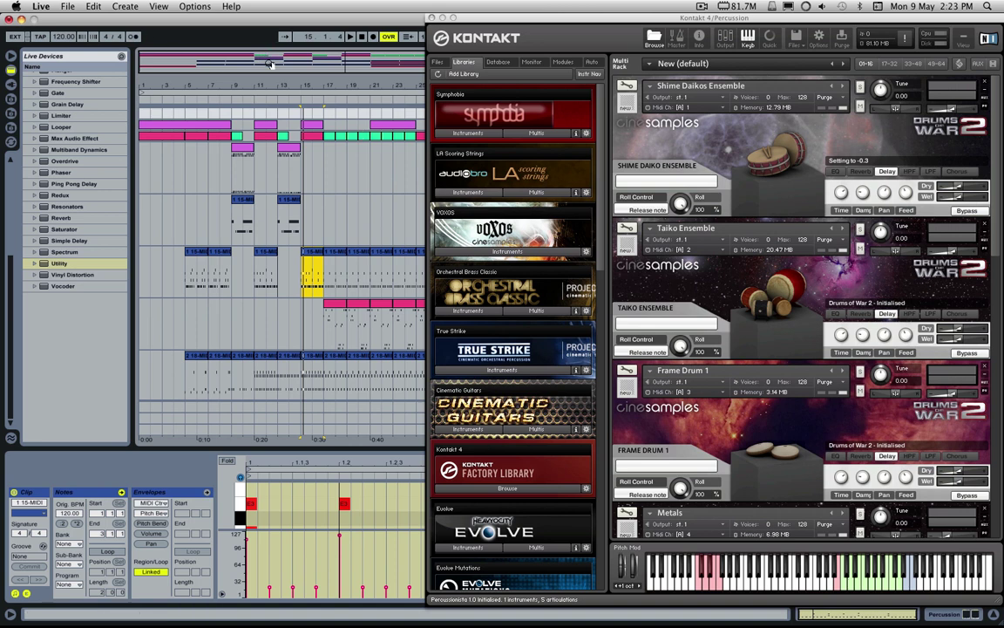
# Play the drum arrangement from the start and look through the percussion instruments loaded in the Kontakt rack
pyautogui.moveTo(288, 65); pyautogui.dragTo(281, 63)
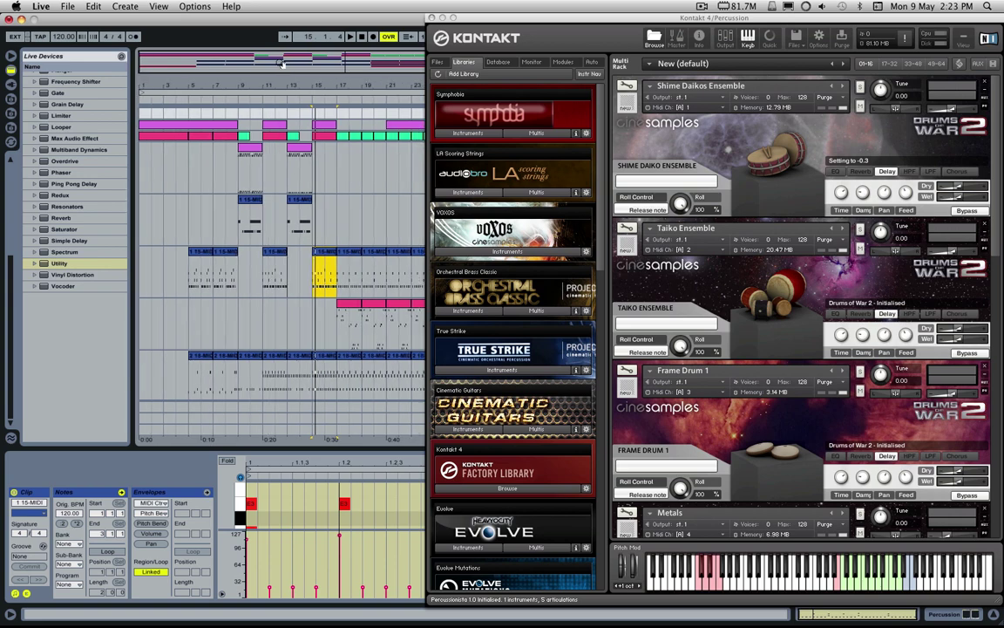
pyautogui.click(362, 40)
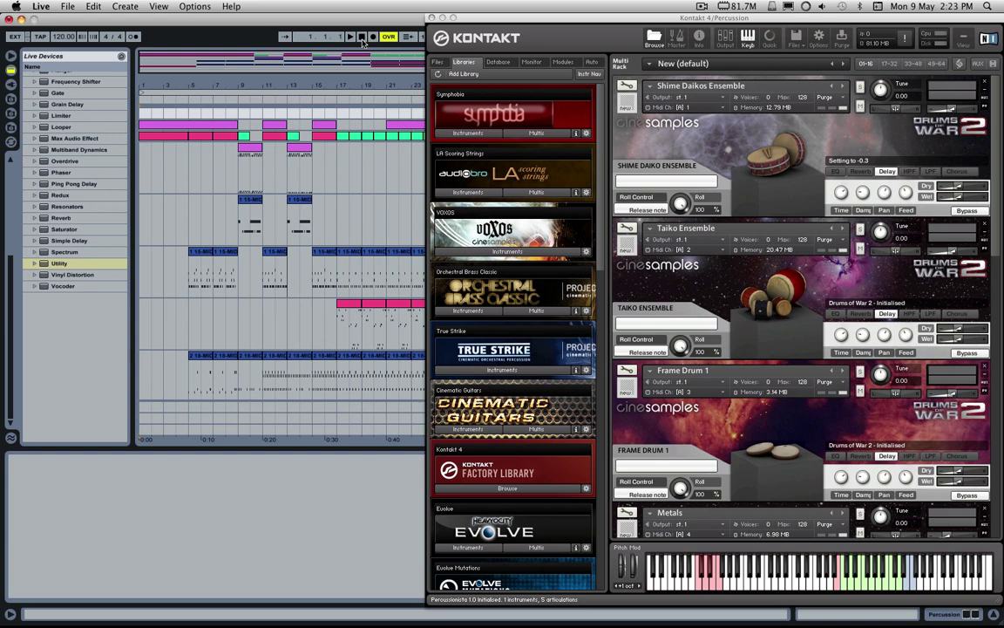
pyautogui.press('space')
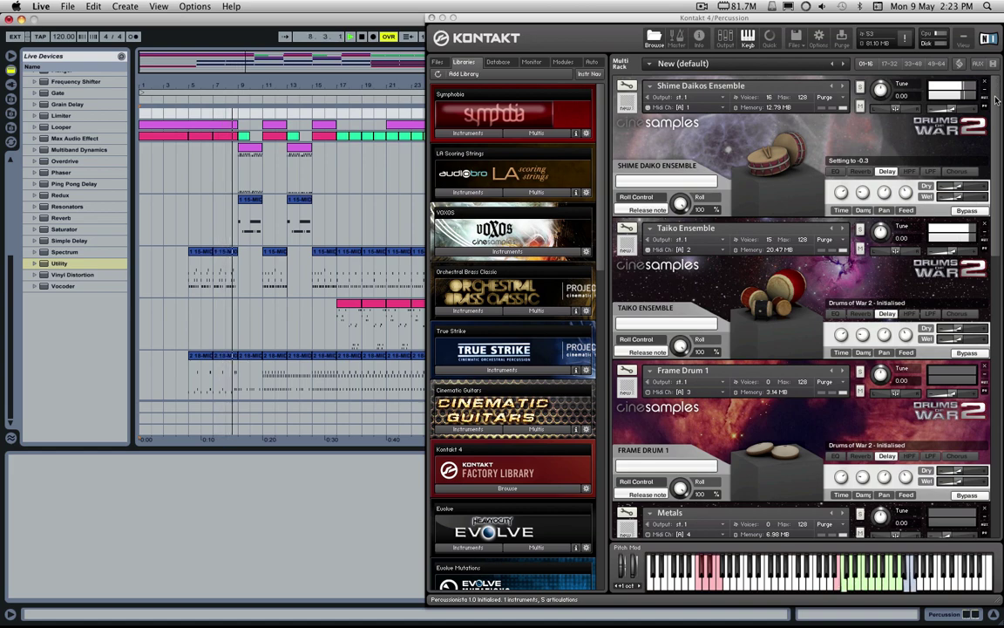
pyautogui.moveTo(999, 94); pyautogui.dragTo(998, 371)
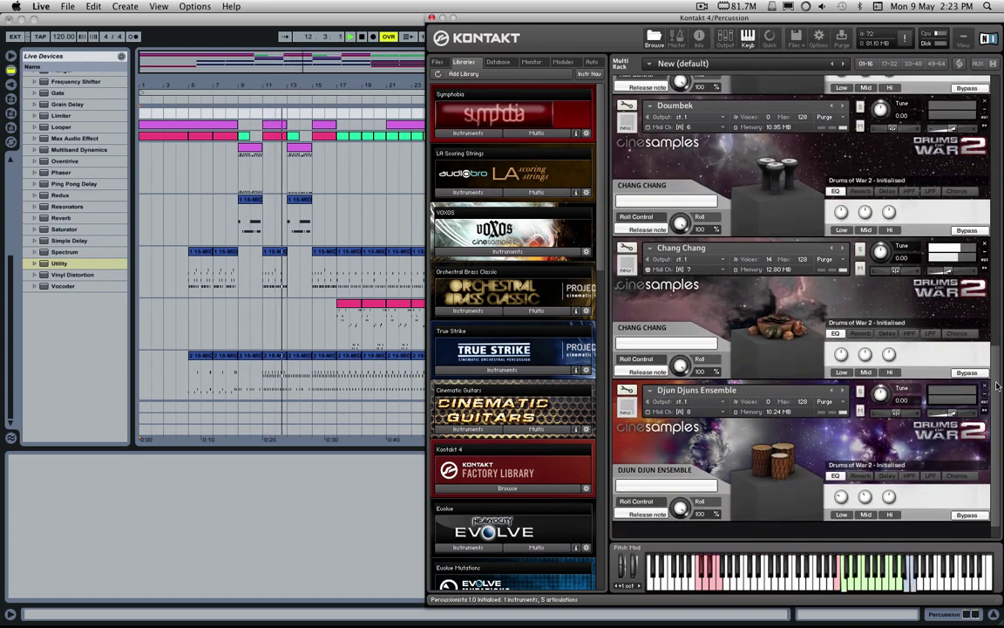
pyautogui.scroll(1, 999, 371)
pyautogui.moveTo(997, 372); pyautogui.dragTo(972, 104)
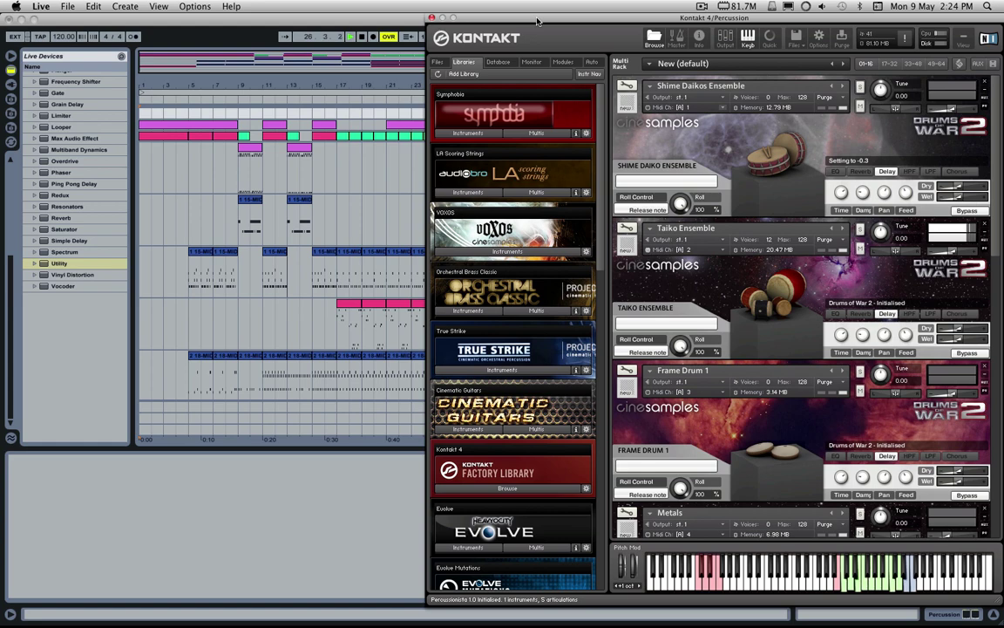
# Return to the arrangement and examine where the Frame Drum and Metals clips start alongside the other tracks
pyautogui.moveTo(536, 19)
pyautogui.mouseDown()
pyautogui.moveTo(146, 19)
pyautogui.moveTo(176, 5)
pyautogui.moveTo(473, 17)
pyautogui.moveTo(538, 4)
pyautogui.mouseUp()
pyautogui.click(213, 183)
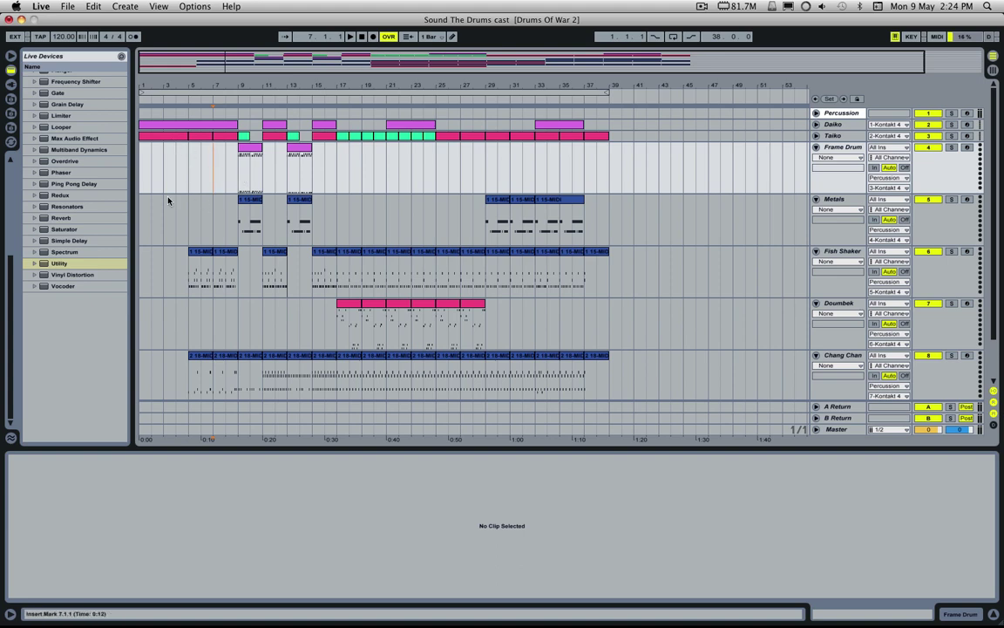
pyautogui.scroll(-2, 237, 260)
pyautogui.scroll(2, 227, 212)
pyautogui.moveTo(237, 189); pyautogui.dragTo(141, 180)
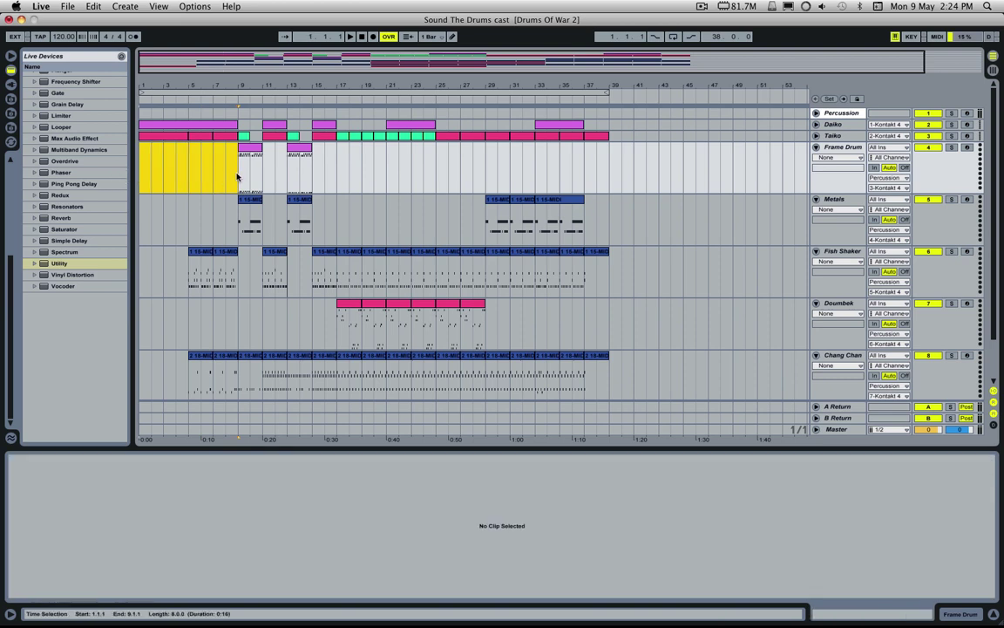
pyautogui.moveTo(238, 177); pyautogui.dragTo(283, 166)
pyautogui.scroll(-2, 277, 175)
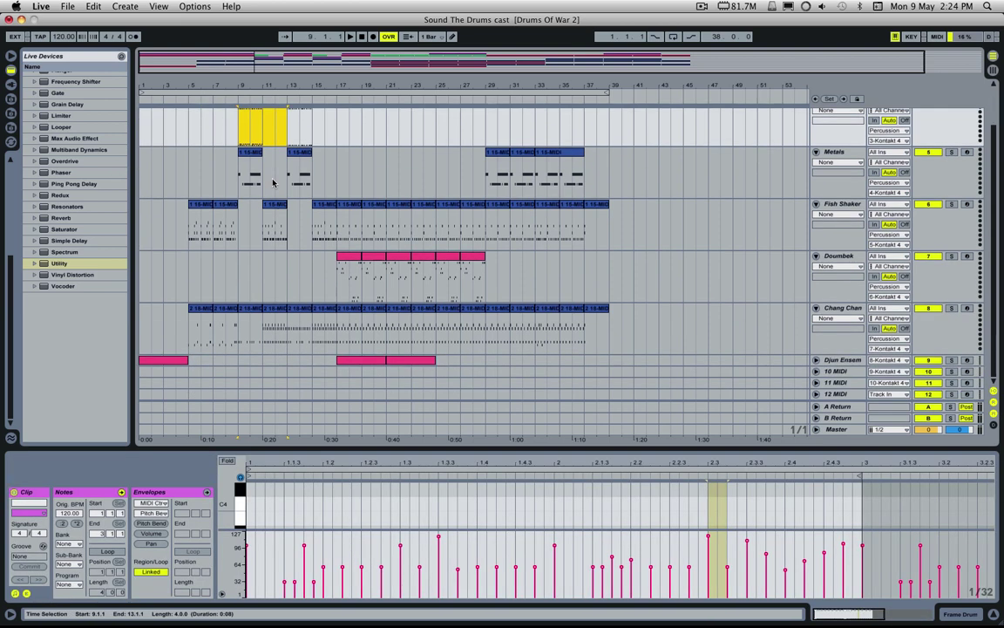
pyautogui.scroll(2, 273, 182)
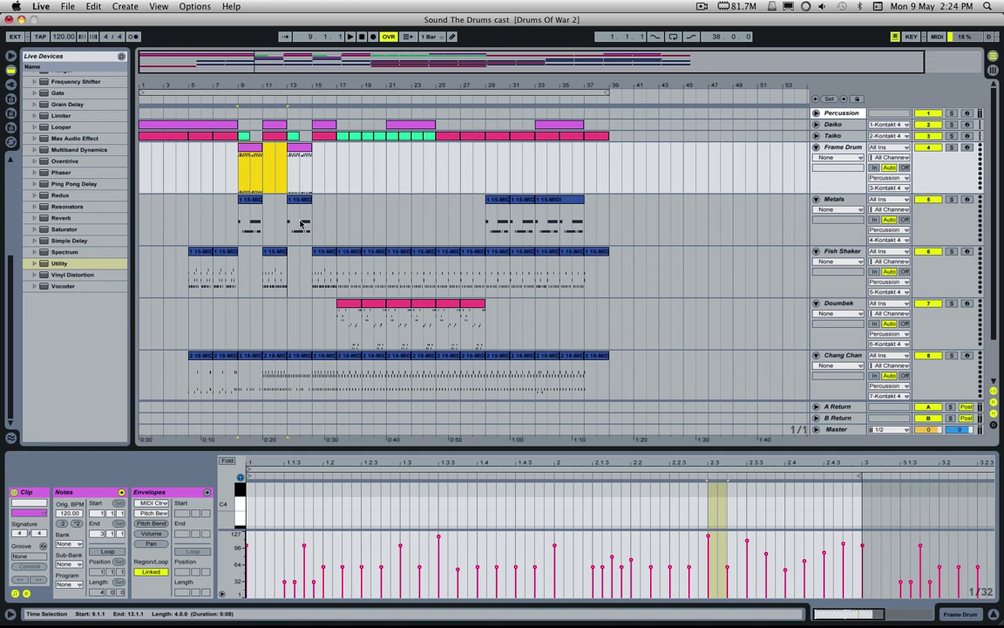
pyautogui.click(437, 214)
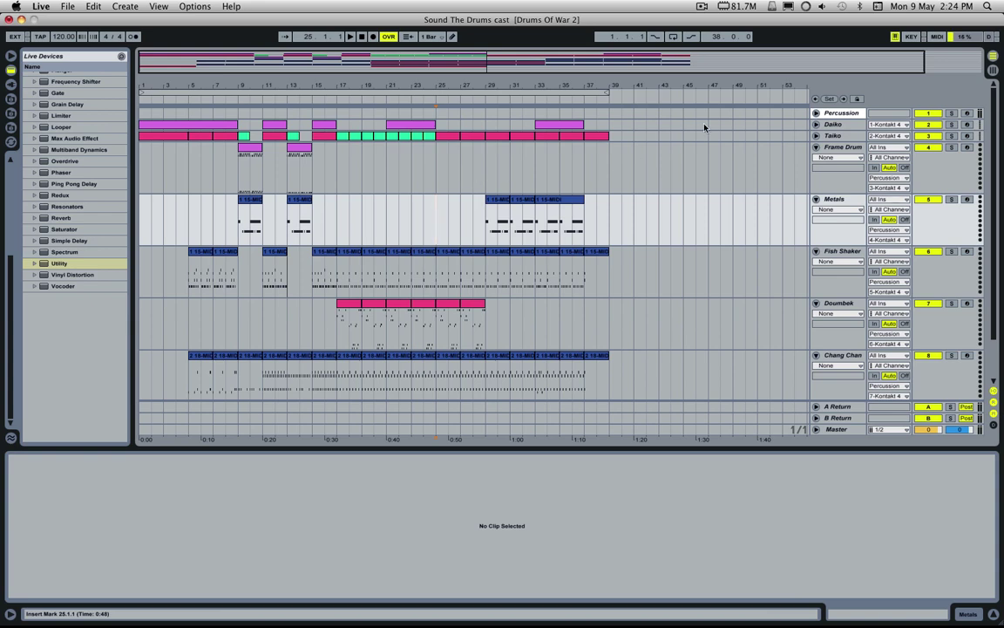
# Look at the Percussion track's Kontakt rack and examine the drum tracks from Daiko down to Djun Ensemble
pyautogui.click(837, 114)
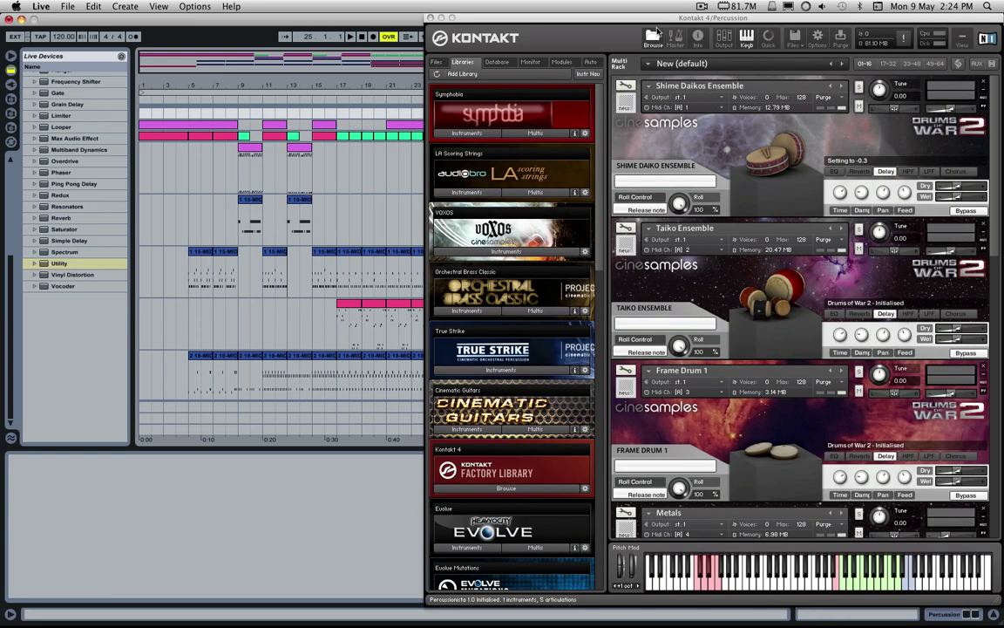
pyautogui.scroll(-10, 718, 238)
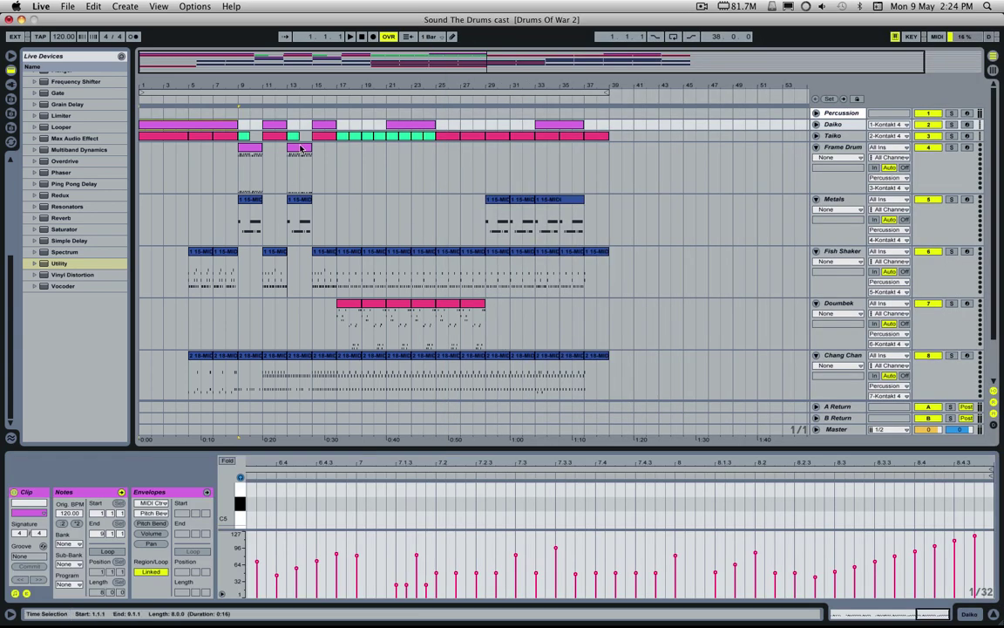
pyautogui.scroll(-2, 398, 184)
pyautogui.scroll(2, 392, 199)
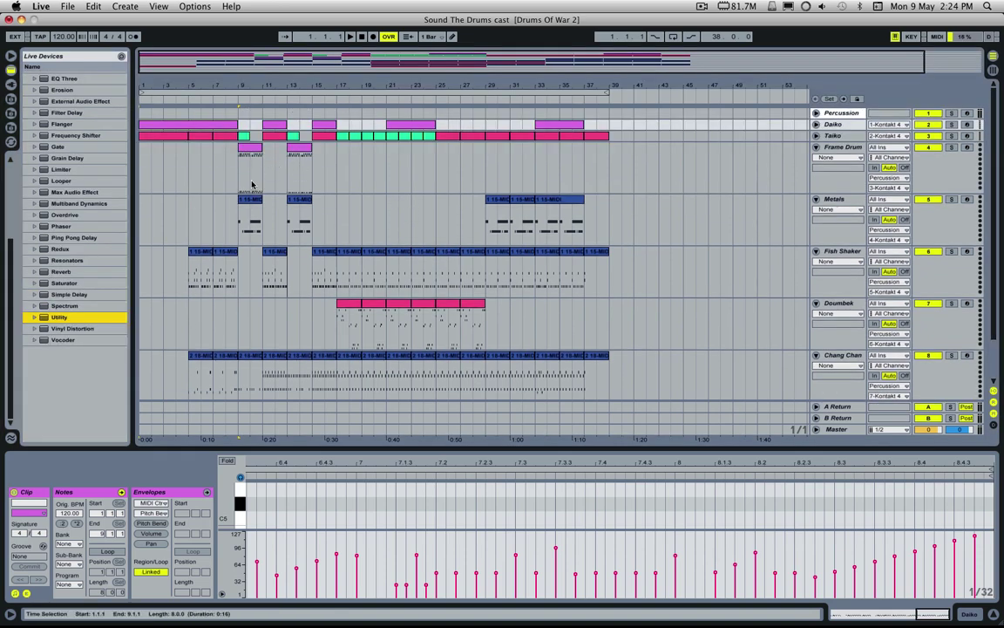
pyautogui.moveTo(238, 177); pyautogui.dragTo(123, 130)
pyautogui.click(250, 170)
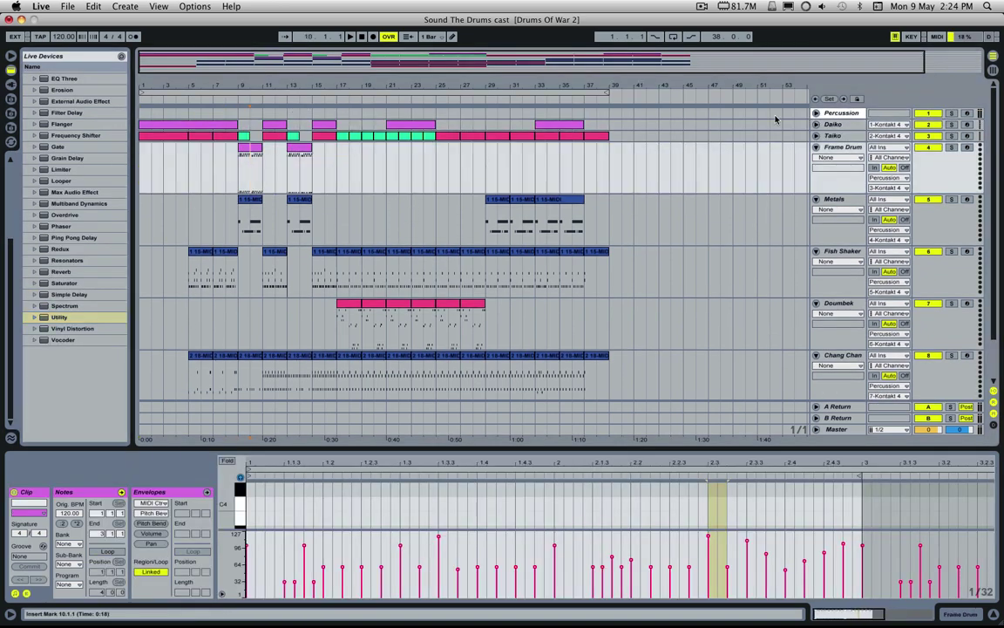
pyautogui.click(837, 136)
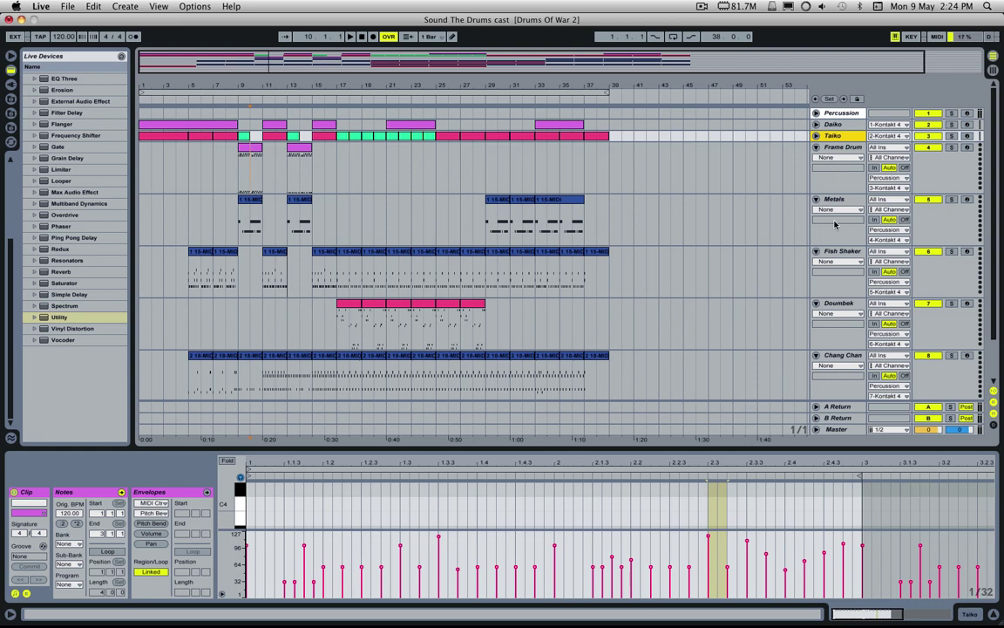
pyautogui.scroll(-3, 834, 224)
pyautogui.click(850, 308)
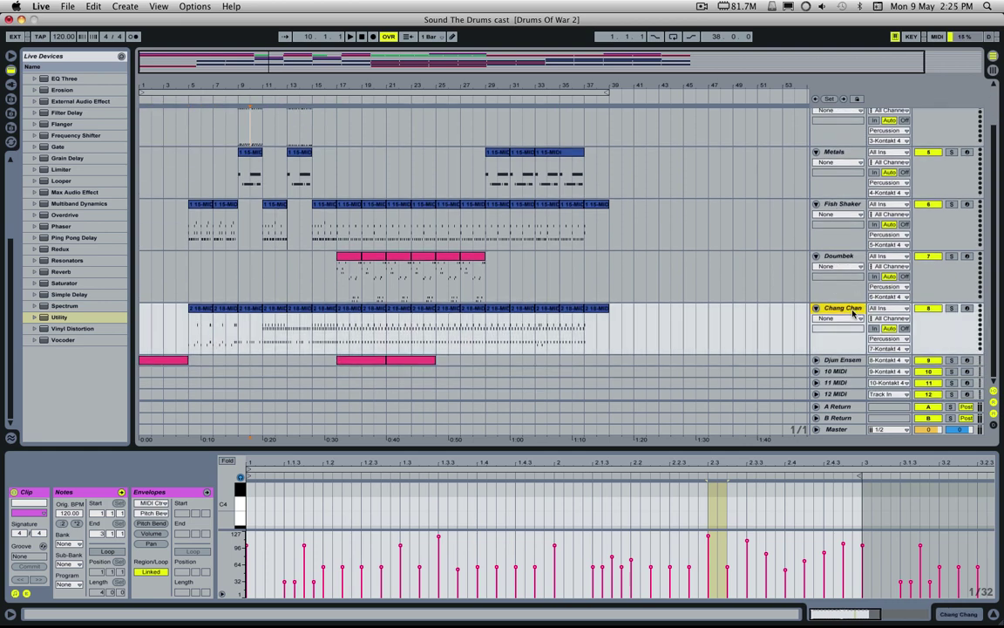
pyautogui.click(850, 363)
pyautogui.scroll(3, 802, 279)
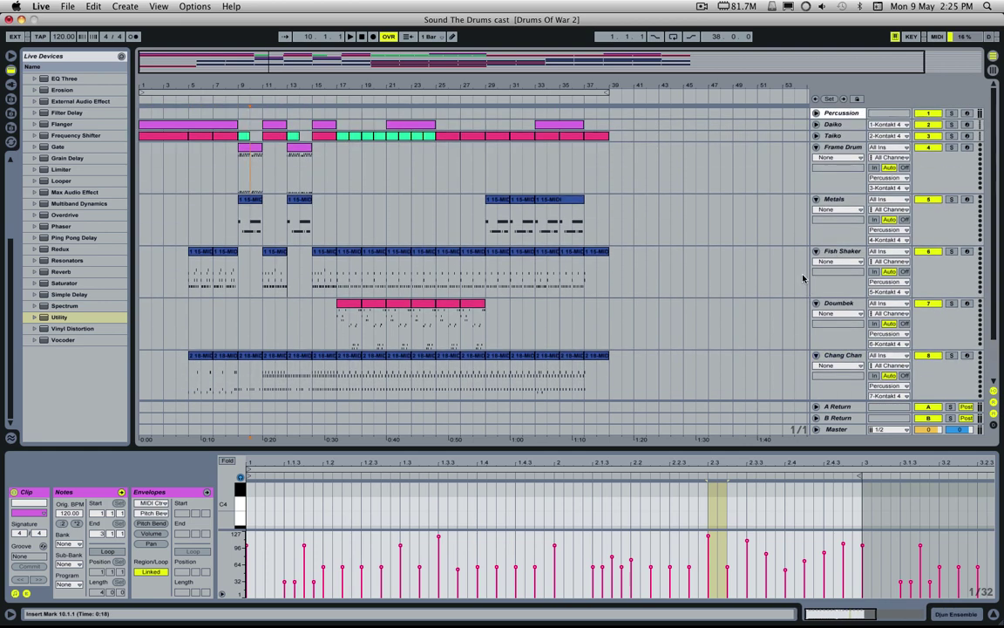
# Open the first Daiko clip in an enlarged note editor, keeping the fixed grid at 1/32
pyautogui.click(162, 124)
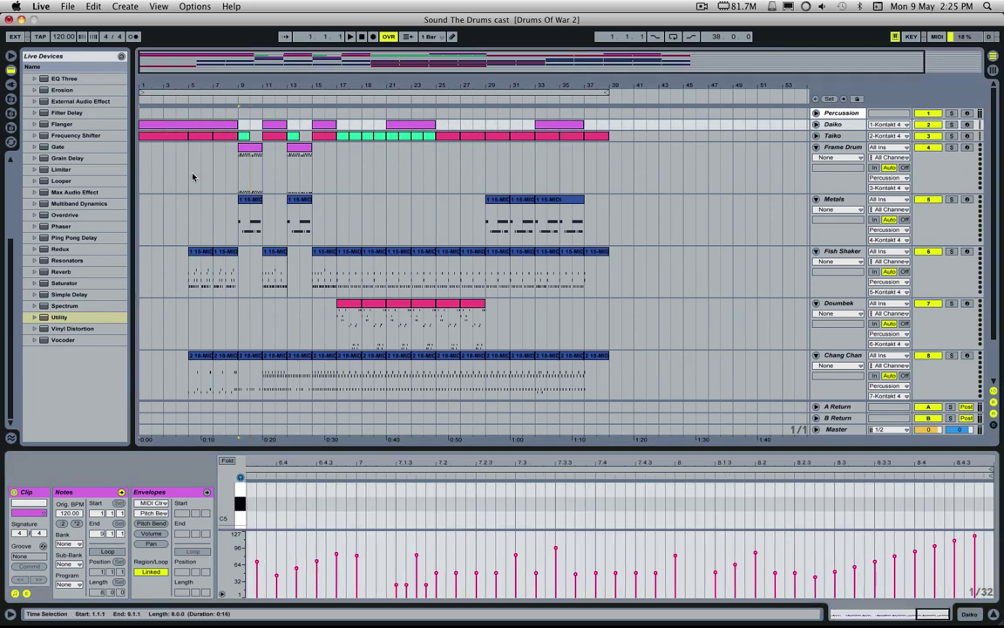
pyautogui.moveTo(377, 443); pyautogui.dragTo(367, 244)
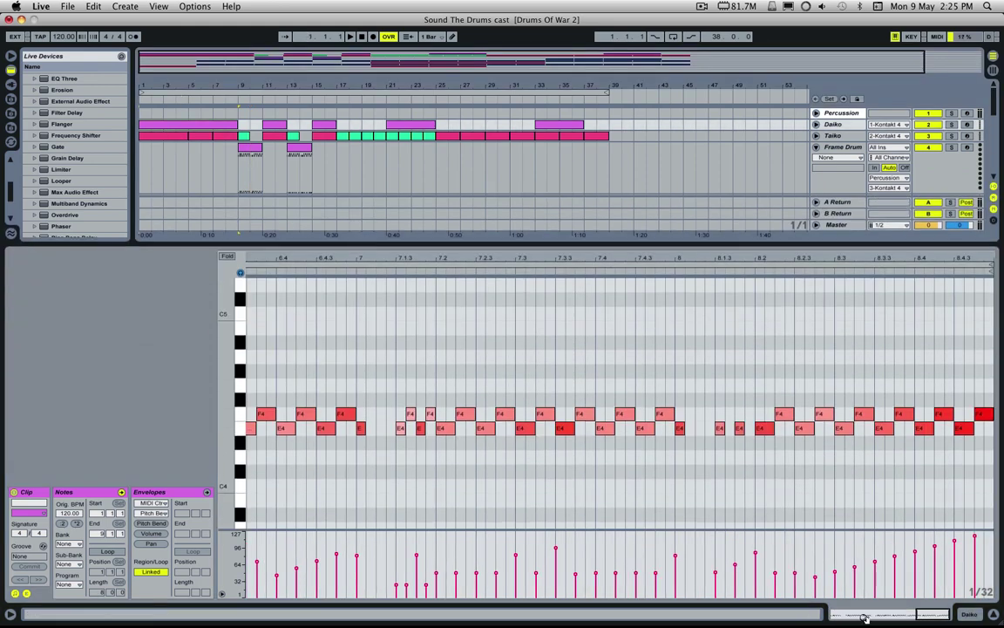
pyautogui.scroll(-2, 816, 500)
pyautogui.scroll(1, 226, 428)
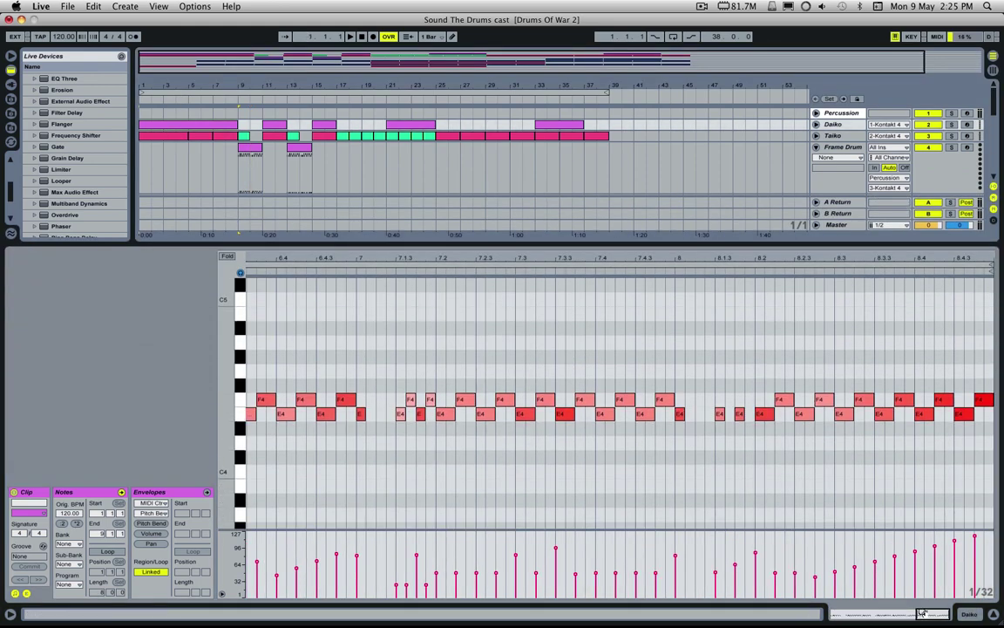
pyautogui.moveTo(922, 613); pyautogui.dragTo(877, 613)
pyautogui.rightClick(535, 469)
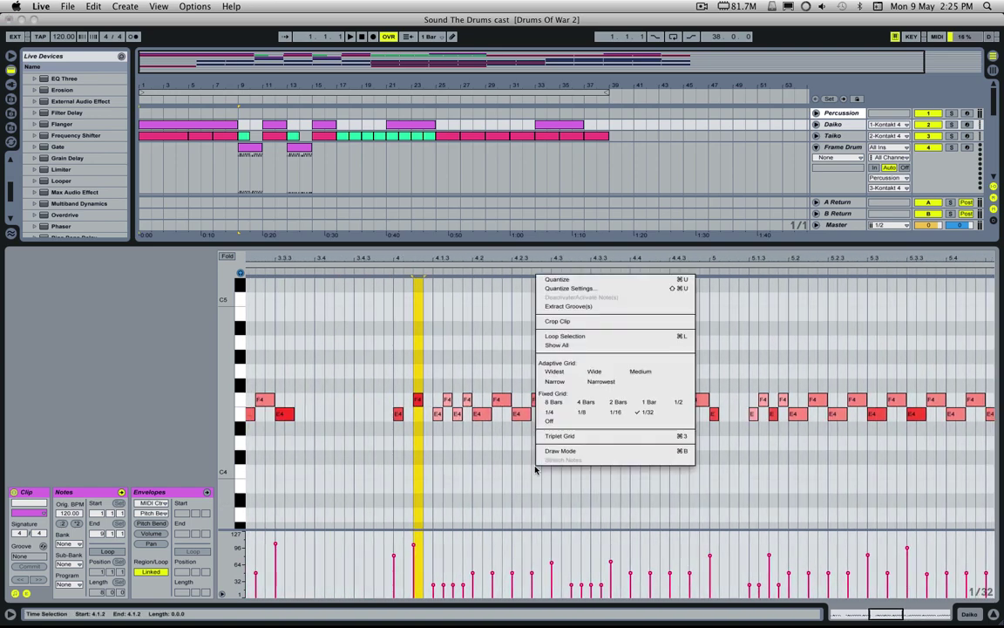
pyautogui.click(648, 415)
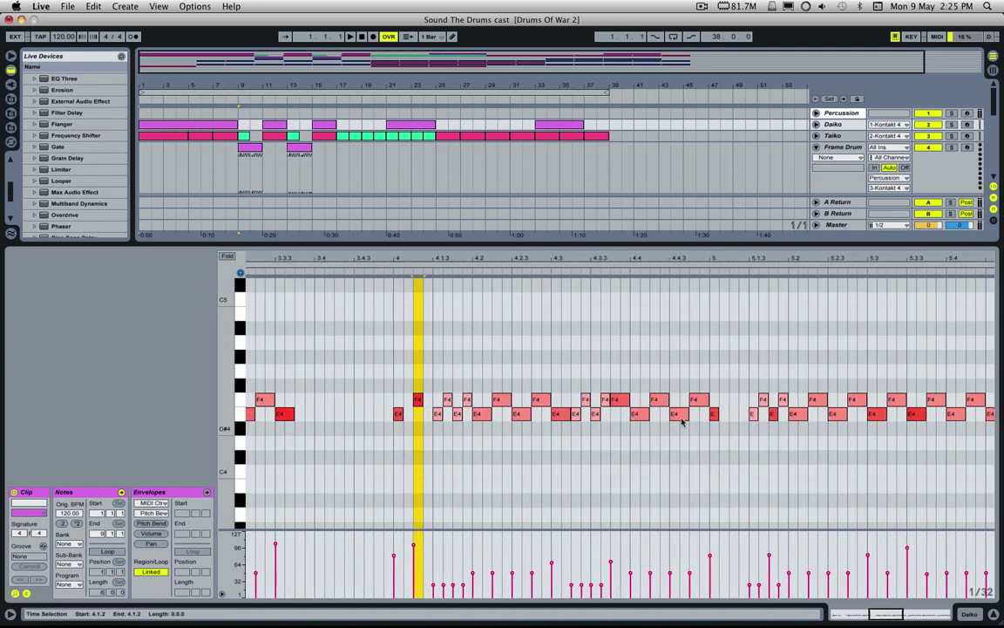
pyautogui.click(434, 424)
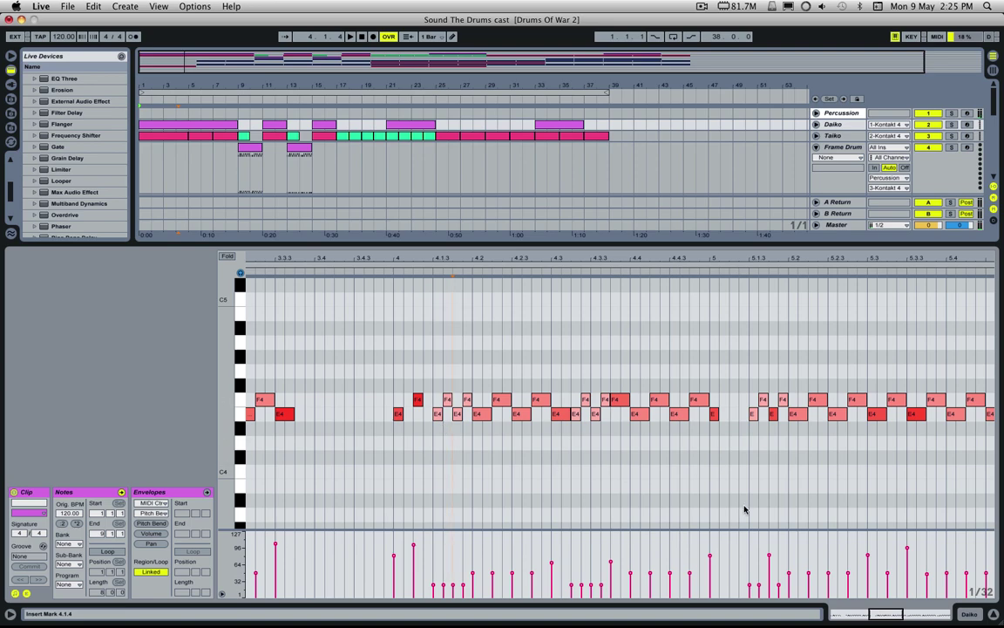
pyautogui.hscroll(-5, 434, 455)
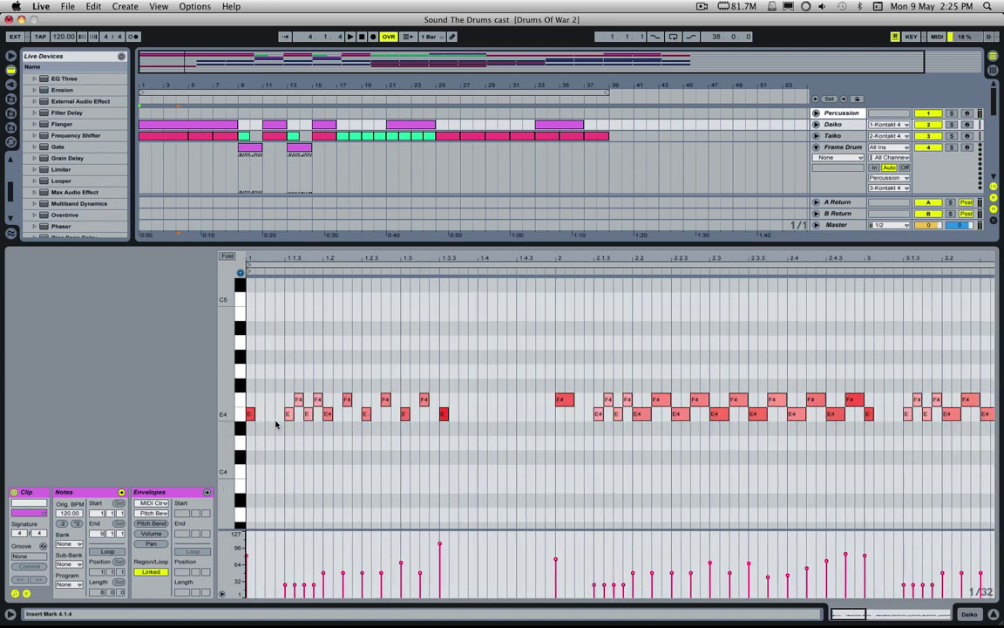
# Switch the clip's note grid to 1/16 and back to 1/32
pyautogui.rightClick(273, 449)
pyautogui.click(348, 395)
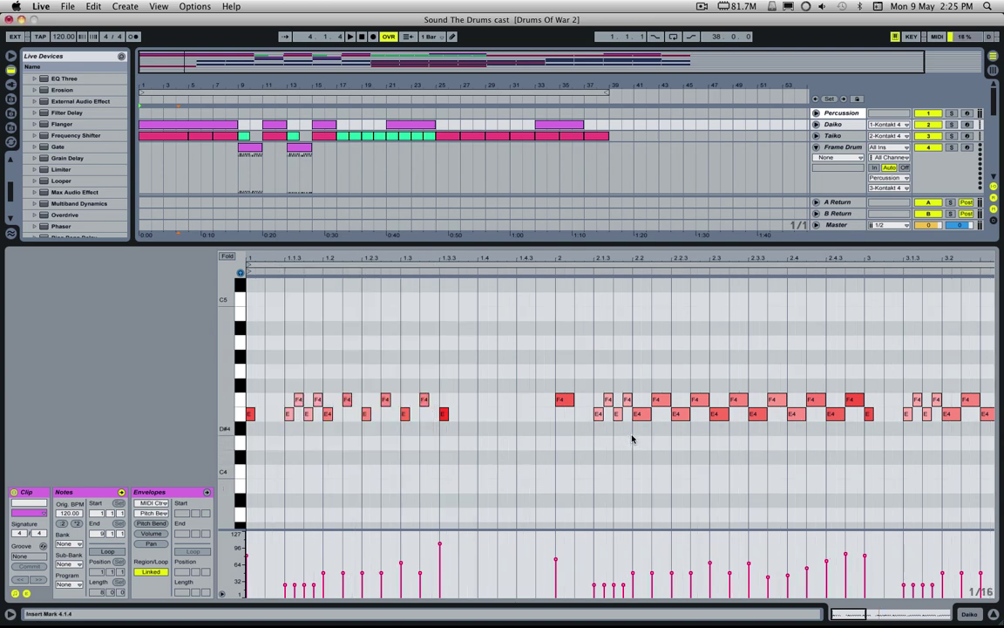
pyautogui.rightClick(434, 453)
pyautogui.click(530, 401)
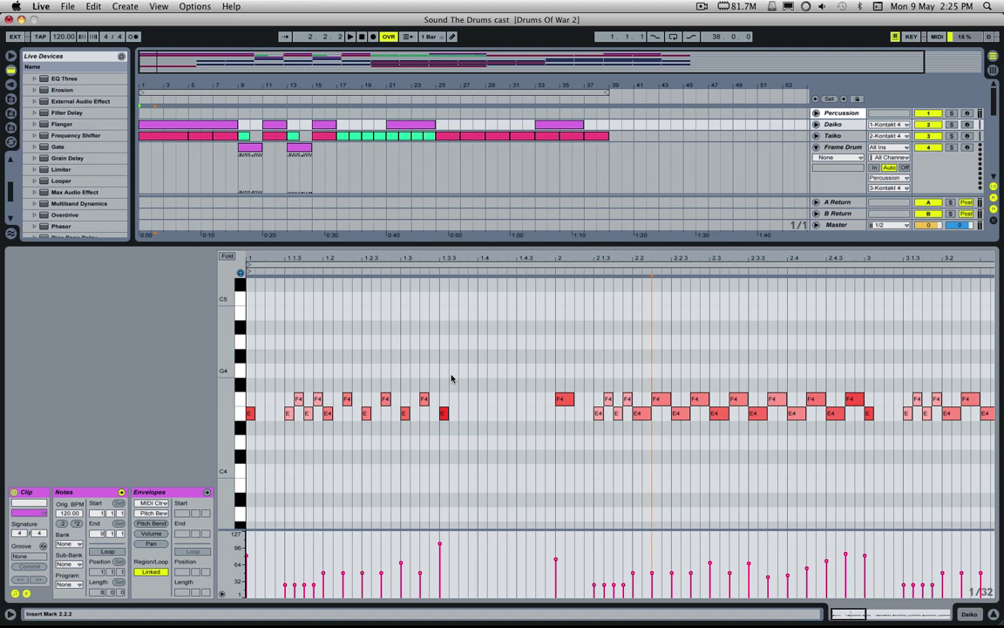
# Audition the E4 and F4 pair at 1.1.3, lower its F4 note to E4 for comparison, and raise it back to F4
pyautogui.click(290, 413)
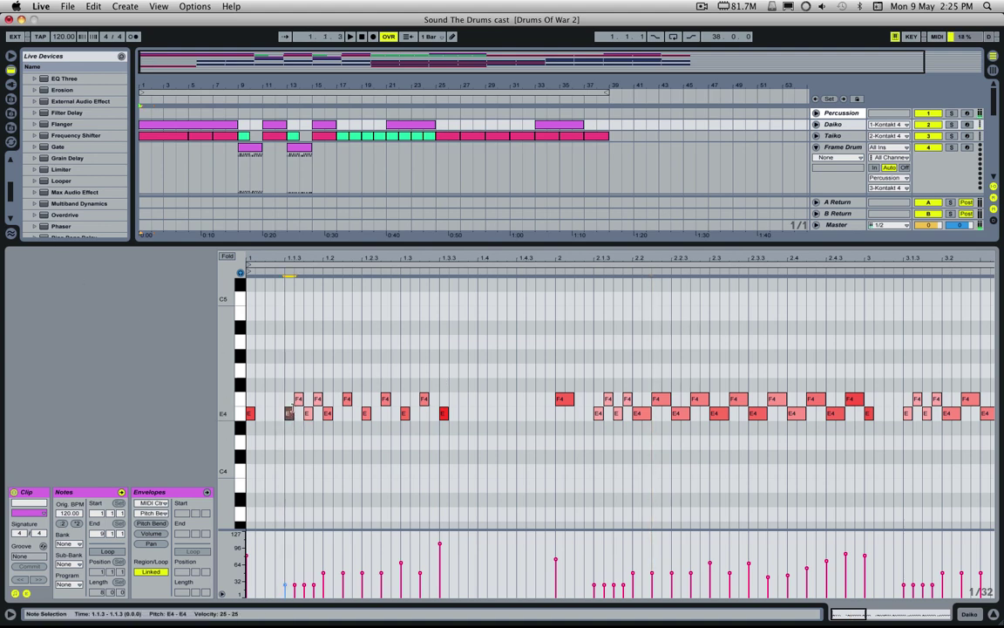
pyautogui.click(299, 393)
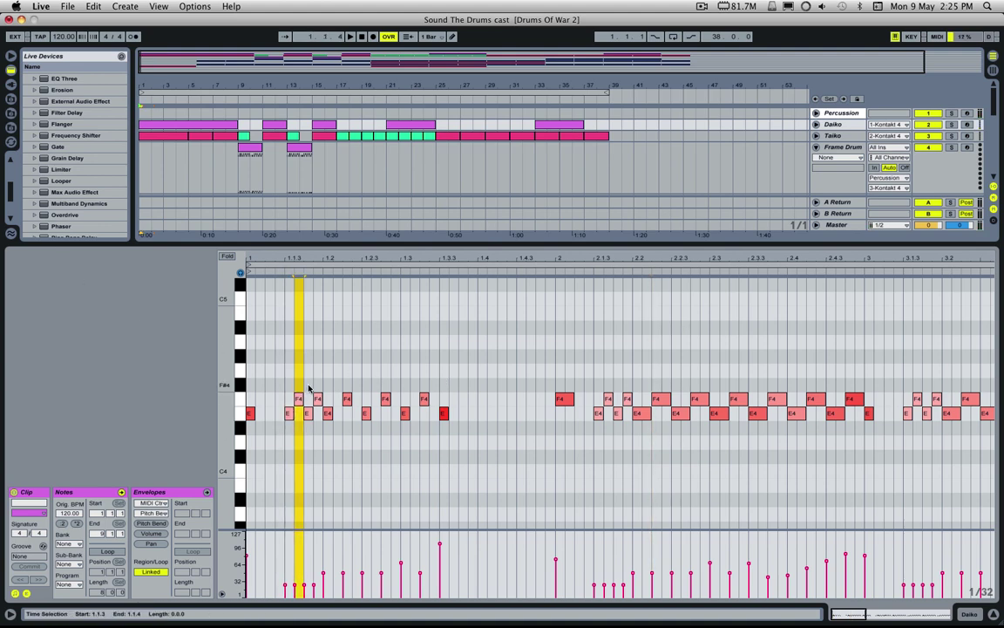
pyautogui.click(314, 376)
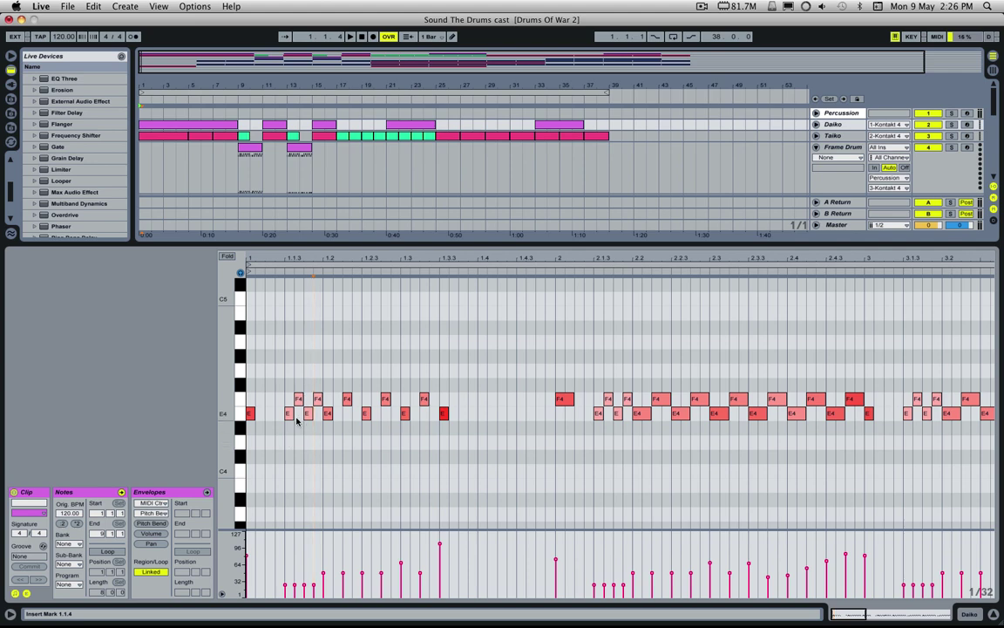
pyautogui.click(297, 400)
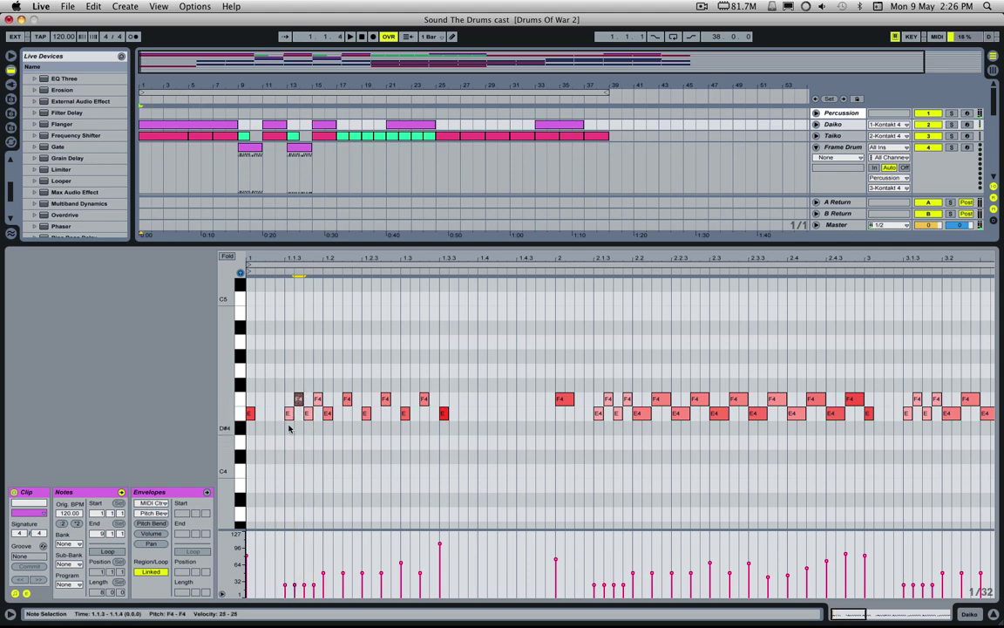
pyautogui.press('Down')
pyautogui.moveTo(286, 424); pyautogui.dragTo(292, 417)
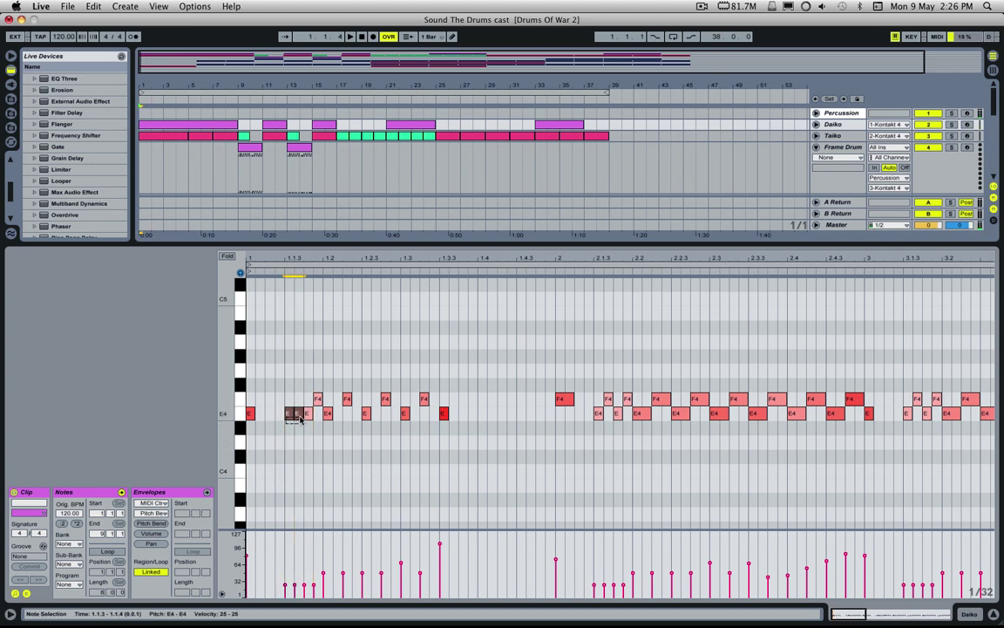
pyautogui.click(298, 413)
pyautogui.press('Up')
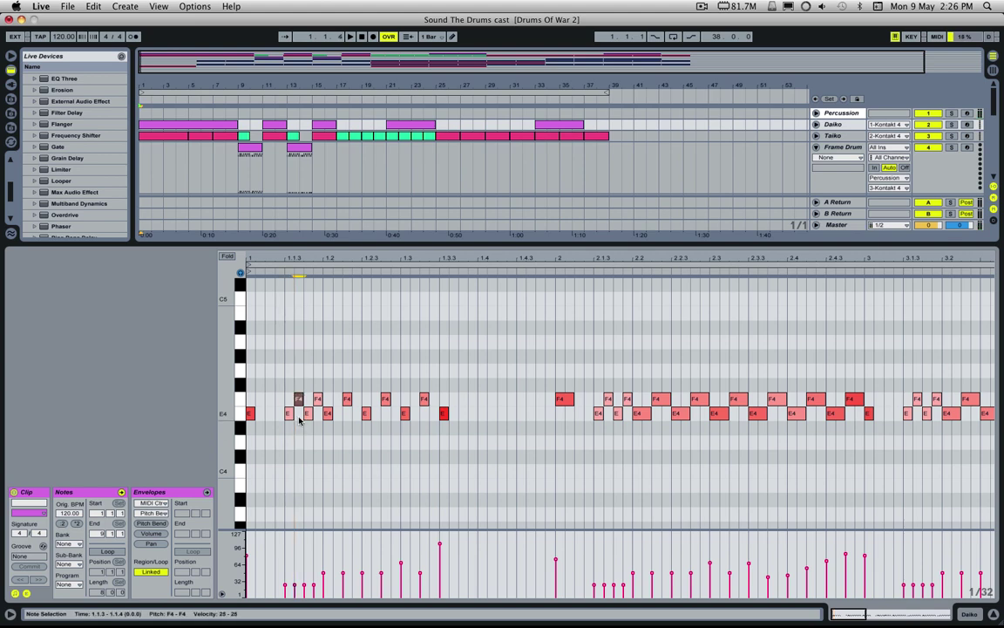
# Solo the Daiko track and lengthen the first bar's notes from 1.2 through 1.3.3 by one 1/32 grid division
pyautogui.click(951, 125)
pyautogui.click(285, 431)
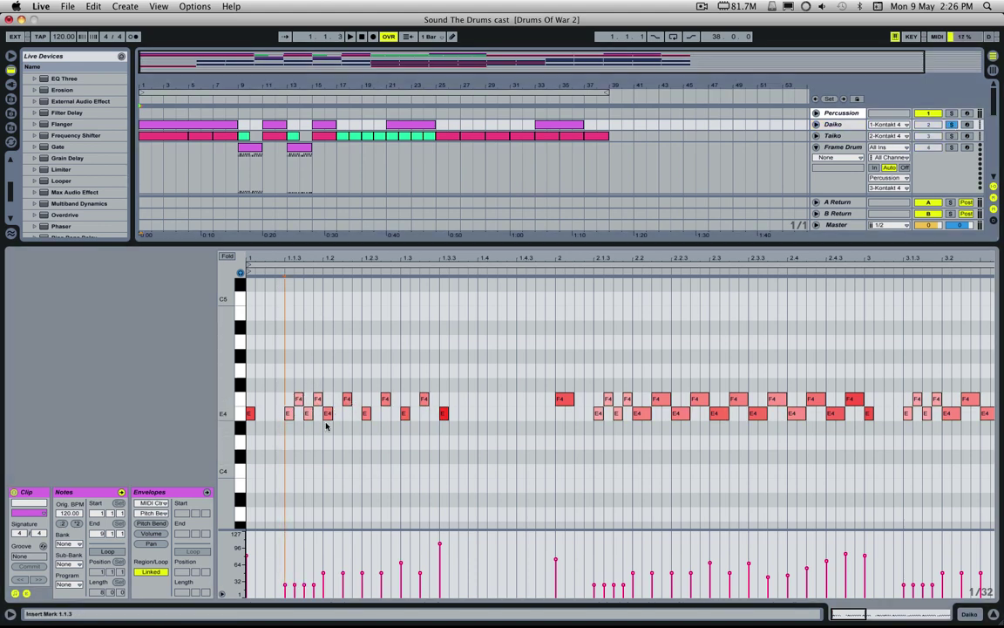
pyautogui.click(328, 414)
pyautogui.keyDown('shift'); pyautogui.click(433, 399); pyautogui.keyUp('shift')
pyautogui.moveTo(435, 399); pyautogui.dragTo(443, 399)
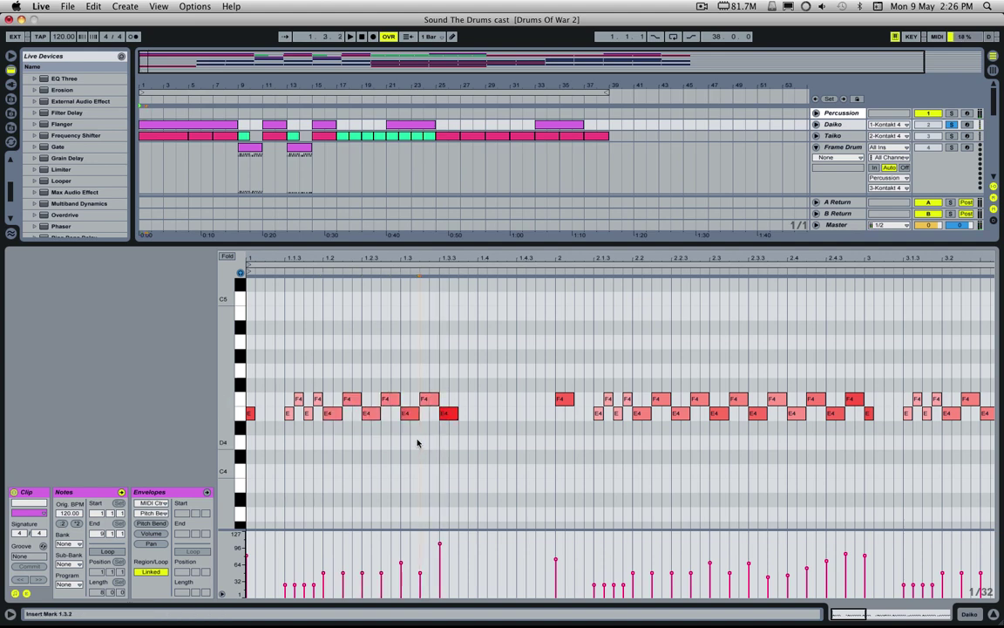
pyautogui.click(417, 439)
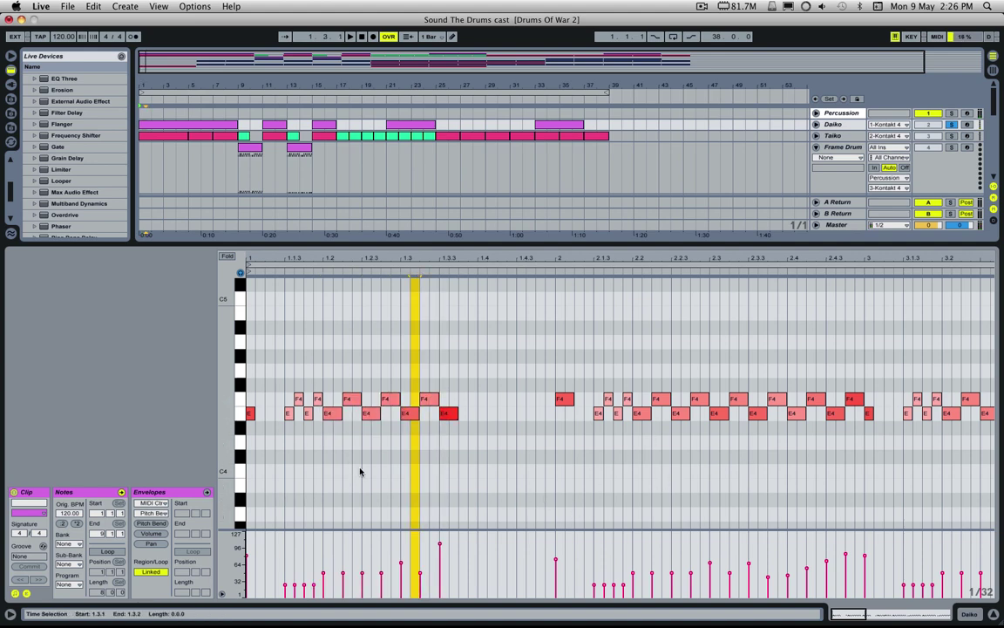
# Audition the short E4 note at 1.1.3 and the F4 note that follows it
pyautogui.click(249, 456)
pyautogui.click(290, 415)
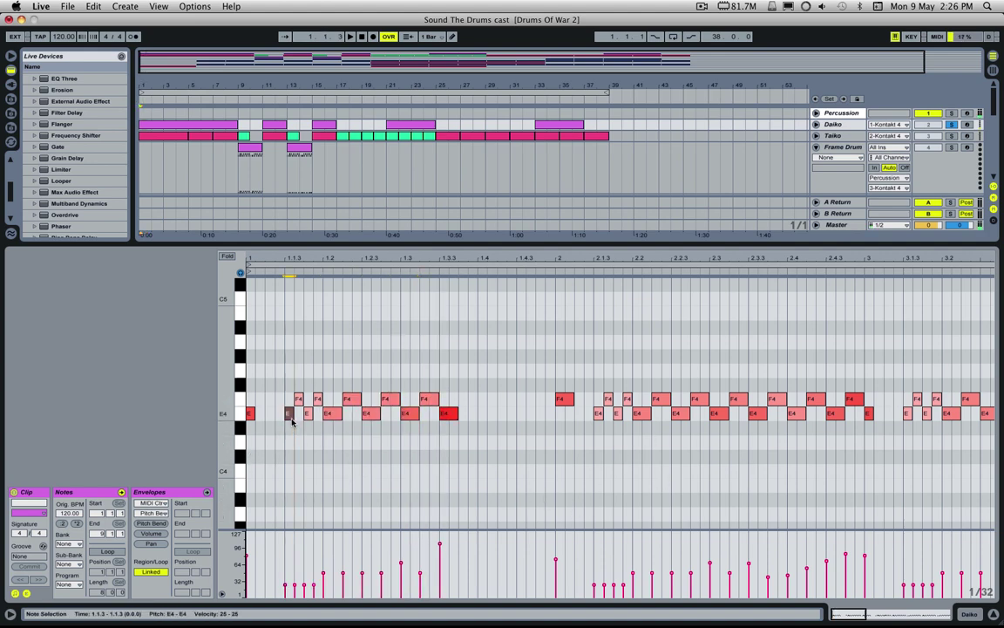
pyautogui.click(297, 398)
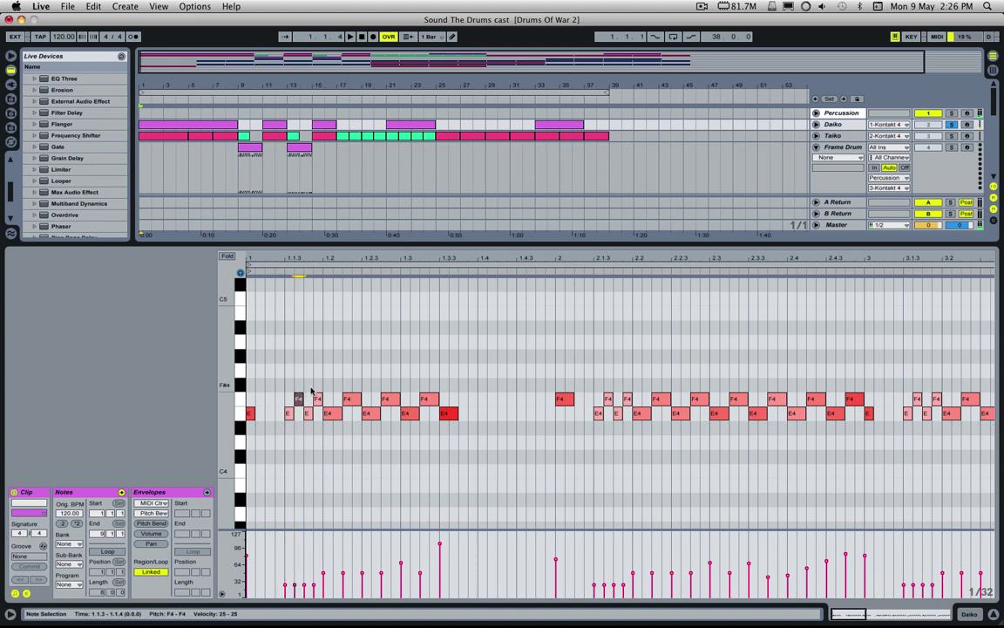
# Play the soloed Daiko clip from 1.1.1 into bar 5 with playback Follow turned on
pyautogui.click(247, 449)
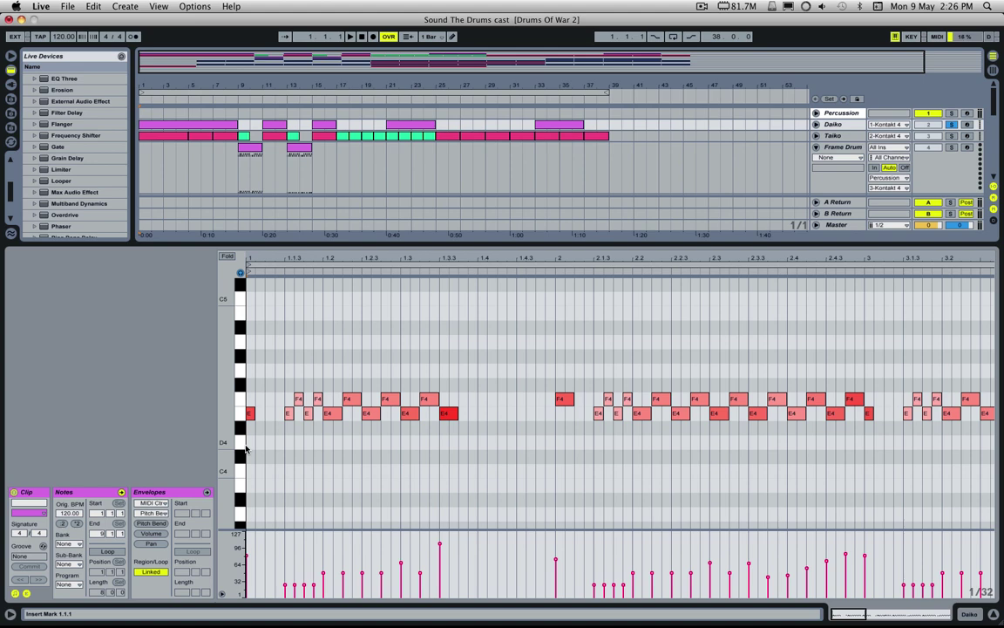
pyautogui.press('space')
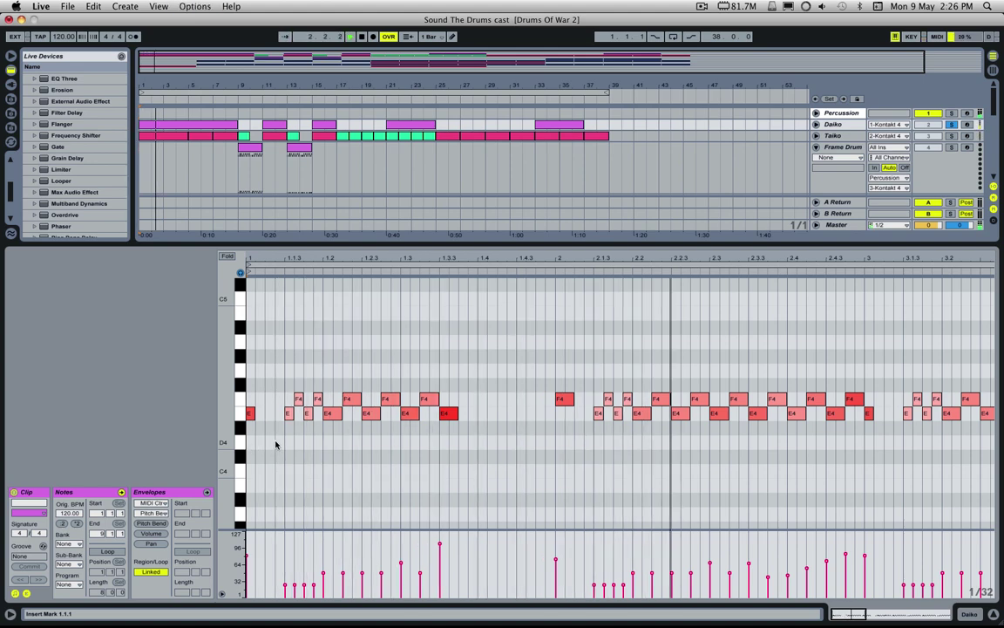
pyautogui.click(840, 542)
pyautogui.press('super+shift+f')
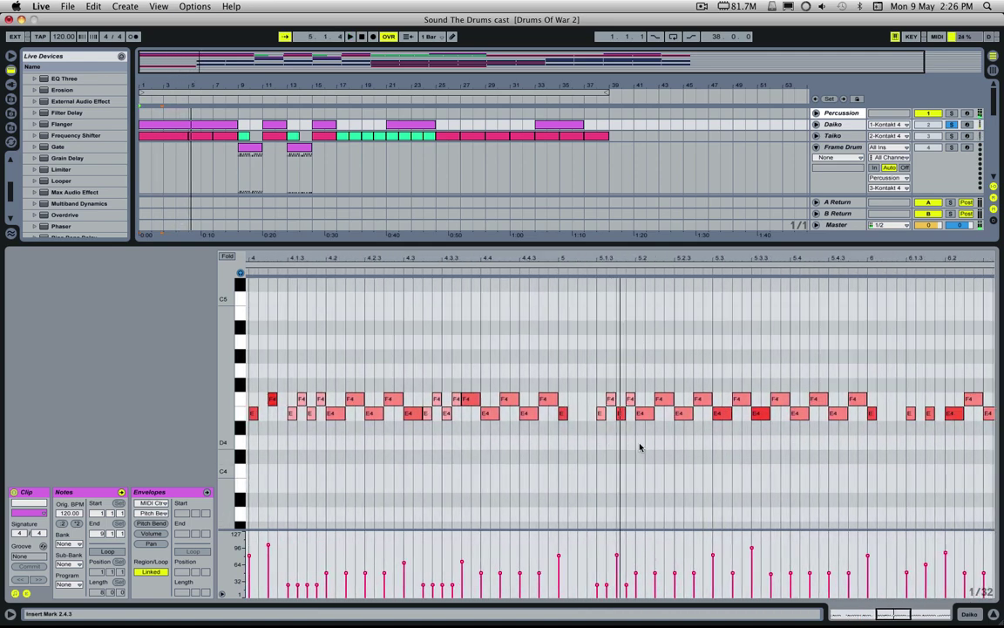
pyautogui.press('space')
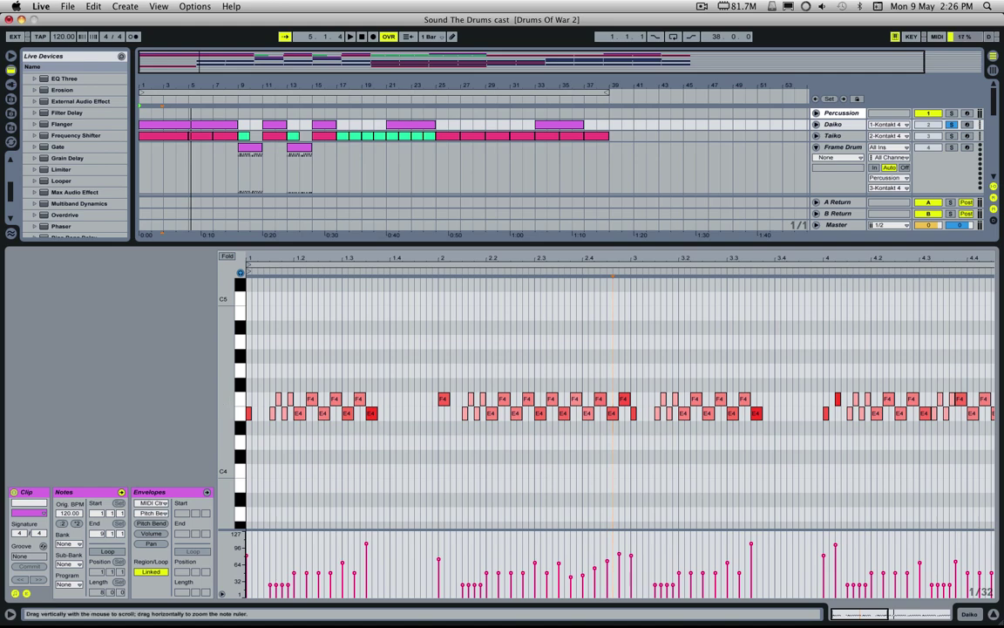
# Check the velocities of the accented E4 note at 1.3.3 and the opening E4 note at 1.1.1
pyautogui.moveTo(228, 405); pyautogui.dragTo(230, 353)
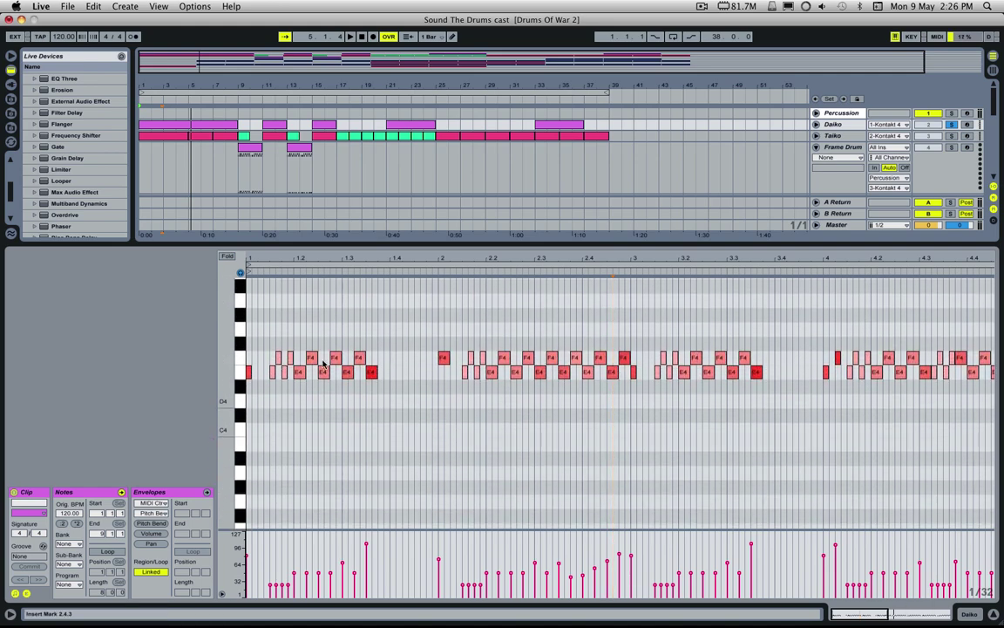
pyautogui.click(372, 373)
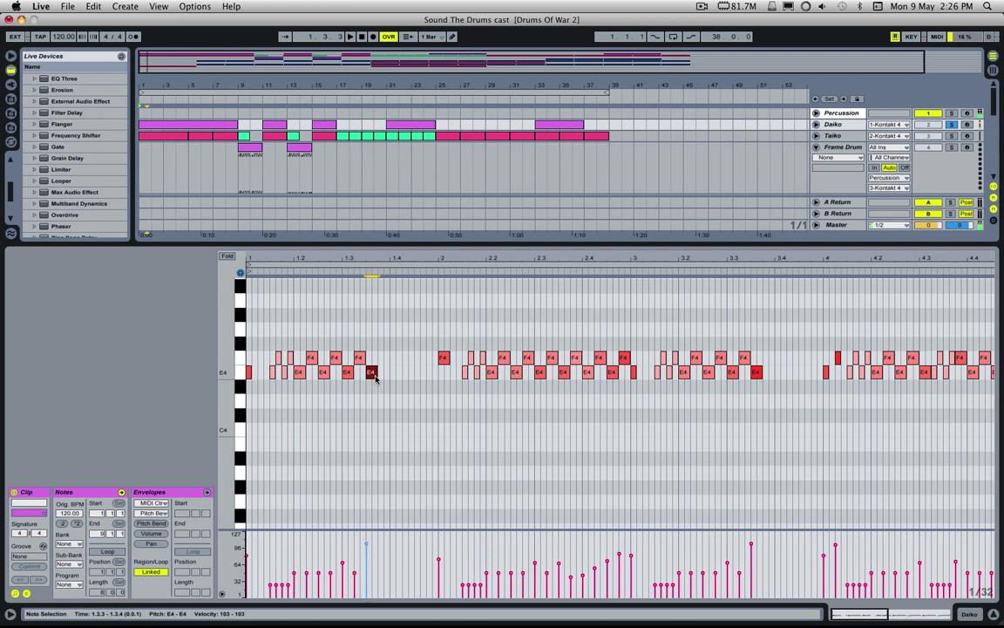
pyautogui.click(249, 558)
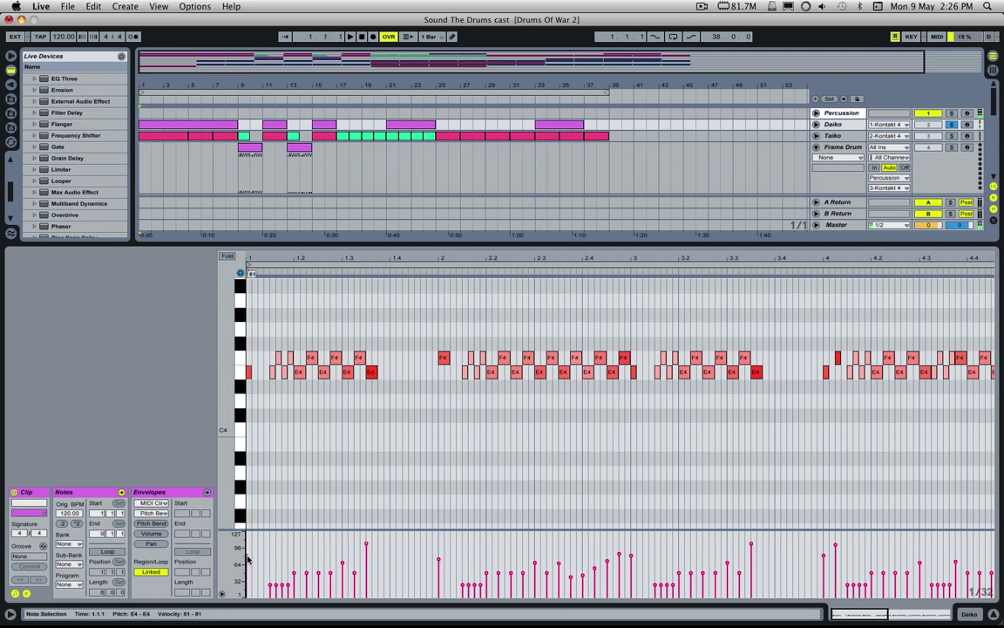
pyautogui.click(249, 561)
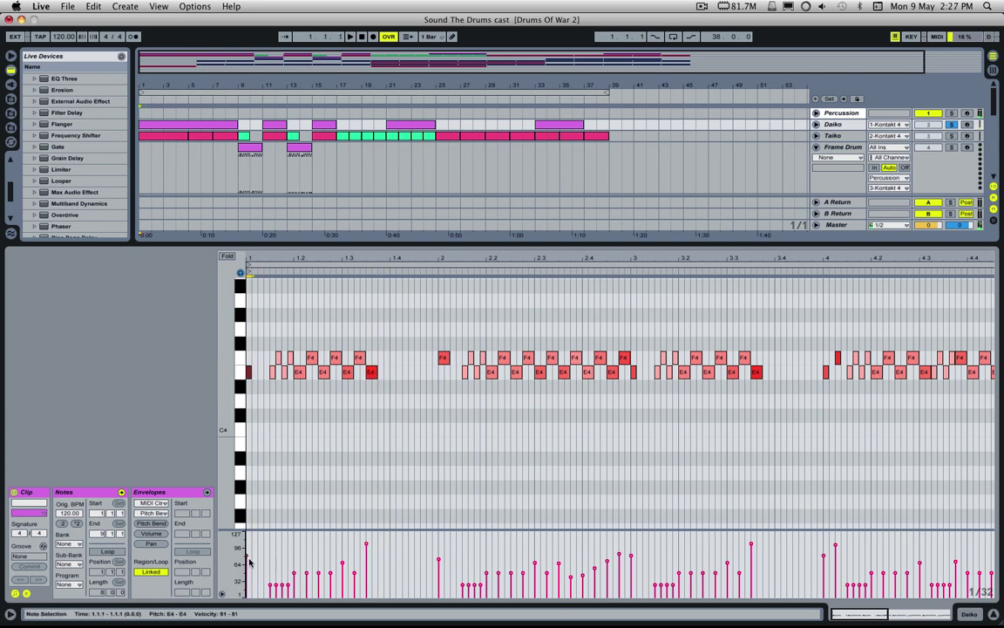
# Audition a rising velocity ramp on the four short notes from 1.1.3, undo it, and set all four velocities to 27
pyautogui.moveTo(268, 592); pyautogui.dragTo(302, 541)
pyautogui.click(292, 586)
pyautogui.press('space')
pyautogui.press('space')
pyautogui.press('space')
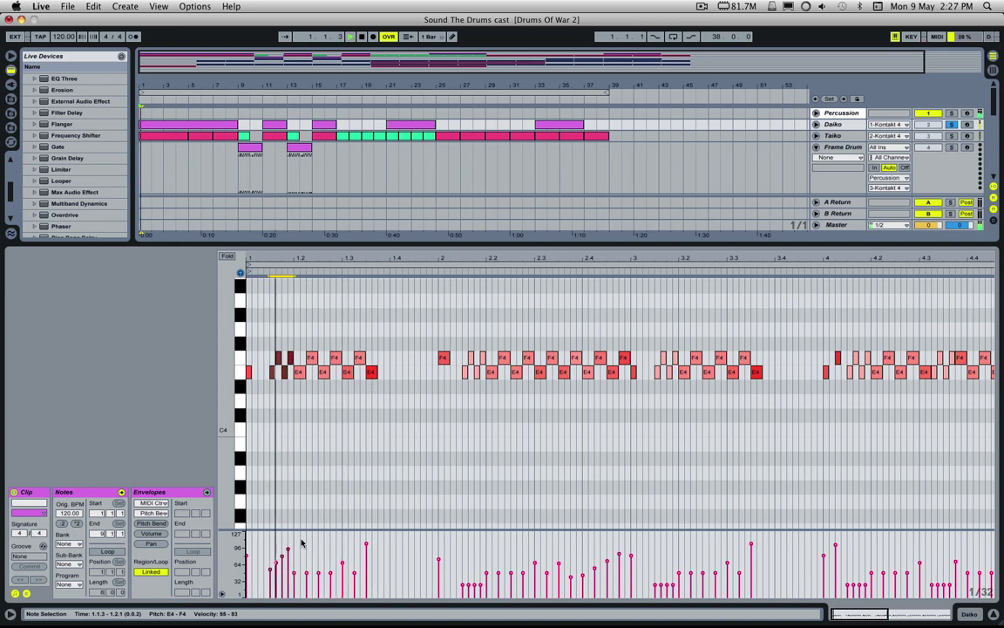
pyautogui.press('super+z')
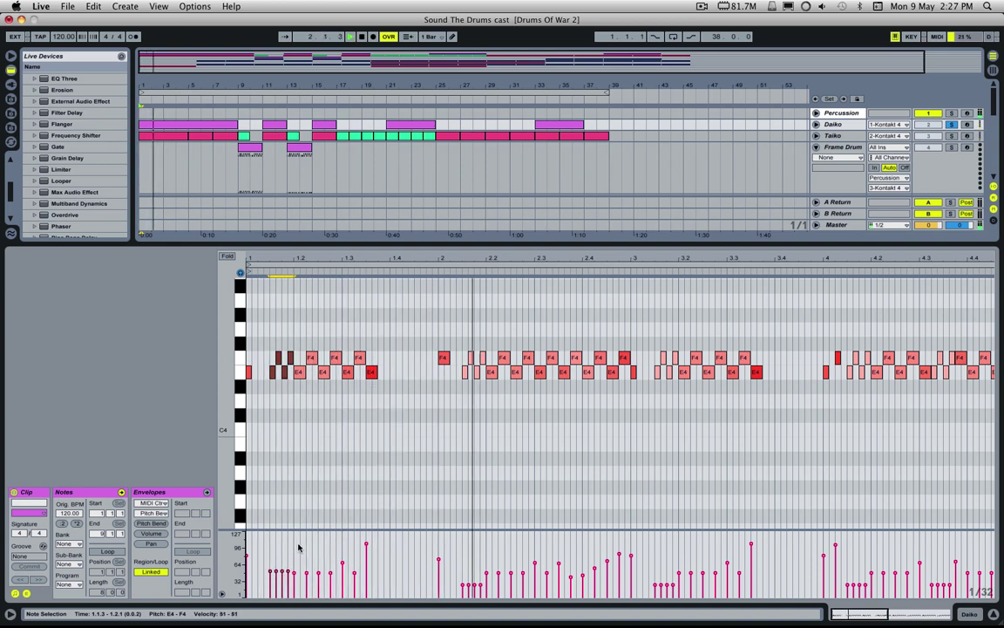
pyautogui.press('space')
pyautogui.moveTo(289, 571); pyautogui.dragTo(289, 572)
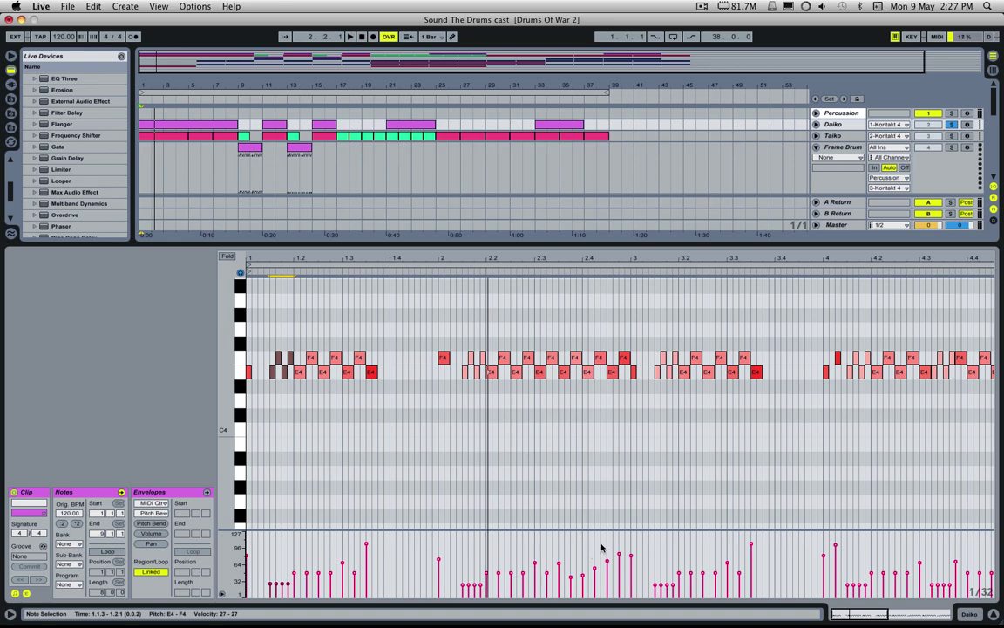
# Play the Daiko clip's notes from bar 4 into bar 7 to hear how the accents vary
pyautogui.moveTo(881, 614); pyautogui.dragTo(919, 614)
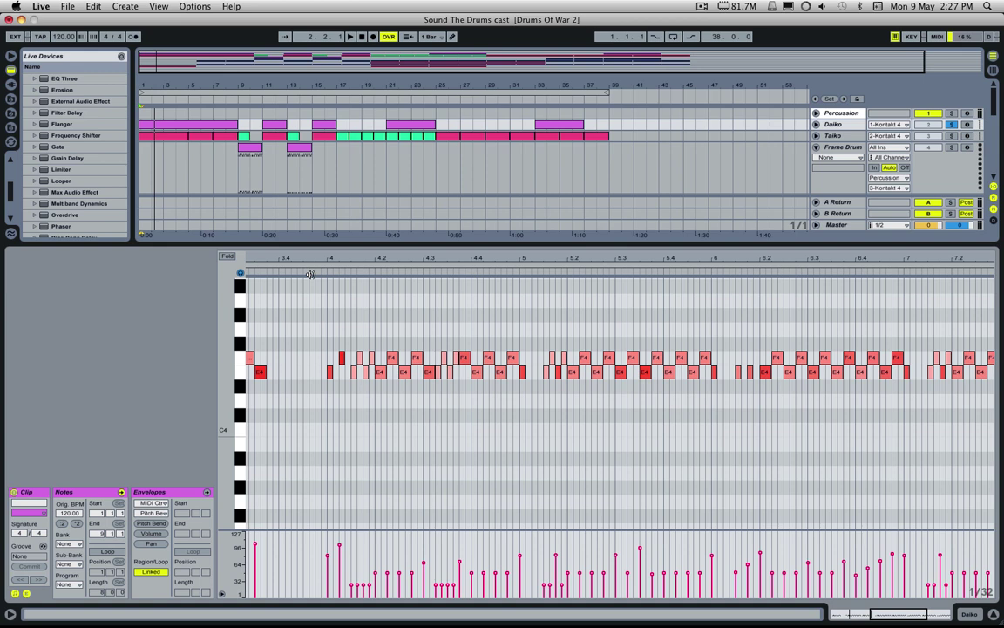
pyautogui.press('space')
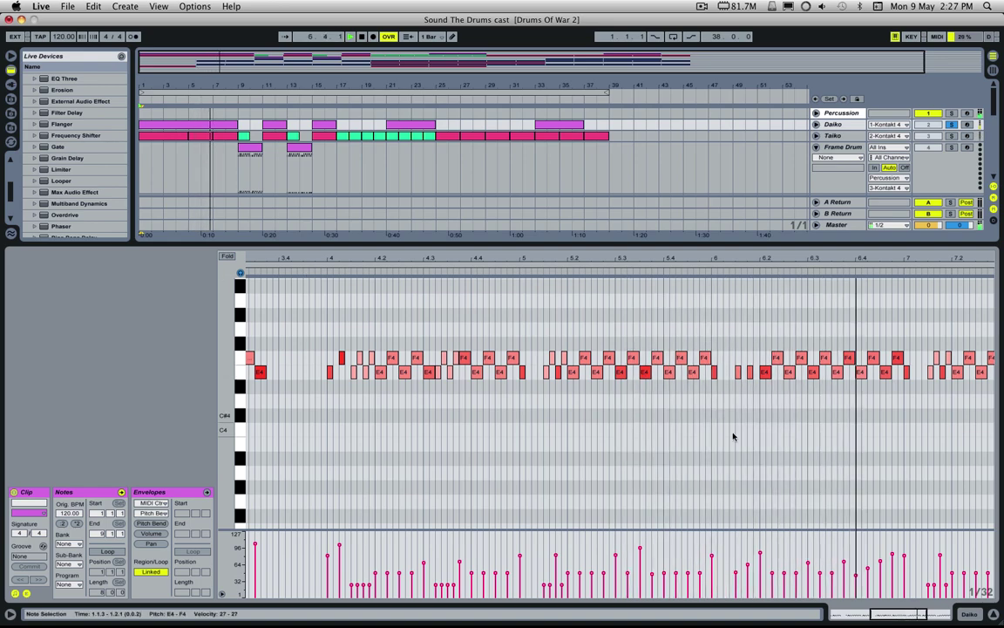
pyautogui.moveTo(897, 614); pyautogui.dragTo(907, 617)
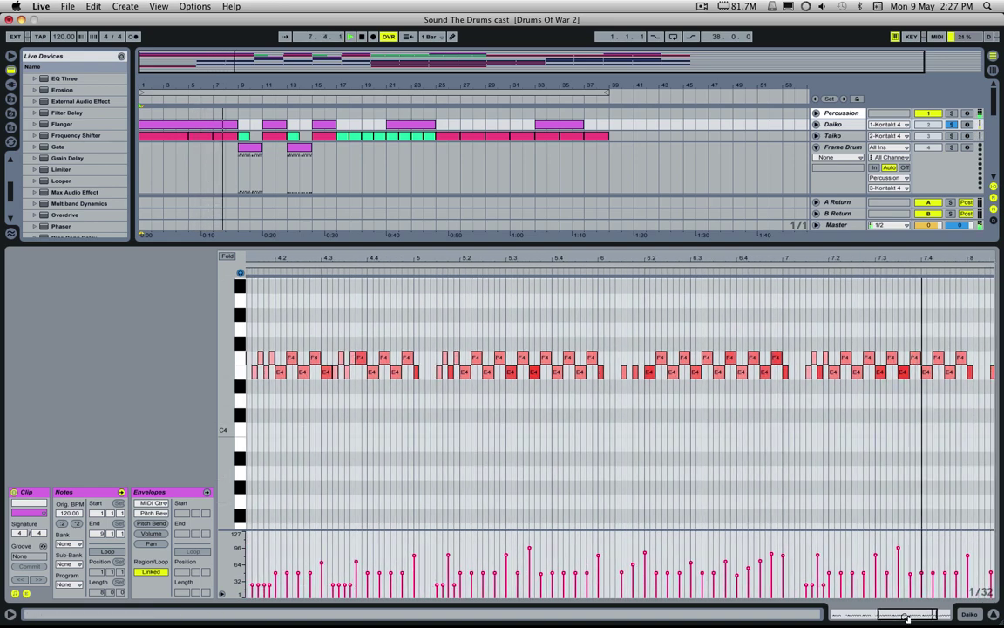
pyautogui.press('space')
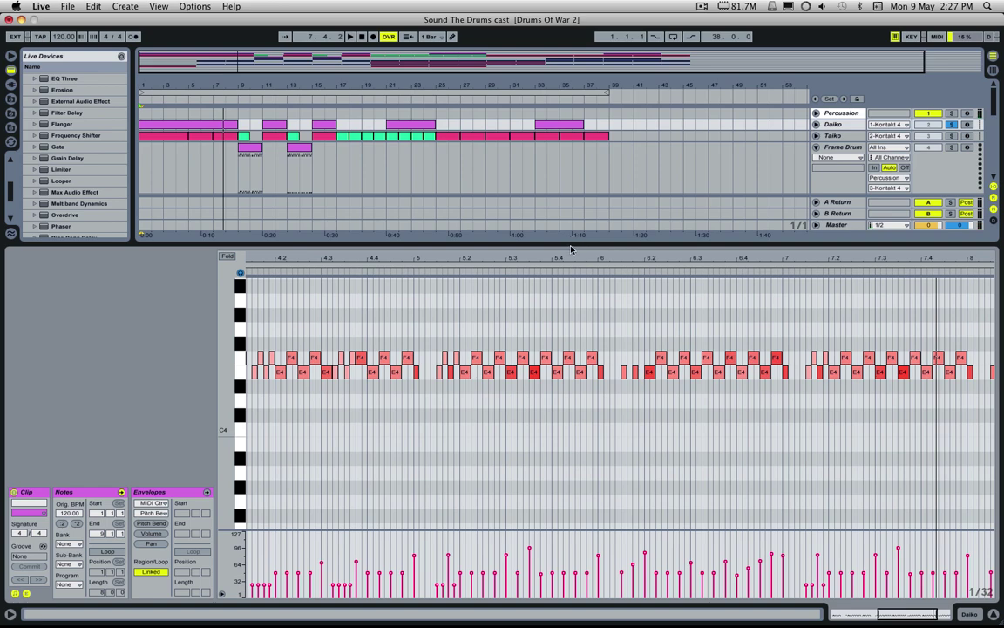
# Enlarge the arrangement area, solo Taiko briefly, and return the solo to Daiko to play the clip's opening bar
pyautogui.moveTo(572, 249); pyautogui.dragTo(560, 286)
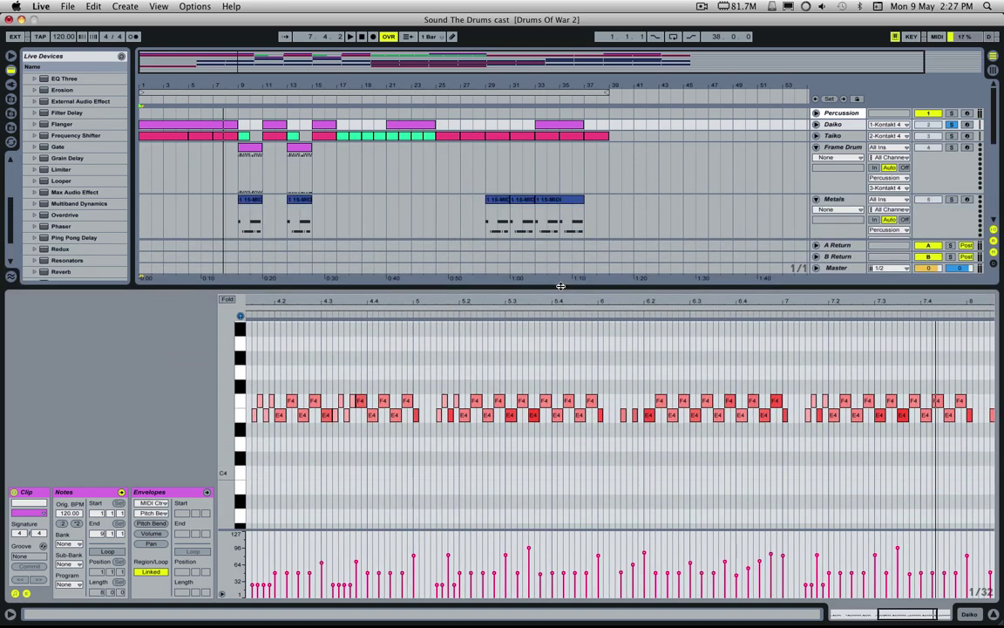
pyautogui.click(949, 127)
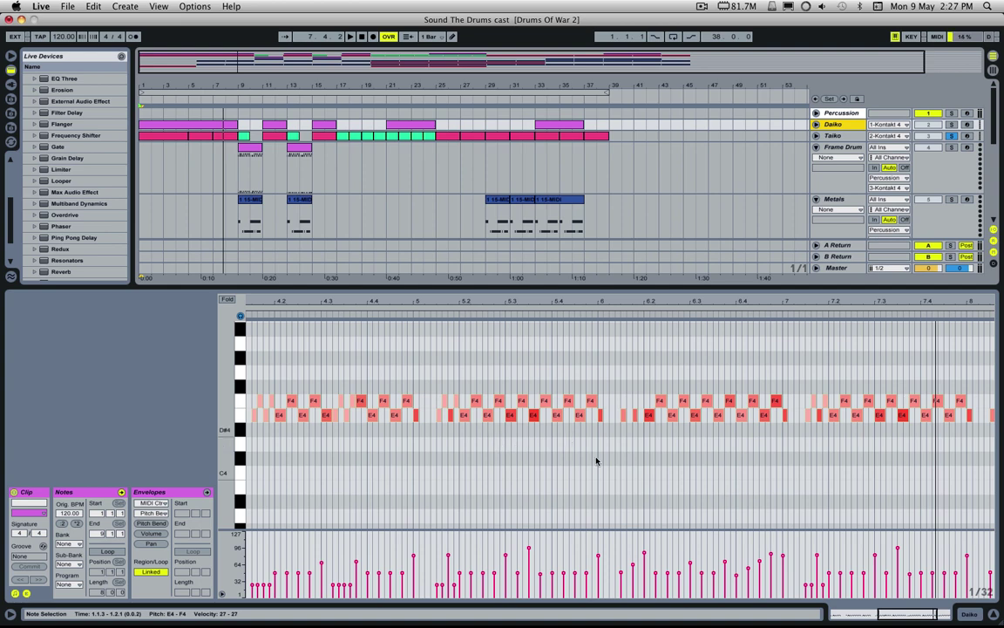
pyautogui.moveTo(916, 615); pyautogui.dragTo(859, 604)
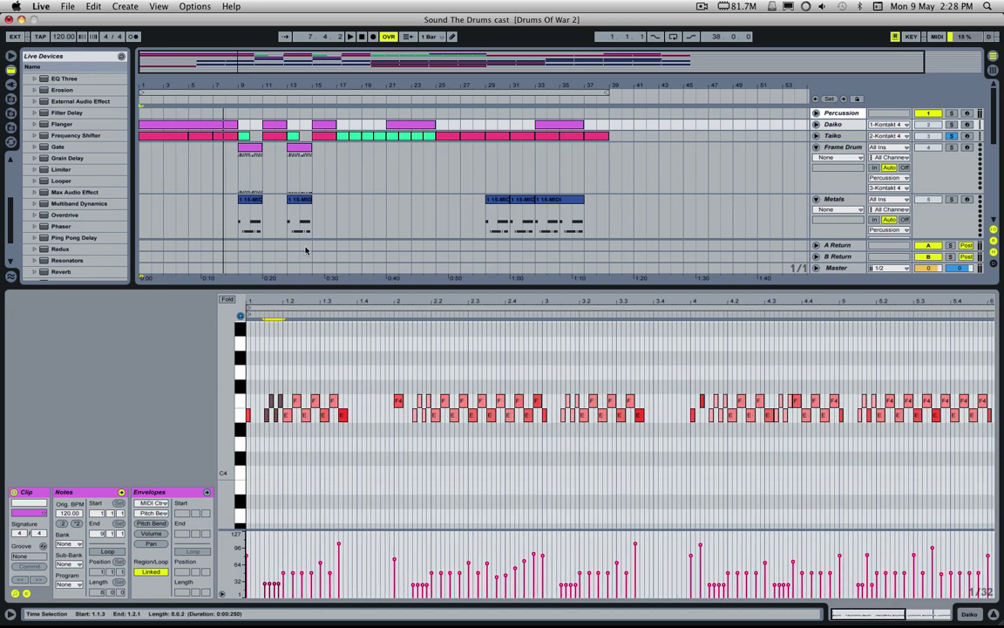
pyautogui.click(413, 457)
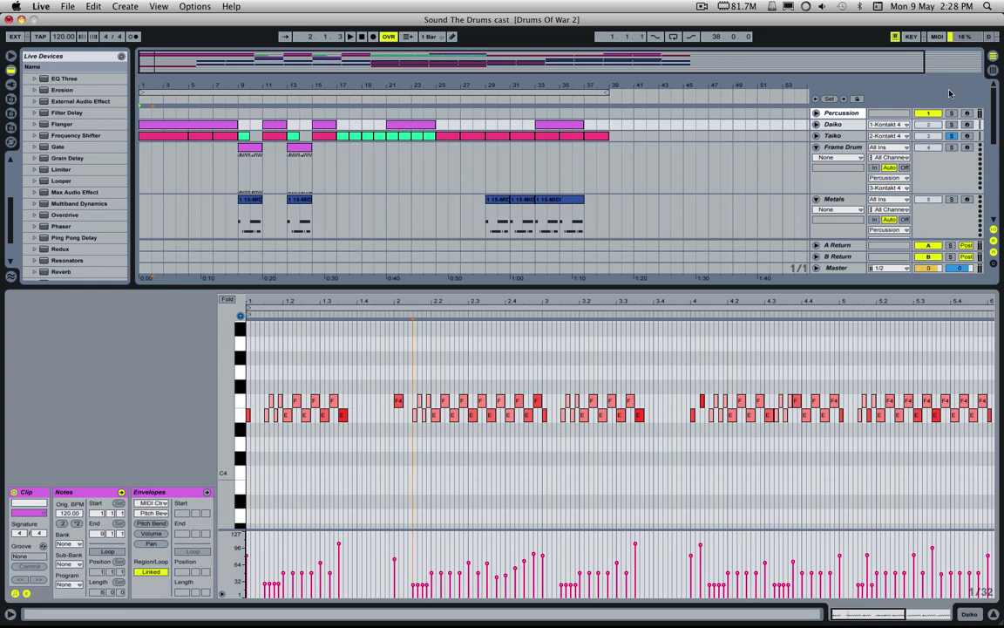
pyautogui.click(953, 124)
pyautogui.press('space')
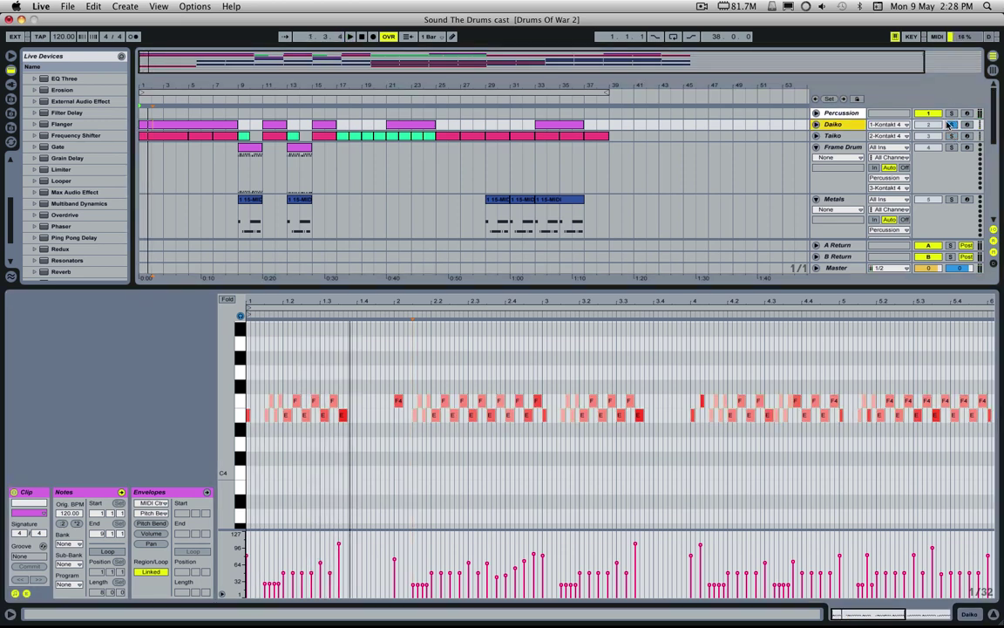
# Solo the Taiko track and open its first clip in the note editor at bar 1
pyautogui.click(953, 137)
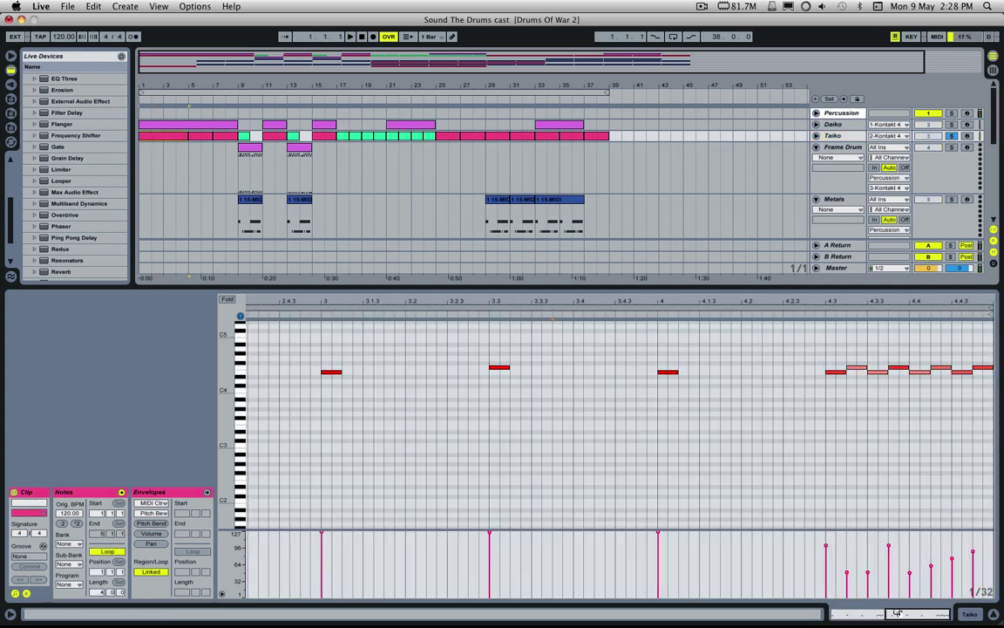
pyautogui.moveTo(898, 612); pyautogui.dragTo(852, 615)
pyautogui.scroll(6, 338, 476)
pyautogui.scroll(-6, 338, 476)
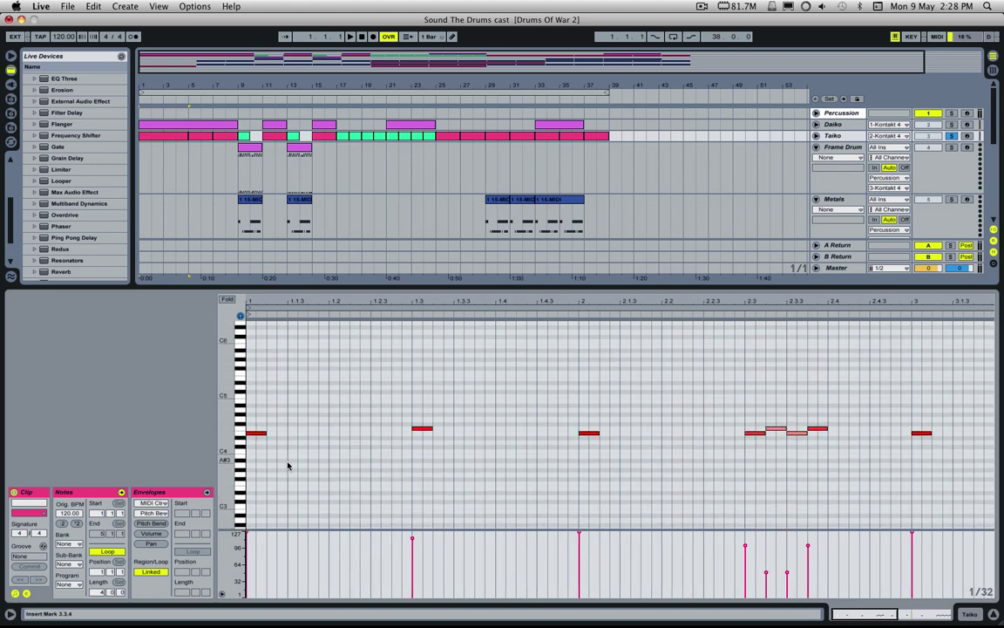
# Try adding 1/32 notes F4, E4 and F4 around the first Taiko hit, play them, and undo the added notes
pyautogui.click(261, 428)
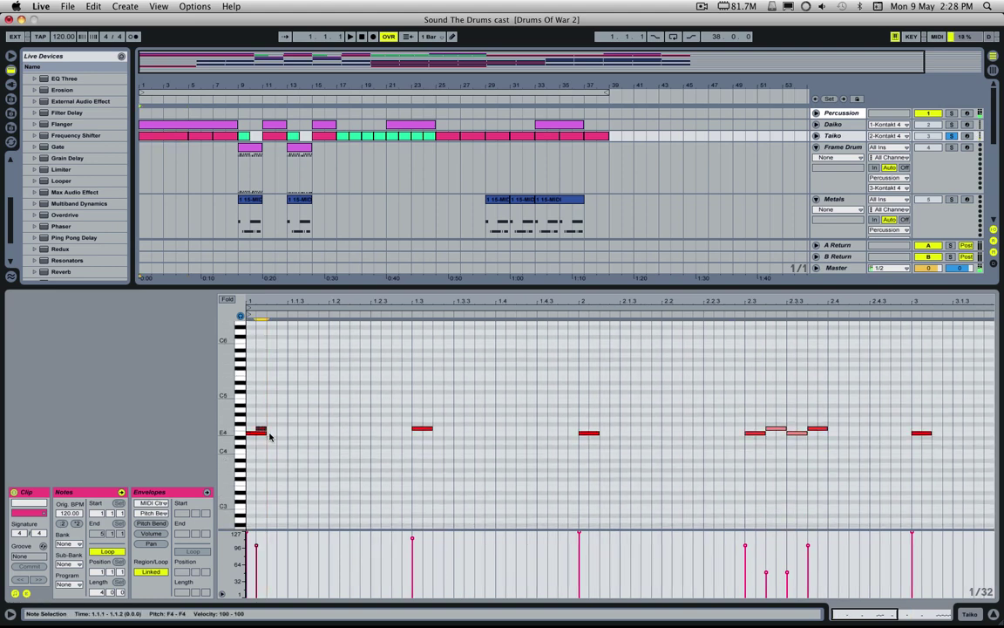
pyautogui.doubleClick(271, 434)
pyautogui.doubleClick(280, 428)
pyautogui.moveTo(288, 442); pyautogui.dragTo(234, 412)
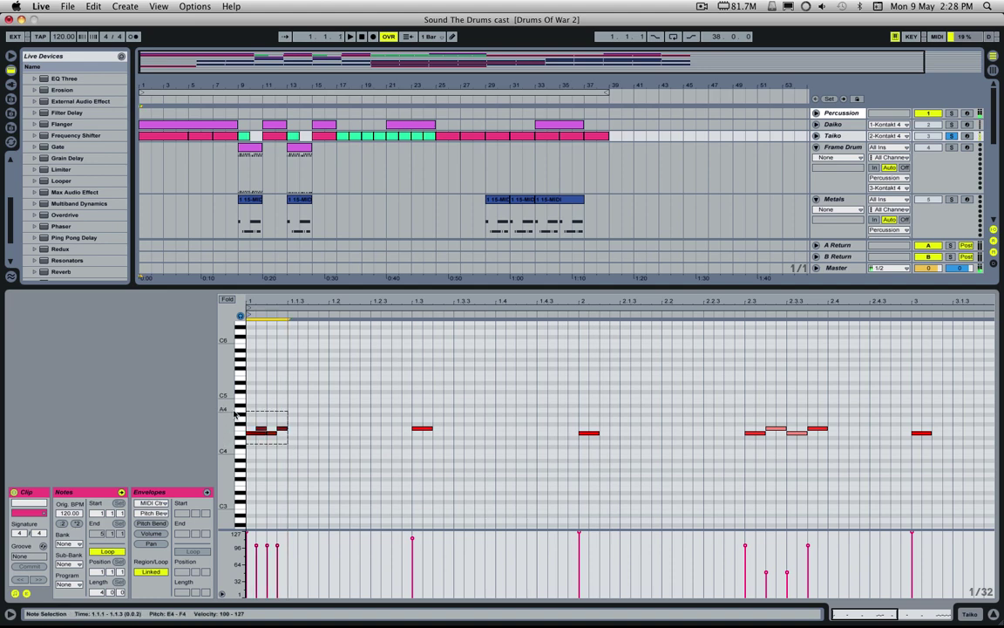
pyautogui.press('space')
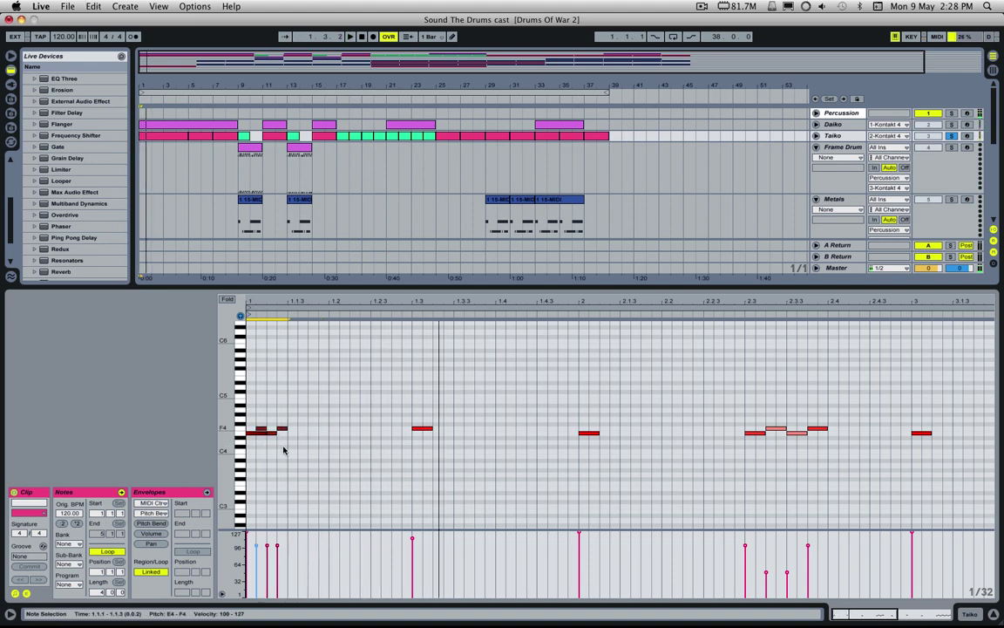
pyautogui.press('space')
pyautogui.press('super+z')
pyautogui.press('super+z')
pyautogui.press('super+z')
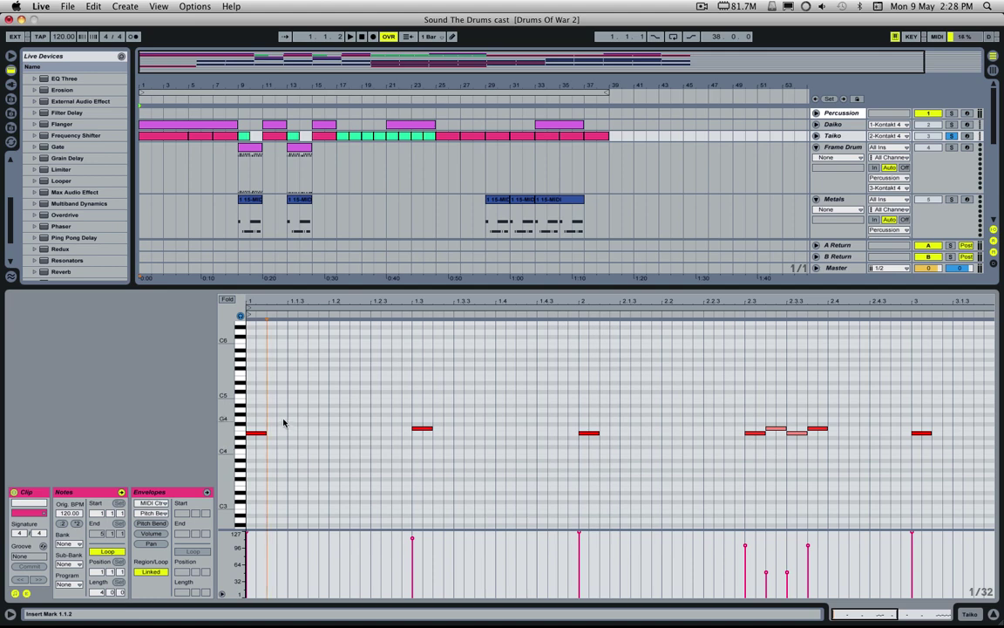
# Compare the sparse Taiko hits in bar 1 with the first Daiko clip's notes, returning to the Taiko clip
pyautogui.moveTo(254, 446); pyautogui.dragTo(425, 438)
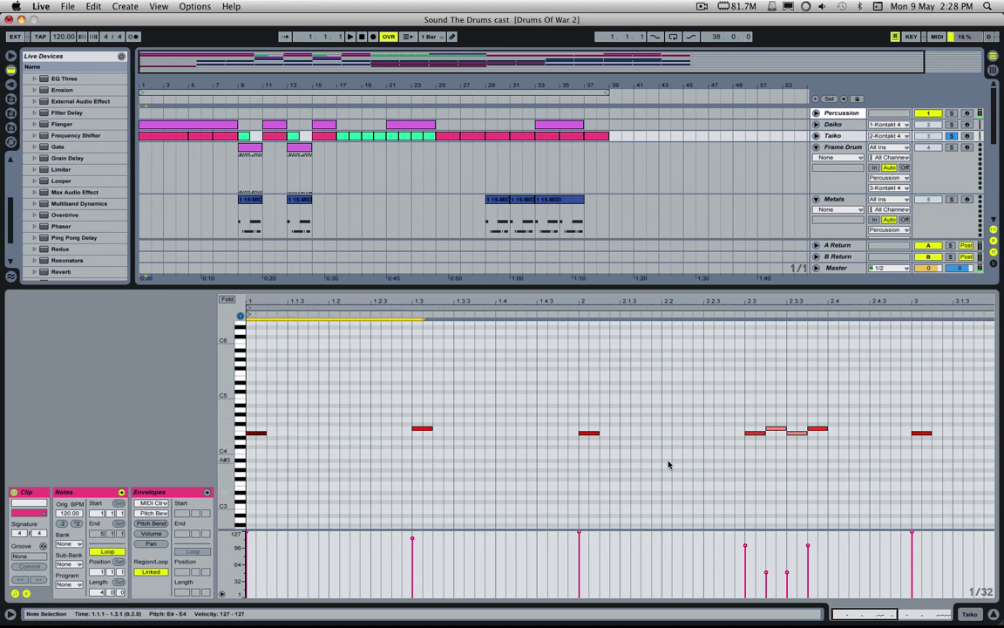
pyautogui.click(192, 122)
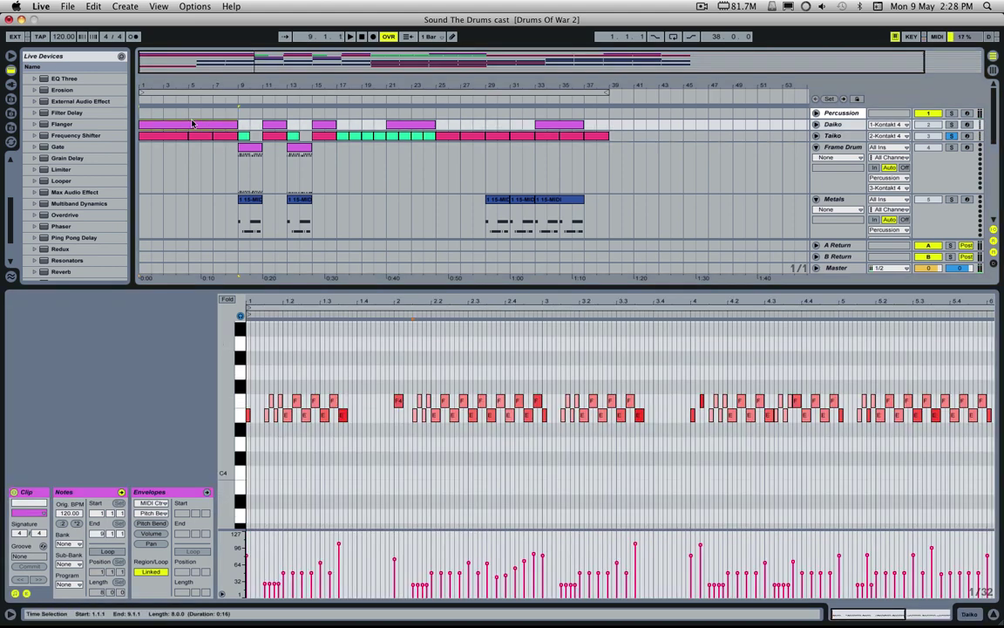
pyautogui.click(161, 138)
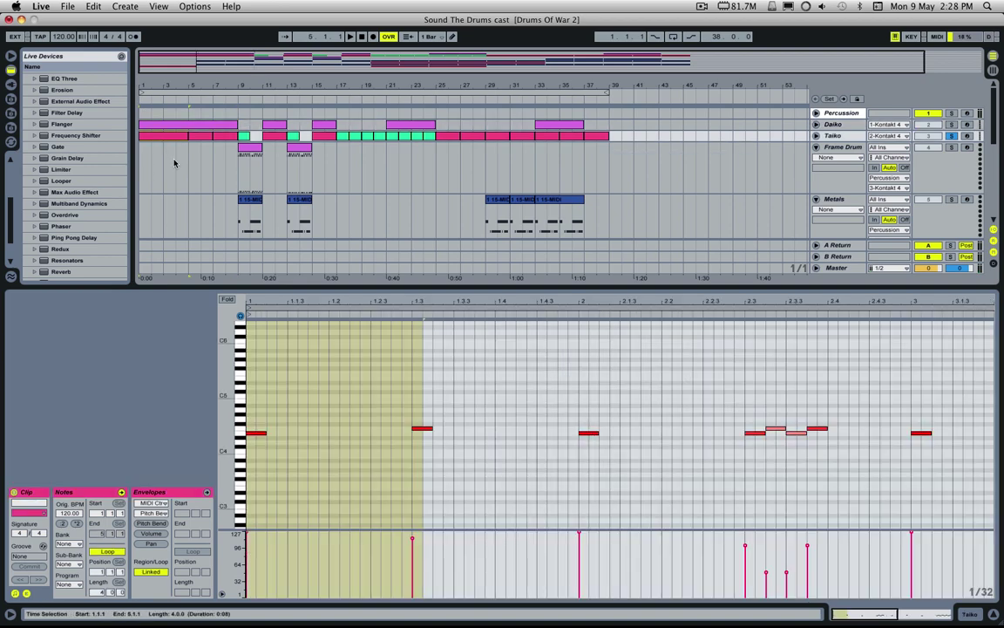
pyautogui.click(370, 358)
pyautogui.click(346, 375)
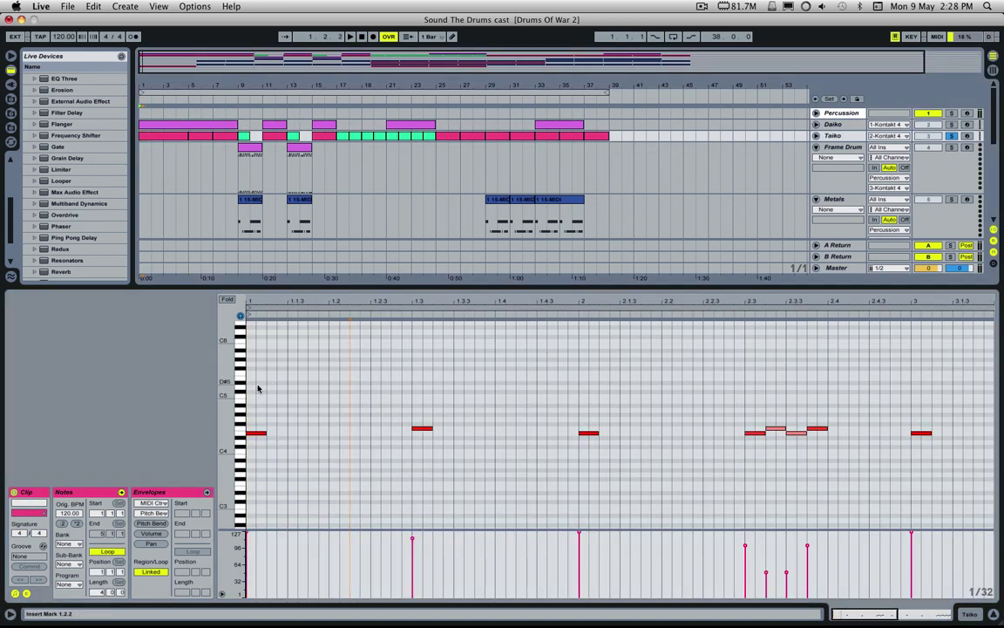
# Solo the Frame Drum track, show all four bars of the Taiko clip, and briefly play from the start
pyautogui.click(957, 148)
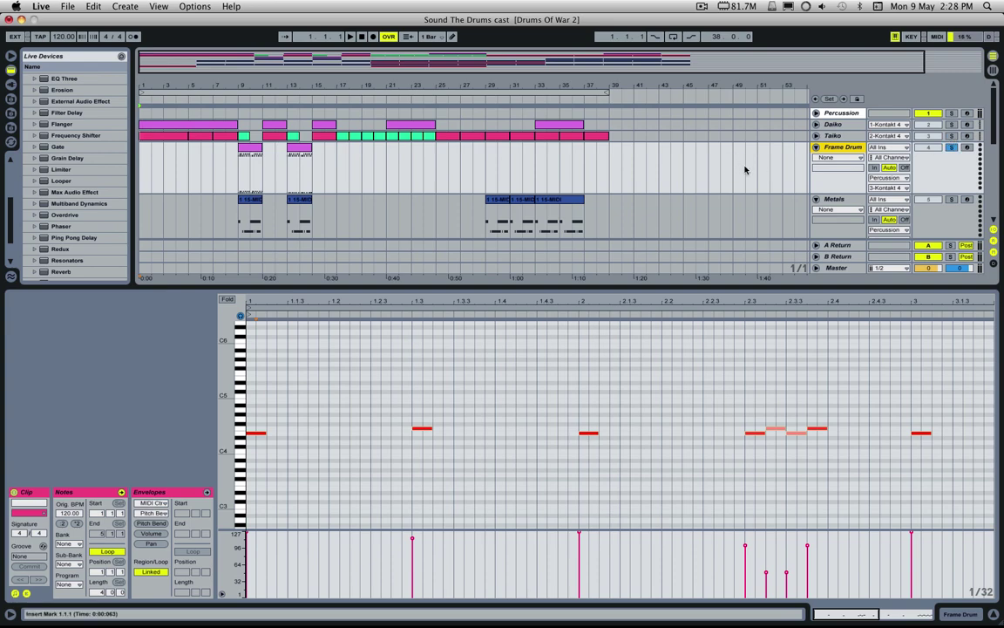
pyautogui.moveTo(862, 614); pyautogui.dragTo(915, 596)
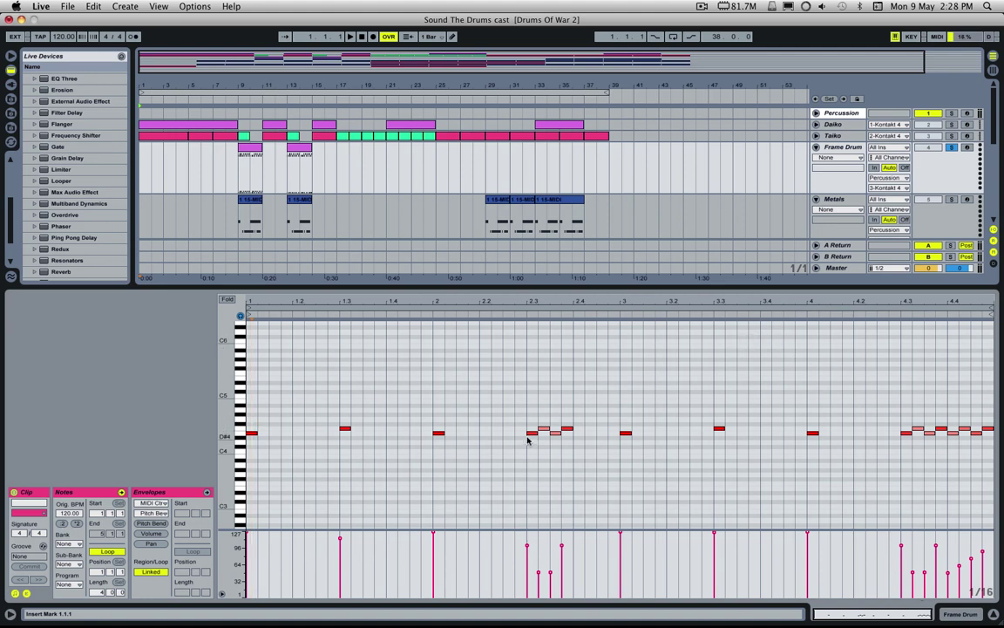
pyautogui.press('space')
pyautogui.press('space')
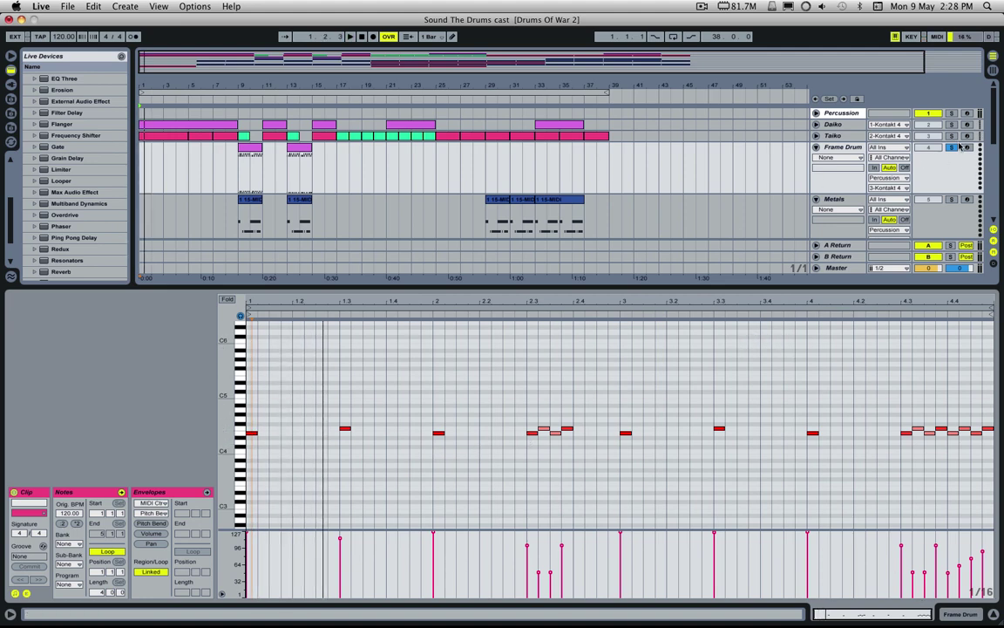
# Switch the solo from Frame Drum to Taiko and play the first four bars of the Taiko part
pyautogui.click(954, 148)
pyautogui.press('space')
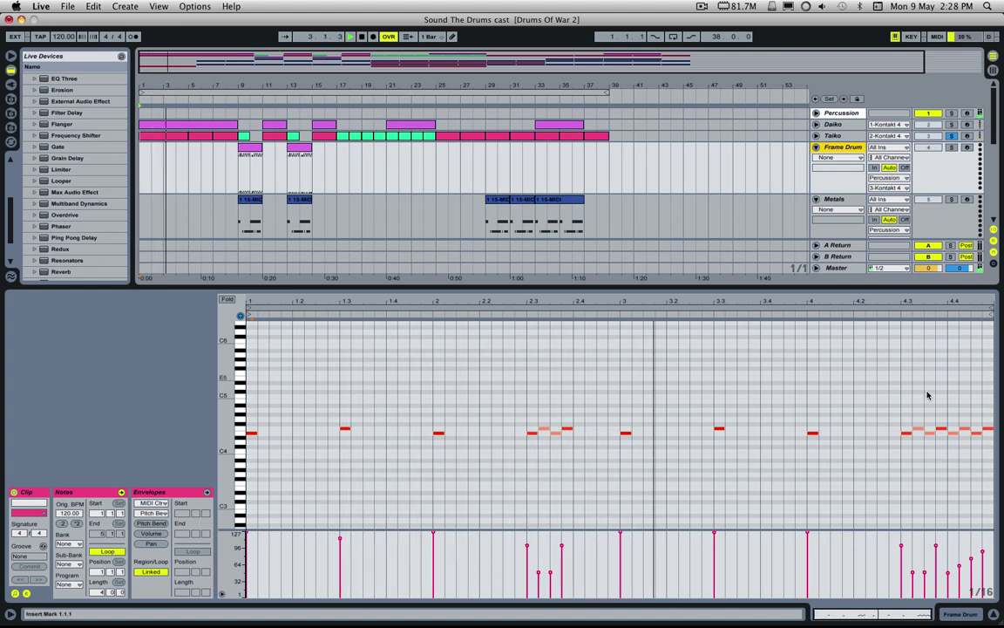
pyautogui.click(890, 615)
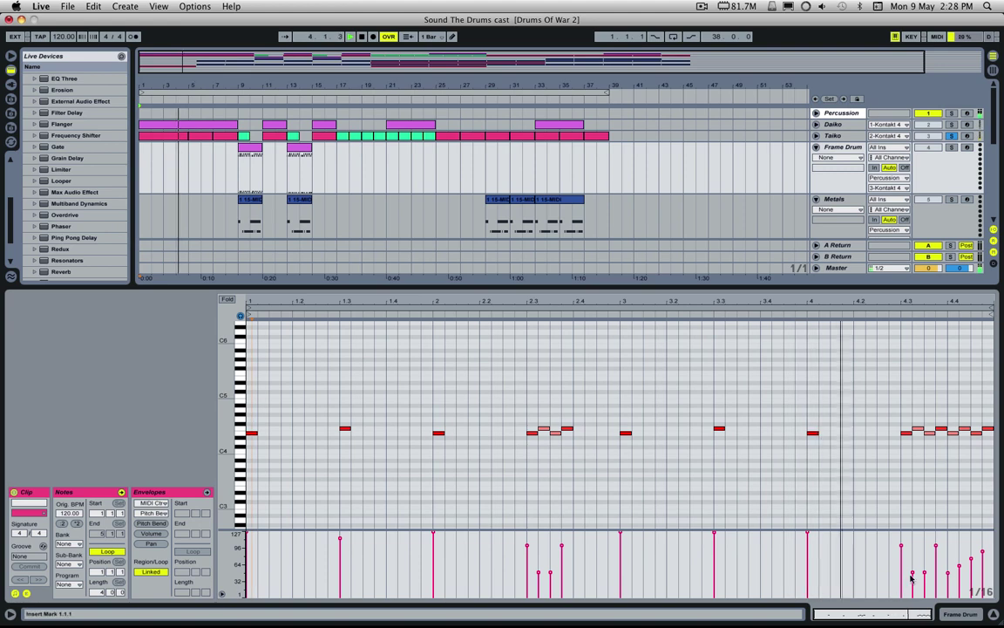
pyautogui.press('space')
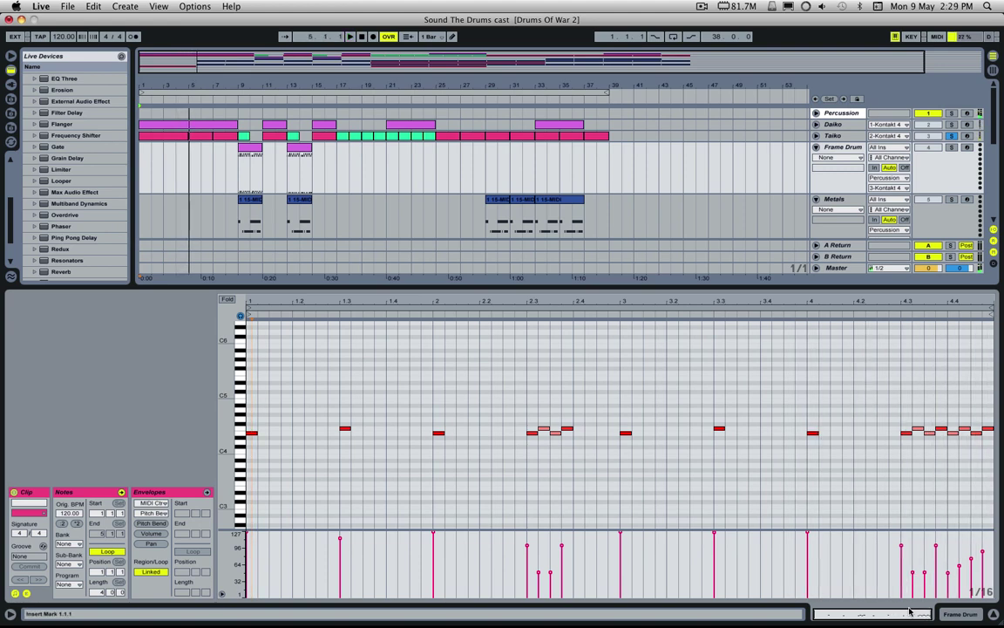
# Review the notes of the Taiko clips starting at bars 5 and 11, and return to the full arrangement
pyautogui.click(213, 144)
pyautogui.click(211, 136)
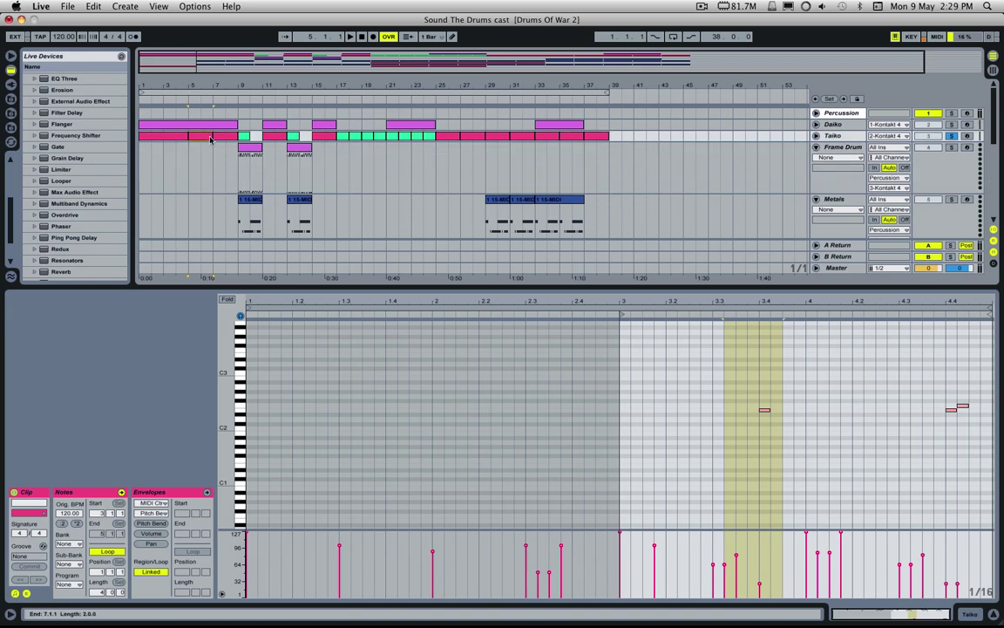
pyautogui.click(928, 615)
pyautogui.click(275, 137)
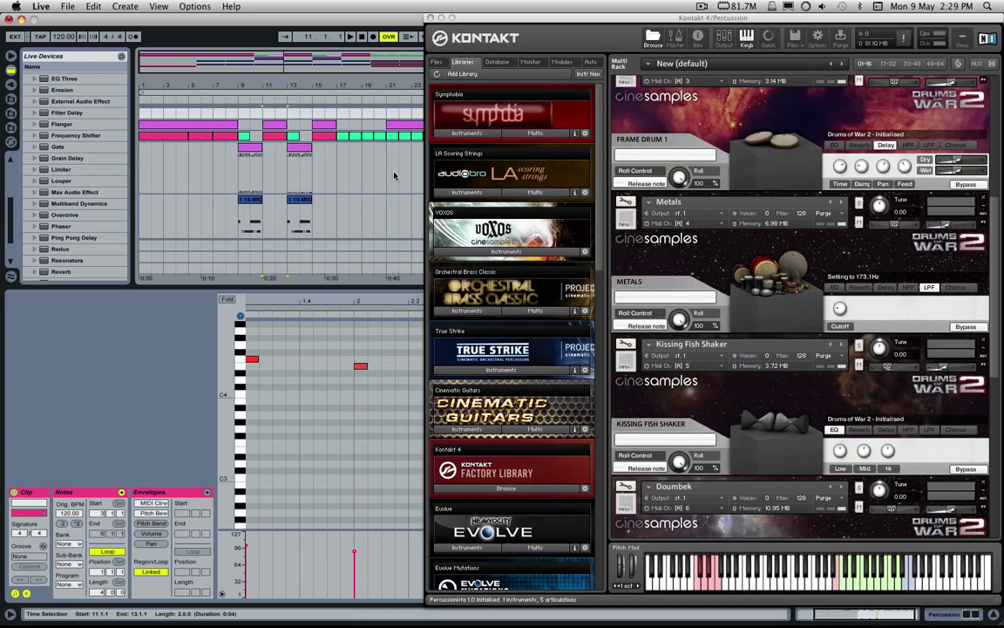
pyautogui.click(396, 175)
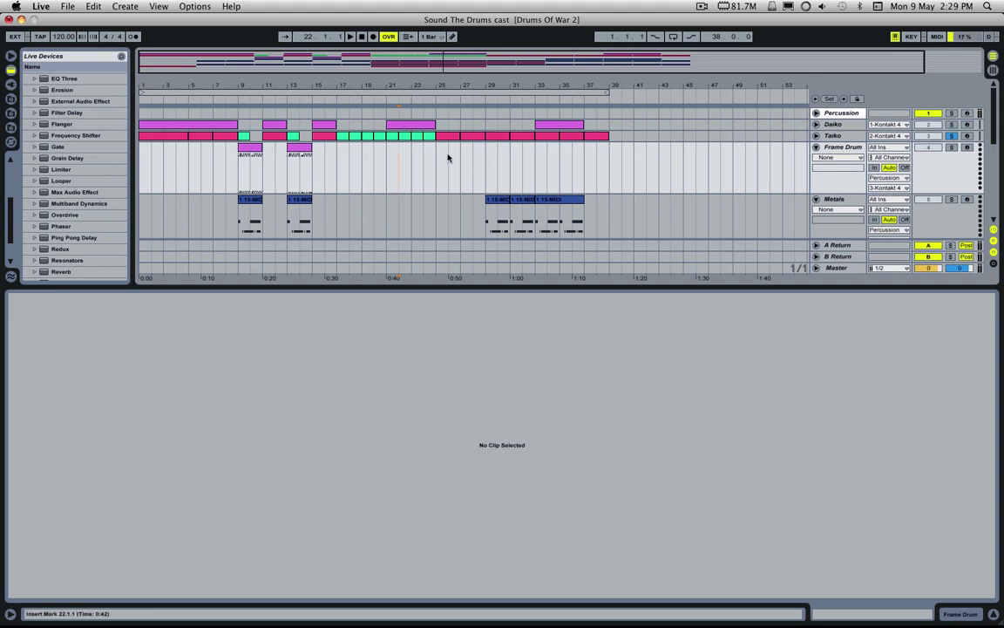
# Solo the Fish Shaker track, open its first clip at bar 5, and play the two-bar pattern
pyautogui.scroll(-3, 427, 129)
pyautogui.scroll(3, 427, 129)
pyautogui.scroll(-5, 231, 165)
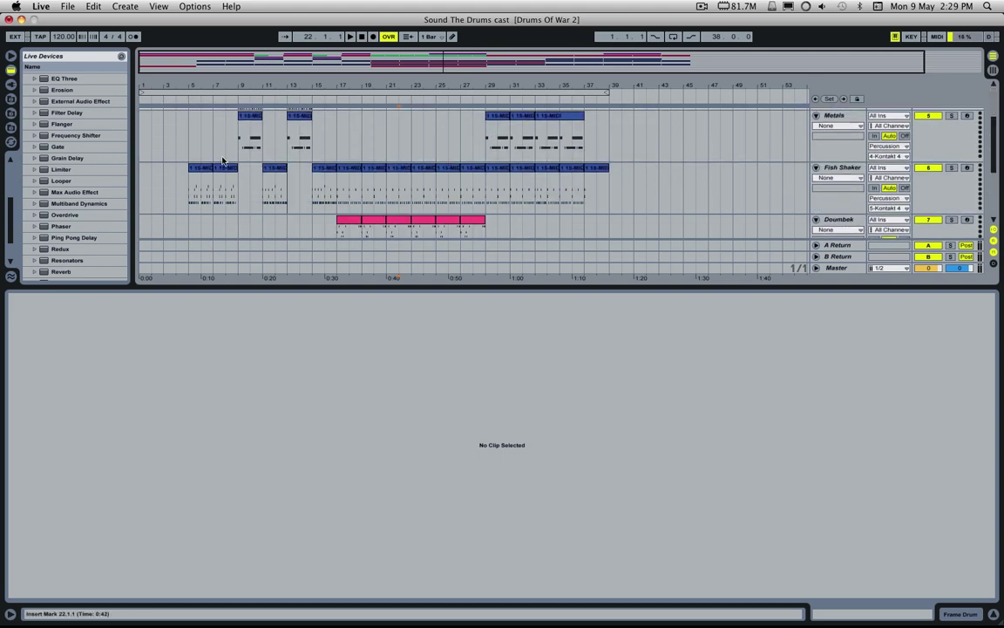
pyautogui.scroll(5, 221, 157)
pyautogui.scroll(-3, 214, 155)
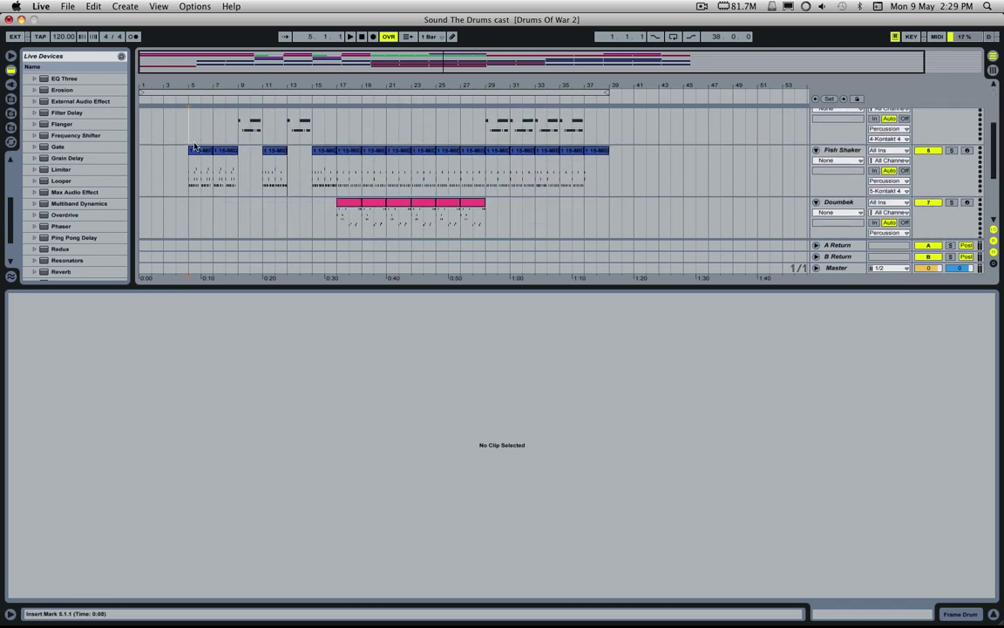
pyautogui.click(204, 153)
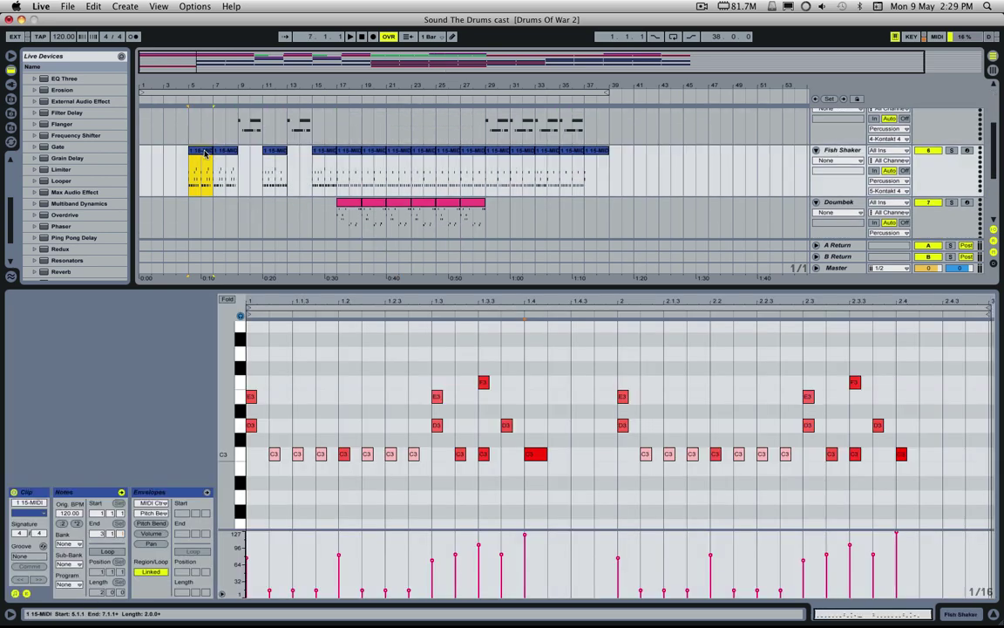
pyautogui.click(951, 150)
pyautogui.click(202, 150)
pyautogui.press('space')
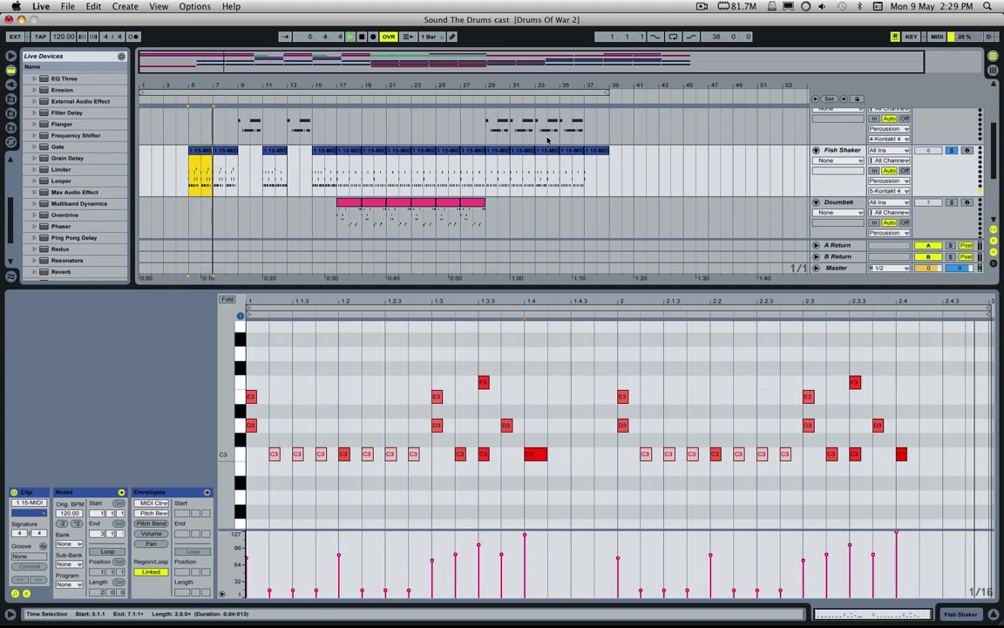
pyautogui.press('space')
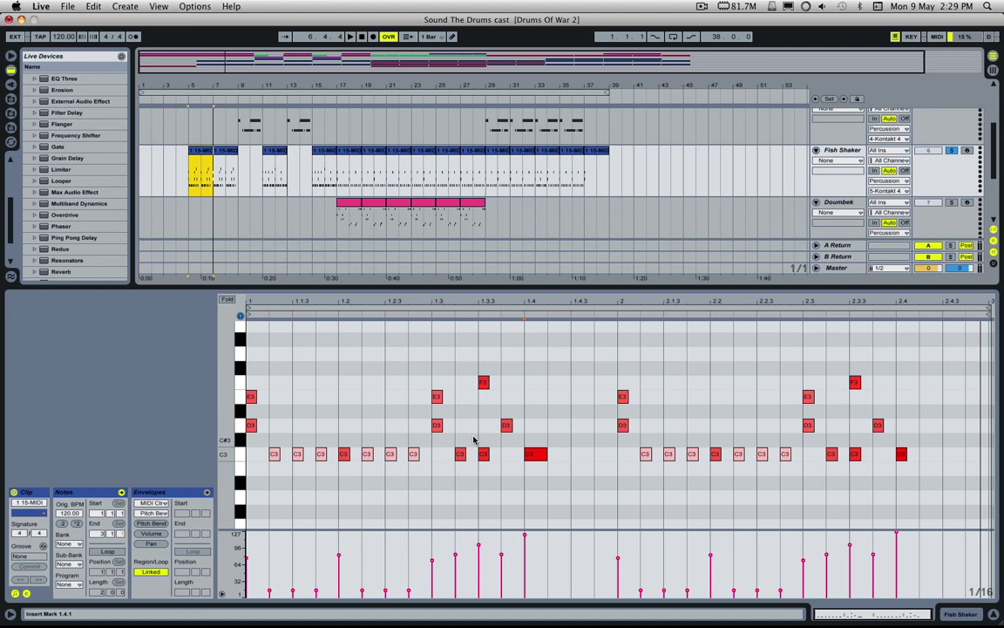
# Replay the start of the Fish Shaker clip and audition its C3, D3, E3 and F3 sounds in the note editor
pyautogui.press('space')
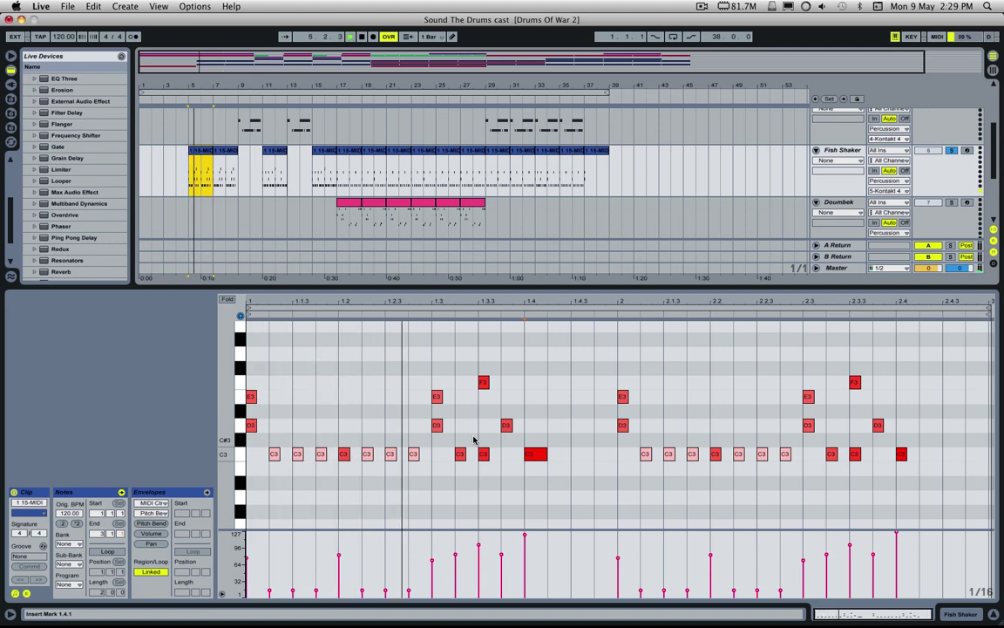
pyautogui.click(474, 440)
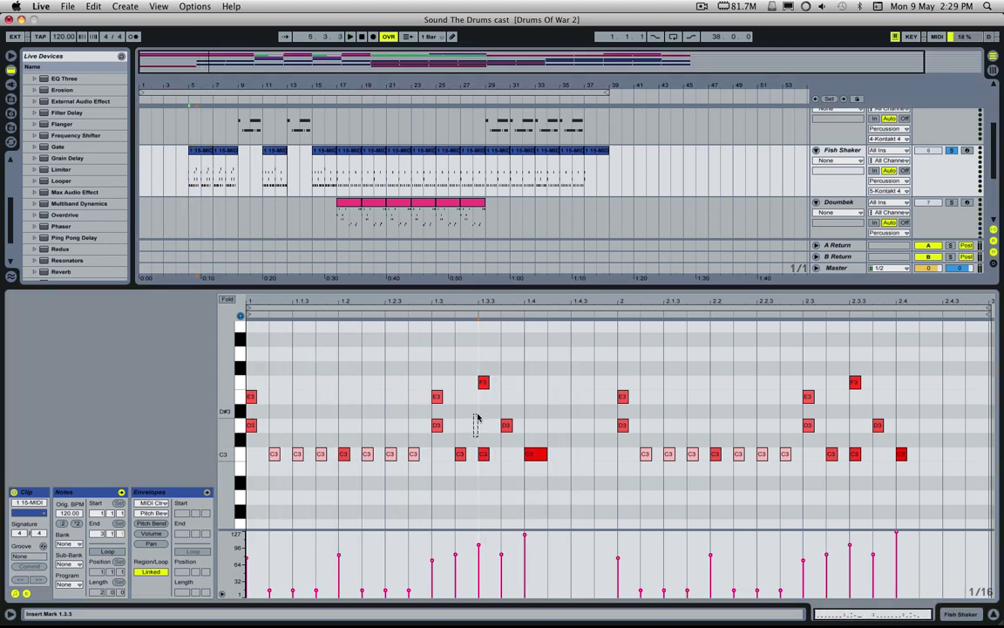
pyautogui.click(237, 455)
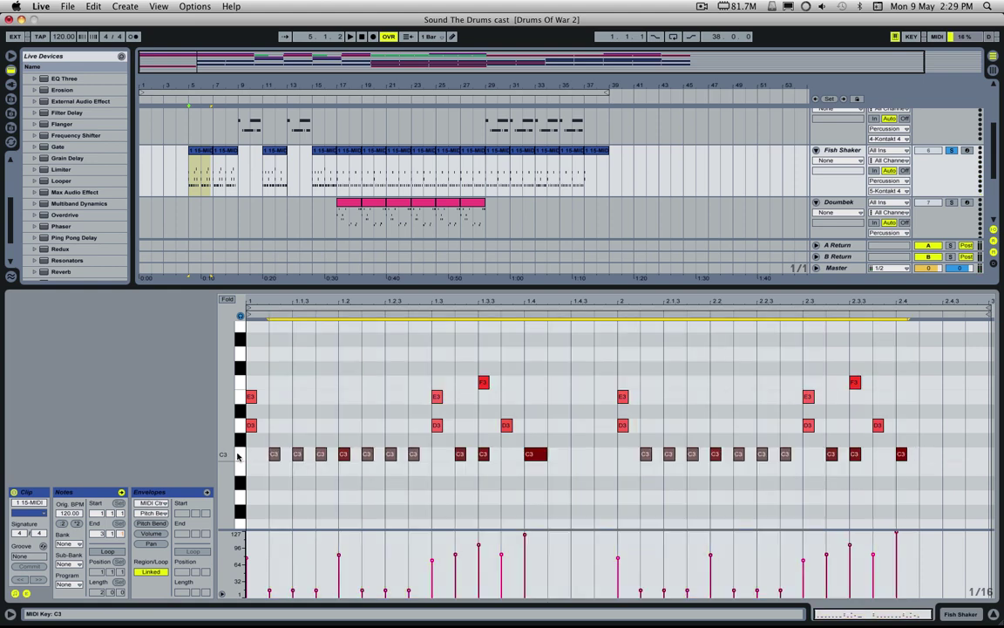
pyautogui.click(239, 426)
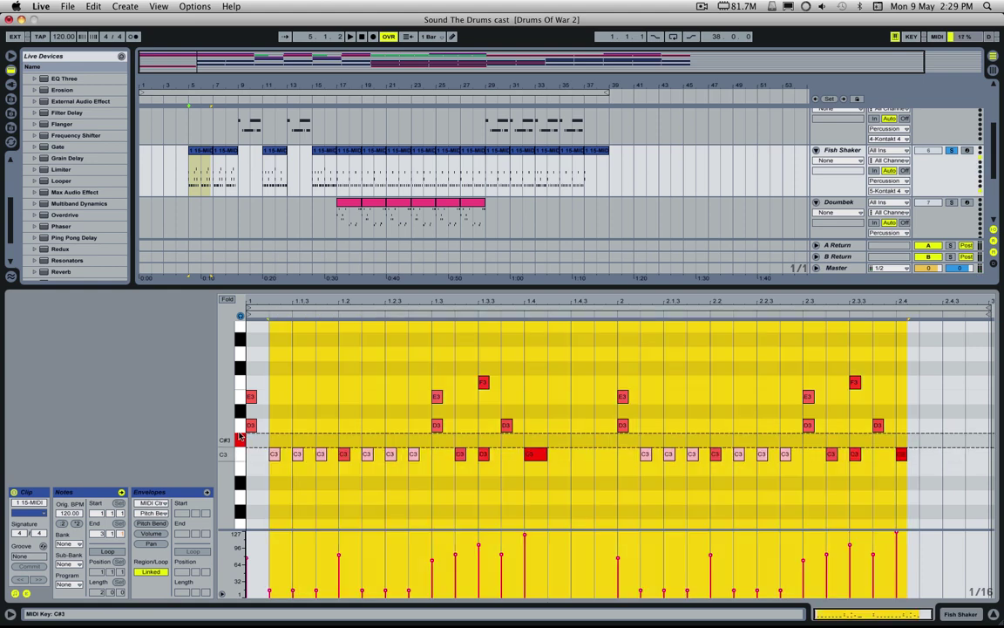
pyautogui.click(239, 398)
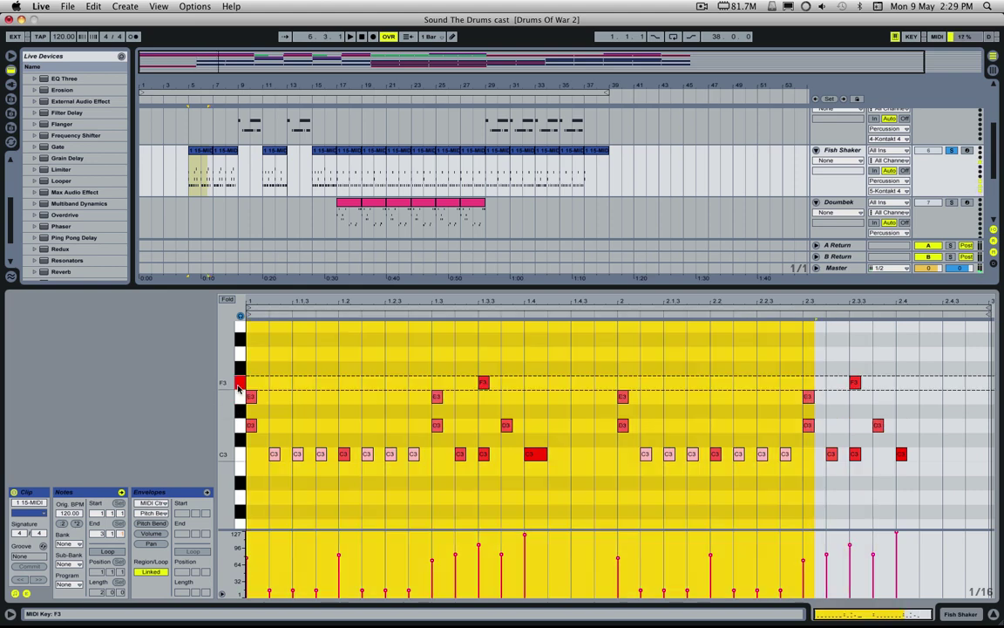
pyautogui.click(239, 386)
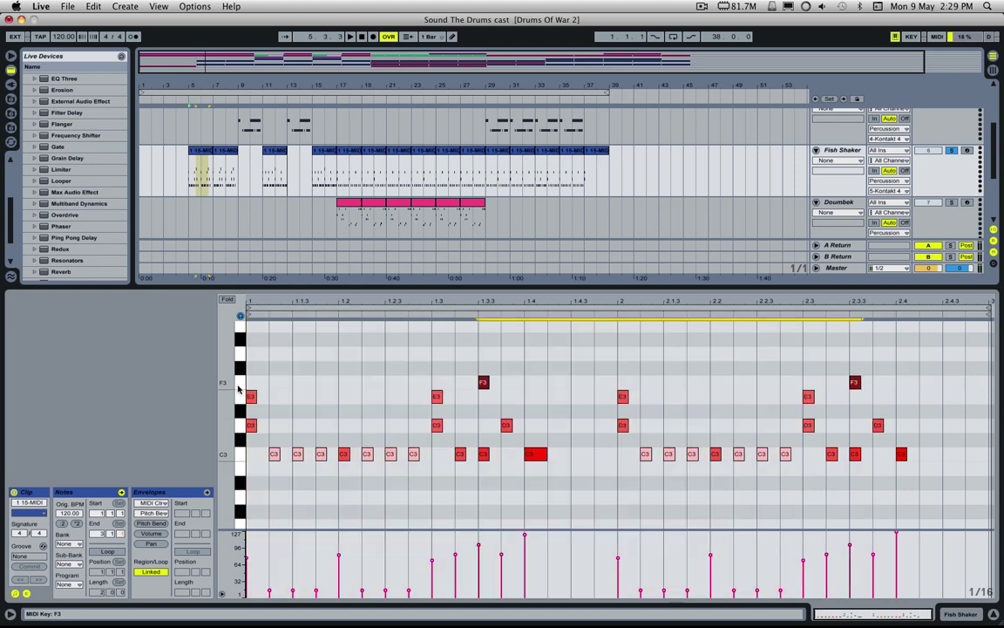
# Try moving the soft shaker notes at 1.1.3 and 1.2.2 to D3 and those at 1.1.4 and 1.2.4 to E3, and play them
pyautogui.click(293, 453)
pyautogui.moveTo(294, 453); pyautogui.dragTo(321, 396)
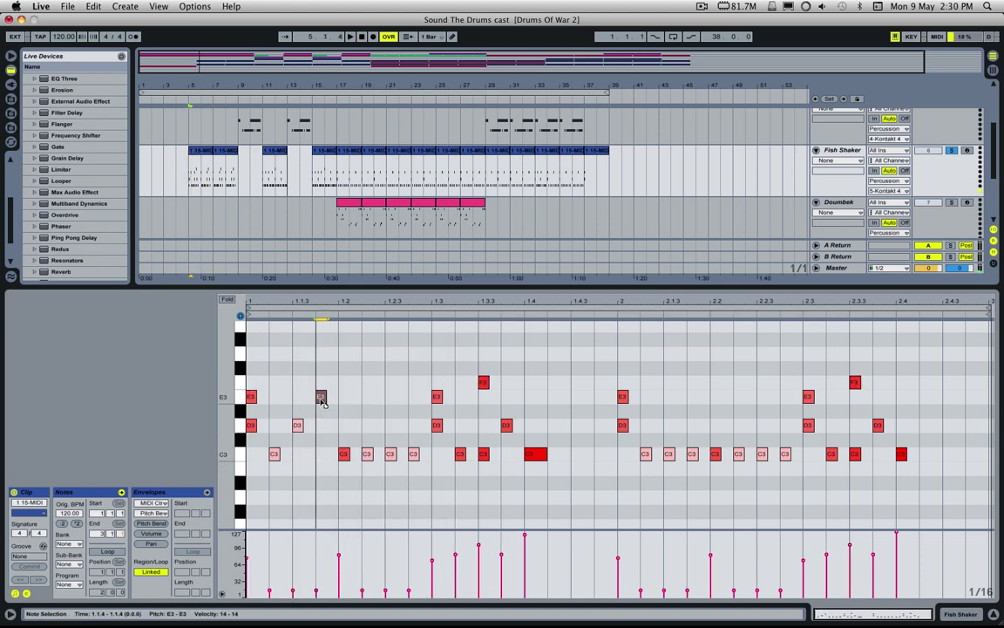
pyautogui.moveTo(367, 454); pyautogui.dragTo(367, 424)
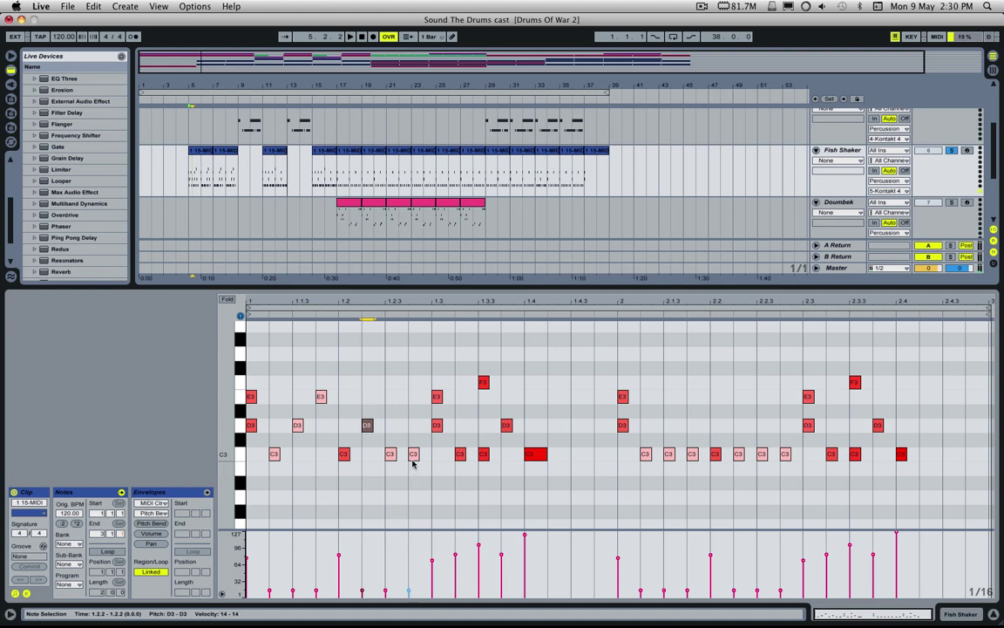
pyautogui.moveTo(414, 454); pyautogui.dragTo(413, 397)
pyautogui.press('space')
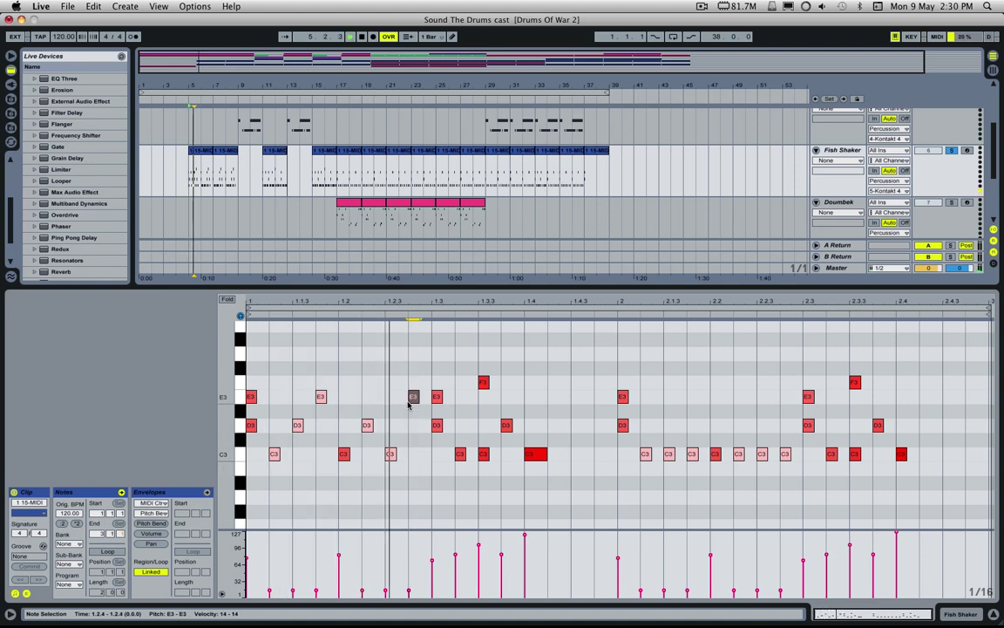
pyautogui.press('space')
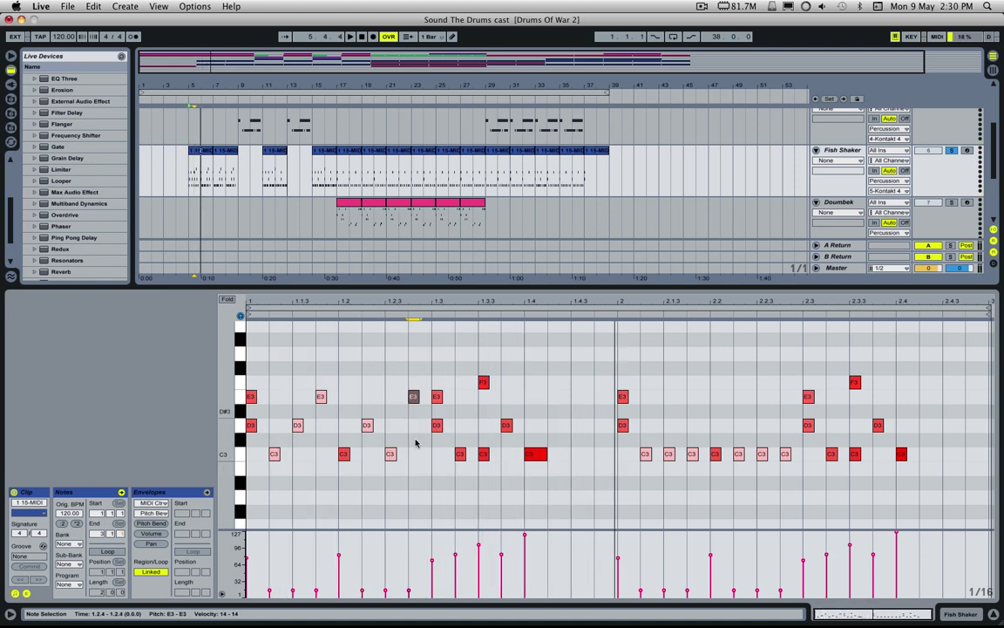
# Return the four moved shaker notes at 1.1.3, 1.1.4, 1.2.2 and 1.2.4 to C3
pyautogui.press('Down')
pyautogui.press('Down')
pyautogui.press('Down')
pyautogui.press('Down')
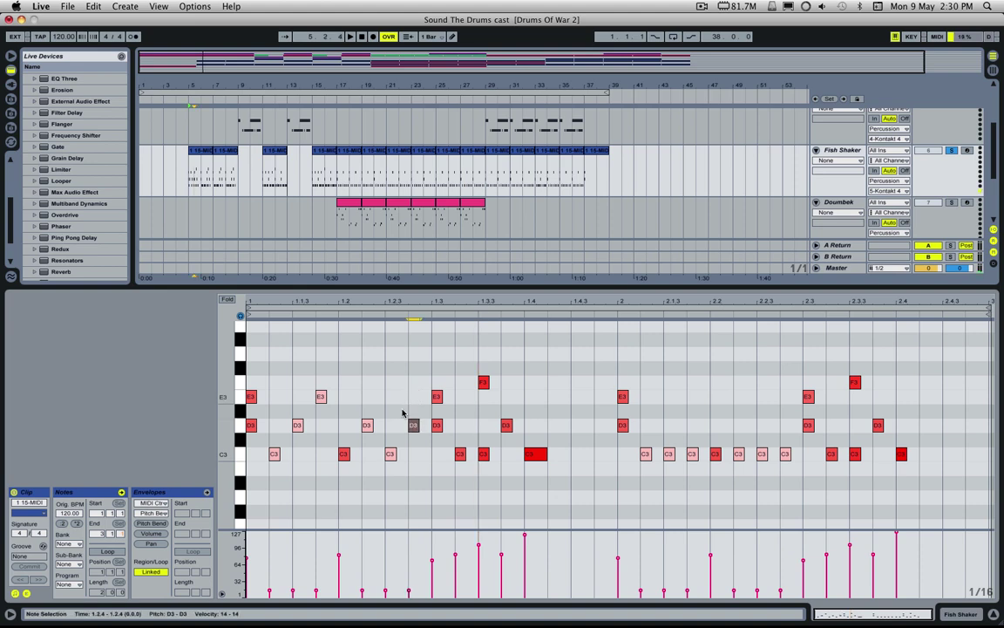
pyautogui.click(367, 426)
pyautogui.press('Down')
pyautogui.press('Down')
pyautogui.click(297, 426)
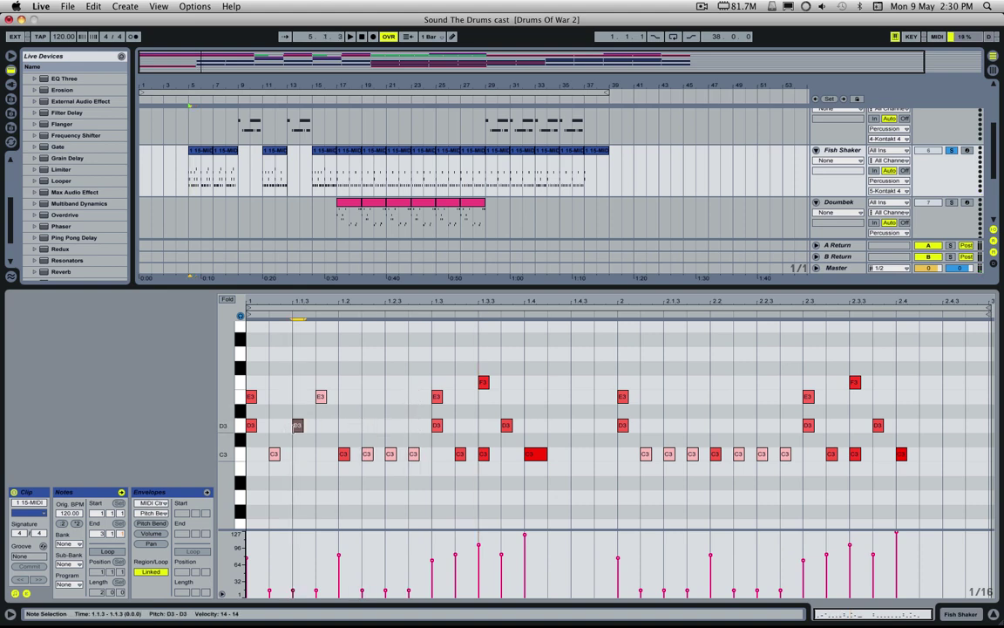
pyautogui.press('Down')
pyautogui.press('Down')
pyautogui.click(321, 397)
pyautogui.press('Down')
pyautogui.press('Down')
pyautogui.press('Down')
pyautogui.press('Down')
# Select the Kissing Fish Shaker instrument in Kontakt to examine its playable keys, and close the Kontakt window
pyautogui.scroll(5, 931, 175)
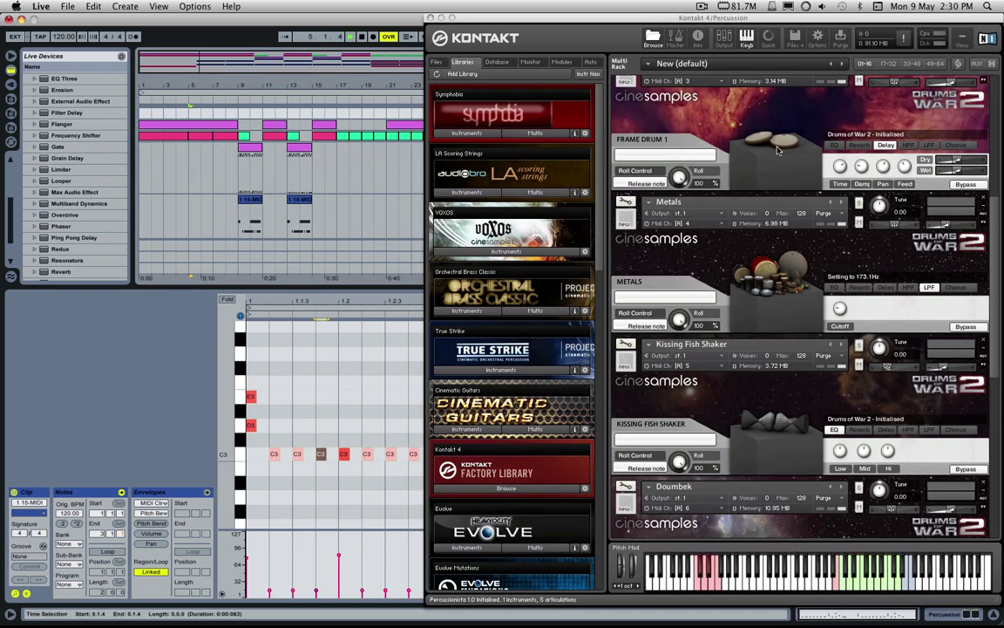
pyautogui.press('space')
pyautogui.moveTo(762, 328); pyautogui.dragTo(762, 310)
pyautogui.scroll(-5, 735, 360)
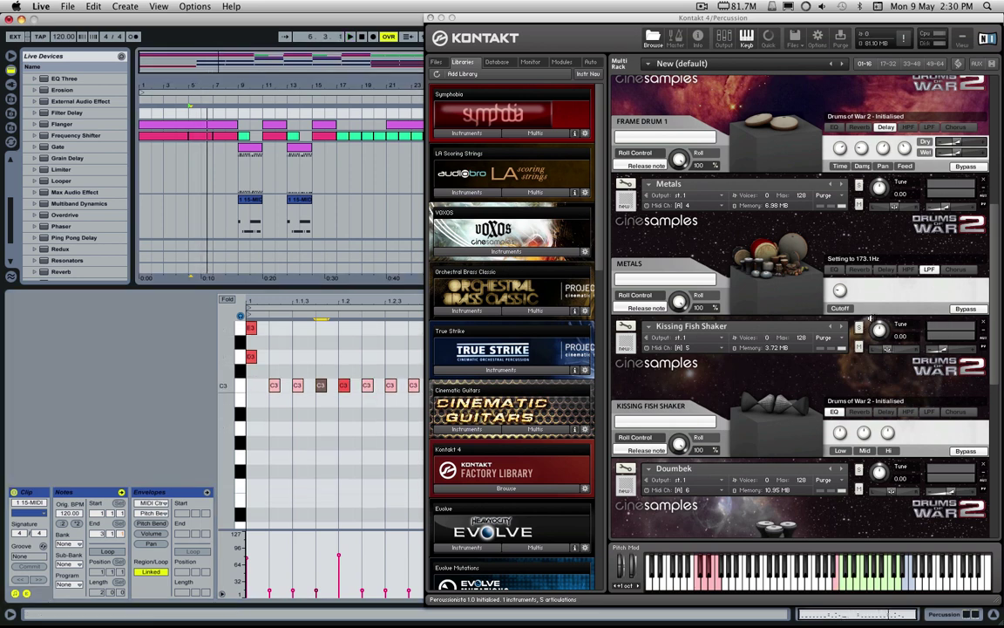
pyautogui.click(869, 323)
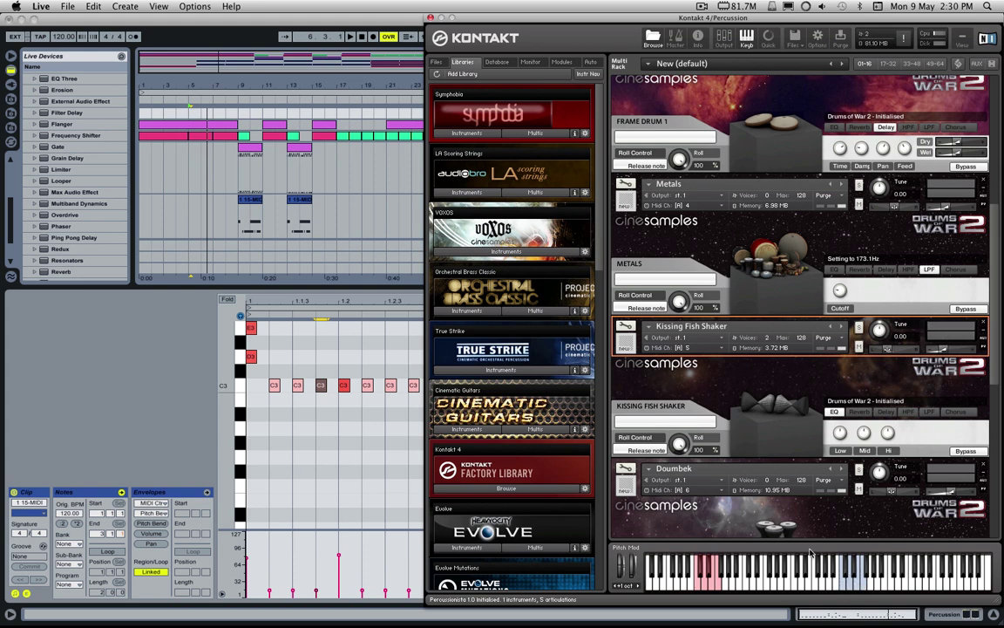
pyautogui.click(431, 17)
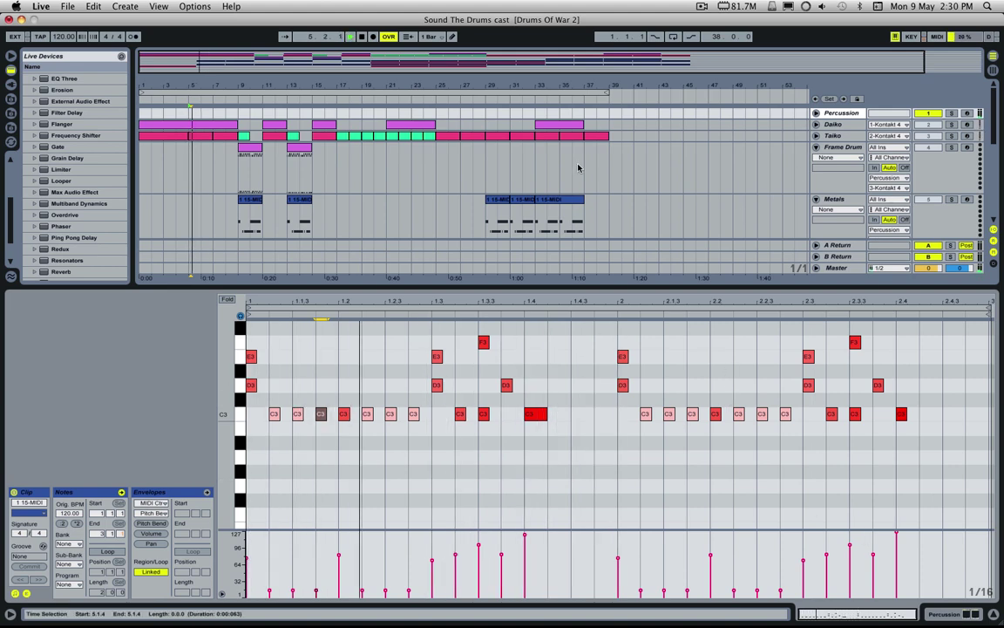
# Enlarge the arrangement area, solo Chang Chang together with Fish Shaker, and play both from bar 5 to bar 9
pyautogui.moveTo(427, 289); pyautogui.dragTo(415, 463)
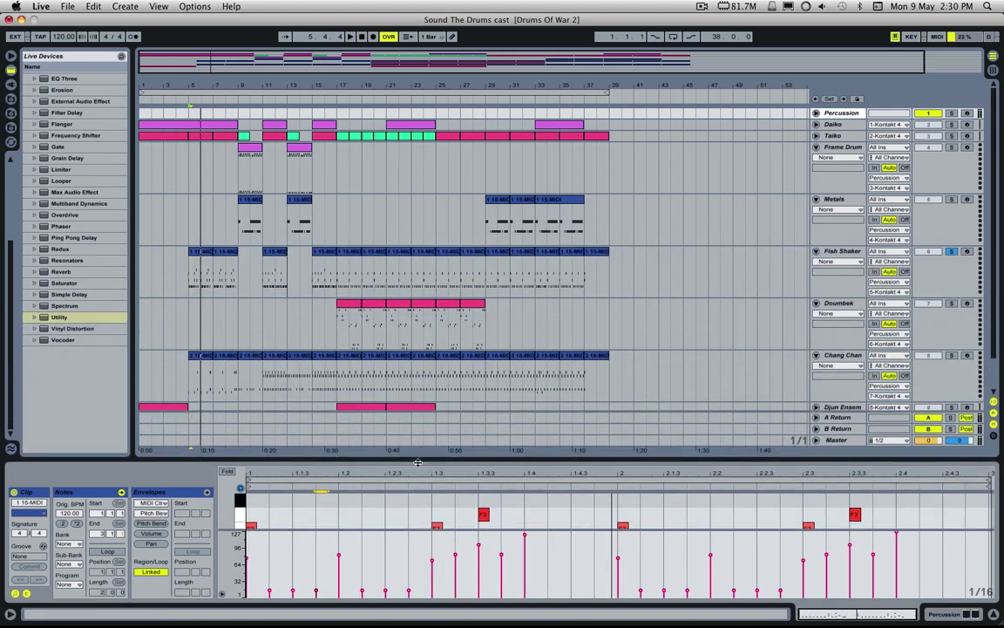
pyautogui.scroll(-2, 321, 341)
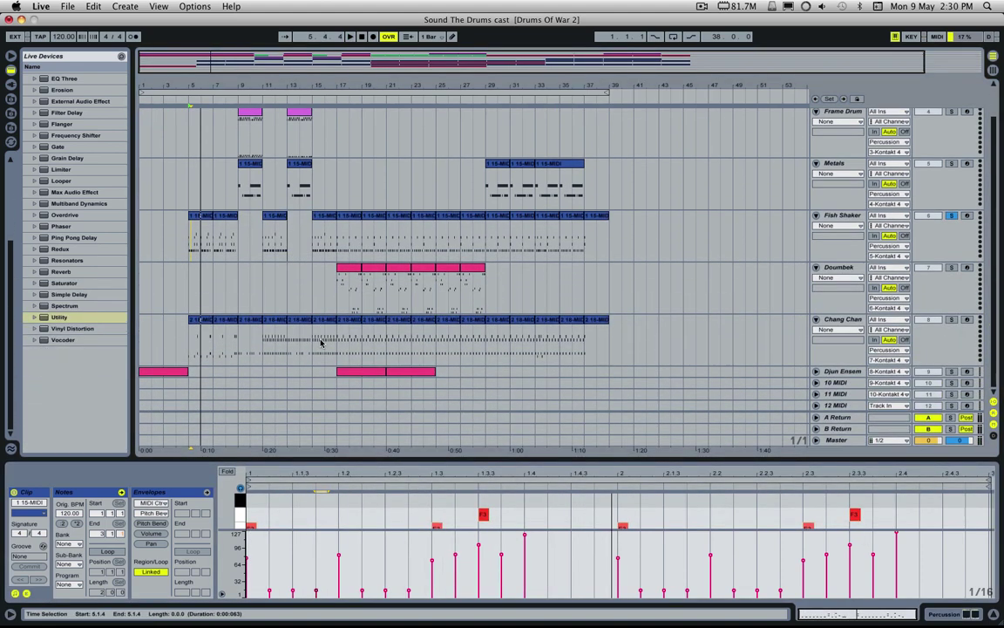
pyautogui.click(860, 320)
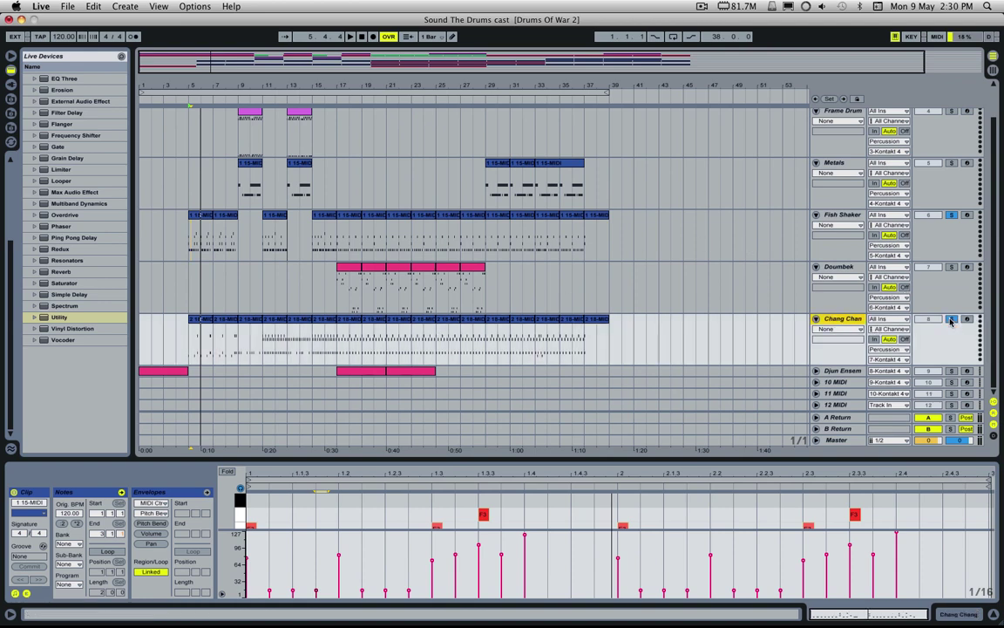
pyautogui.click(204, 221)
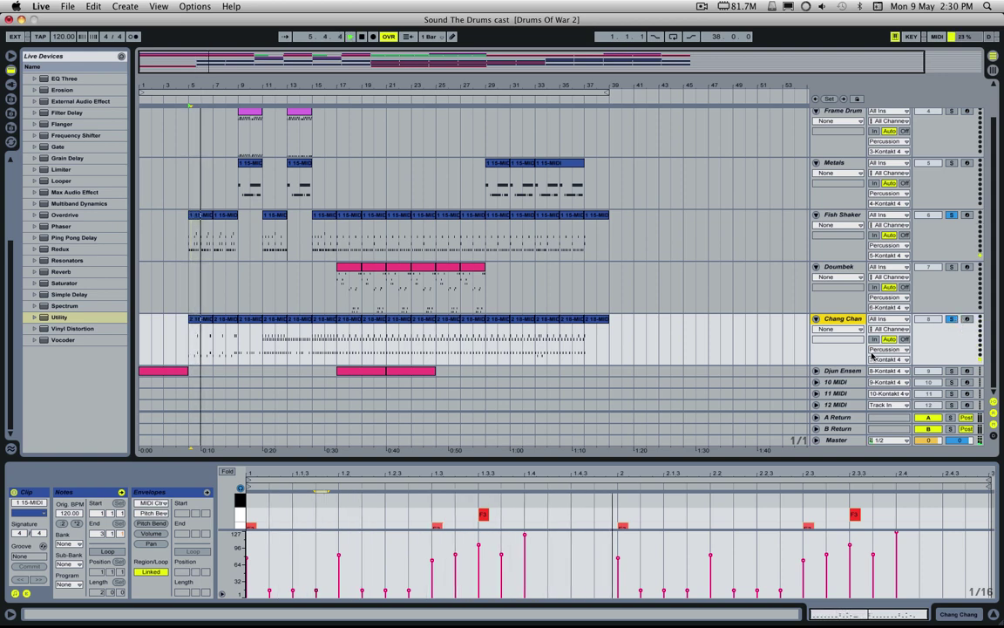
pyautogui.moveTo(709, 462); pyautogui.dragTo(709, 407)
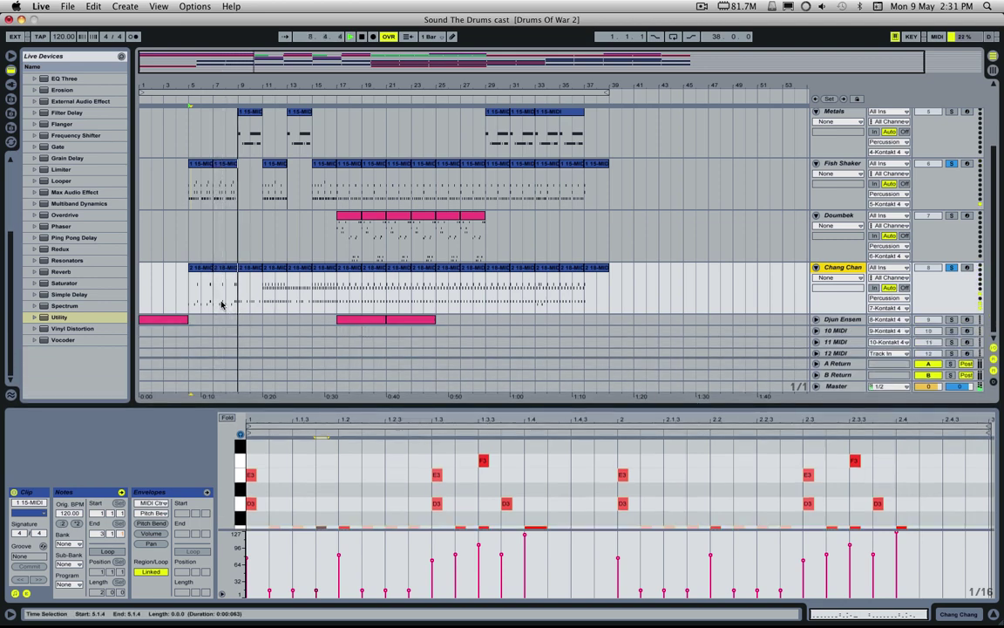
pyautogui.press('space')
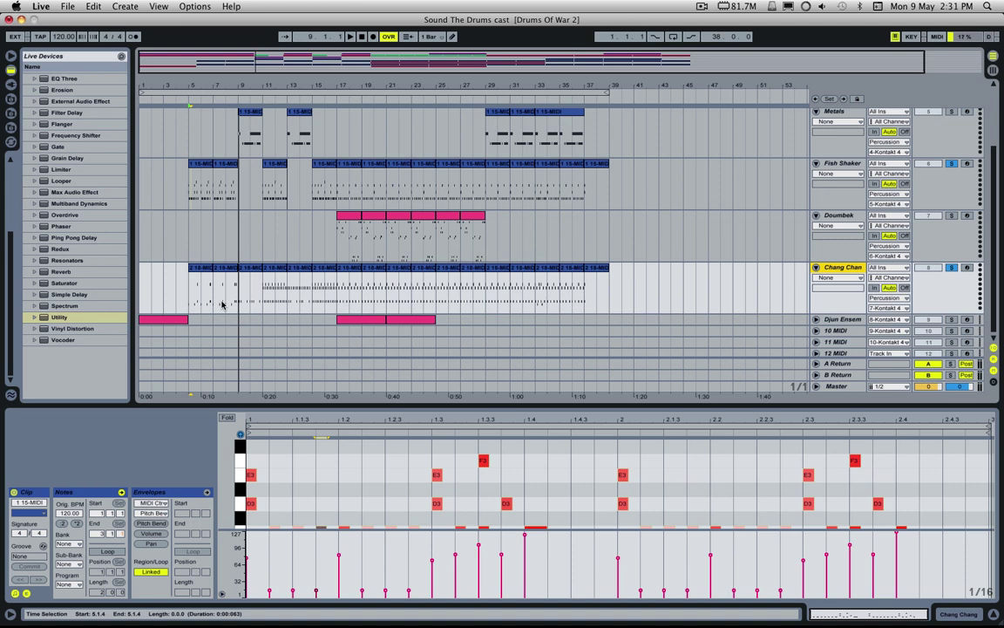
# Open the first Chang Chang clip at bar 5 and enlarge the note editor to show all its notes
pyautogui.click(197, 266)
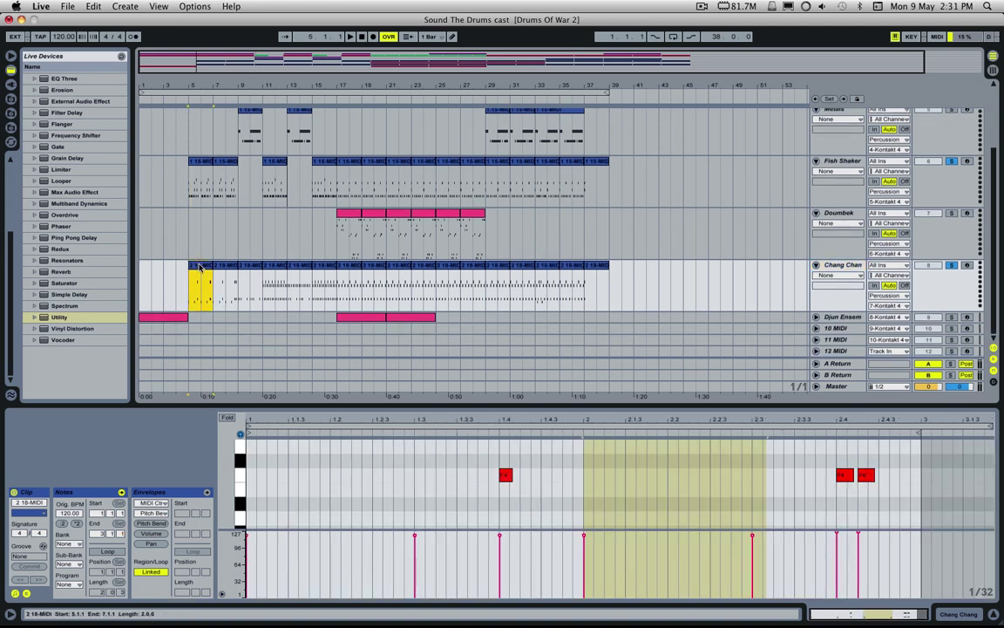
pyautogui.moveTo(485, 405); pyautogui.dragTo(485, 247)
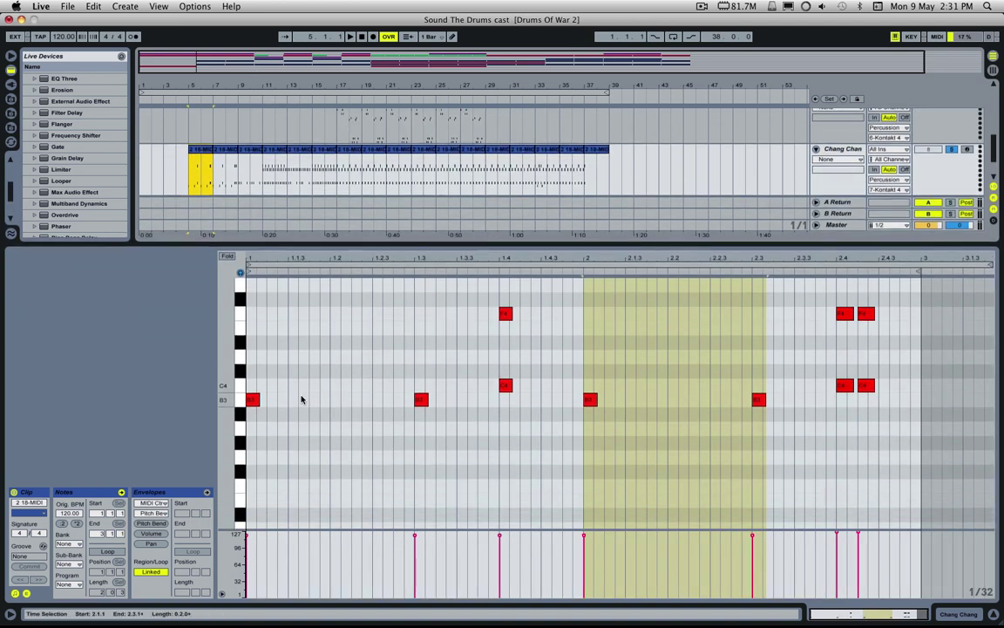
# Enlarge the arrangement area, solo Daiko and Taiko alongside Chang Chang, and play the tracks together from bar 5
pyautogui.press('space')
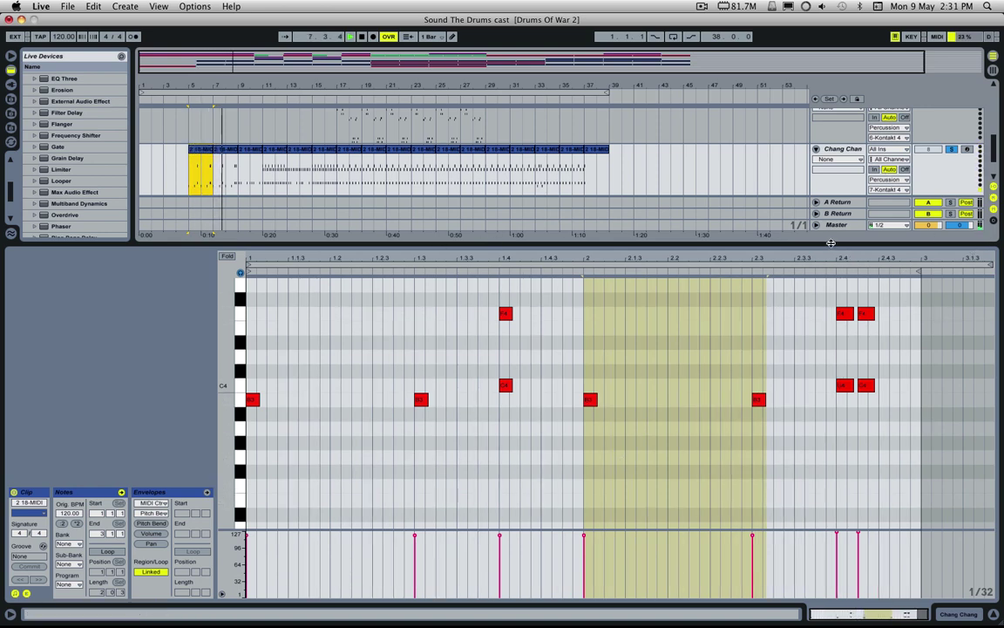
pyautogui.moveTo(560, 232); pyautogui.dragTo(870, 455)
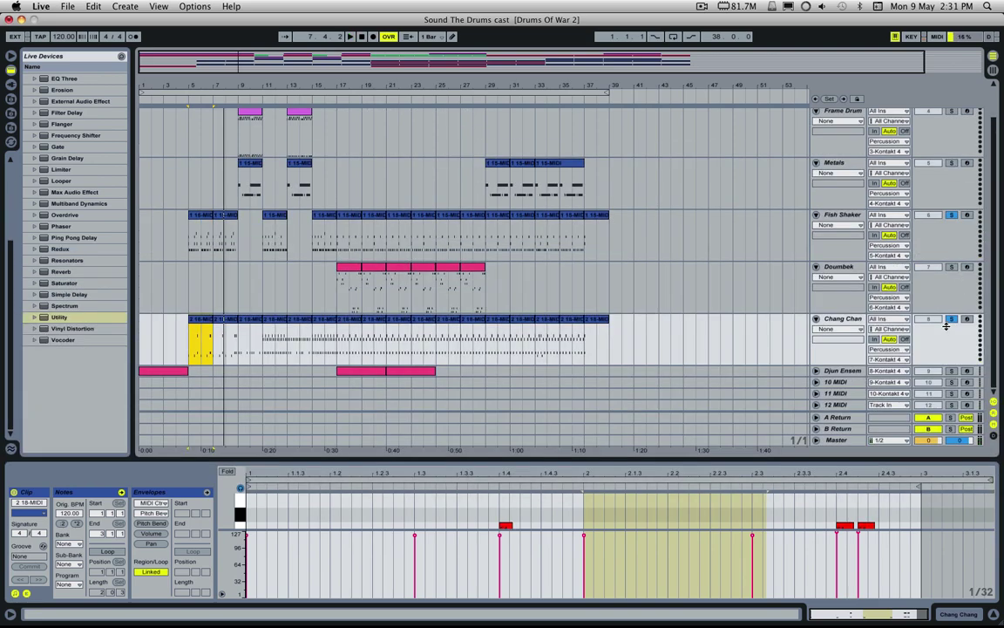
pyautogui.scroll(2, 953, 214)
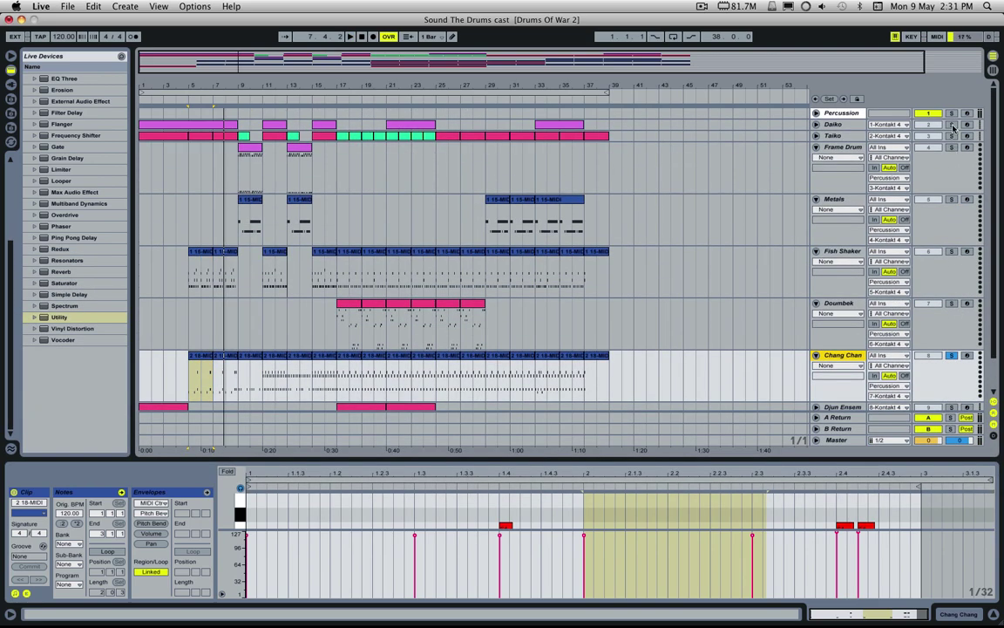
pyautogui.press('space')
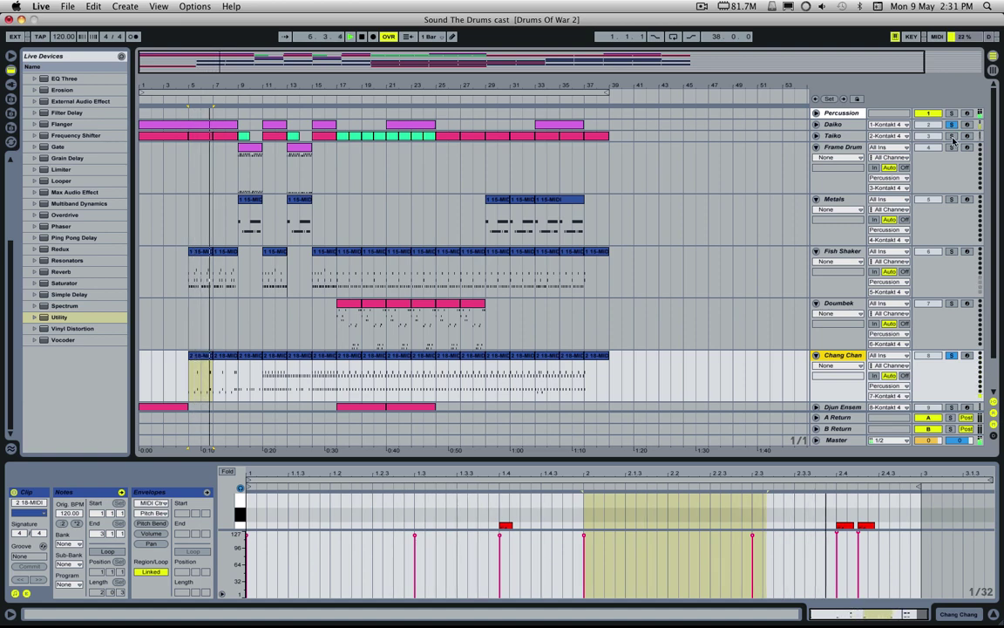
pyautogui.press('space')
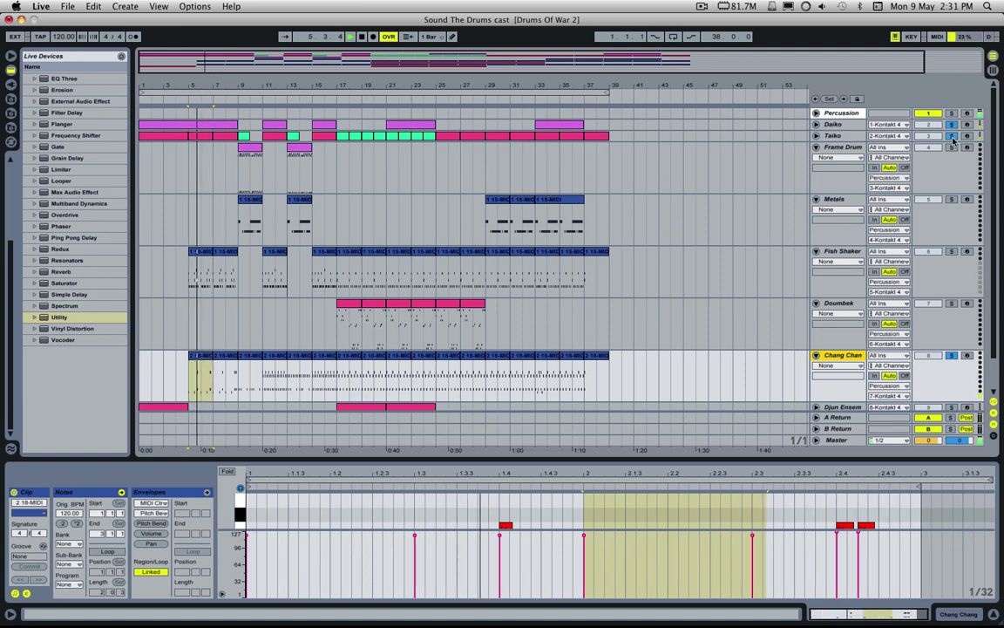
pyautogui.press('space')
# Enlarge the note editor again and play through the first Chang Chang clip while following its notes
pyautogui.moveTo(633, 415); pyautogui.dragTo(633, 224)
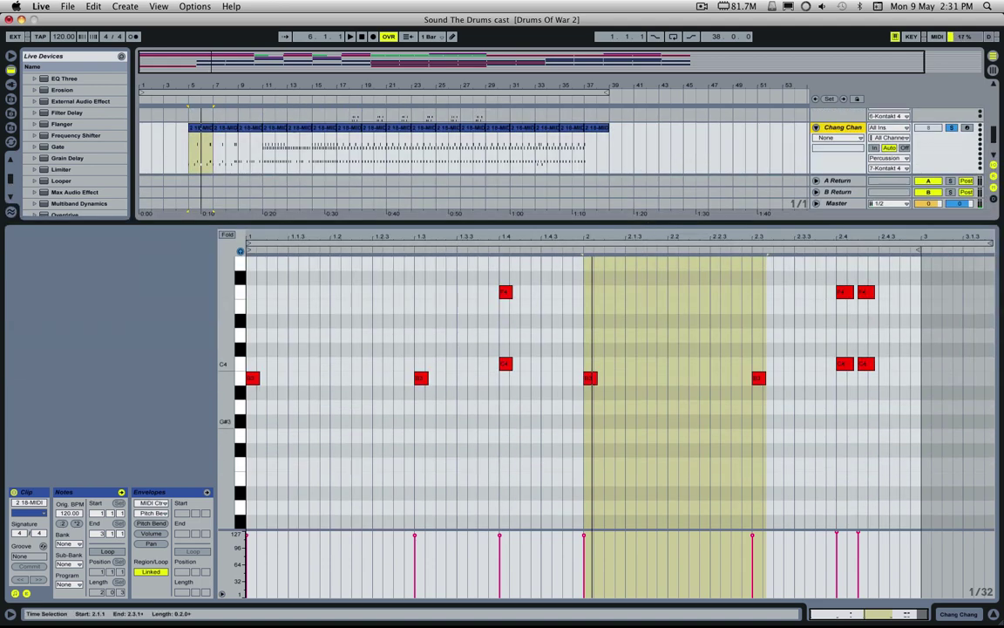
pyautogui.press('space')
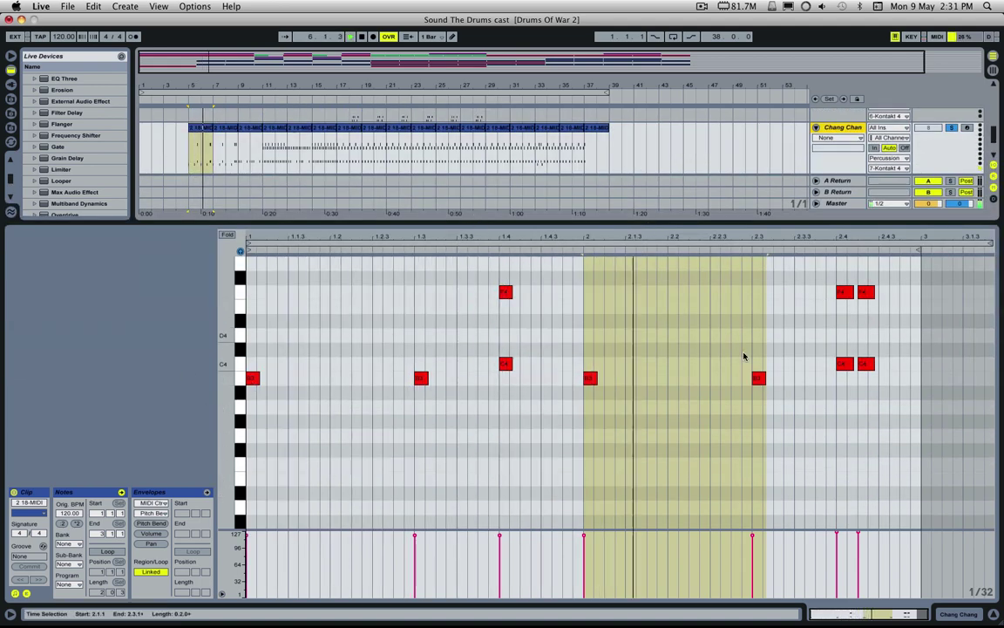
pyautogui.press('space')
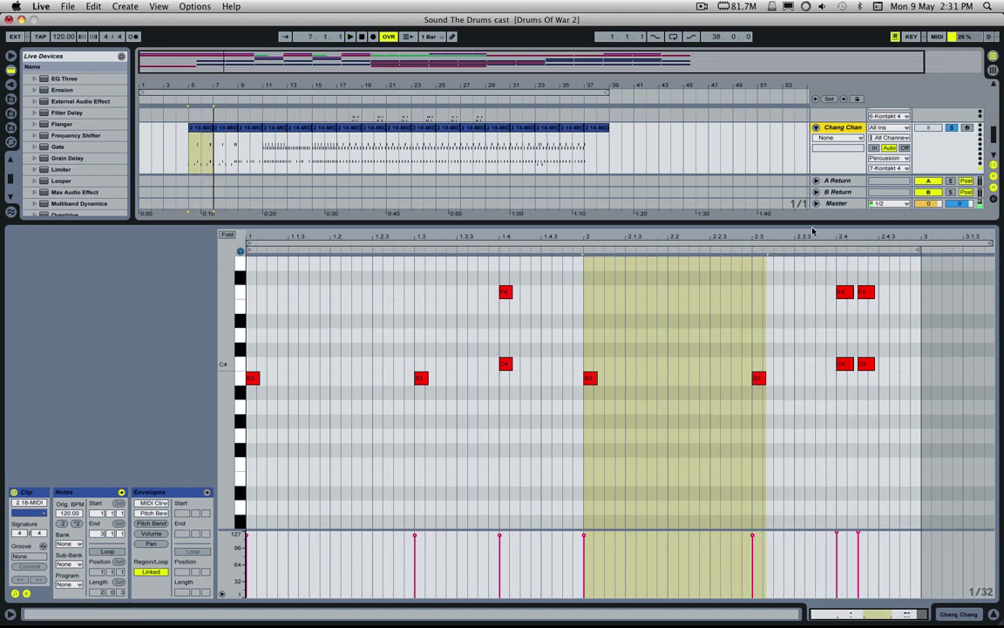
# Clear the solos, solo Taiko alone, open its clip at bar 5 and play it
pyautogui.moveTo(808, 225); pyautogui.dragTo(820, 405)
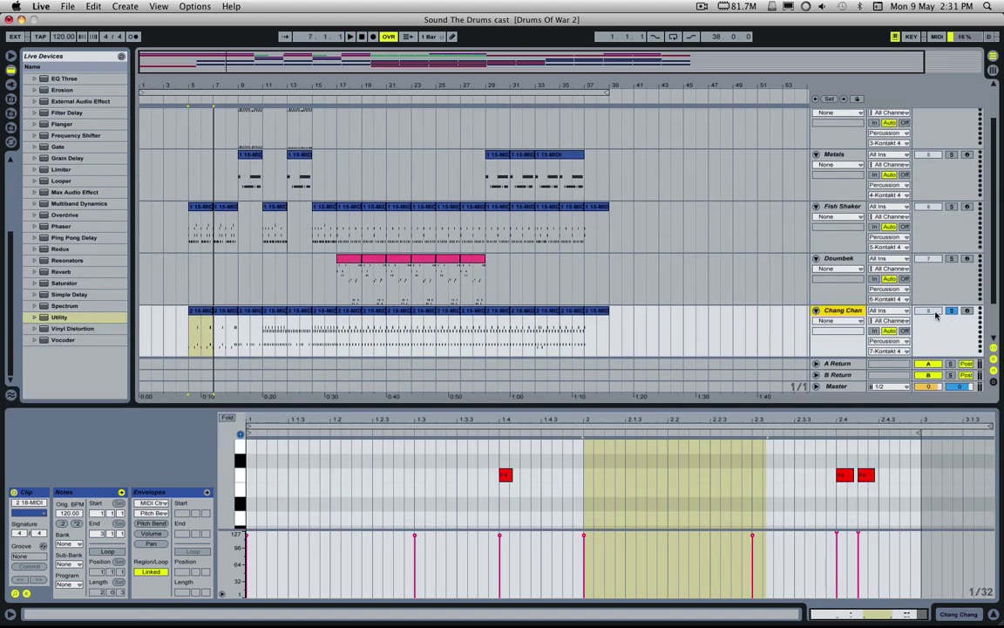
pyautogui.scroll(3, 936, 276)
pyautogui.click(951, 137)
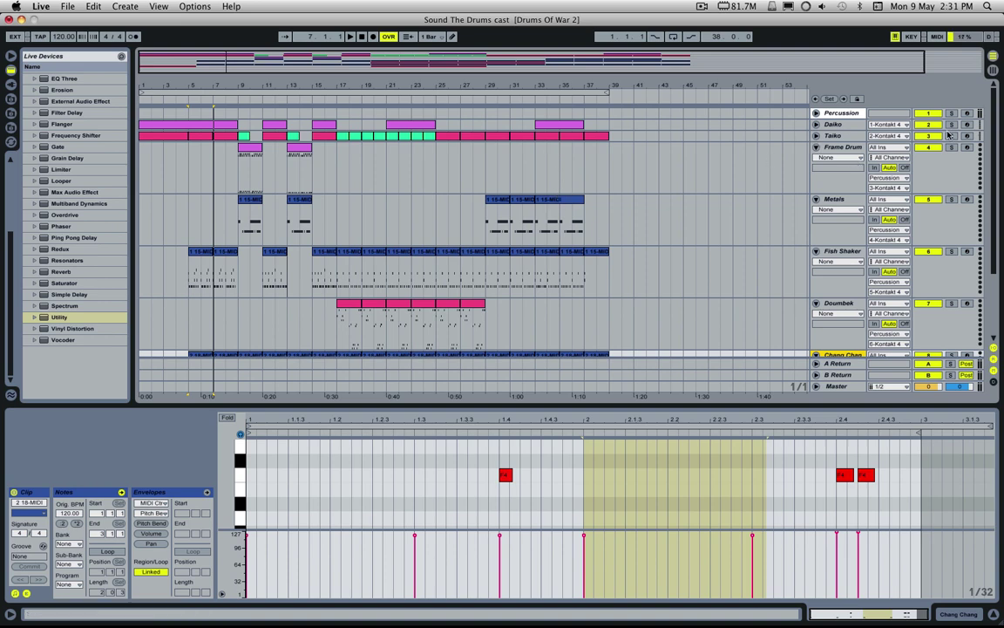
pyautogui.click(199, 137)
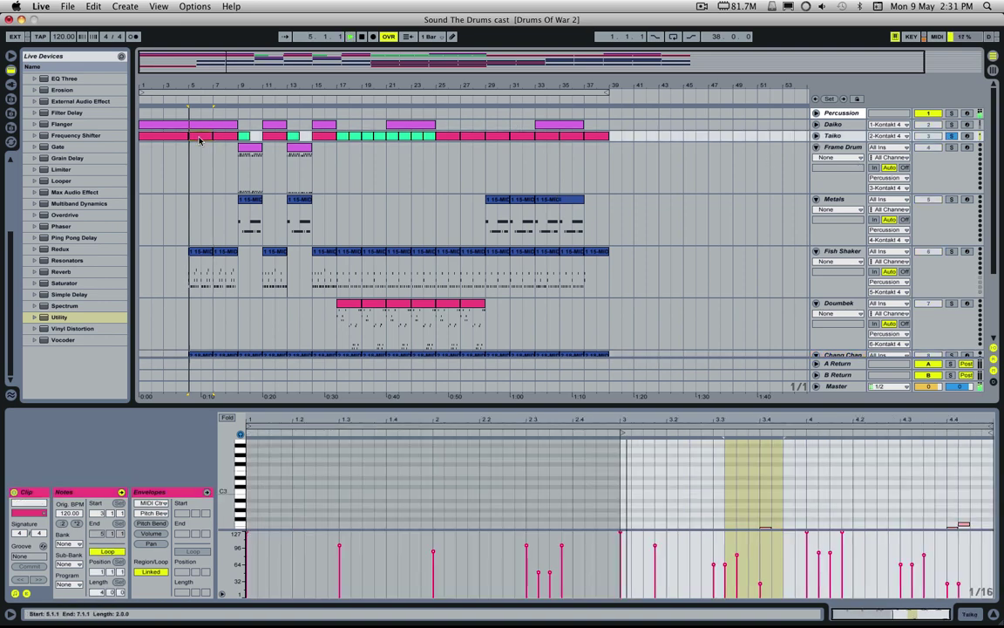
pyautogui.press('space')
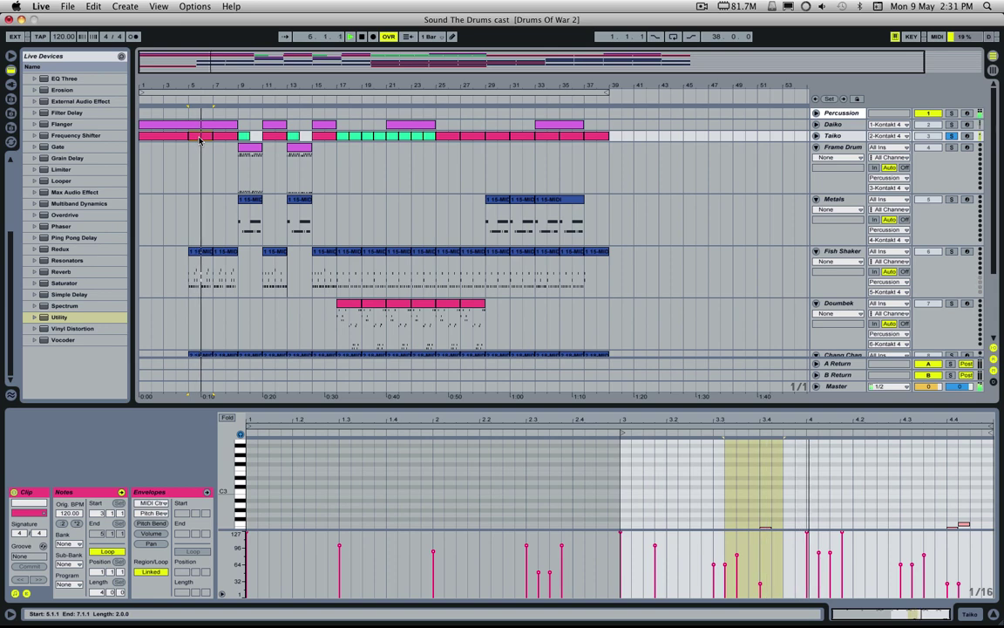
pyautogui.press('space')
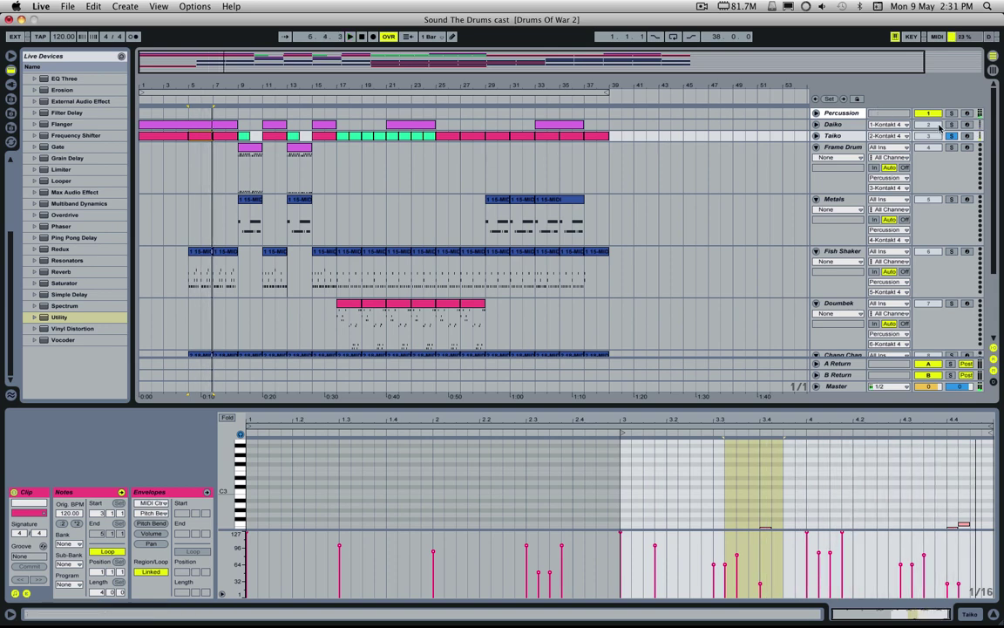
# Solo Daiko and Fish Shaker along with Taiko and play the three tracks from bar 5
pyautogui.click(951, 123)
pyautogui.scroll(-3, 839, 148)
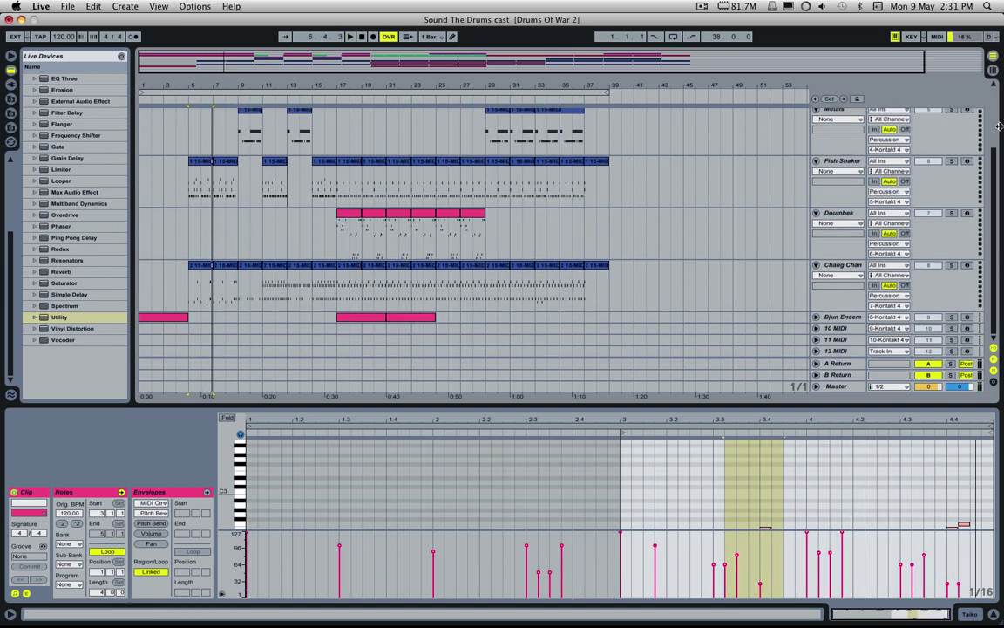
pyautogui.press('space')
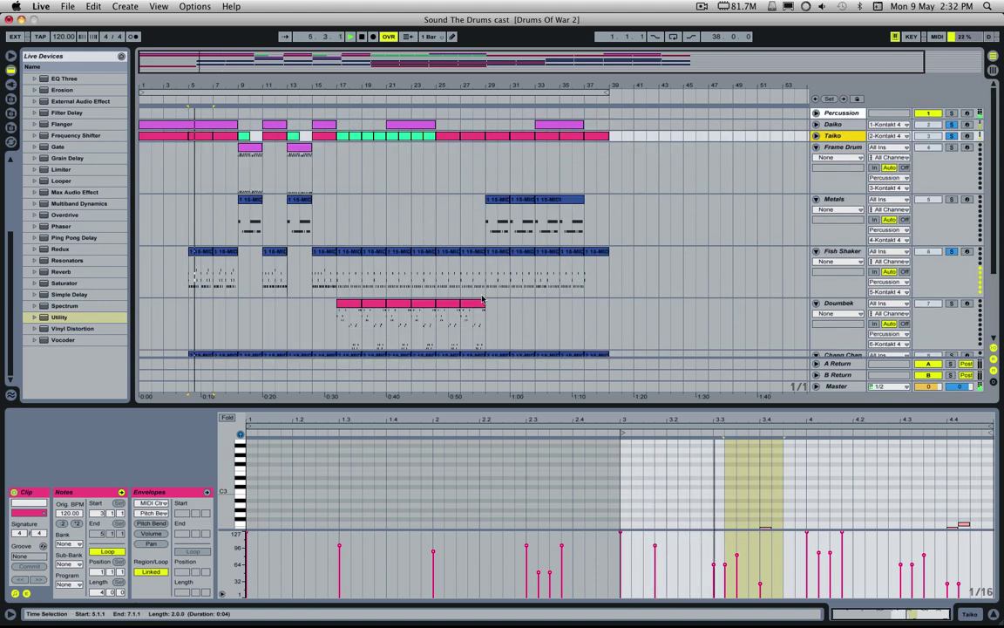
pyautogui.scroll(3, 481, 299)
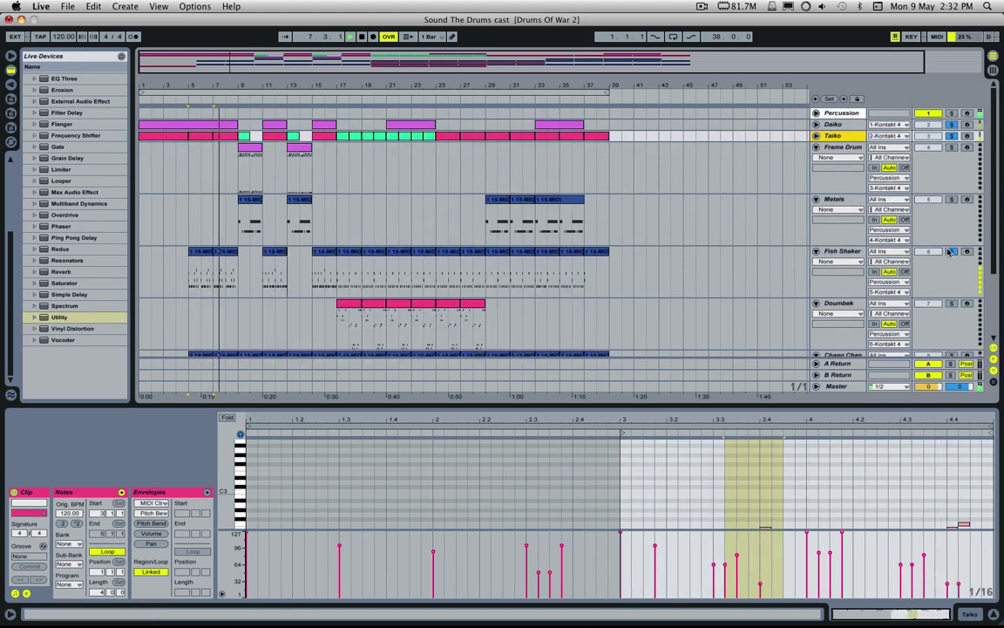
pyautogui.press('space')
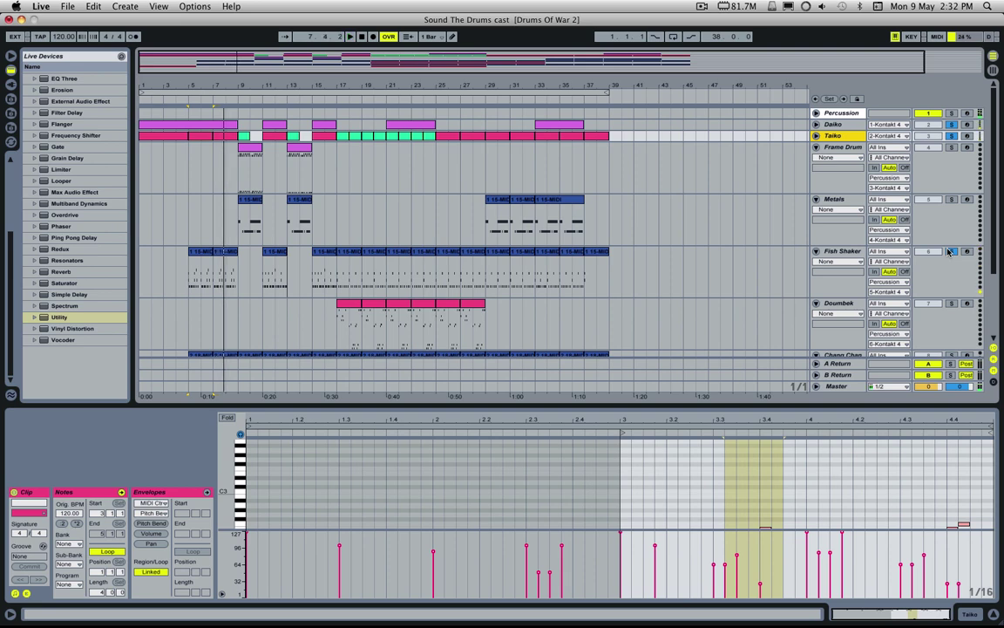
# Solo Chang Chang along with Fish Shaker, open its first clip in an enlarged note editor, and play from bar 5
pyautogui.click(951, 136)
pyautogui.scroll(-3, 951, 254)
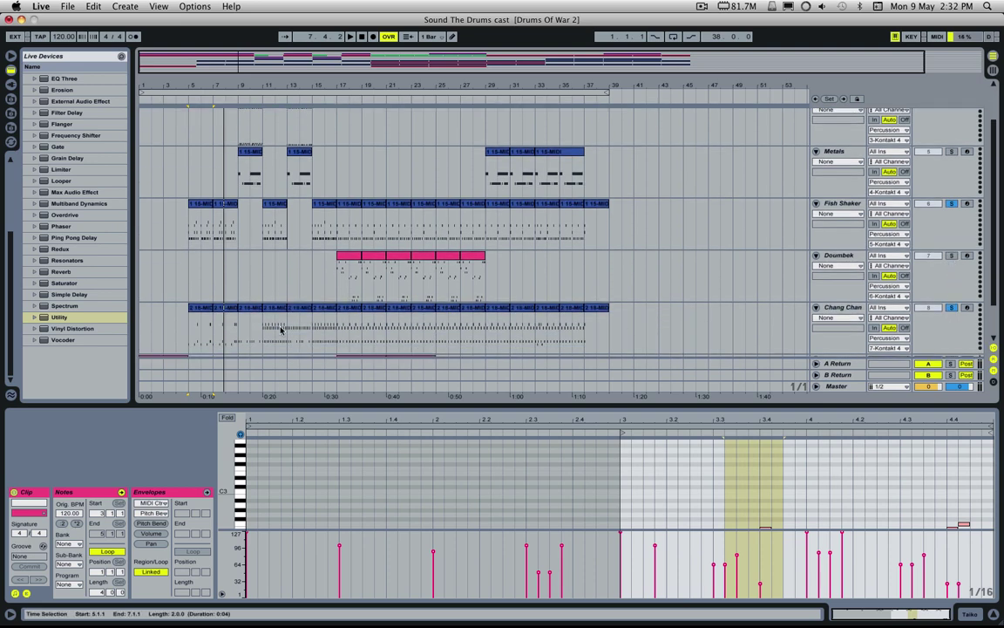
pyautogui.click(201, 314)
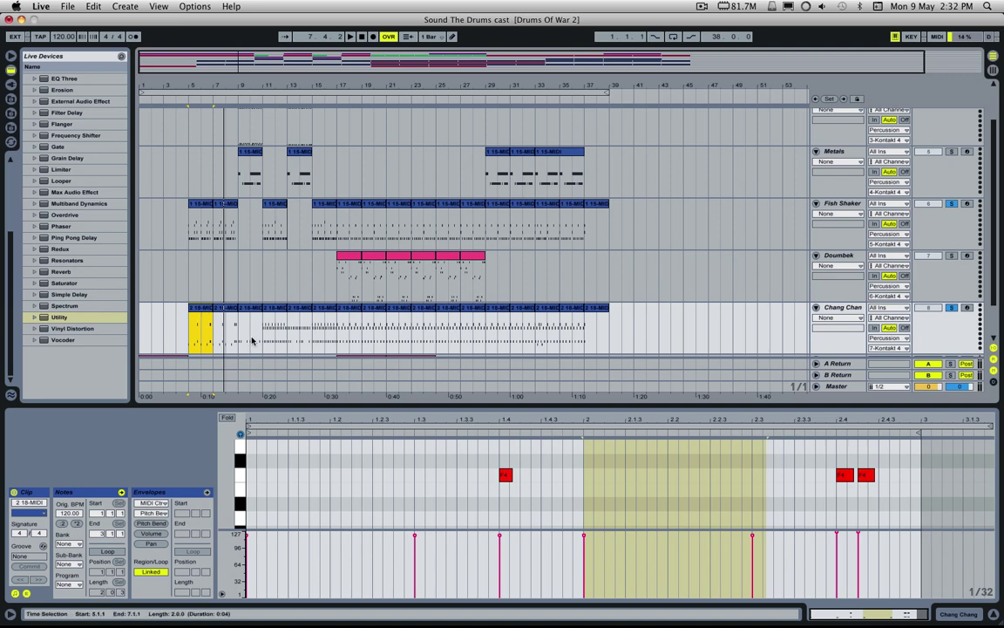
pyautogui.moveTo(388, 407); pyautogui.dragTo(388, 342)
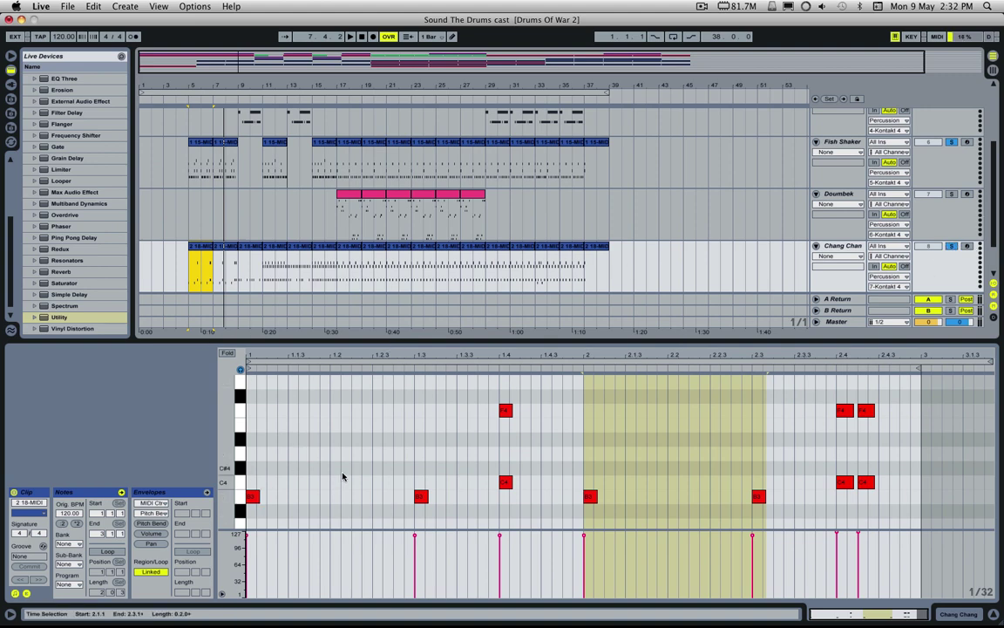
pyautogui.press('space')
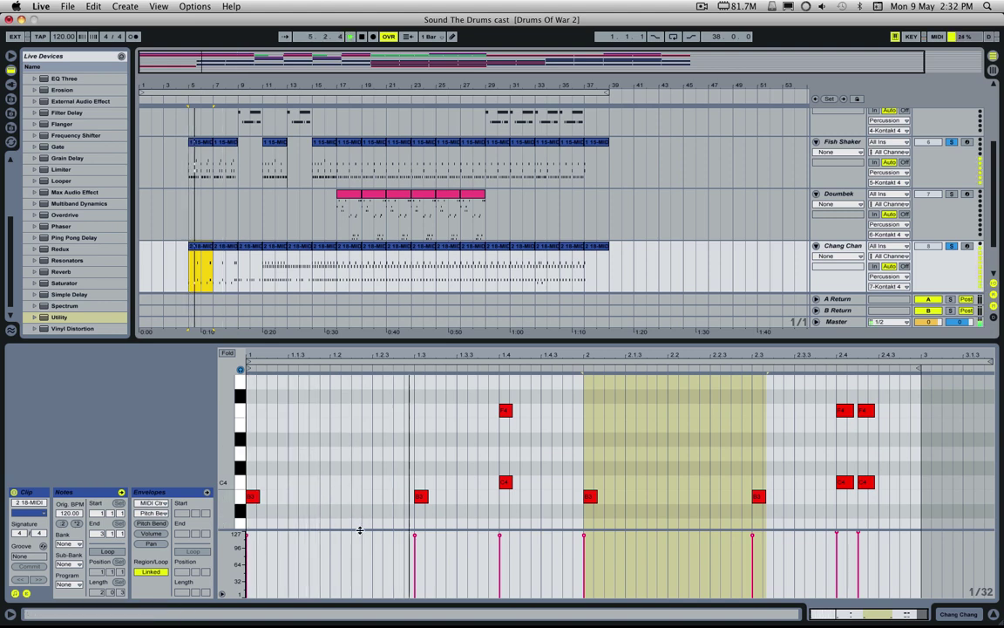
pyautogui.press('space')
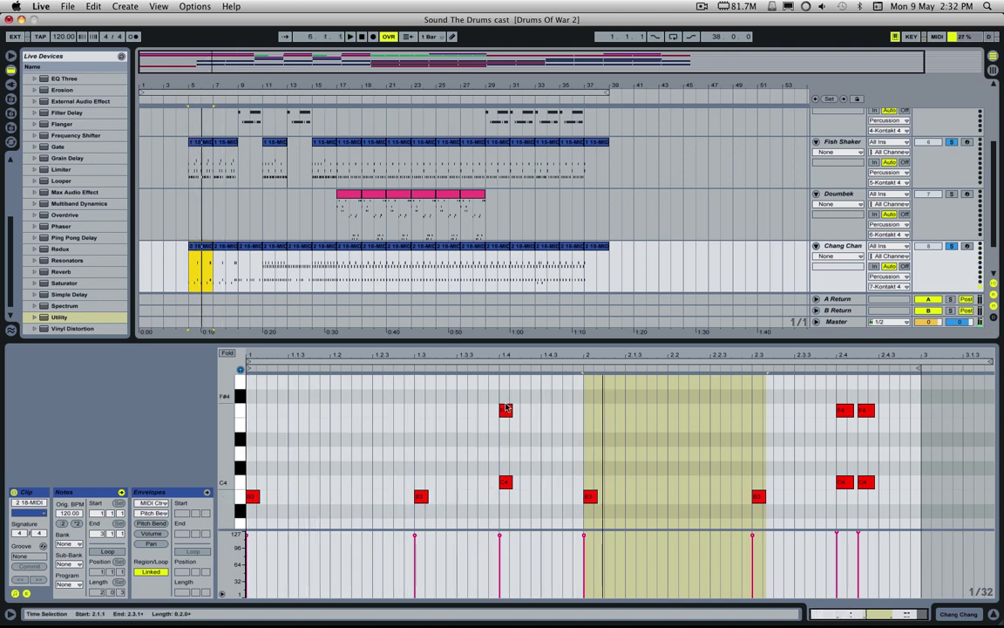
# Place the insert mark at 1.4.1 in the Chang Chang clip, play from there, and clear all solos
pyautogui.click(504, 514)
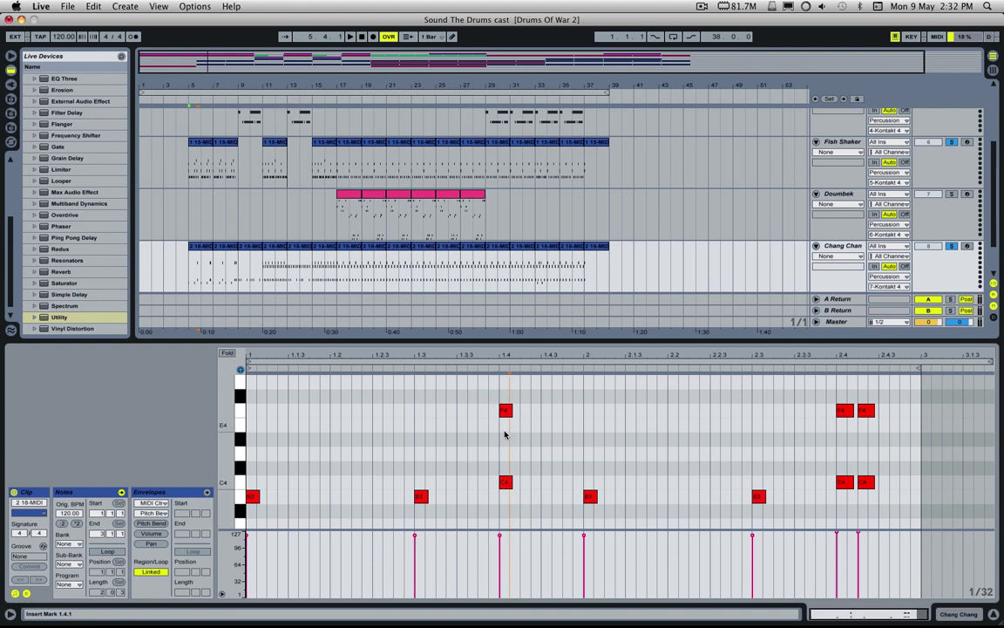
pyautogui.press('space')
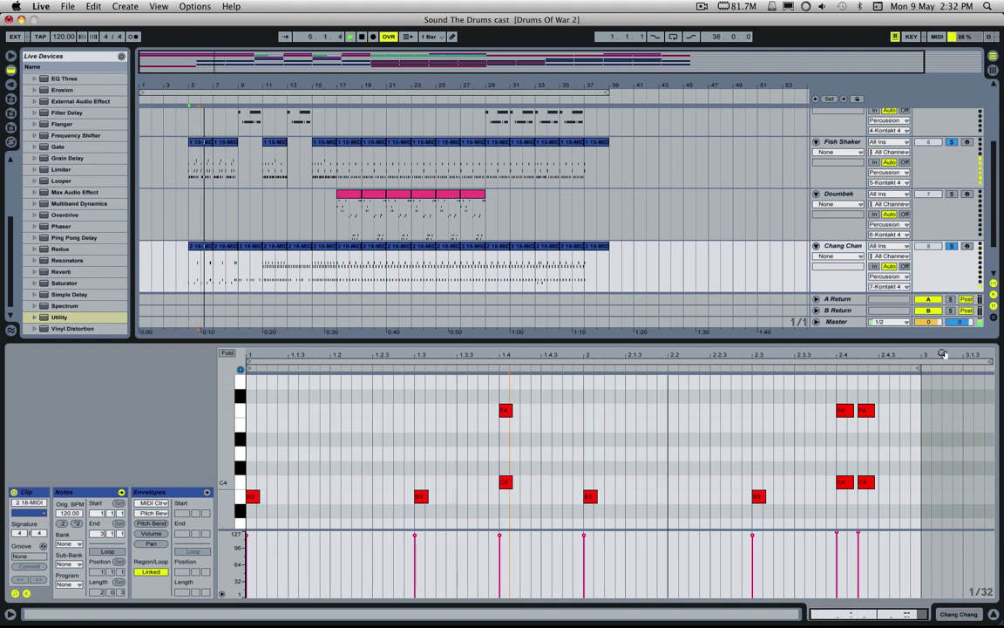
pyautogui.click(949, 248)
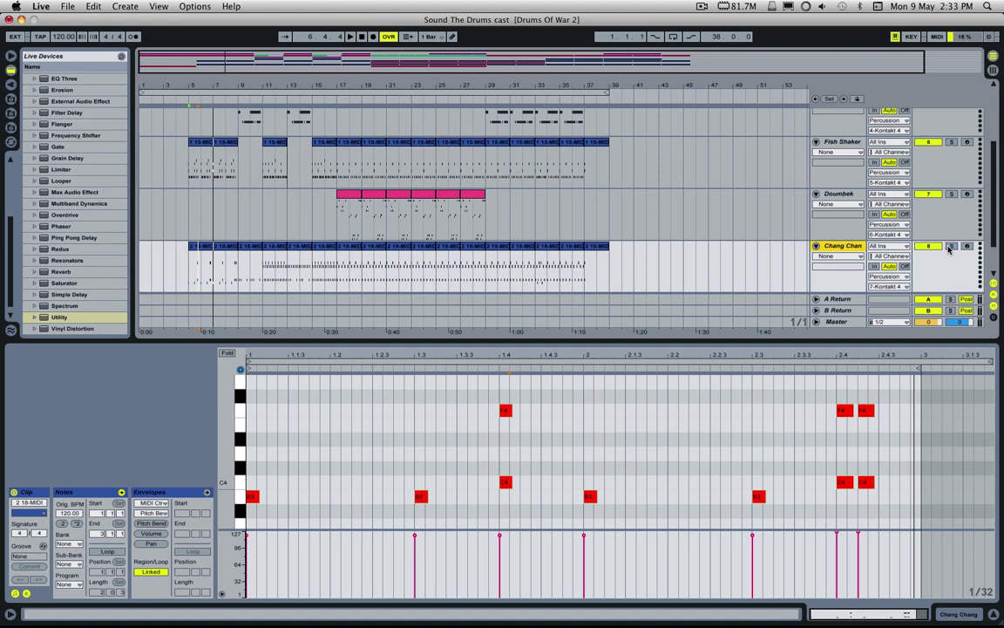
# Solo Chang Chang and add Taiko to the solo, playing the pattern from bar 5 for comparison
pyautogui.press('space')
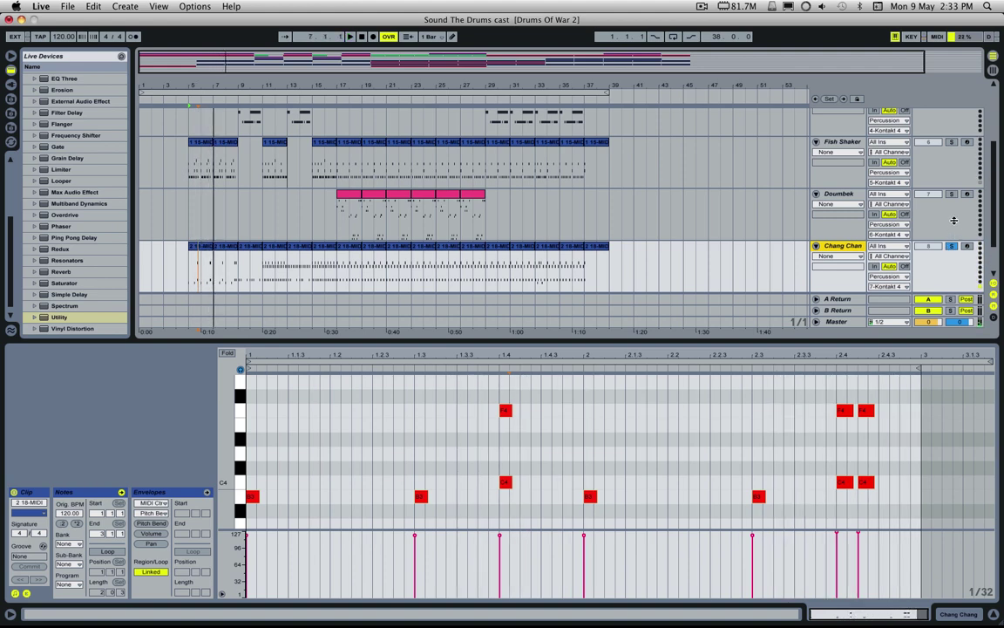
pyautogui.scroll(3, 952, 221)
pyautogui.press('space')
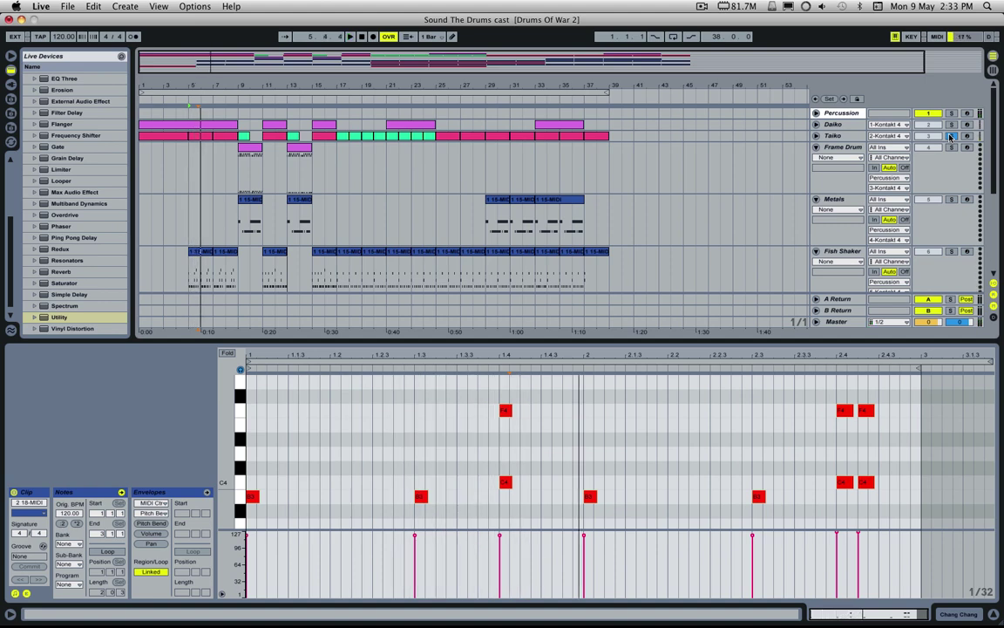
# Solo Djun Ensemble, expand its track with the timeline enlarged to about 26 bars, and open its first clip at bar 1
pyautogui.scroll(-4, 639, 227)
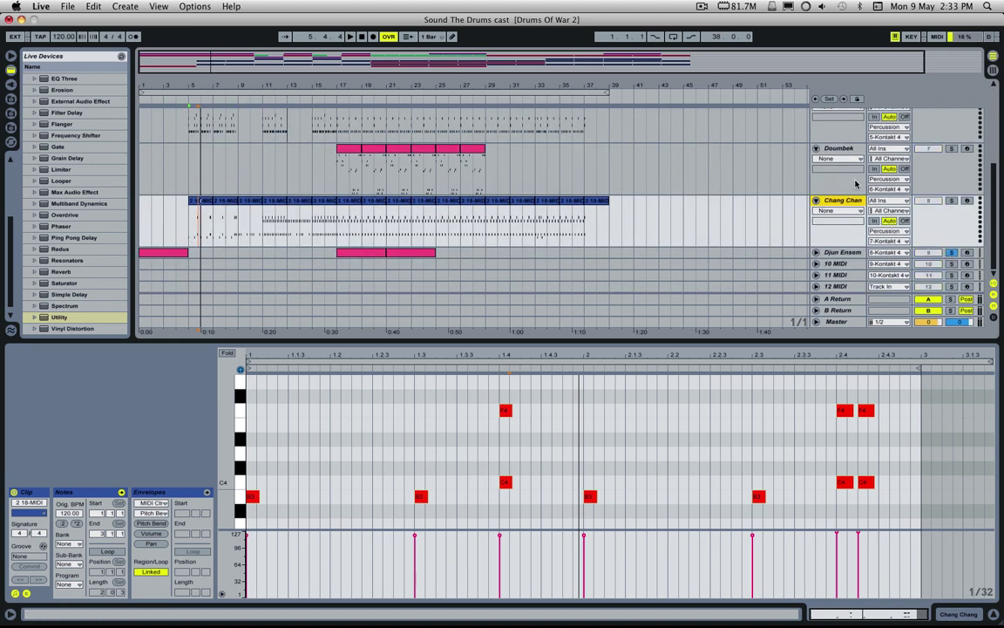
pyautogui.moveTo(459, 65); pyautogui.dragTo(286, 63)
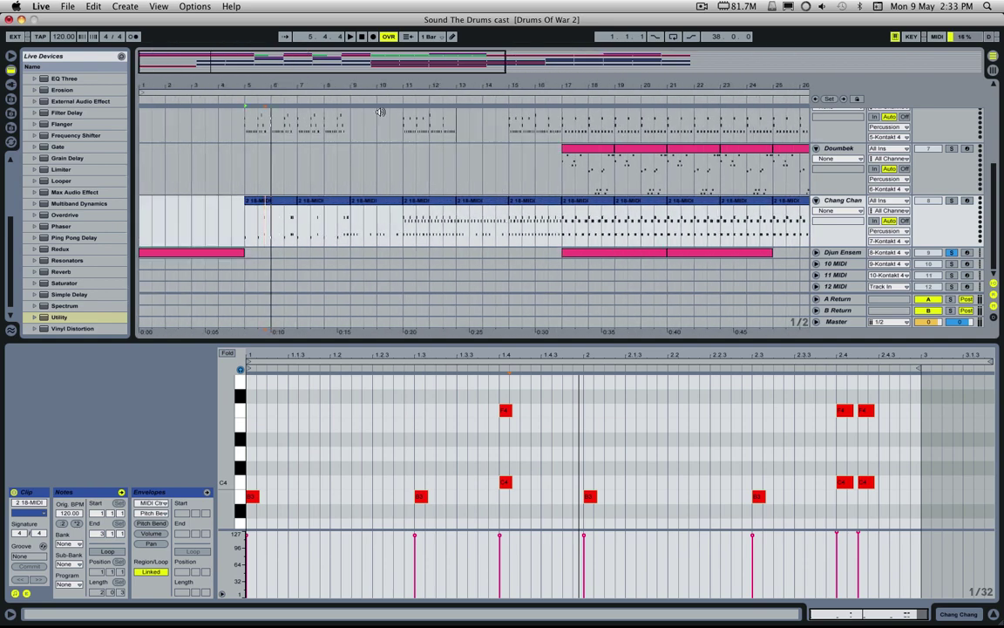
pyautogui.click(817, 253)
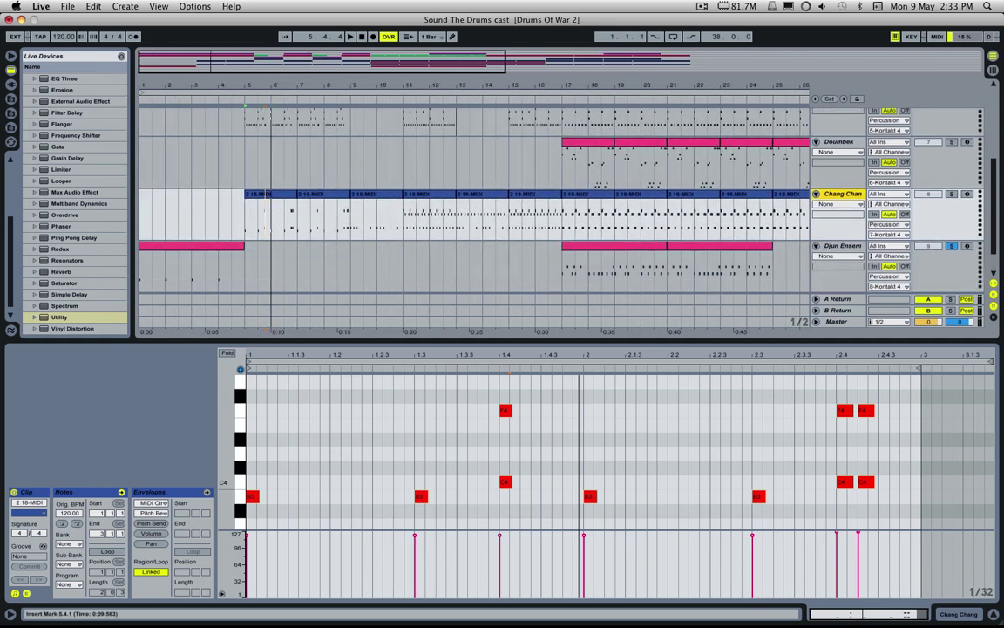
pyautogui.click(213, 266)
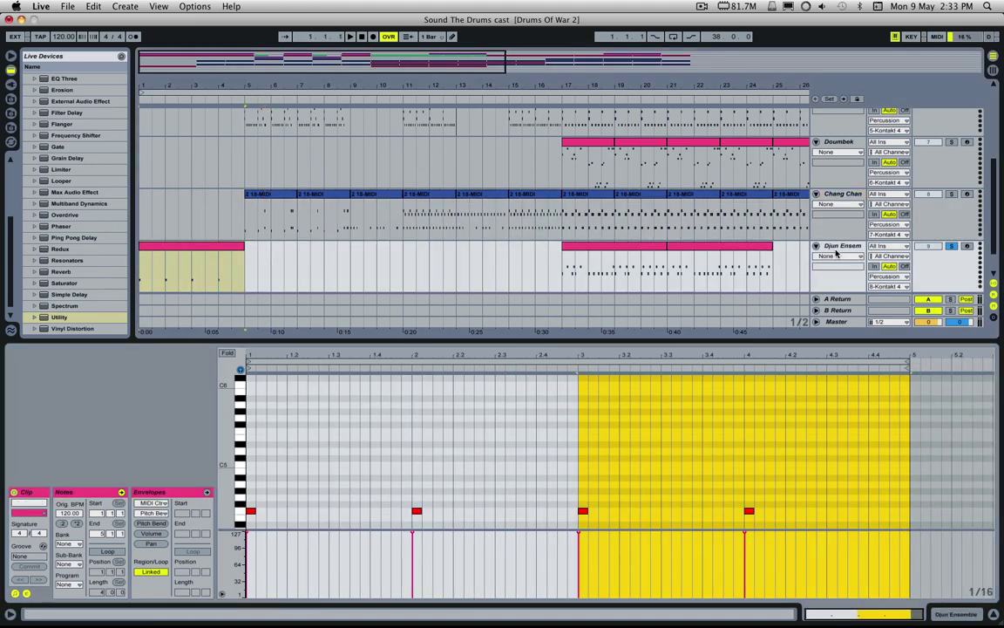
# Select the first two Djun Ensemble notes in turn, and move the first note from 1.1.1 to E4 at 1.2.1
pyautogui.click(260, 496)
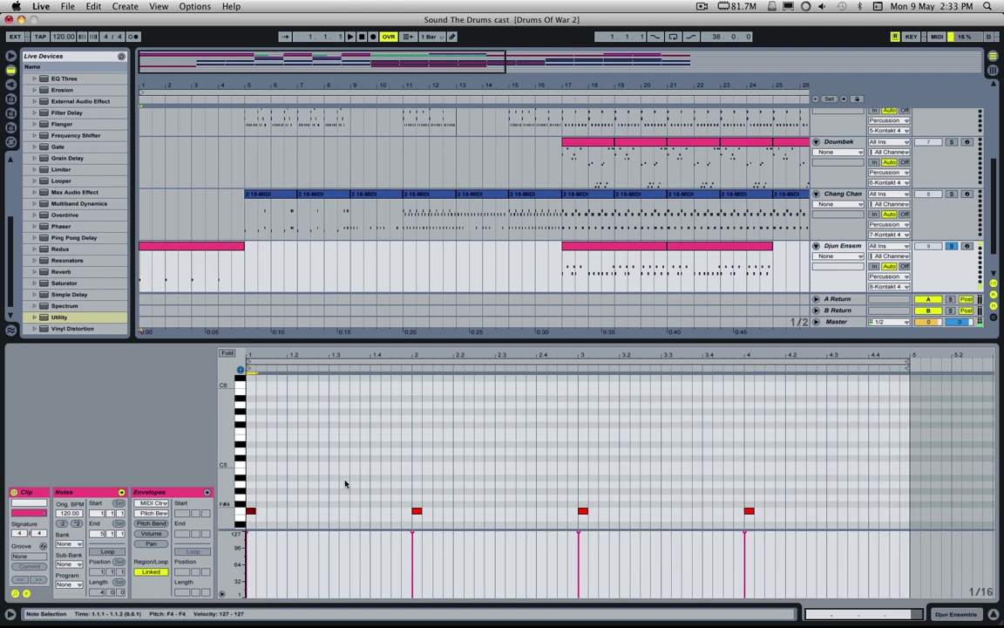
pyautogui.moveTo(497, 428); pyautogui.dragTo(395, 537)
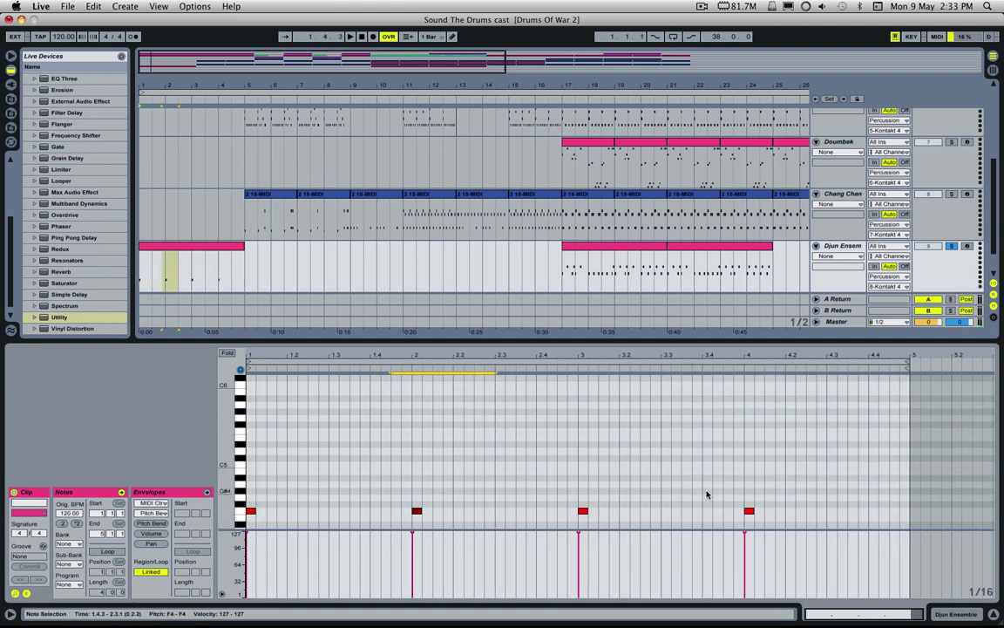
pyautogui.click(270, 522)
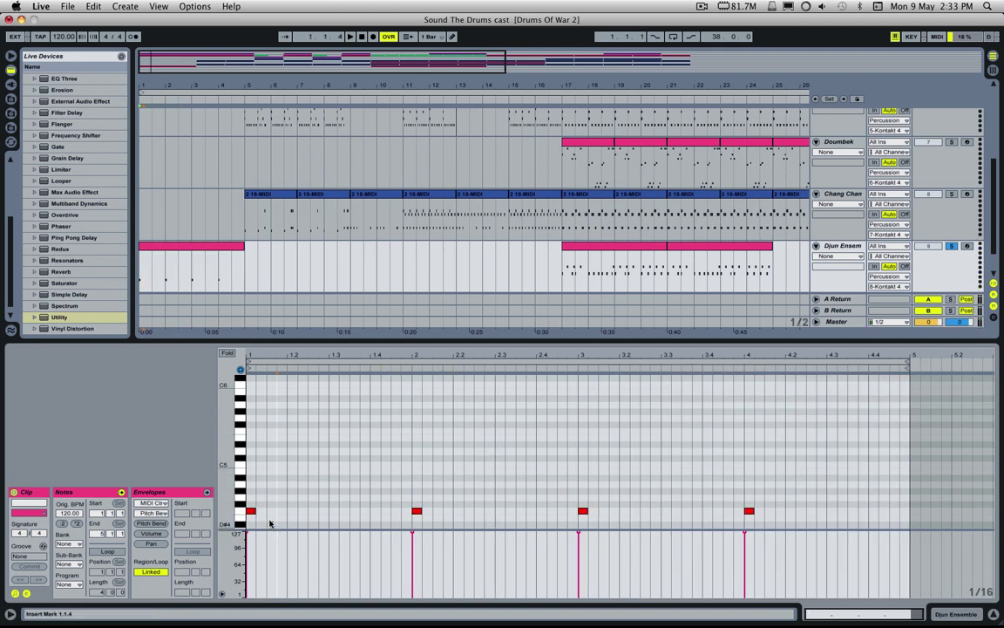
pyautogui.click(252, 512)
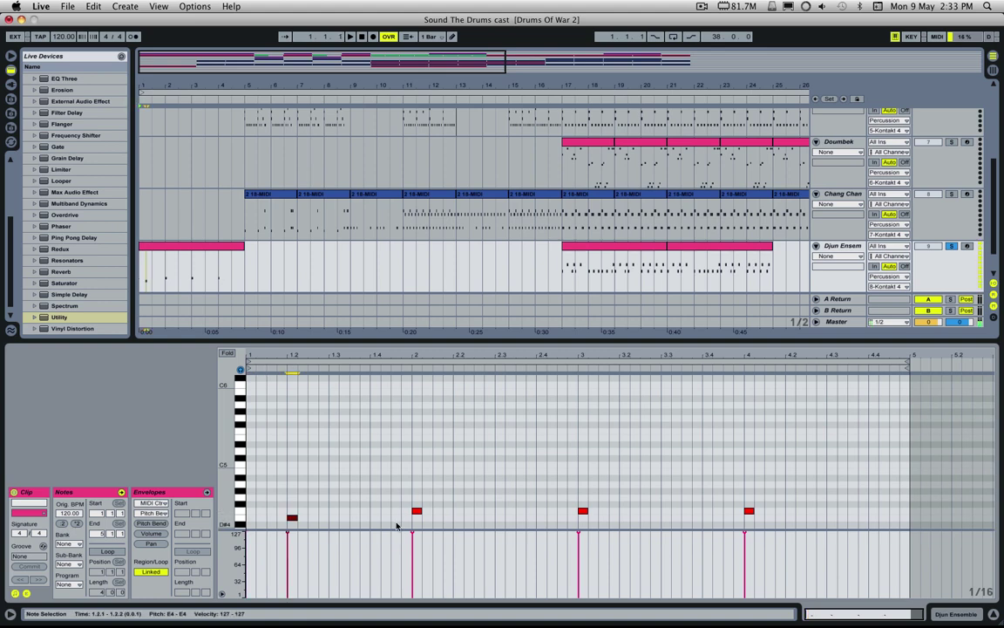
# Play the arrangement from bar 1, clear the Djun Ensemble solo, and switch that track off and back on for comparison
pyautogui.press('space')
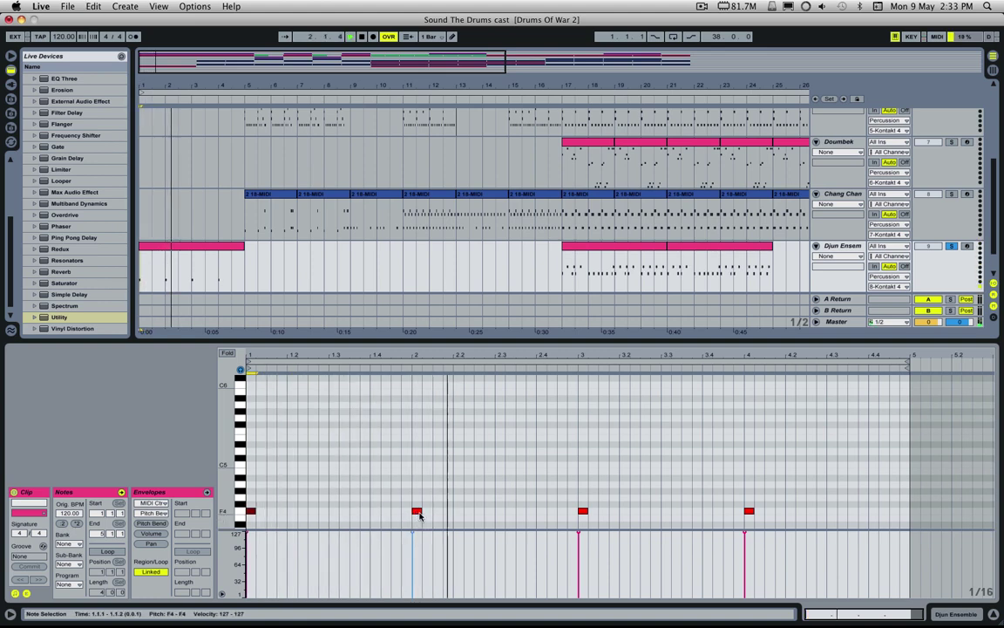
pyautogui.click(951, 247)
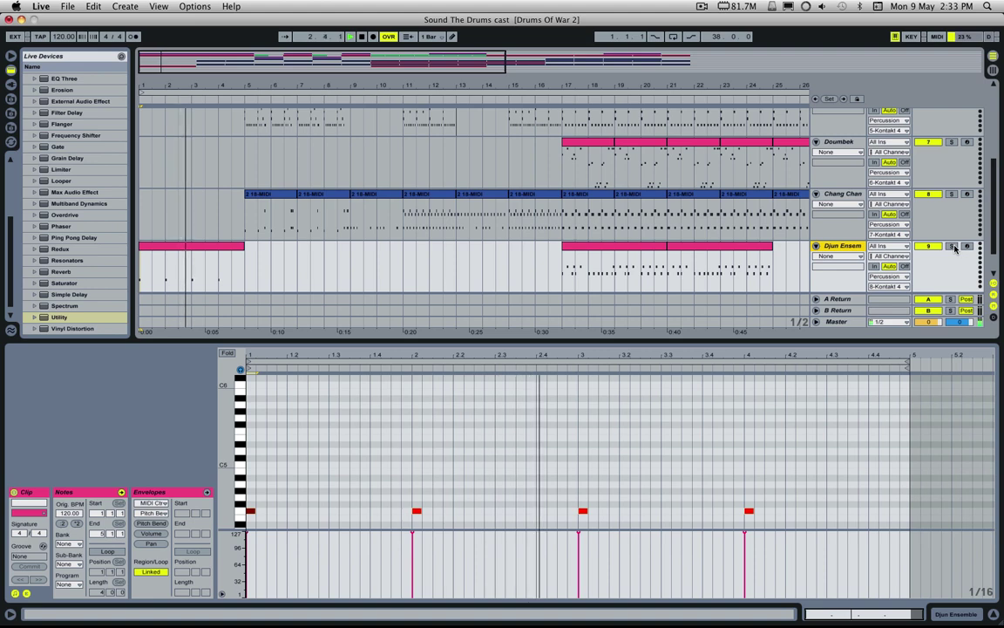
pyautogui.click(935, 248)
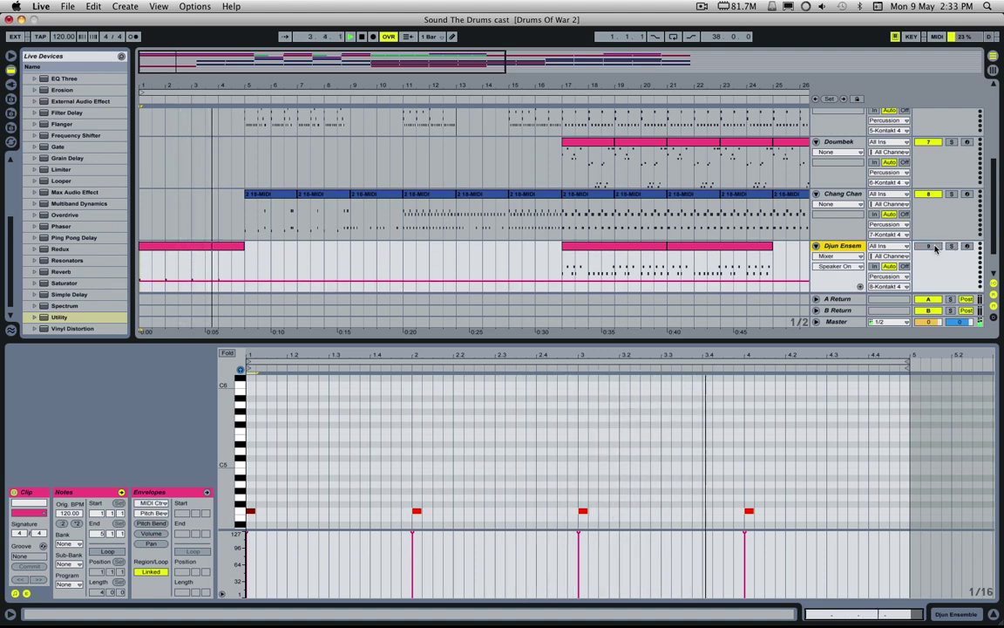
pyautogui.click(935, 247)
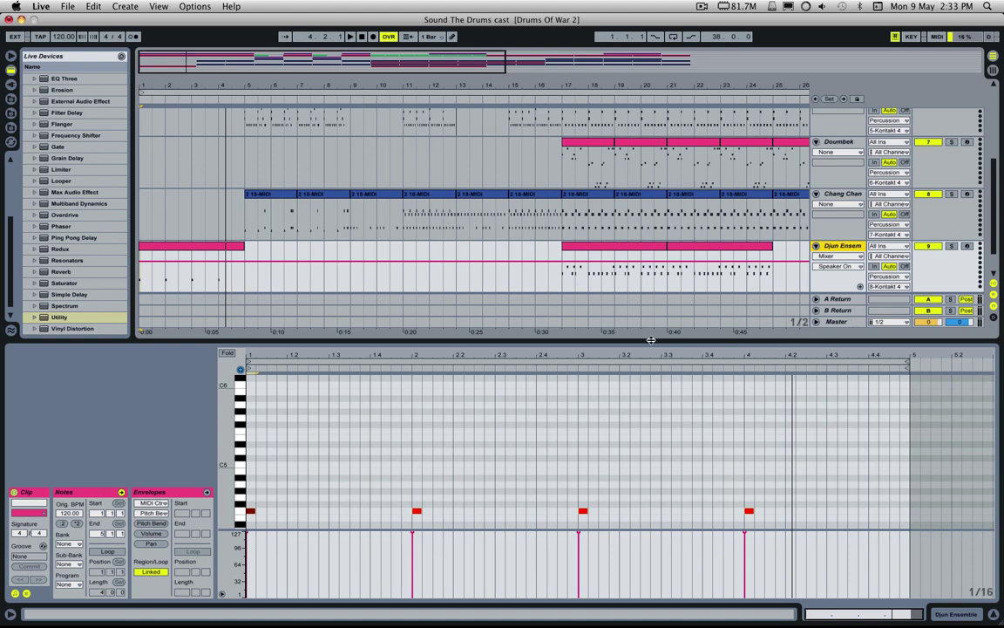
# Open the Frame Drum clip at bar 9 and enlarge the note editor over the arrangement
pyautogui.moveTo(651, 340); pyautogui.dragTo(651, 481)
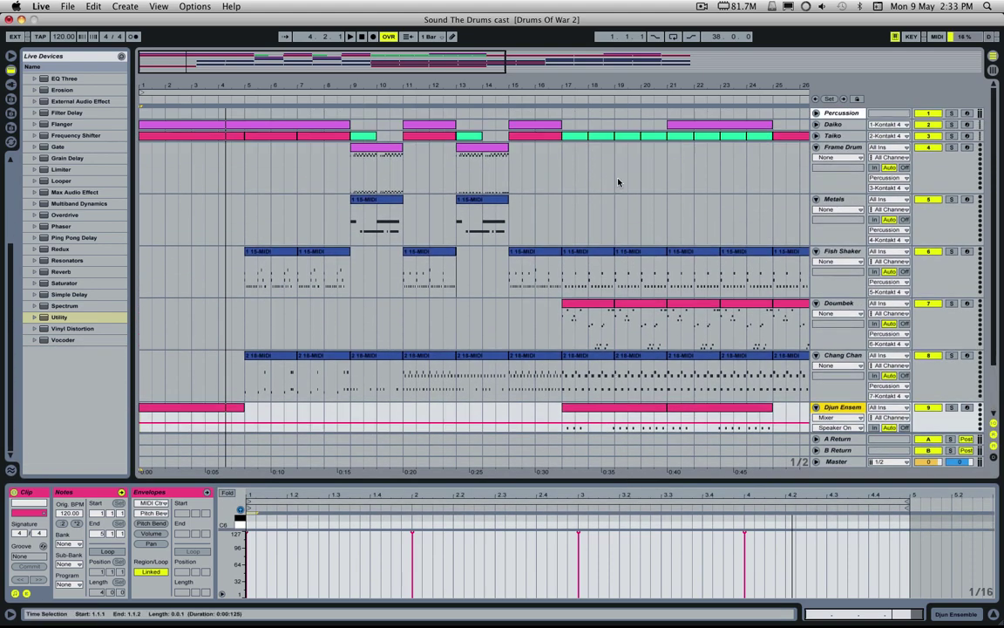
pyautogui.moveTo(332, 54)
pyautogui.mouseDown()
pyautogui.moveTo(360, 56)
pyautogui.moveTo(351, 52)
pyautogui.mouseUp()
pyautogui.scroll(-3, 319, 287)
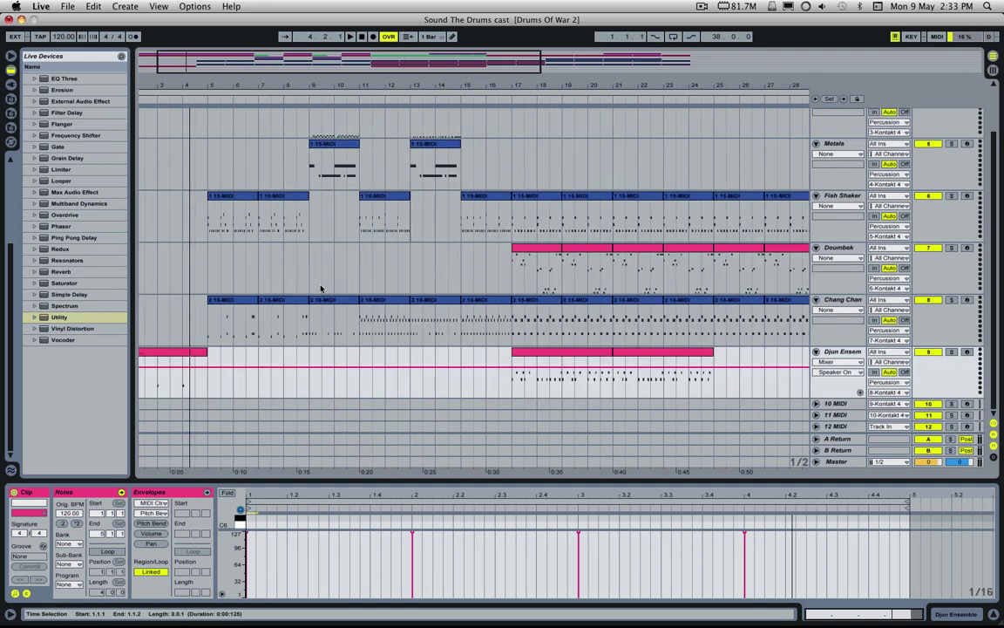
pyautogui.scroll(3, 321, 277)
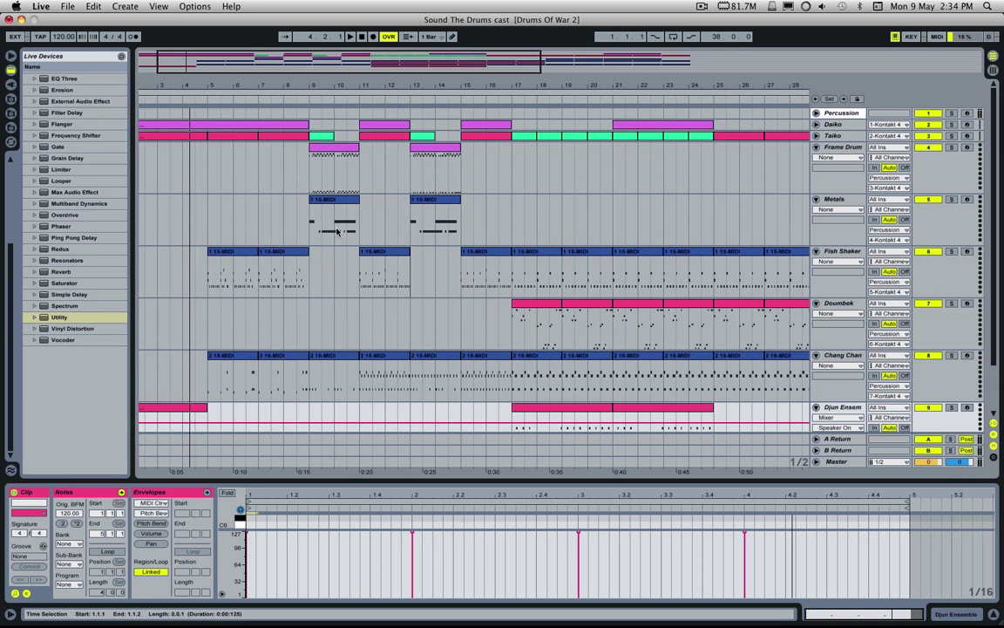
pyautogui.click(312, 184)
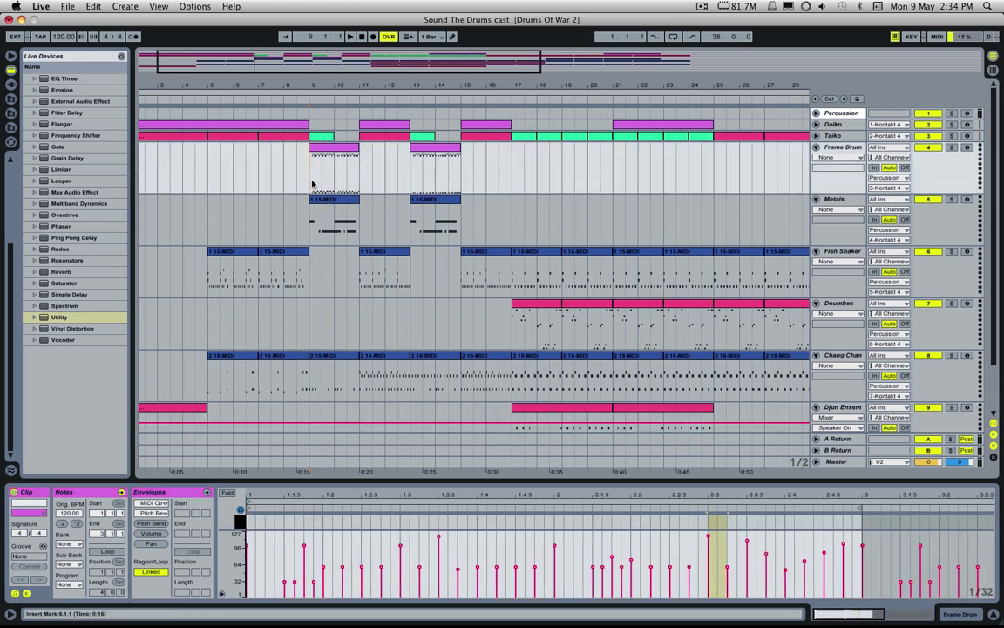
pyautogui.scroll(-2, 312, 165)
pyautogui.scroll(2, 314, 164)
pyautogui.doubleClick(318, 149)
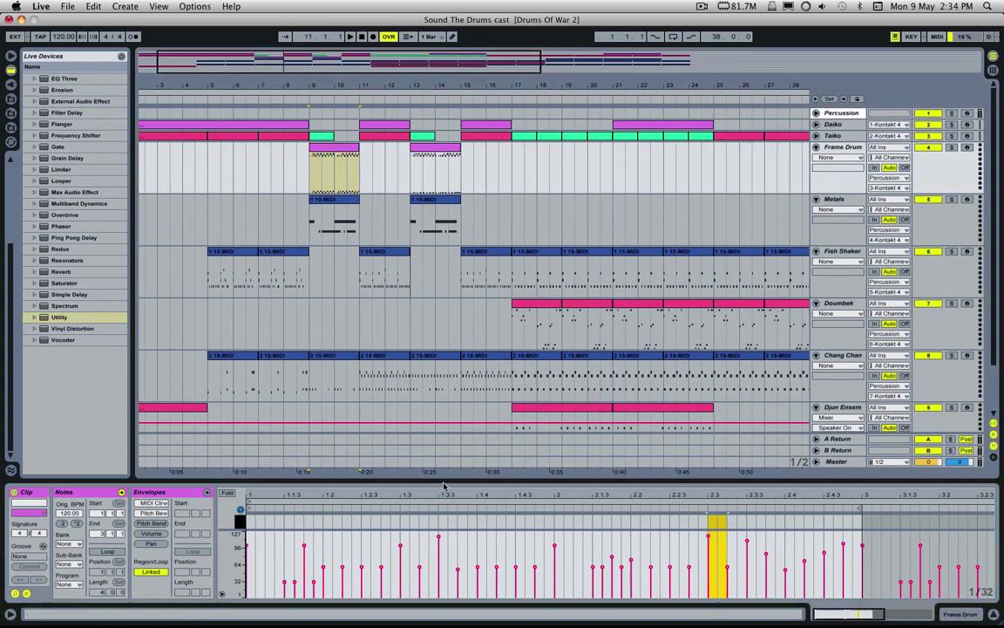
pyautogui.moveTo(442, 486); pyautogui.dragTo(474, 194)
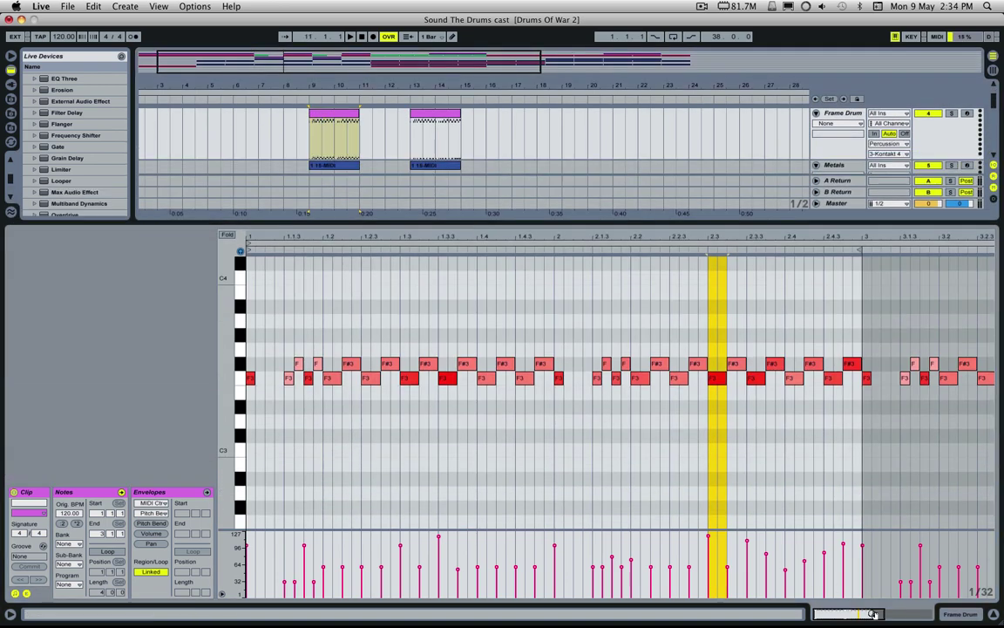
# Show the Frame Drum clip's E5 and F5 notes, and select the E5 at 2.1.1 and the run filling the rest of bar 2
pyautogui.scroll(13, 665, 445)
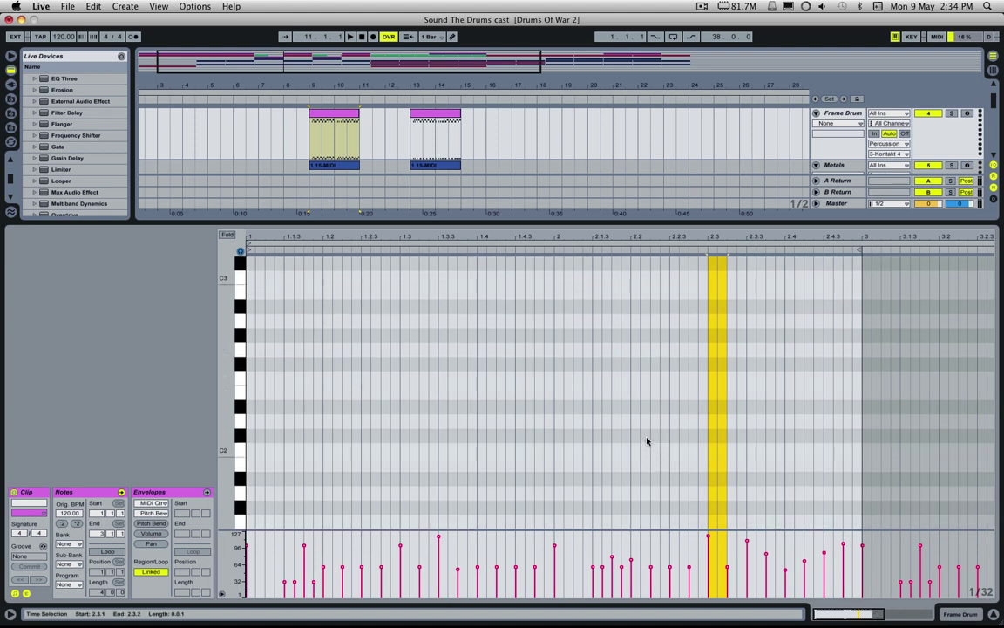
pyautogui.scroll(-4, 457, 407)
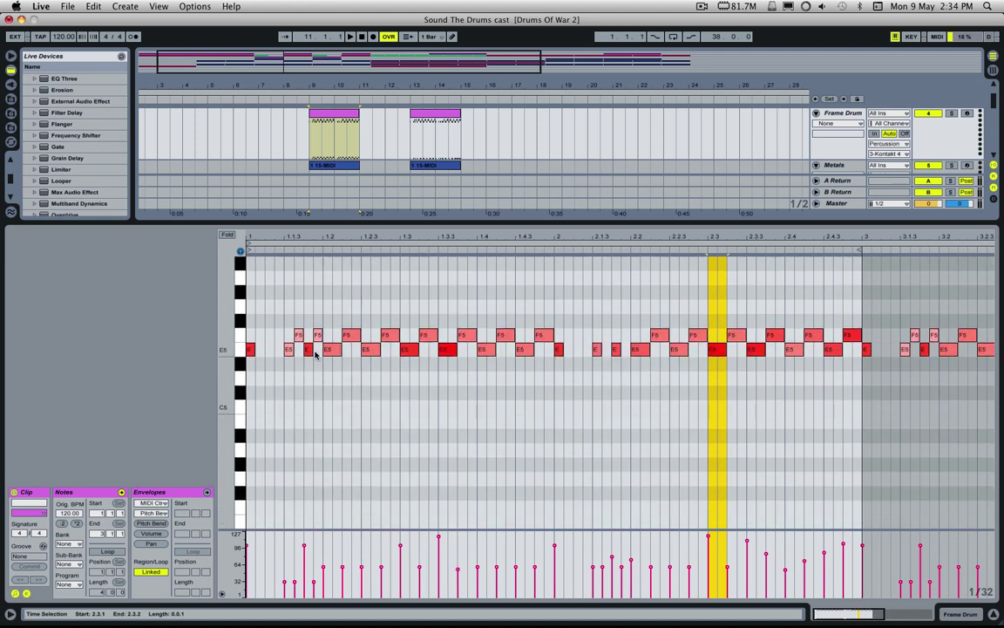
pyautogui.moveTo(284, 319); pyautogui.dragTo(292, 343)
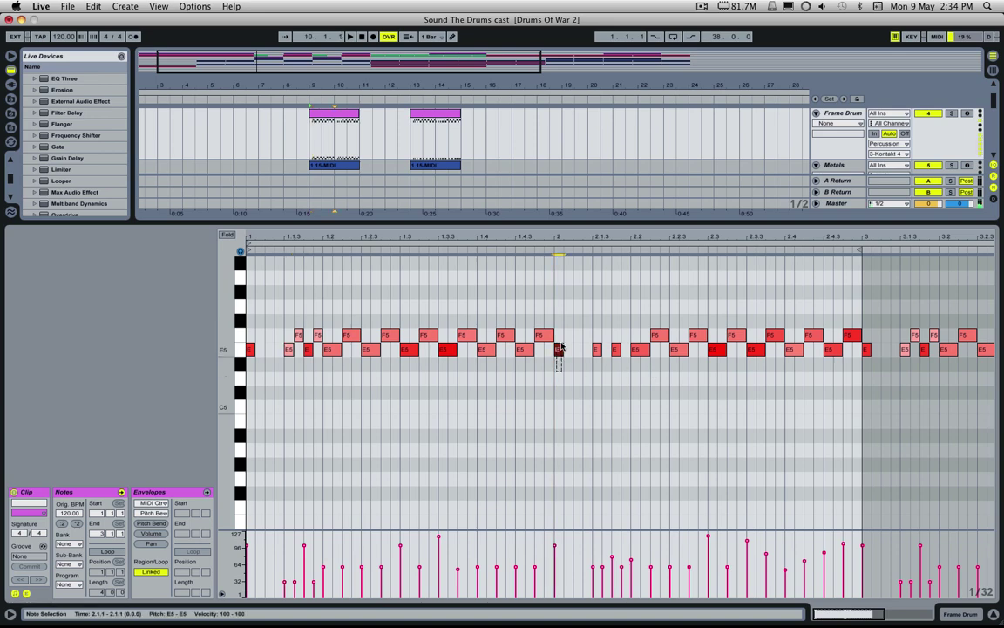
pyautogui.moveTo(611, 397); pyautogui.dragTo(850, 332)
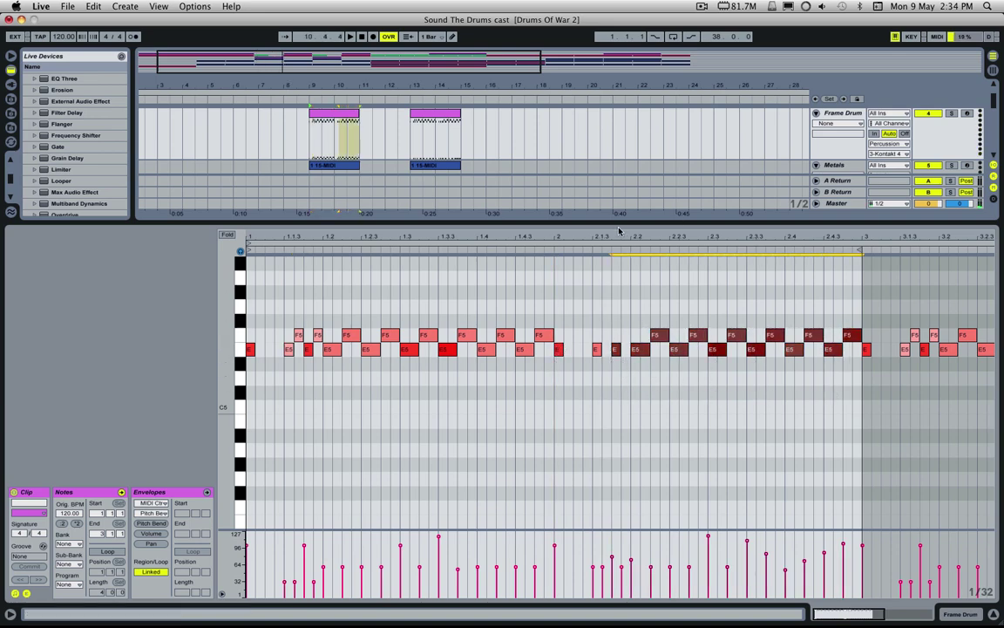
# Enlarge the arrangement view, select the Frame Drum clip at bar 9, and play it with all the other tracks
pyautogui.moveTo(615, 224); pyautogui.dragTo(615, 384)
pyautogui.click(426, 240)
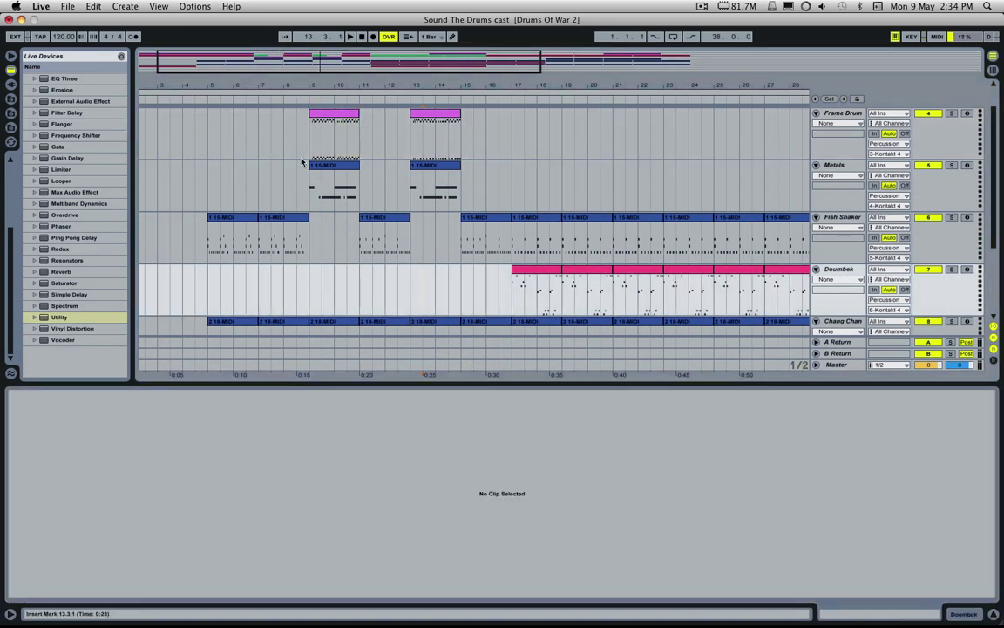
pyautogui.click(319, 127)
pyautogui.press('space')
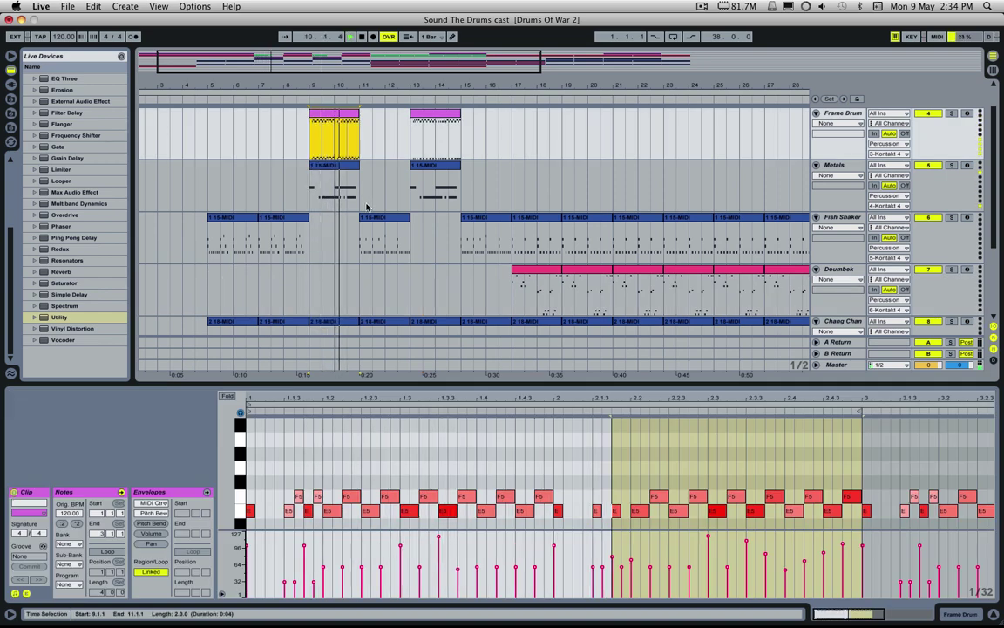
pyautogui.press('space')
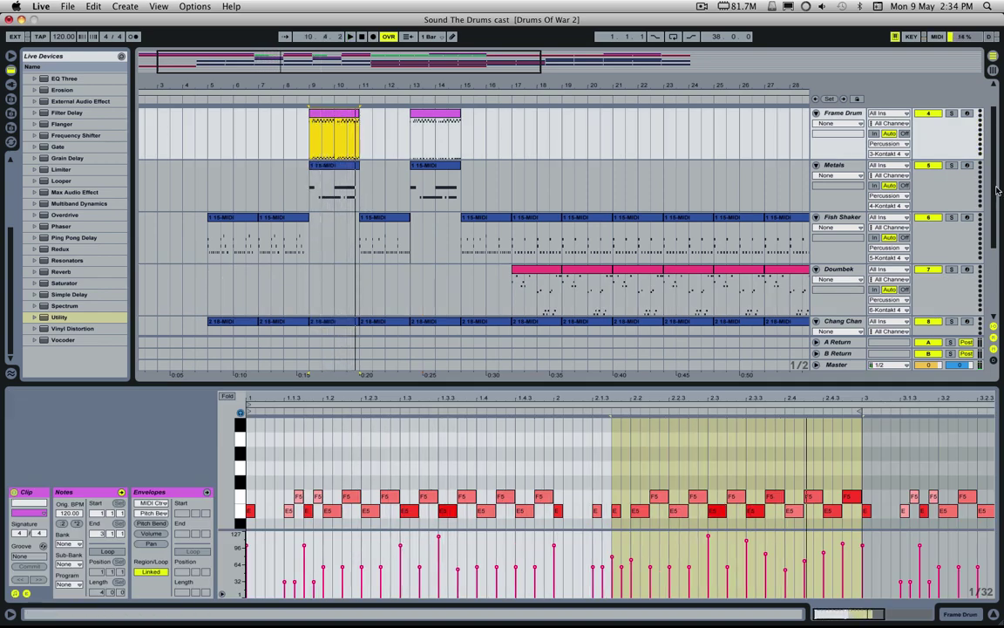
# Solo Metals, open its clip at bar 9 in an enlarged note editor, and play the pattern
pyautogui.click(952, 166)
pyautogui.click(831, 167)
pyautogui.scroll(3, 444, 211)
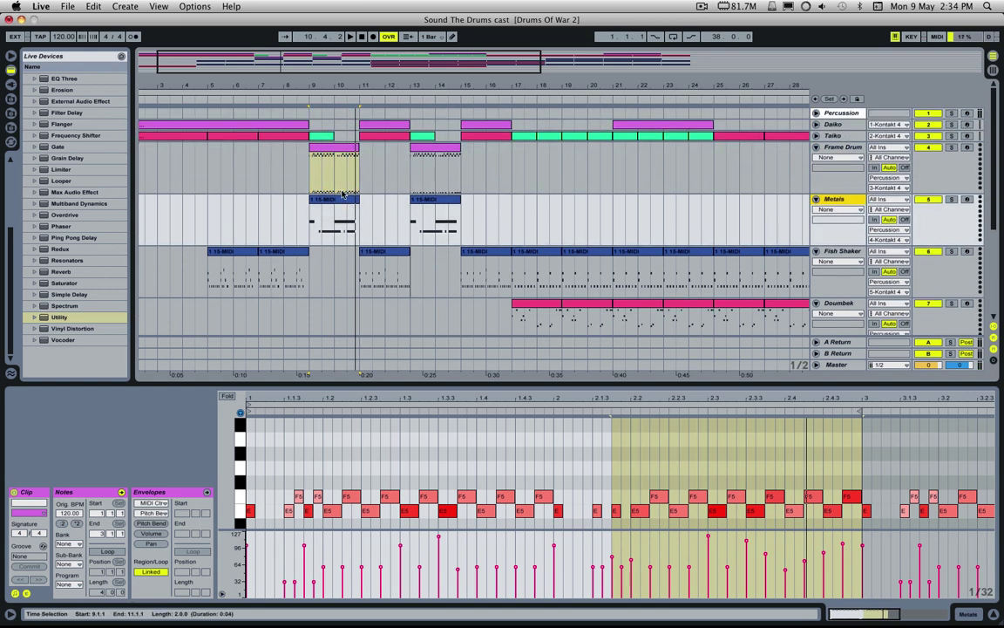
pyautogui.click(342, 198)
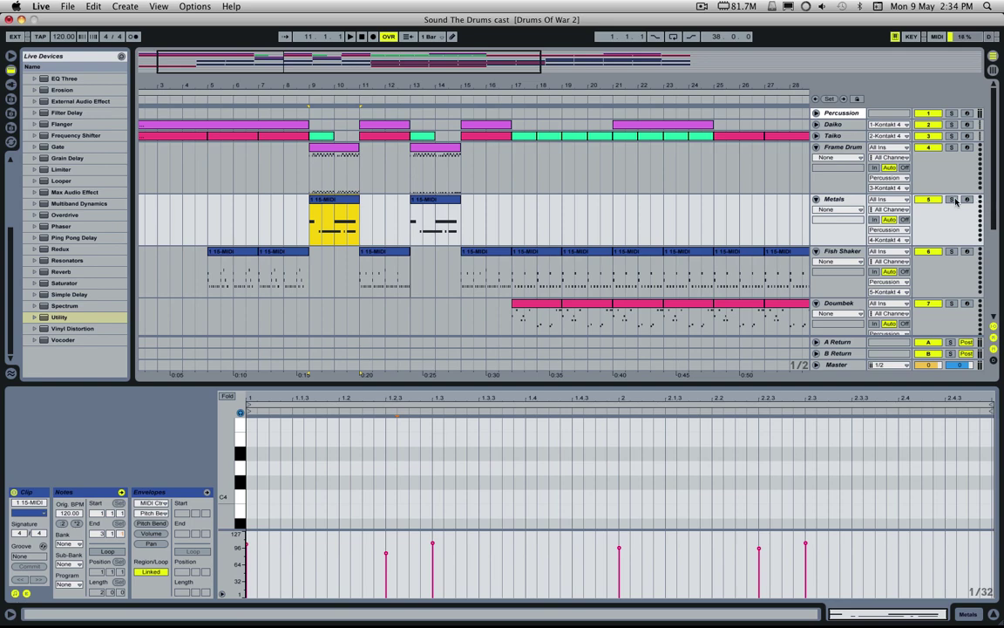
pyautogui.click(956, 201)
pyautogui.doubleClick(329, 200)
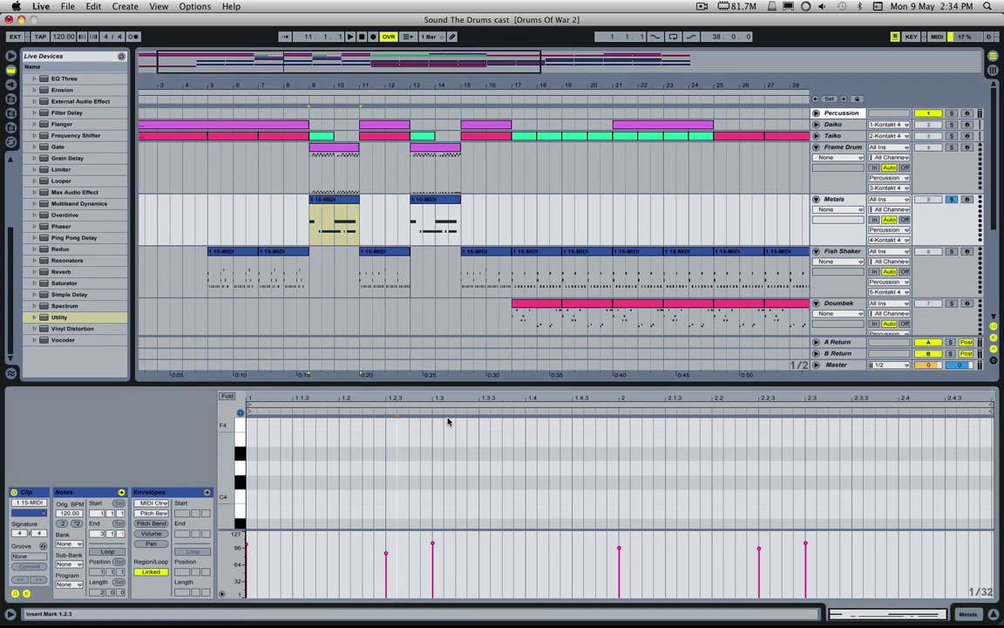
pyautogui.moveTo(443, 380); pyautogui.dragTo(451, 155)
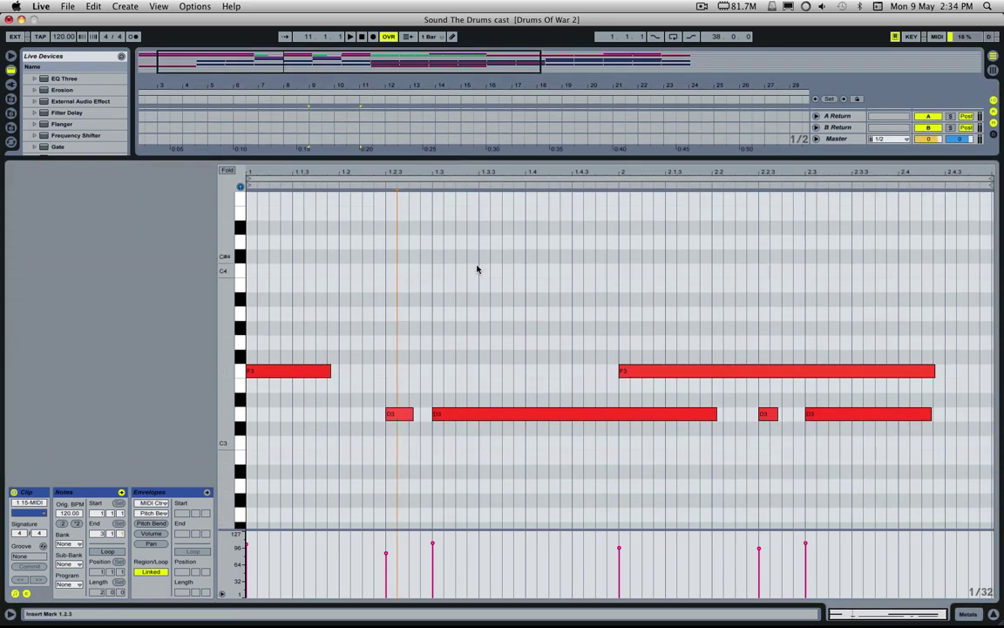
pyautogui.press('space')
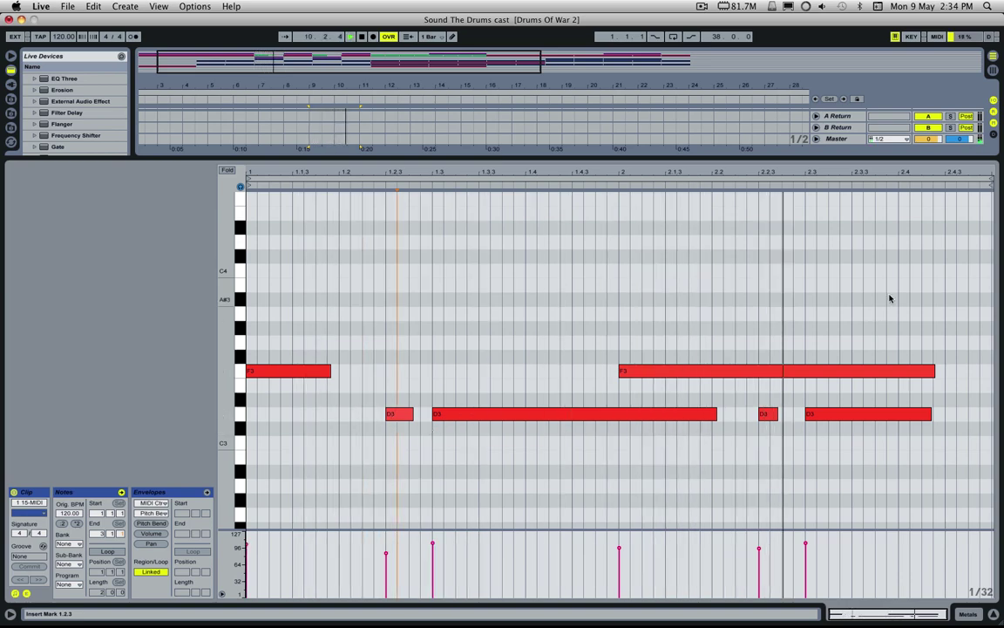
# Add Frame Drum to the Metals solo during playback, and open the Frame Drum clip at bar 9 in an enlarged editor
pyautogui.moveTo(730, 180); pyautogui.dragTo(730, 451)
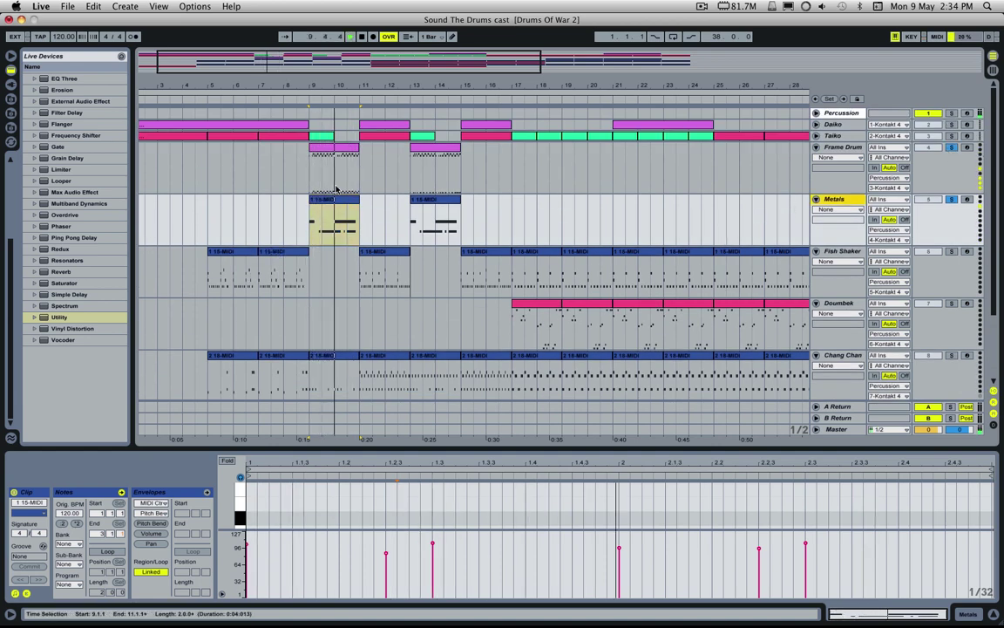
pyautogui.click(338, 153)
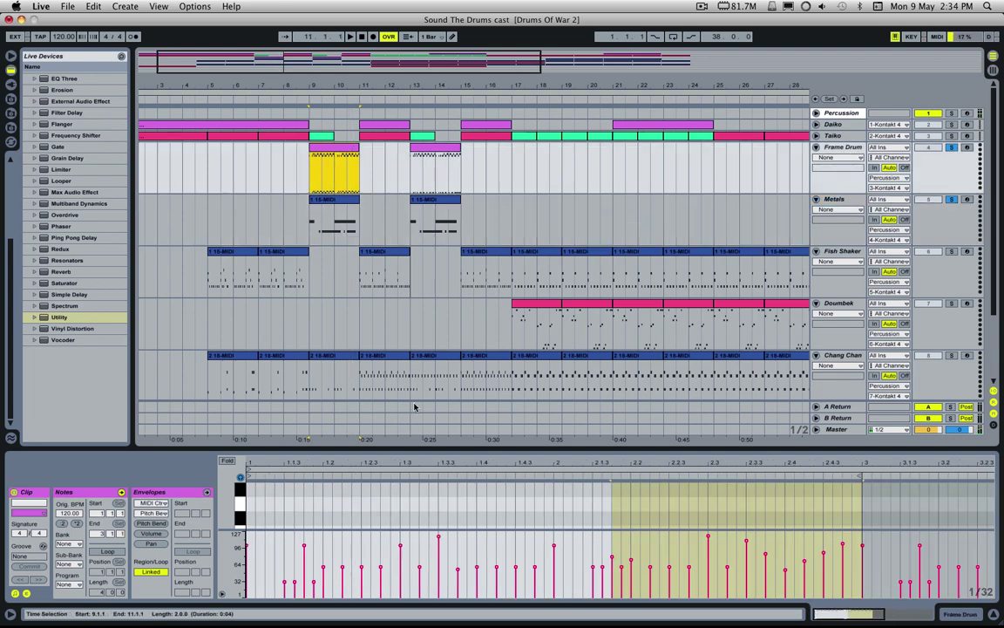
pyautogui.moveTo(434, 453); pyautogui.dragTo(455, 289)
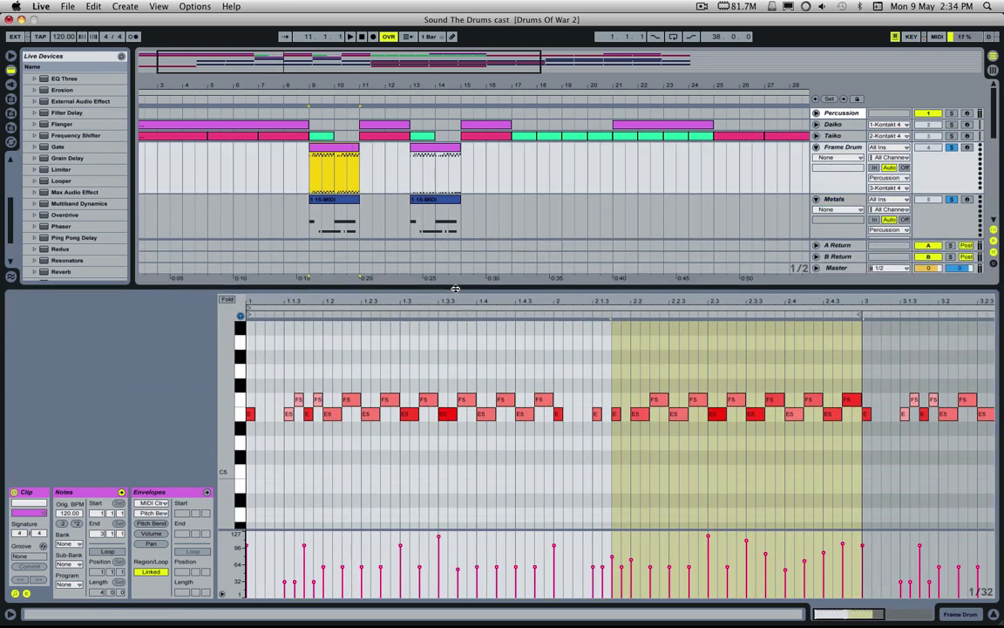
# Select the Frame Drum clip's E5 notes at 1.1.1 and 1.3.1 in turn, and play the pattern with Metals from bar 9
pyautogui.moveTo(256, 440); pyautogui.dragTo(250, 398)
pyautogui.moveTo(425, 470); pyautogui.dragTo(404, 416)
pyautogui.click(252, 414)
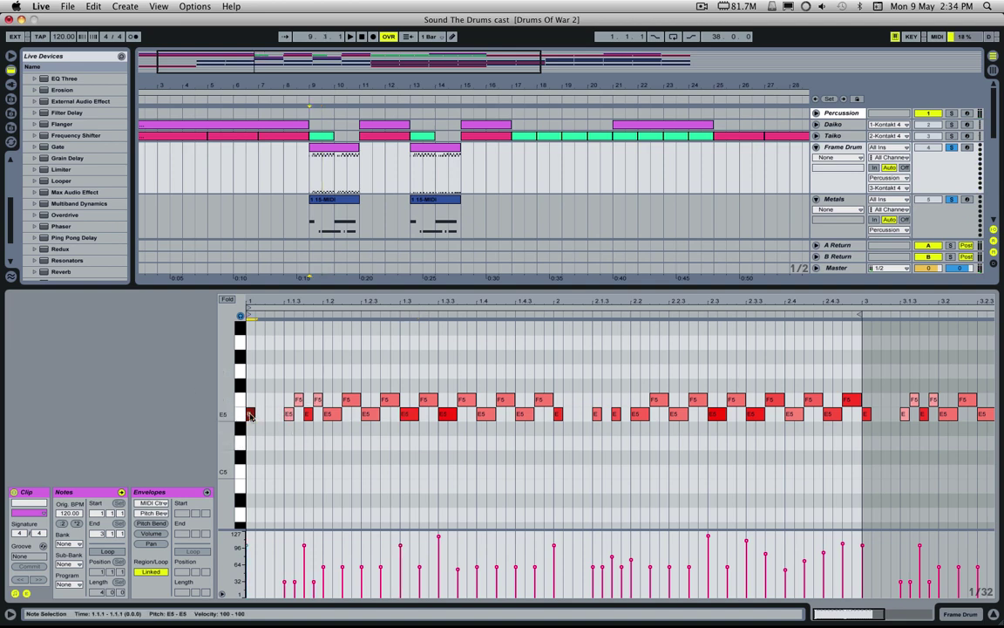
pyautogui.click(415, 415)
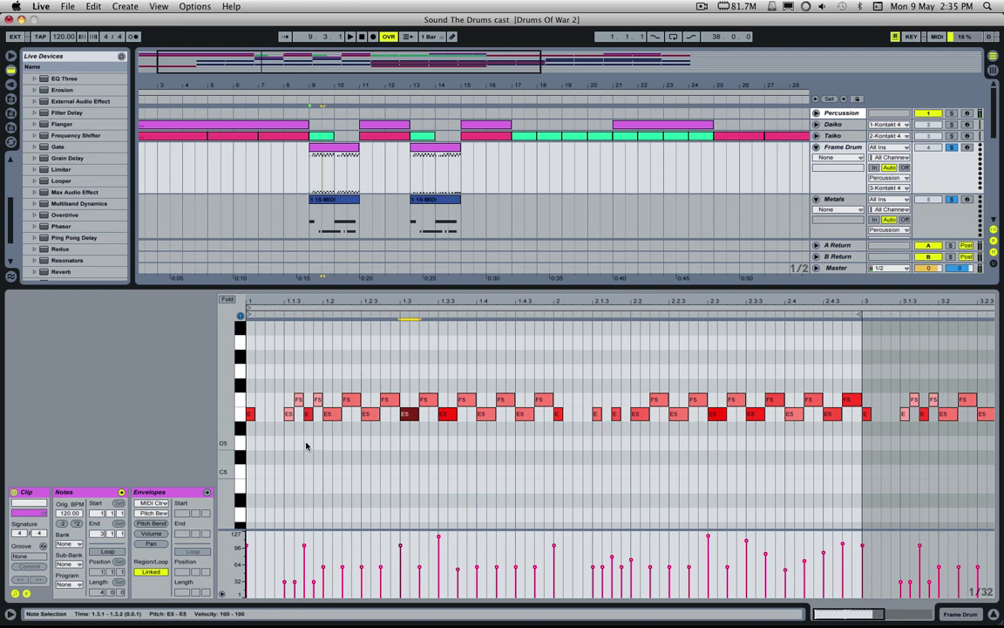
pyautogui.moveTo(398, 449); pyautogui.dragTo(406, 424)
pyautogui.press('space')
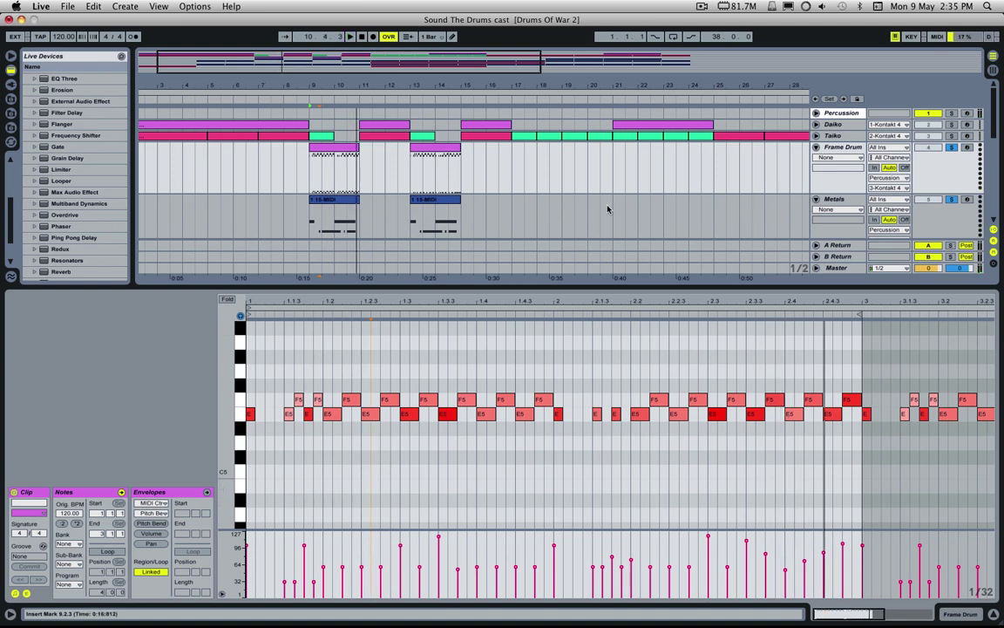
# Solo Frame Drum alone, select its accented E5 notes at 1.1.1, 1.3.1 and 1.3.3 in turn, and play the pattern
pyautogui.click(851, 179)
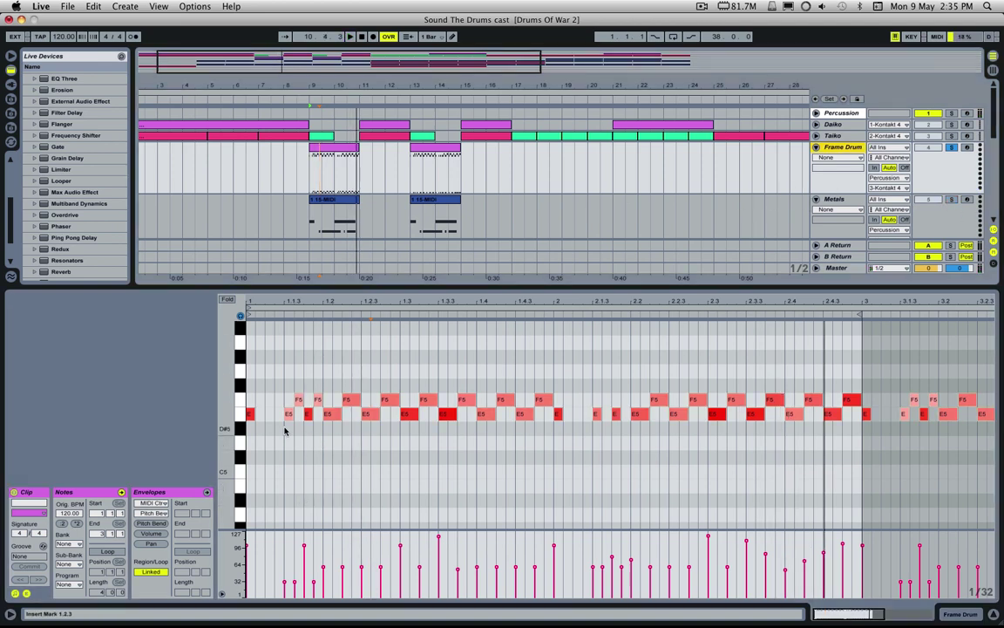
pyautogui.moveTo(255, 436); pyautogui.dragTo(250, 419)
pyautogui.moveTo(390, 447); pyautogui.dragTo(419, 417)
pyautogui.click(442, 415)
pyautogui.press('space')
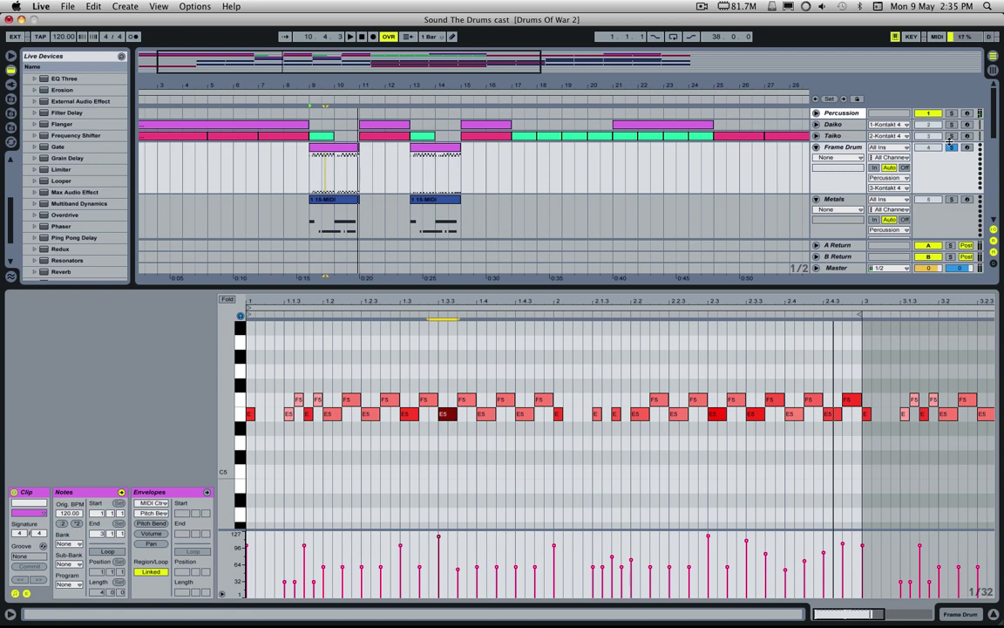
# Add Metals to the Frame Drum solo, and compare the two tracks' bar 9 clips around Frame Drum's E5 note at 1.3.1
pyautogui.keyDown('super'); pyautogui.click(951, 199); pyautogui.keyUp('super')
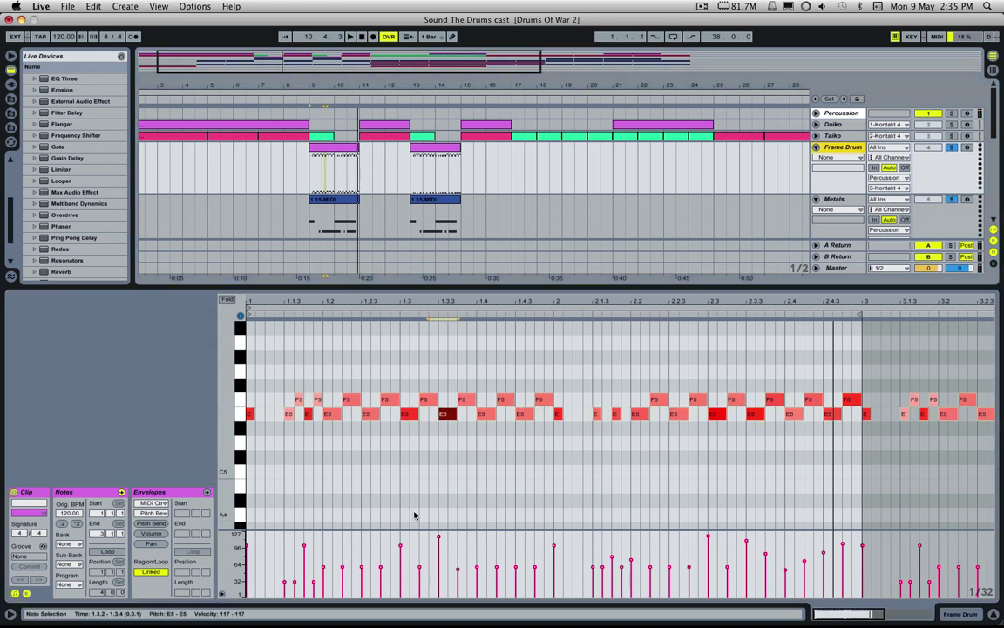
pyautogui.press('space')
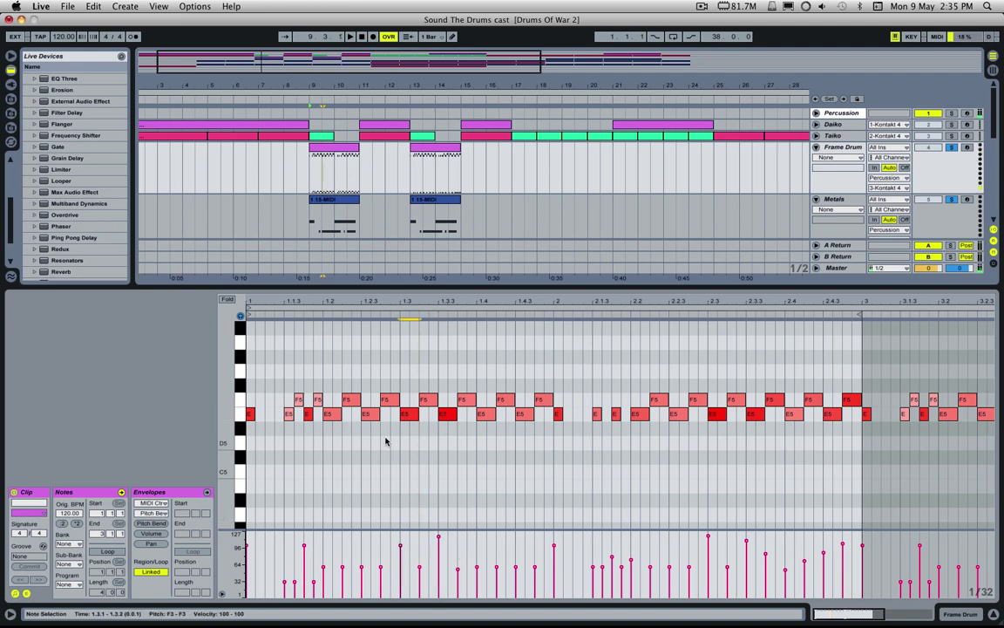
pyautogui.click(321, 192)
pyautogui.click(323, 199)
pyautogui.click(323, 148)
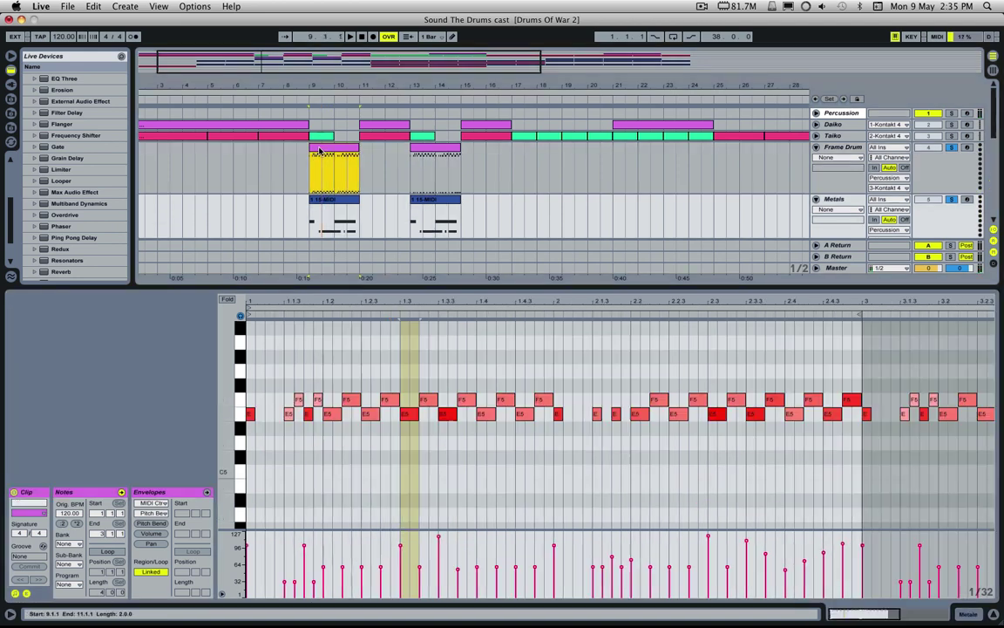
pyautogui.click(405, 413)
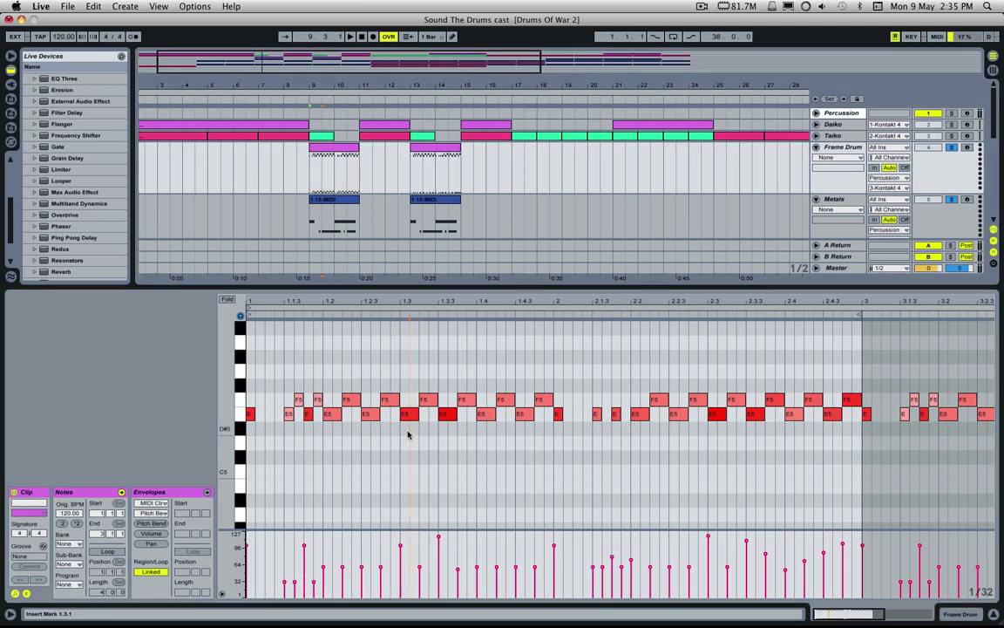
pyautogui.click(323, 201)
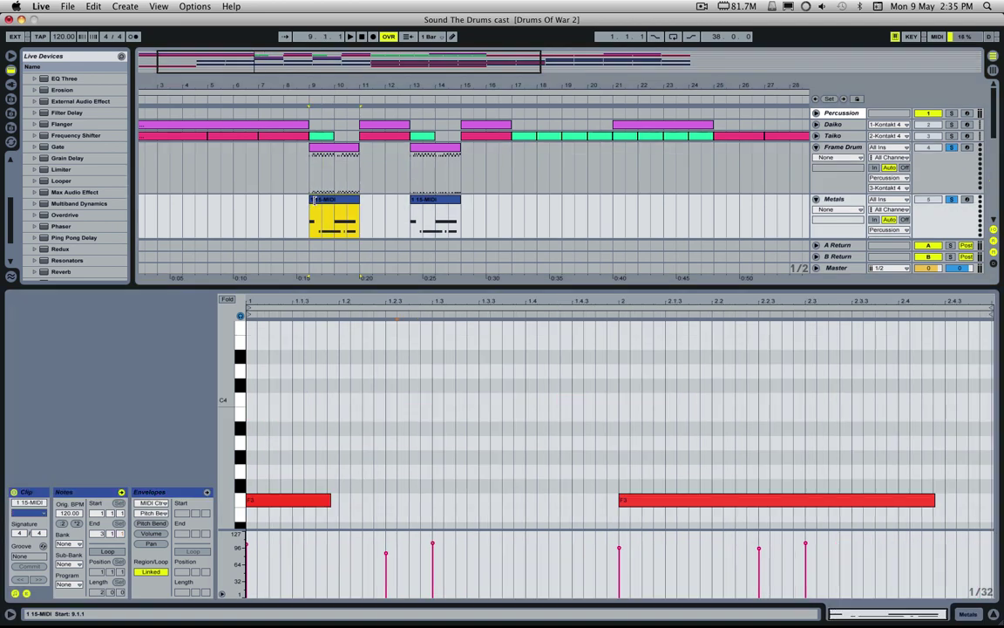
# Open Frame Drum's bar 9 clip, play it with Metals, and check the accent velocities at 2.3.3 and 2.3.1
pyautogui.click(323, 153)
pyautogui.click(246, 352)
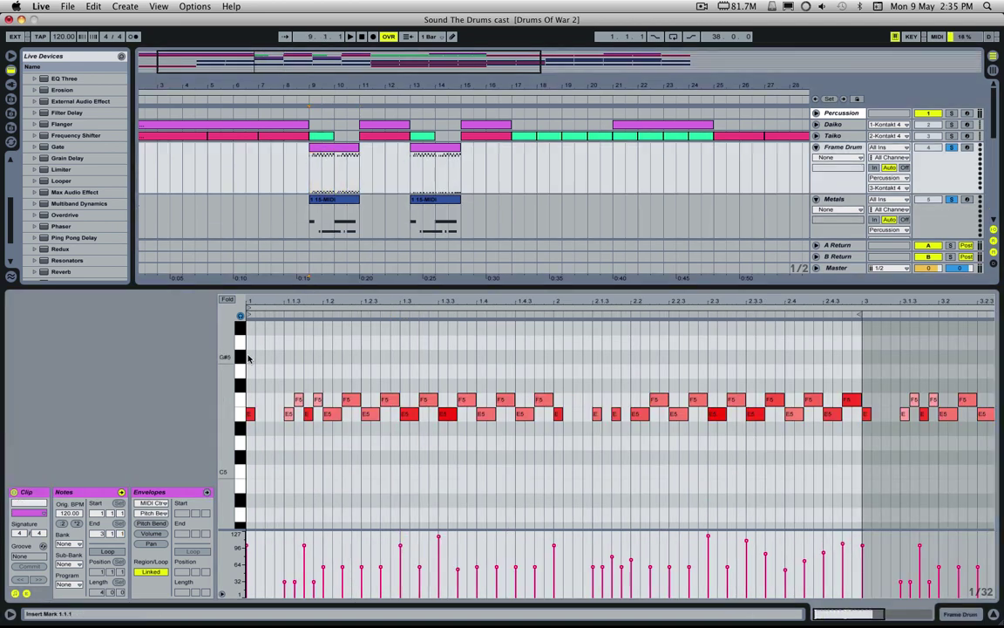
pyautogui.press('space')
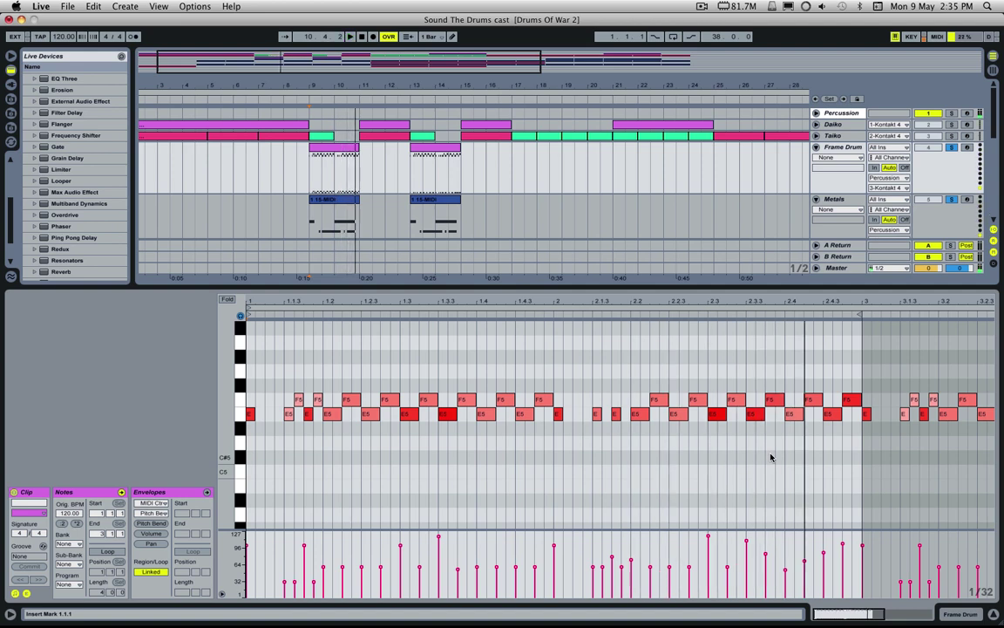
pyautogui.click(747, 540)
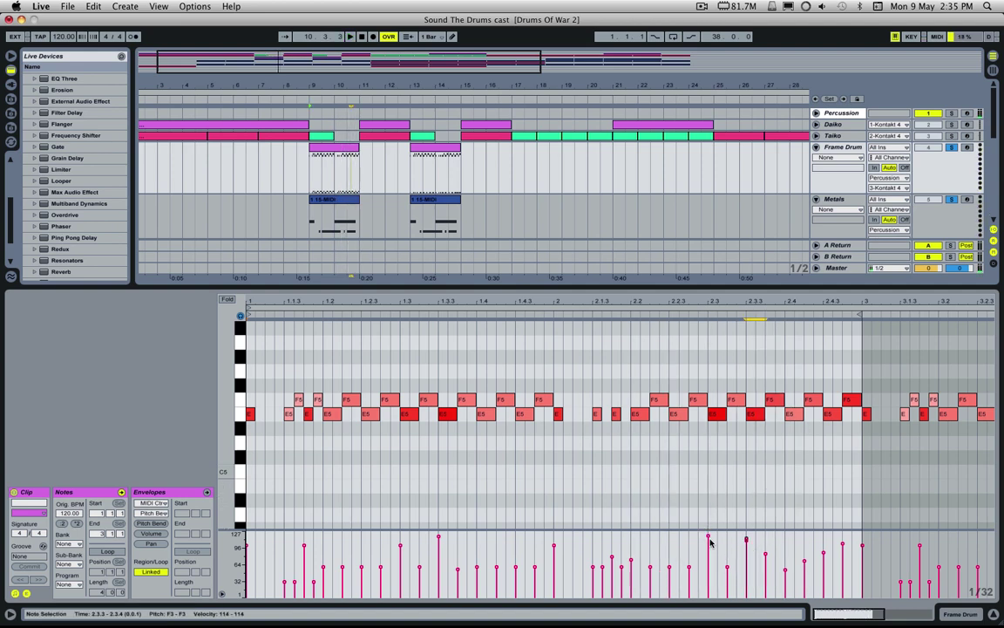
pyautogui.click(709, 537)
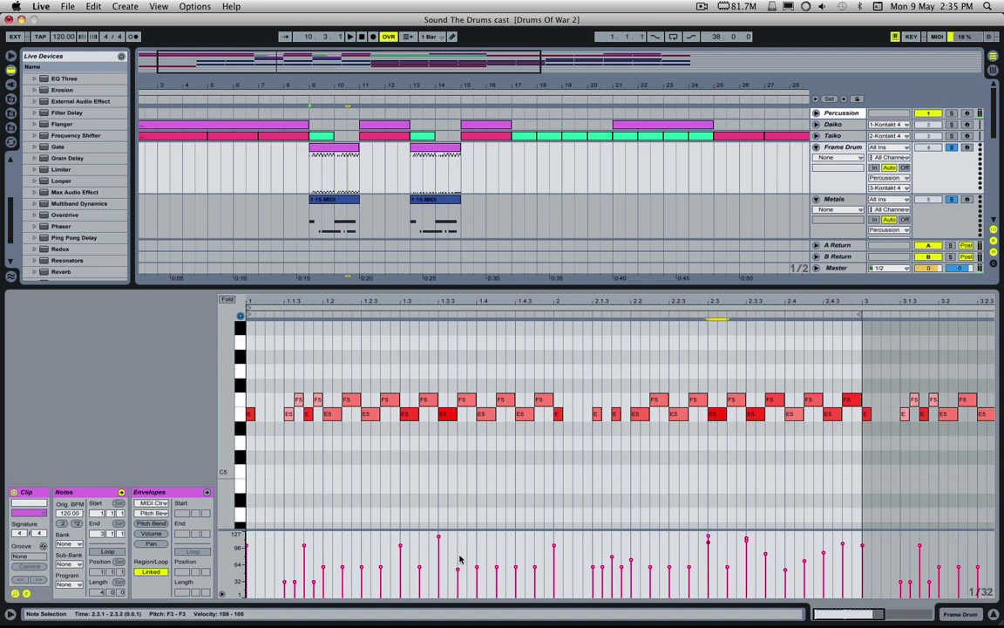
# Examine Frame Drum's accents at 1.3.1 and 1.3.3, selecting the E5 note at 1.3.3, and play the pattern with Metals
pyautogui.click(407, 414)
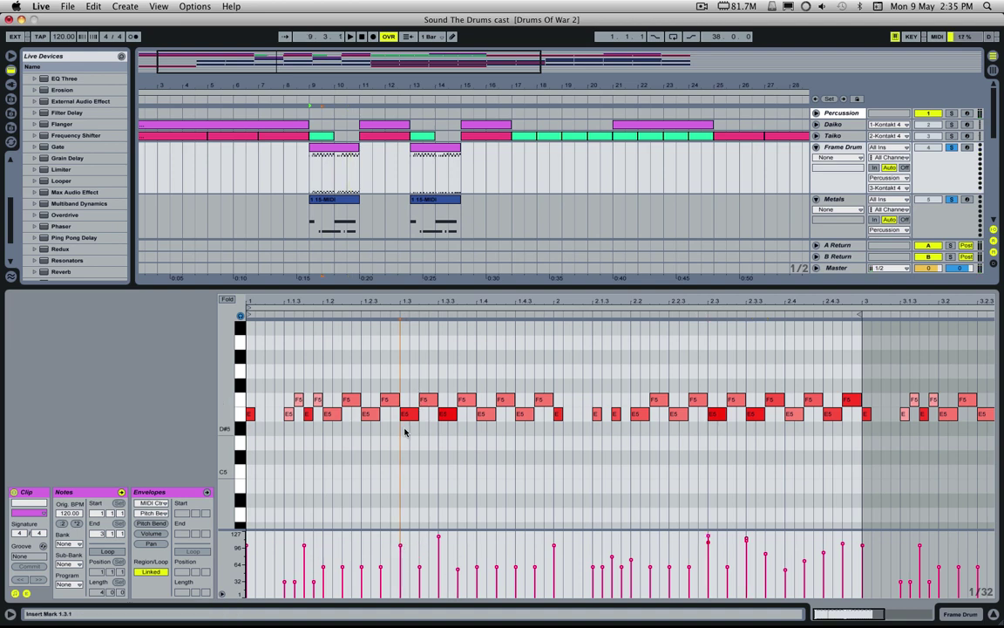
pyautogui.click(448, 413)
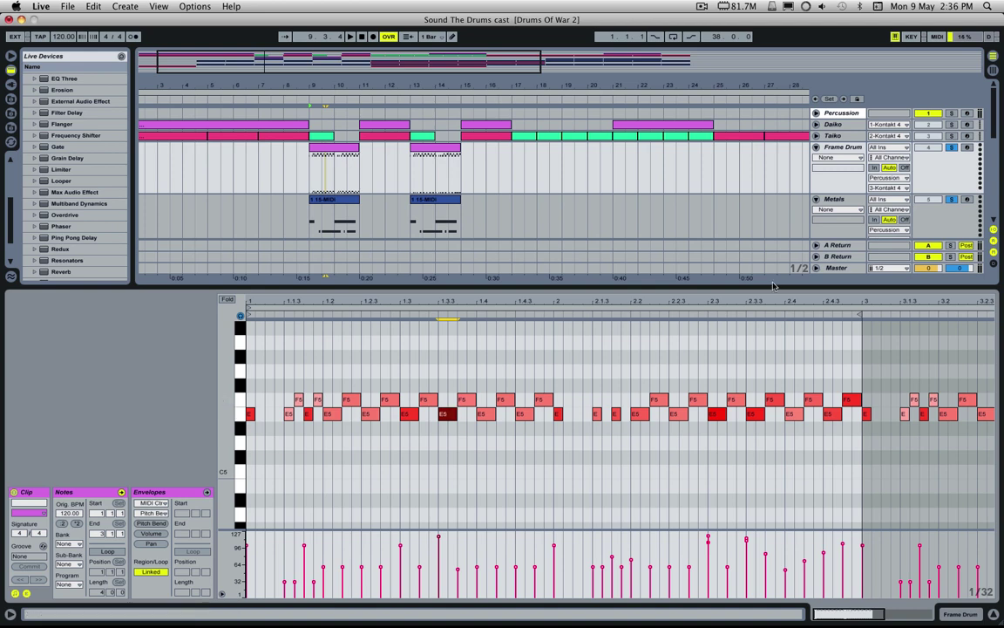
pyautogui.press('space')
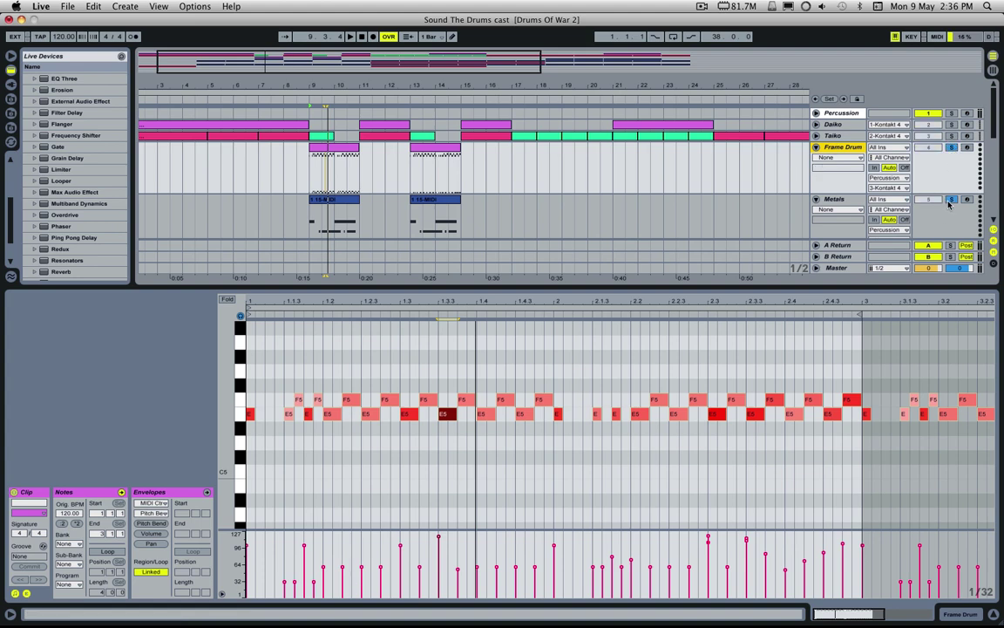
pyautogui.press('space')
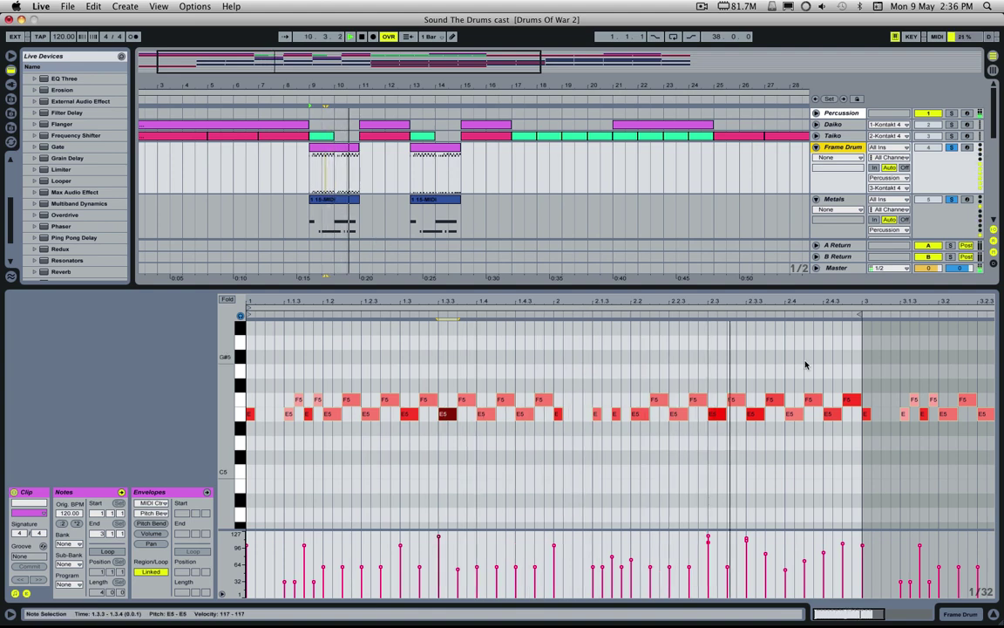
pyautogui.press('space')
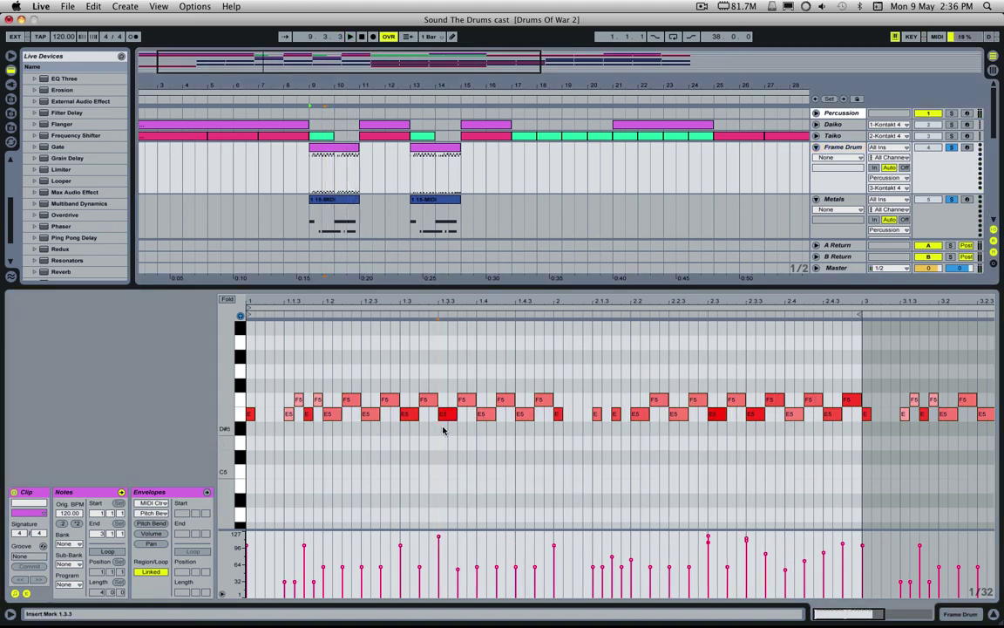
# Solo the Chang Chang track and open its clip at bar 9 during playback
pyautogui.scroll(-10, 919, 176)
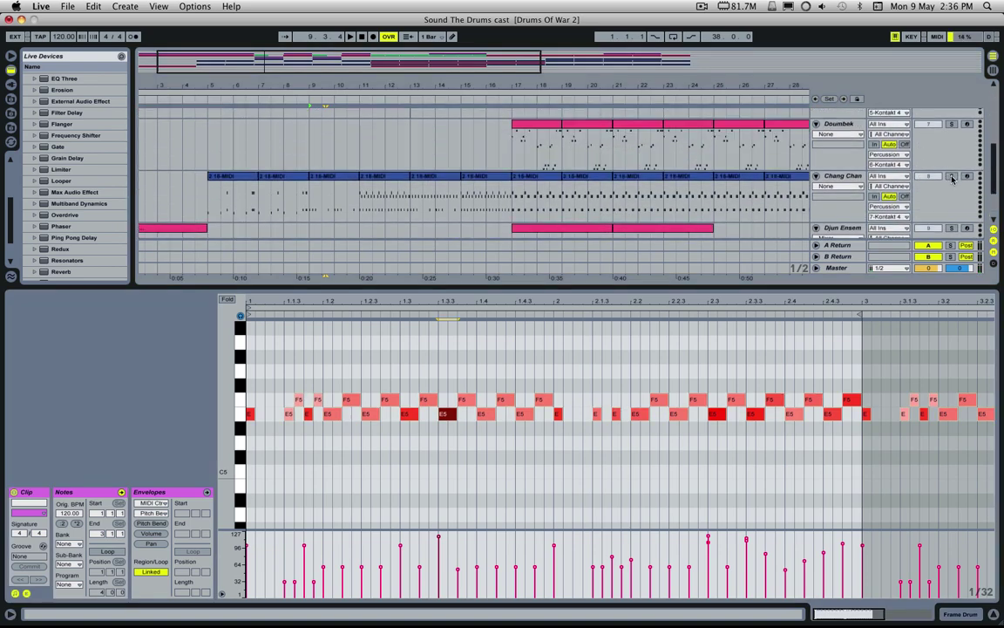
pyautogui.click(951, 176)
pyautogui.click(329, 177)
pyautogui.press('space')
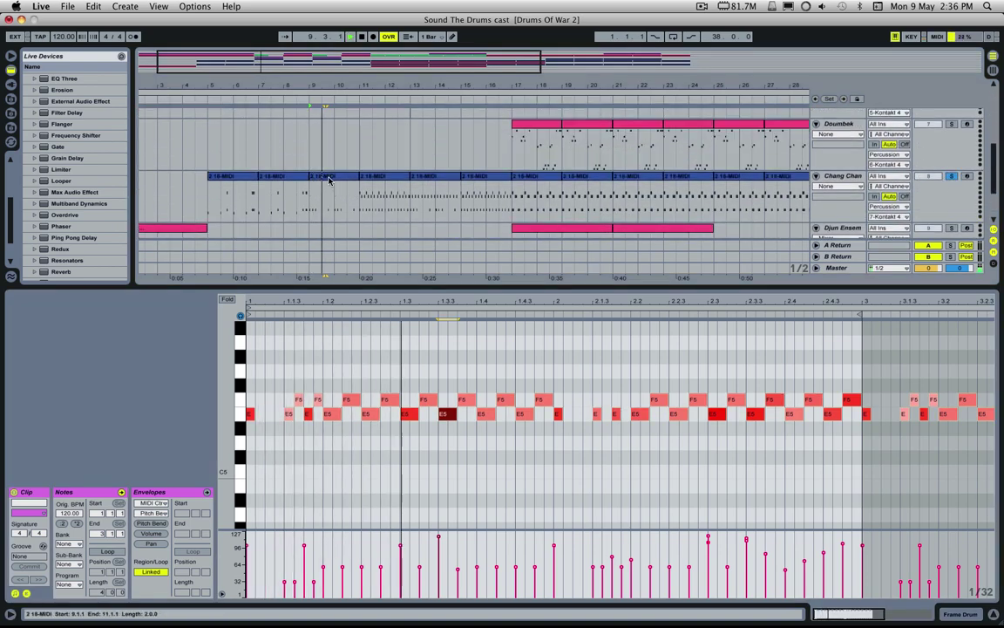
pyautogui.click(332, 183)
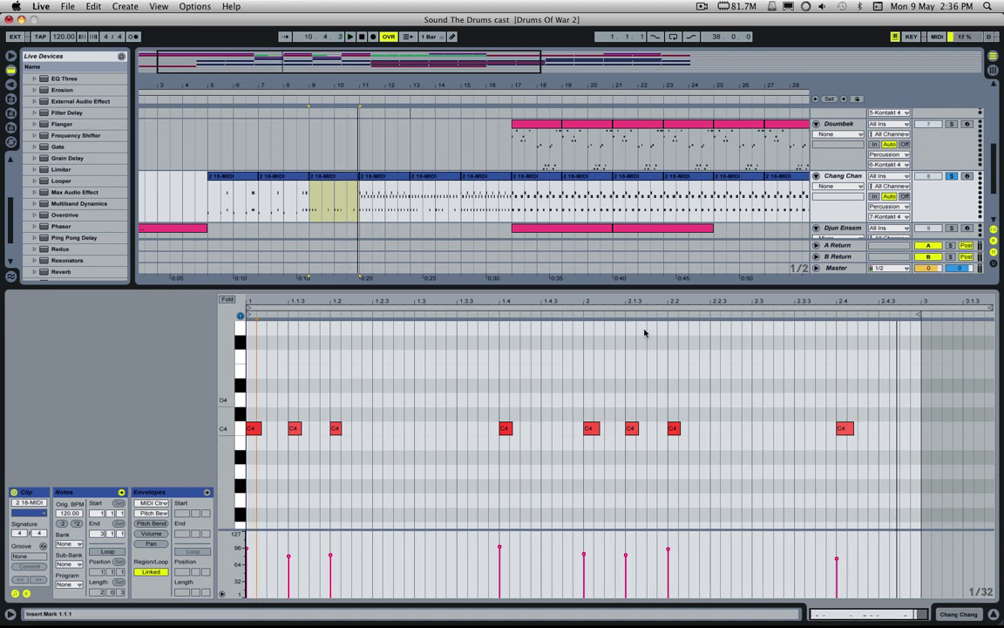
# Play the soloed Chang Chang part from bar 7, and play it again from bar 9
pyautogui.click(315, 197)
pyautogui.click(311, 195)
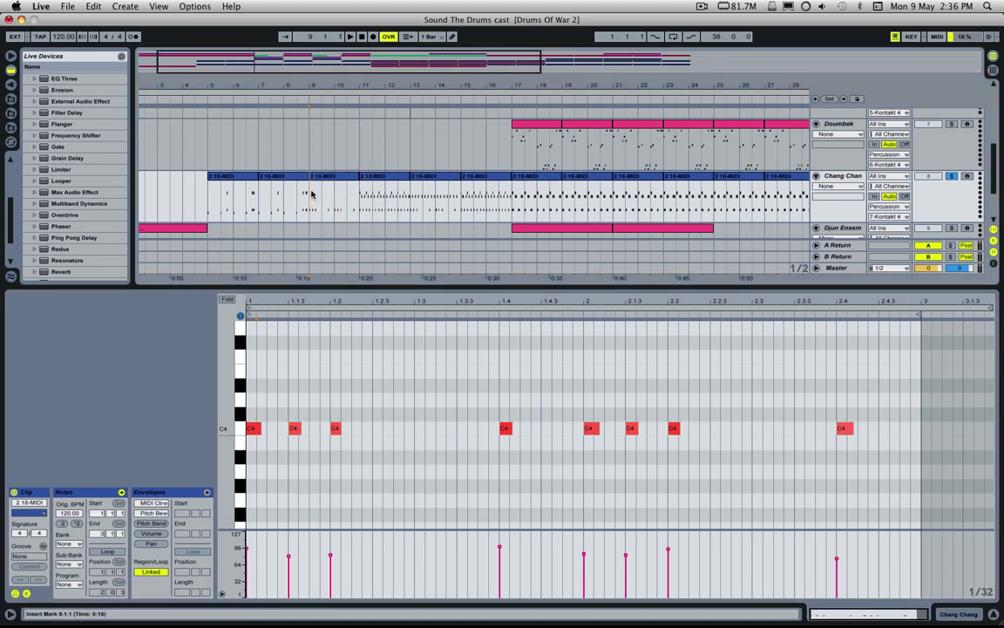
pyautogui.click(262, 195)
pyautogui.press('space')
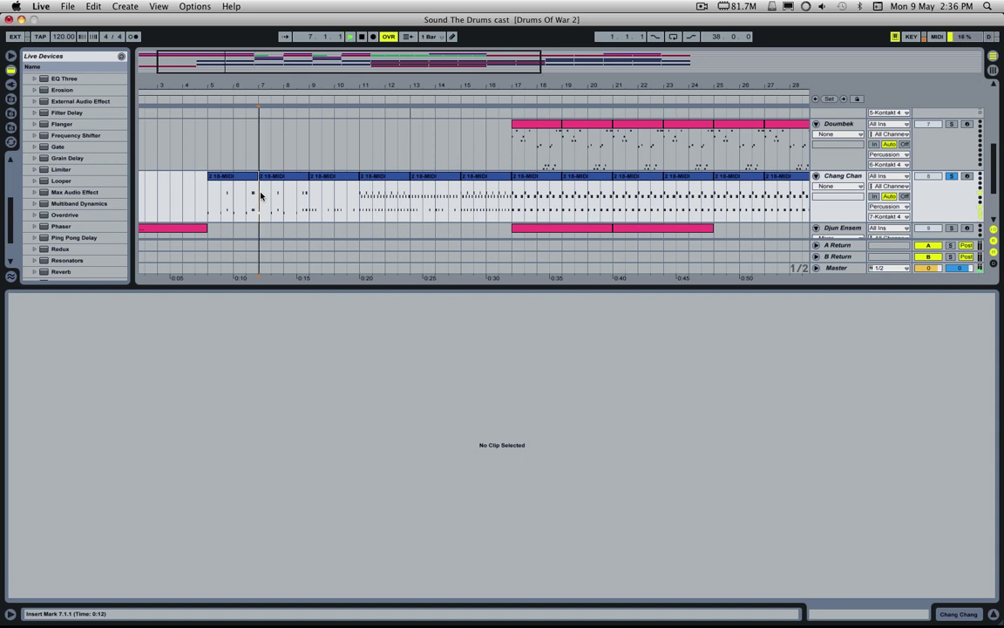
pyautogui.press('space')
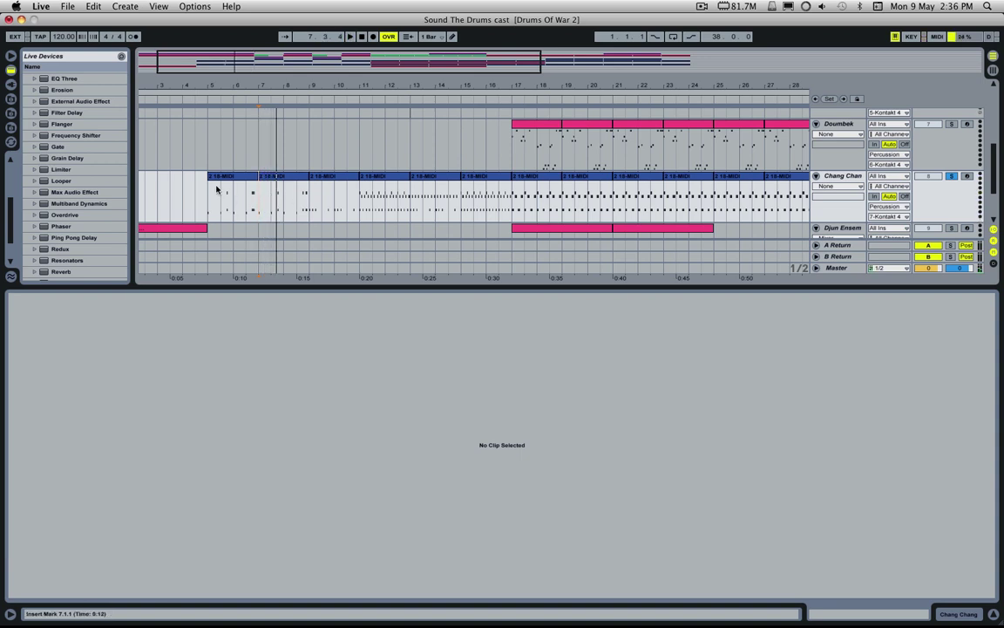
pyautogui.click(310, 204)
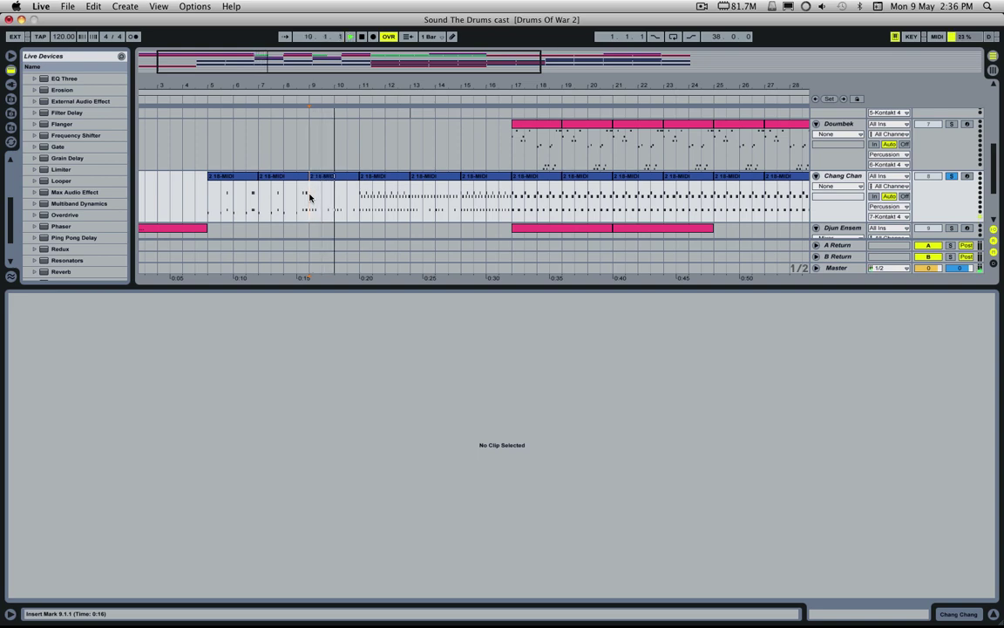
pyautogui.press('space')
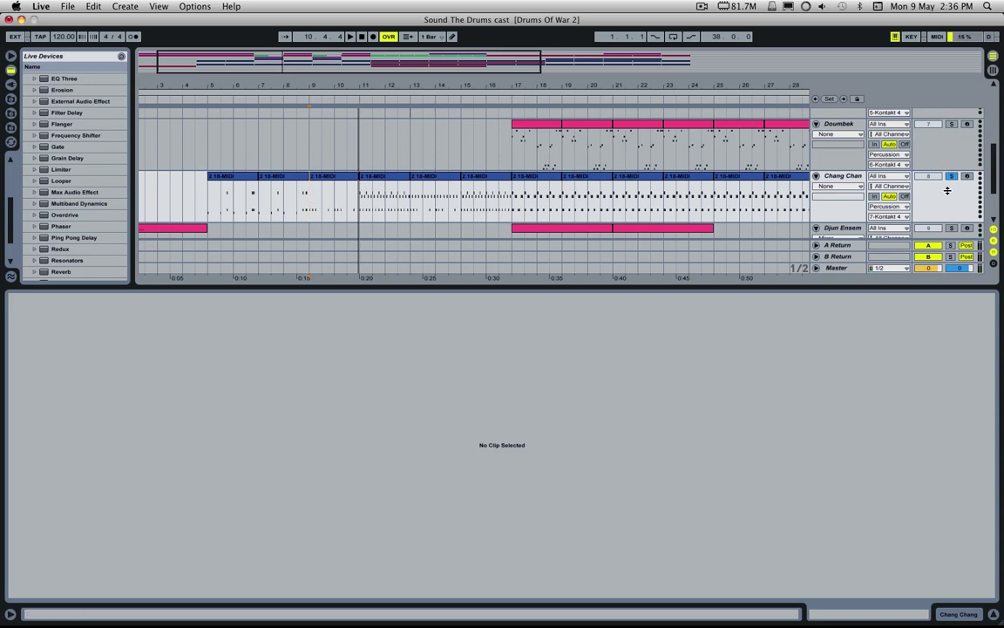
# Turn off the Chang Chang solo and shrink the clip editor to show the tracks down to Djun Ensemble
pyautogui.scroll(1, 948, 190)
pyautogui.scroll(4, 953, 205)
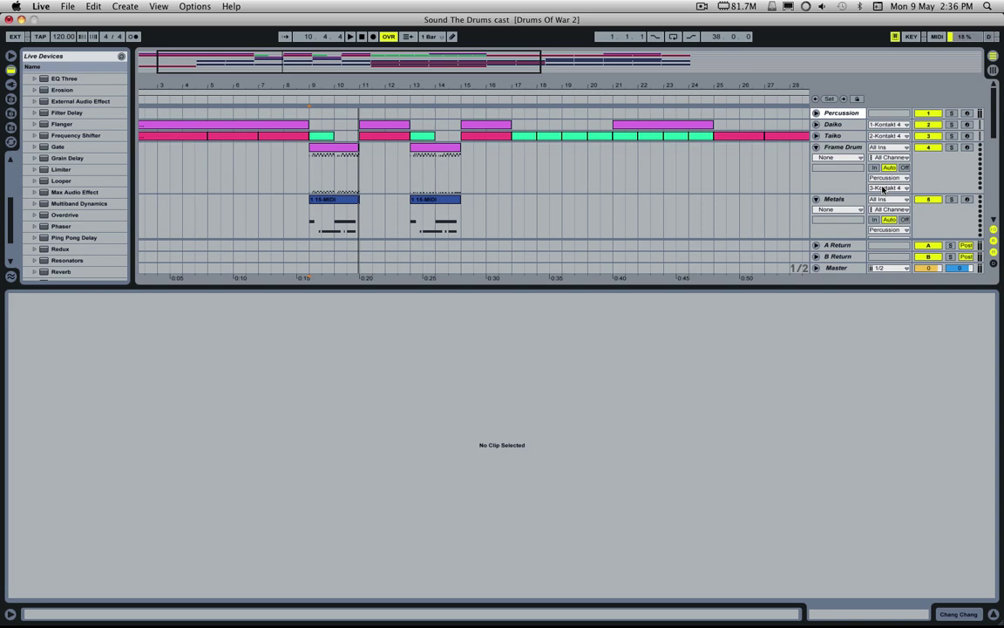
pyautogui.moveTo(630, 289); pyautogui.dragTo(599, 531)
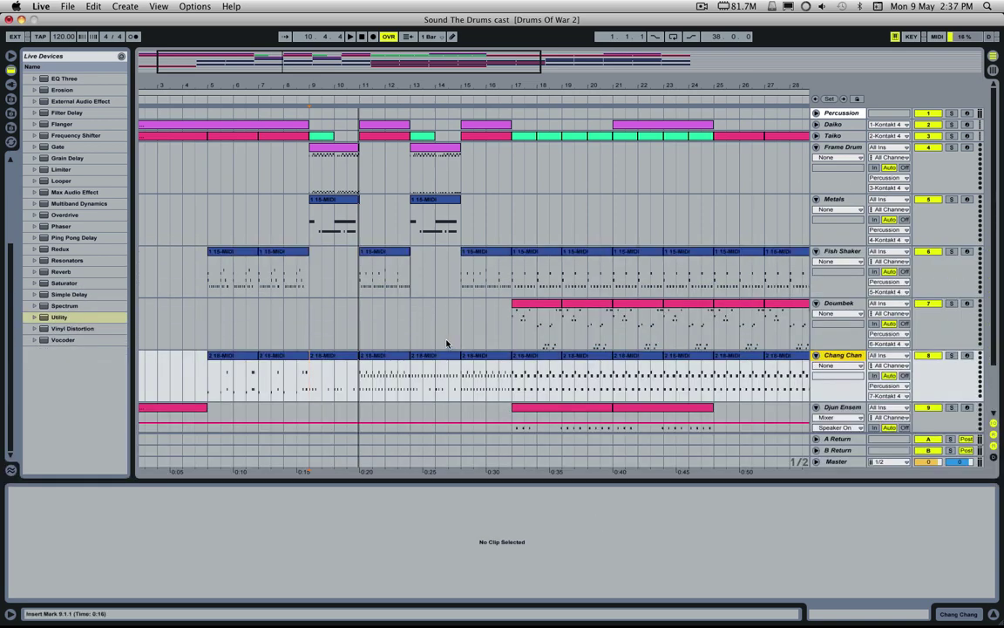
# Select the Frame Drum clip at bar 9 and play the full percussion arrangement from there up to bar 13
pyautogui.click(308, 178)
pyautogui.click(334, 150)
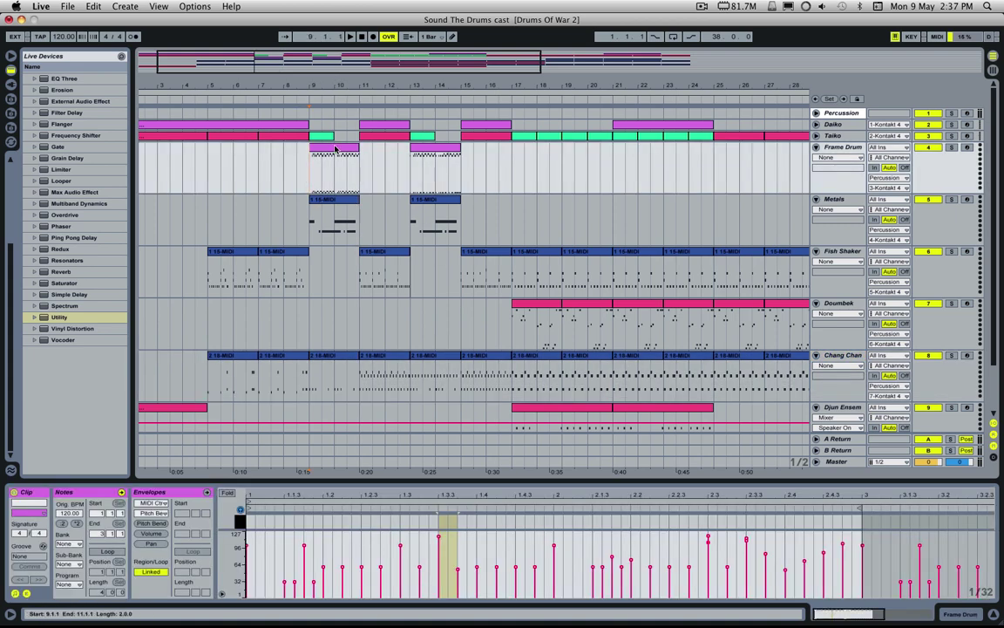
pyautogui.click(374, 125)
pyautogui.click(321, 149)
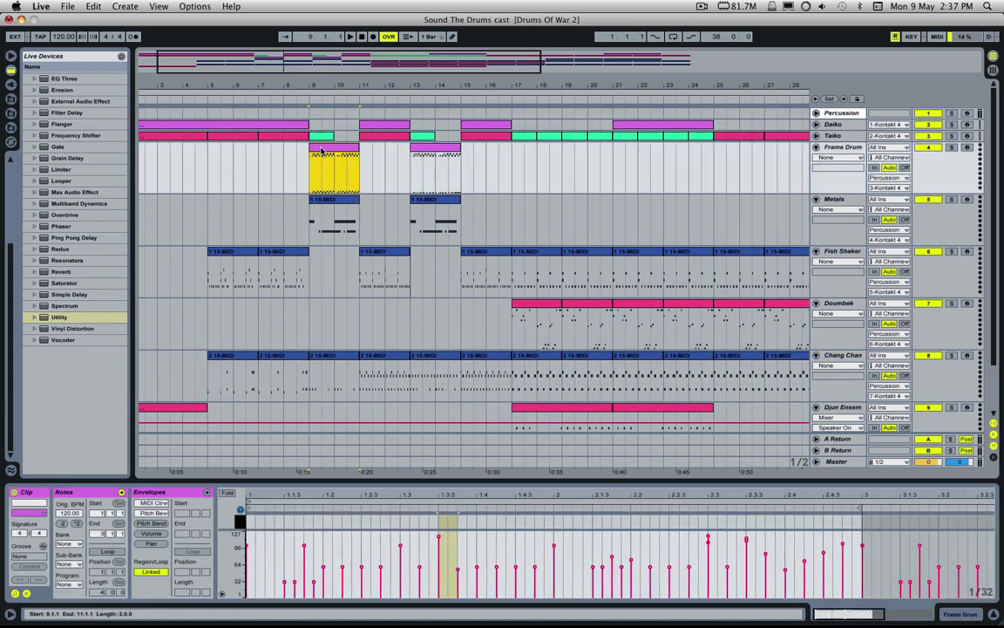
pyautogui.press('space')
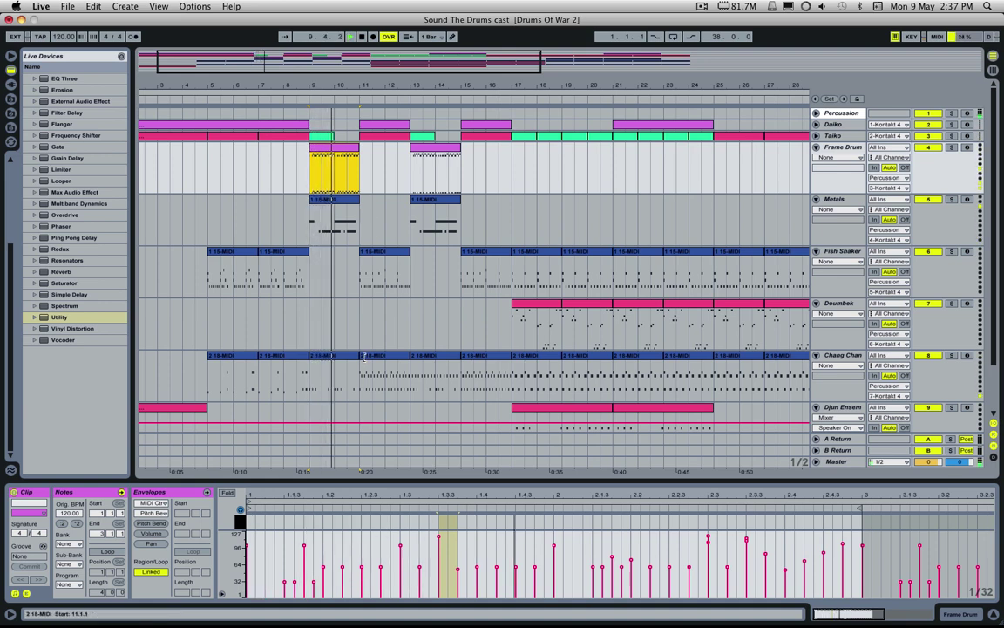
pyautogui.scroll(-1, 385, 373)
pyautogui.scroll(1, 386, 362)
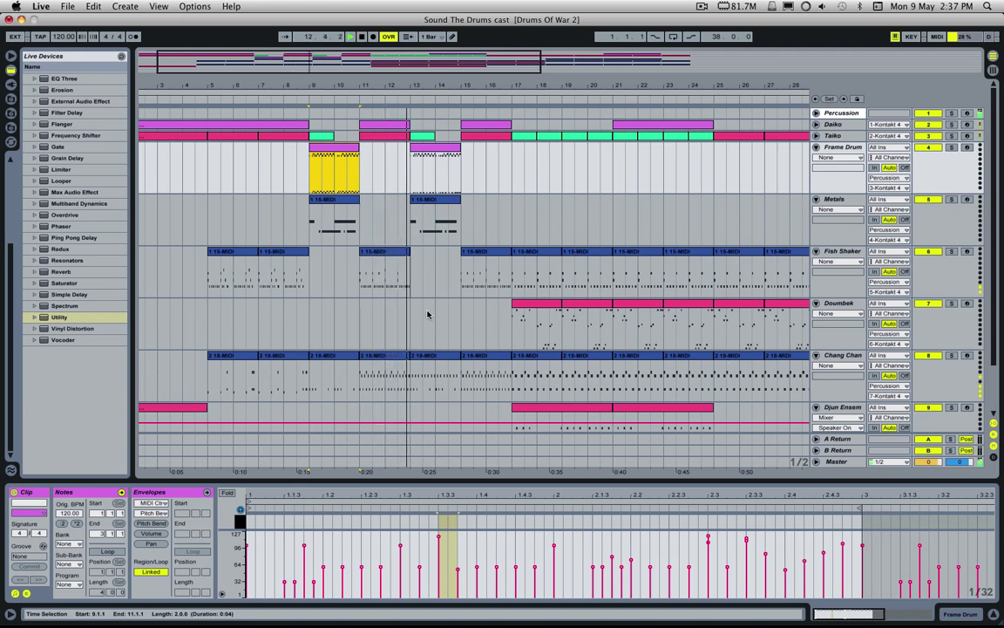
pyautogui.scroll(-3, 430, 314)
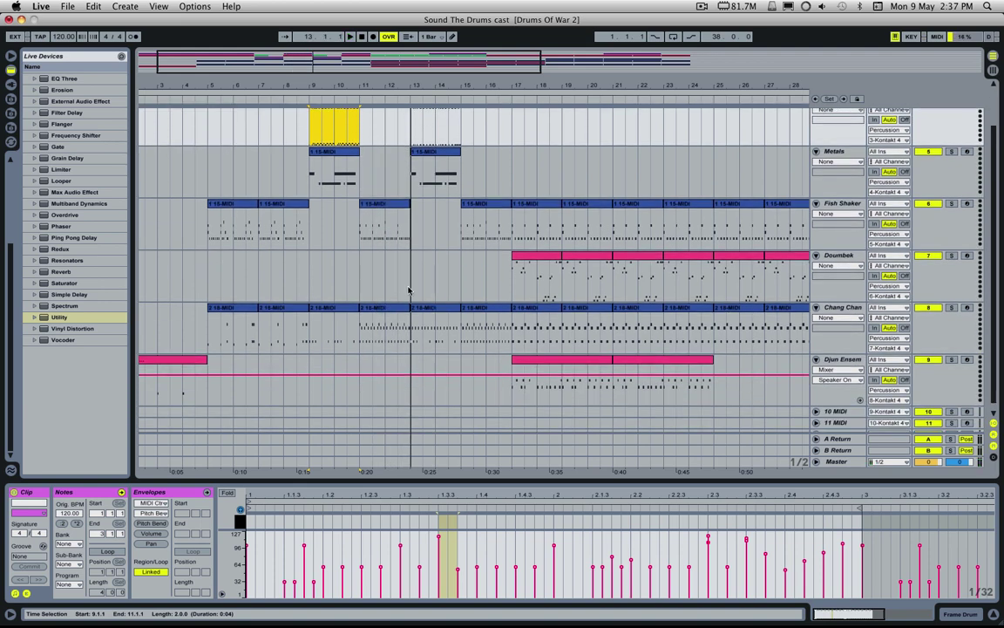
pyautogui.scroll(-1, 380, 253)
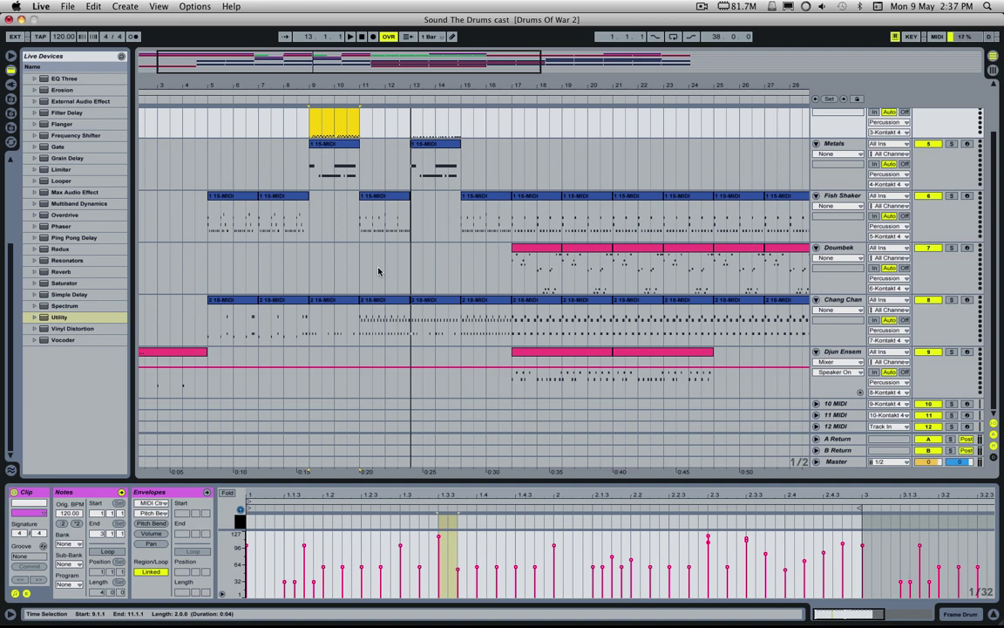
# Solo Chang Chang, open its bar 11 clip in an enlarged editor, and compare it with the bar 7 clip
pyautogui.click(400, 310)
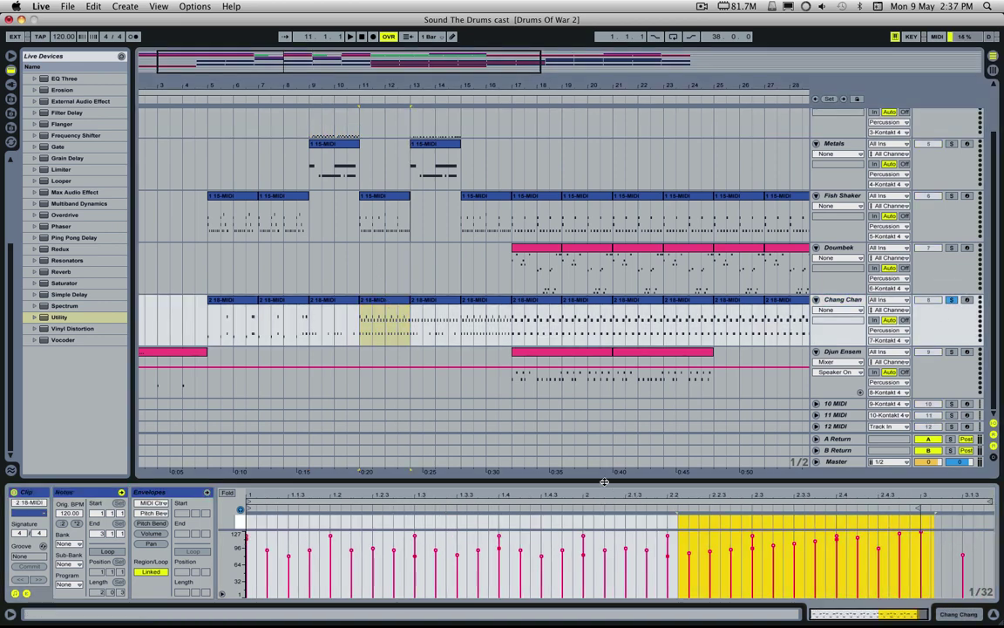
pyautogui.moveTo(604, 481); pyautogui.dragTo(604, 310)
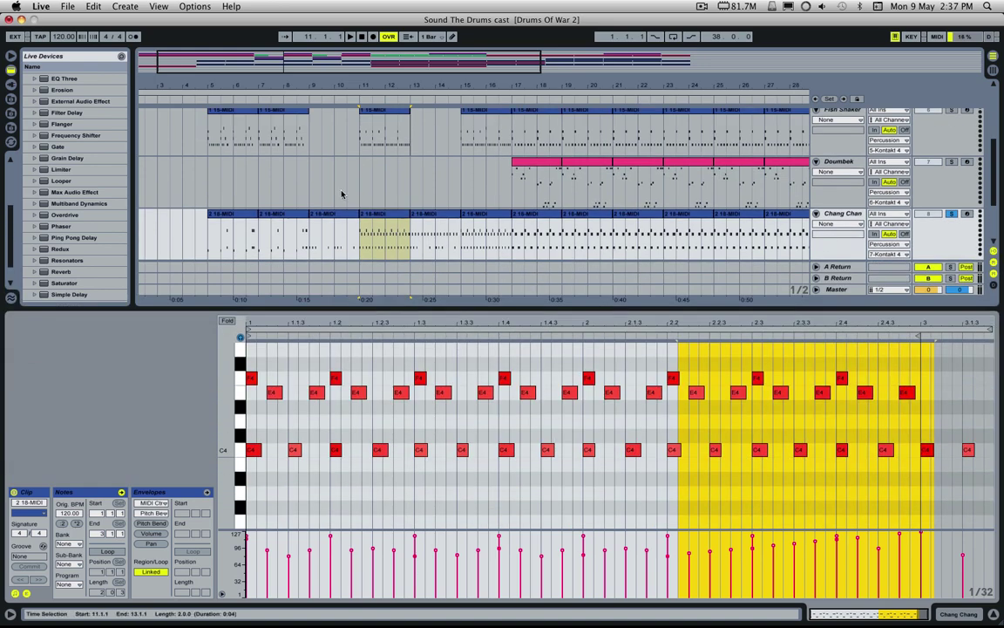
pyautogui.click(272, 225)
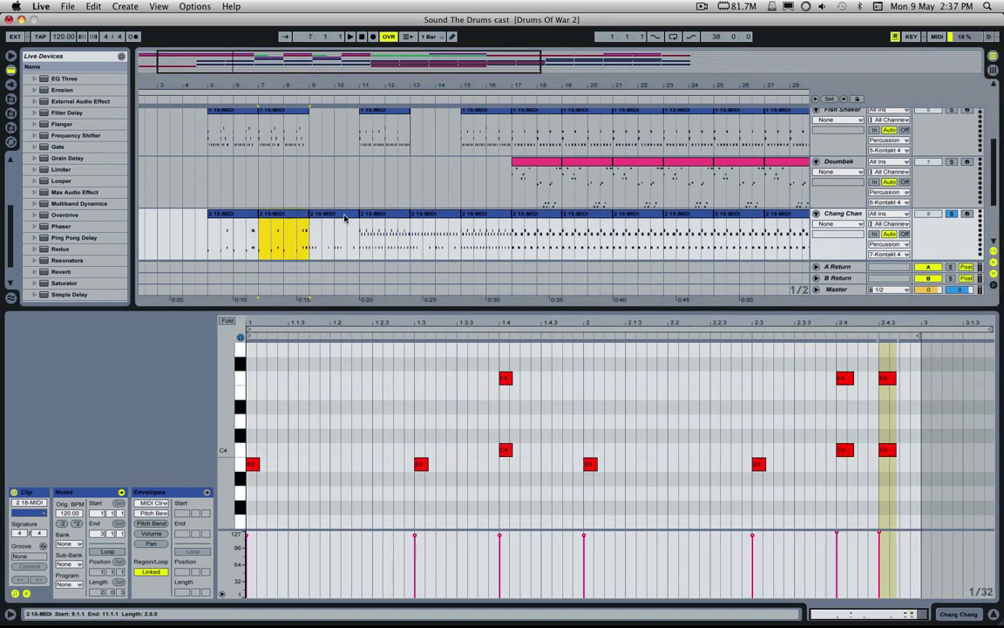
pyautogui.click(375, 225)
pyautogui.moveTo(262, 235); pyautogui.dragTo(412, 242)
pyautogui.click(289, 211)
# Play the arrangement from bar 7, and play it from bar 9 with the Chang Chang solo turned off
pyautogui.click(259, 253)
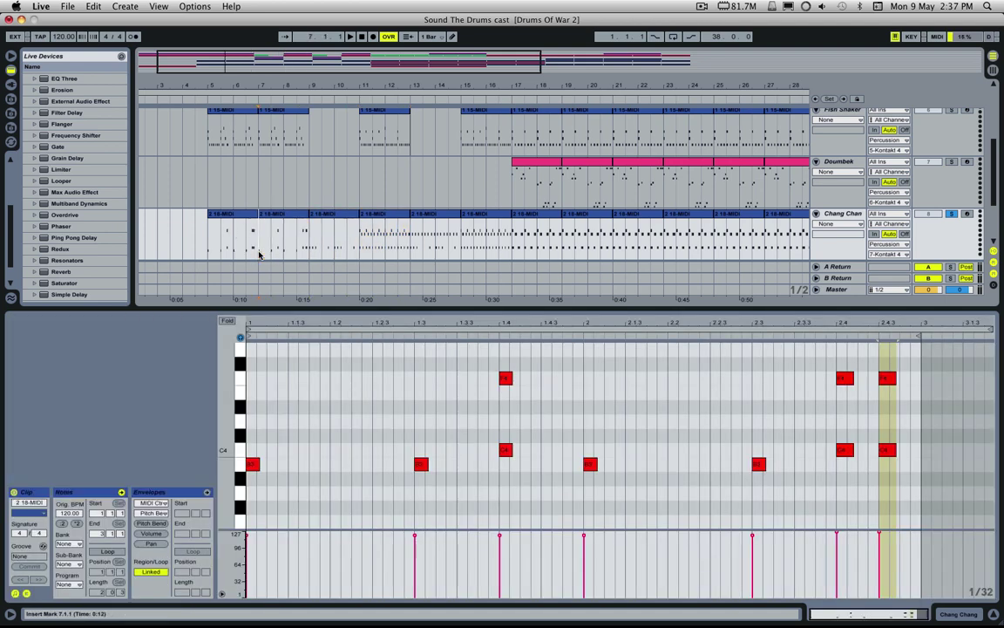
pyautogui.press('space')
pyautogui.press('Up')
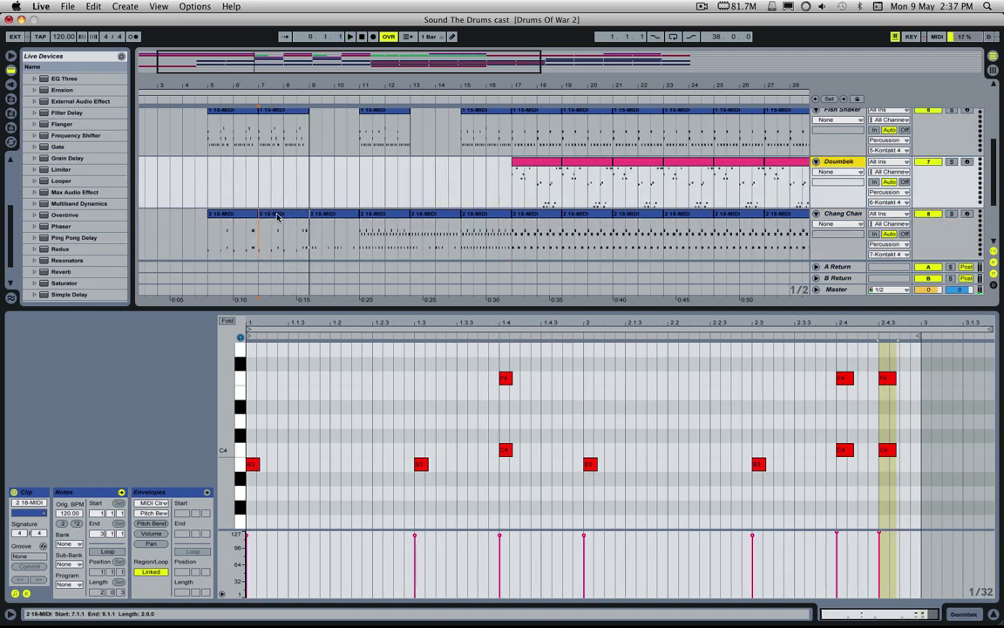
pyautogui.click(313, 237)
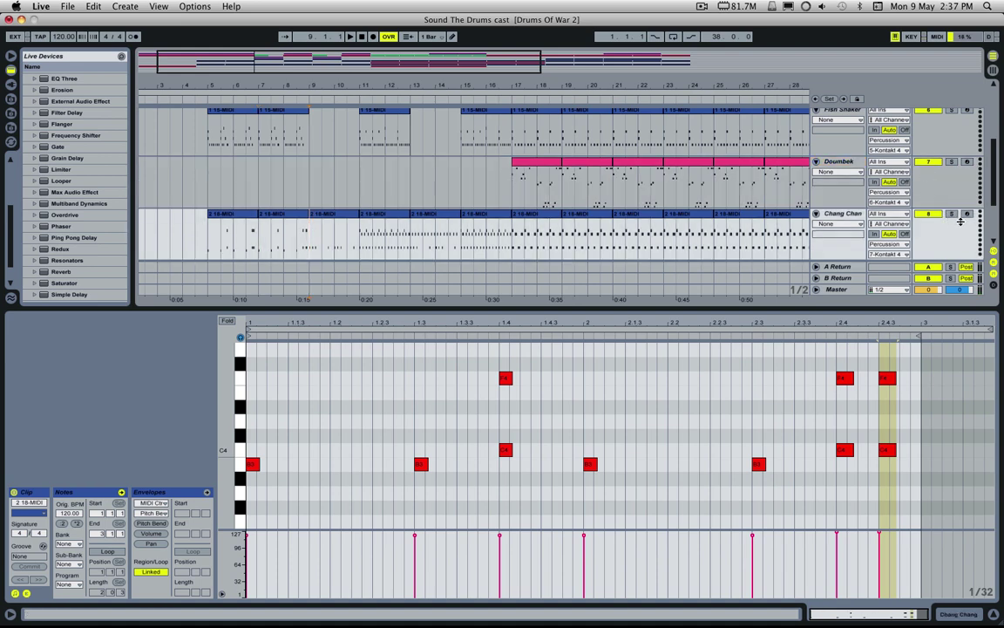
pyautogui.press('space')
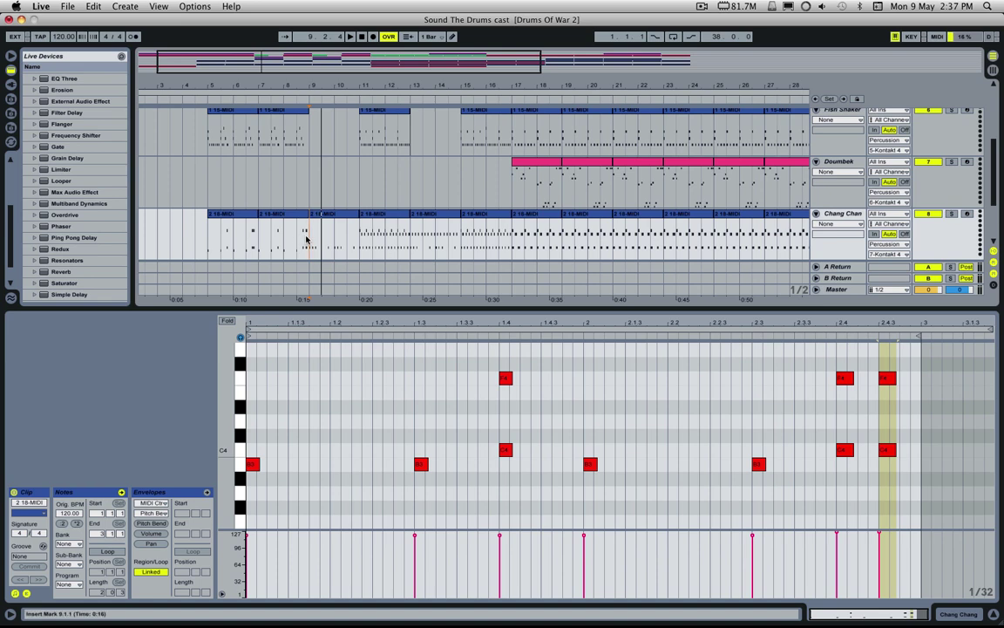
# Play the arrangement from bar 11 and solo Chang Chang during playback
pyautogui.click(361, 246)
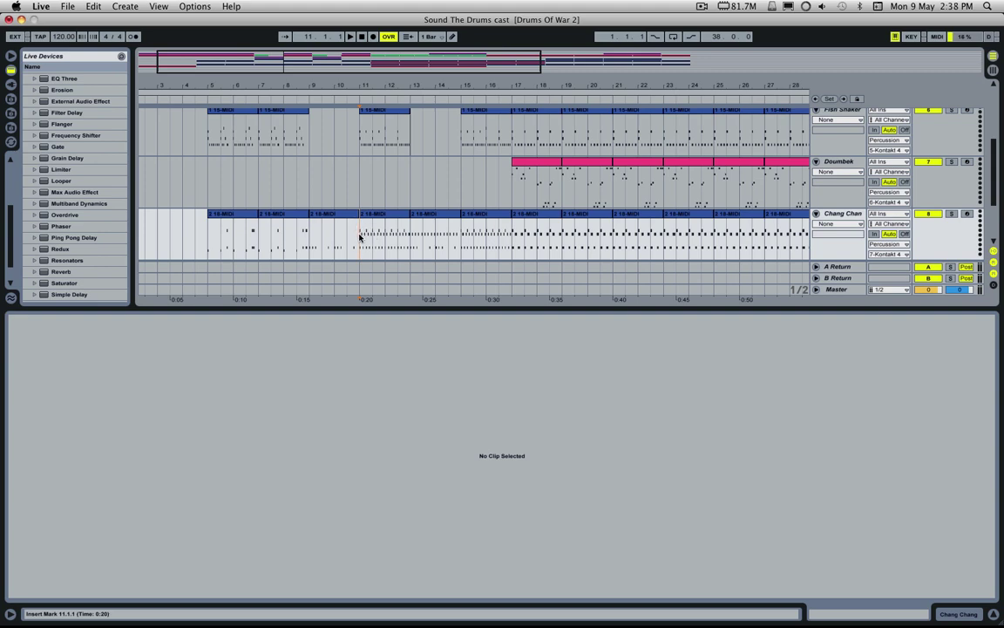
pyautogui.press('space')
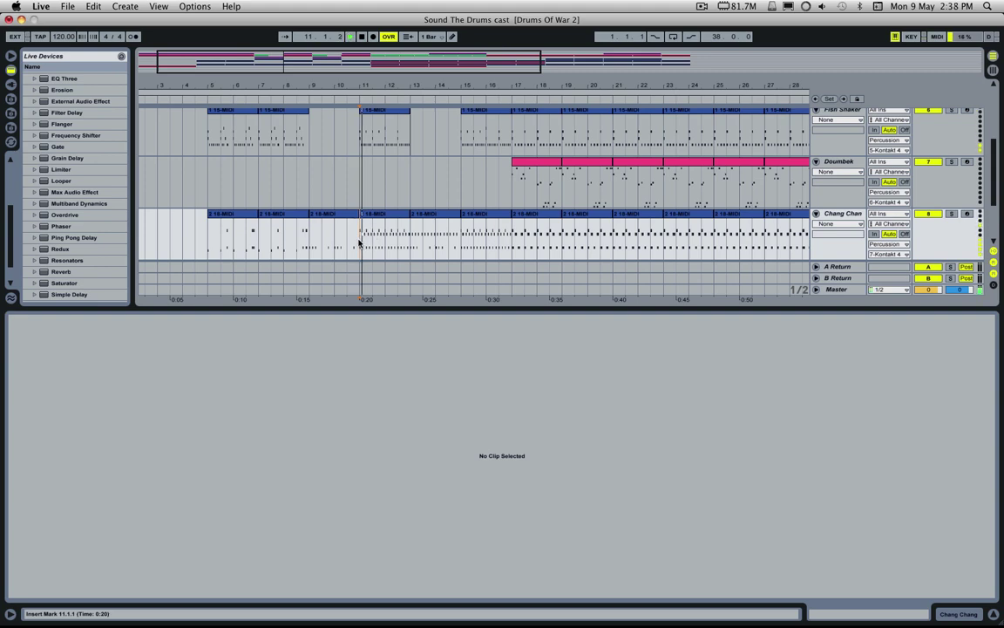
pyautogui.click(951, 214)
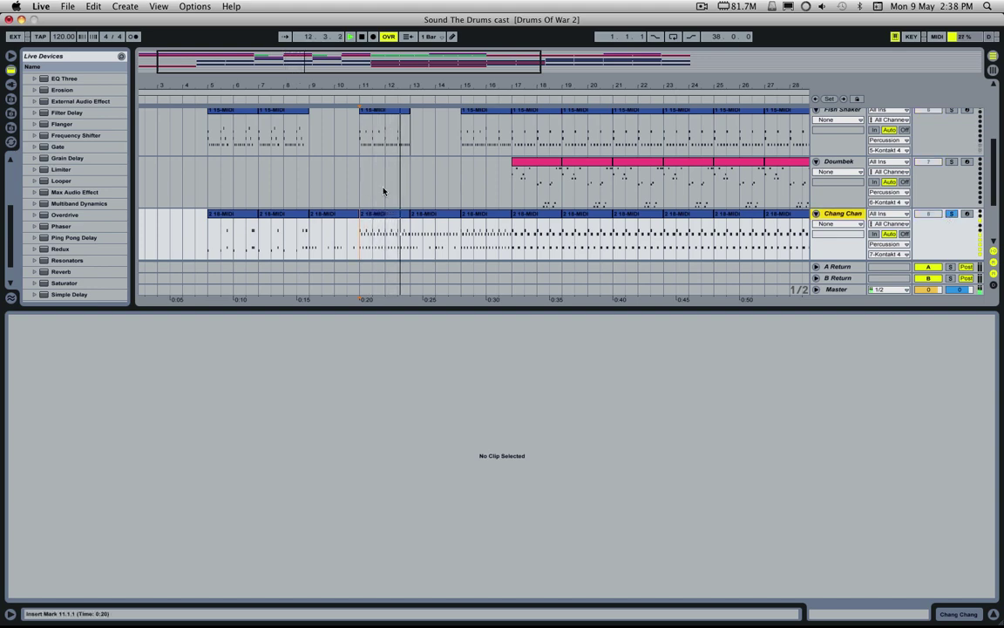
# Open the bar 11 Chang Chang clip in an enlarged note editor and play it soloed while examining its E4 and C4 hits
pyautogui.click(392, 213)
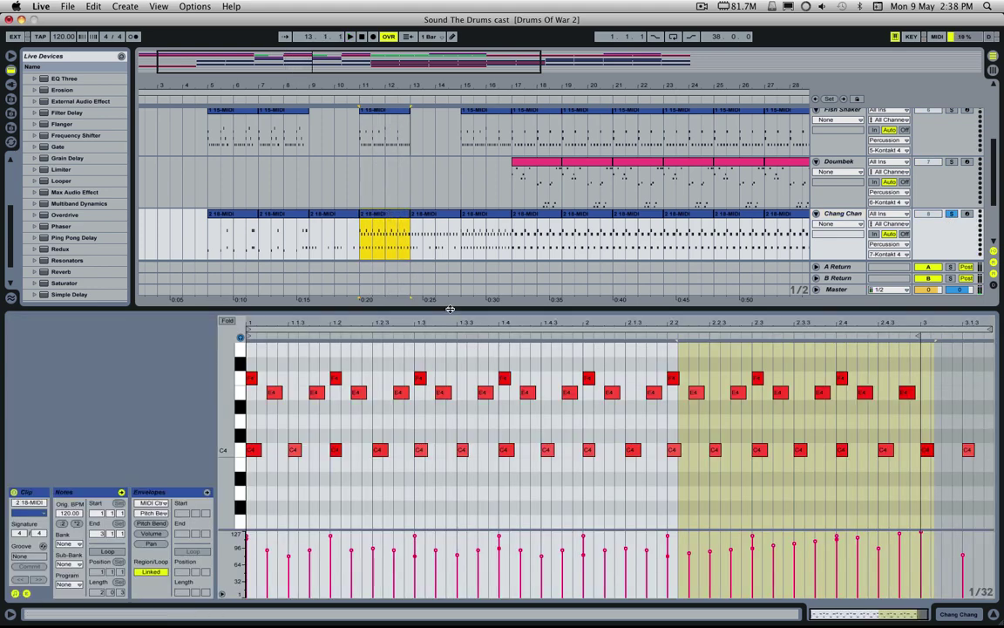
pyautogui.moveTo(450, 309); pyautogui.dragTo(449, 225)
pyautogui.click(408, 342)
pyautogui.click(272, 307)
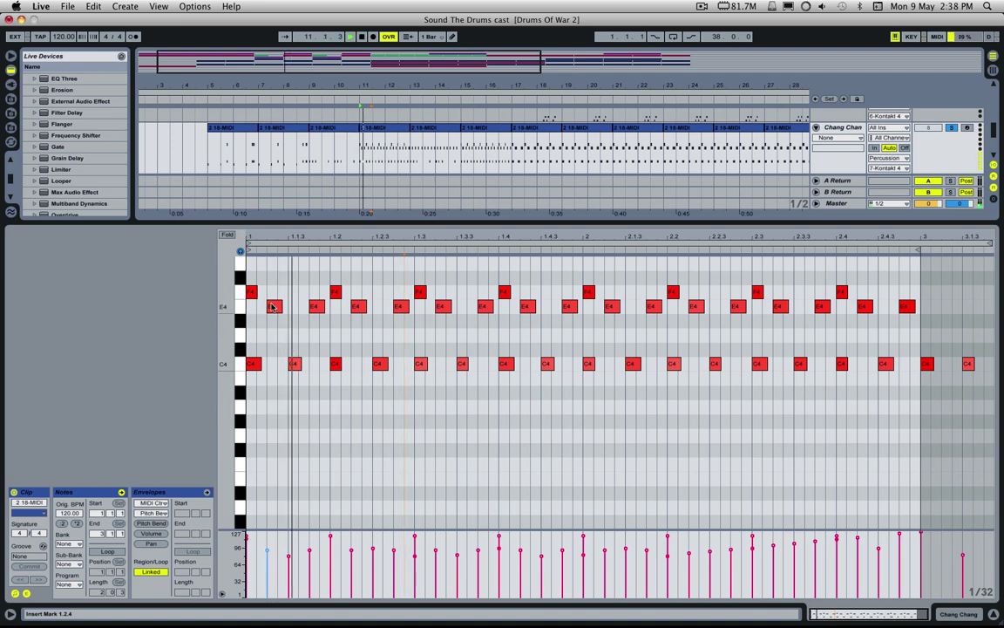
pyautogui.click(336, 363)
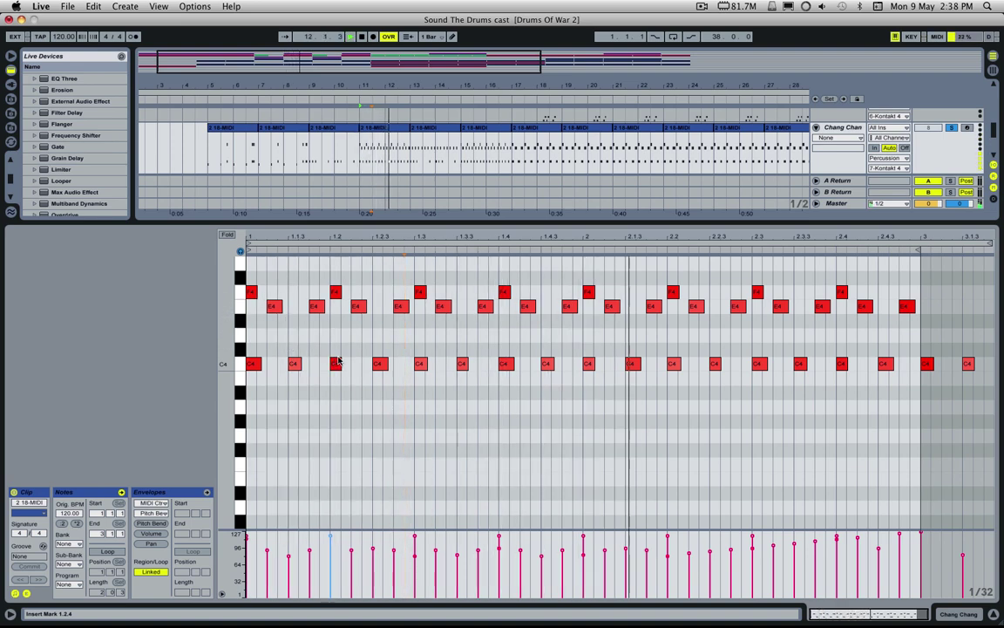
# Replay the soloed Chang Chang pattern from bar 11 to about bar 13 and restore more room for the arrangement tracks
pyautogui.moveTo(394, 225); pyautogui.dragTo(386, 289)
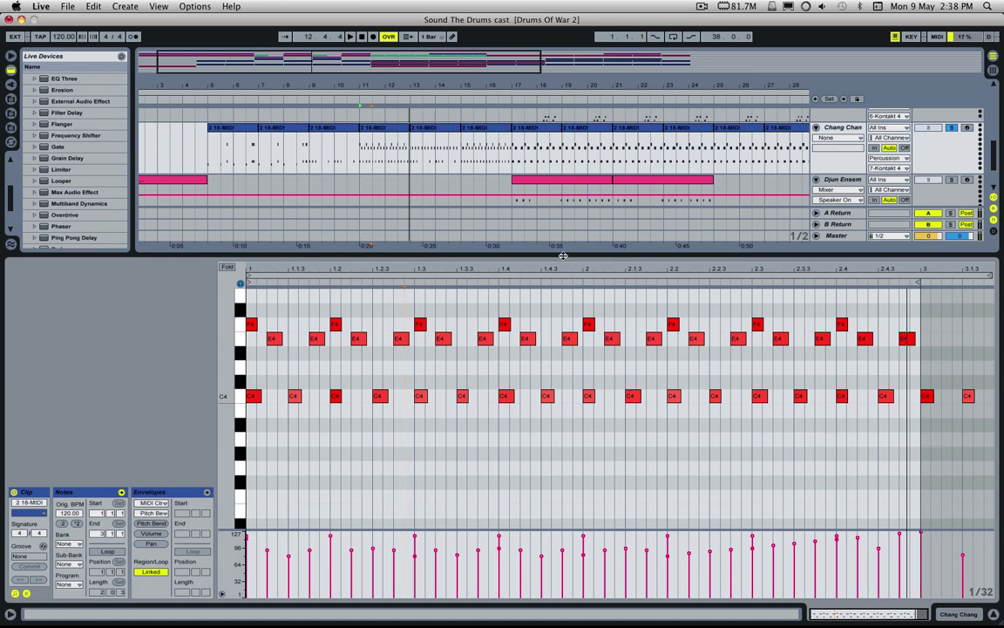
pyautogui.press('space')
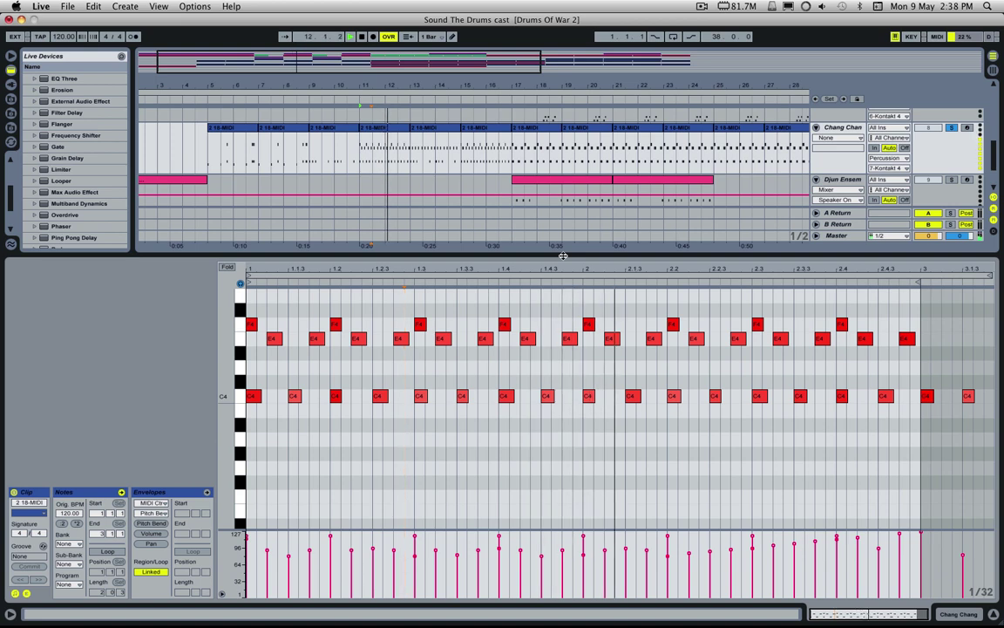
pyautogui.press('space')
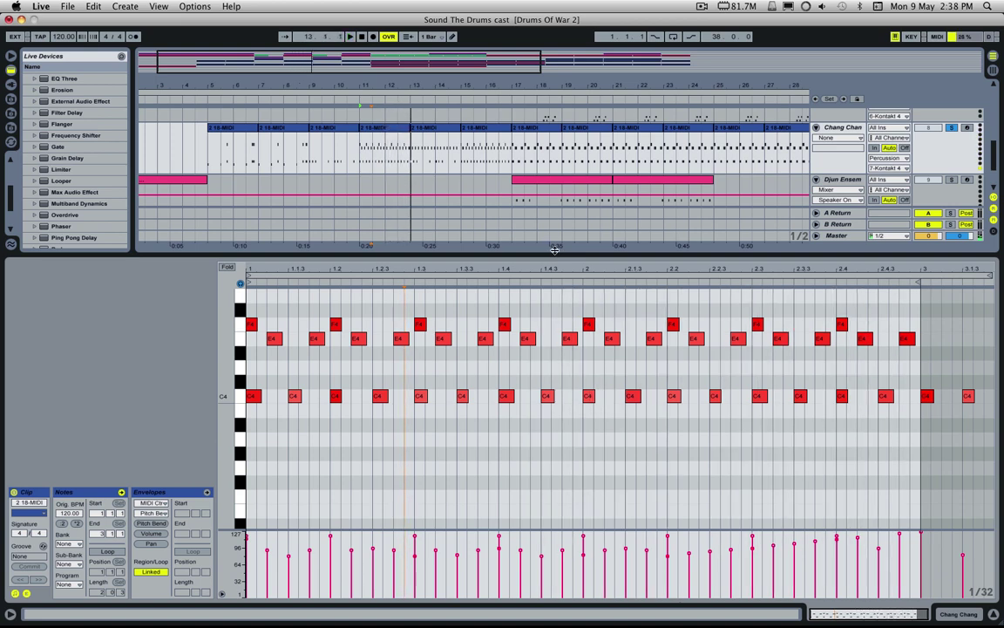
pyautogui.moveTo(540, 253); pyautogui.dragTo(541, 340)
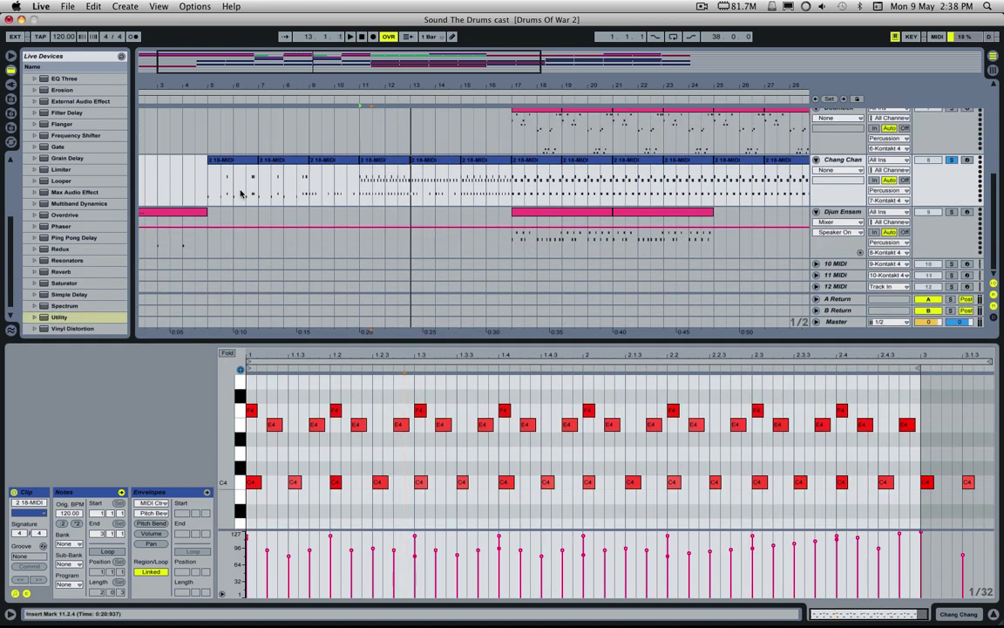
# Solo Fish Shaker in place of Chang Chang, open its bar 11 clip, and play the pattern on its own
pyautogui.moveTo(253, 191); pyautogui.dragTo(394, 260)
pyautogui.scroll(-1, 395, 154)
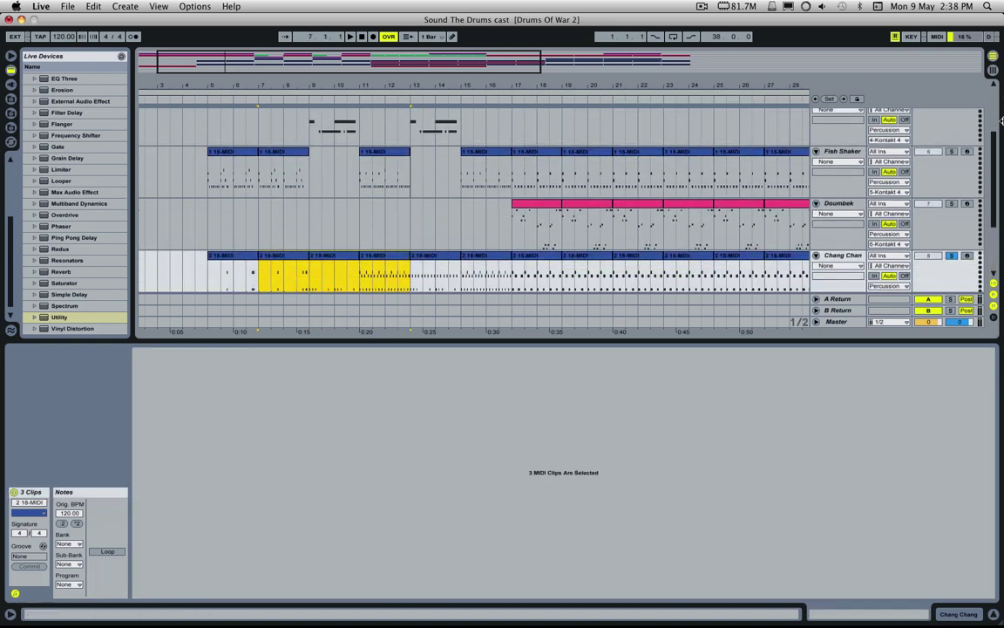
pyautogui.click(956, 166)
pyautogui.click(380, 155)
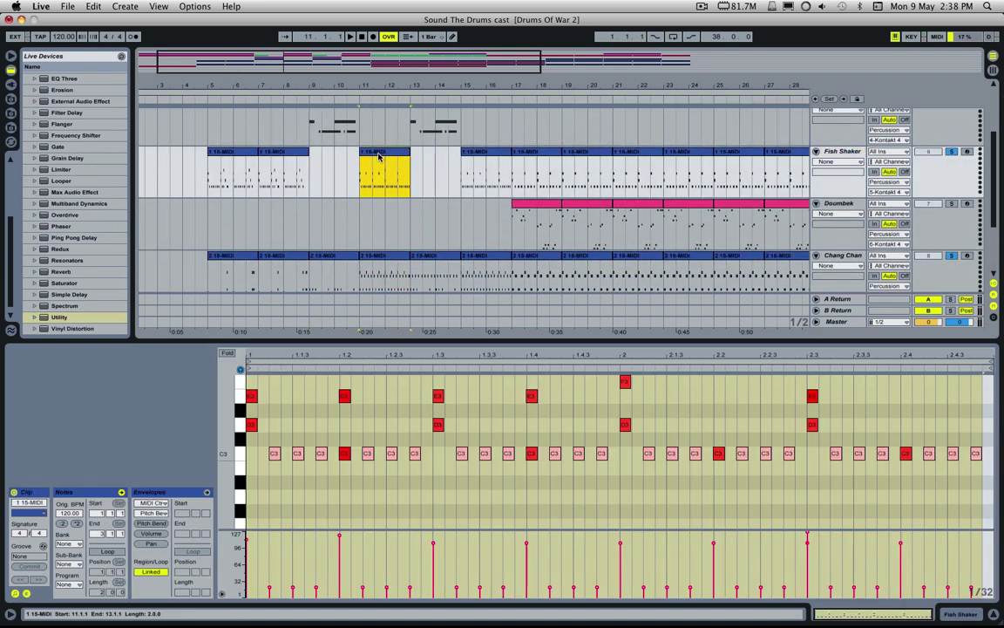
pyautogui.press('space')
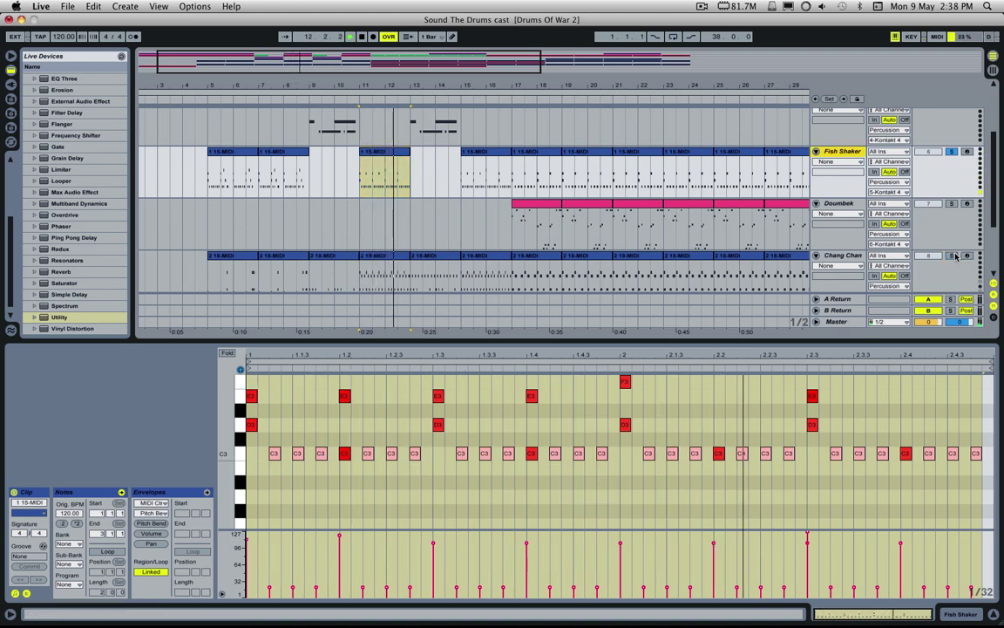
pyautogui.press('space')
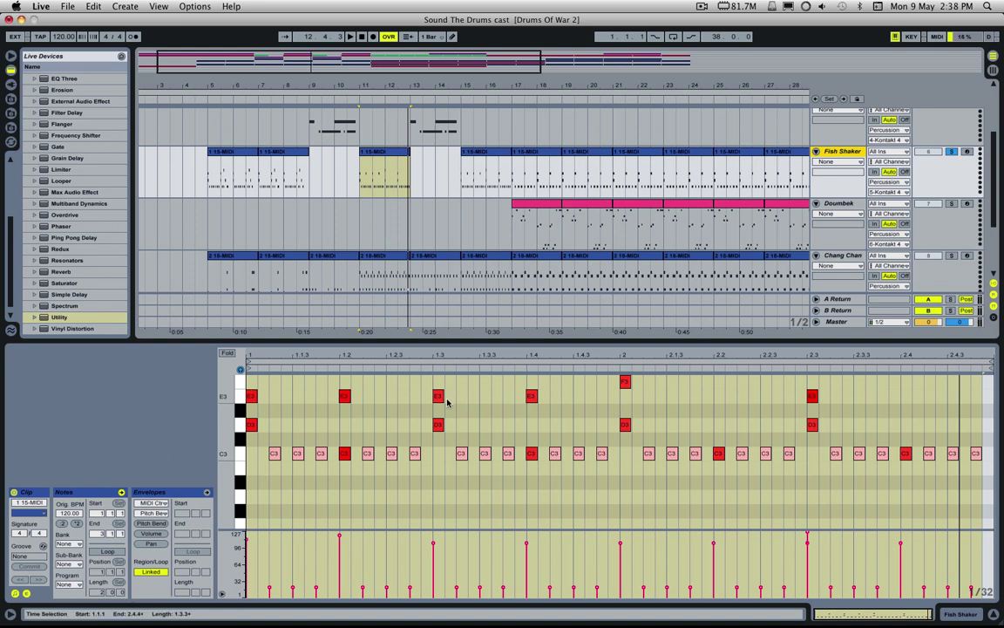
pyautogui.press('space')
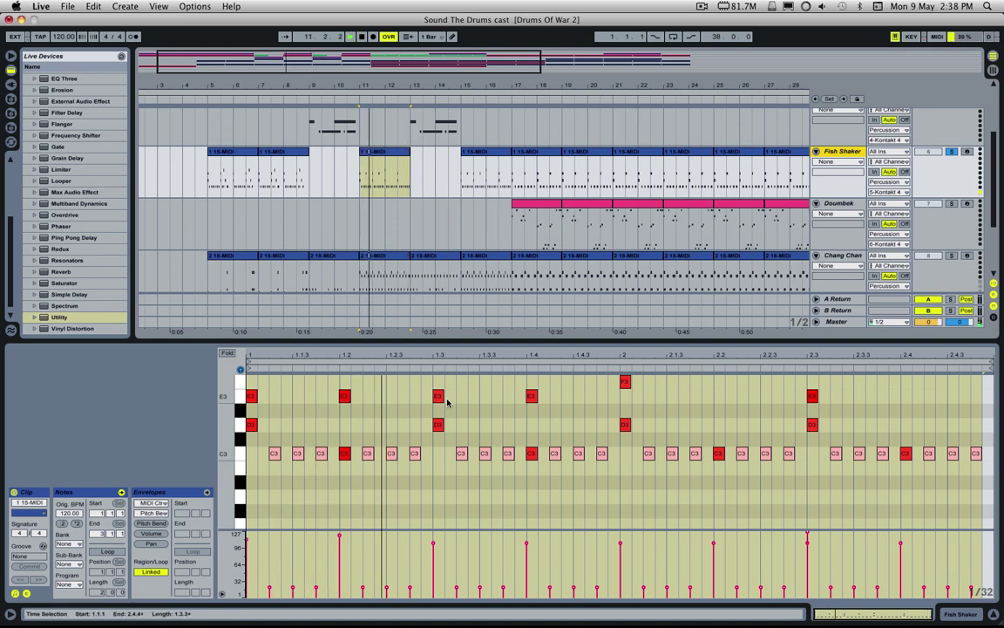
pyautogui.press('space')
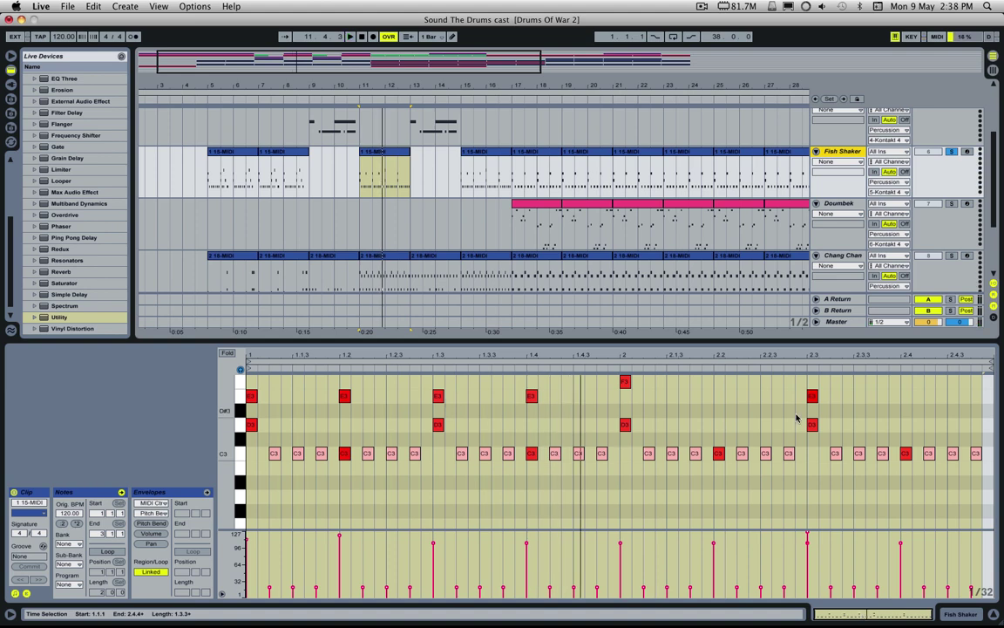
# Solo Chang Chang alongside Fish Shaker and play both patterns together from bar 11
pyautogui.press('space')
pyautogui.click(951, 256)
pyautogui.press('space')
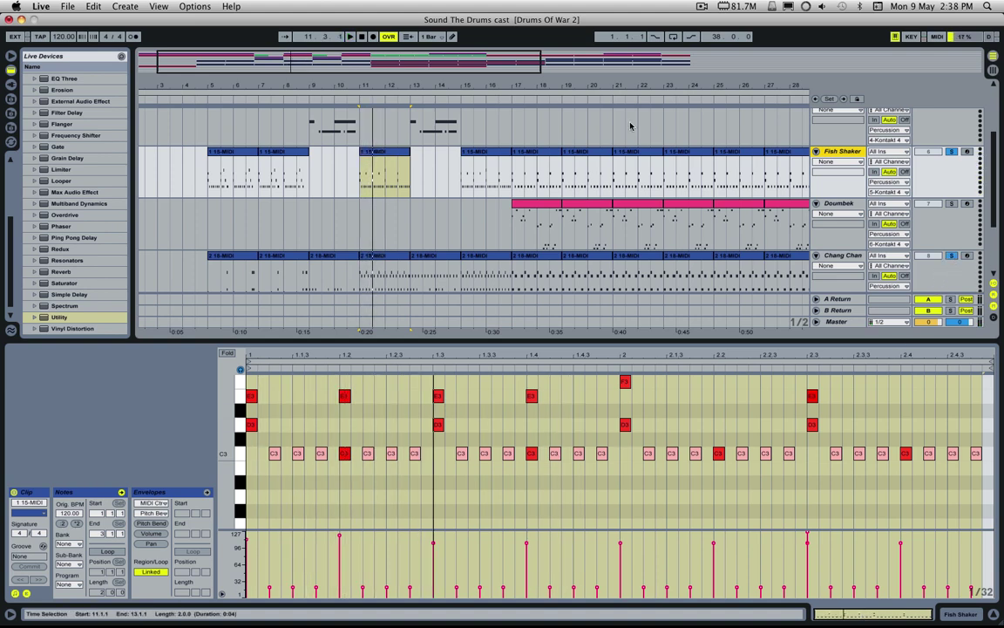
# In the bar 11 Chang Chang clip, raise all F4 notes to velocity 127, listen with Fish Shaker, and lower them slightly again
pyautogui.click(381, 270)
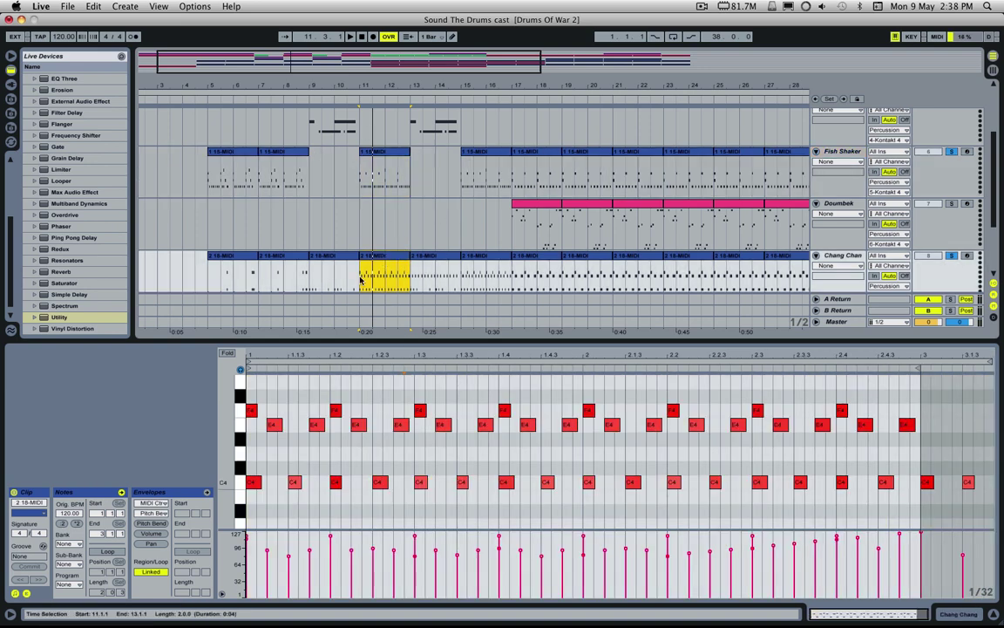
pyautogui.click(328, 492)
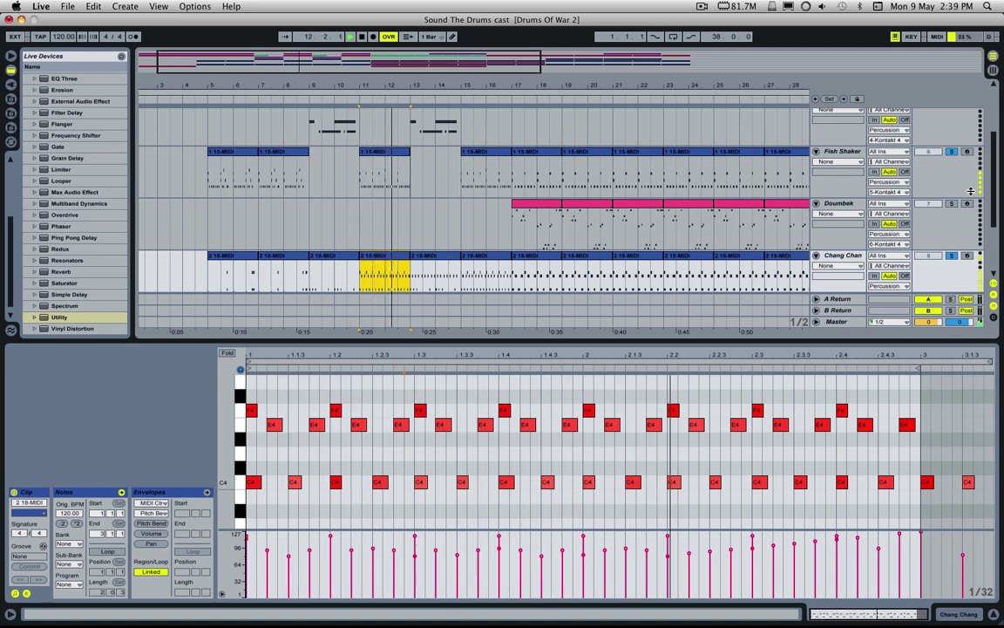
pyautogui.moveTo(869, 375); pyautogui.dragTo(208, 416)
pyautogui.click(331, 537)
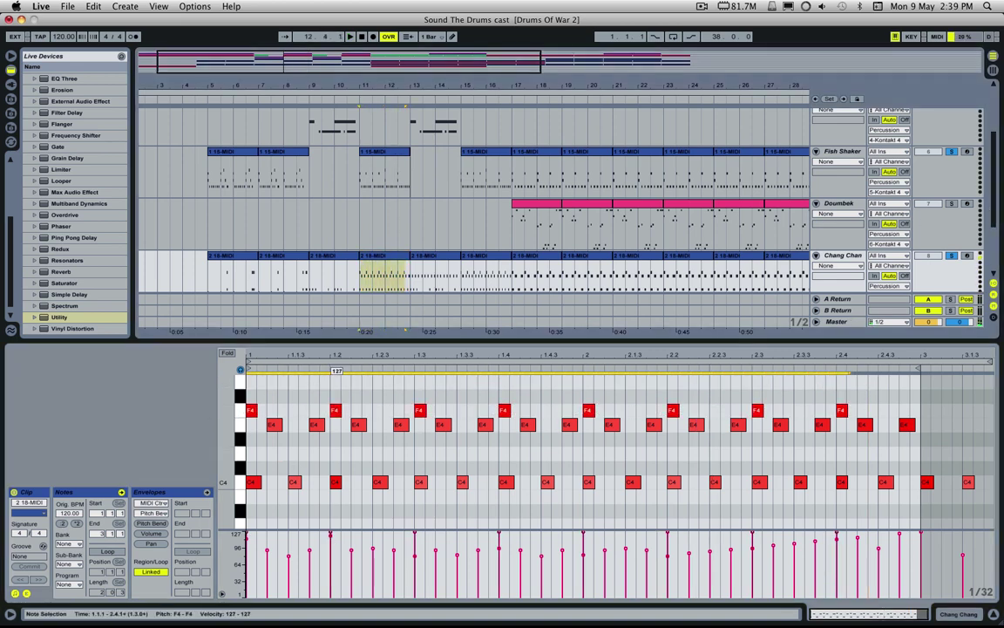
pyautogui.press('space')
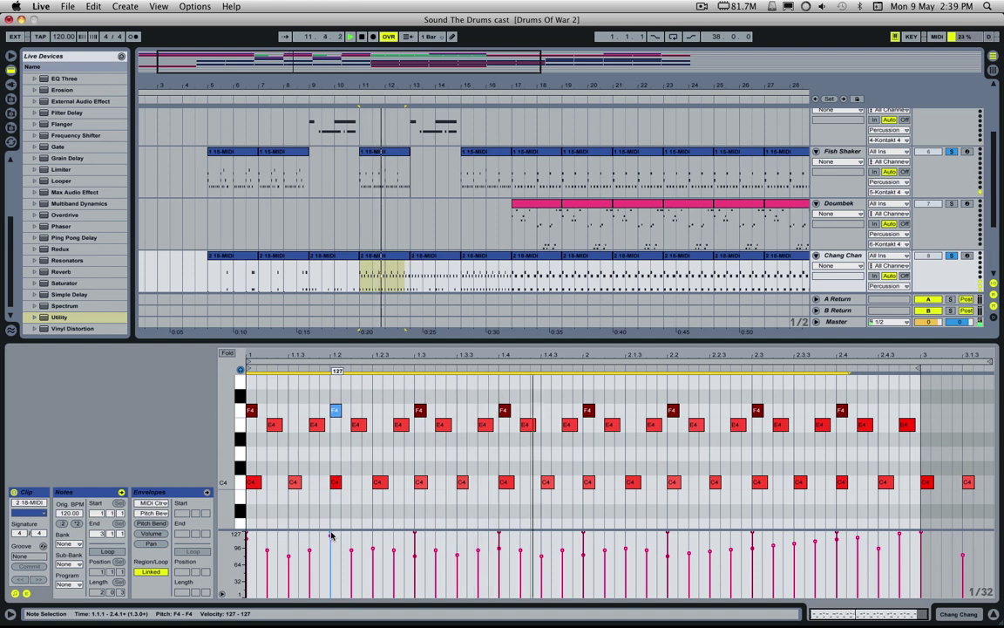
pyautogui.moveTo(332, 533); pyautogui.dragTo(331, 539)
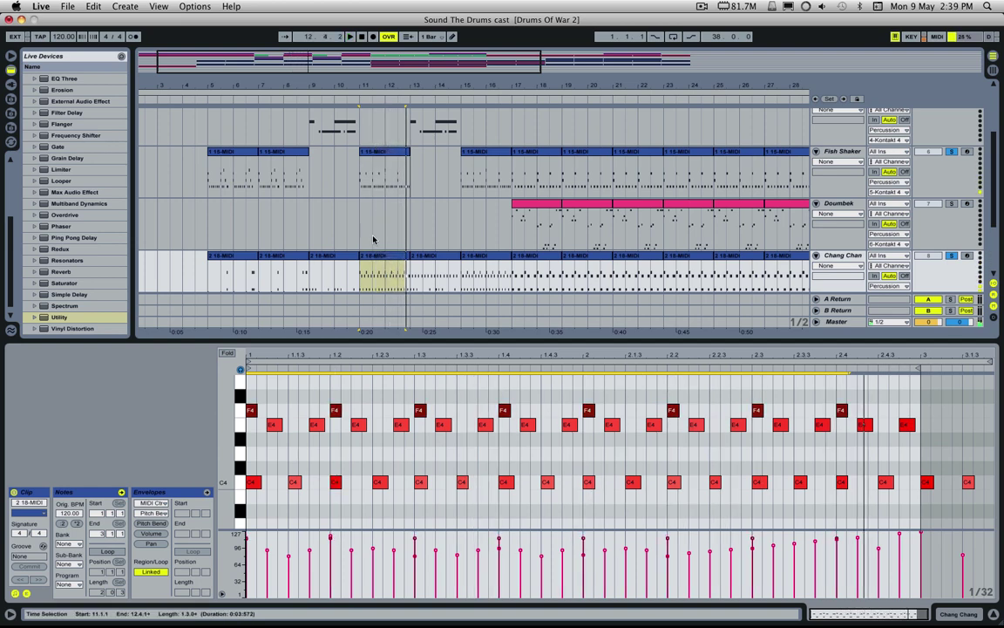
# Turn off the Fish Shaker solo and play the bar 11 Chang Chang clip alone
pyautogui.click(954, 152)
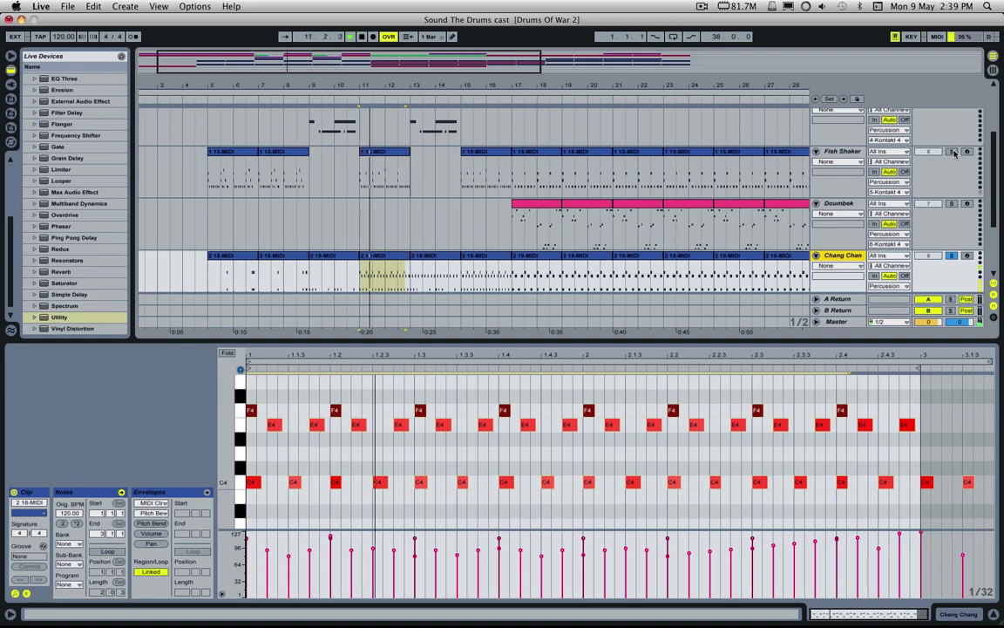
pyautogui.press('space')
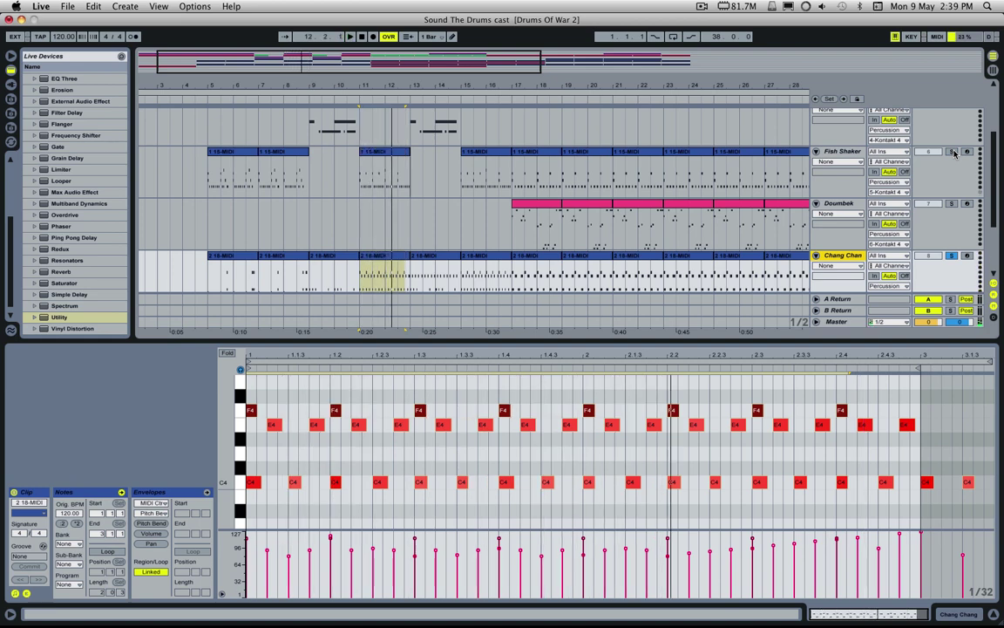
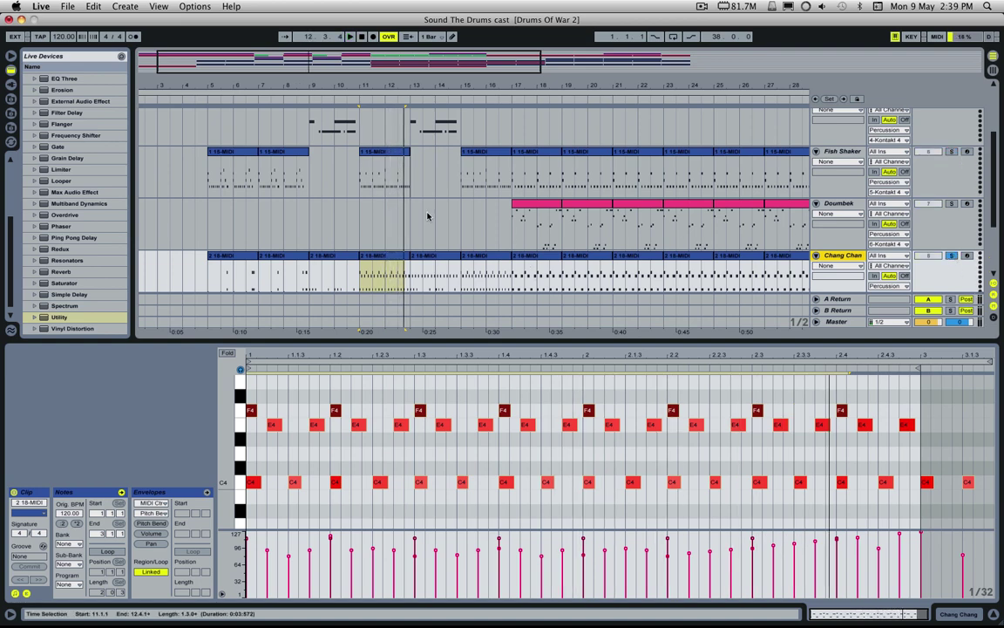
pyautogui.click(369, 257)
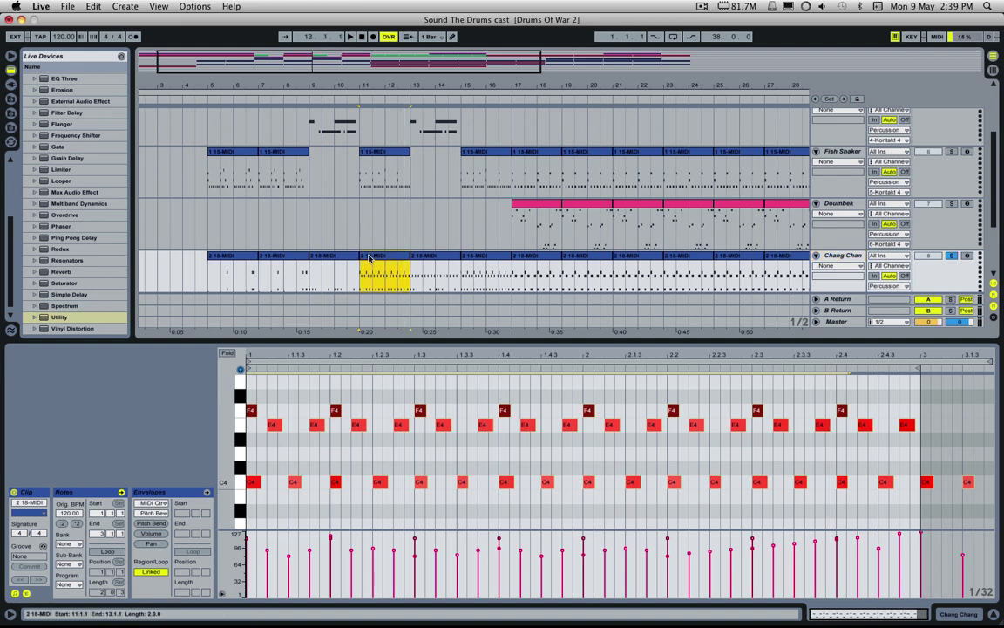
pyautogui.press('space')
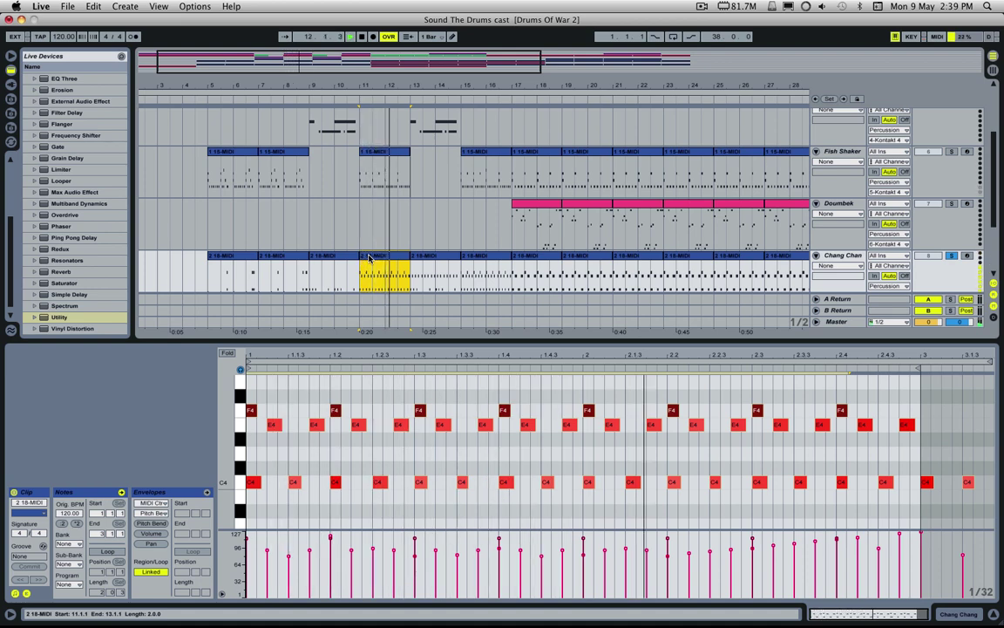
pyautogui.press('space')
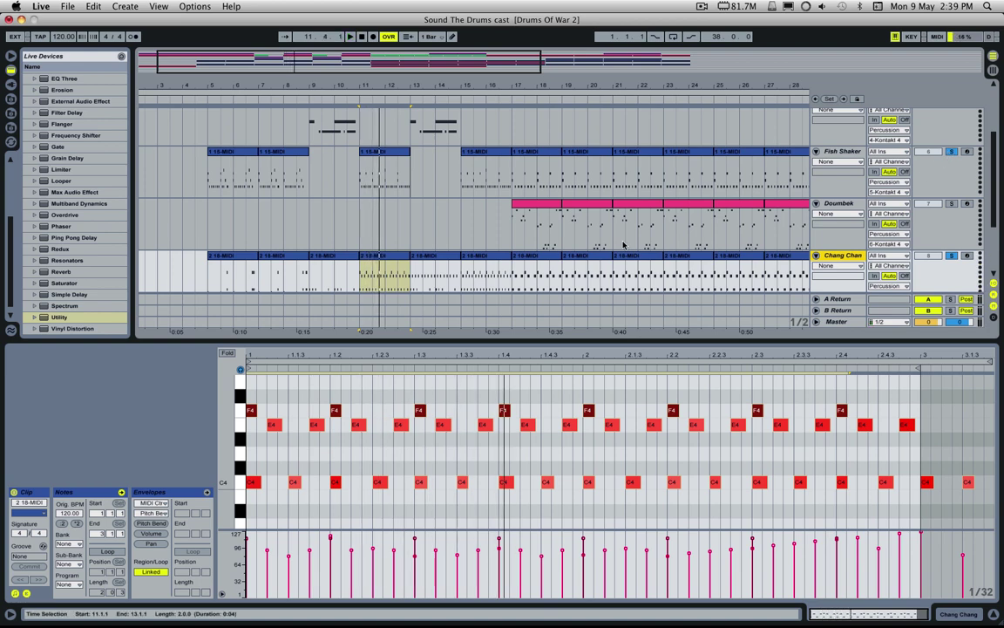
# Open the bar 11 Fish Shaker clip, examine its accent notes at 1.4, 2 and 2.3, and play it together with Chang Chang
pyautogui.click(367, 154)
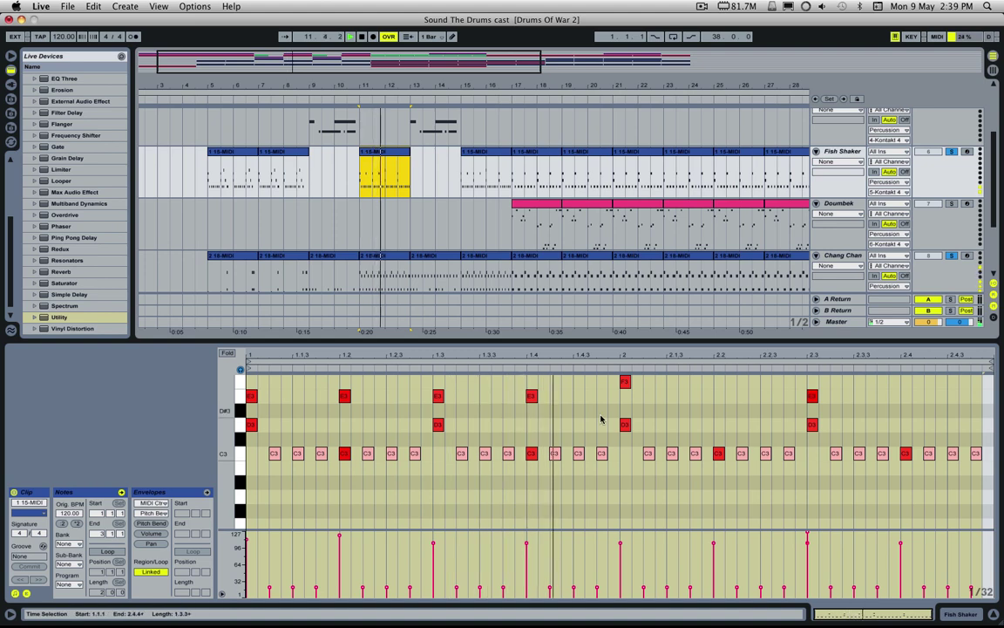
pyautogui.scroll(3, 595, 443)
pyautogui.press('space')
pyautogui.moveTo(862, 429); pyautogui.dragTo(807, 475)
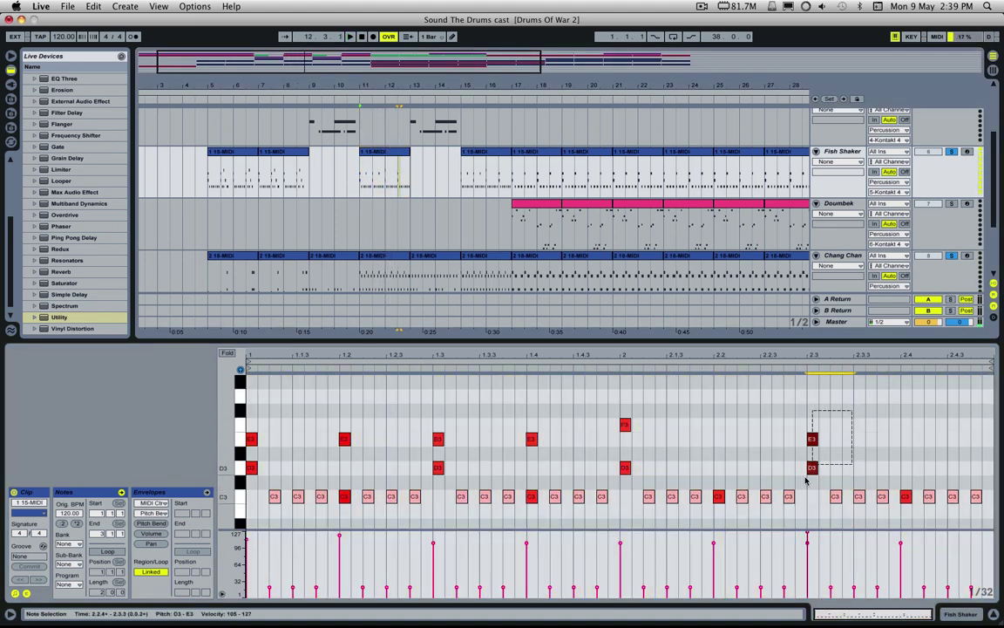
pyautogui.moveTo(624, 392); pyautogui.dragTo(631, 476)
pyautogui.moveTo(530, 397); pyautogui.dragTo(534, 502)
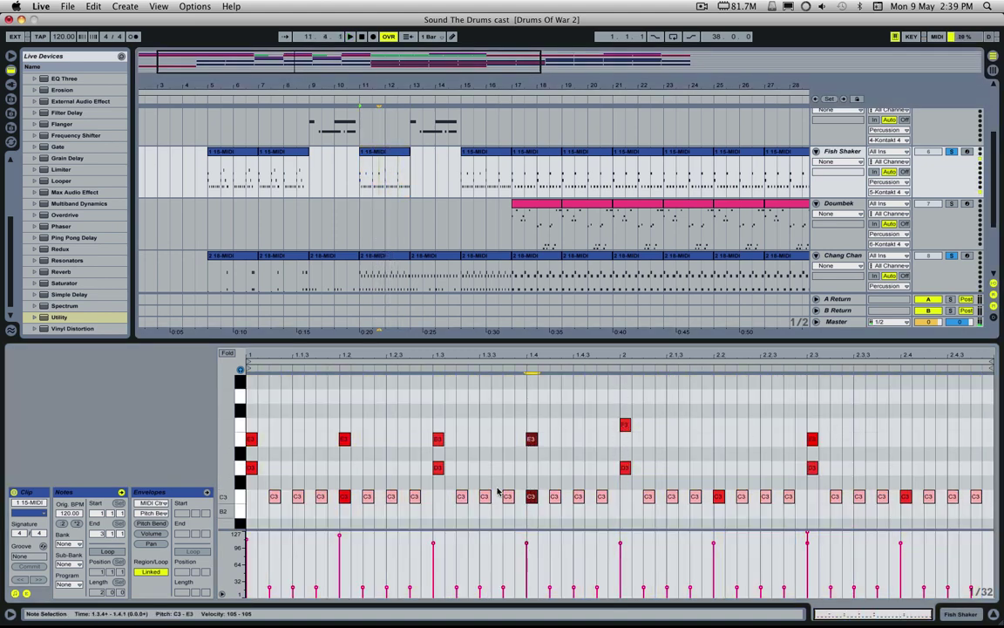
pyautogui.press('space')
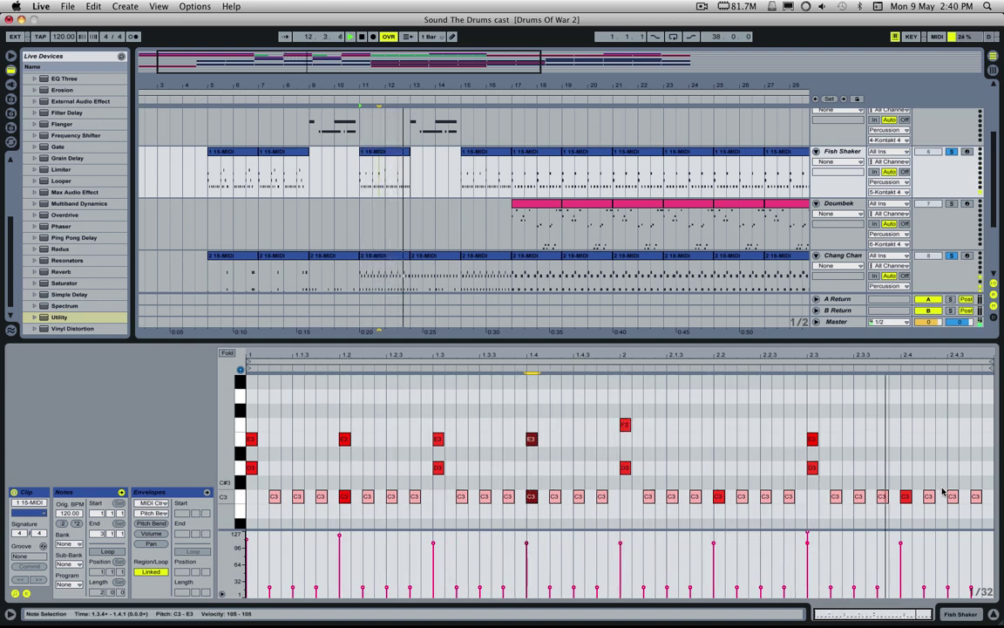
# Turn off the Fish Shaker and Chang Chang solos, solo Daiko, and open its bar 11 clip in an enlarged note editor
pyautogui.click(953, 152)
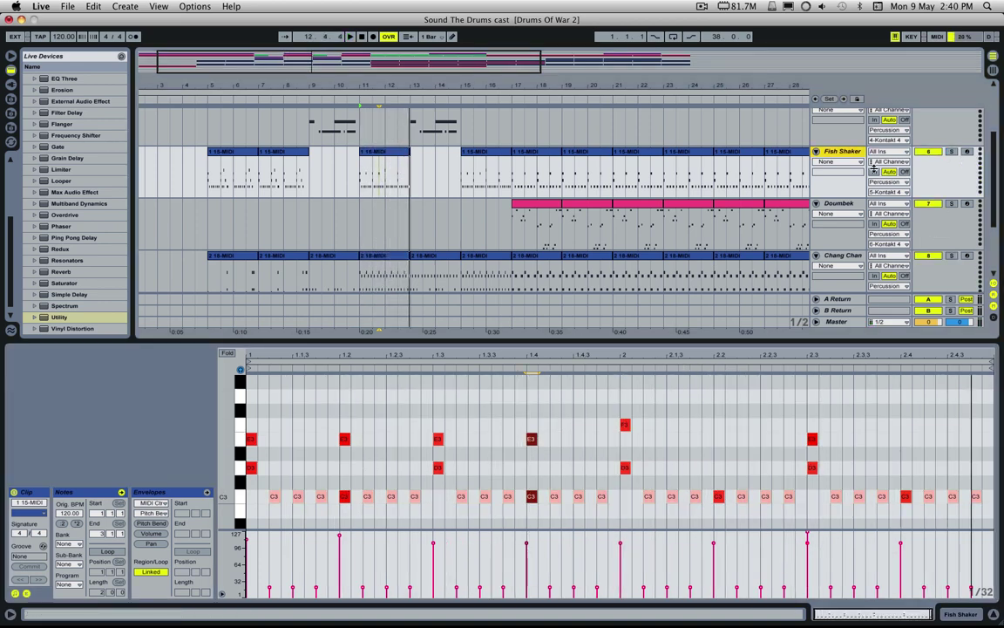
pyautogui.scroll(3, 875, 170)
pyautogui.click(950, 127)
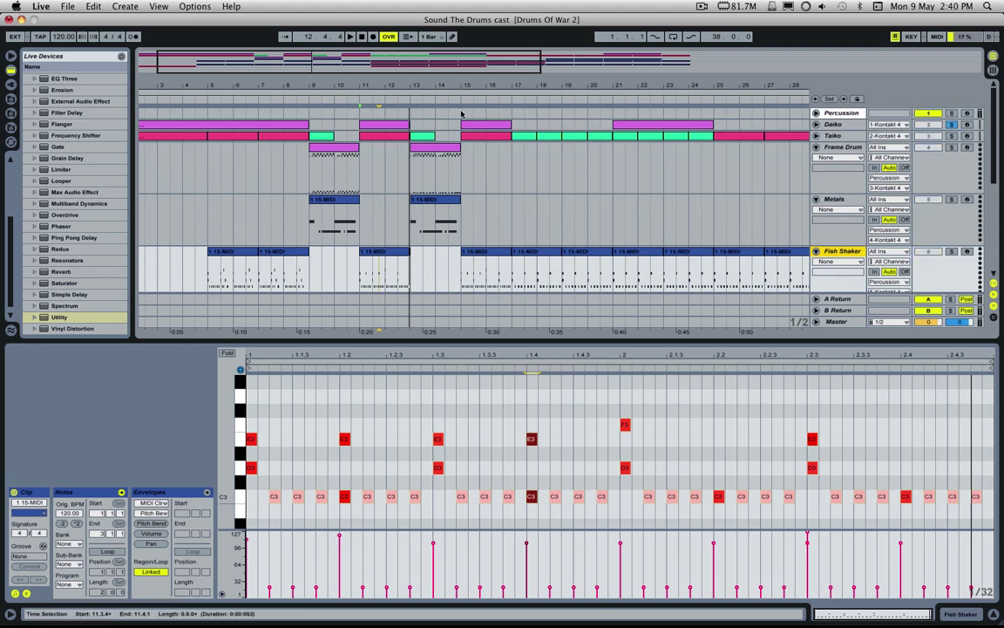
pyautogui.doubleClick(380, 126)
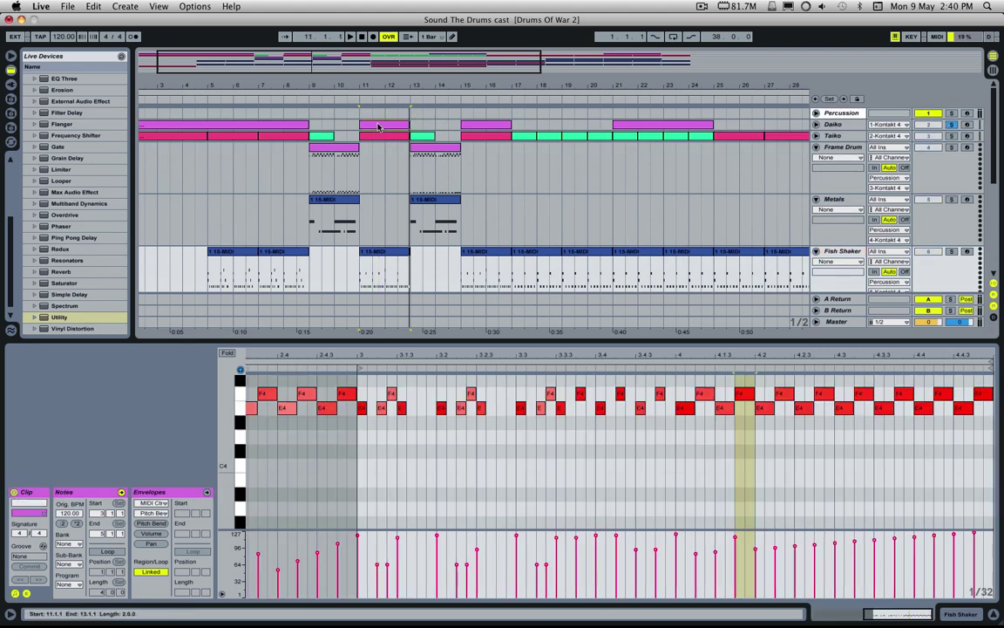
pyautogui.click(833, 137)
pyautogui.click(896, 112)
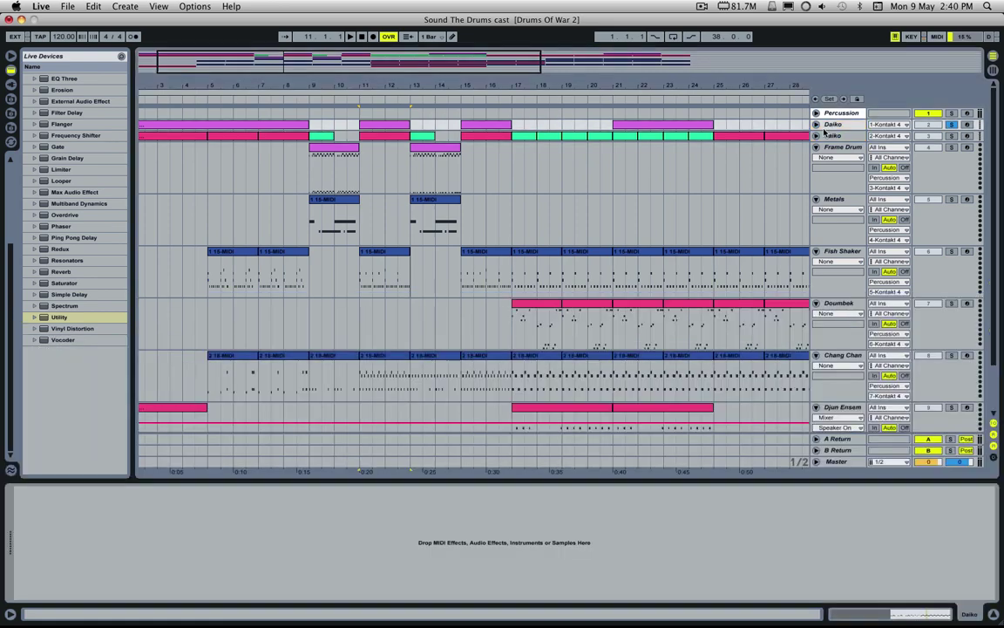
pyautogui.doubleClick(398, 126)
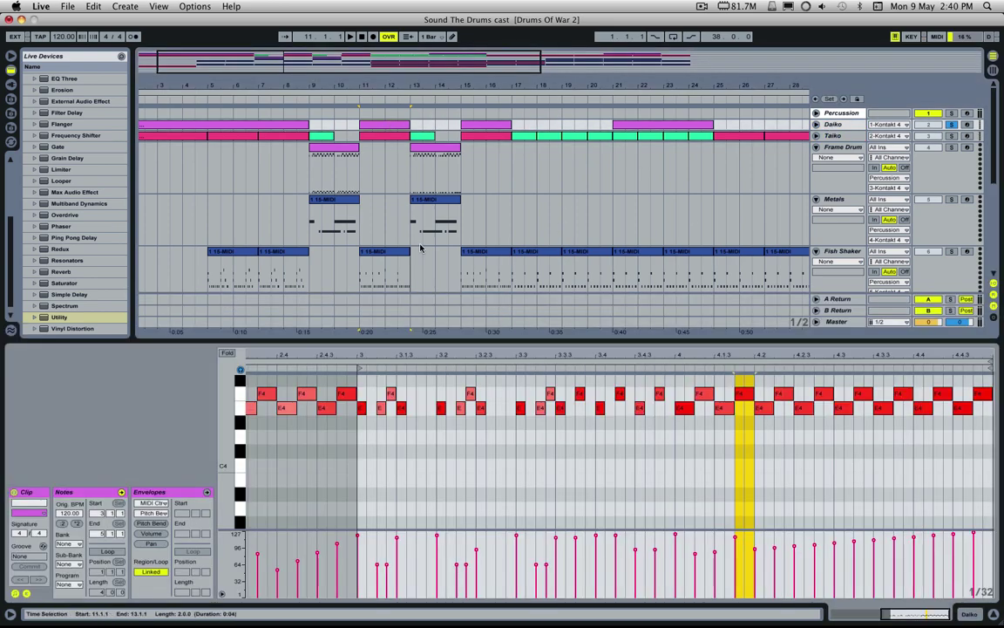
pyautogui.moveTo(427, 335); pyautogui.dragTo(426, 246)
pyautogui.scroll(4, 572, 333)
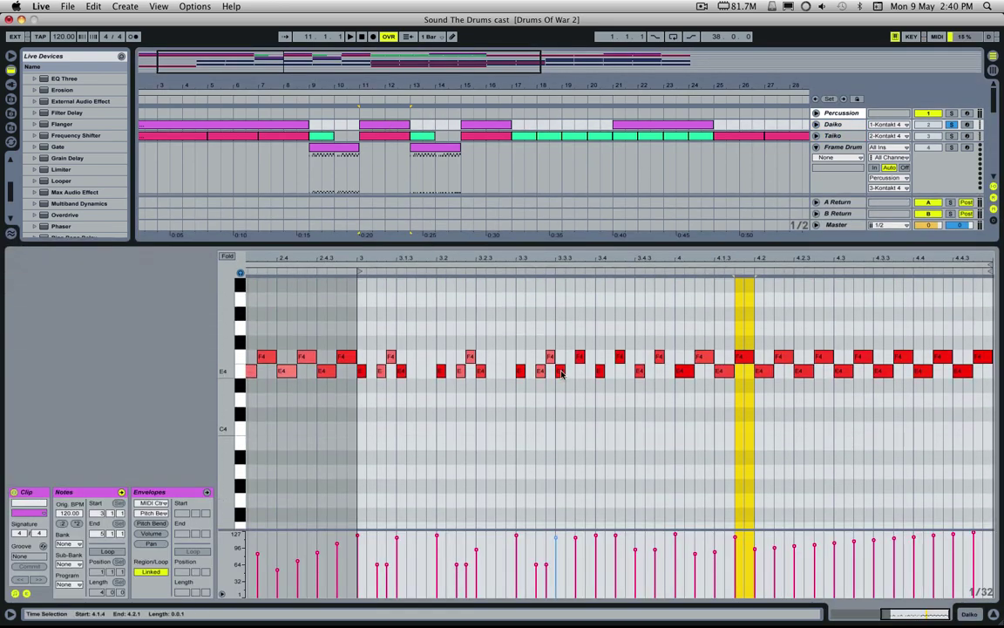
# Play the soloed bar 11 Daiko clip from its start at 3.1.1
pyautogui.moveTo(909, 614); pyautogui.dragTo(909, 618)
pyautogui.click(260, 426)
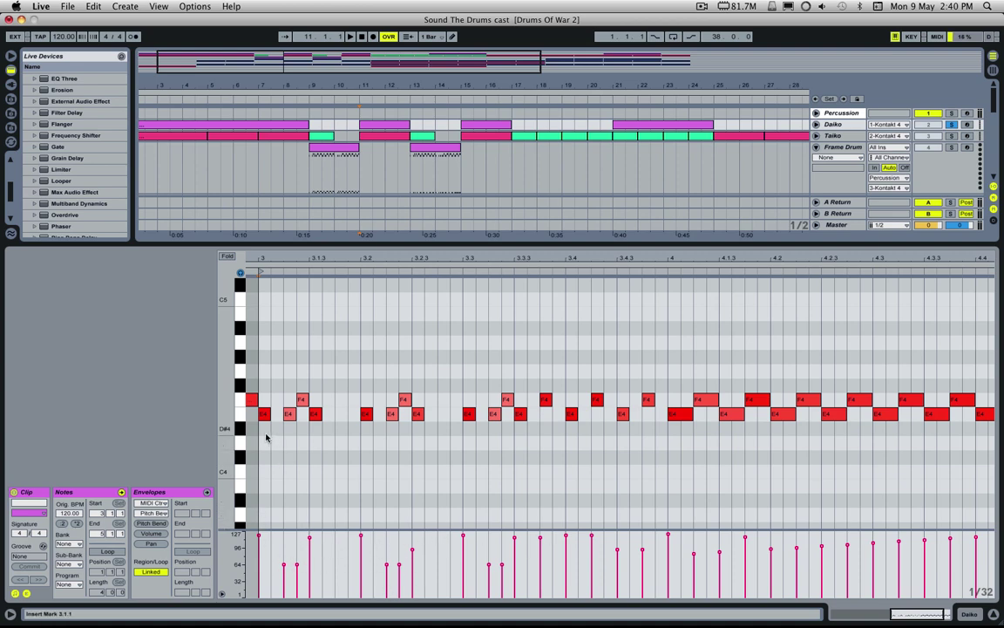
pyautogui.press('space')
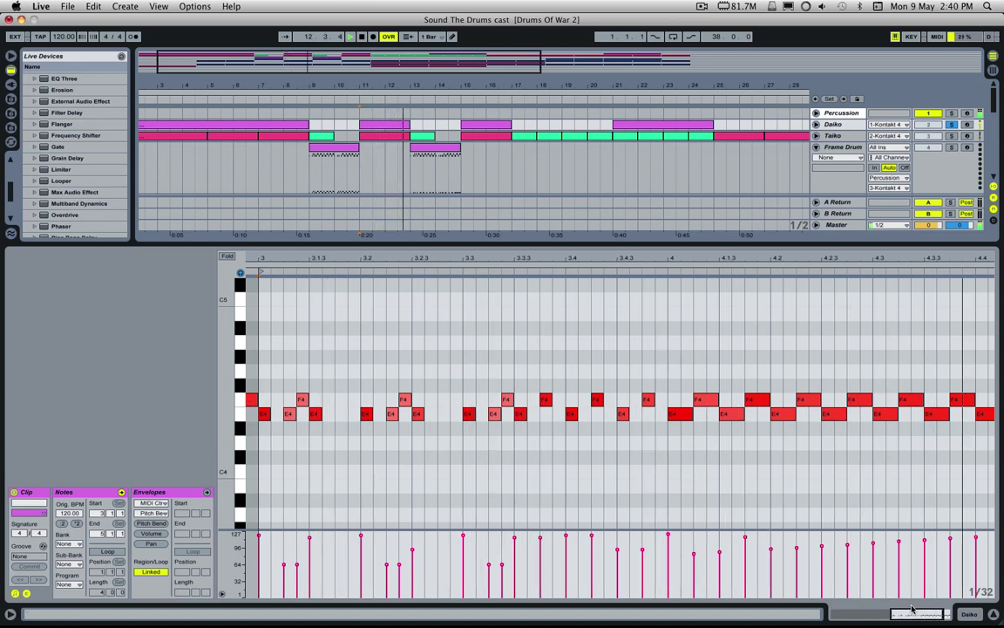
pyautogui.press('space')
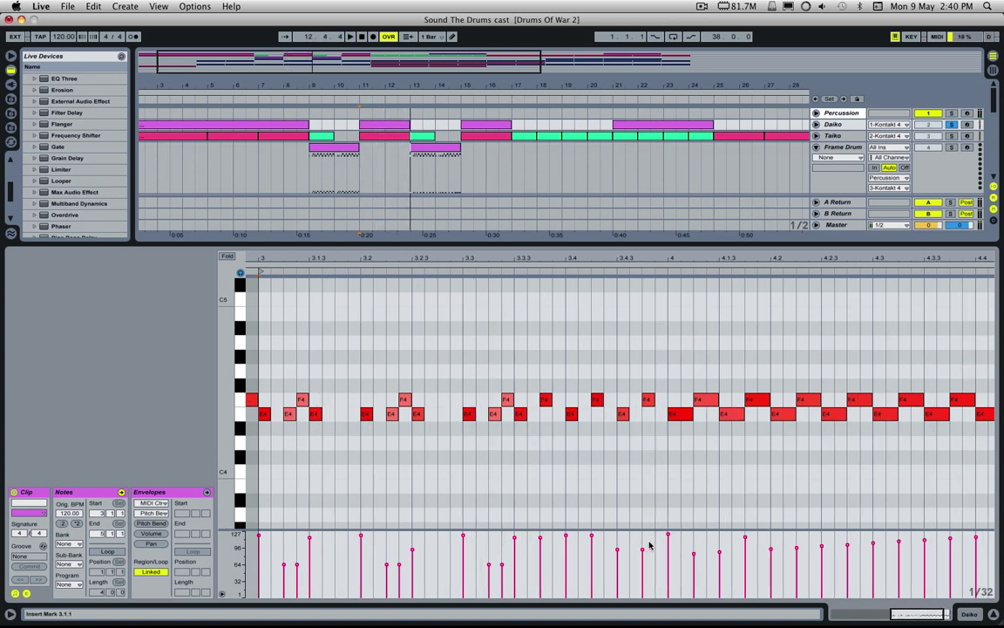
# Select the accented Daiko F4 note just before 4.2 and listen to the Daiko pattern again
pyautogui.click(669, 542)
pyautogui.click(746, 539)
pyautogui.press('space')
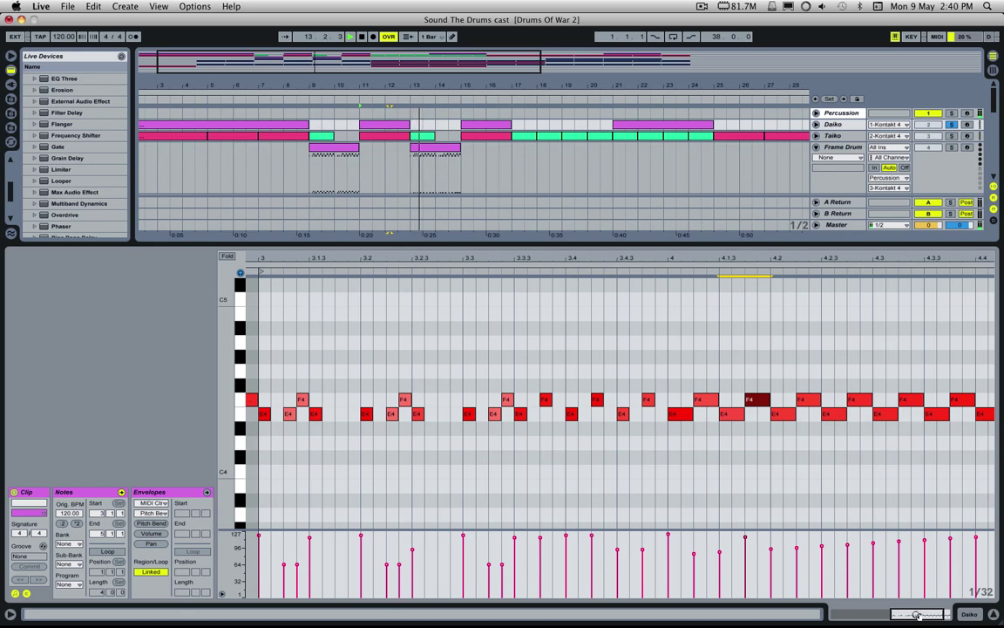
pyautogui.moveTo(917, 616); pyautogui.dragTo(916, 595)
pyautogui.press('space')
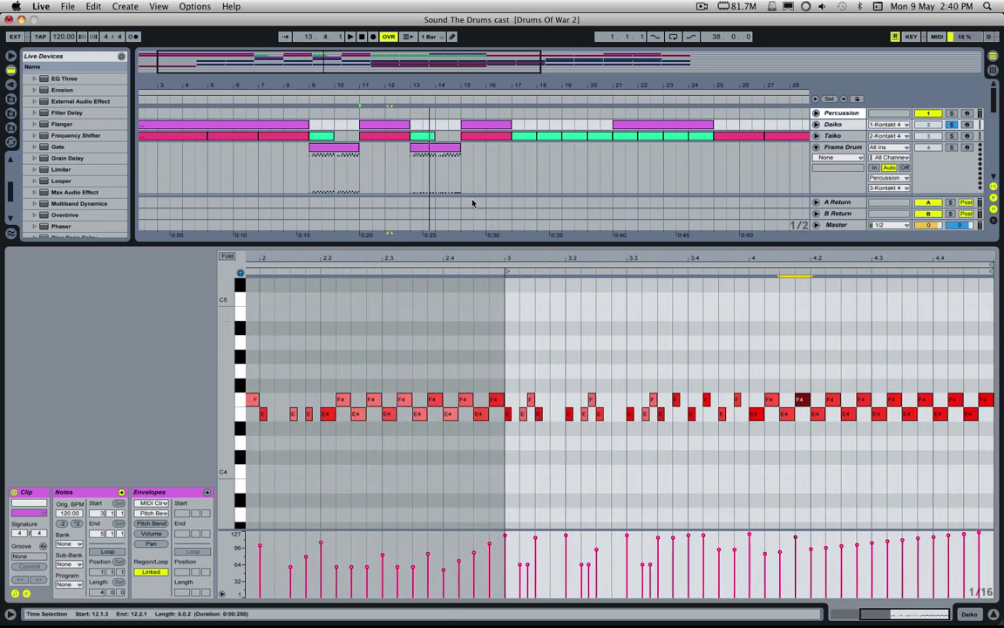
# Open the bar 11 Taiko clip, solo Taiko instead of Daiko, and play the clip from its start
pyautogui.click(384, 135)
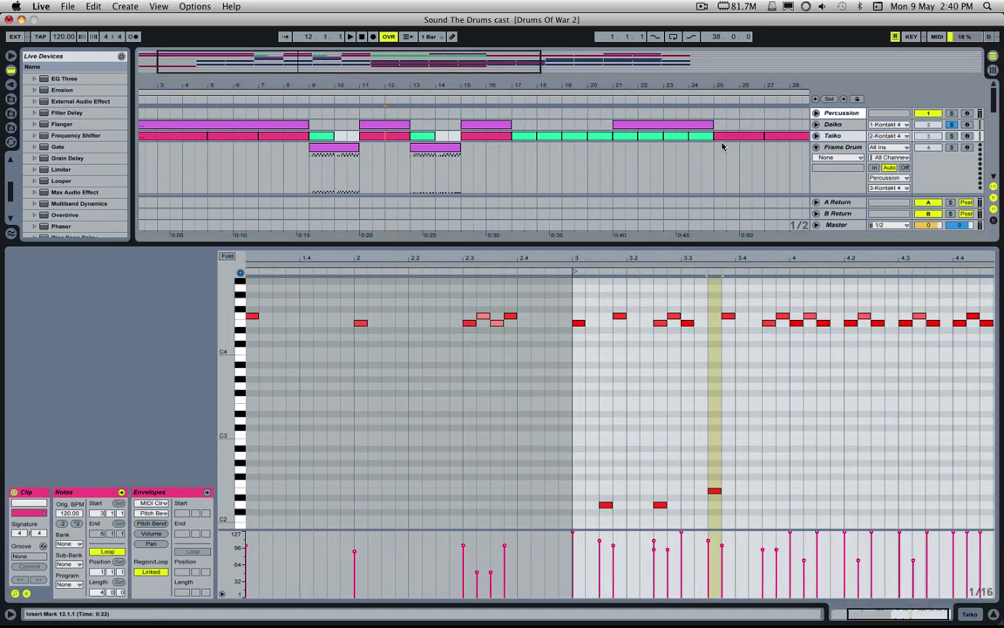
pyautogui.click(950, 129)
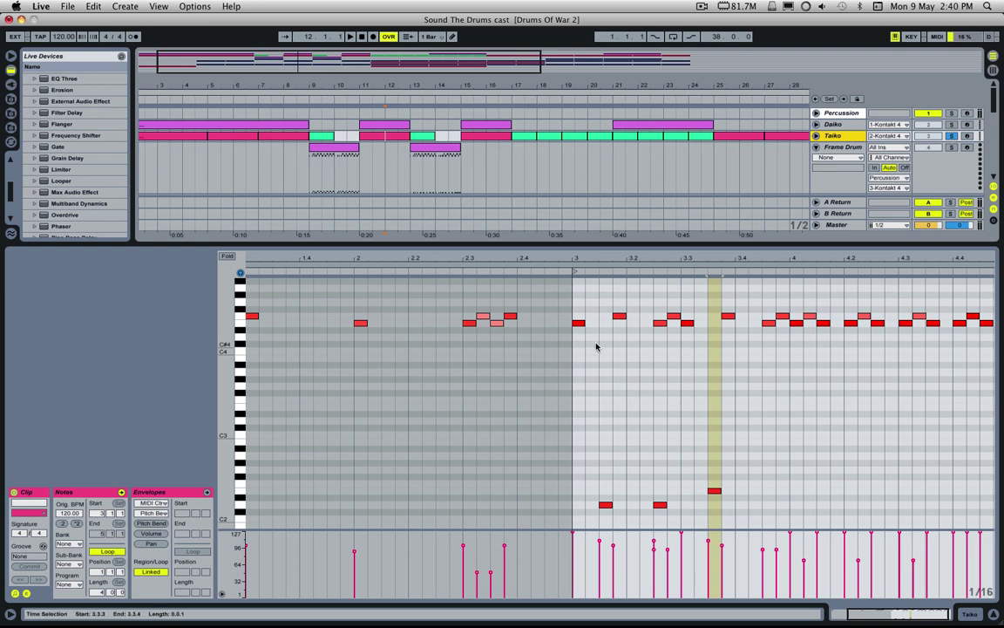
pyautogui.moveTo(898, 612); pyautogui.dragTo(901, 613)
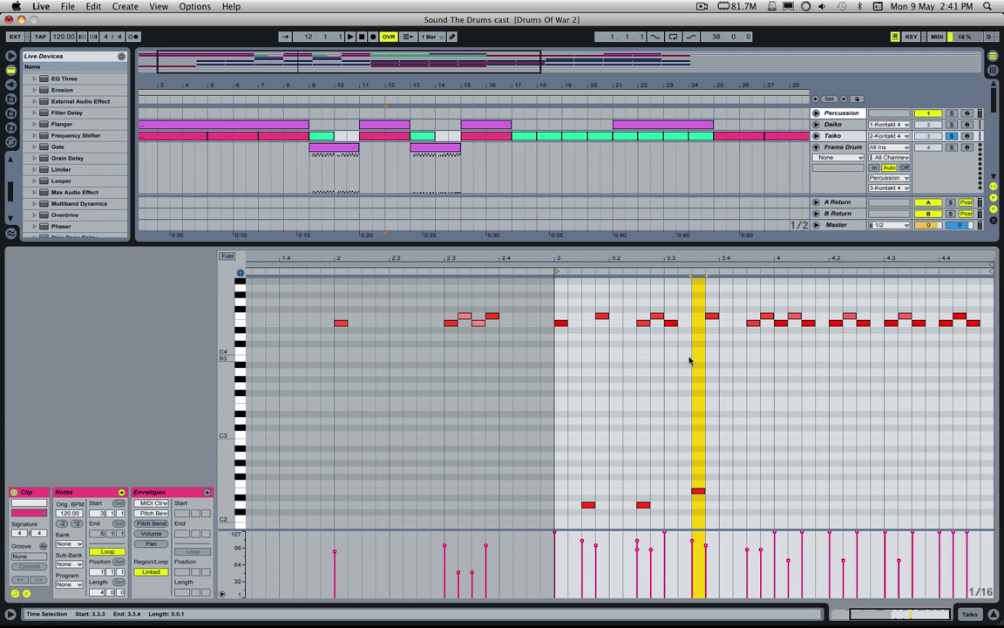
pyautogui.click(553, 347)
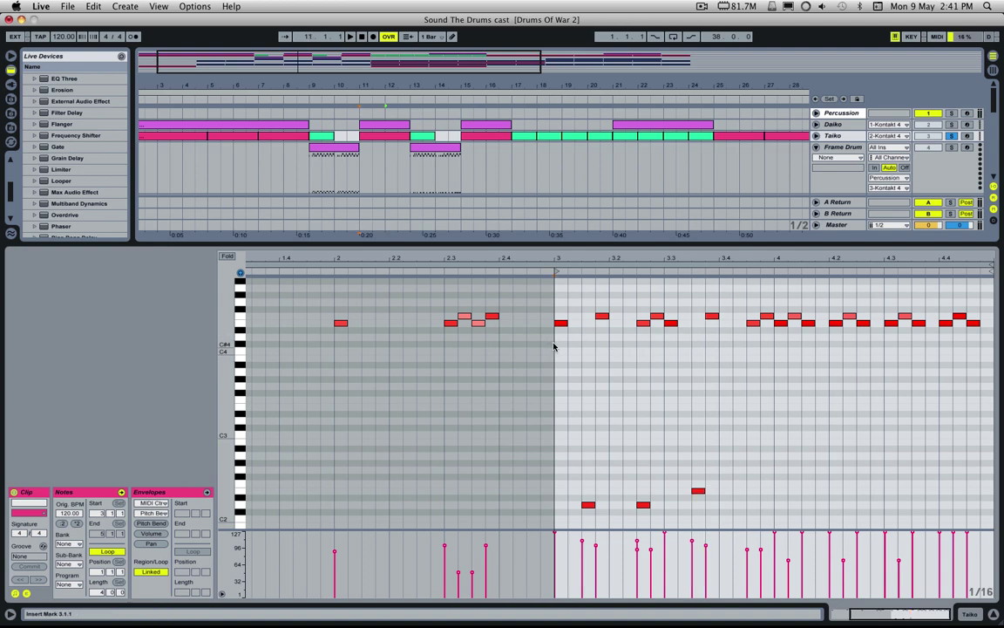
pyautogui.click(567, 340)
pyautogui.press('space')
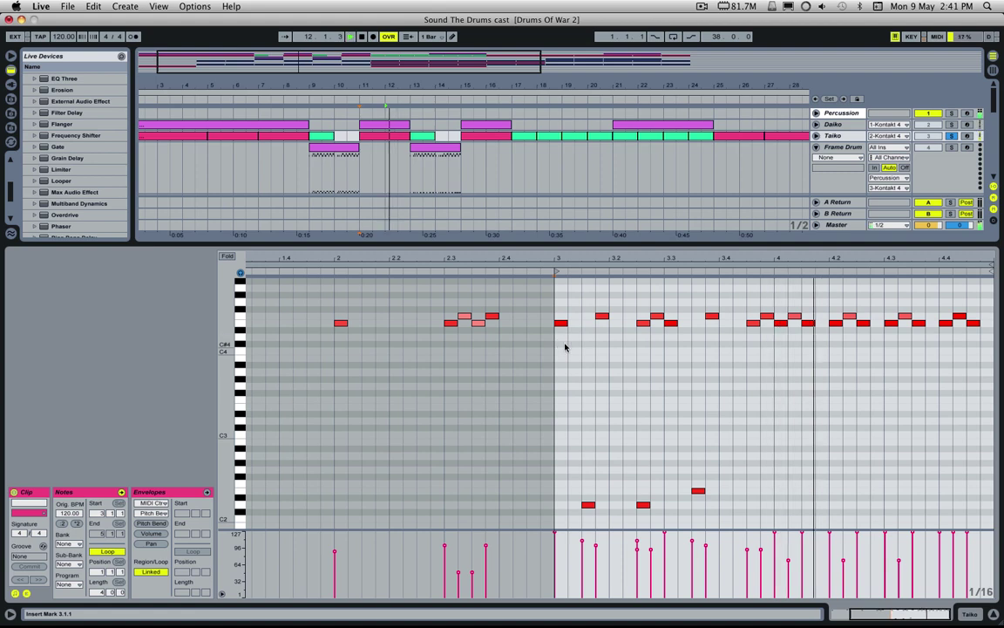
pyautogui.click(367, 136)
pyautogui.press('space')
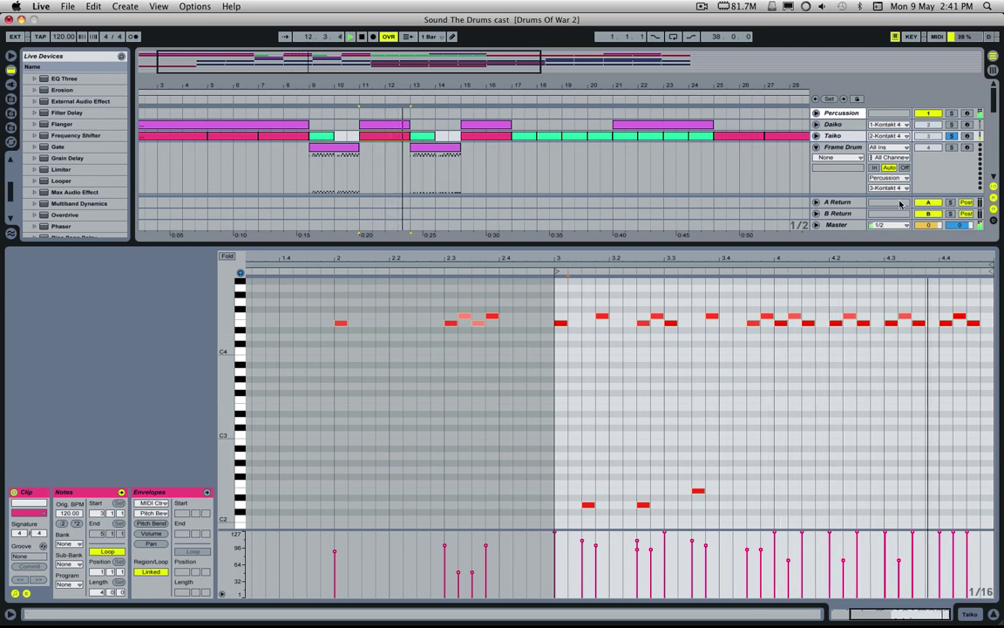
pyautogui.press('space')
# Add Daiko to the Taiko solo, open its bar 11 clip, and play both drums together
pyautogui.keyDown('super'); pyautogui.click(952, 125); pyautogui.keyUp('super')
pyautogui.doubleClick(388, 126)
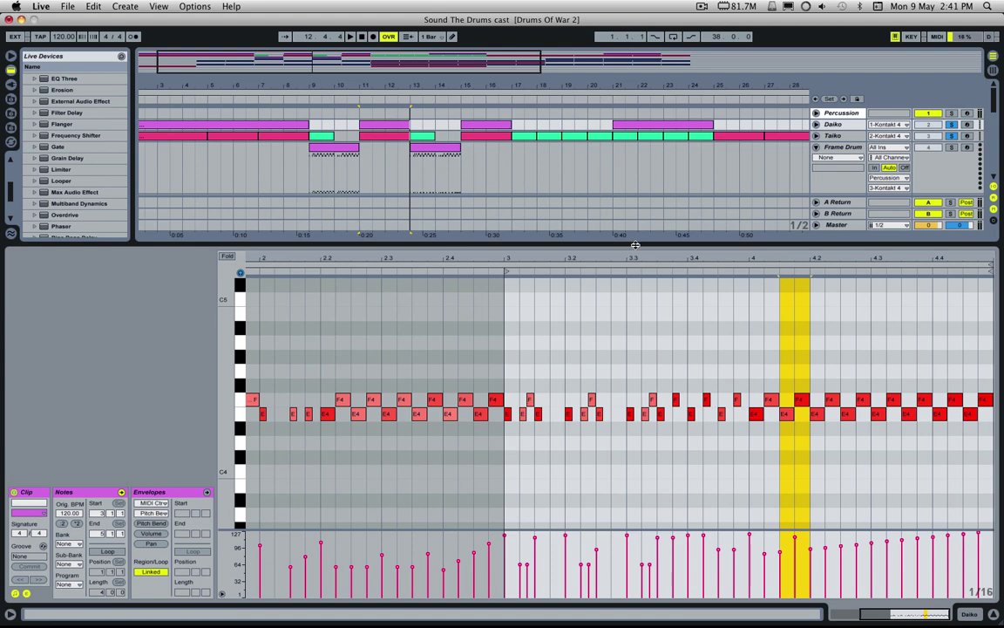
pyautogui.moveTo(636, 245); pyautogui.dragTo(644, 337)
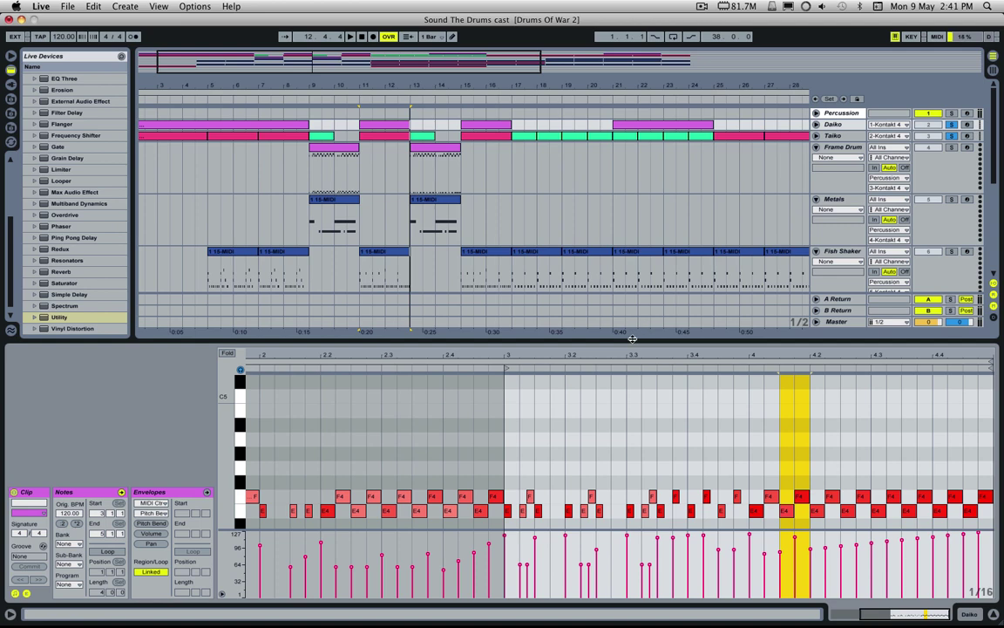
pyautogui.press('space')
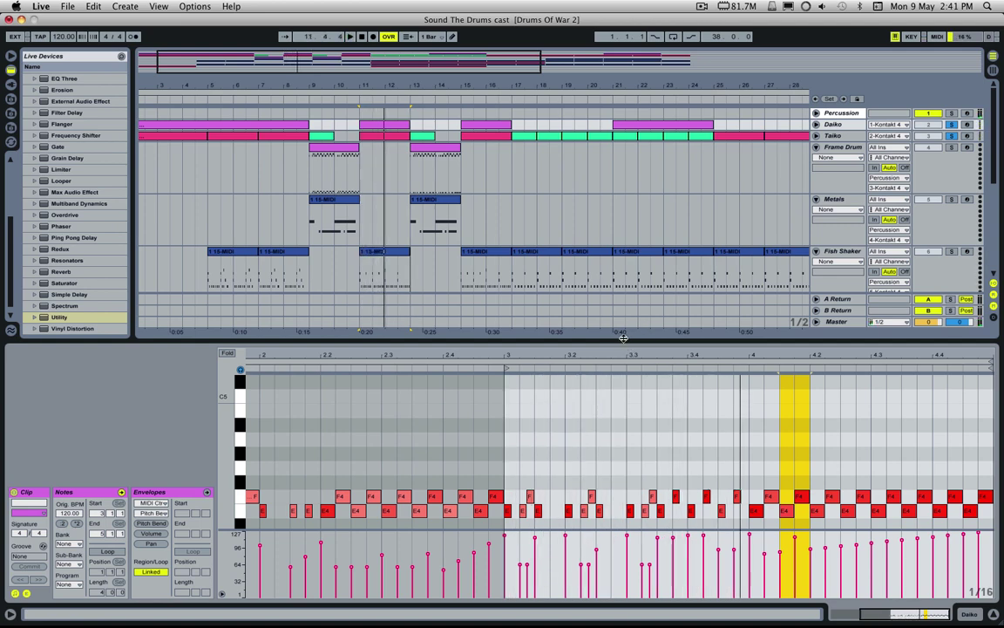
pyautogui.moveTo(624, 337); pyautogui.dragTo(620, 241)
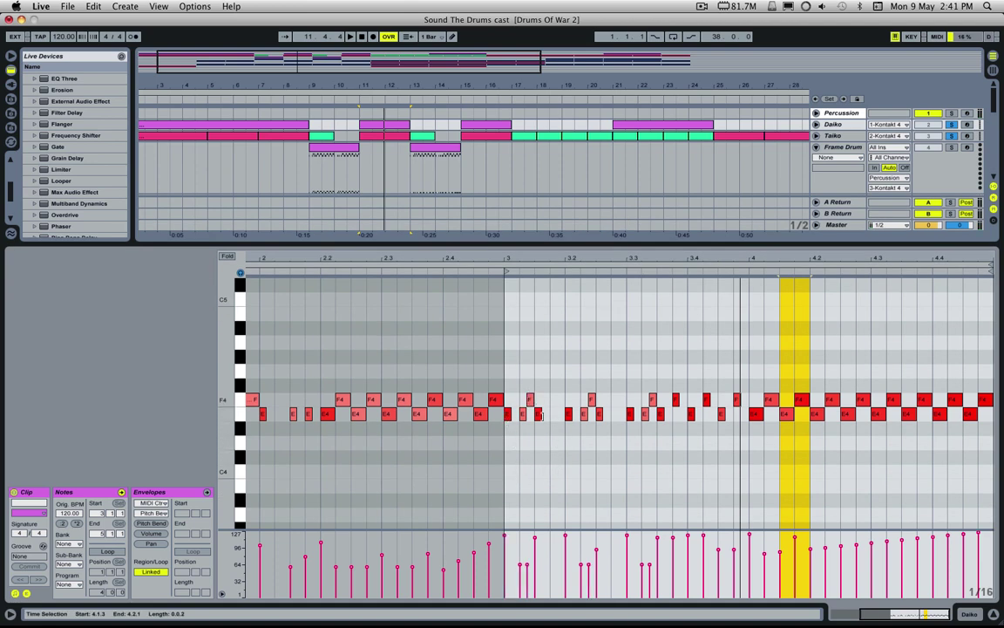
# Switch between the bar 11 Daiko and Taiko clips to compare their note patterns
pyautogui.click(347, 136)
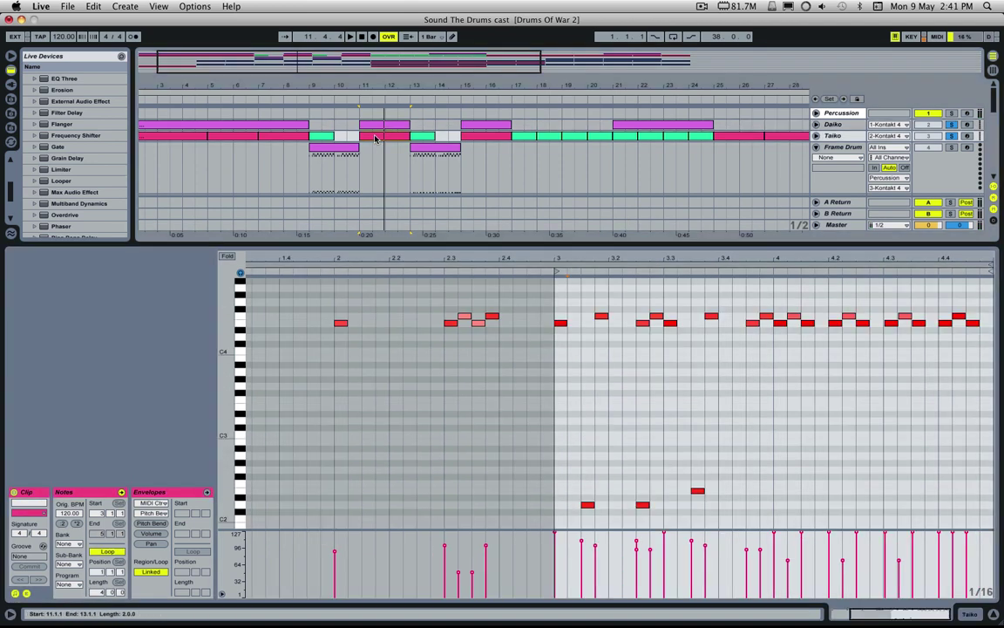
pyautogui.click(388, 125)
pyautogui.click(389, 137)
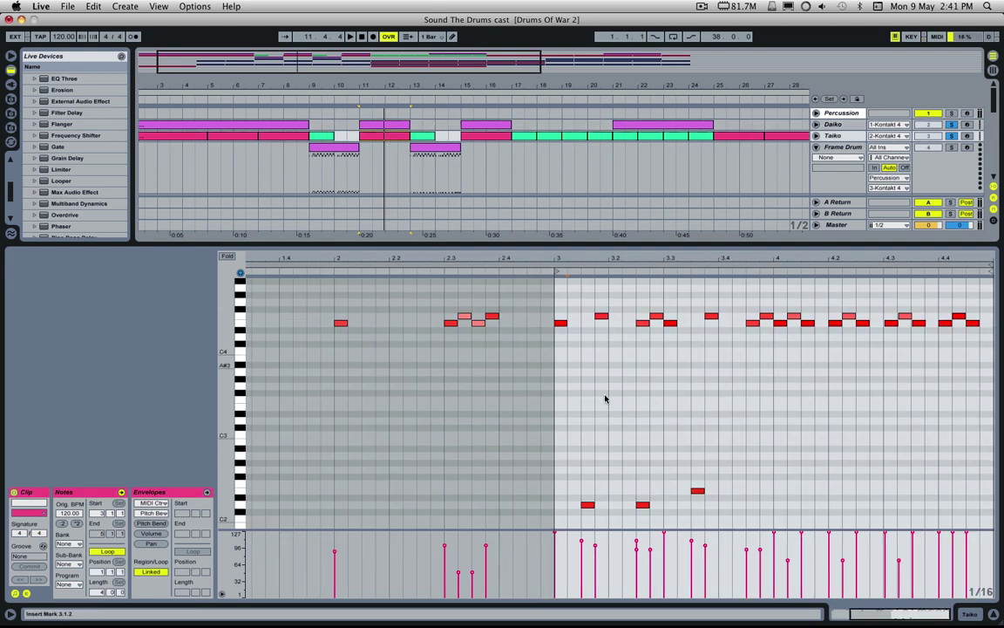
pyautogui.click(370, 125)
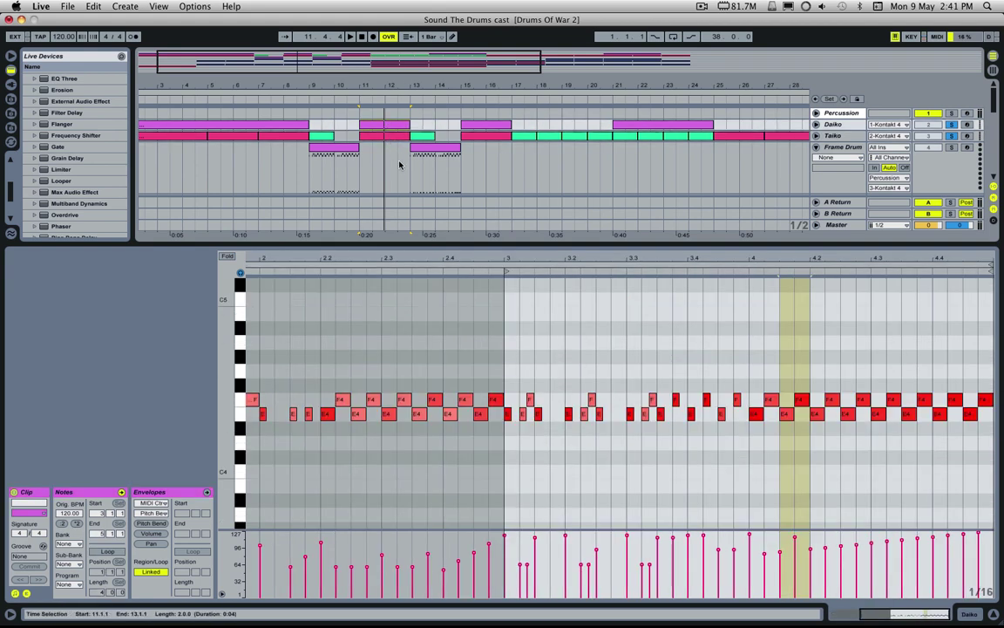
pyautogui.scroll(-2, 503, 386)
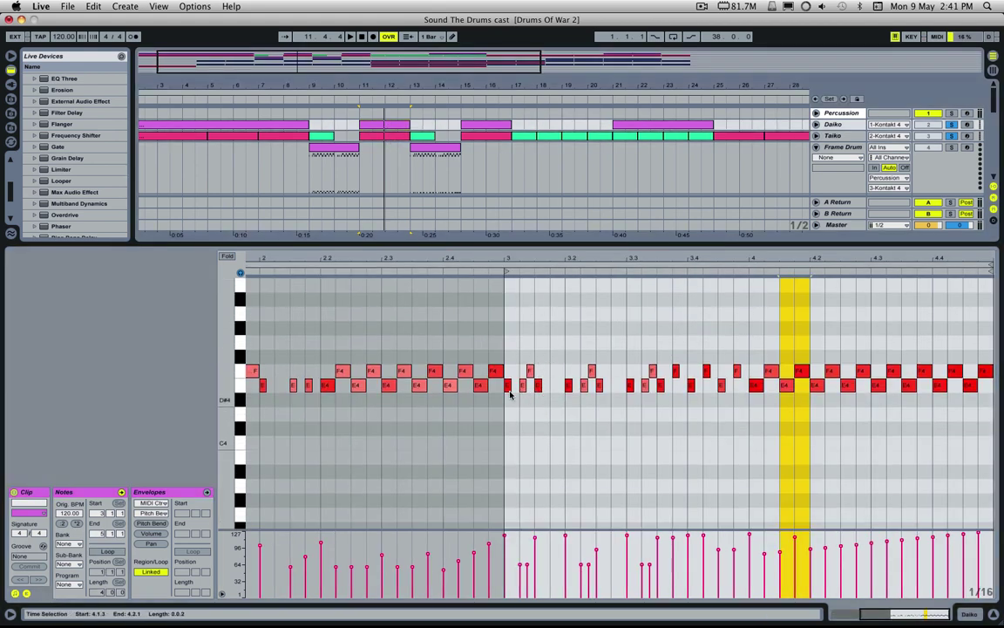
pyautogui.click(372, 136)
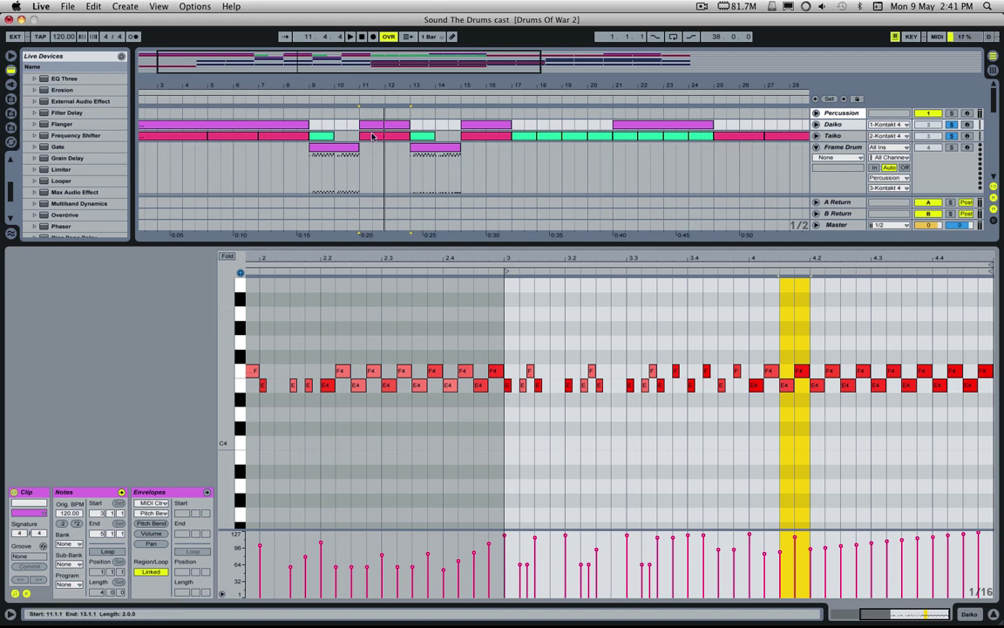
pyautogui.click(372, 137)
pyautogui.moveTo(608, 375); pyautogui.dragTo(596, 305)
# Play Daiko and Taiko together from the clip start at 3.1.1 and examine the Taiko F4 note at 3.1.4
pyautogui.click(556, 339)
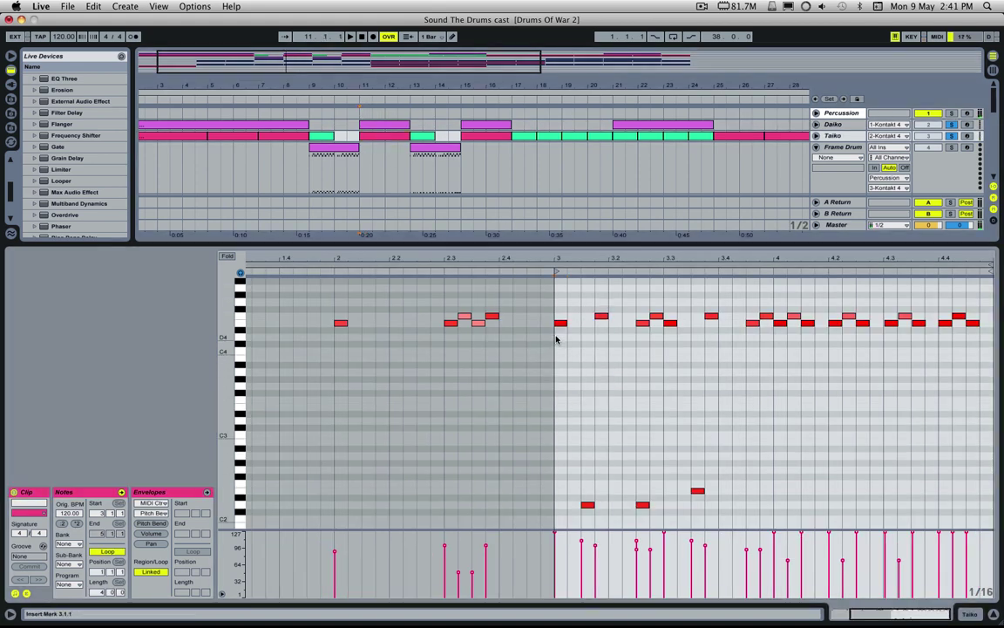
pyautogui.press('space')
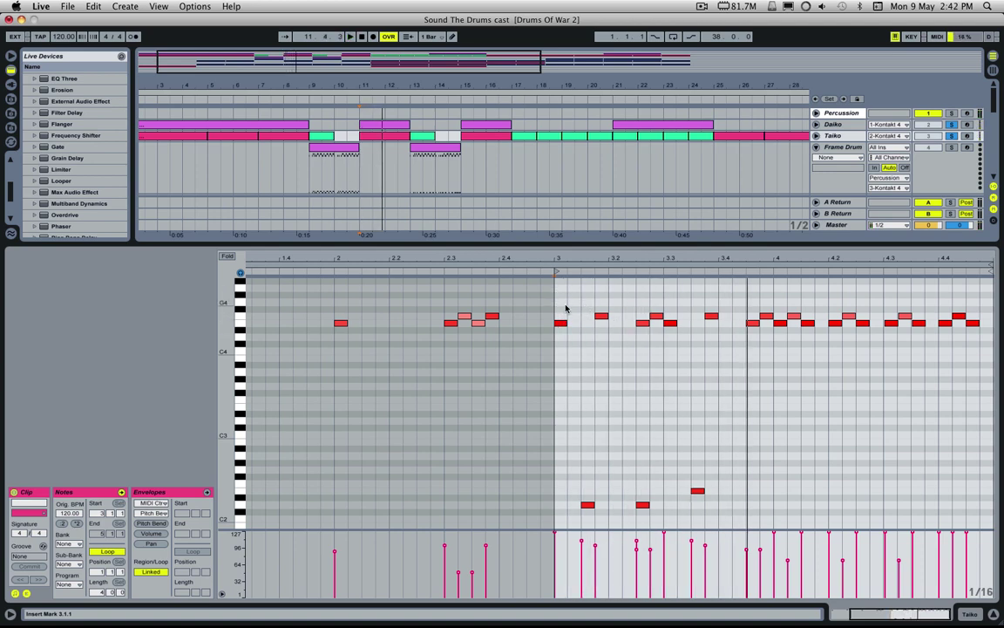
pyautogui.press('space')
pyautogui.click(564, 322)
pyautogui.click(602, 315)
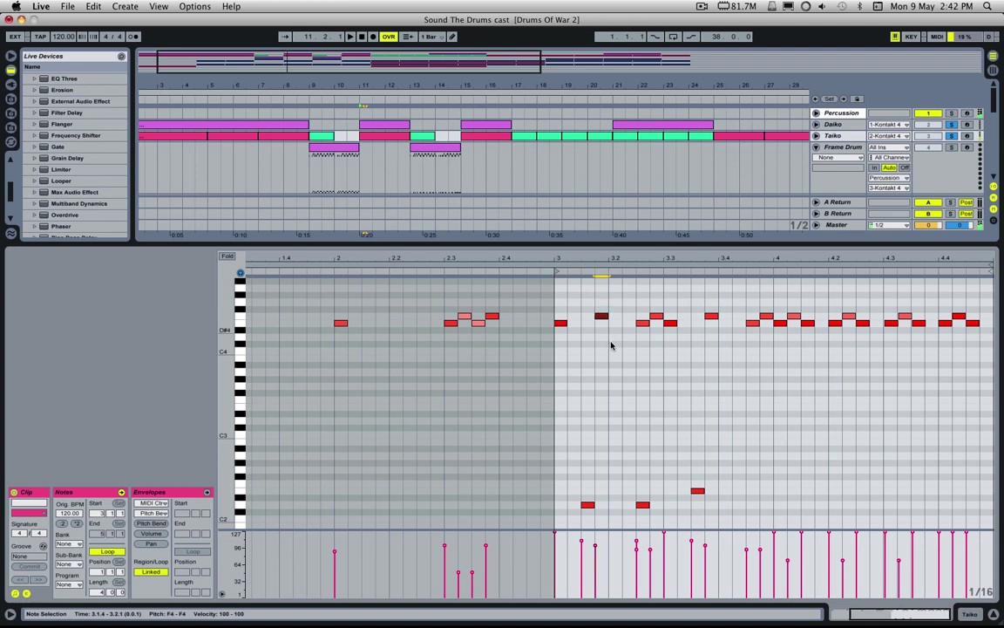
pyautogui.press('space')
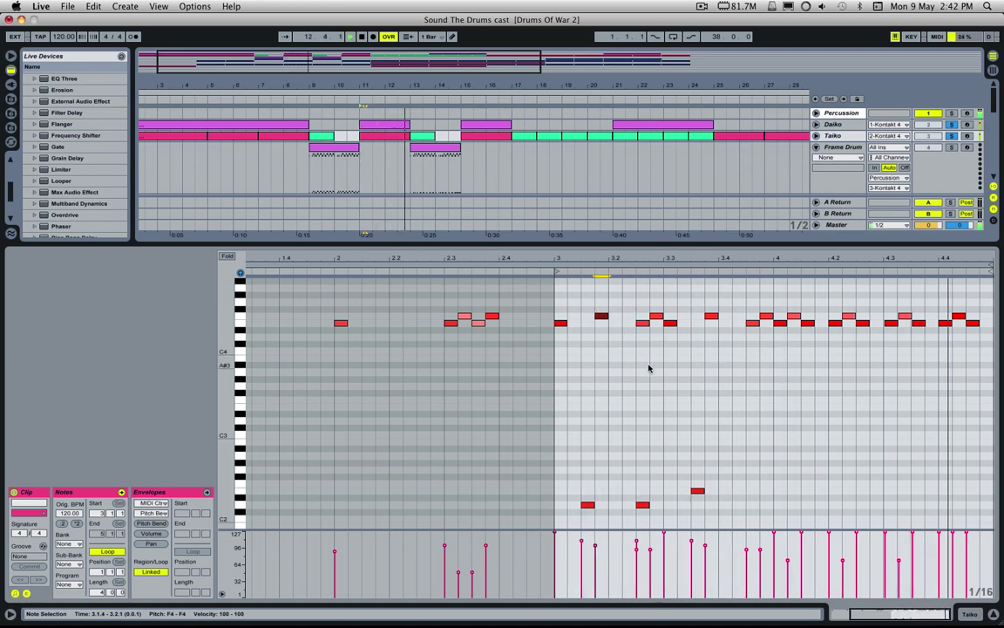
pyautogui.press('space')
# Open the bar 11 Daiko clip and select all of its notes in bar 4 to examine the continuous roll
pyautogui.moveTo(914, 616); pyautogui.dragTo(910, 609)
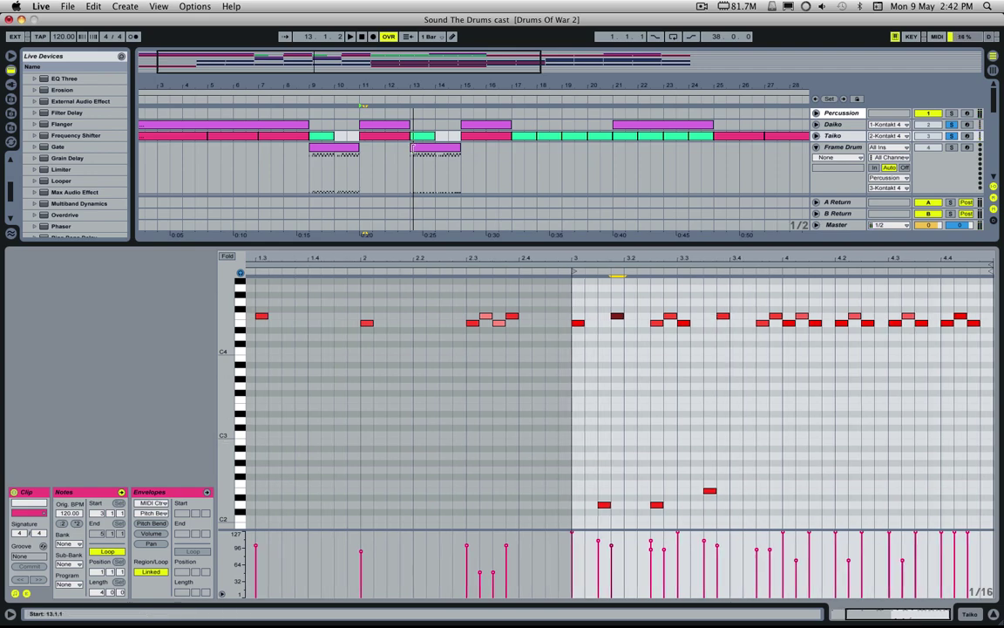
pyautogui.click(383, 114)
pyautogui.click(387, 123)
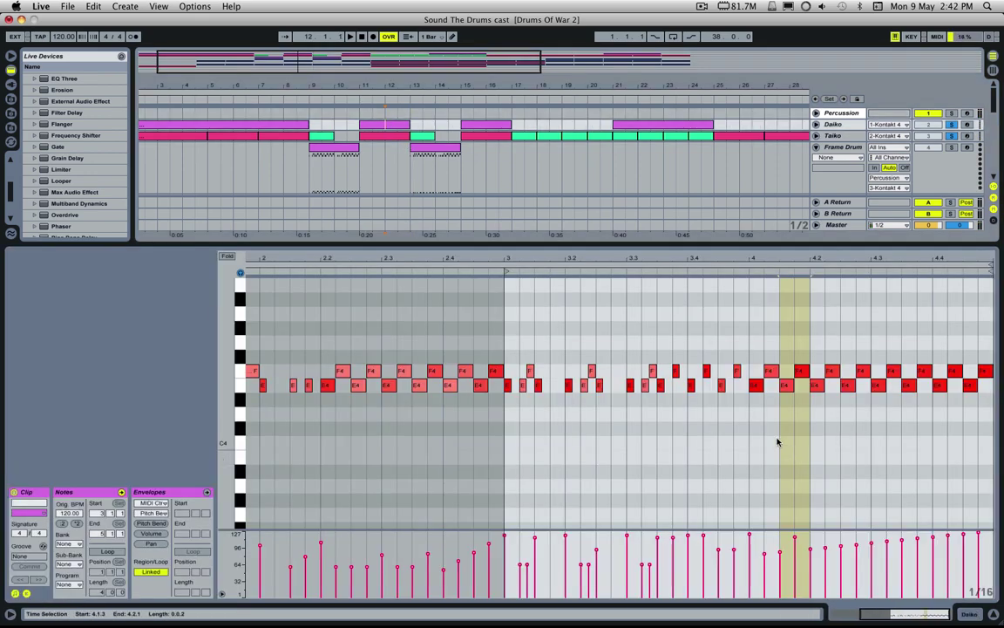
pyautogui.click(778, 441)
pyautogui.moveTo(758, 425); pyautogui.dragTo(969, 354)
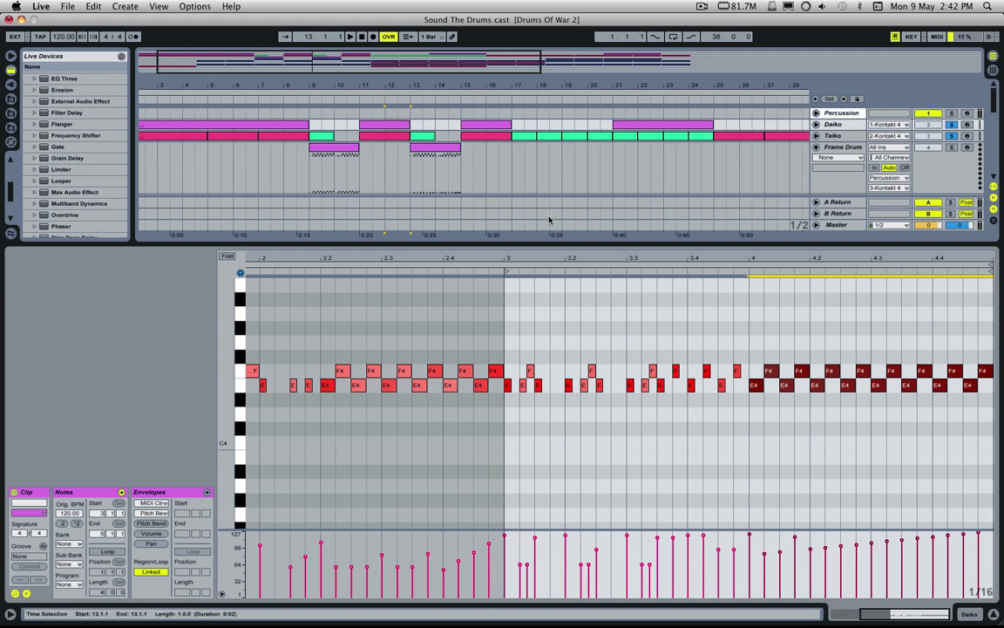
# Reopen the bar 11 Taiko clip, turn off the Daiko solo, and play Taiko alone
pyautogui.click(399, 136)
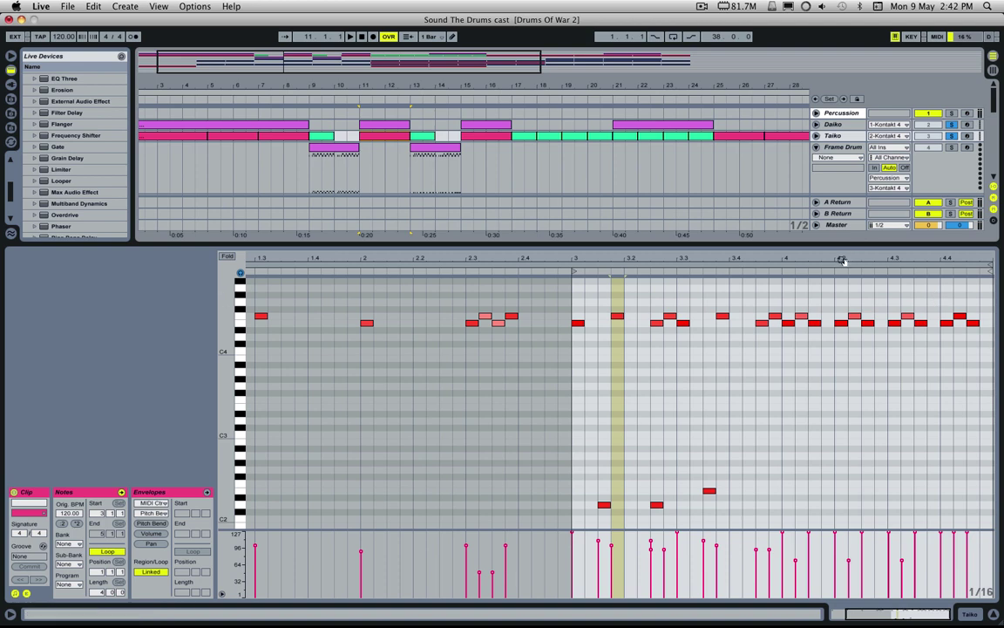
pyautogui.click(746, 276)
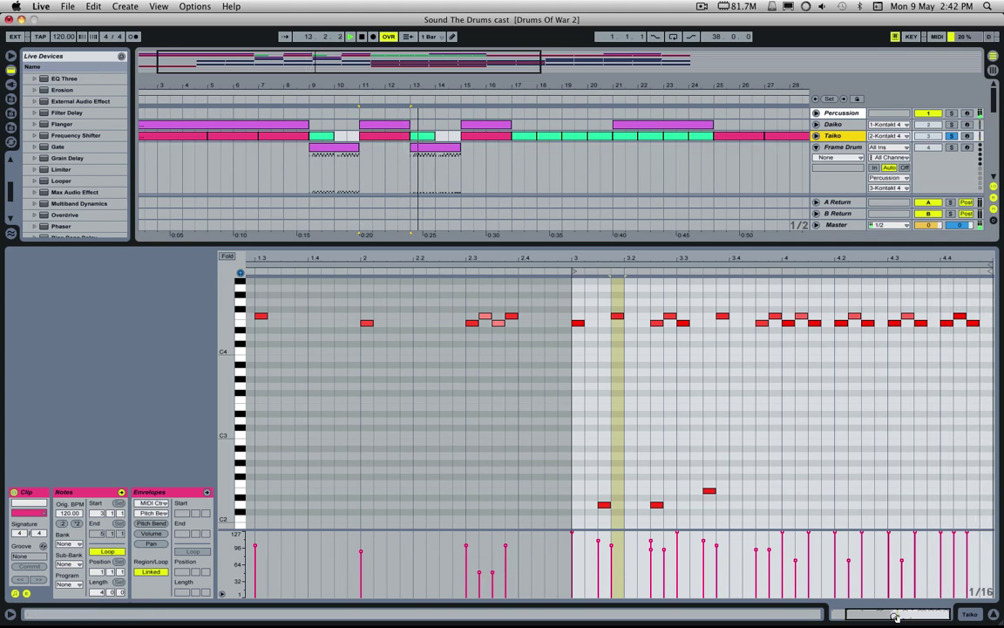
pyautogui.moveTo(896, 614); pyautogui.dragTo(896, 622)
pyautogui.press('space')
# Enlarge the arrangement area and look over the Fish Shaker and Chang Chang clips around bars 11 to 13
pyautogui.click(461, 240)
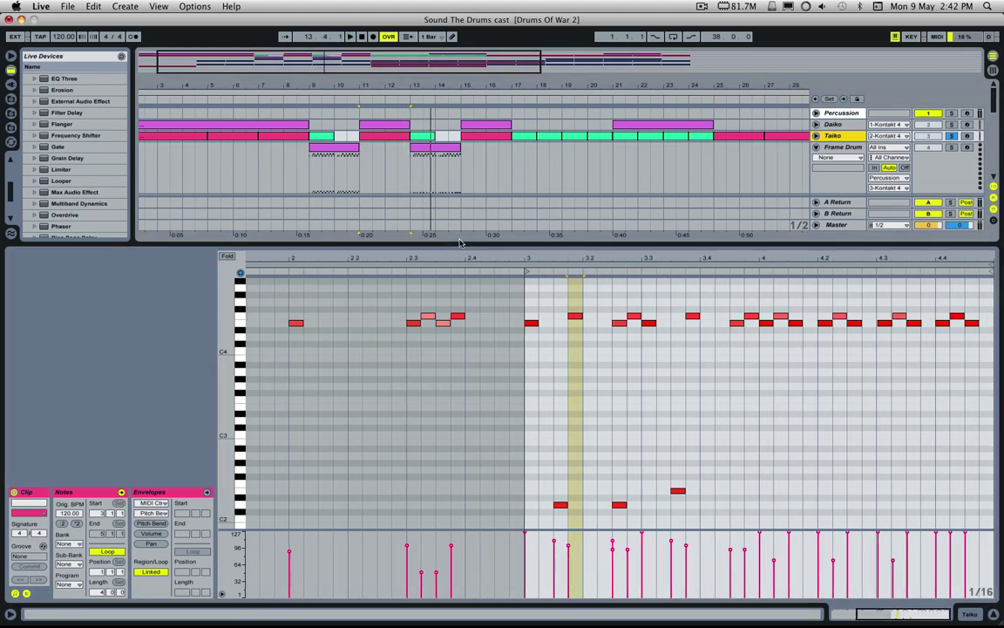
pyautogui.moveTo(461, 241); pyautogui.dragTo(461, 477)
pyautogui.scroll(-3, 833, 224)
pyautogui.scroll(3, 833, 224)
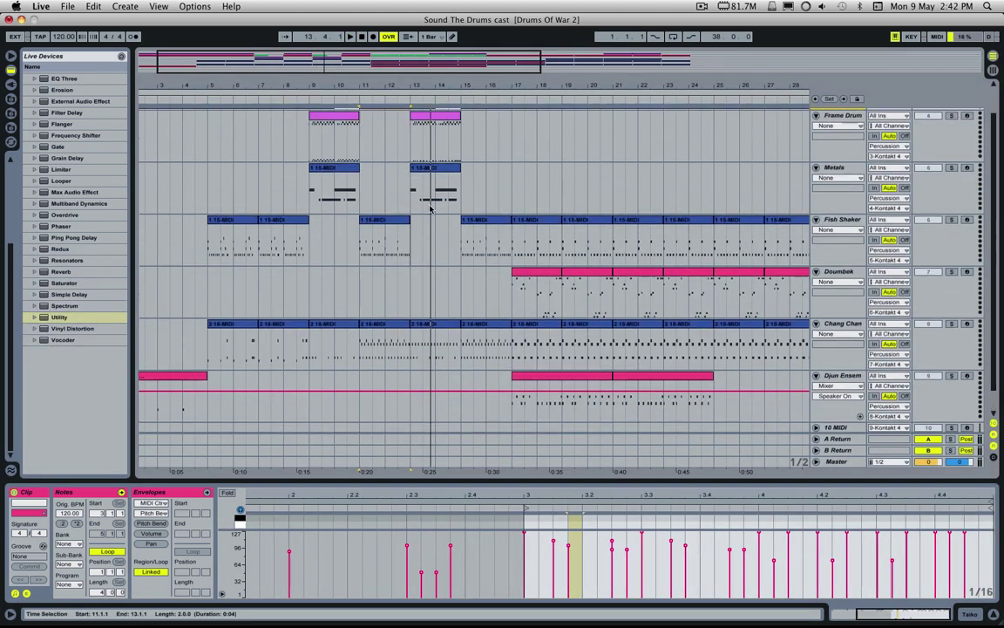
pyautogui.click(384, 261)
pyautogui.scroll(-1, 385, 295)
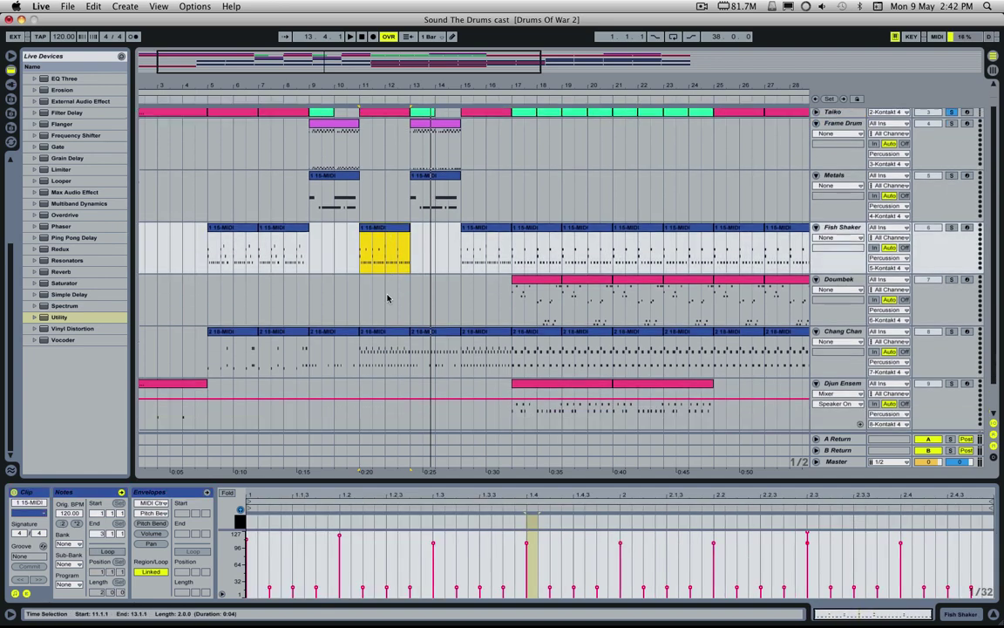
pyautogui.click(426, 332)
# Turn off the Taiko solo and play all percussion tracks together from 12.3.1
pyautogui.click(305, 313)
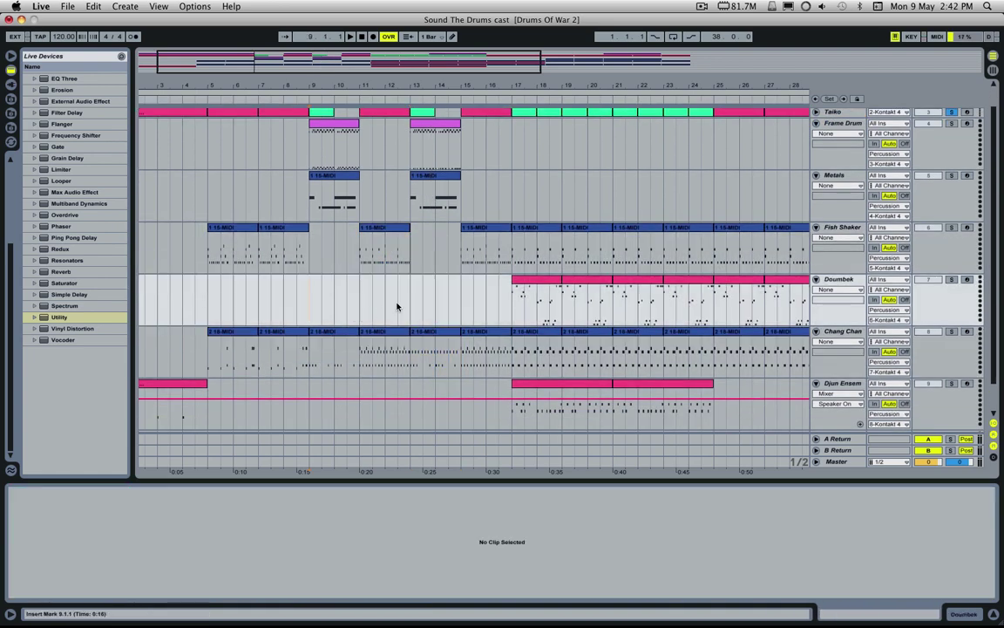
pyautogui.click(952, 112)
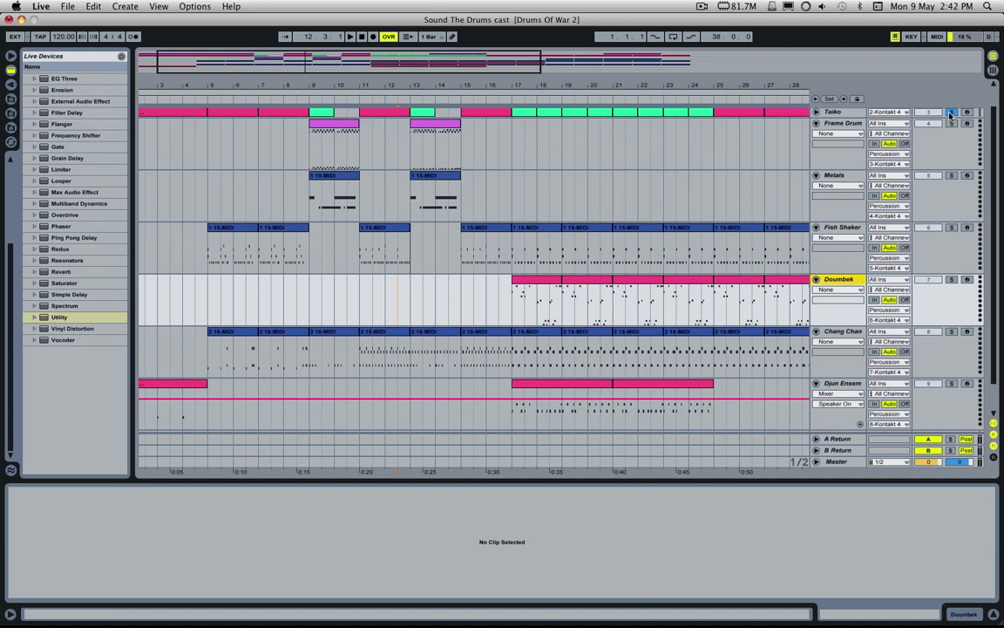
pyautogui.press('space')
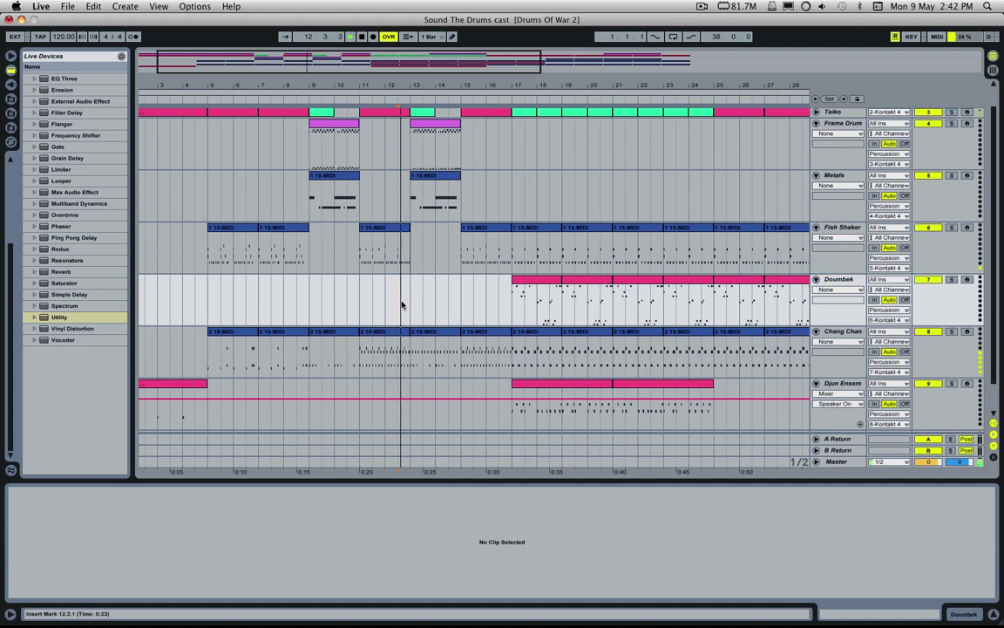
# Select the bar 9 Chang Chang clip, solo its track, and play it alone from 9.1.1
pyautogui.scroll(1, 400, 309)
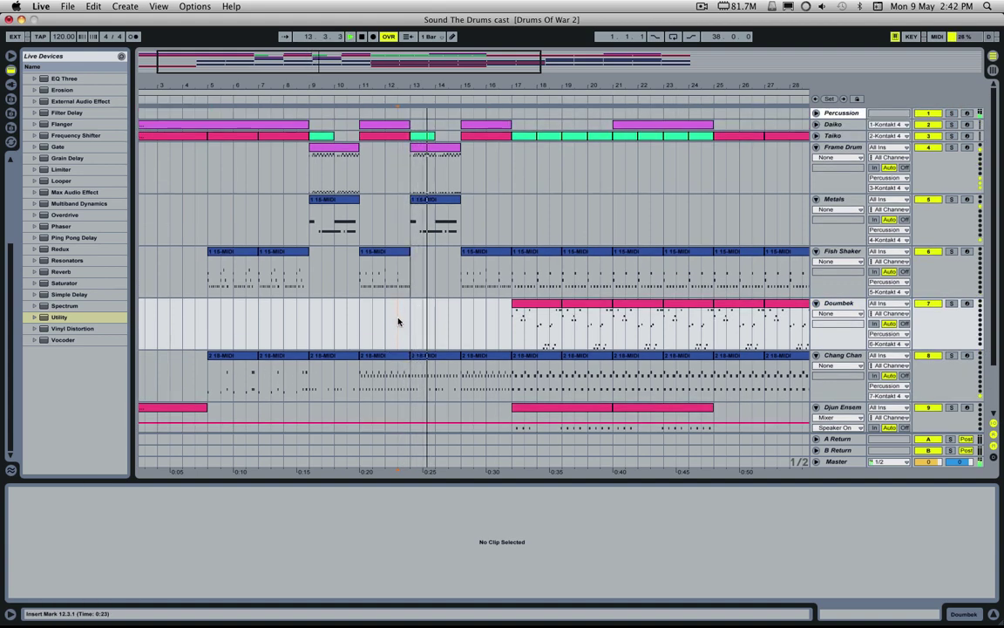
pyautogui.scroll(-3, 488, 314)
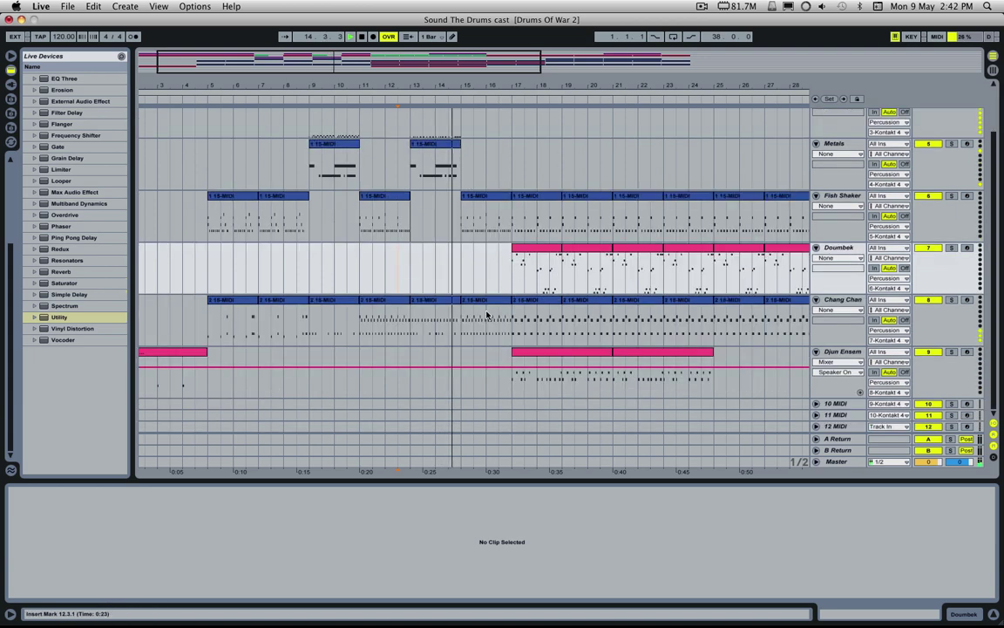
pyautogui.scroll(3, 488, 314)
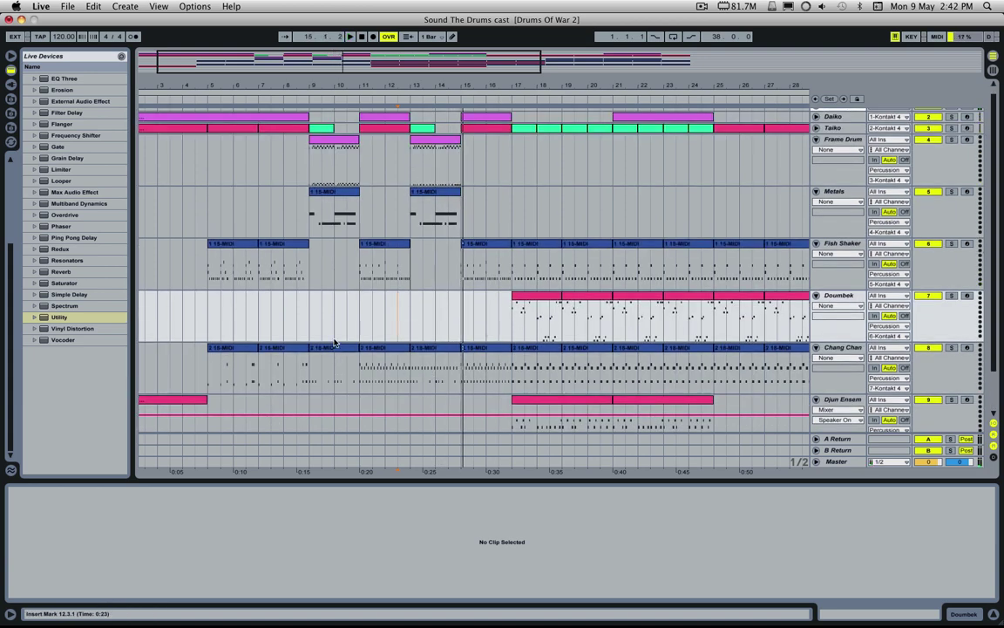
pyautogui.click(334, 347)
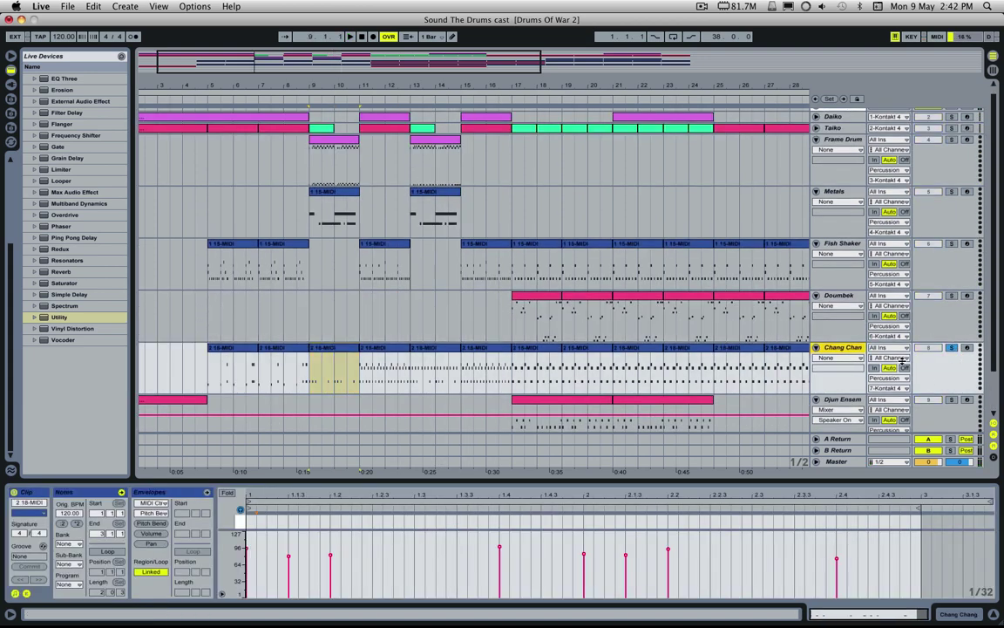
pyautogui.click(340, 373)
pyautogui.click(311, 379)
pyautogui.press('space')
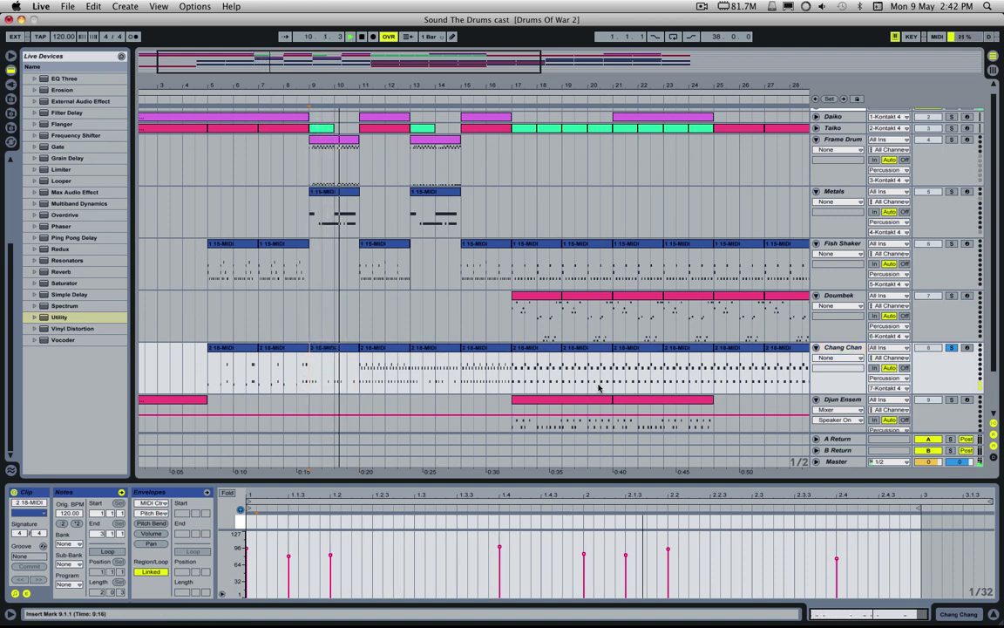
# Turn off the Chang Chang solo and play all percussion tracks together from bar 9
pyautogui.press('space')
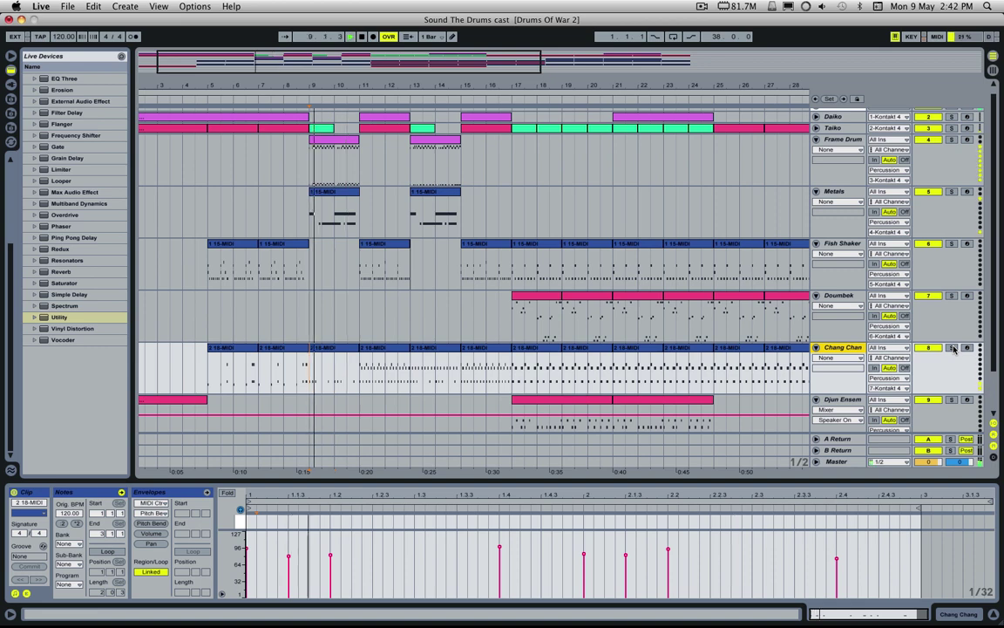
pyautogui.click(954, 348)
pyautogui.press('space')
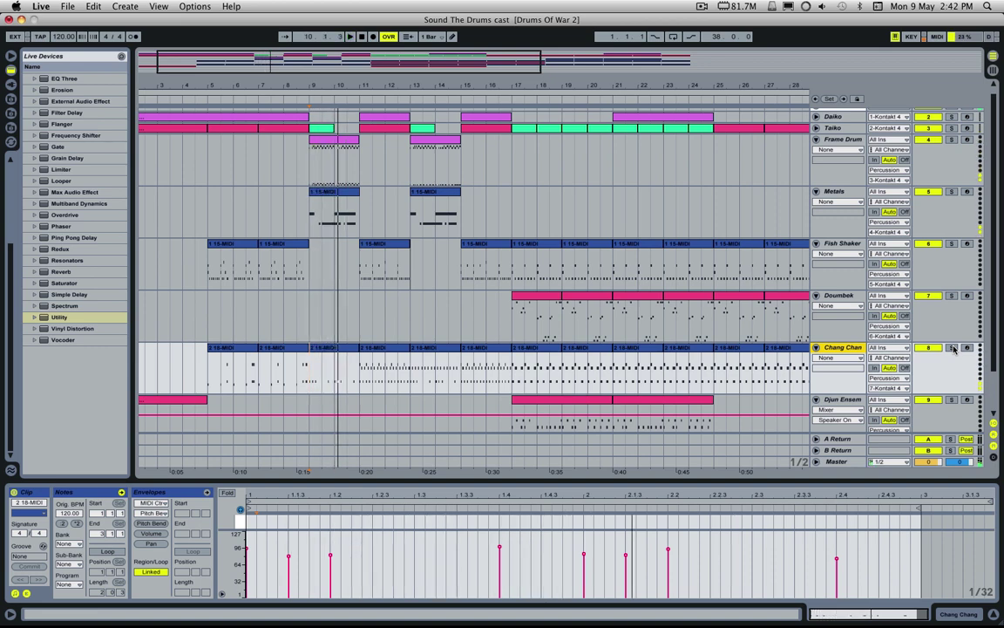
# Solo Chang Chang again and compare the note velocities of its clips at bars 7, 11 and 13
pyautogui.click(428, 351)
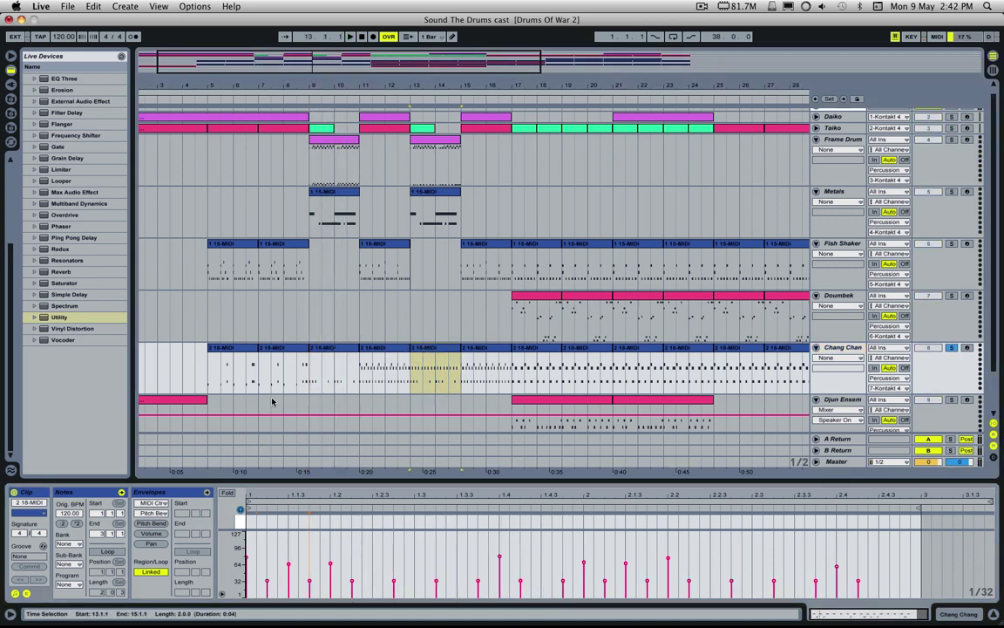
pyautogui.click(330, 358)
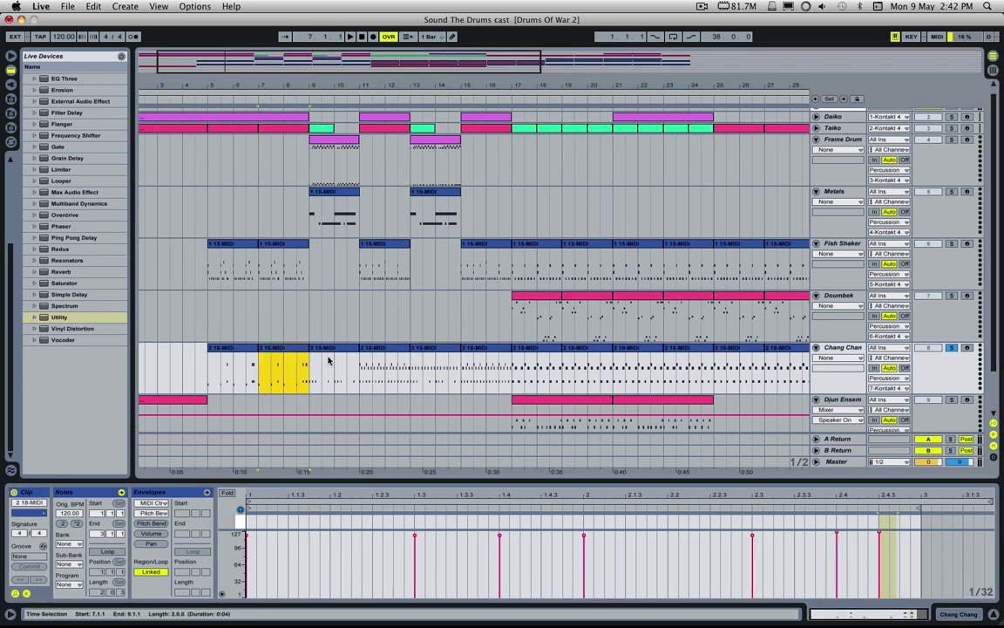
pyautogui.click(373, 353)
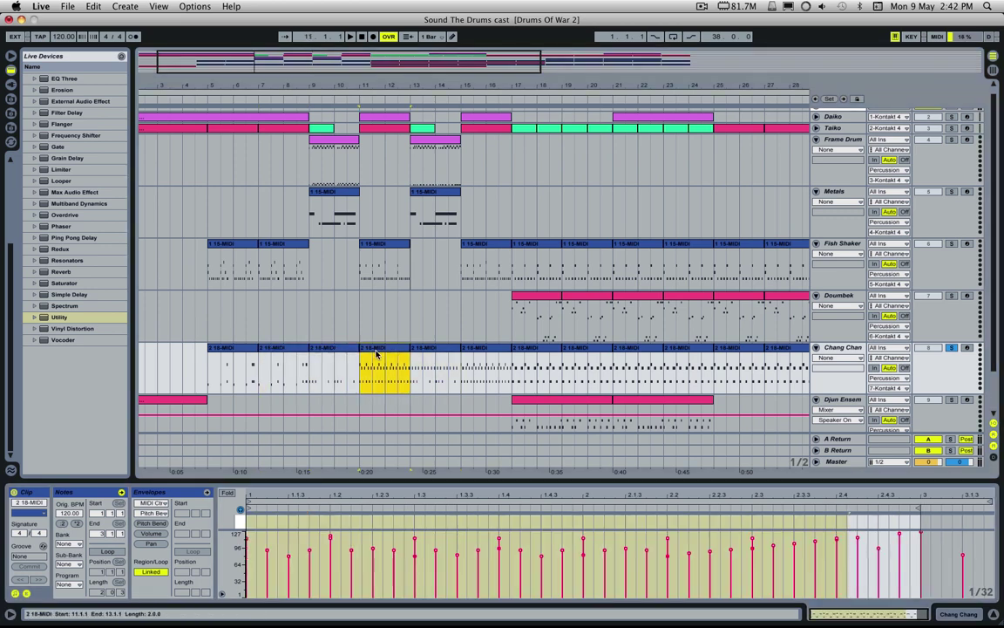
pyautogui.click(439, 351)
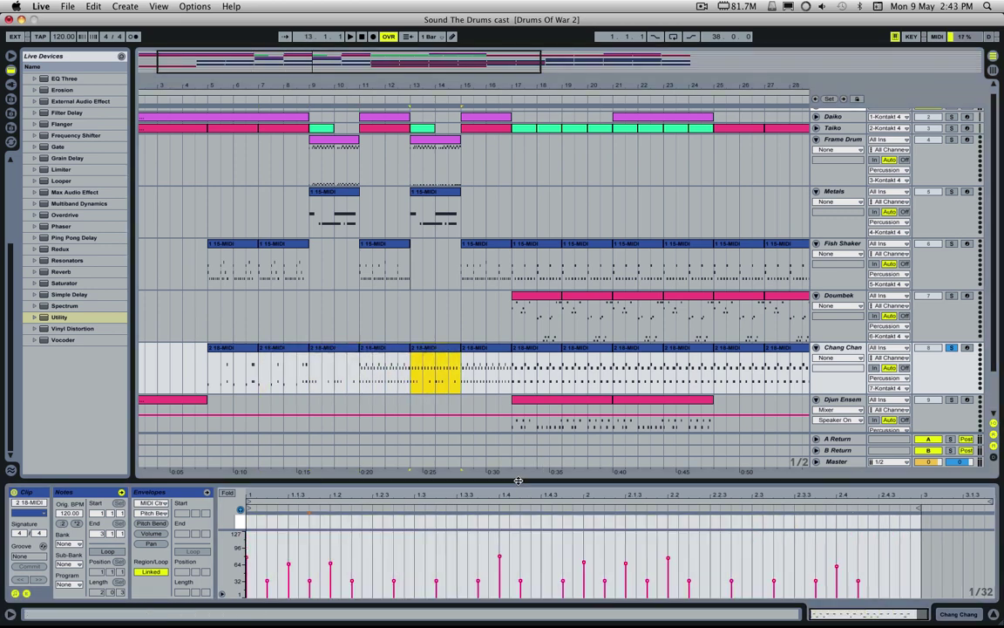
# Enlarge the note editor for the bar 13 Chang Chang clip, select its first C4 note, and play the pattern
pyautogui.moveTo(518, 480); pyautogui.dragTo(534, 334)
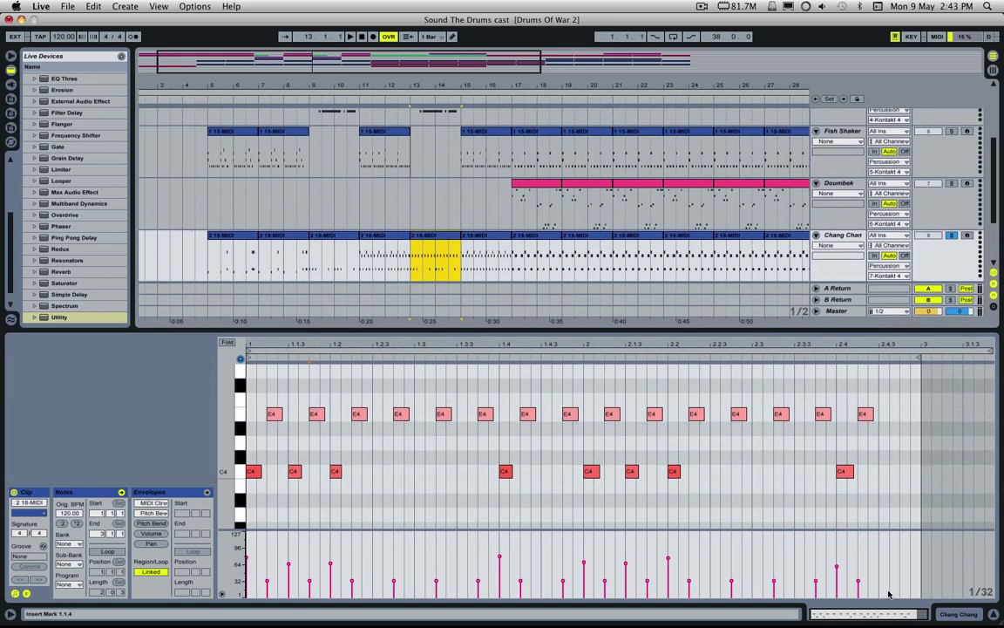
pyautogui.moveTo(873, 614); pyautogui.dragTo(804, 586)
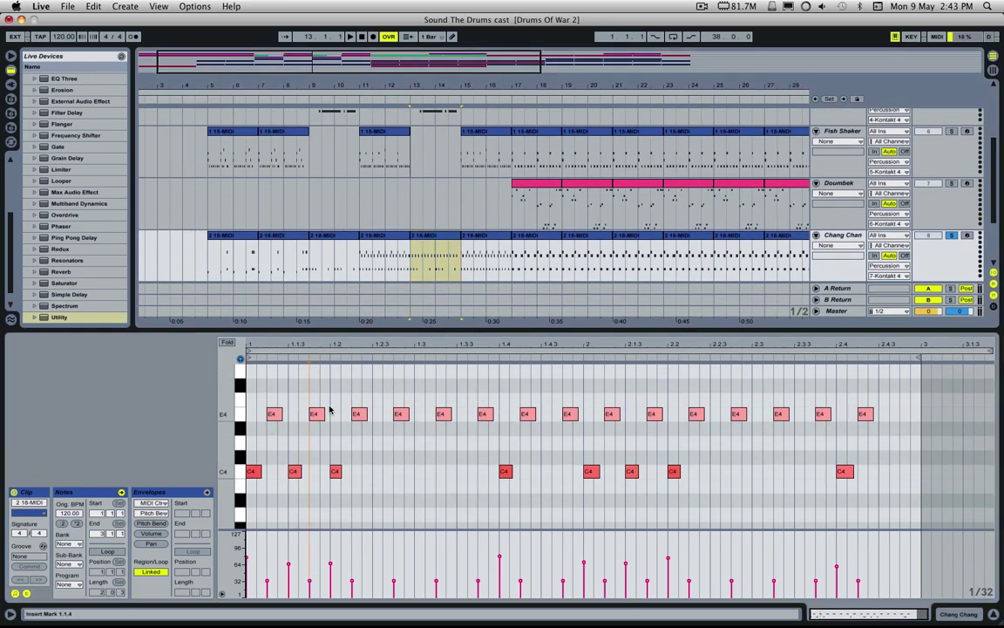
pyautogui.click(254, 472)
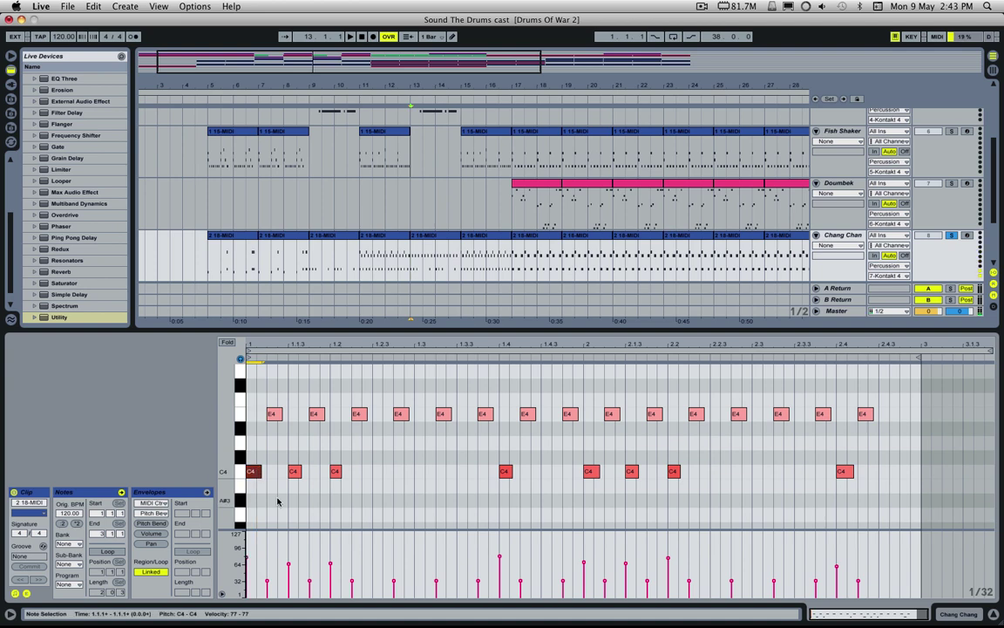
pyautogui.press('space')
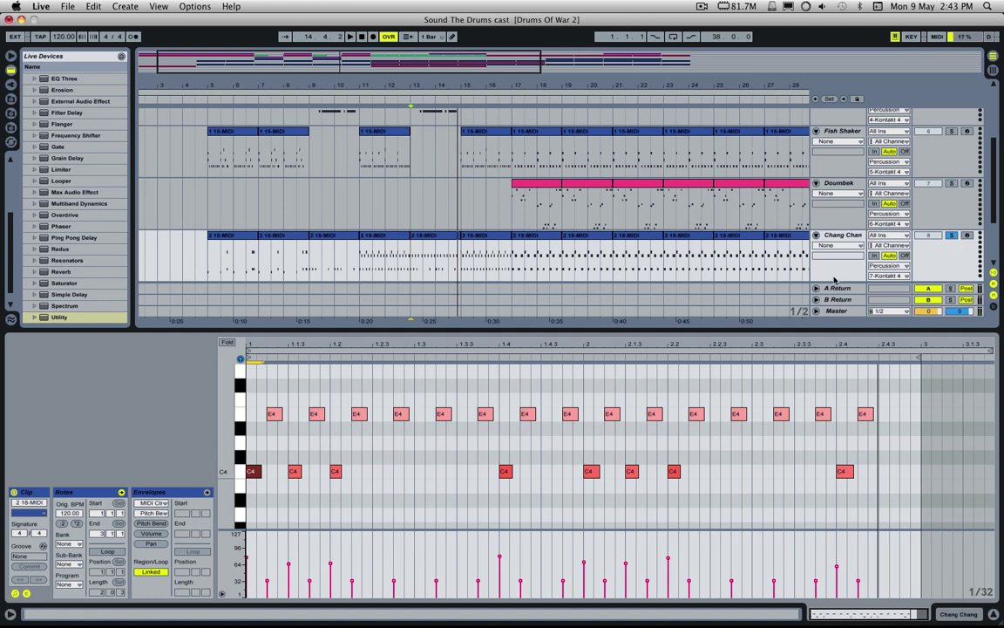
pyautogui.press('space')
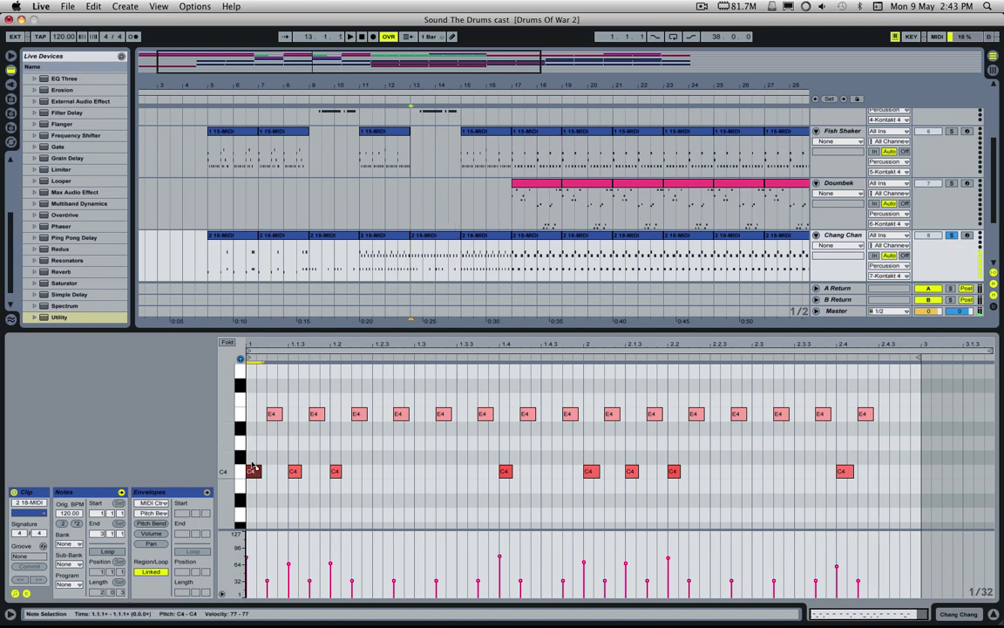
# Move the clip's first note from C4 to E4 and back to C4, and play Chang Chang alone from bar 13
pyautogui.moveTo(253, 468); pyautogui.dragTo(253, 416)
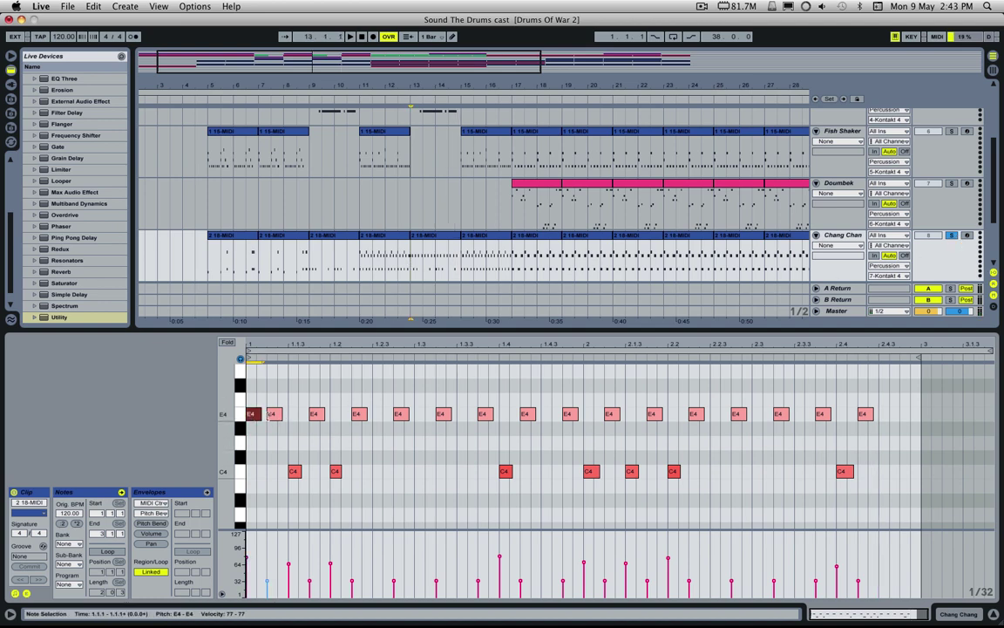
pyautogui.moveTo(258, 418); pyautogui.dragTo(258, 475)
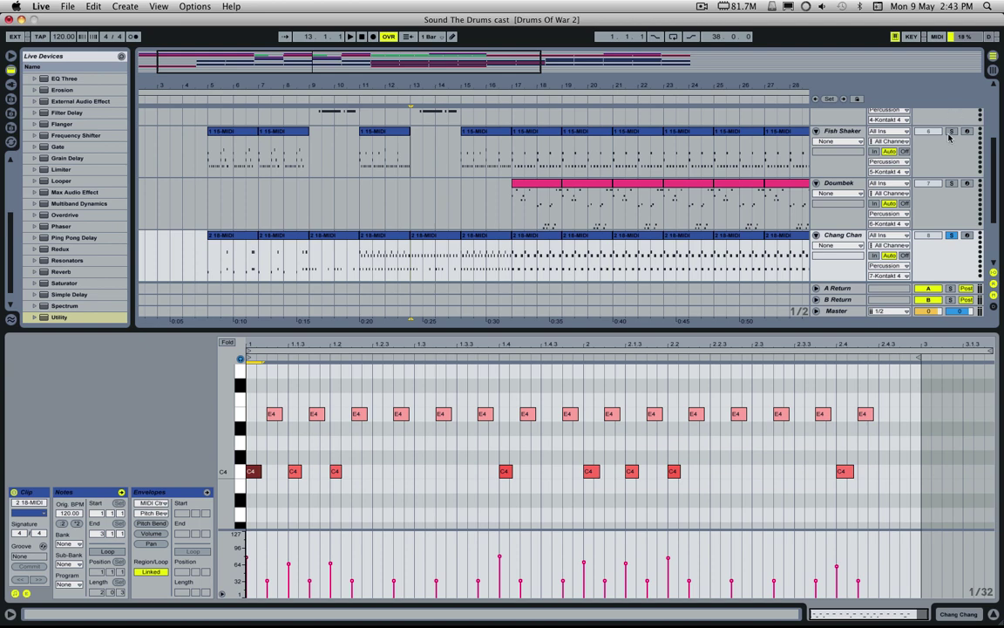
pyautogui.press('space')
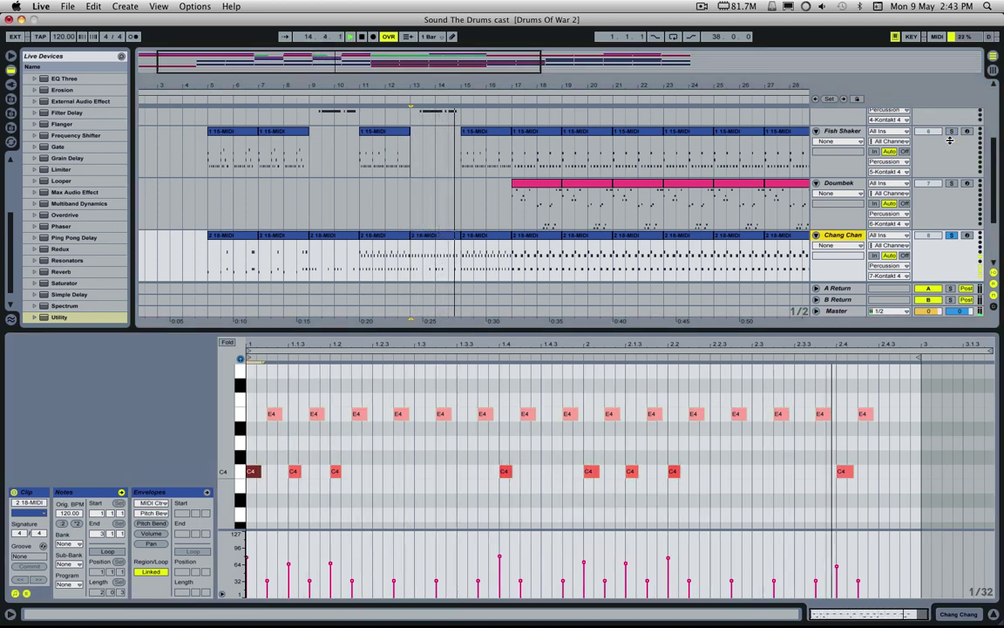
pyautogui.press('space')
# Open the bar 13 Metals clip and play the section from 13.1.1
pyautogui.scroll(3, 485, 156)
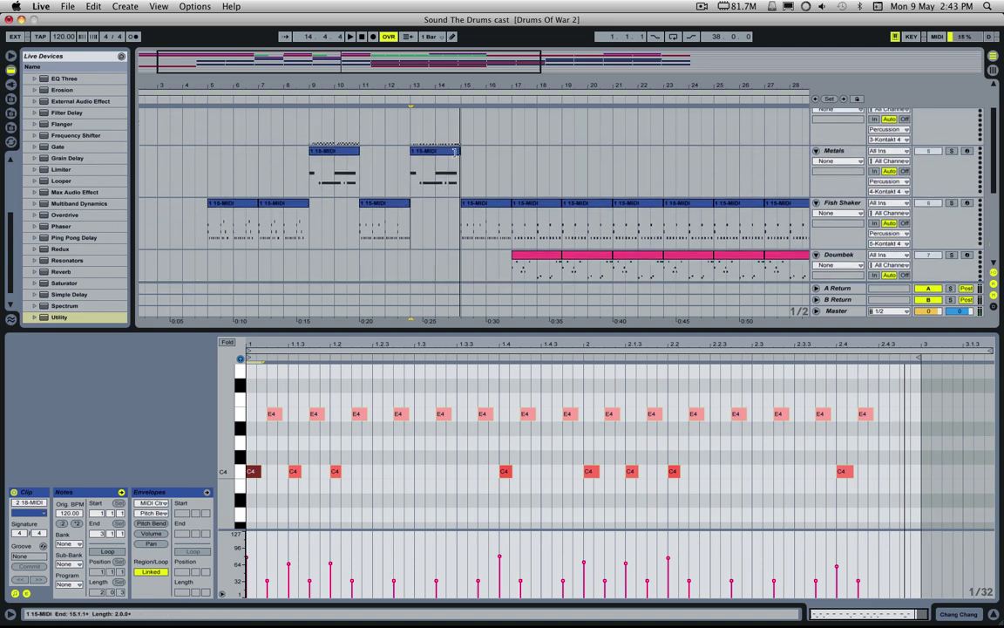
pyautogui.click(454, 151)
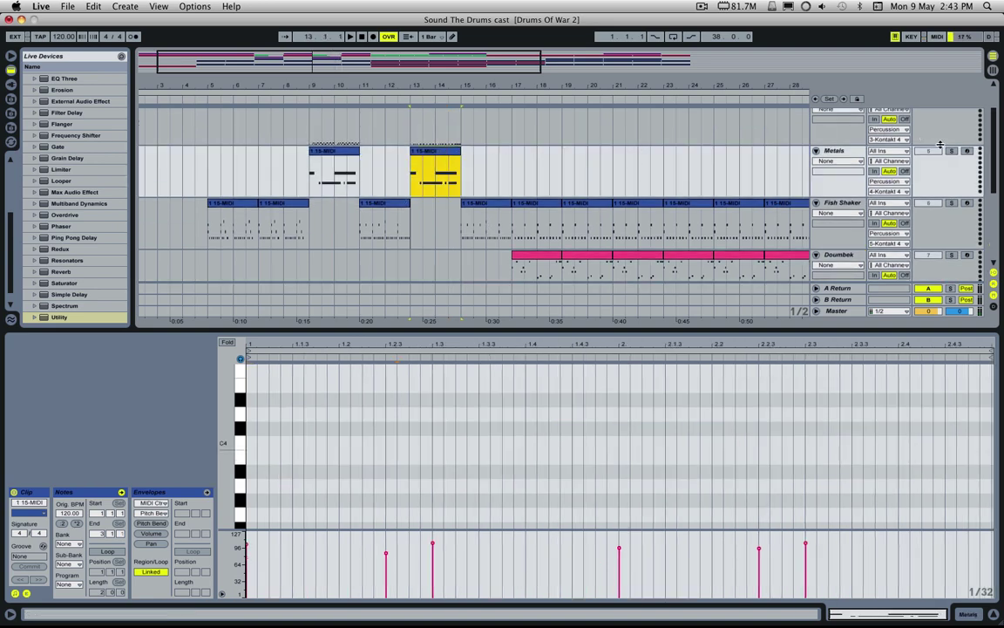
pyautogui.press('space')
pyautogui.scroll(-5, 658, 168)
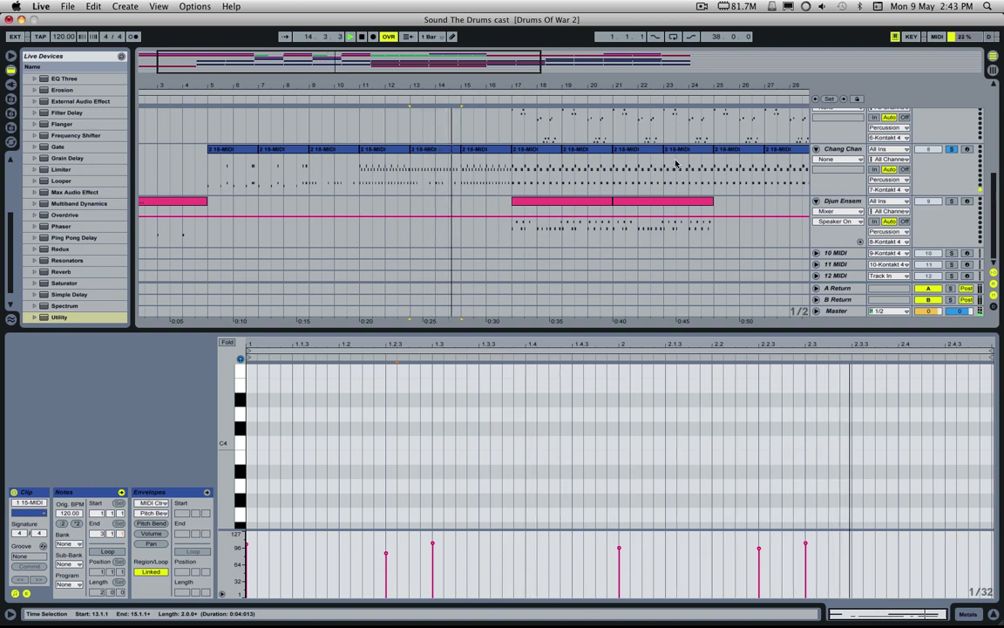
# Stop playback, enlarge the arrangement area, and play the song from bar 16, just before the Doumbek part enters
pyautogui.press('space')
pyautogui.scroll(5, 953, 143)
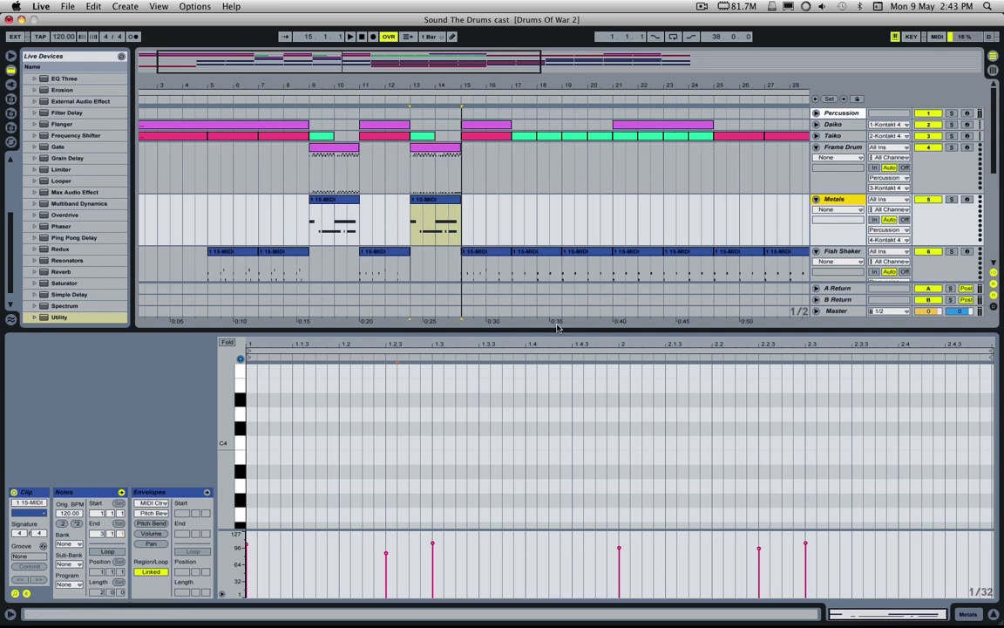
pyautogui.moveTo(560, 331); pyautogui.dragTo(558, 481)
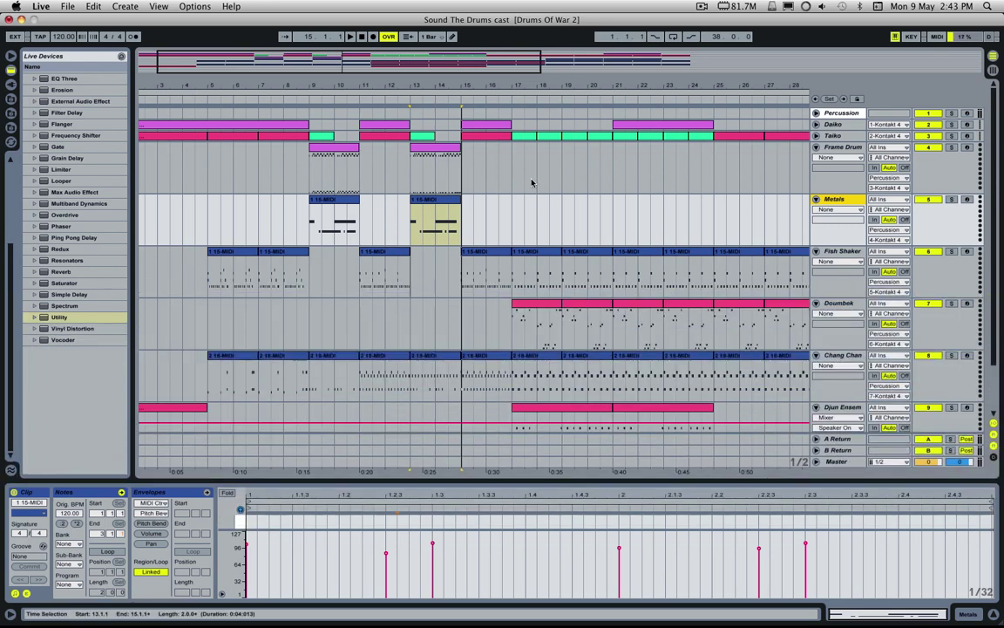
pyautogui.scroll(-3, 534, 349)
pyautogui.scroll(3, 523, 349)
pyautogui.click(501, 324)
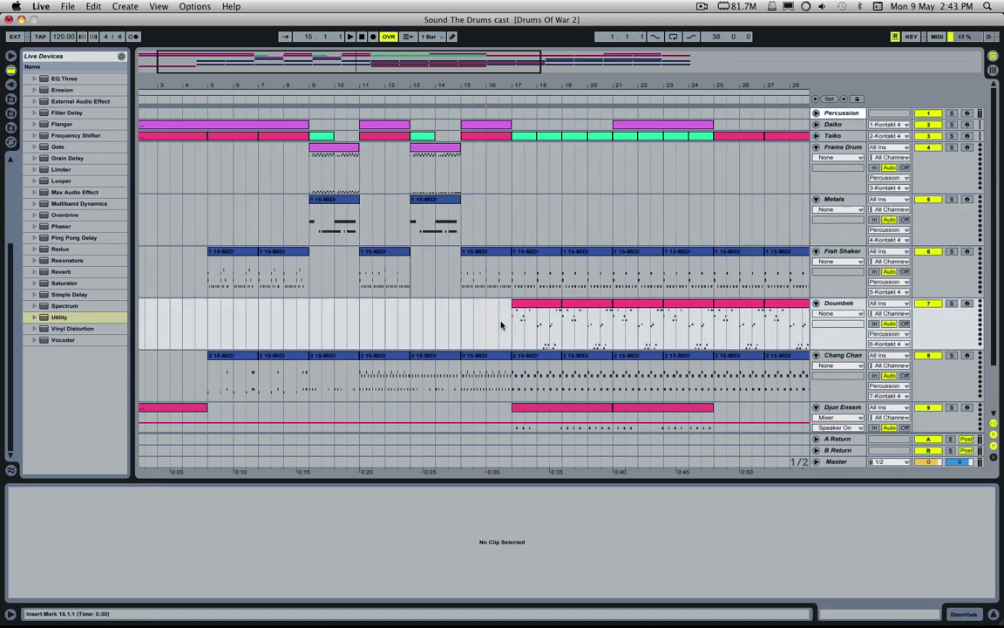
pyautogui.press('space')
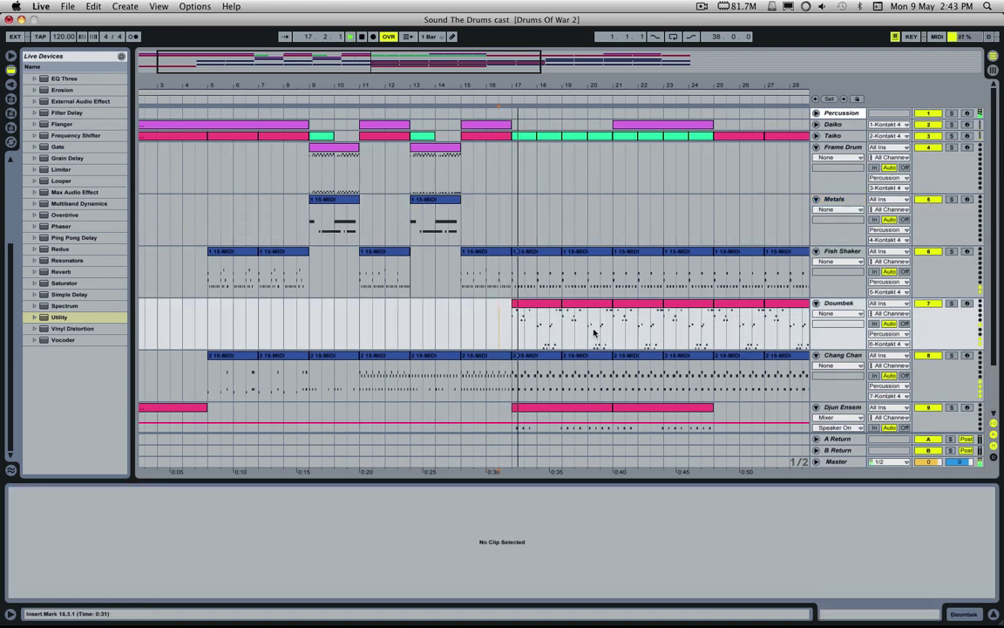
# Solo the Doumbek track and open the Percussion track's Kontakt 4 rack at the Doumbek instrument
pyautogui.scroll(-1, 593, 332)
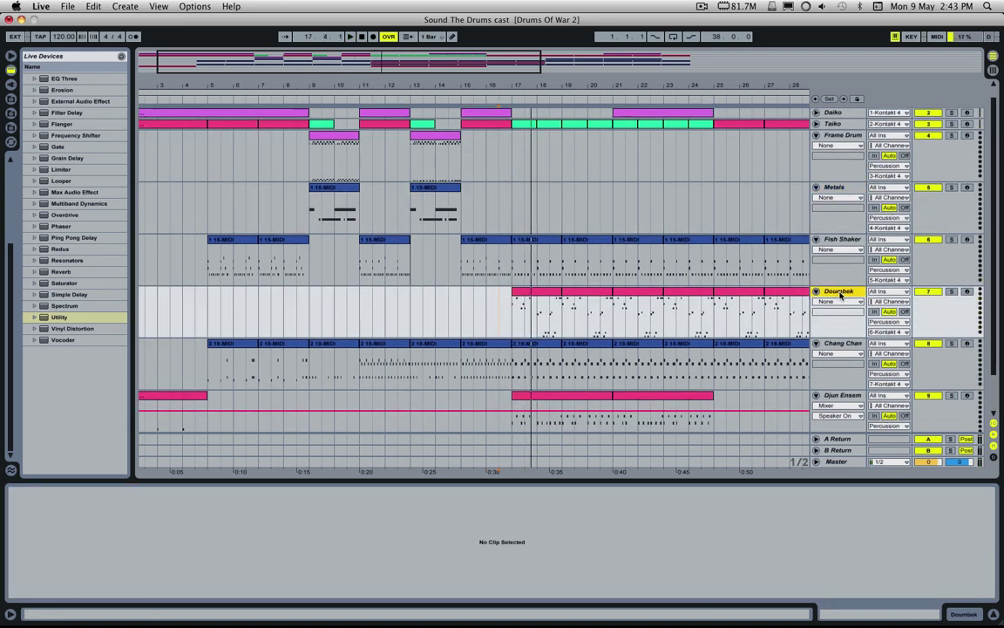
pyautogui.scroll(1, 833, 128)
pyautogui.click(831, 115)
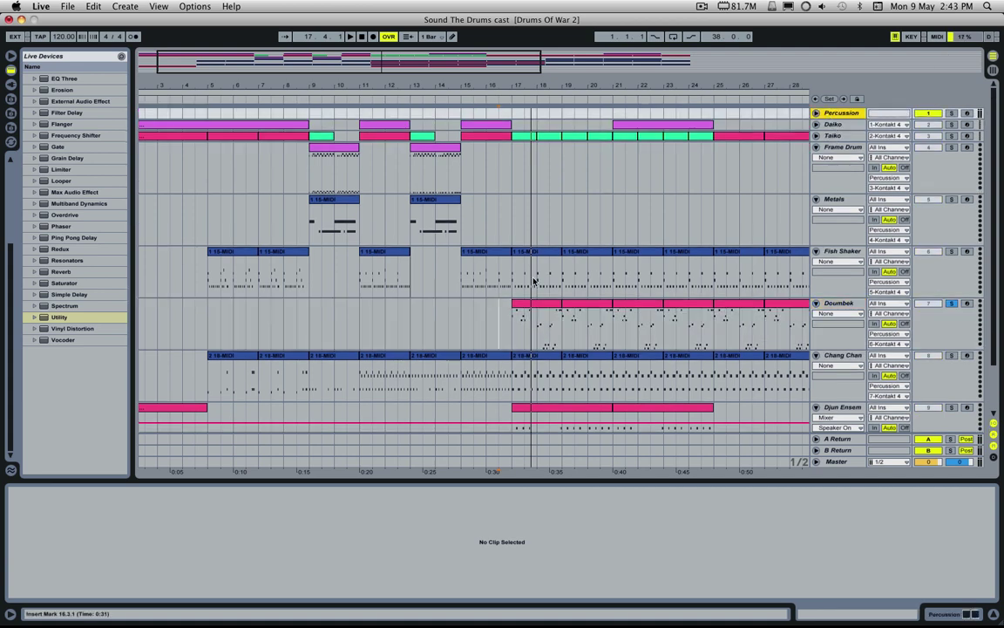
pyautogui.doubleClick(827, 114)
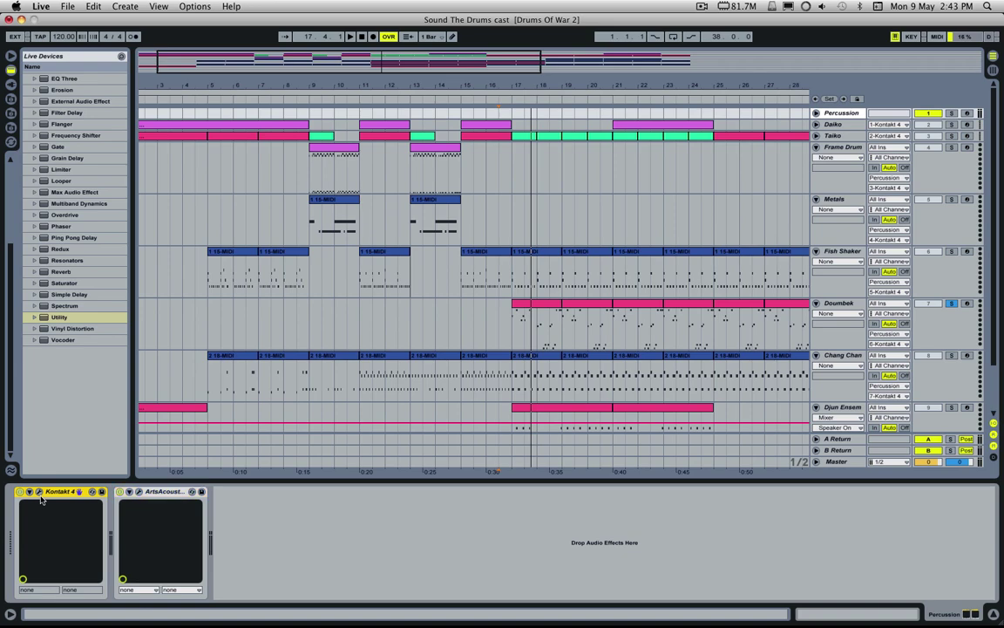
pyautogui.click(190, 490)
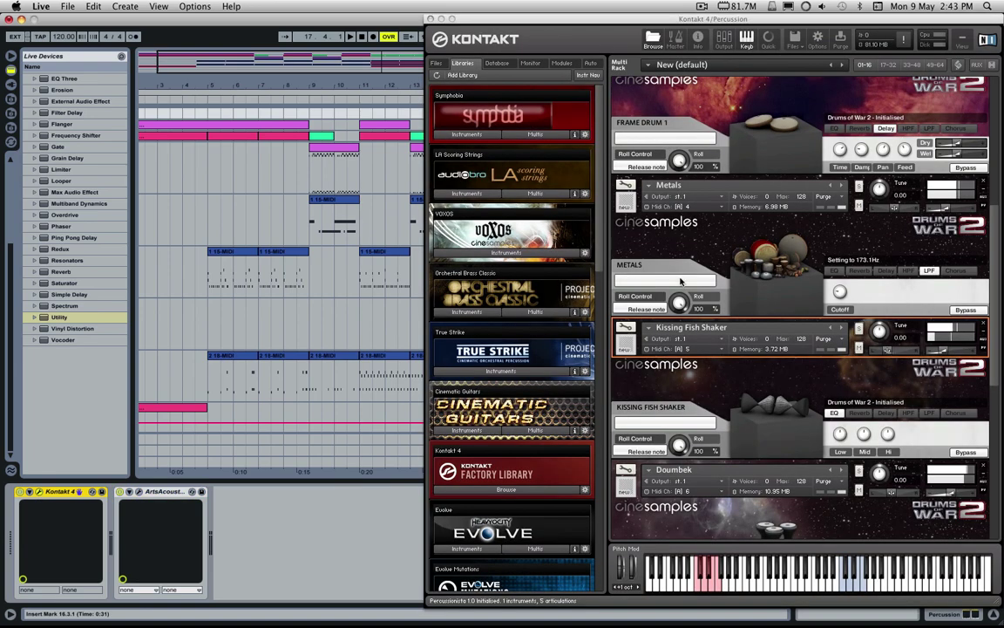
pyautogui.scroll(-5, 802, 417)
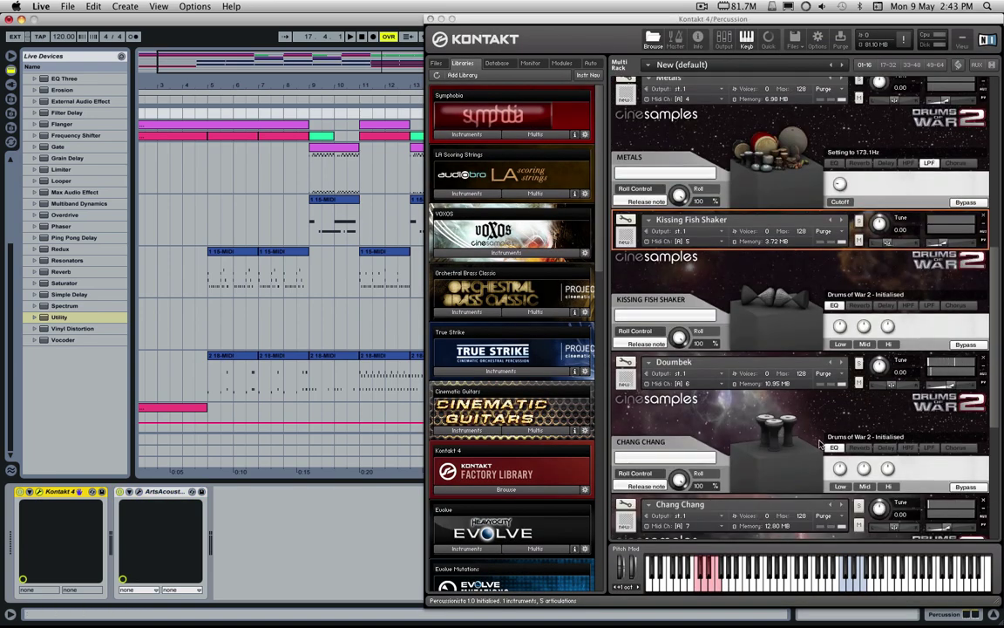
pyautogui.scroll(-1, 815, 432)
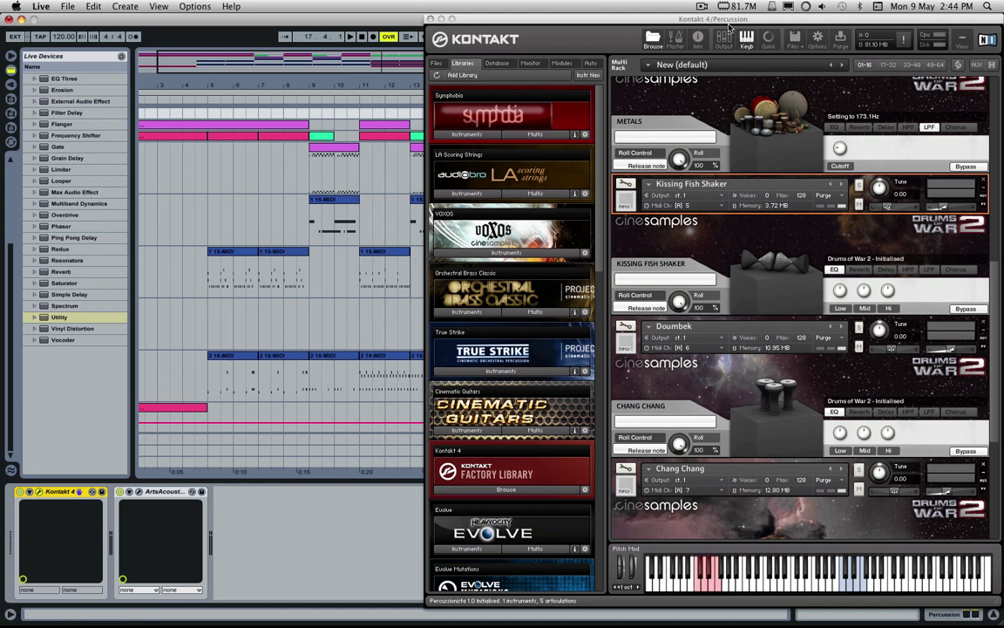
# Move the Kontakt window aside while listening to the soloed Doumbek part, and close the window
pyautogui.moveTo(729, 27); pyautogui.dragTo(639, 4)
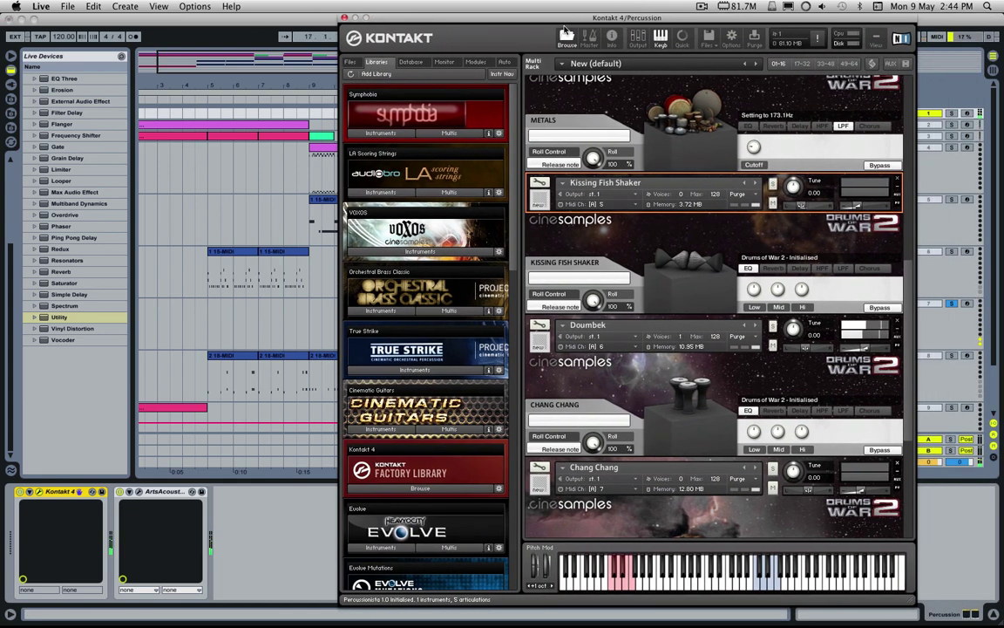
pyautogui.moveTo(467, 17); pyautogui.dragTo(292, 4)
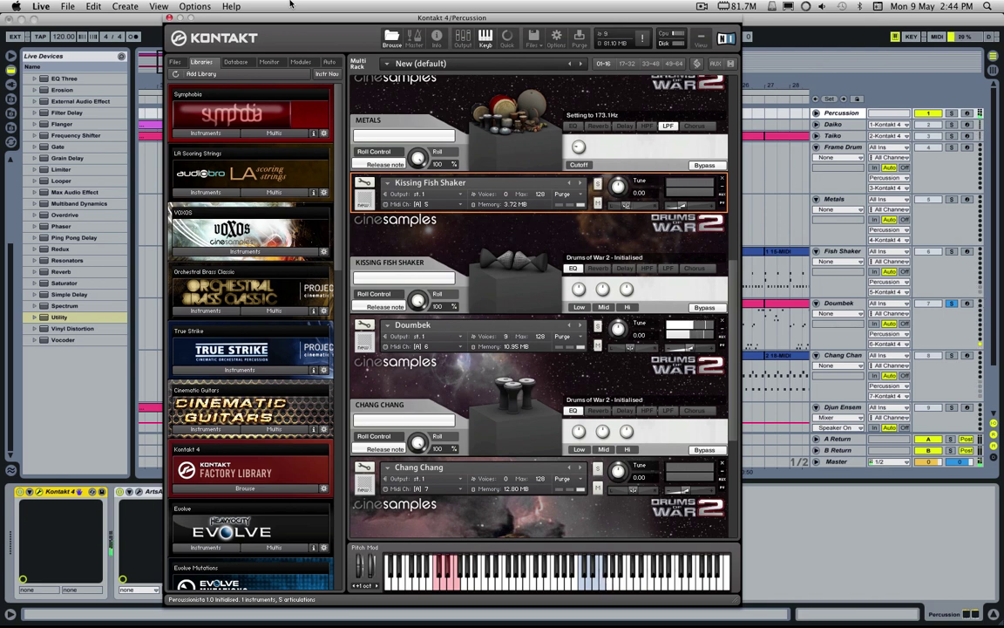
pyautogui.click(170, 17)
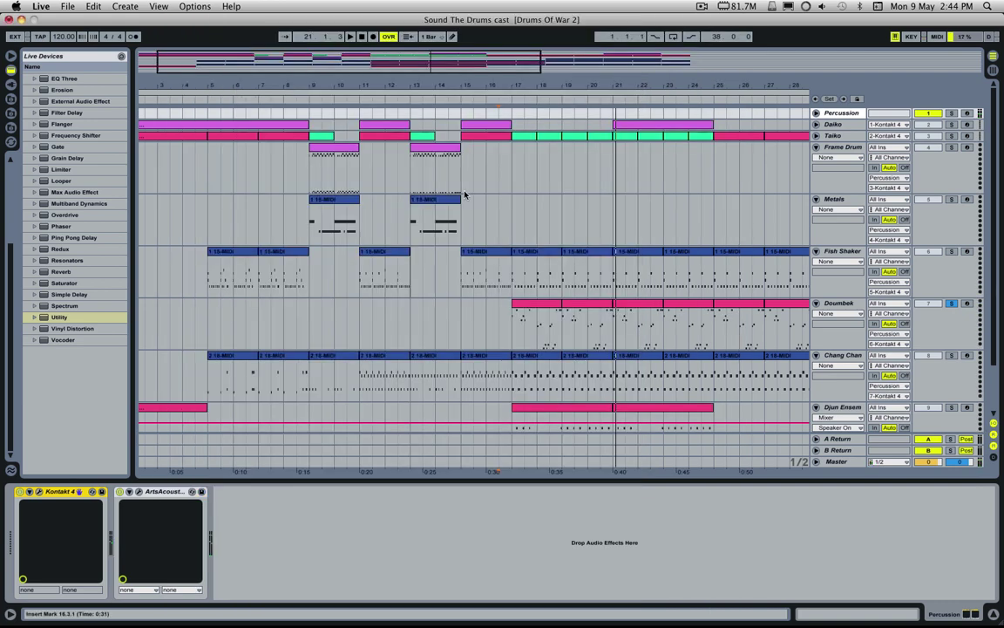
# Open the first Doumbek clip at bar 17 in an enlarged note editor, zoomed in on its looped notes
pyautogui.doubleClick(542, 308)
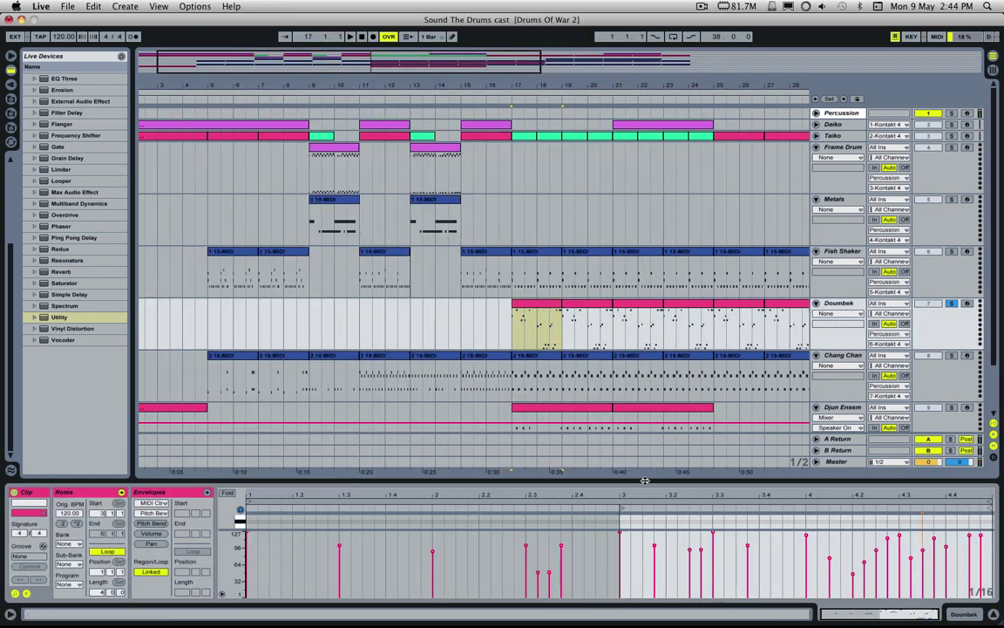
pyautogui.moveTo(645, 480); pyautogui.dragTo(645, 234)
pyautogui.moveTo(919, 618); pyautogui.dragTo(915, 624)
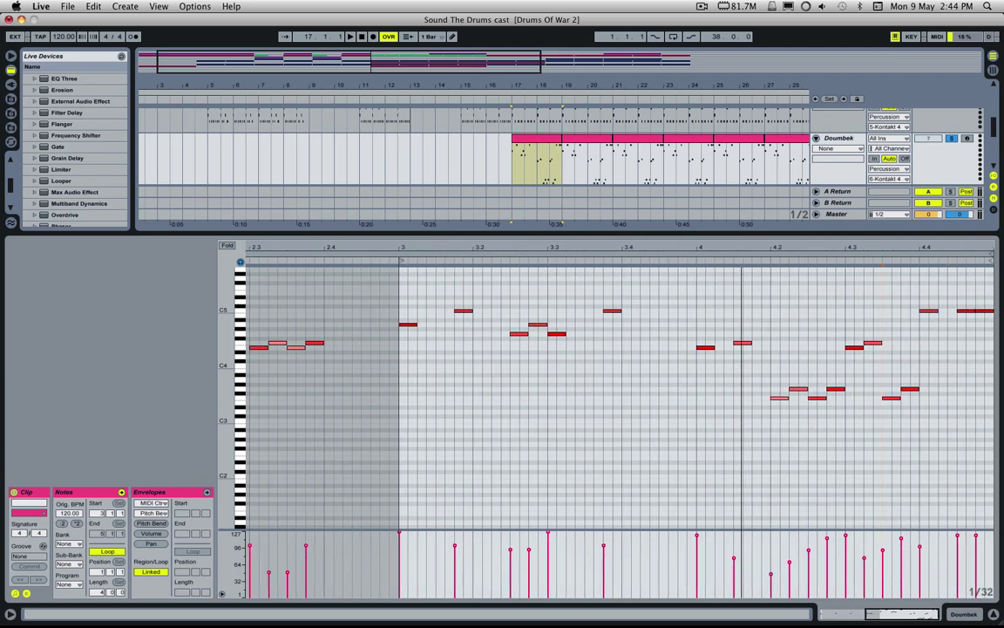
# Audition the Doumbek articulations from B2 up to C5 on the piano roll keys and select individual clip notes
pyautogui.moveTo(451, 320); pyautogui.dragTo(461, 297)
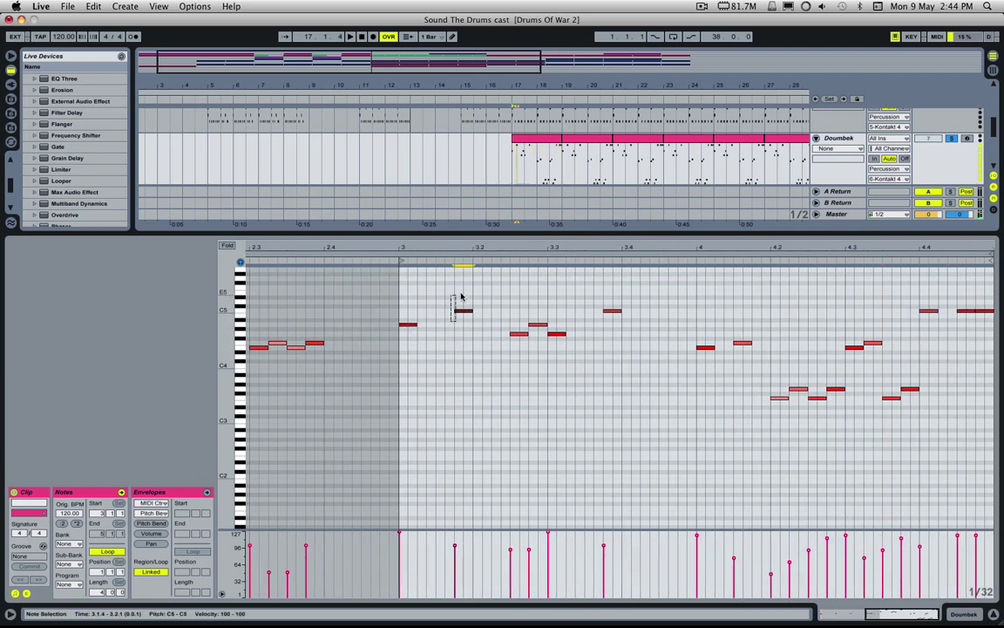
pyautogui.click(413, 336)
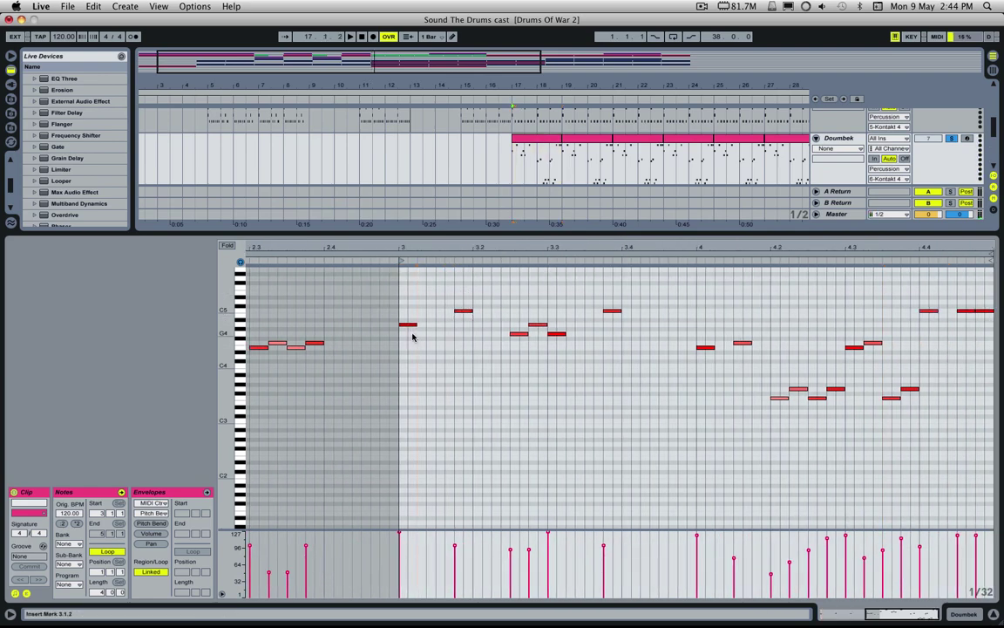
pyautogui.click(241, 334)
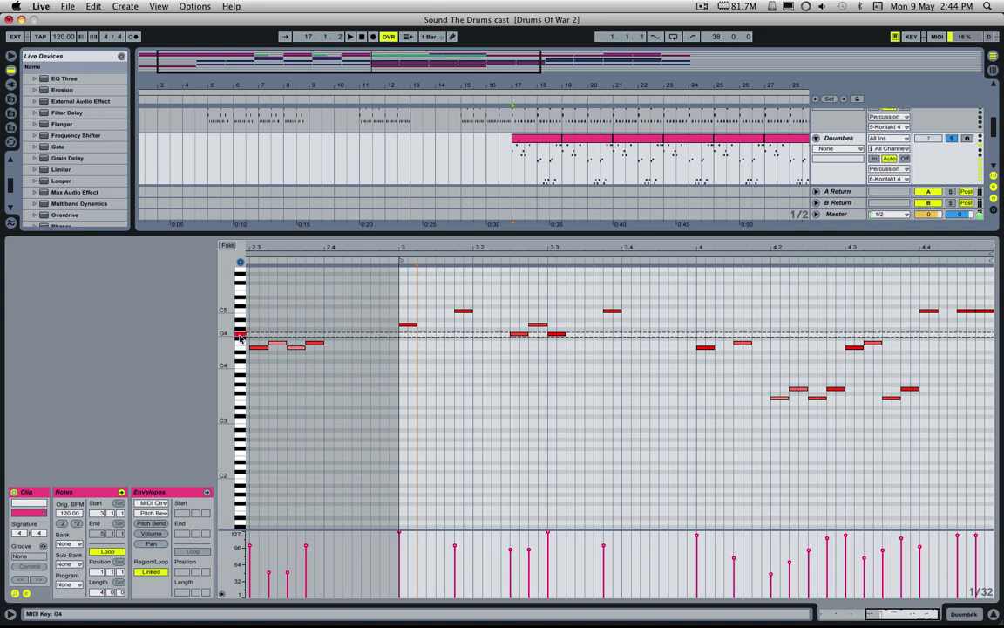
pyautogui.moveTo(242, 343); pyautogui.dragTo(237, 428)
pyautogui.click(237, 427)
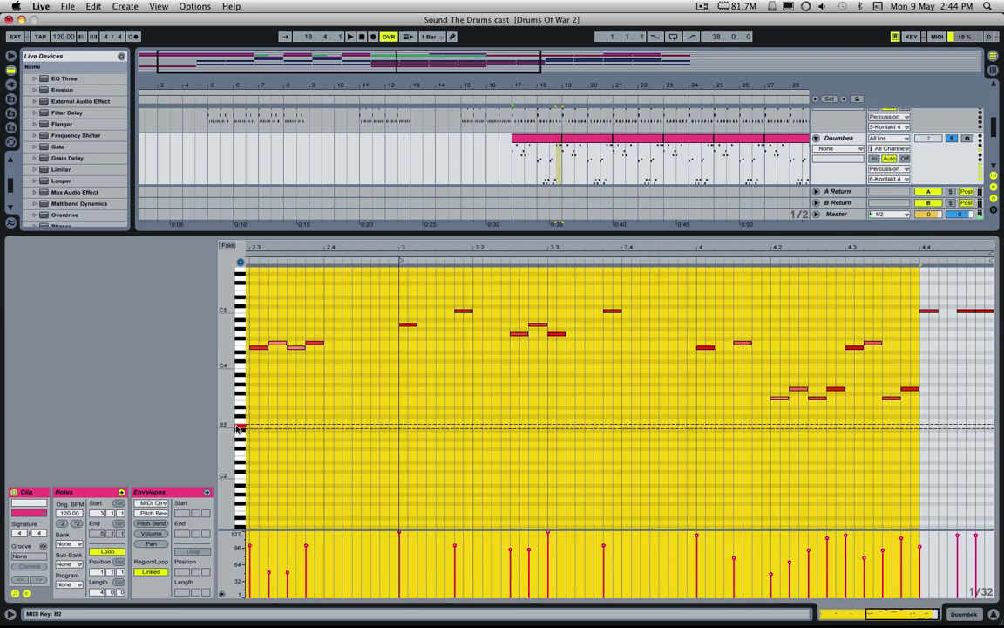
pyautogui.click(238, 422)
pyautogui.click(239, 417)
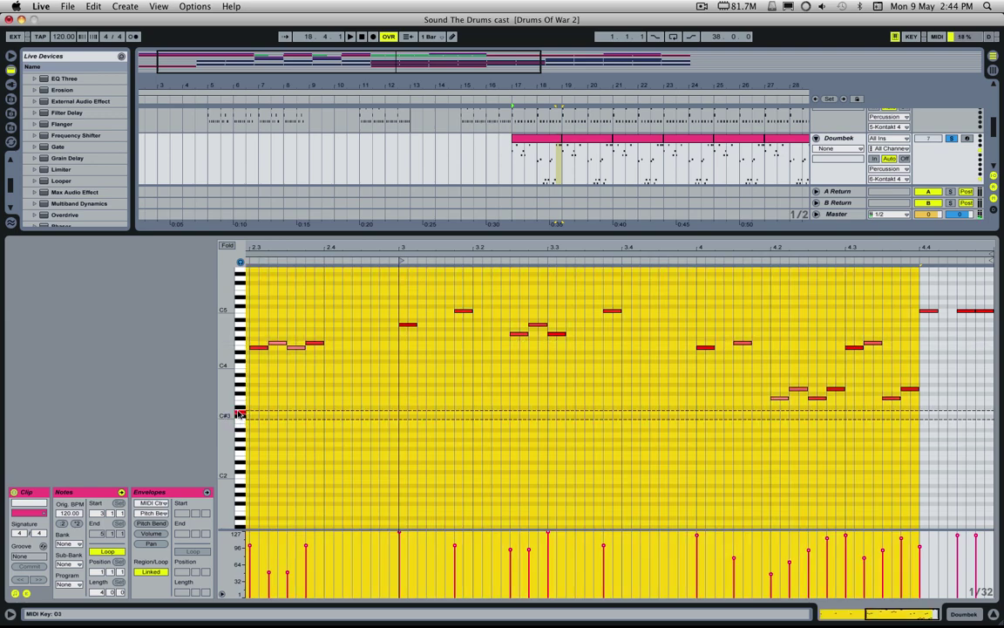
pyautogui.click(240, 400)
pyautogui.moveTo(239, 399); pyautogui.dragTo(241, 311)
pyautogui.click(241, 325)
pyautogui.click(241, 326)
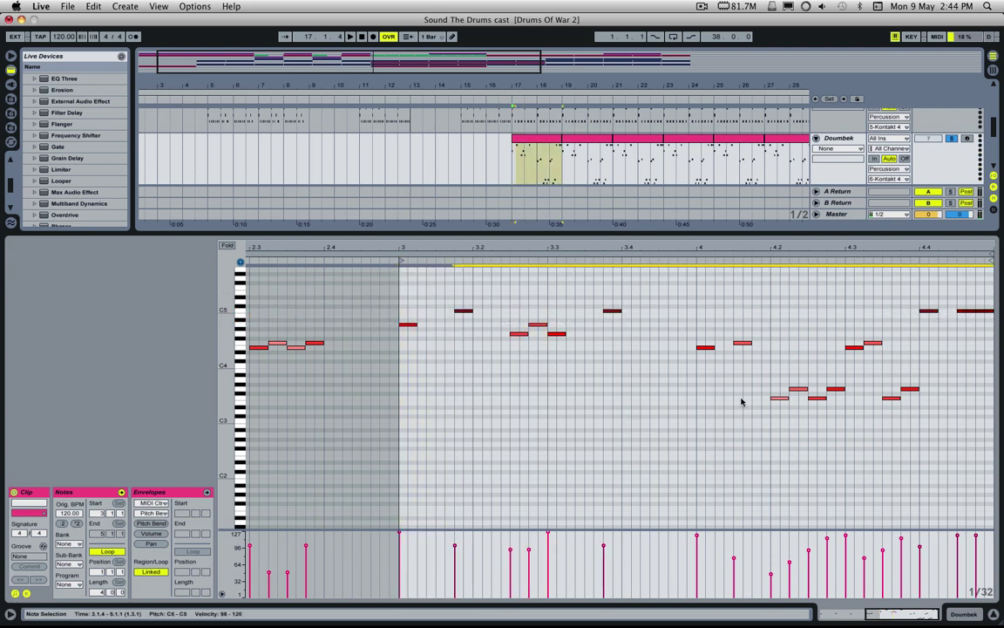
# Play the Doumbek part from clip position 3.3.3, and open its second clip at bar 19 zoomed in on beats 3 to 4.4
pyautogui.click(584, 343)
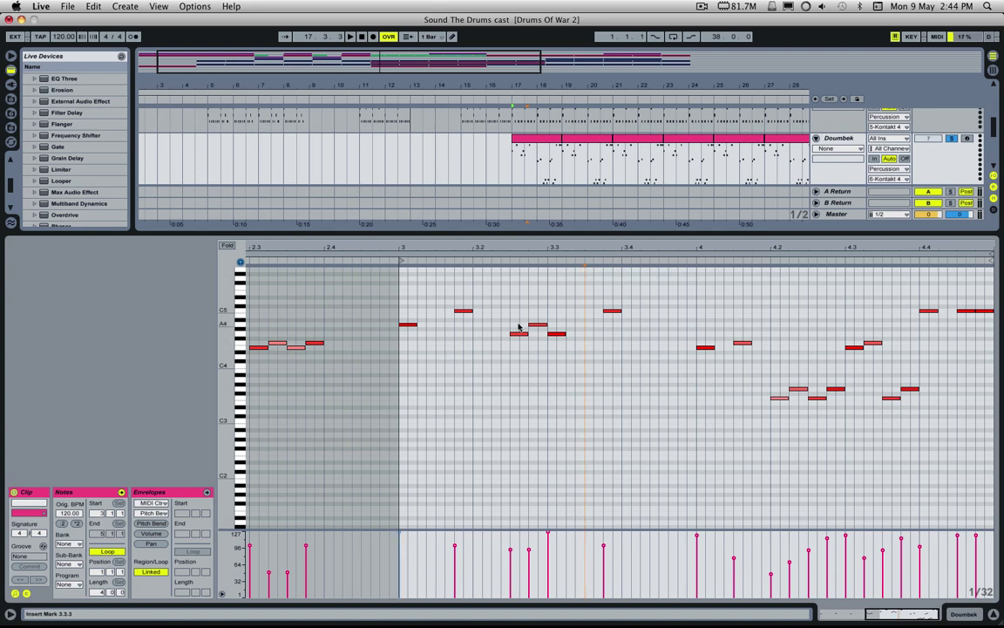
pyautogui.press('space')
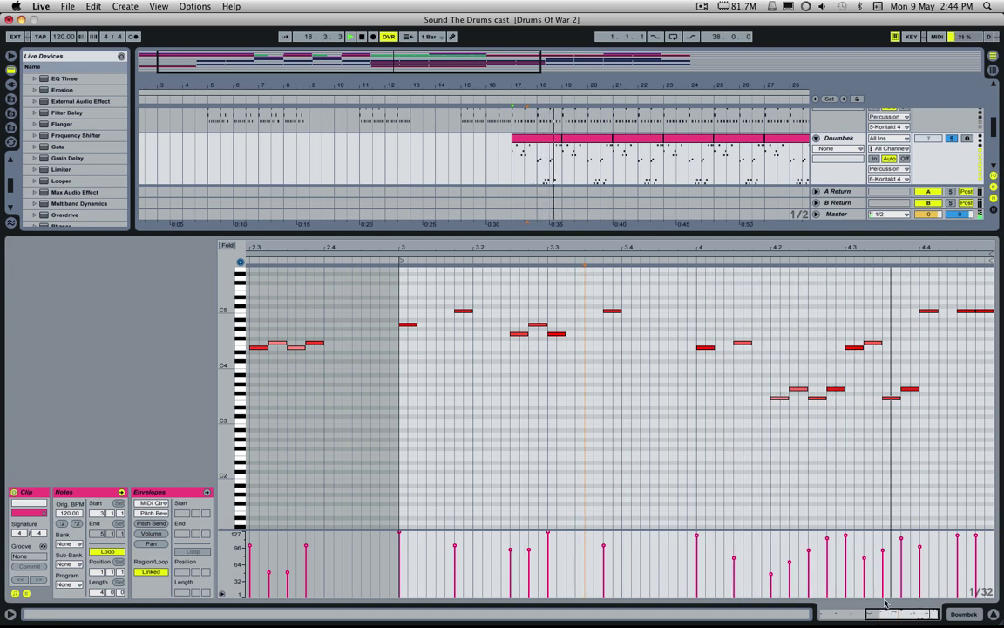
pyautogui.click(588, 139)
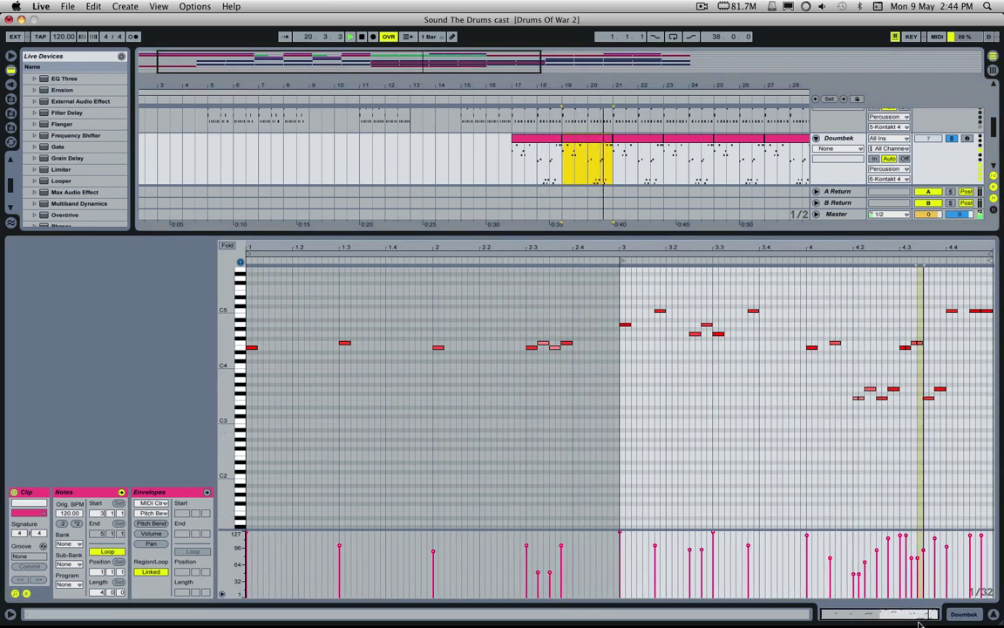
pyautogui.moveTo(918, 618); pyautogui.dragTo(918, 627)
pyautogui.press('space')
# Examine the two short F3 notes at 4.2 in the second Doumbek clip, and play the clip from its first note
pyautogui.click(726, 400)
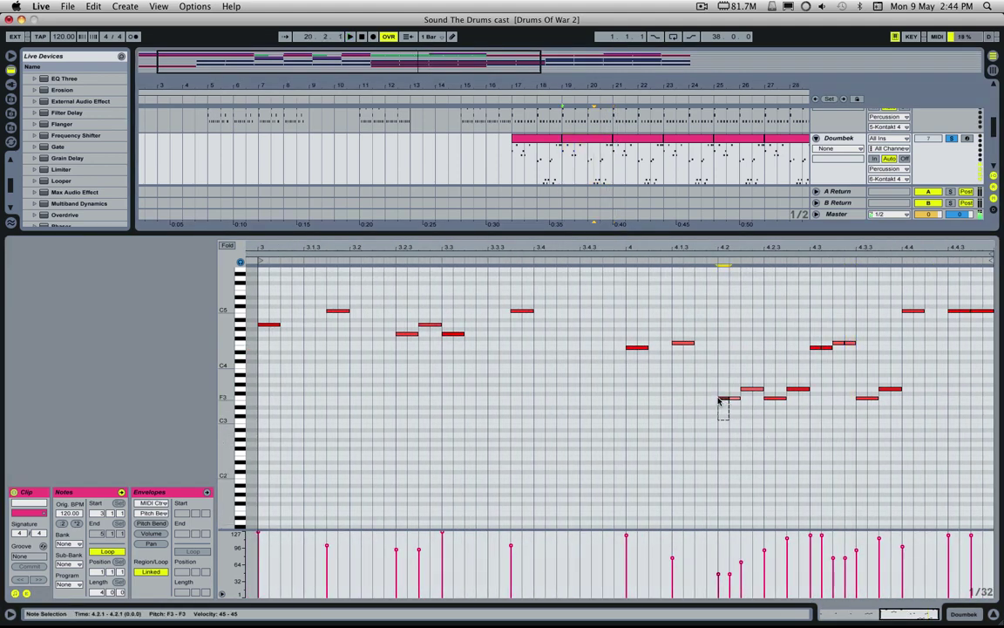
pyautogui.click(734, 399)
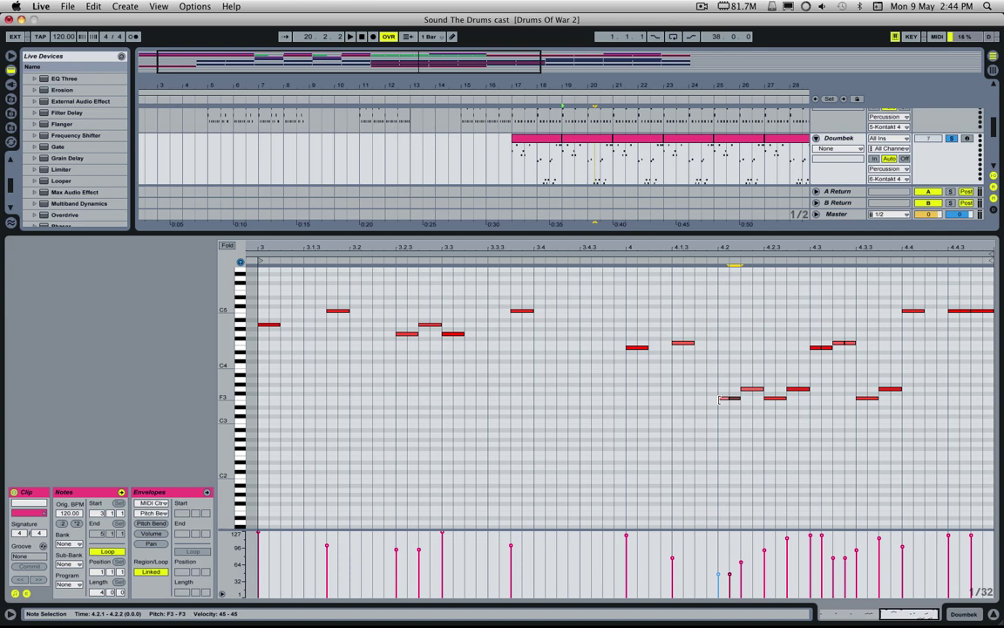
pyautogui.click(264, 325)
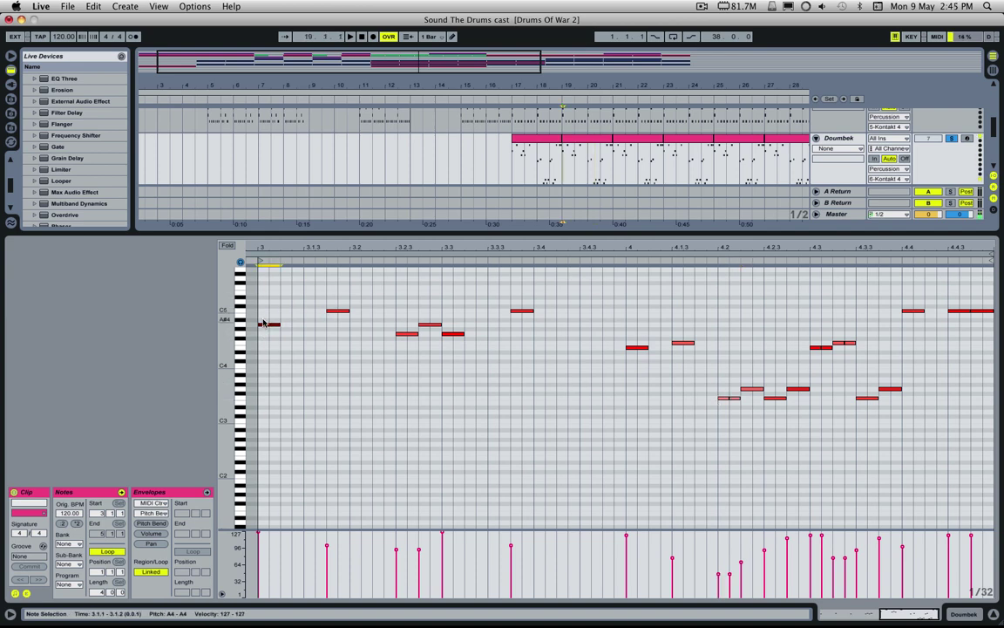
pyautogui.press('space')
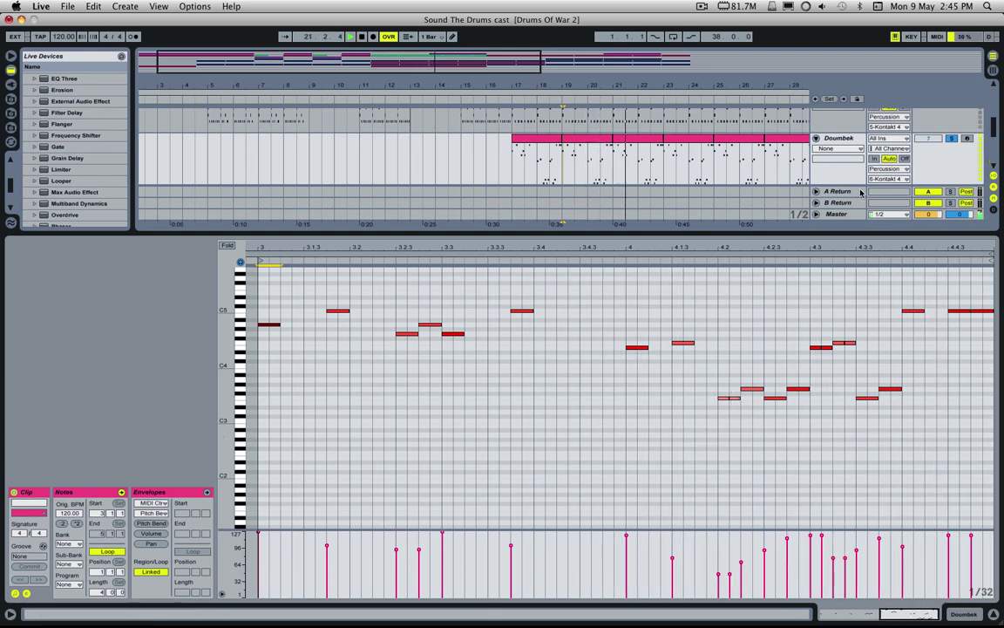
# Shrink the note editor, solo Chang Chang together with Doumbek, and play both from the Chang Chang clip at bar 17
pyautogui.scroll(2, 859, 191)
pyautogui.moveTo(724, 282); pyautogui.dragTo(723, 415)
pyautogui.scroll(5, 717, 341)
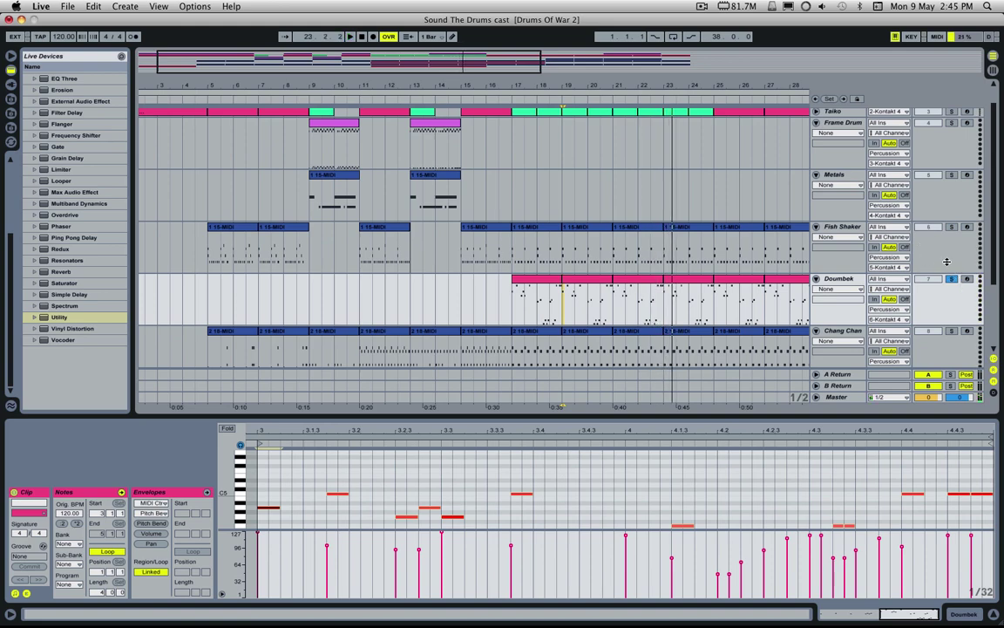
pyautogui.scroll(-1, 950, 283)
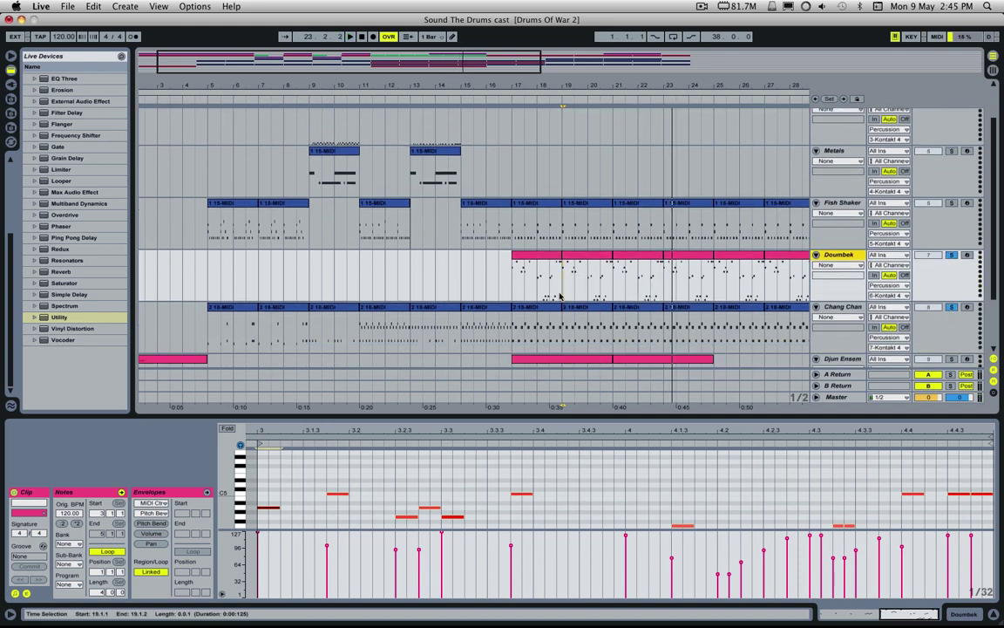
pyautogui.click(535, 311)
pyautogui.press('space')
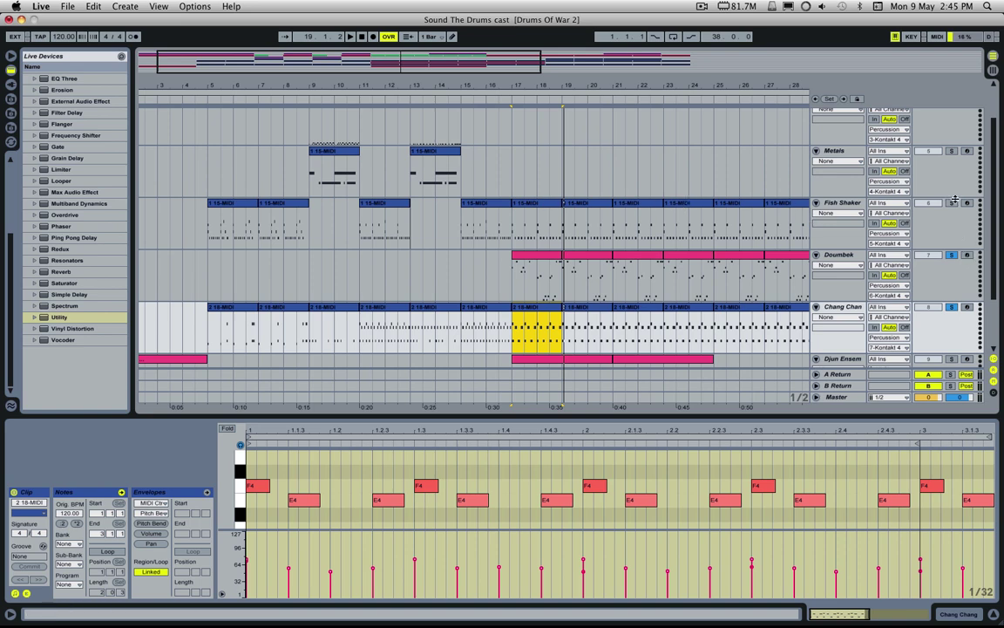
# Open the Fish Shaker clip at bar 17 in an enlarged note editor, solo its track, and play it
pyautogui.click(532, 203)
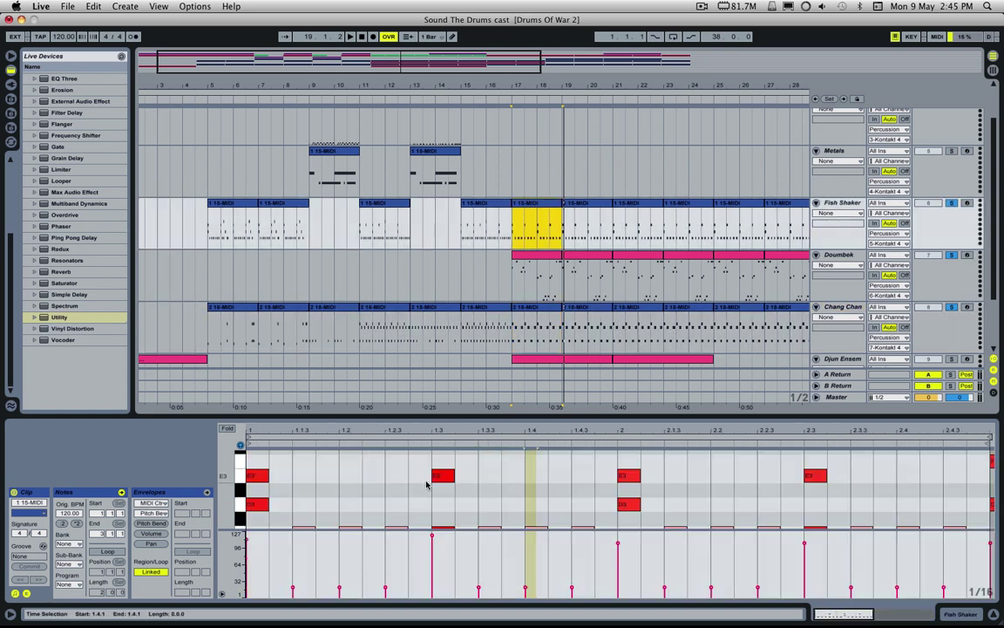
pyautogui.moveTo(421, 417); pyautogui.dragTo(430, 311)
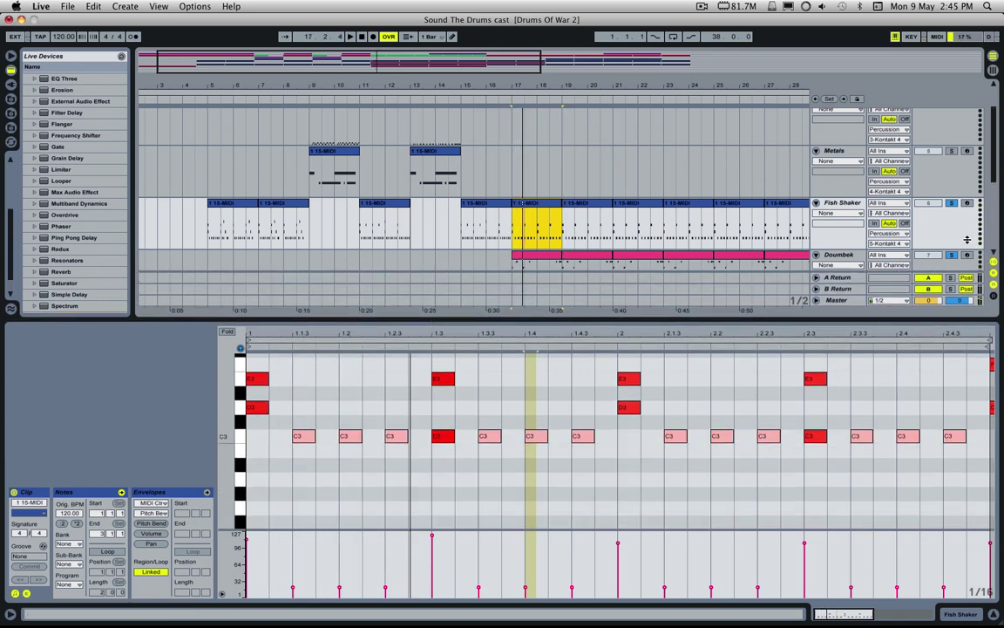
pyautogui.click(951, 204)
pyautogui.press('space')
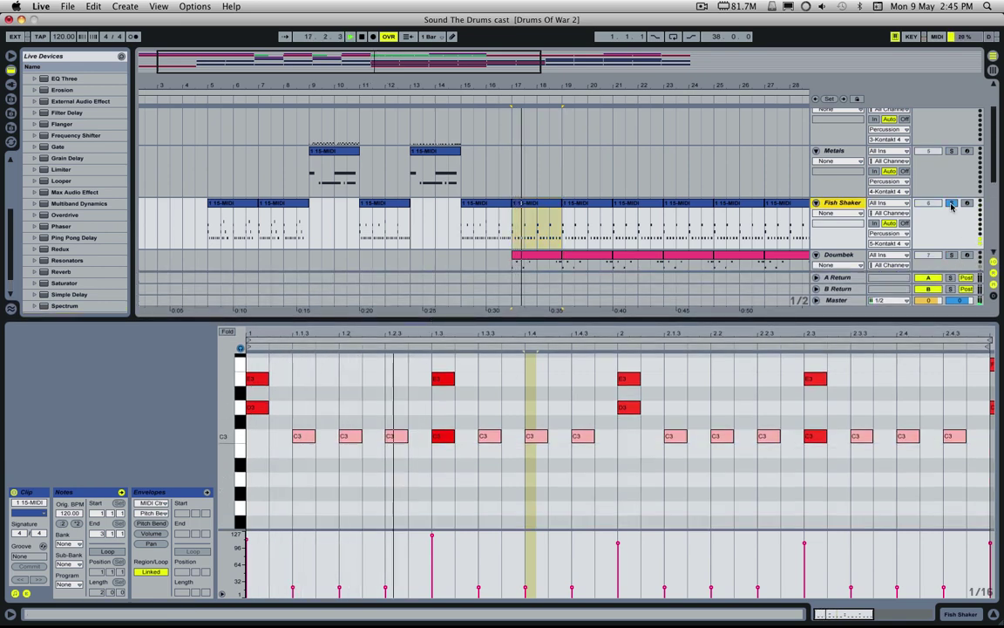
pyautogui.scroll(-4, 951, 218)
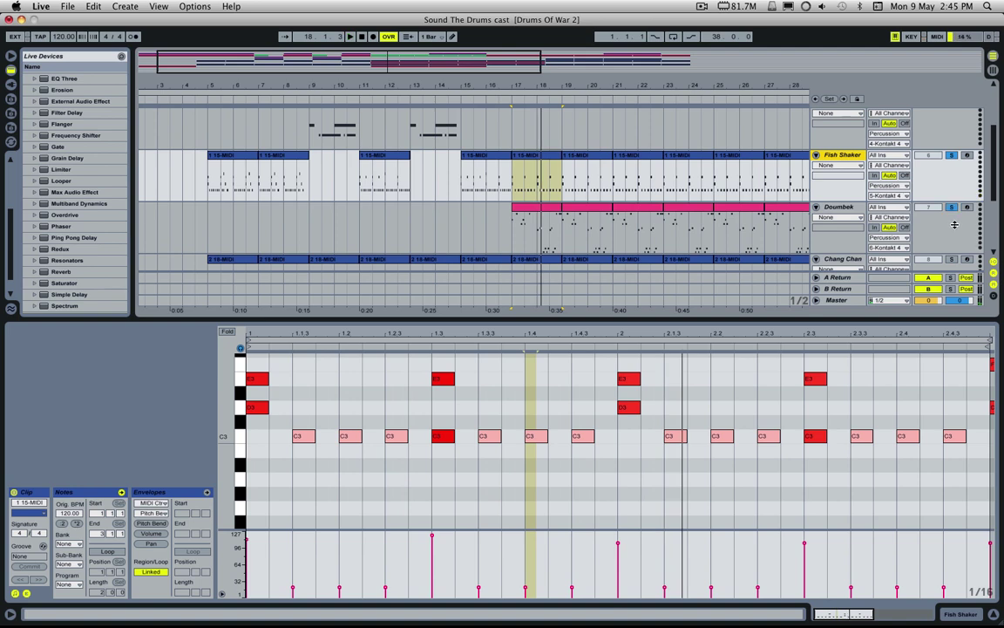
# Add Chang Chang to the soloed Fish Shaker and Doumbek tracks, play them from bar 17, and enlarge the arrangement area
pyautogui.scroll(-1, 952, 253)
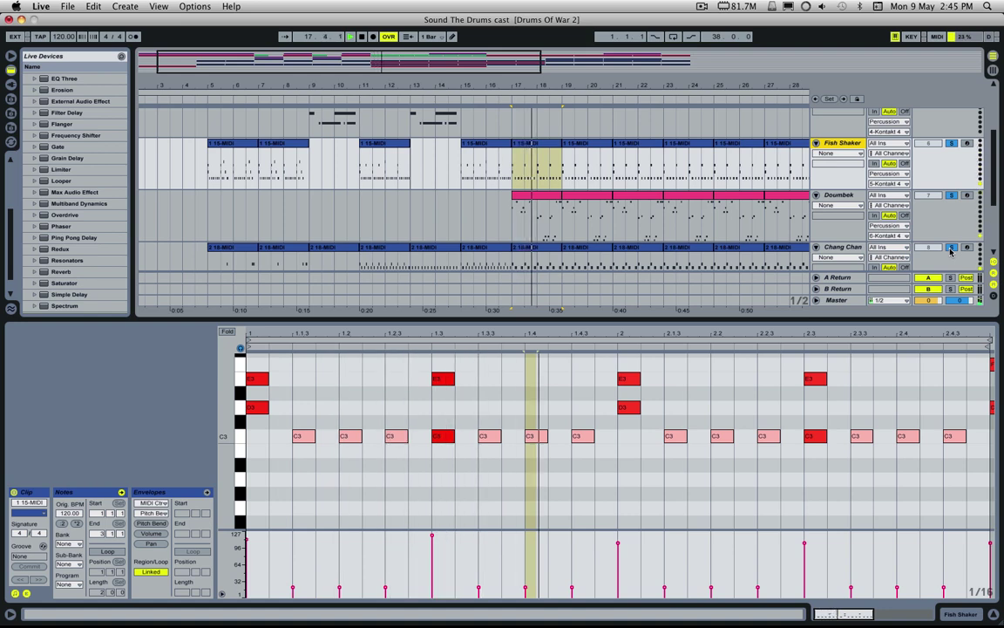
pyautogui.moveTo(774, 319); pyautogui.dragTo(764, 373)
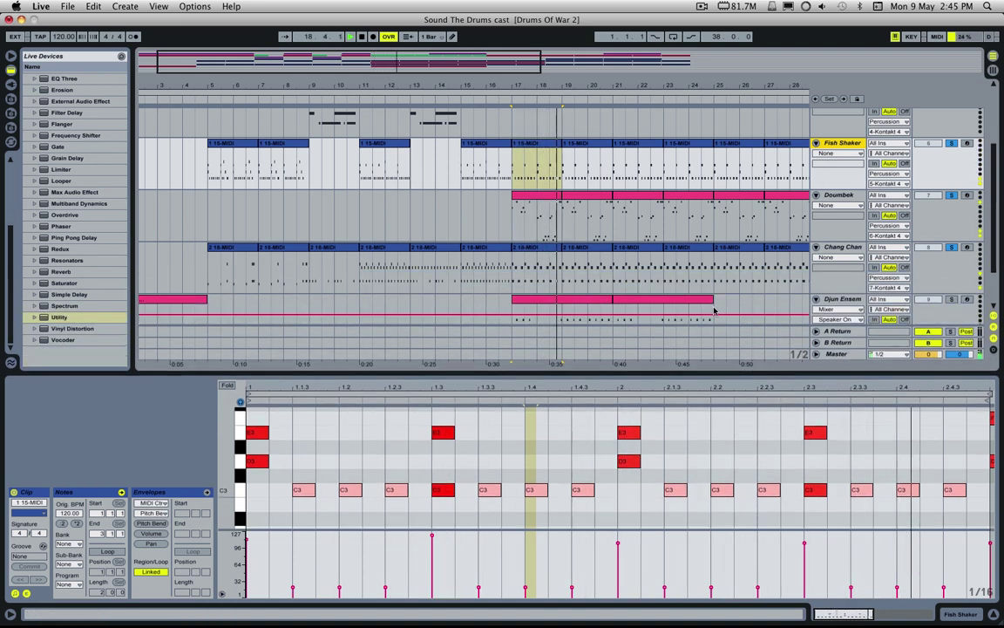
pyautogui.scroll(-3, 679, 157)
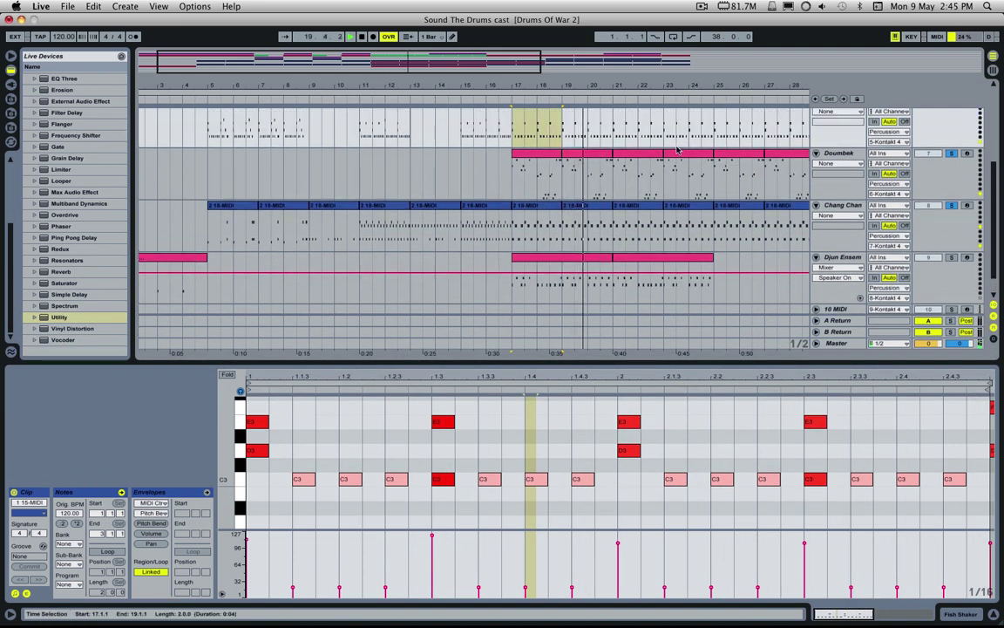
# Solo only Djun Ensemble, open its clip at bar 17 in an enlarged note editor, and play it from its start
pyautogui.scroll(3, 679, 150)
pyautogui.scroll(-2, 713, 172)
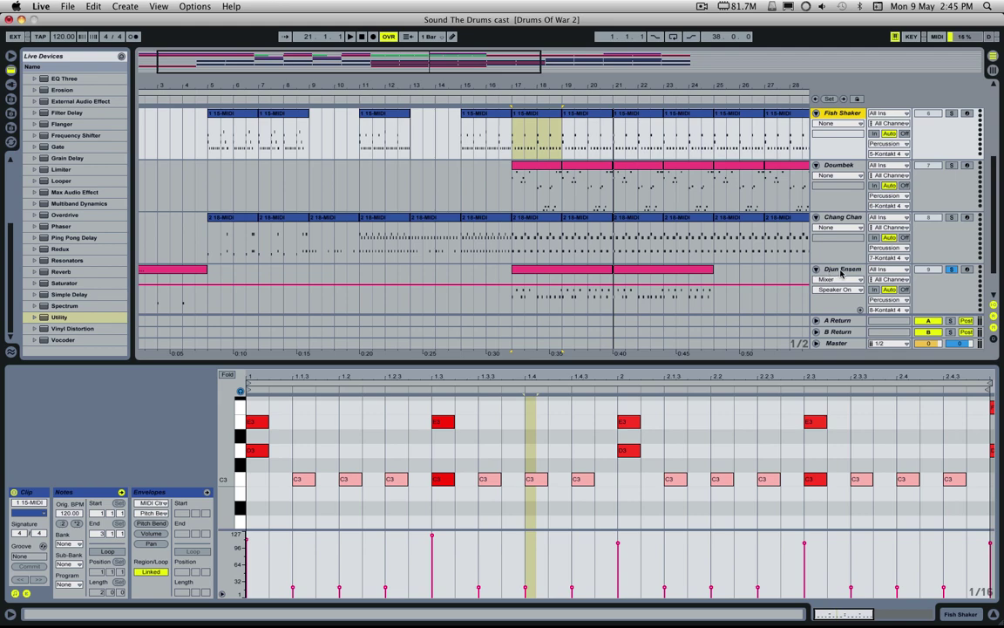
pyautogui.click(575, 284)
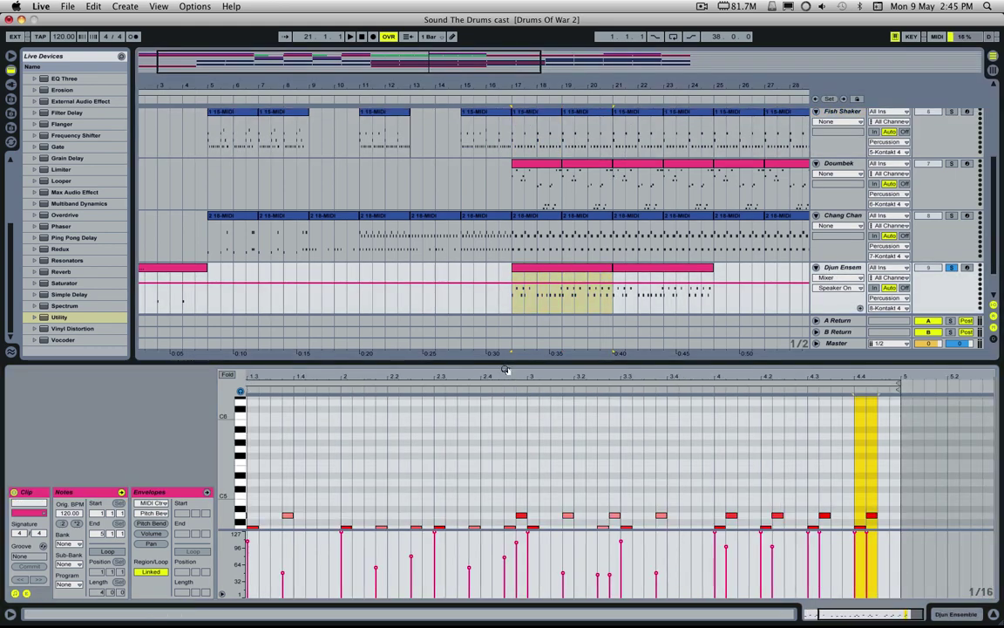
pyautogui.moveTo(497, 359); pyautogui.dragTo(492, 262)
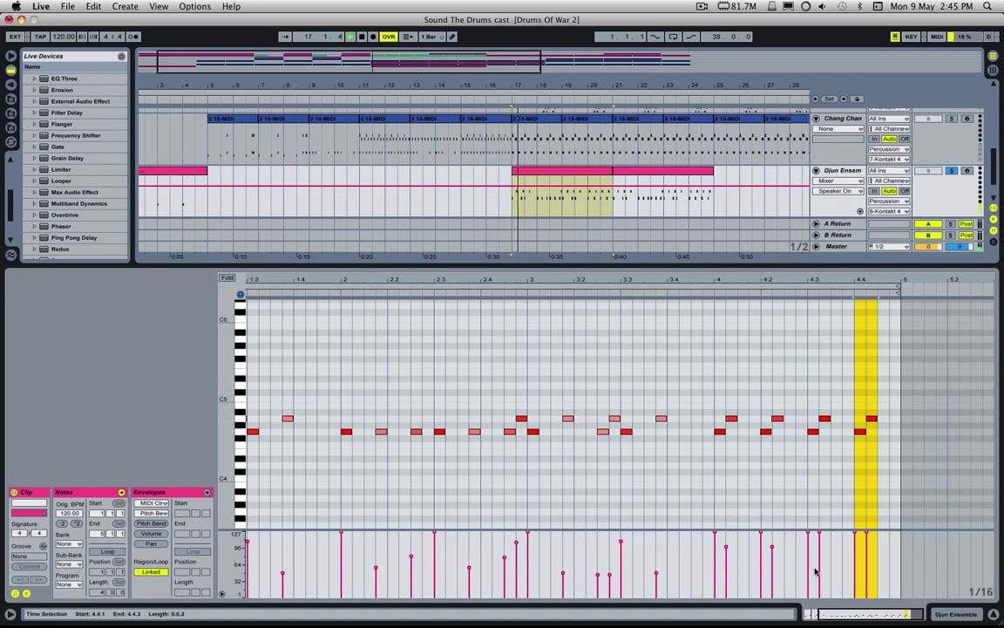
pyautogui.click(860, 613)
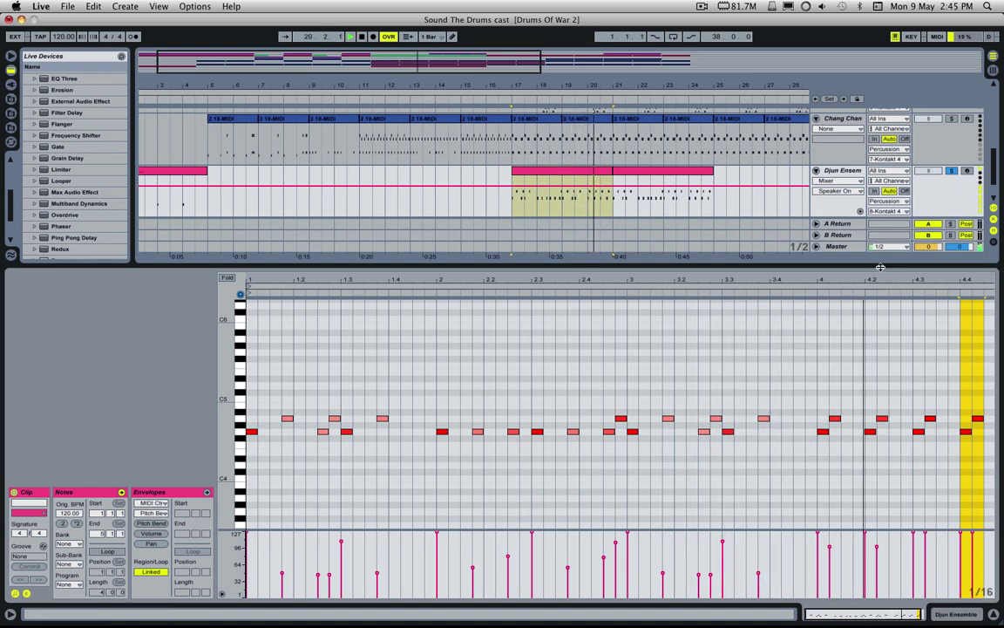
pyautogui.moveTo(882, 266); pyautogui.dragTo(887, 395)
pyautogui.press('space')
# Open the Taiko clip at bar 17, and solo Fish Shaker, Doumbek, Chang Chang and Djun Ensemble together
pyautogui.scroll(3, 897, 251)
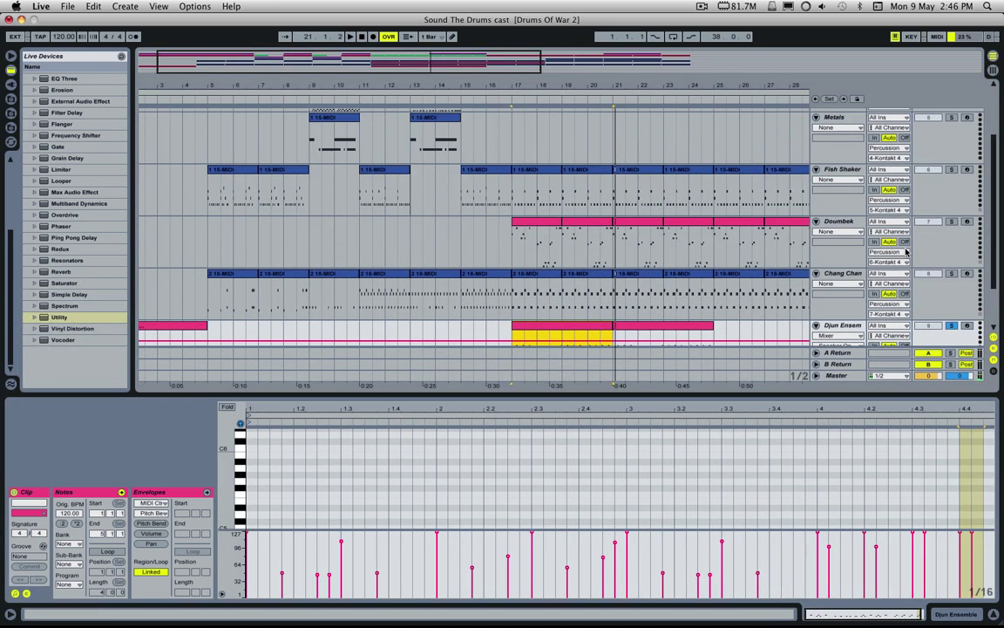
pyautogui.scroll(4, 682, 237)
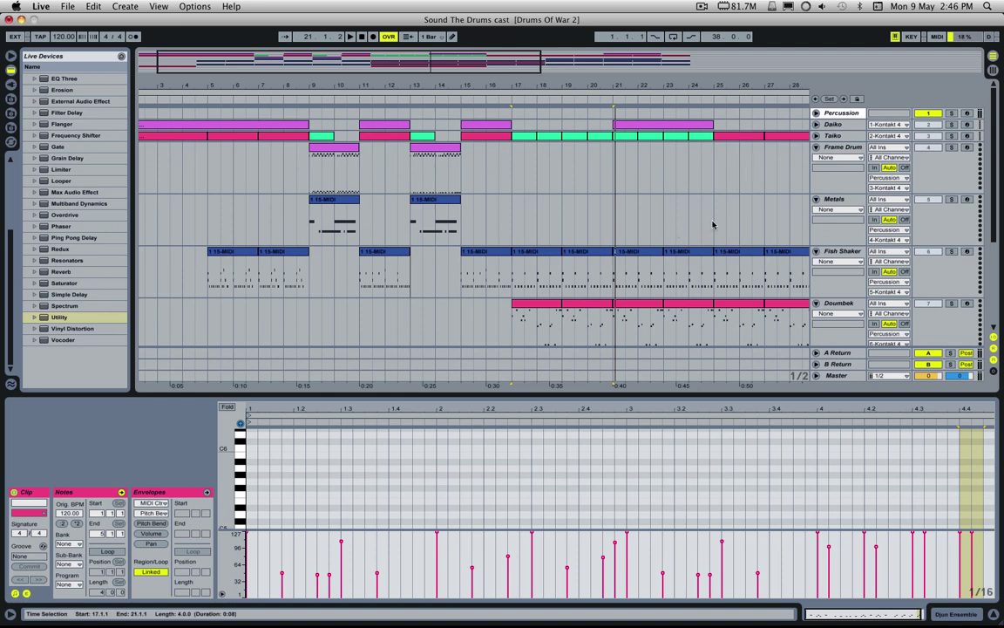
pyautogui.click(524, 136)
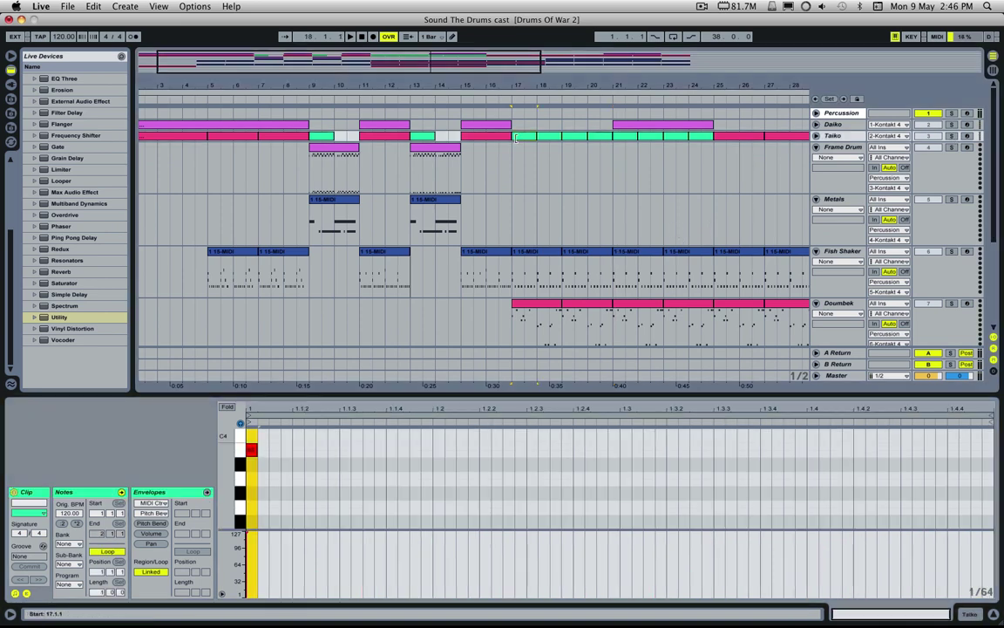
pyautogui.click(546, 367)
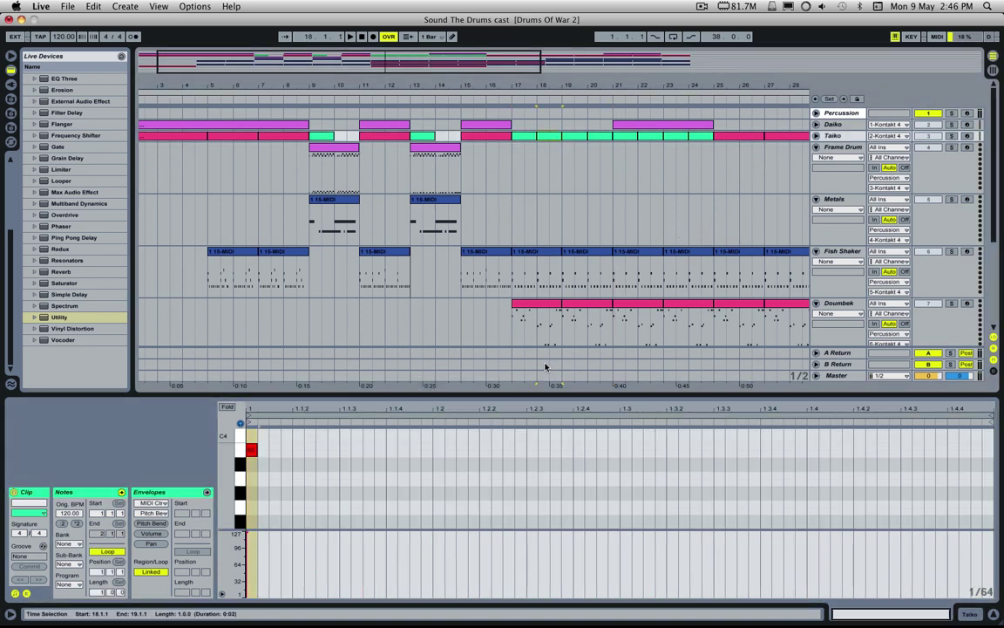
pyautogui.scroll(-3, 554, 280)
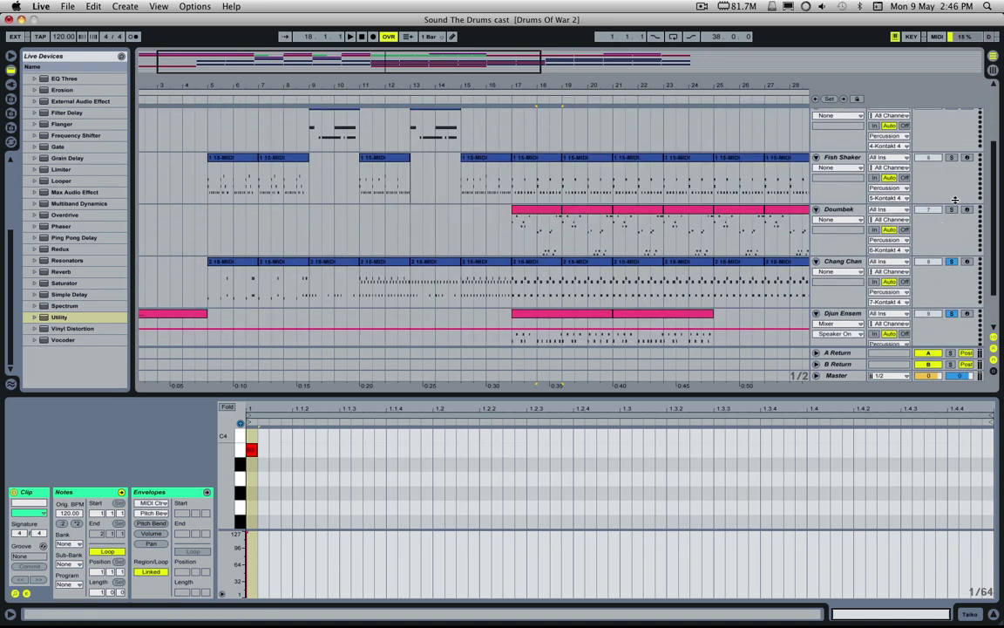
pyautogui.scroll(3, 618, 198)
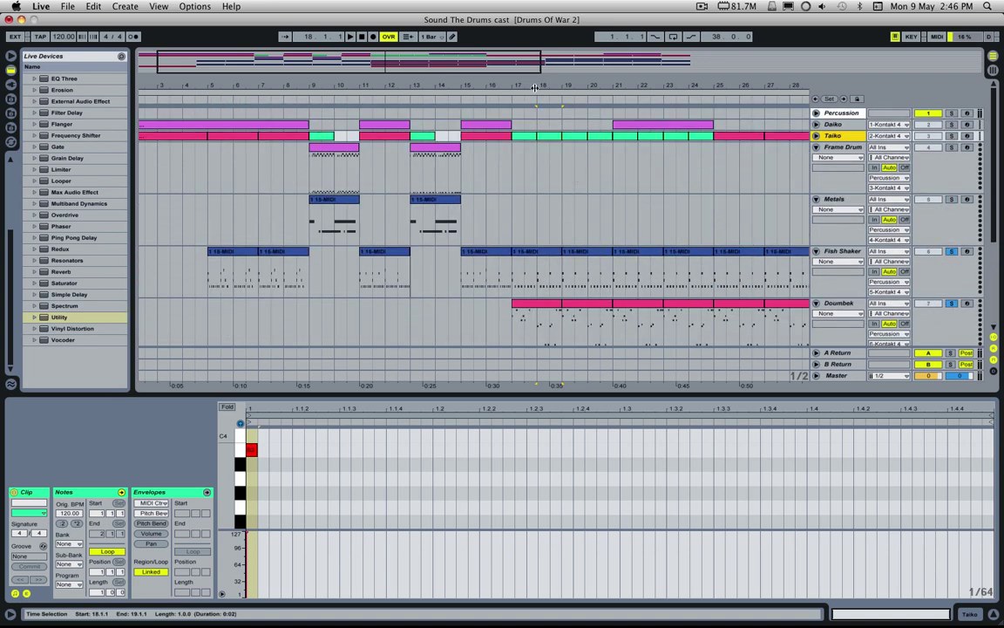
# Compare the notes of the Daiko clip at bar 15 with those of the Taiko clip at bar 17
pyautogui.click(458, 133)
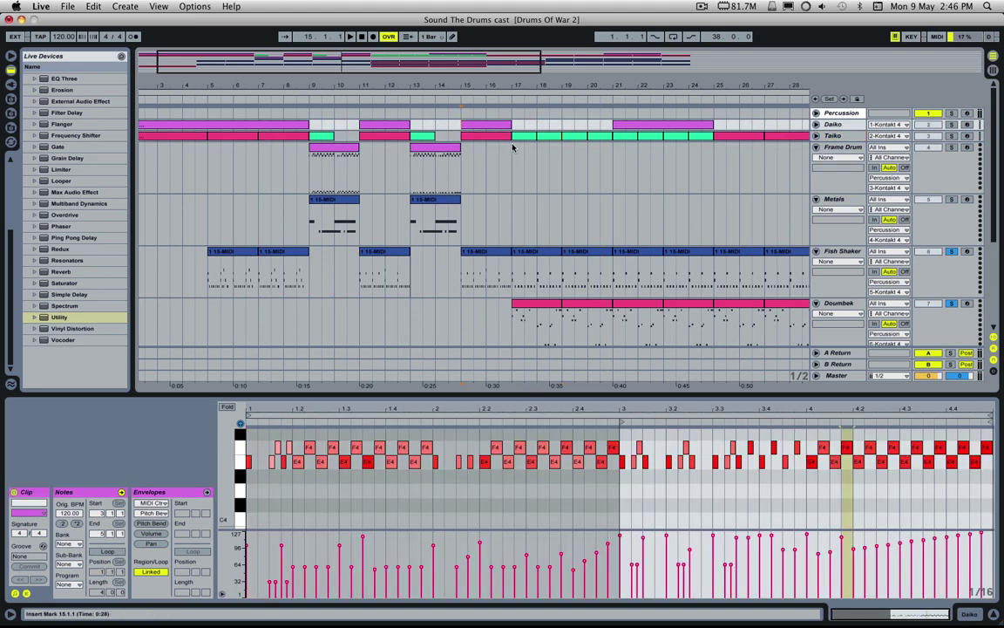
pyautogui.click(425, 140)
pyautogui.doubleClick(526, 138)
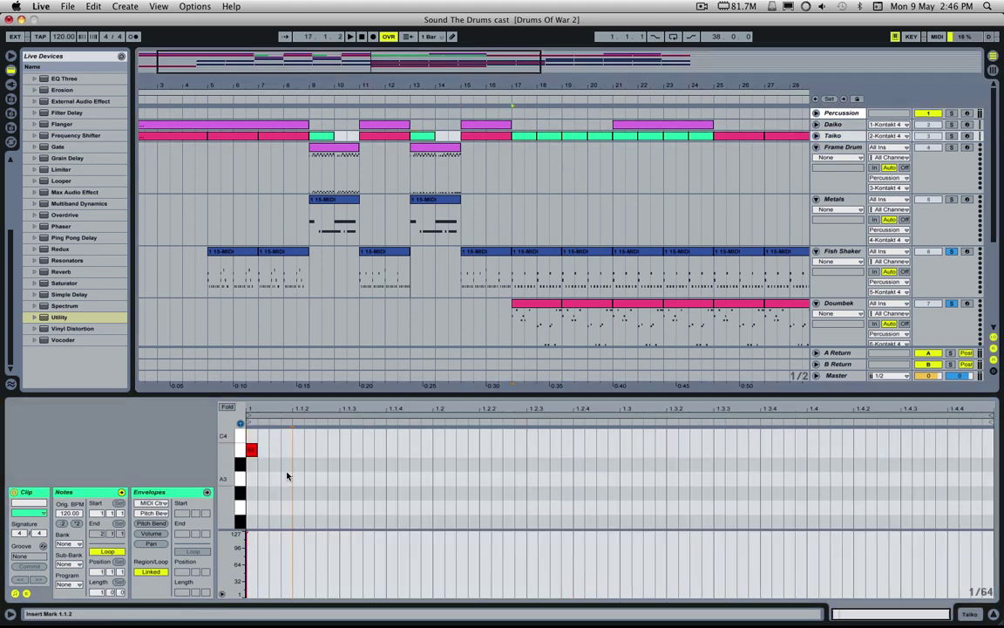
pyautogui.moveTo(287, 474); pyautogui.dragTo(248, 443)
# Mark out bars 17 to 21 across the Daiko, Taiko, Frame Drum and Metals tracks
pyautogui.click(489, 169)
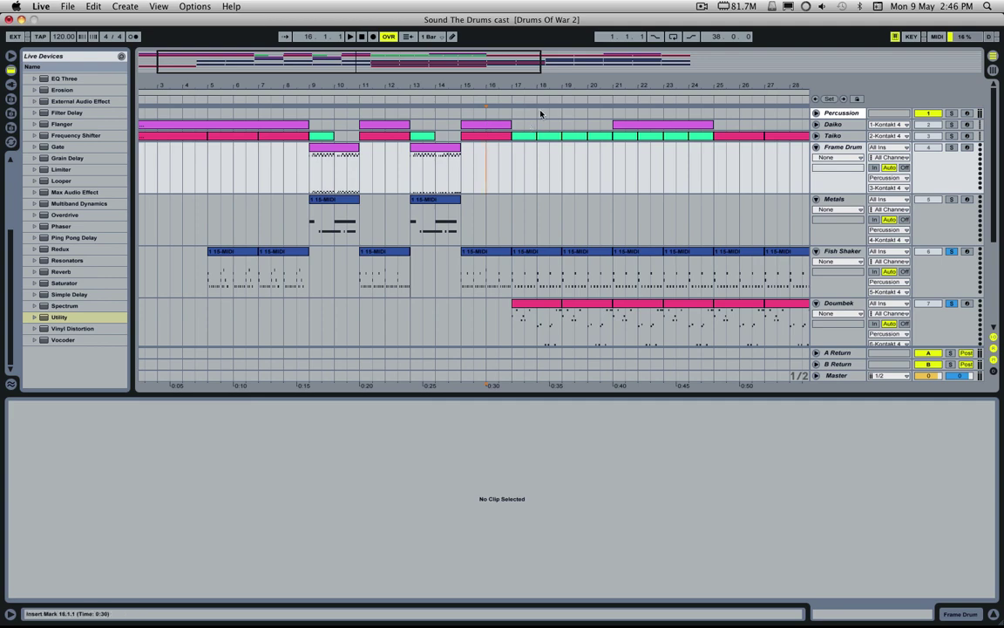
pyautogui.moveTo(610, 127); pyautogui.dragTo(511, 213)
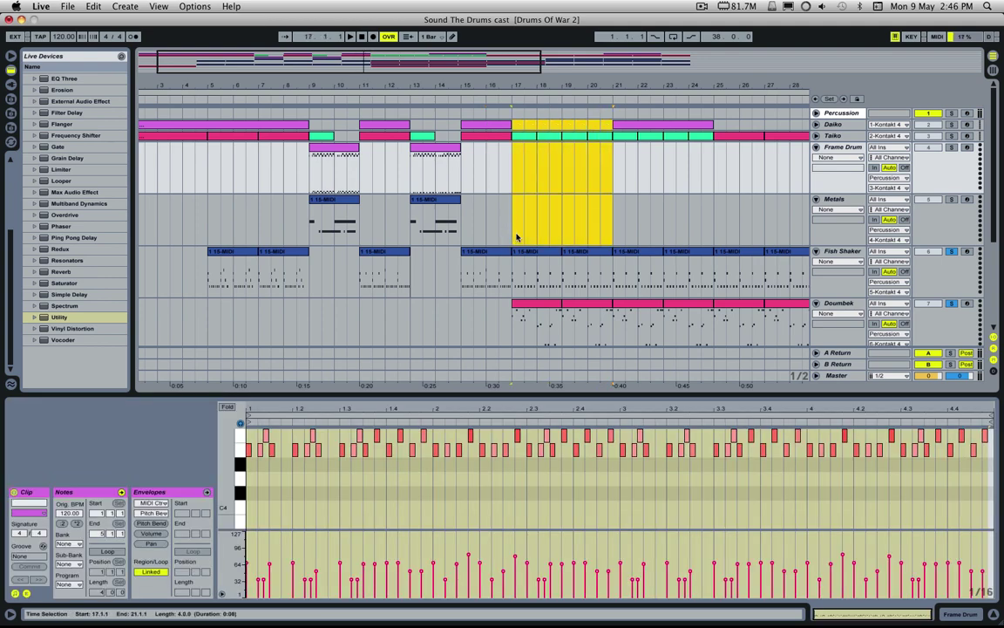
pyautogui.click(520, 193)
# Play the soloed Fish Shaker, Doumbek, Chang Chang and Djun Ensemble tracks together from bar 17
pyautogui.scroll(-5, 752, 223)
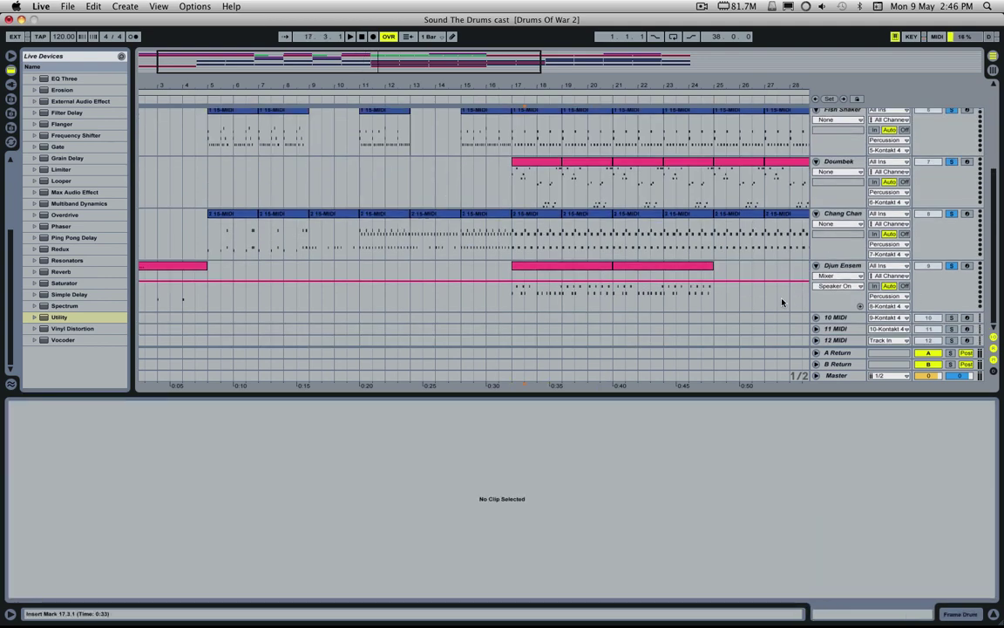
pyautogui.scroll(5, 590, 216)
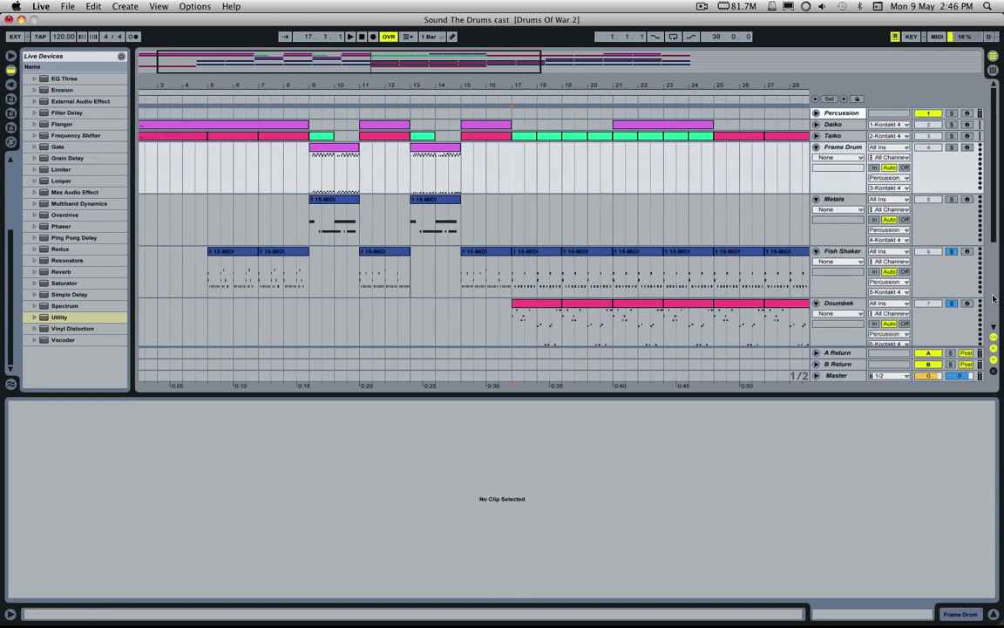
pyautogui.scroll(-4, 993, 299)
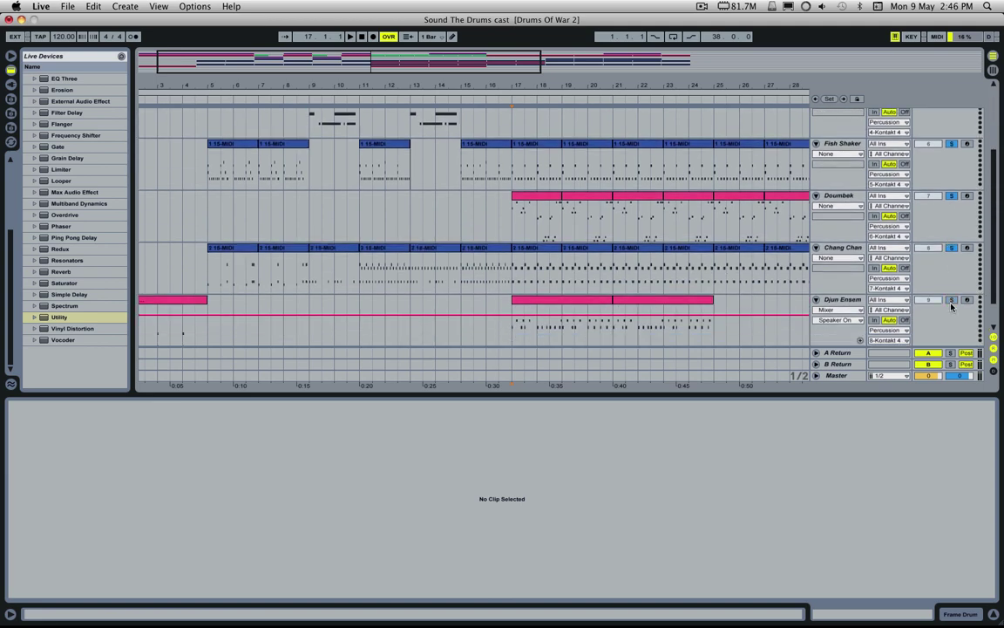
pyautogui.click(504, 198)
pyautogui.click(514, 218)
pyautogui.press('space')
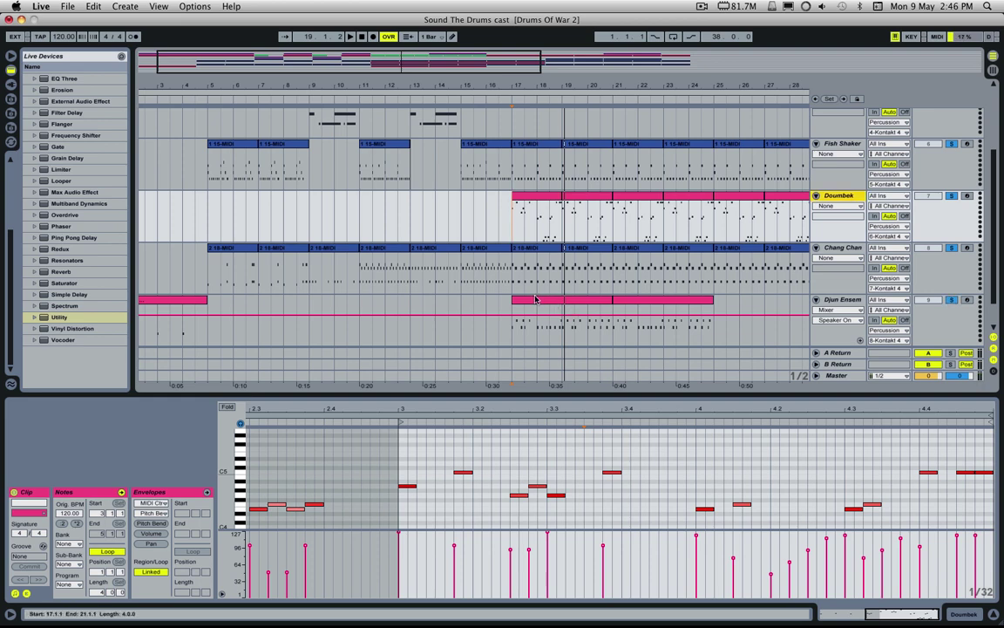
# Add 10 MIDI and 11 MIDI to the soloed tracks, and play the group again from bar 17
pyautogui.click(535, 299)
pyautogui.click(511, 291)
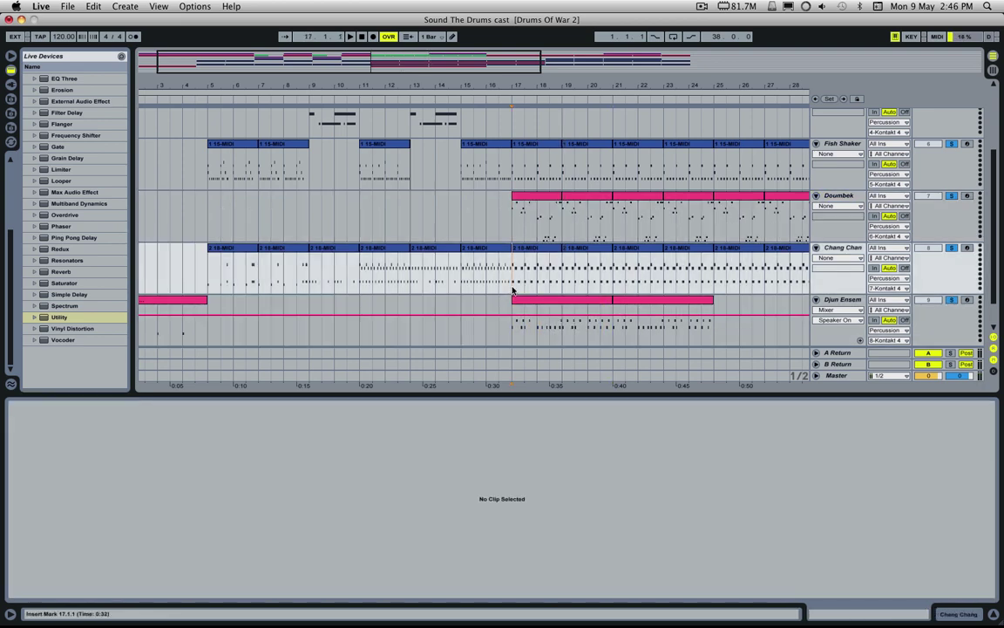
pyautogui.scroll(1, 634, 295)
pyautogui.scroll(-2, 634, 295)
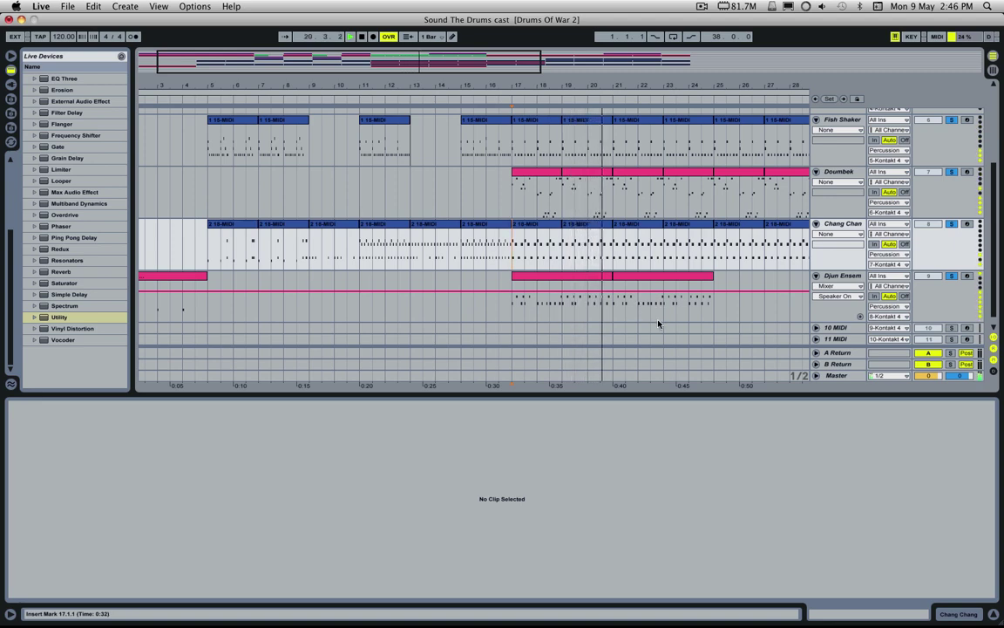
pyautogui.scroll(5, 656, 318)
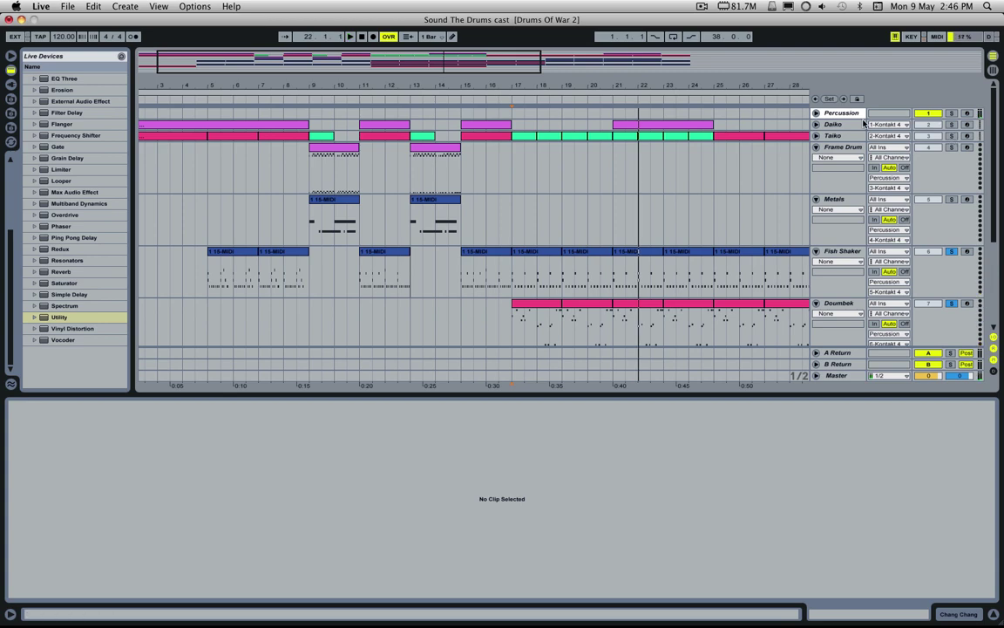
# Add Daiko and Taiko to the soloed tracks, play from 20.3.1, and open the Daiko clip at bar 21
pyautogui.click(618, 124)
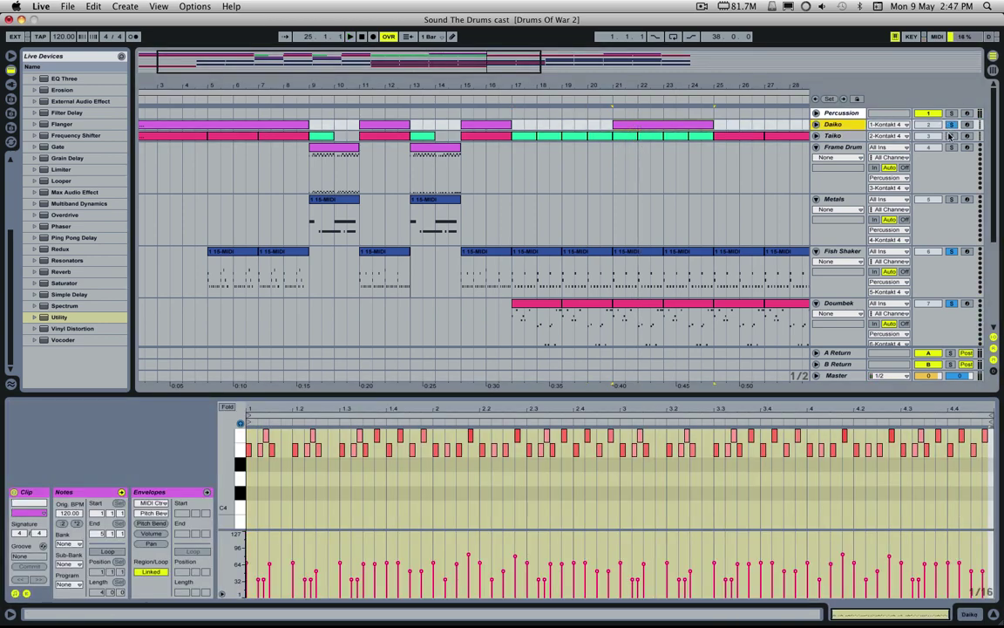
pyautogui.click(601, 164)
pyautogui.scroll(-5, 631, 244)
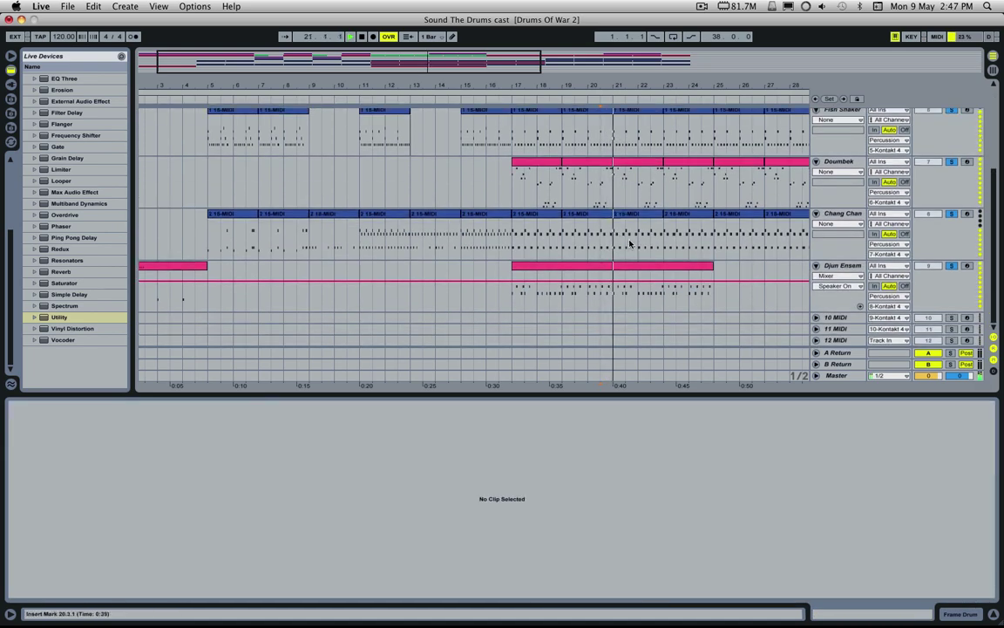
pyautogui.scroll(5, 649, 255)
pyautogui.click(655, 125)
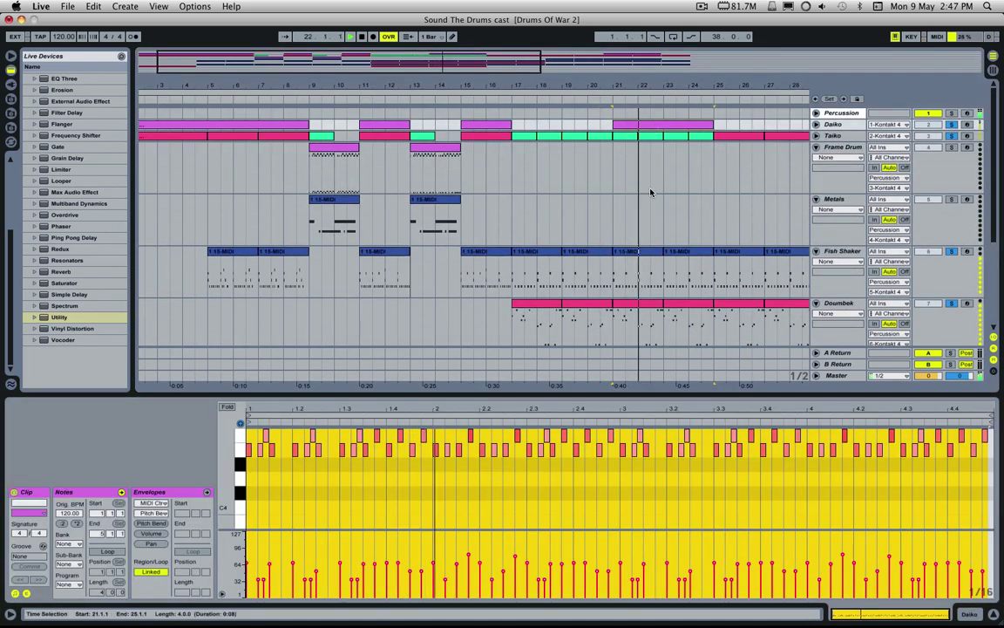
# Enlarge the note editor for the Daiko clip at bar 21 and zoom in on its notes
pyautogui.moveTo(582, 396); pyautogui.dragTo(586, 245)
pyautogui.click(588, 422)
pyautogui.scroll(3, 596, 427)
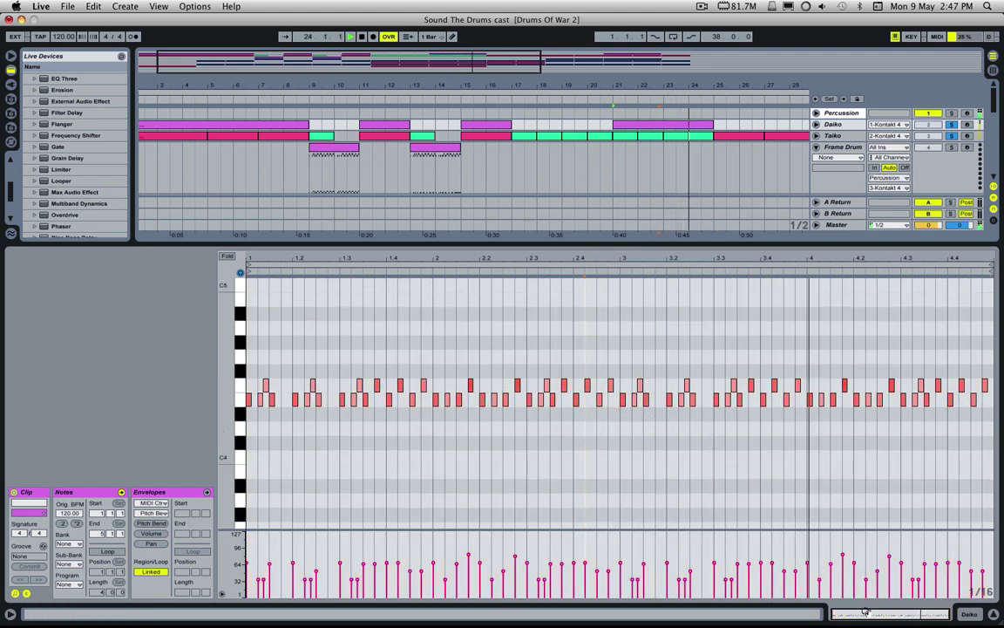
pyautogui.moveTo(866, 612); pyautogui.dragTo(877, 616)
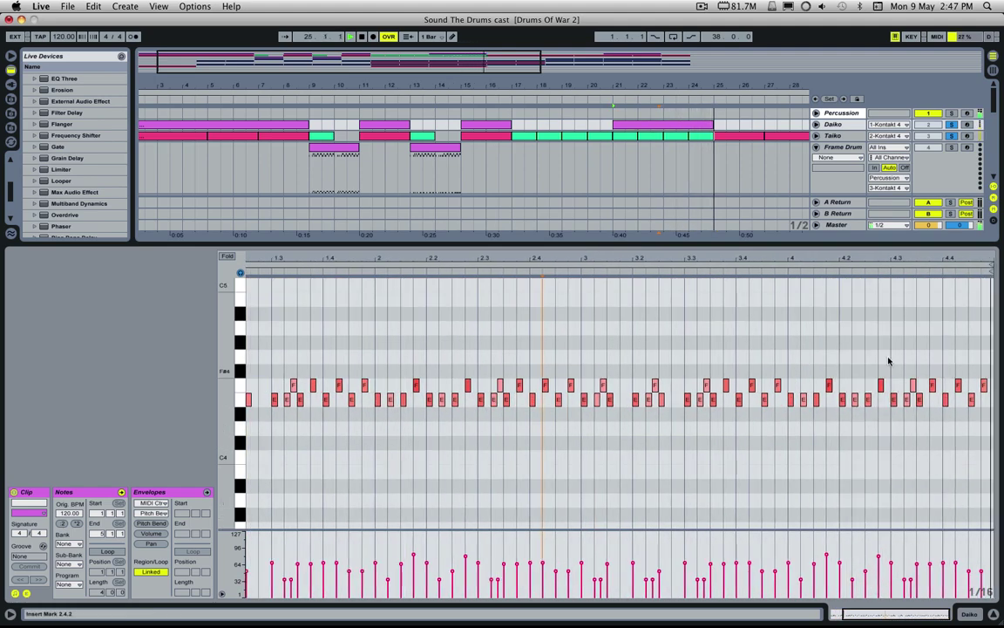
# Play the end of the Daiko clip, and place the insert marker at clip position 4.1.3
pyautogui.press('space')
pyautogui.press('space')
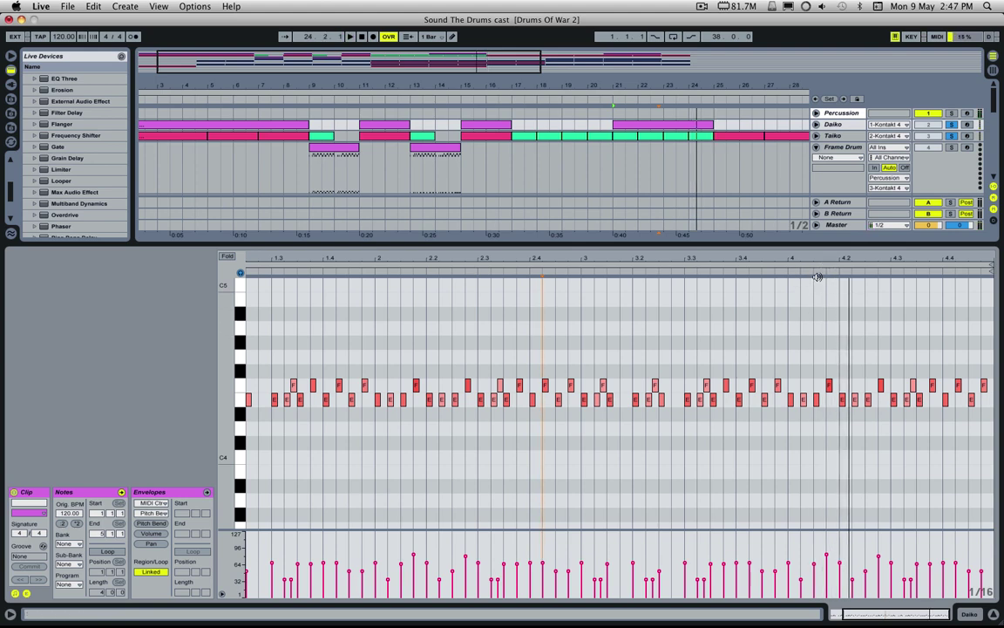
pyautogui.click(816, 287)
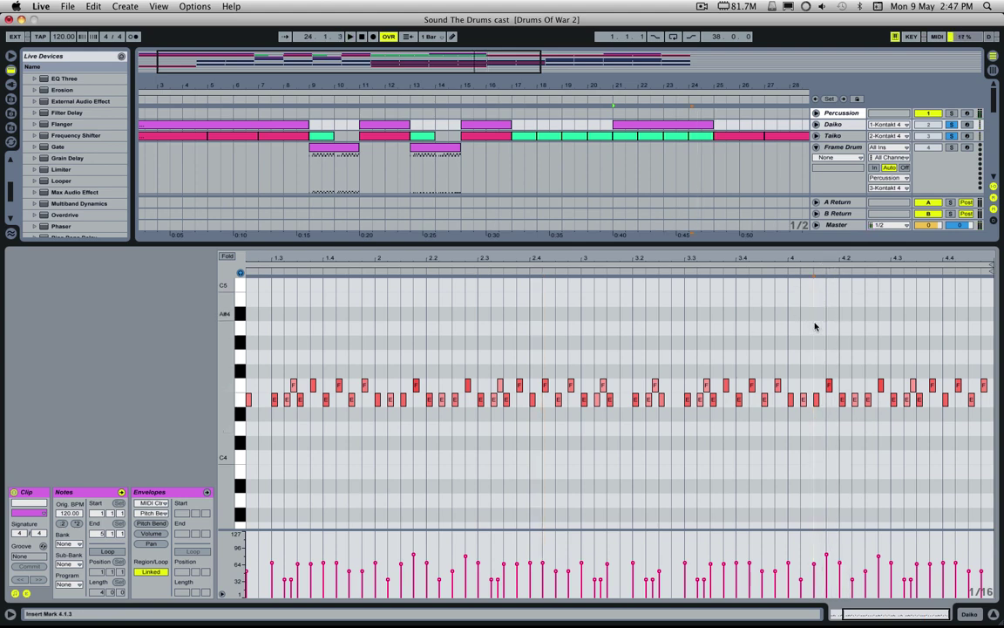
pyautogui.scroll(-2, 634, 177)
pyautogui.scroll(3, 811, 301)
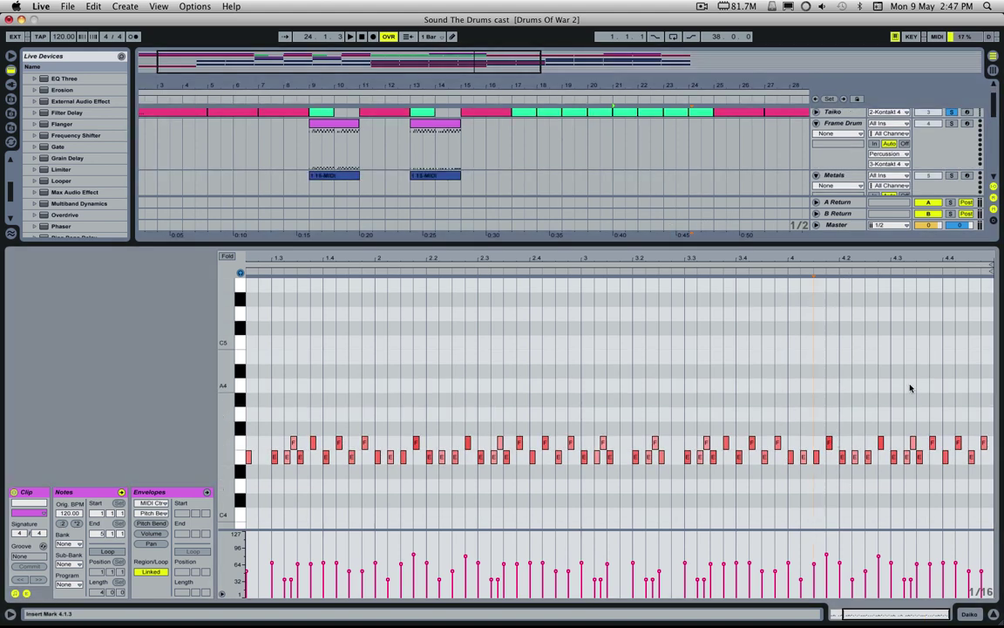
# Set the Daiko clip's note grid to 1/32, and move the insert marker through its fourth bar
pyautogui.click(842, 458)
pyautogui.rightClick(851, 487)
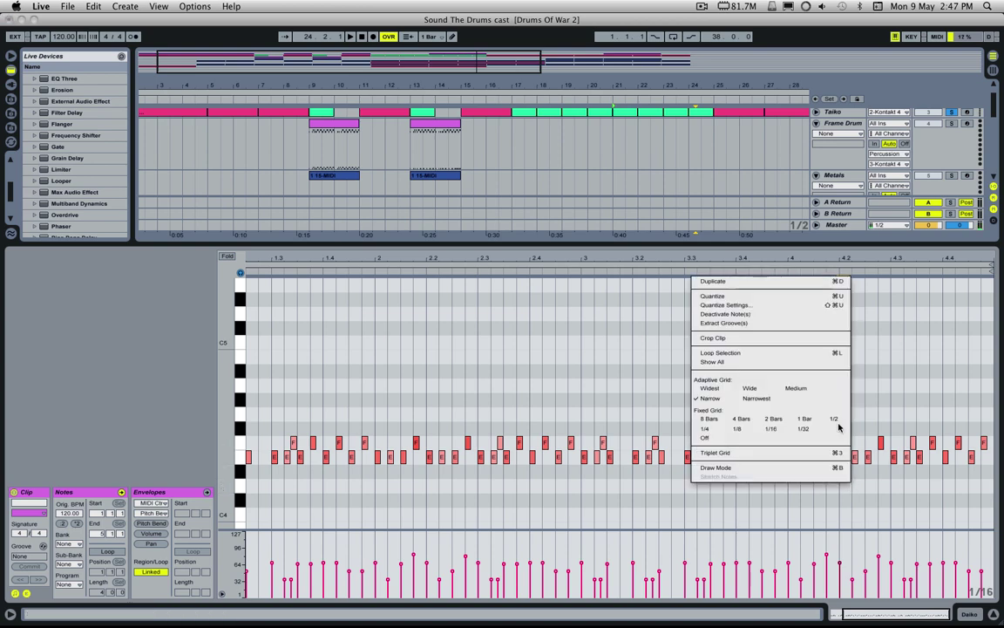
pyautogui.click(838, 425)
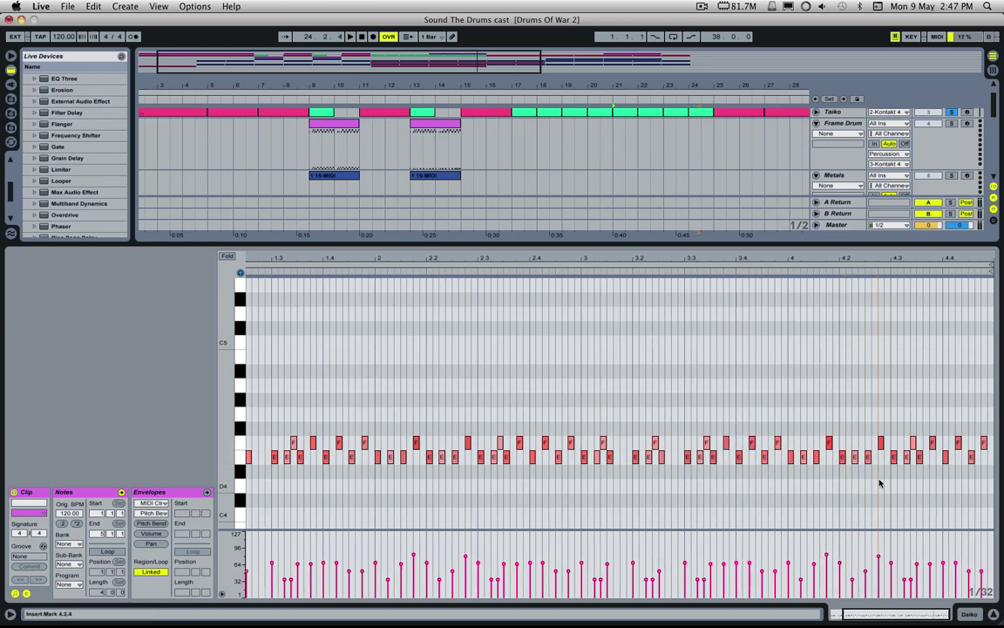
pyautogui.press('Right')
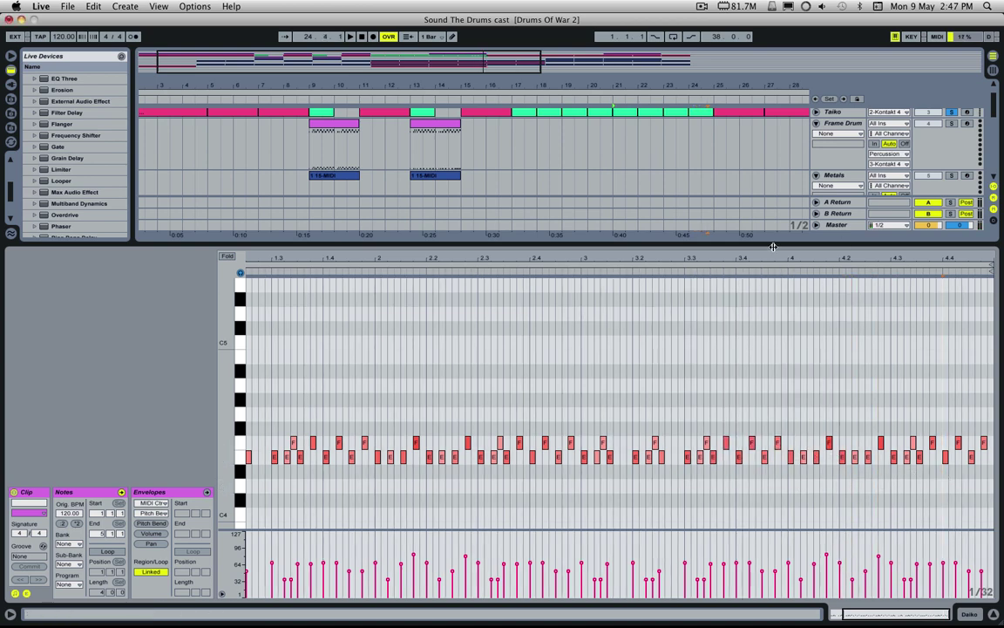
# Play the fourth bar of the Daiko clip in an enlarged note editor, and select the time from 4.1.1 to 4.1.2
pyautogui.moveTo(642, 245)
pyautogui.mouseDown()
pyautogui.moveTo(645, 358)
pyautogui.moveTo(648, 224)
pyautogui.mouseUp()
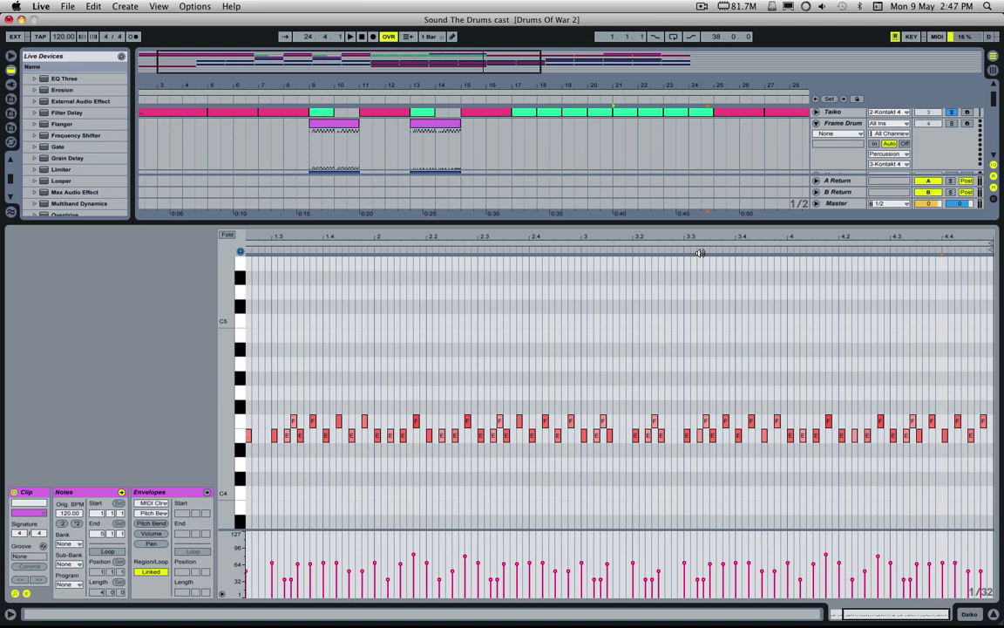
pyautogui.click(646, 251)
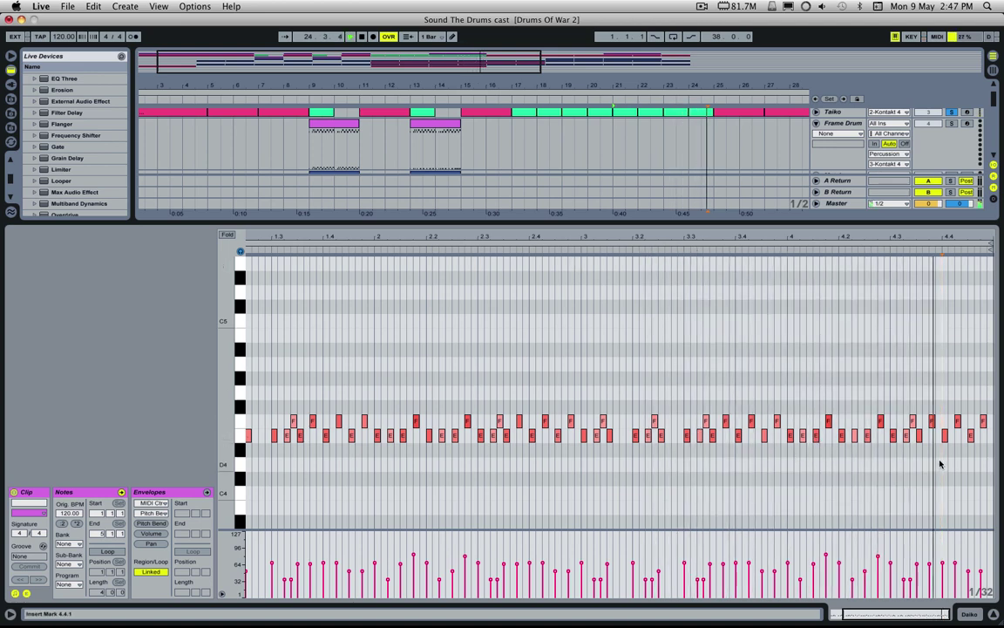
pyautogui.press('space')
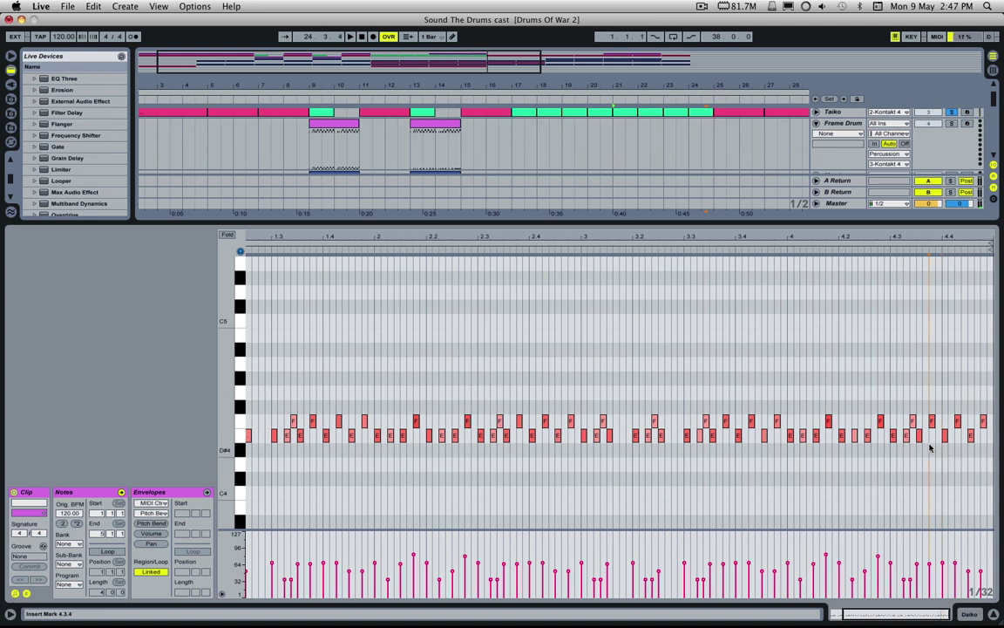
pyautogui.click(791, 435)
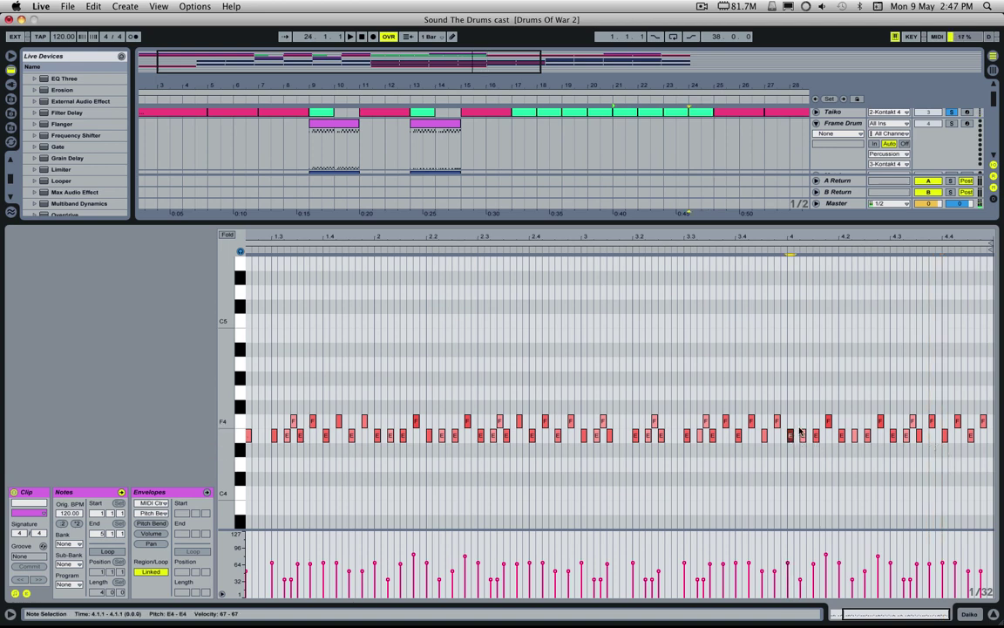
pyautogui.click(799, 430)
pyautogui.moveTo(794, 426); pyautogui.dragTo(798, 429)
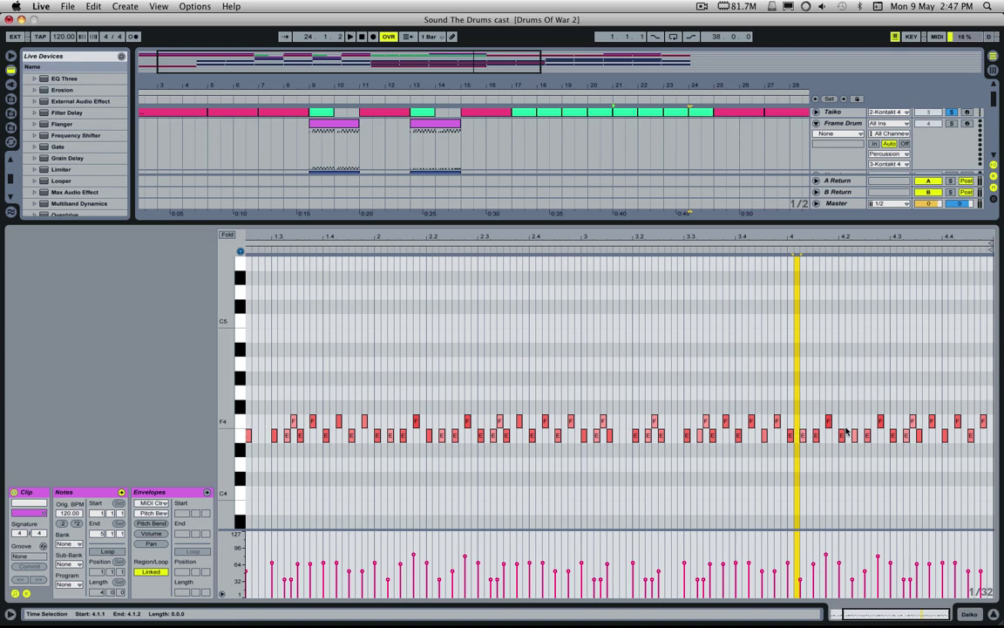
# Open the Chang Chang clip at bar 21 and select its C4 note at clip position 2.3.1
pyautogui.scroll(-6, 708, 139)
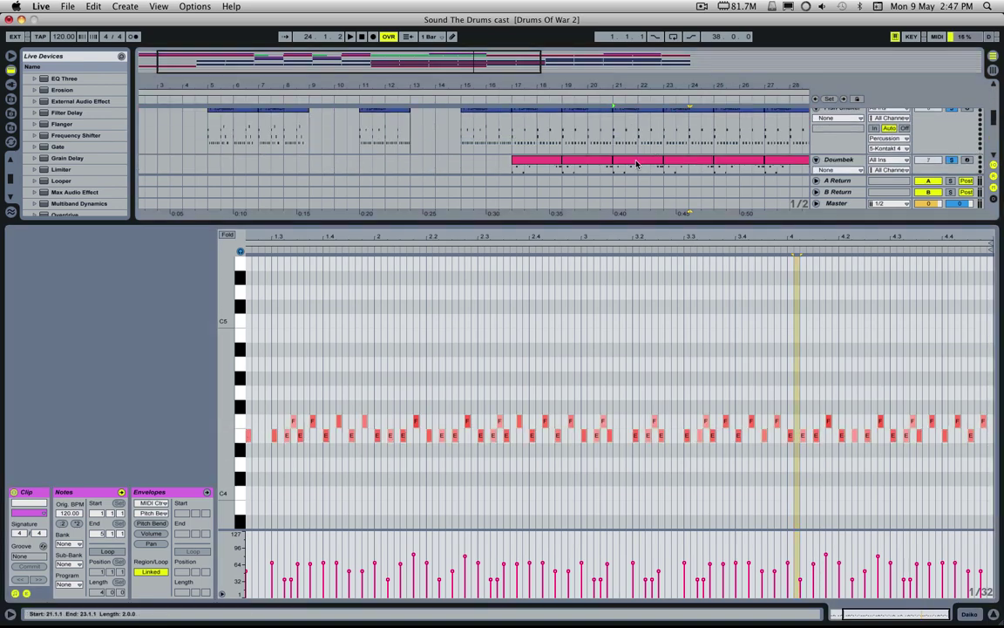
pyautogui.scroll(-3, 636, 163)
pyautogui.click(634, 155)
pyautogui.moveTo(766, 393); pyautogui.dragTo(749, 353)
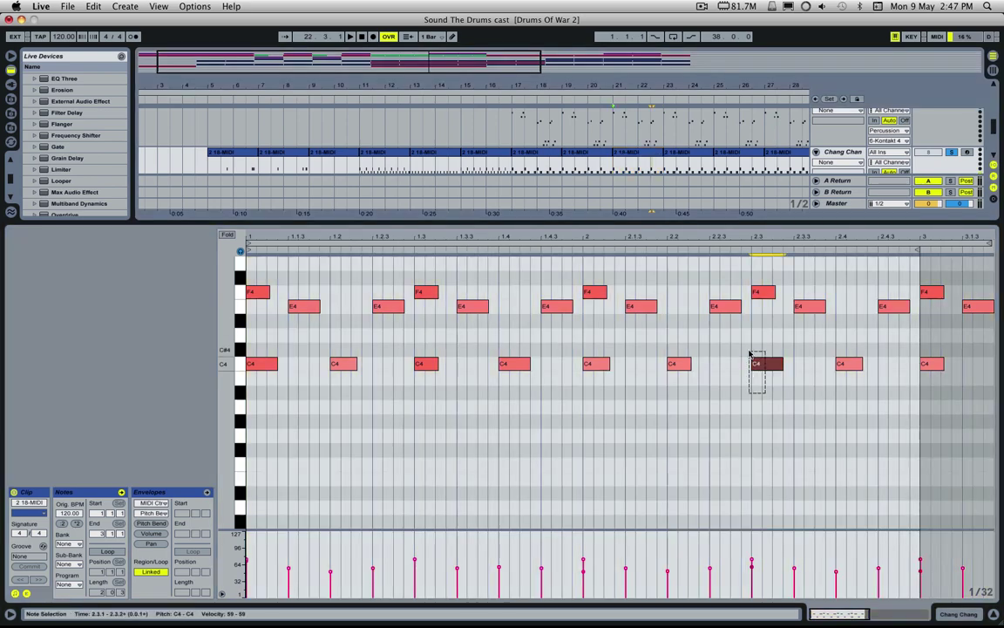
# Open the Djun Ensemble clip at bar 21 and play its second half from 23.1.1
pyautogui.scroll(5, 775, 375)
pyautogui.scroll(-4, 694, 166)
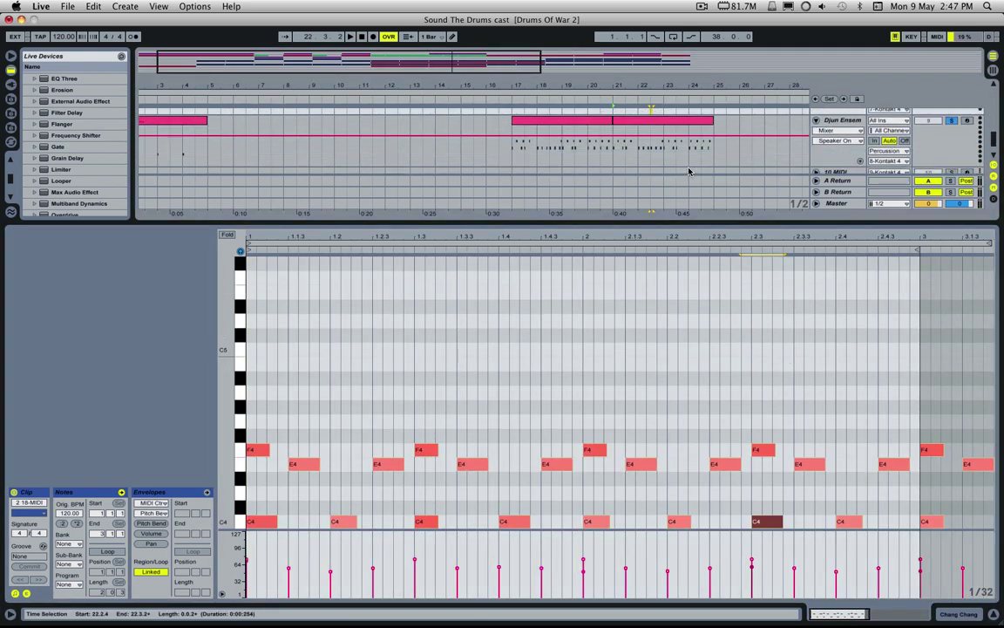
pyautogui.click(665, 129)
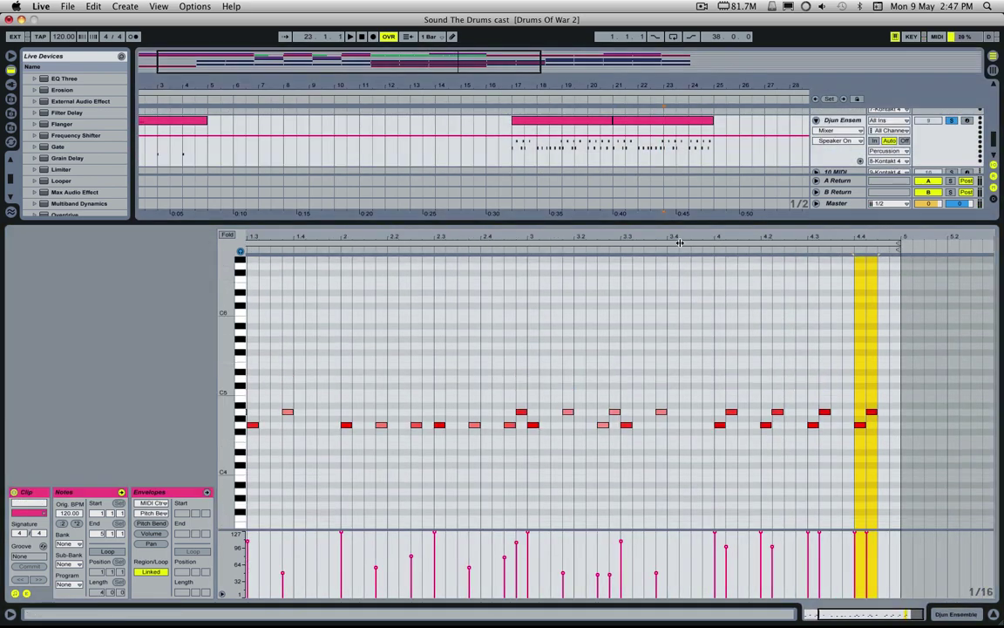
pyautogui.press('space')
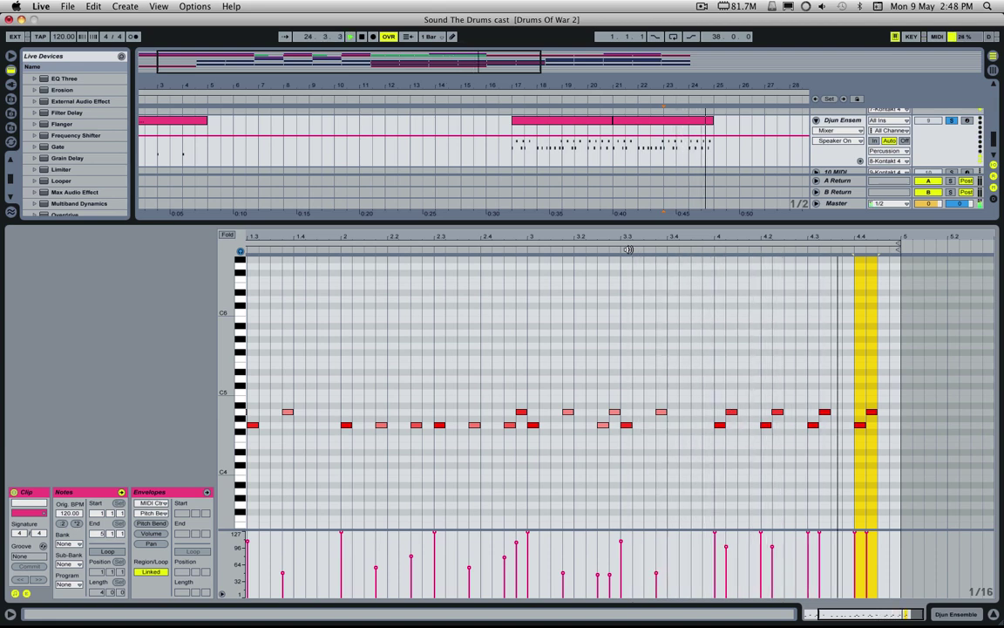
pyautogui.press('space')
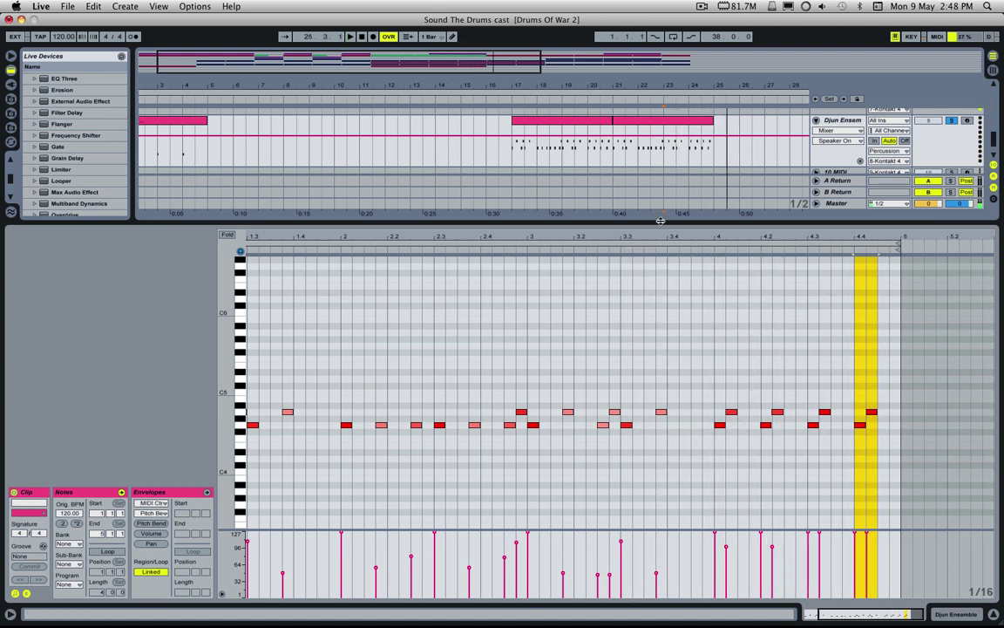
# Shrink the note editor, and play the soloed tracks from 23.1.1 past bar 25 while examining the arrangement up to bar 34
pyautogui.moveTo(660, 221); pyautogui.dragTo(651, 456)
pyautogui.scroll(4, 699, 241)
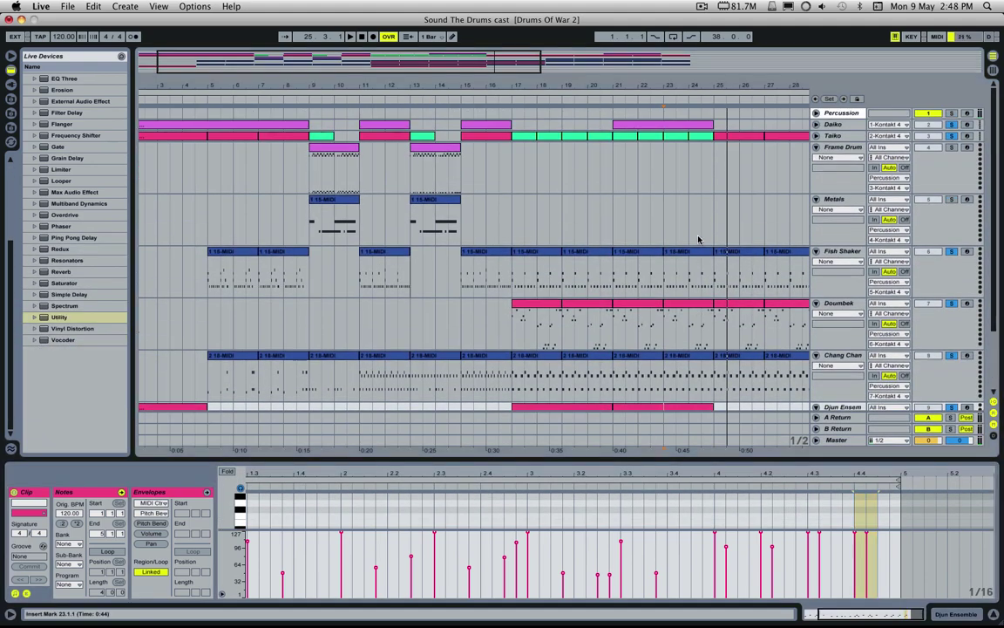
pyautogui.click(639, 215)
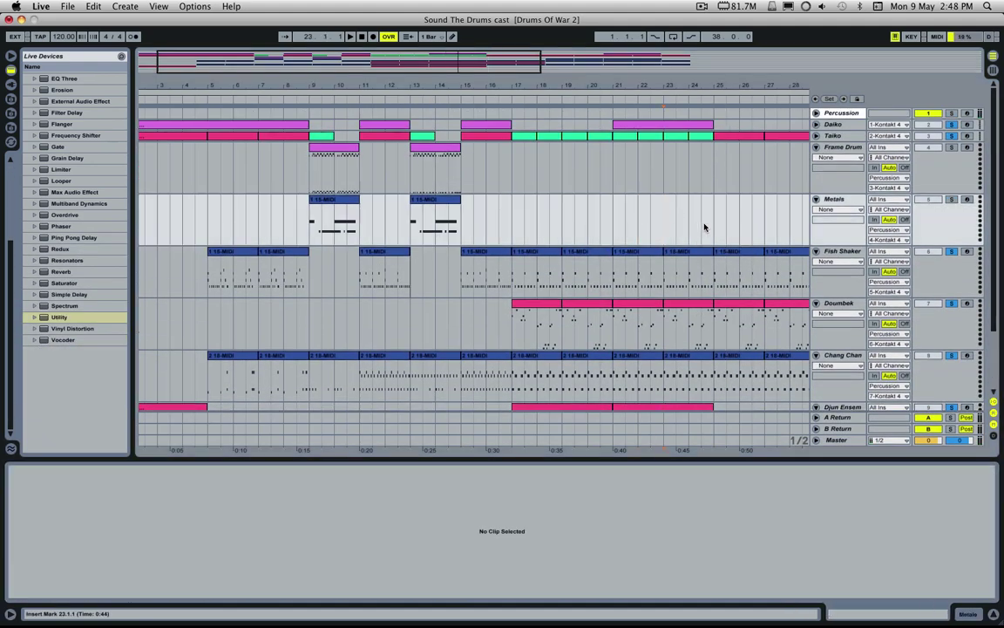
pyautogui.press('space')
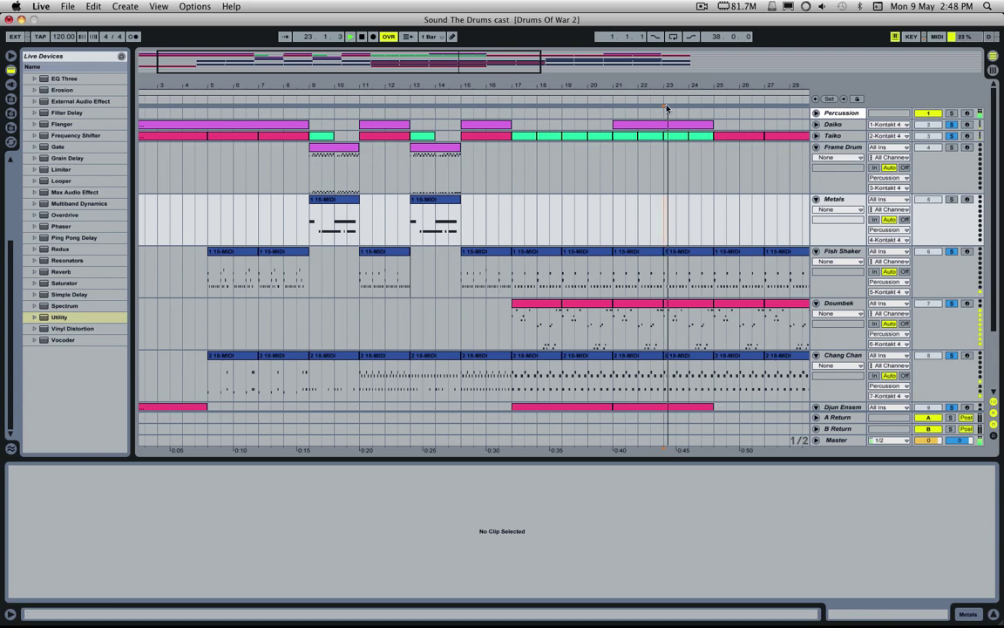
pyautogui.moveTo(415, 62); pyautogui.dragTo(568, 164)
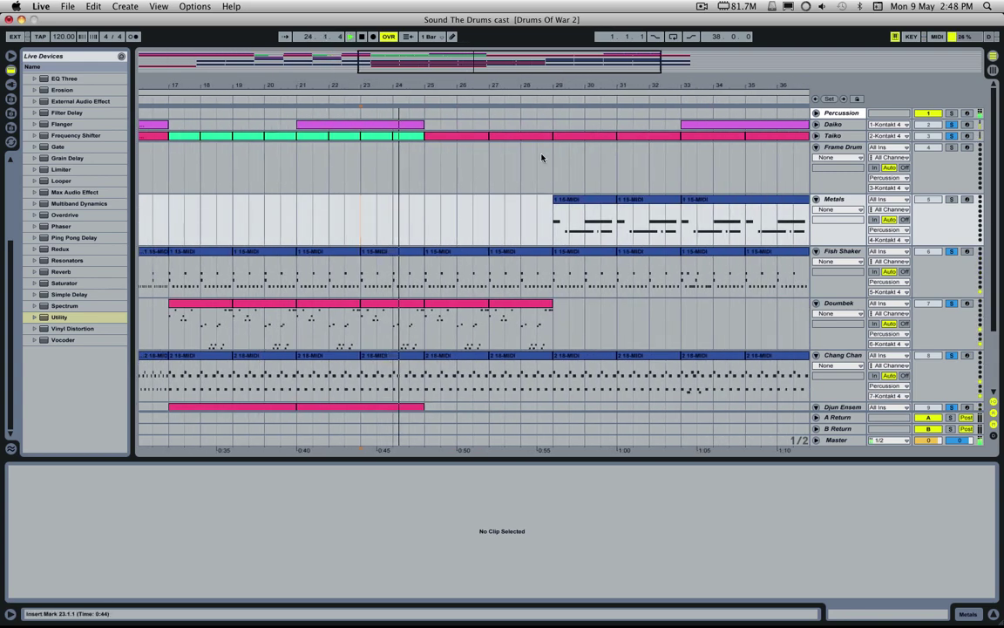
pyautogui.moveTo(423, 59); pyautogui.dragTo(429, 75)
pyautogui.scroll(-3, 497, 208)
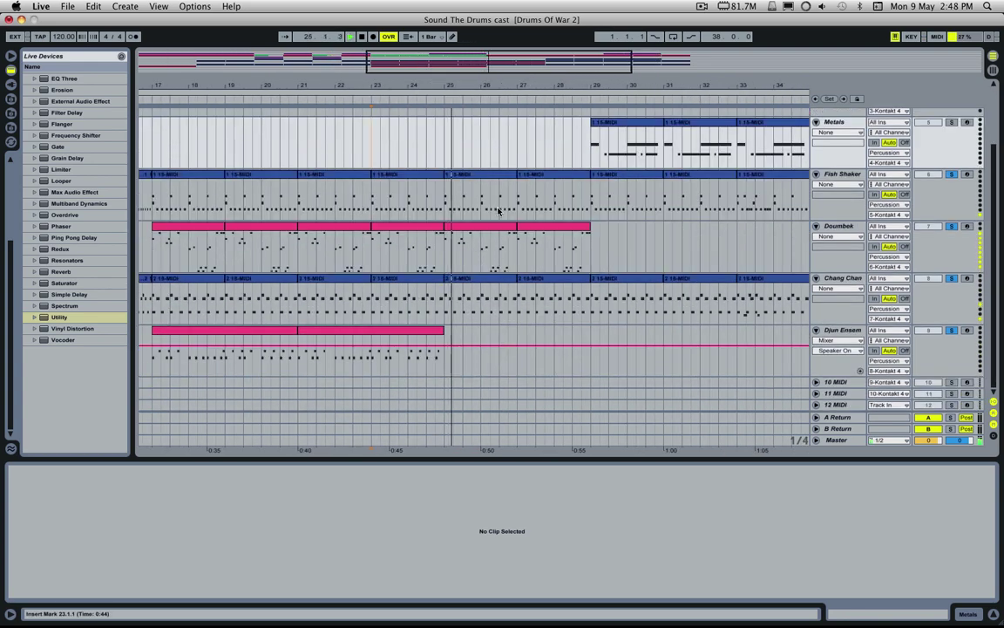
pyautogui.scroll(3, 498, 189)
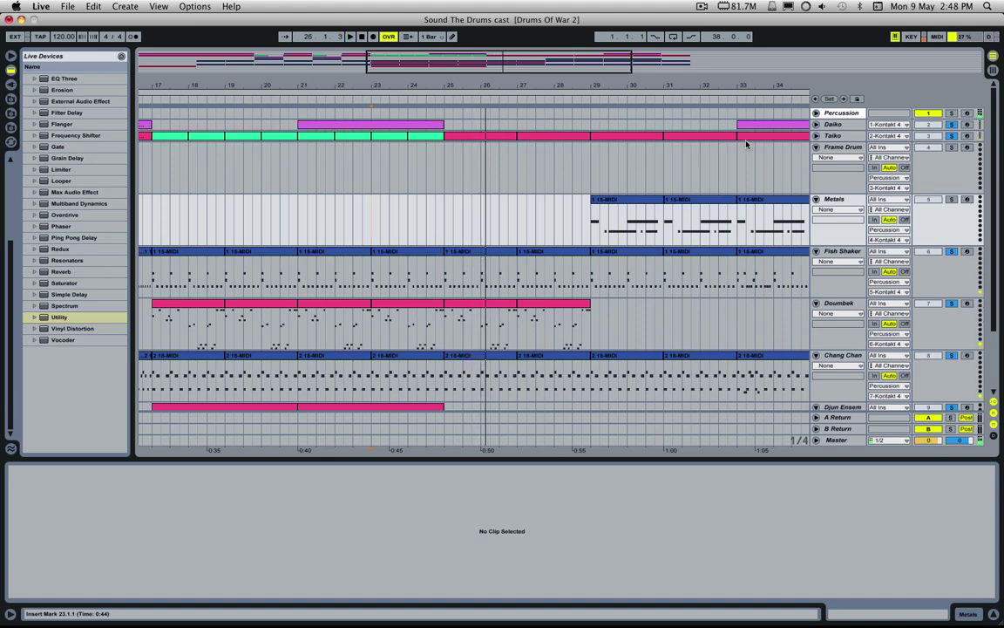
# With the track solos cleared, open the Taiko clip at bar 25 in an enlarged note editor and play it from 25.1.1
pyautogui.click(462, 135)
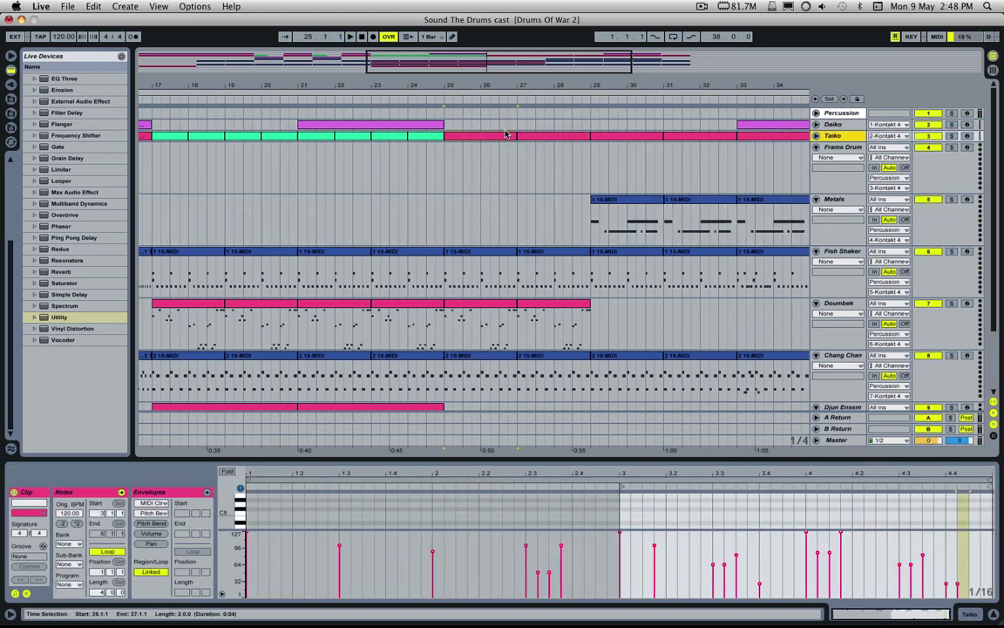
pyautogui.click(735, 552)
pyautogui.moveTo(682, 459); pyautogui.dragTo(699, 341)
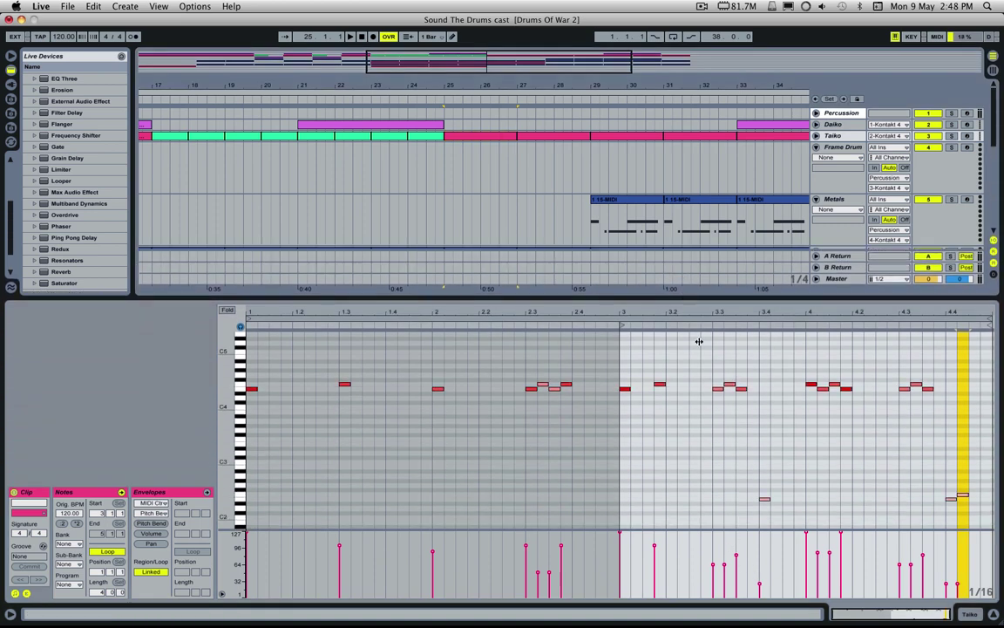
pyautogui.scroll(-3, 767, 427)
pyautogui.scroll(1, 759, 417)
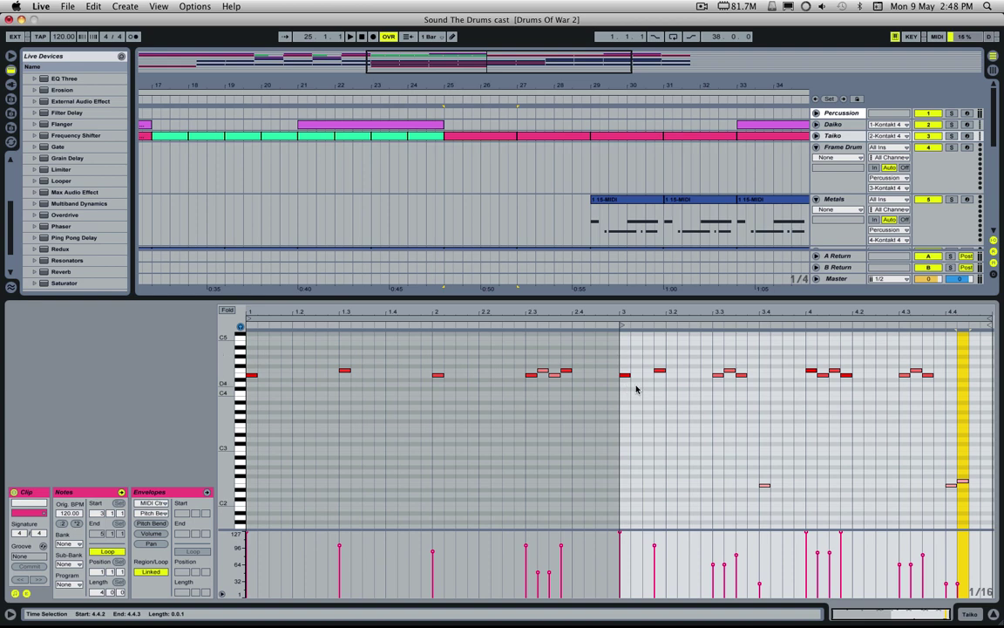
pyautogui.press('space')
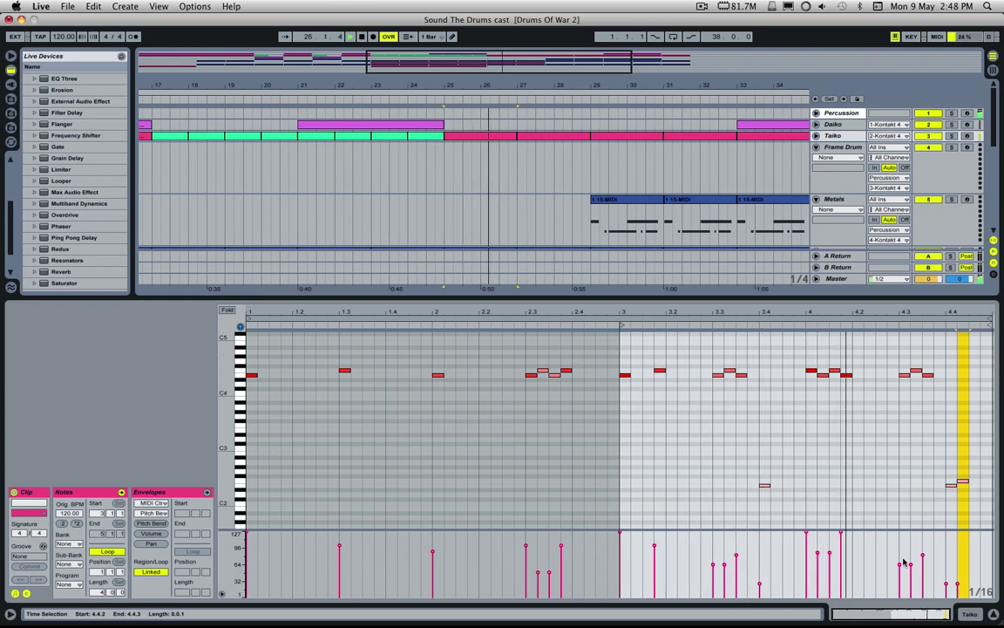
pyautogui.moveTo(917, 614); pyautogui.dragTo(915, 626)
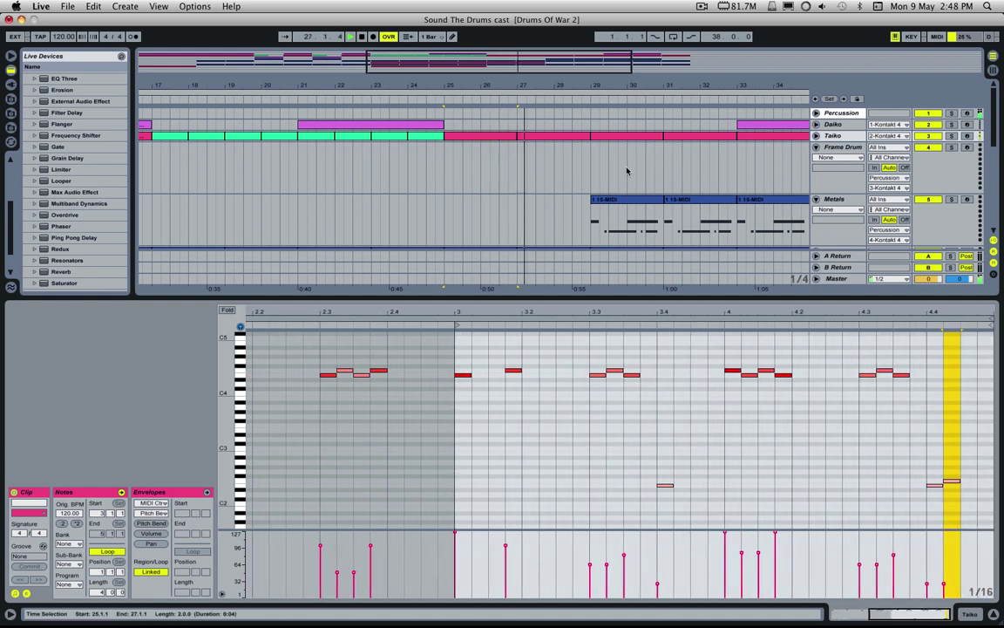
# Keep the arrangement playing through the Metals entry at bar 29, and open the Taiko clip at bar 31
pyautogui.moveTo(430, 86); pyautogui.dragTo(430, 66)
pyautogui.scroll(-4, 578, 186)
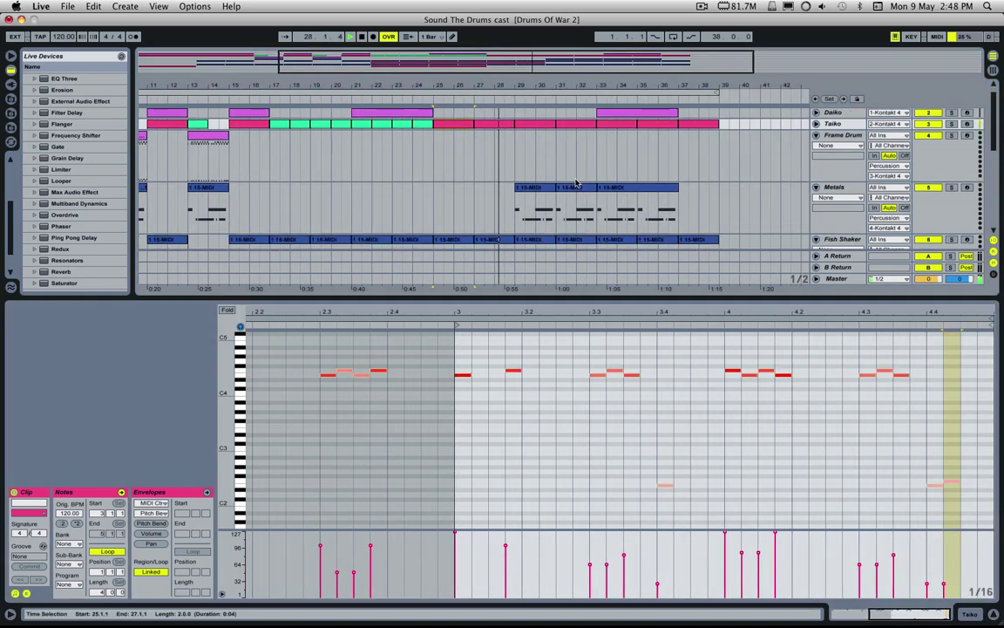
pyautogui.scroll(2, 610, 196)
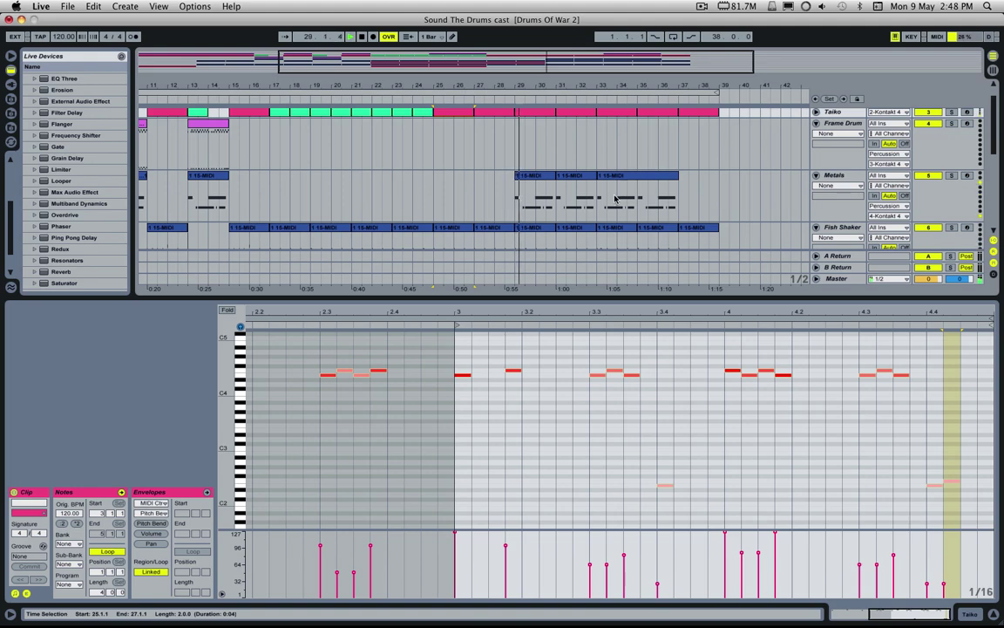
pyautogui.scroll(-1, 613, 201)
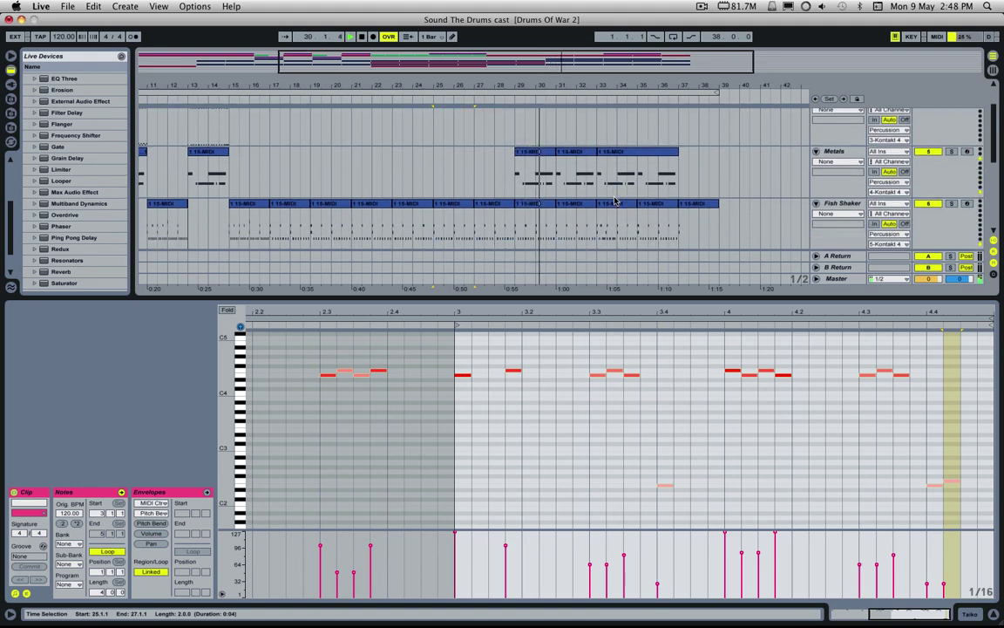
pyautogui.scroll(2, 606, 183)
pyautogui.click(576, 131)
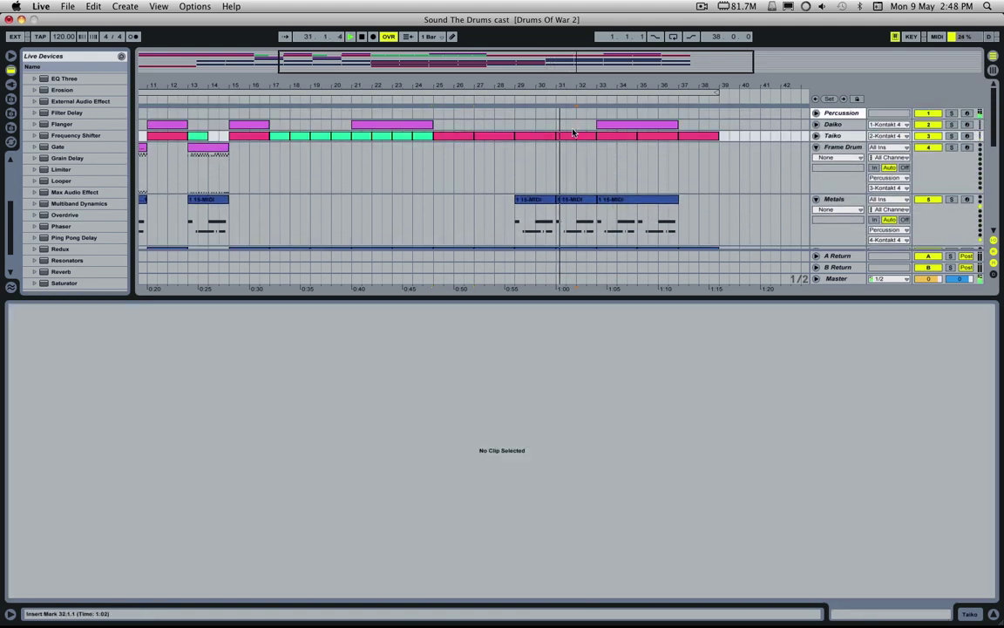
pyautogui.click(573, 135)
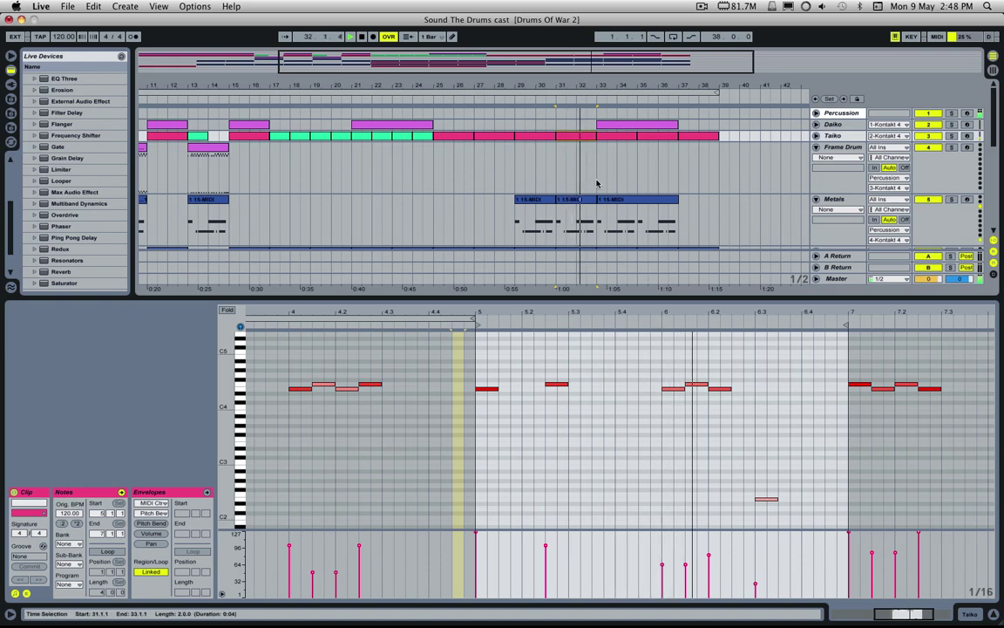
# Open the Daiko clip at bar 33 during playback and examine its notes and velocities
pyautogui.click(610, 127)
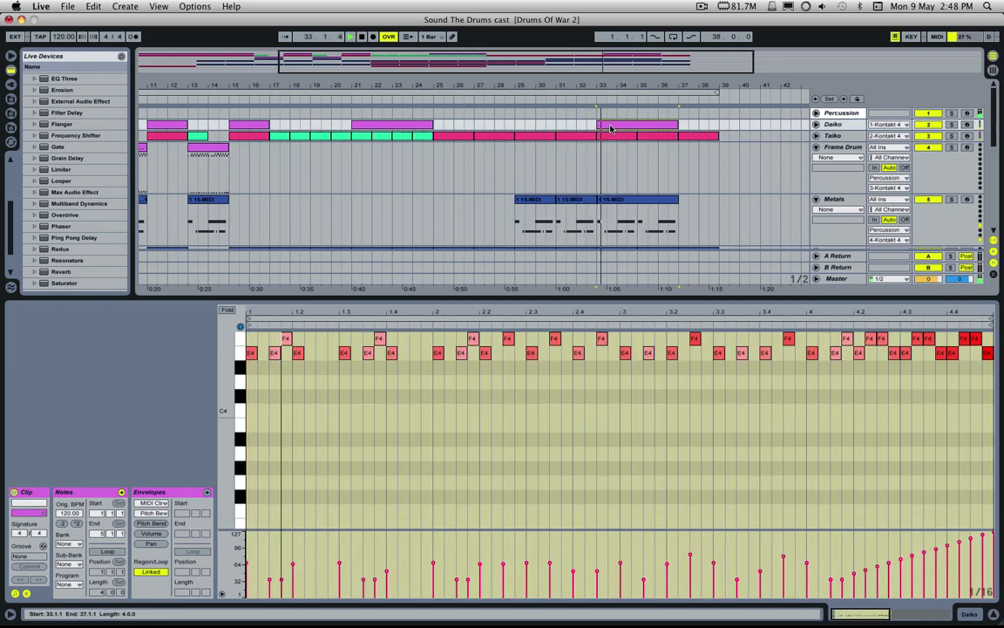
pyautogui.scroll(3, 532, 366)
pyautogui.scroll(-1, 606, 194)
# Solo the Fish Shaker track, open its clip at bar 33 in an enlarged note editor, and play from 33.1.1
pyautogui.scroll(-4, 606, 194)
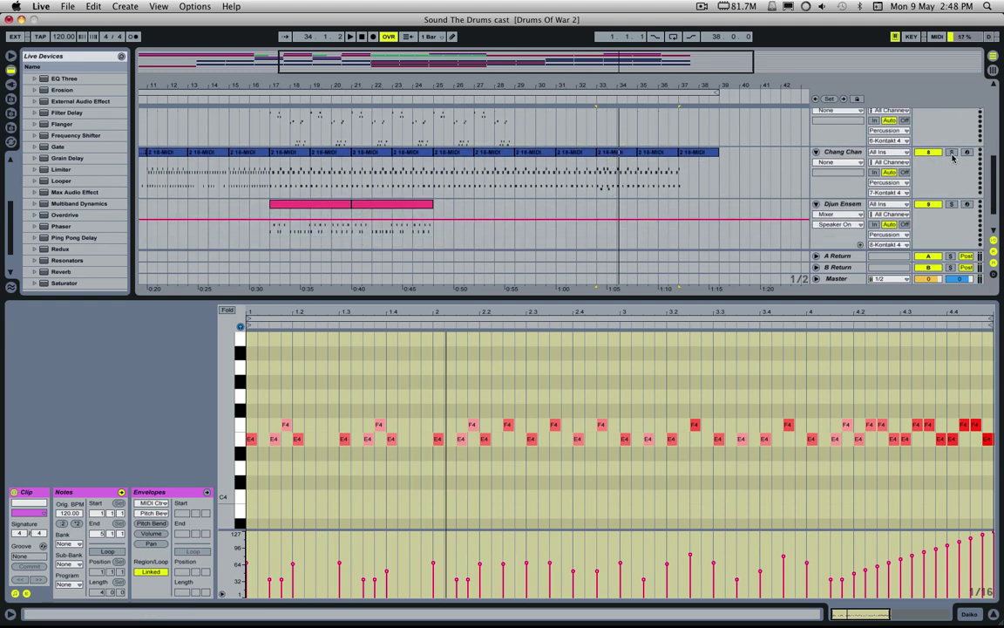
pyautogui.moveTo(686, 301); pyautogui.dragTo(686, 481)
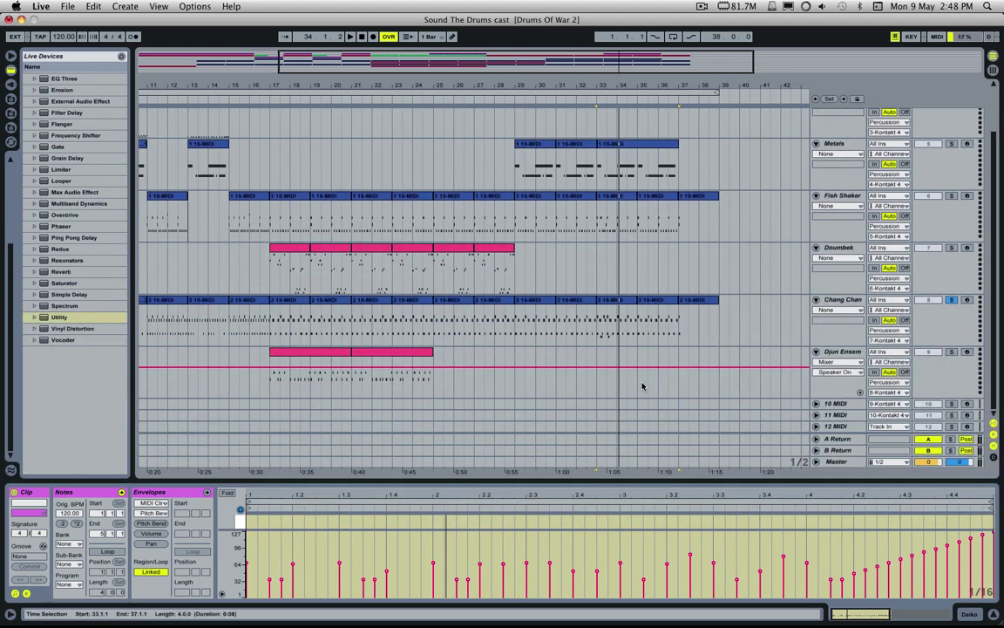
pyautogui.scroll(5, 654, 296)
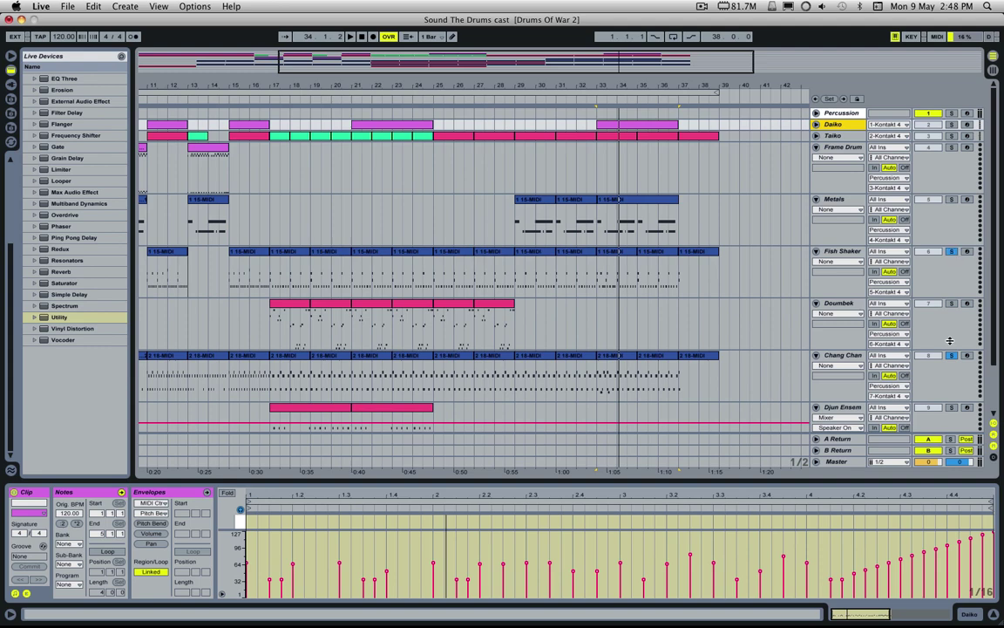
pyautogui.click(626, 267)
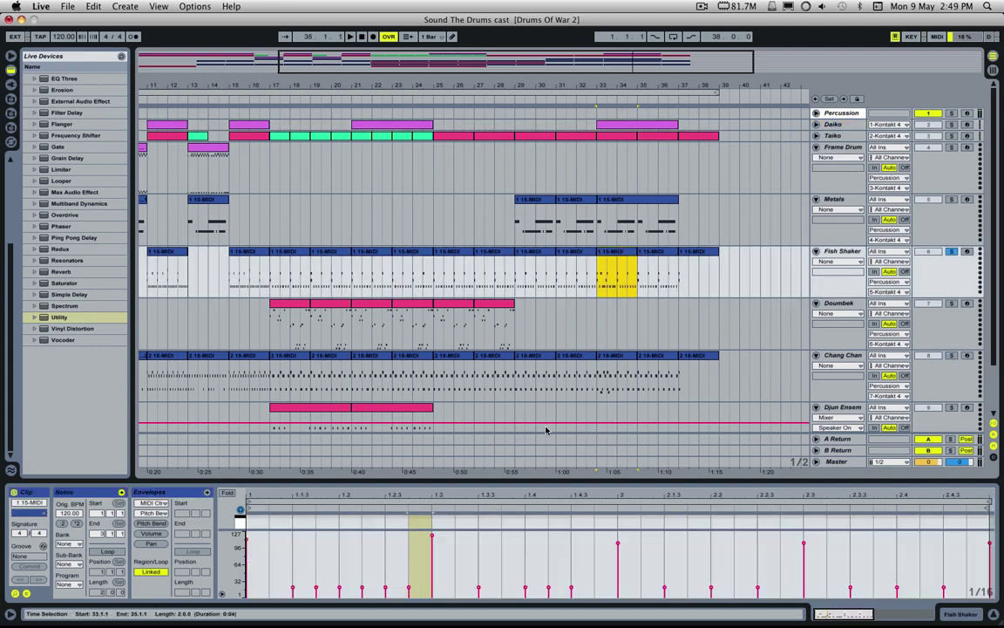
pyautogui.moveTo(547, 482); pyautogui.dragTo(553, 204)
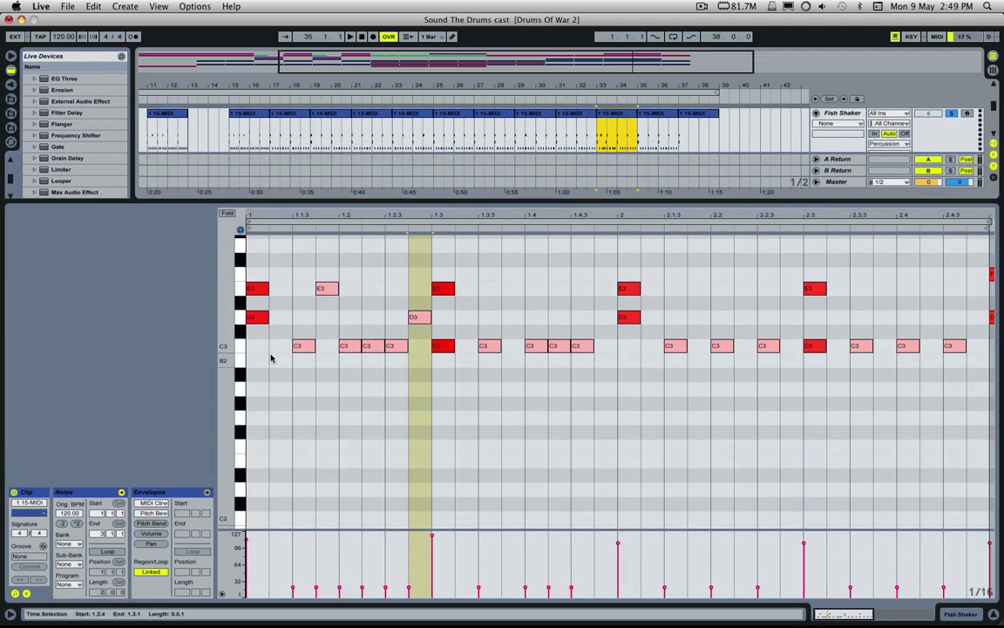
pyautogui.click(253, 331)
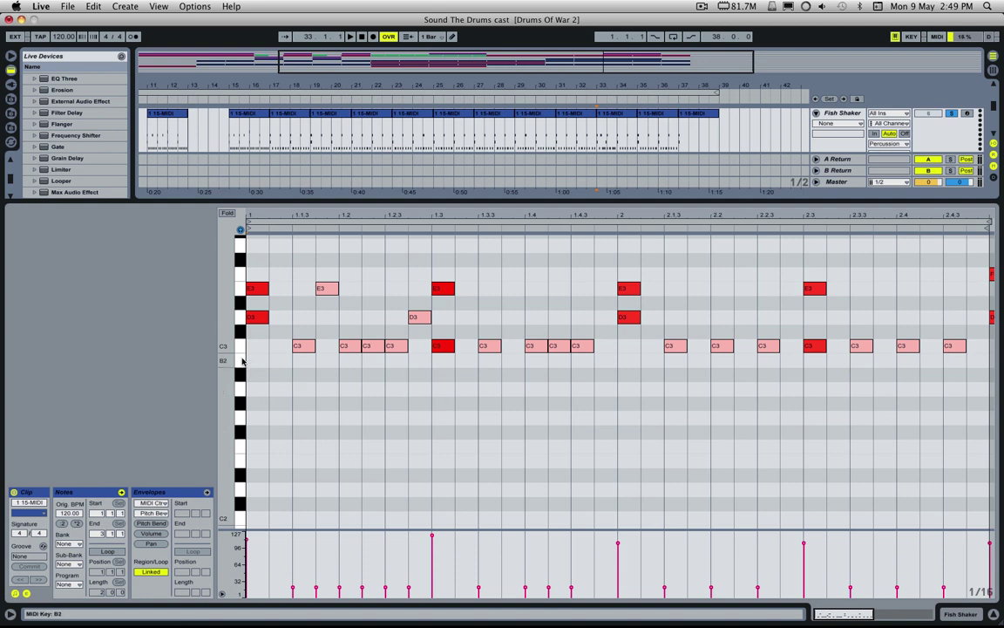
pyautogui.press('space')
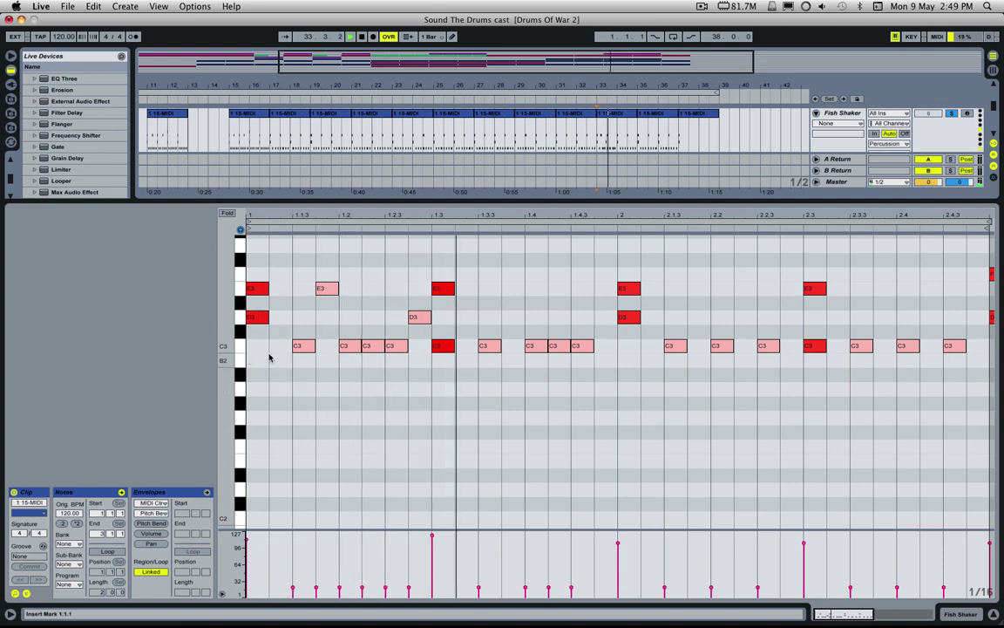
# Raise the Fish Shaker clip's C3 note at 1.2.2 to F3 and play the changed pattern
pyautogui.click(380, 349)
pyautogui.press('space')
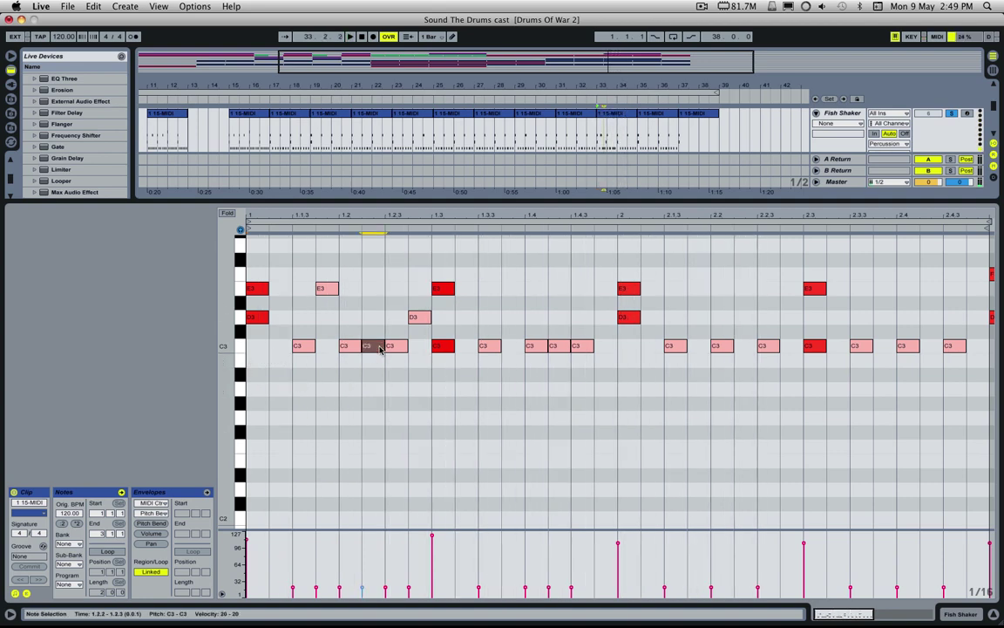
pyautogui.press('Up')
pyautogui.press('Up')
pyautogui.press('Up')
pyautogui.press('Up')
pyautogui.press('Up')
pyautogui.press('space')
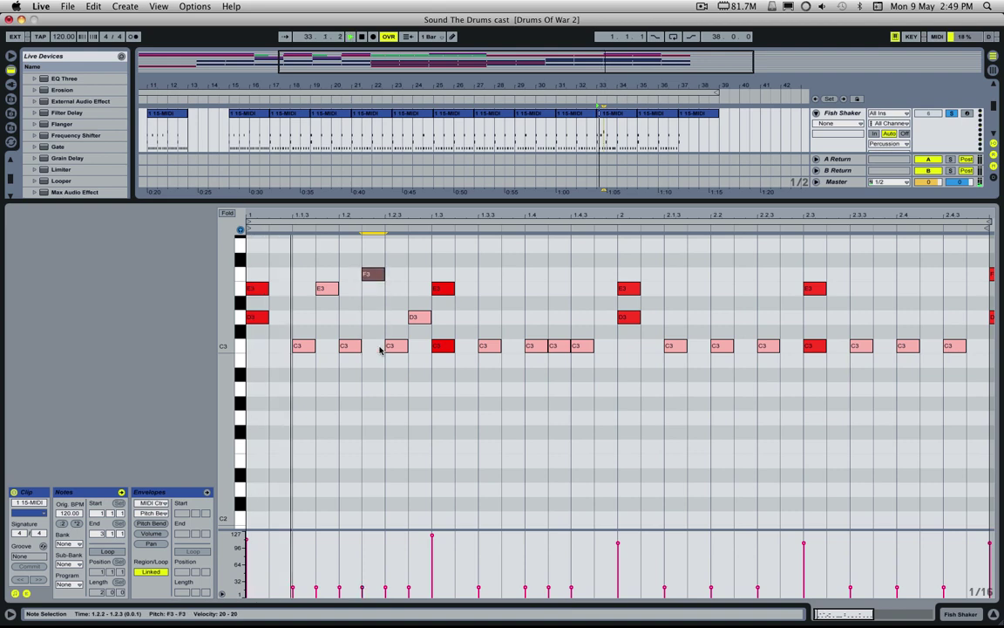
# Stop playback and raise the C3 note at 1.4.2 to D3
pyautogui.click(551, 347)
pyautogui.press('space')
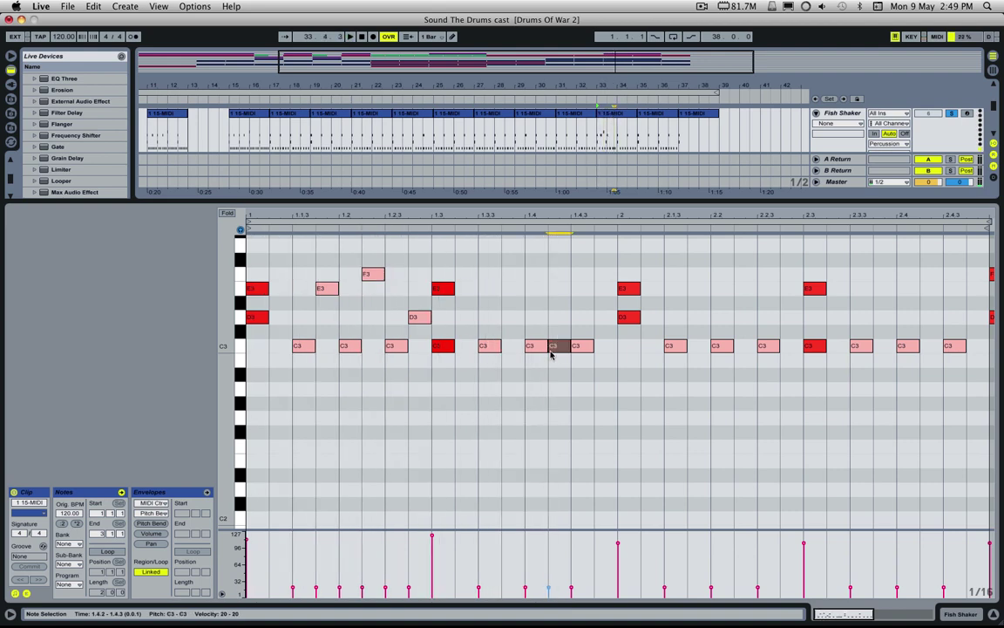
pyautogui.press('Up')
pyautogui.press('Up')
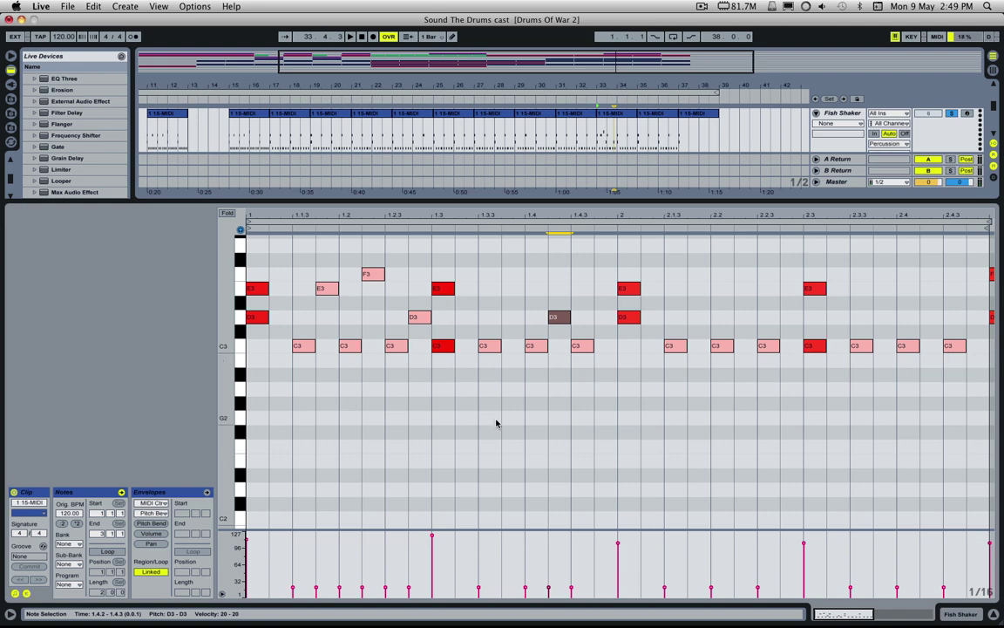
# Clear beats 1 and 2 and draw new notes: D3 at 1.1.1, C3 at 1.1.2, 1.1.4 and 1.2.2, and E3 at 1.2.3
pyautogui.moveTo(416, 361); pyautogui.dragTo(249, 266)
pyautogui.press('Delete')
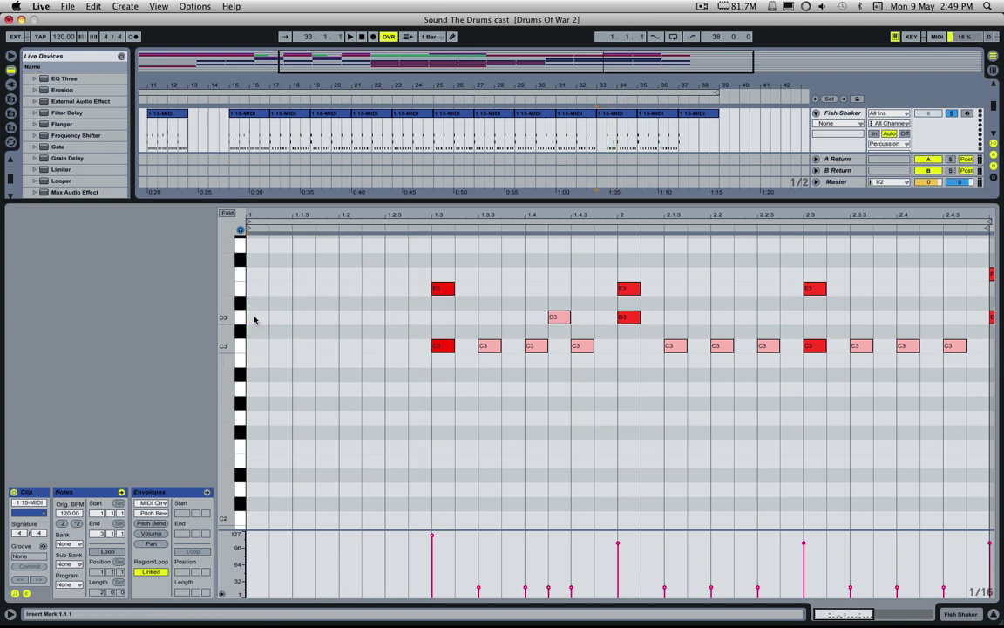
pyautogui.doubleClick(254, 319)
pyautogui.doubleClick(289, 361)
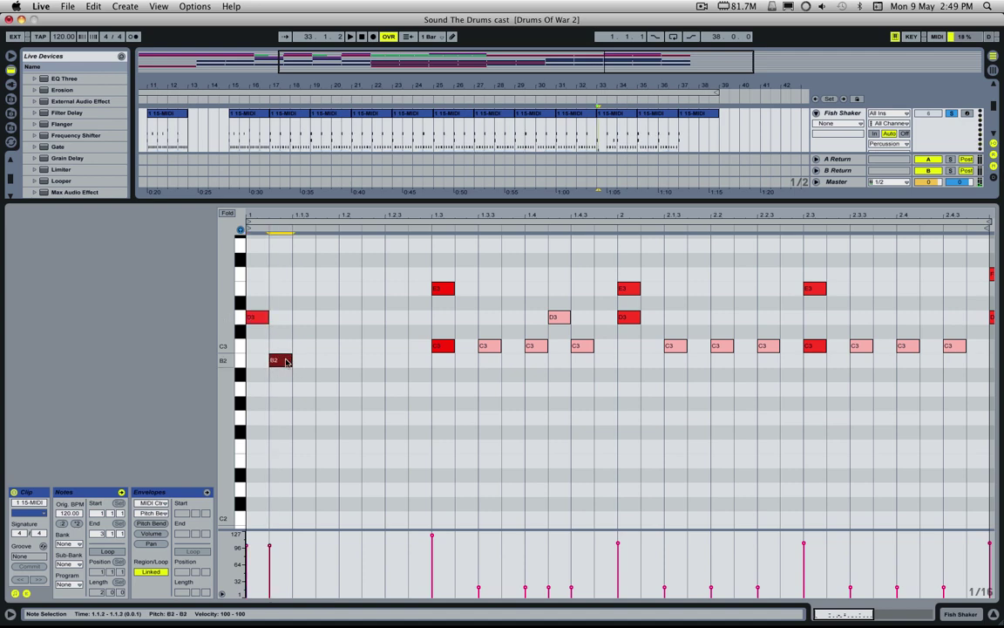
pyautogui.moveTo(286, 359)
pyautogui.mouseDown()
pyautogui.moveTo(286, 347)
pyautogui.moveTo(373, 347)
pyautogui.moveTo(391, 291)
pyautogui.mouseUp()
pyautogui.doubleClick(327, 356)
pyautogui.doubleClick(373, 333)
pyautogui.doubleClick(394, 319)
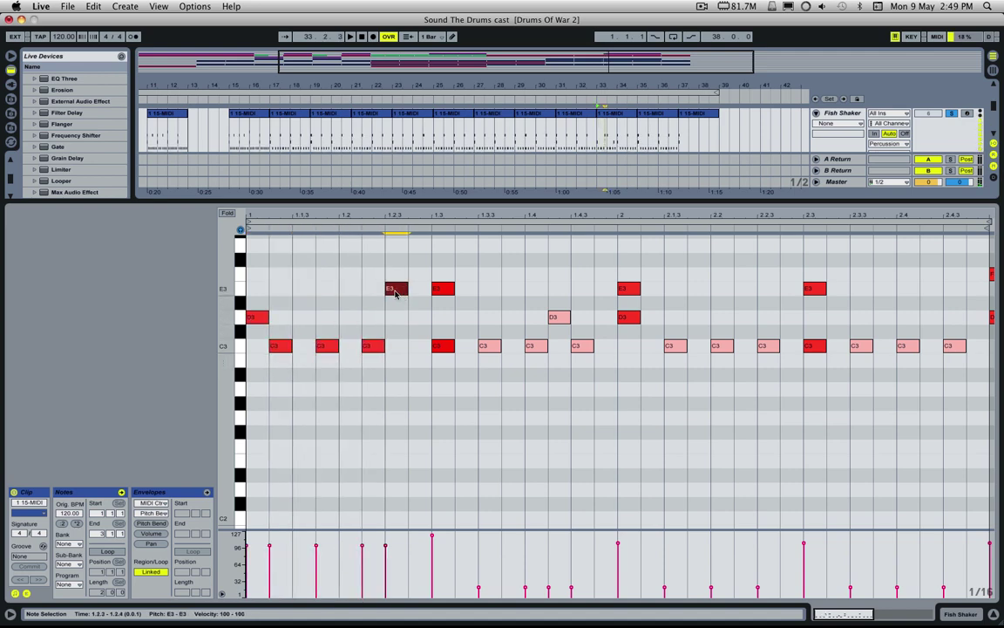
# Add E3 at 1.1.3 and D3 at 1.2.1 and 1.2.4, and play the rewritten pattern
pyautogui.doubleClick(349, 319)
pyautogui.doubleClick(287, 291)
pyautogui.moveTo(289, 291); pyautogui.dragTo(428, 318)
pyautogui.doubleClick(334, 319)
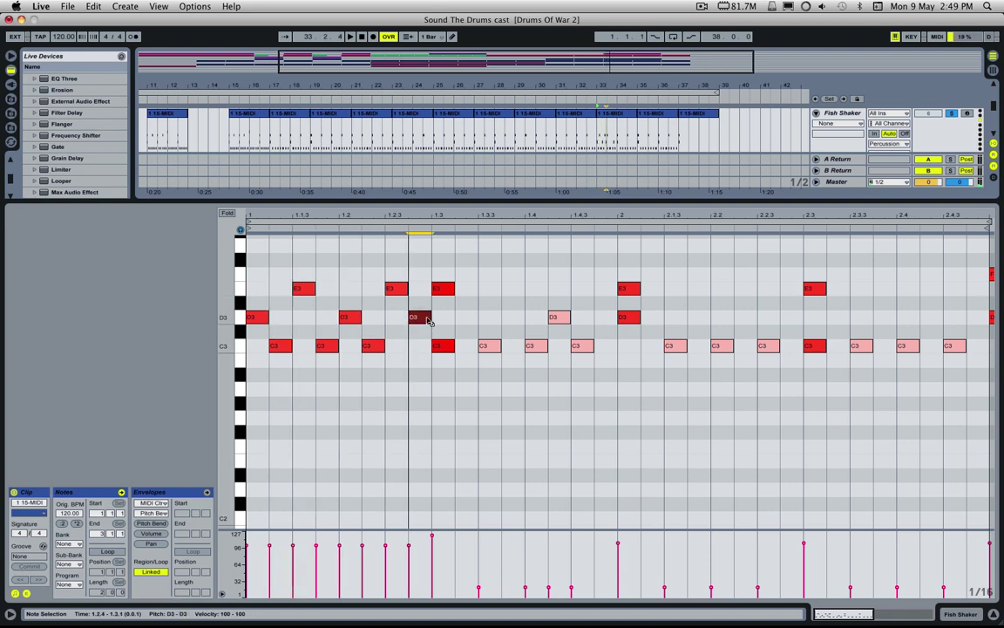
pyautogui.click(254, 389)
pyautogui.press('space')
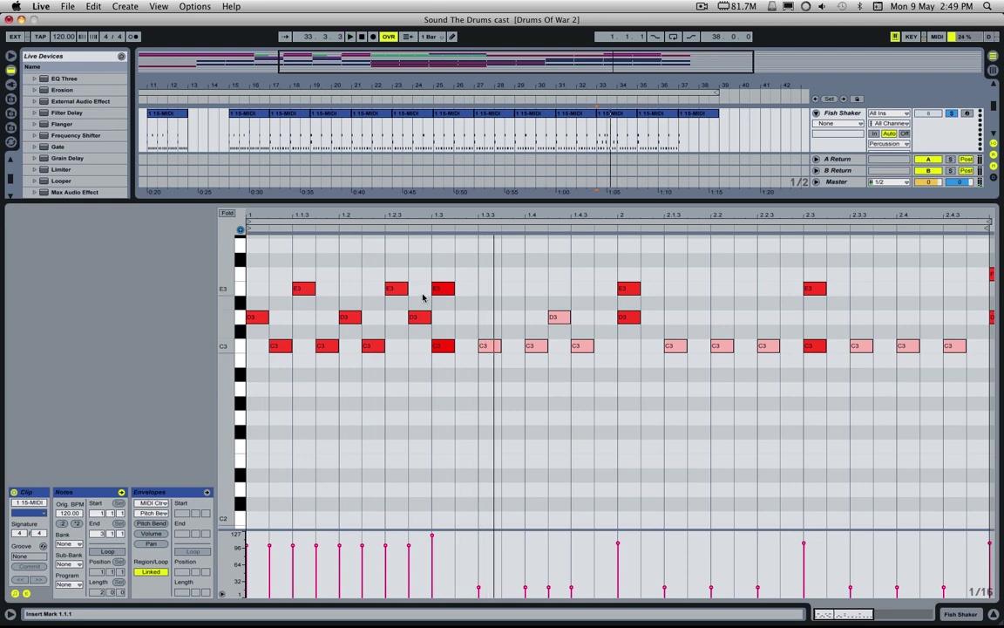
# Lower the velocities of the new notes from 1.1.2 to 1.2.3, setting the E3 note at 1.1.3 to 72
pyautogui.click(350, 319)
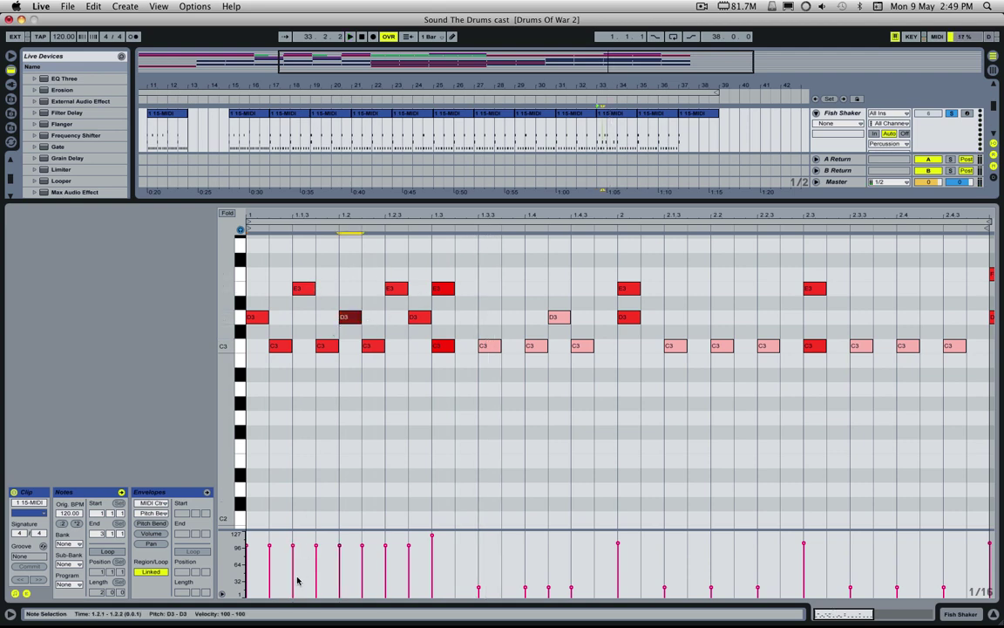
pyautogui.moveTo(271, 567); pyautogui.dragTo(386, 565)
pyautogui.click(363, 538)
pyautogui.moveTo(316, 564); pyautogui.dragTo(292, 559)
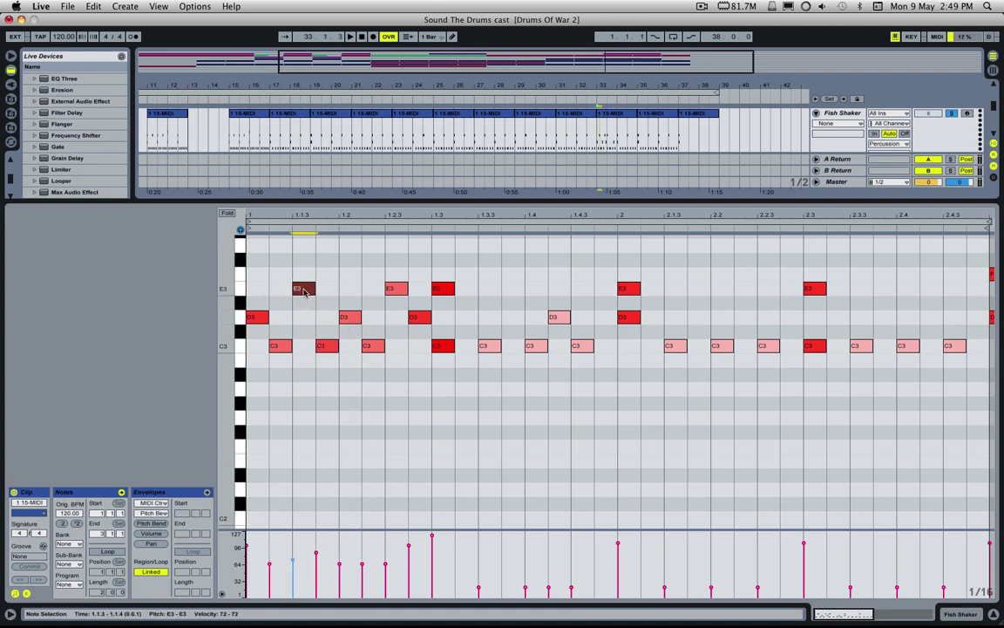
# Change the pitches at 1.1.3 to D3, 1.2.1 to E3 and 1.2.3 to C3, and play the clip
pyautogui.moveTo(304, 291); pyautogui.dragTo(399, 295)
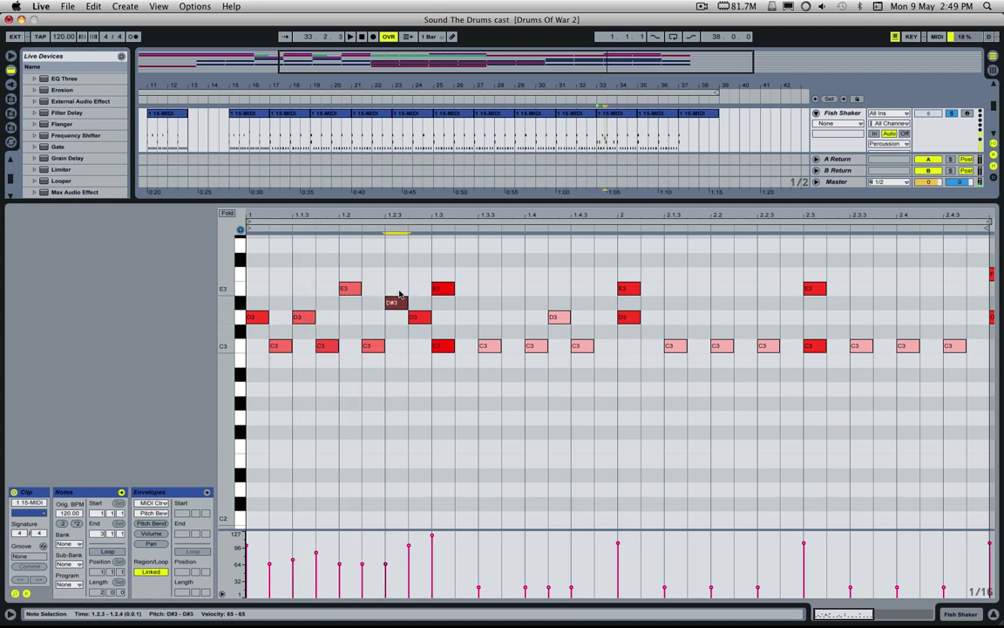
pyautogui.press('Down')
pyautogui.press('Down')
pyautogui.press('Down')
pyautogui.press('space')
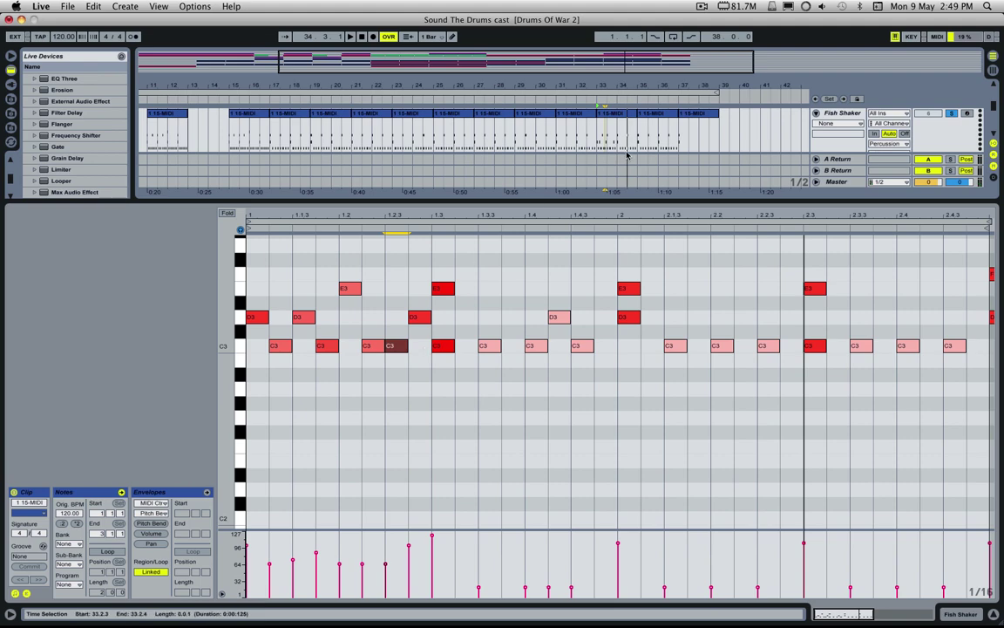
# Delete the edited Fish Shaker clip at bar 33 and replace it with a duplicate of the clip at bar 31
pyautogui.click(621, 115)
pyautogui.press('Delete')
pyautogui.scroll(-1, 720, 145)
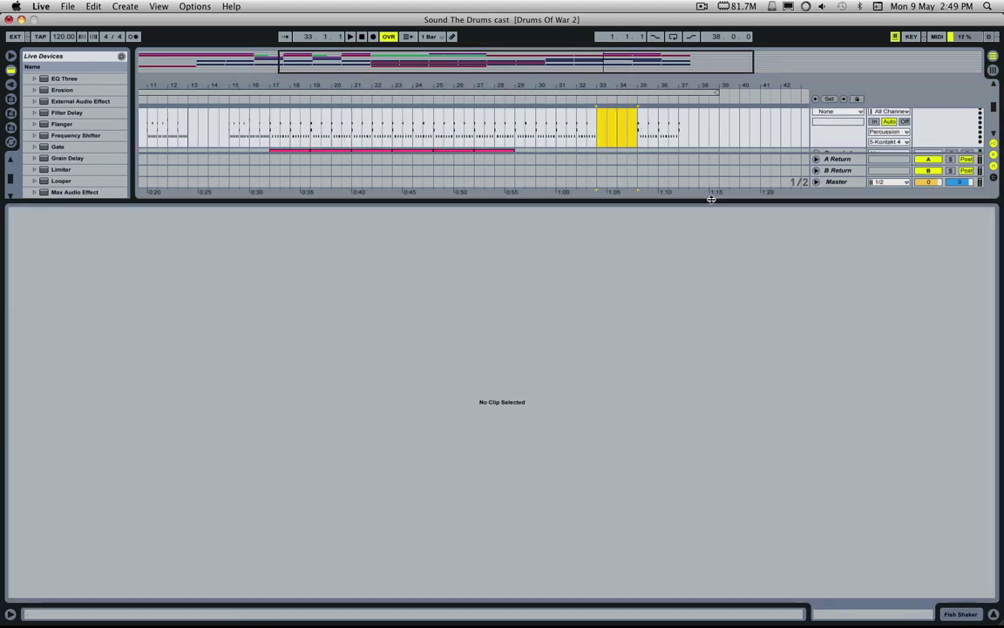
pyautogui.moveTo(713, 200); pyautogui.dragTo(708, 350)
pyautogui.scroll(3, 655, 234)
pyautogui.click(577, 211)
pyautogui.press('super+d')
# Solo the Chang Chang track instead of Fish Shaker, open its clip at bar 33 in an enlarged note editor, and play it
pyautogui.scroll(-2, 811, 230)
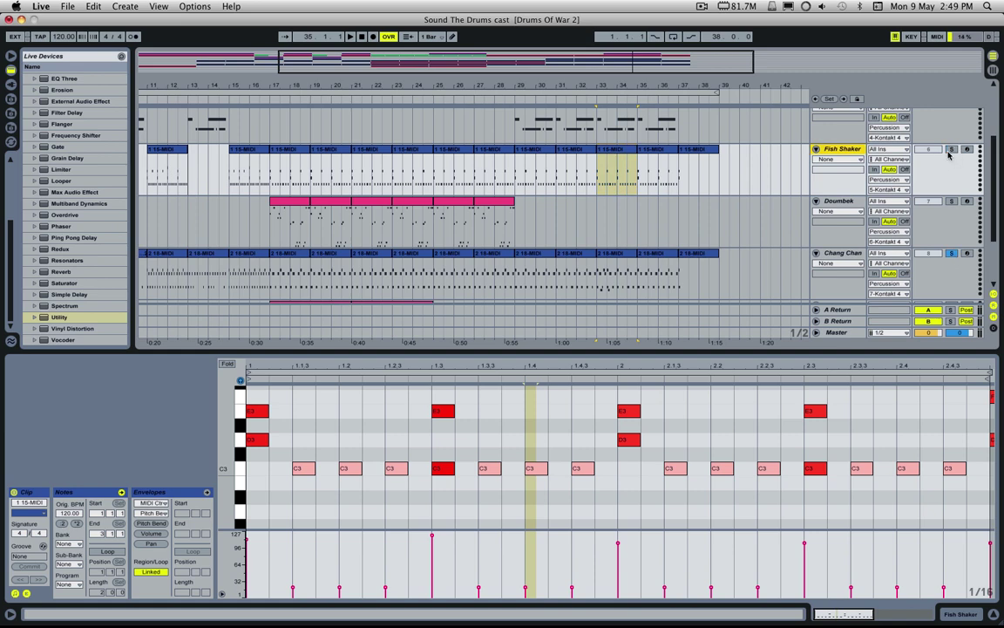
pyautogui.click(618, 272)
pyautogui.press('space')
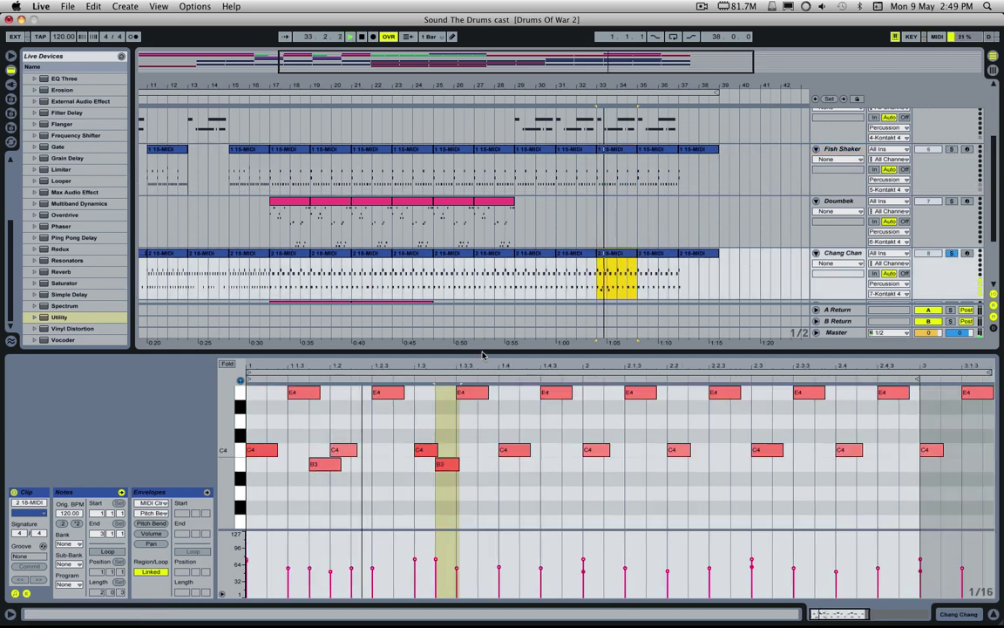
pyautogui.moveTo(465, 358); pyautogui.dragTo(462, 266)
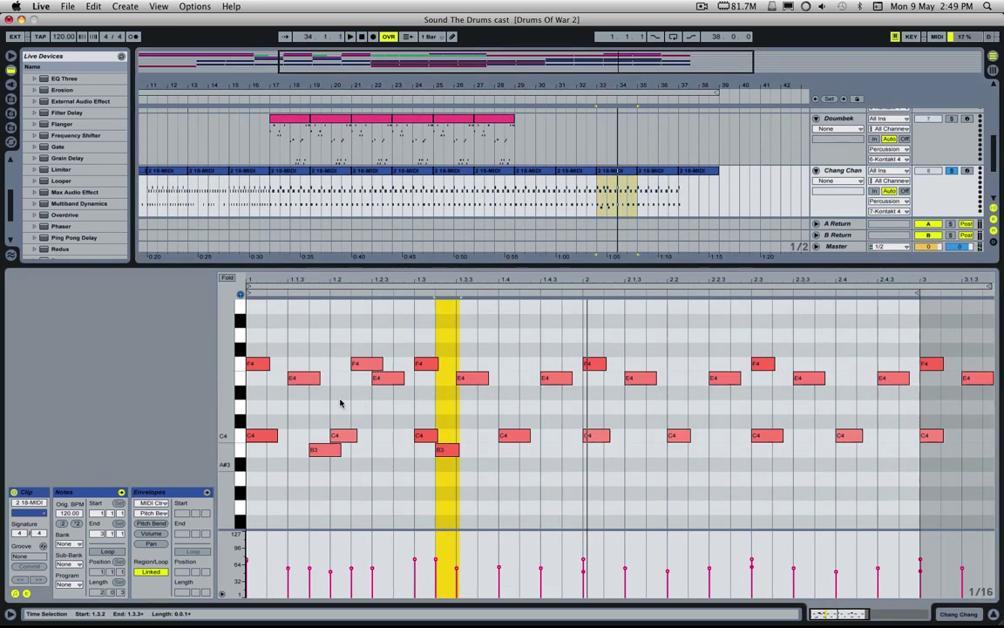
# With a 1/32 grid, replace the B3 note at 1.3.2 with two short E4 notes and move the E4 at 1.3.3 to C4
pyautogui.rightClick(355, 406)
pyautogui.click(467, 542)
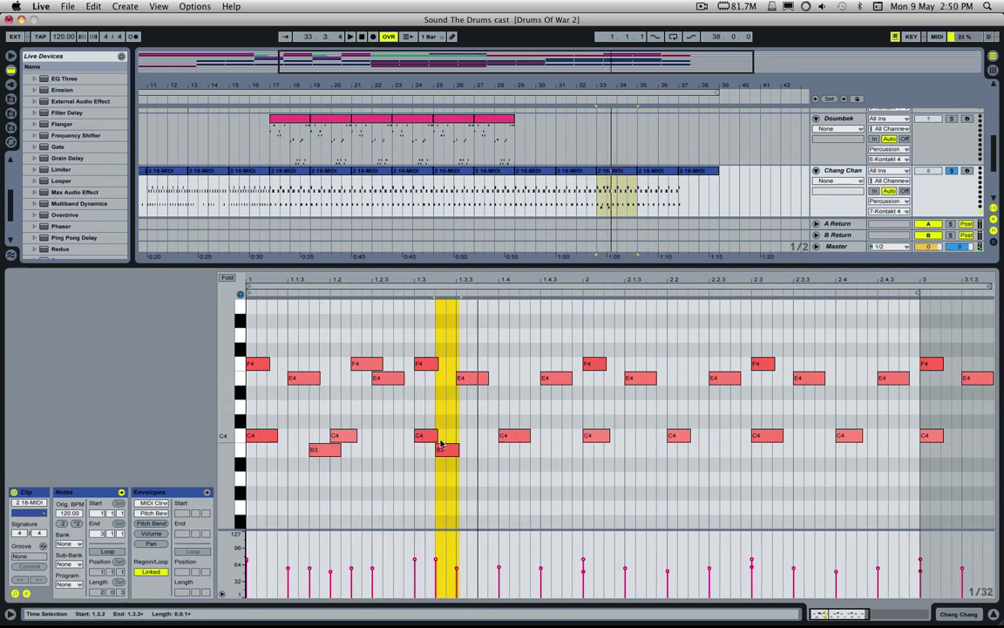
pyautogui.moveTo(458, 450); pyautogui.dragTo(442, 377)
pyautogui.moveTo(445, 437); pyautogui.dragTo(468, 445)
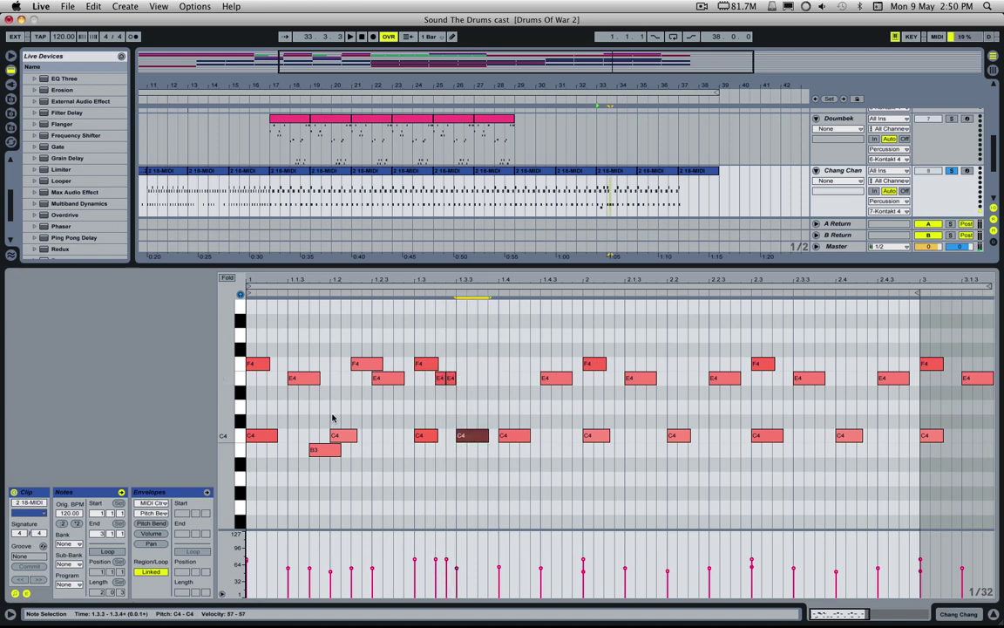
pyautogui.press('space')
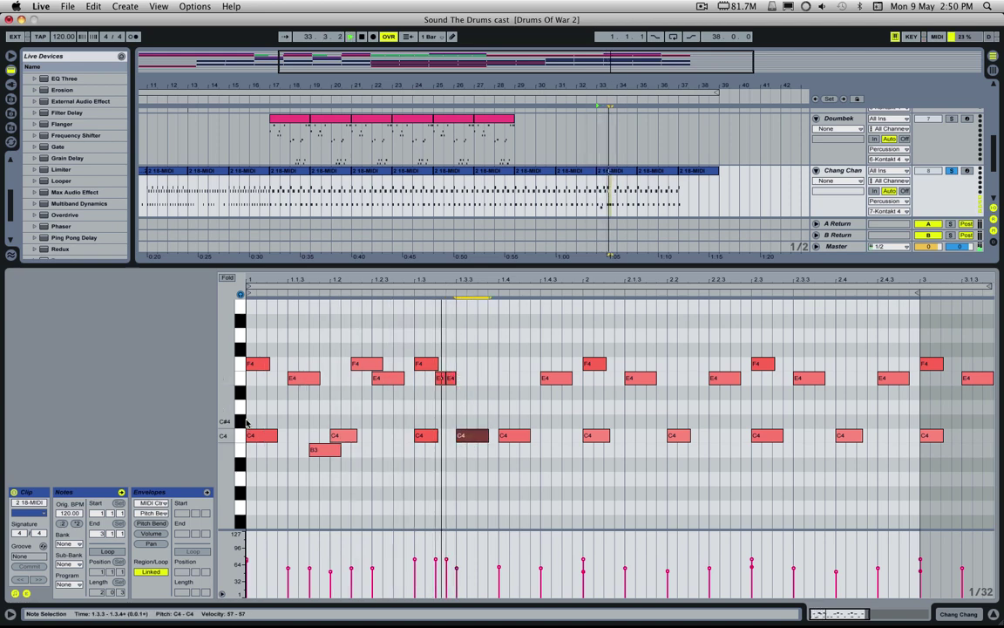
# Set both short E4 notes at 1.3.2 to velocity 48 while auditioning the clip
pyautogui.moveTo(426, 574); pyautogui.dragTo(450, 546)
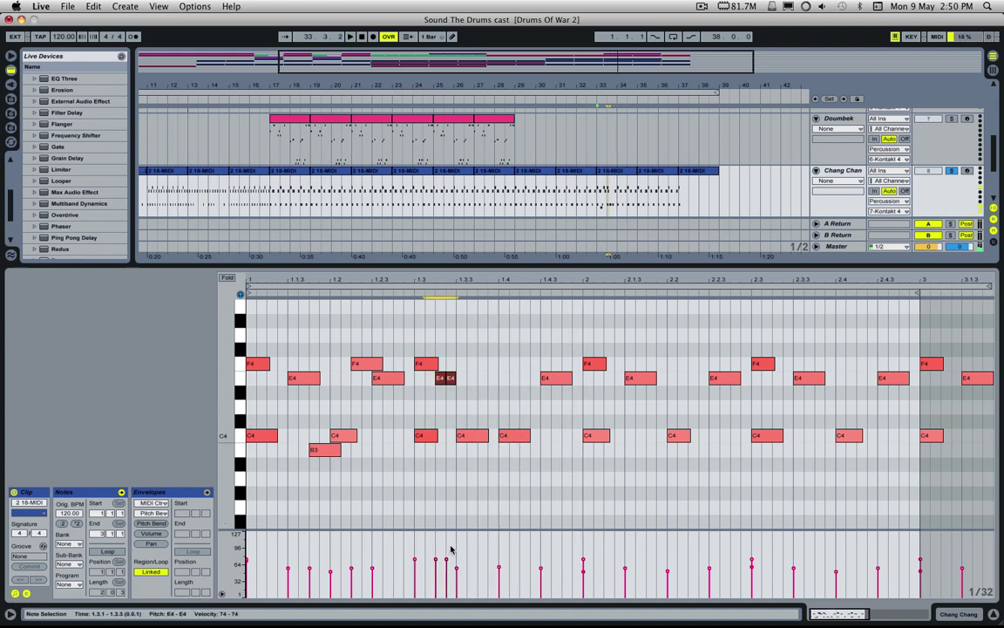
pyautogui.press('space')
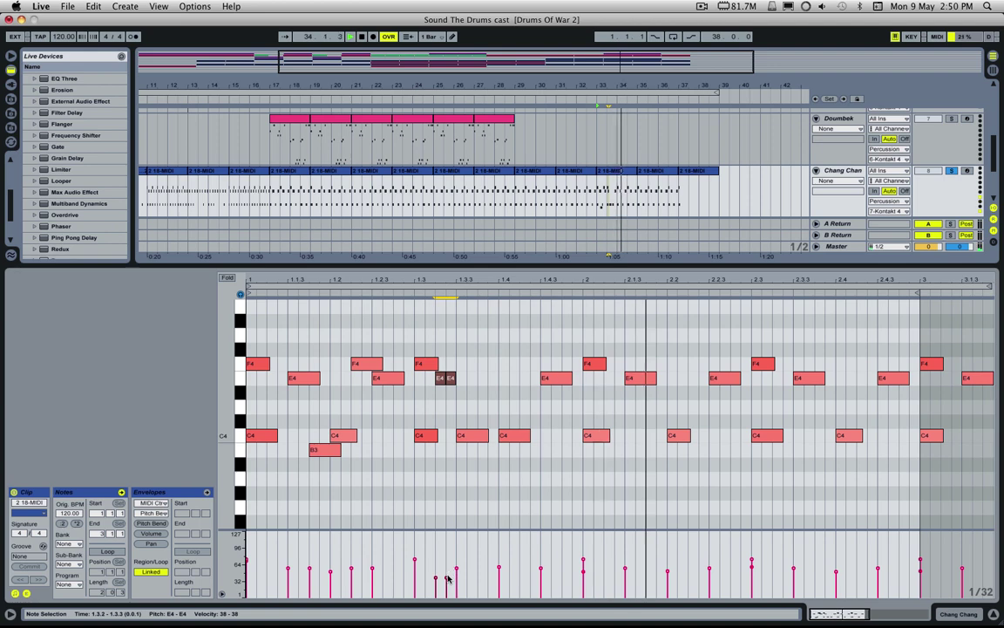
pyautogui.moveTo(447, 577); pyautogui.dragTo(446, 571)
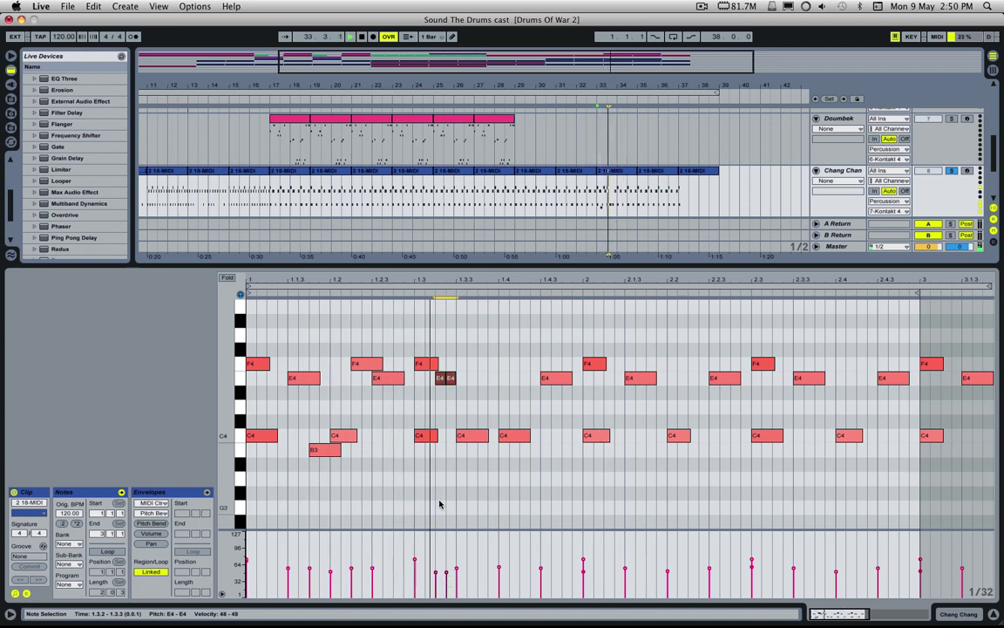
pyautogui.press('space')
# Clear the short E4 notes between 1.3.2 and 1.4, and draw 1/32 E4 notes at 1.3.1 and just before 1.3.3
pyautogui.click(459, 387)
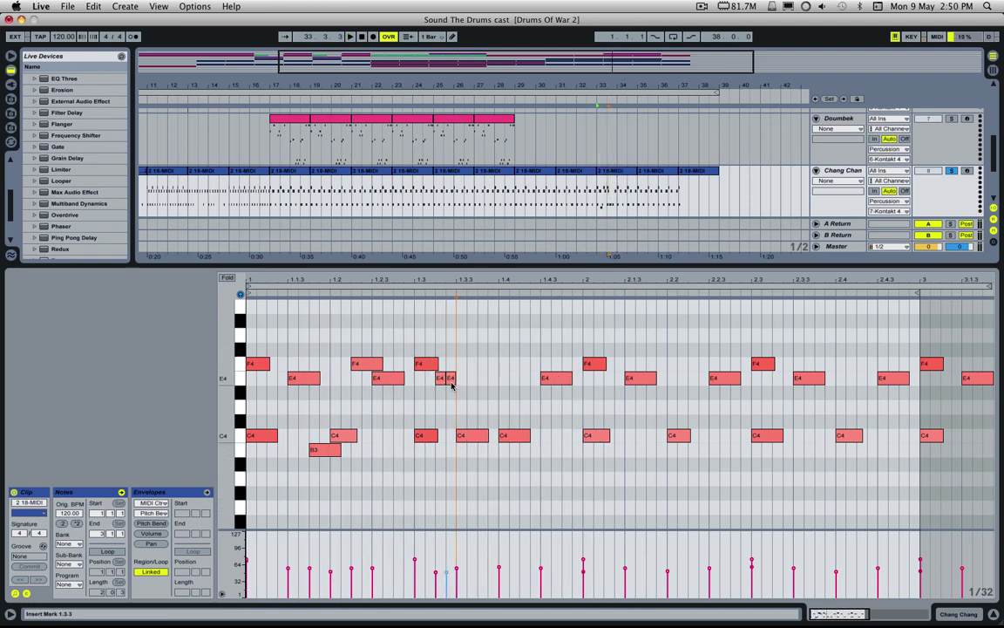
pyautogui.moveTo(452, 383)
pyautogui.mouseDown()
pyautogui.moveTo(494, 391)
pyautogui.moveTo(483, 381)
pyautogui.moveTo(494, 381)
pyautogui.moveTo(434, 371)
pyautogui.mouseUp()
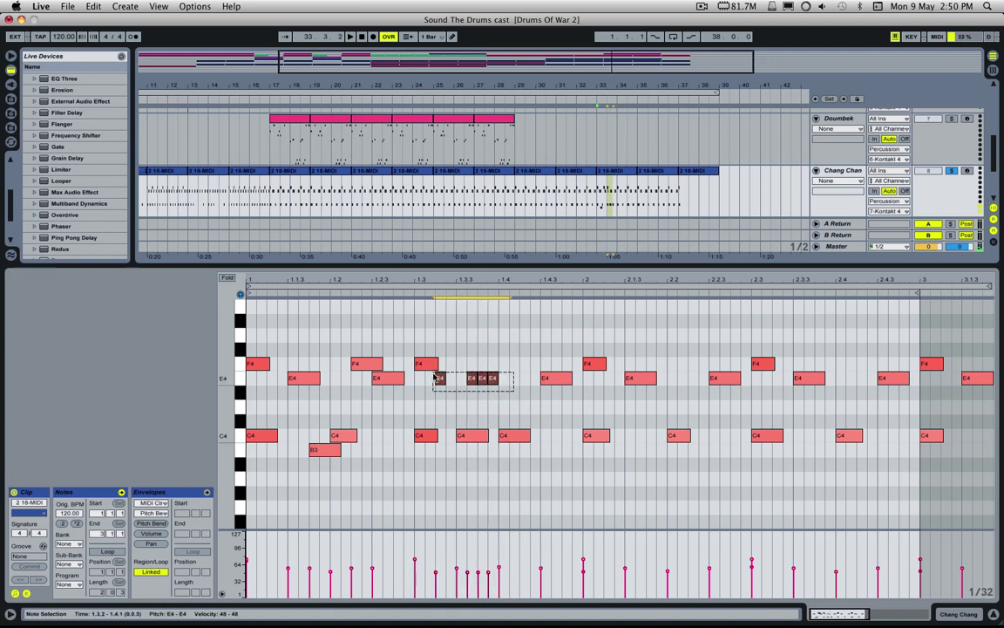
pyautogui.press('Delete')
pyautogui.doubleClick(423, 381)
pyautogui.click(448, 383)
pyautogui.doubleClick(448, 383)
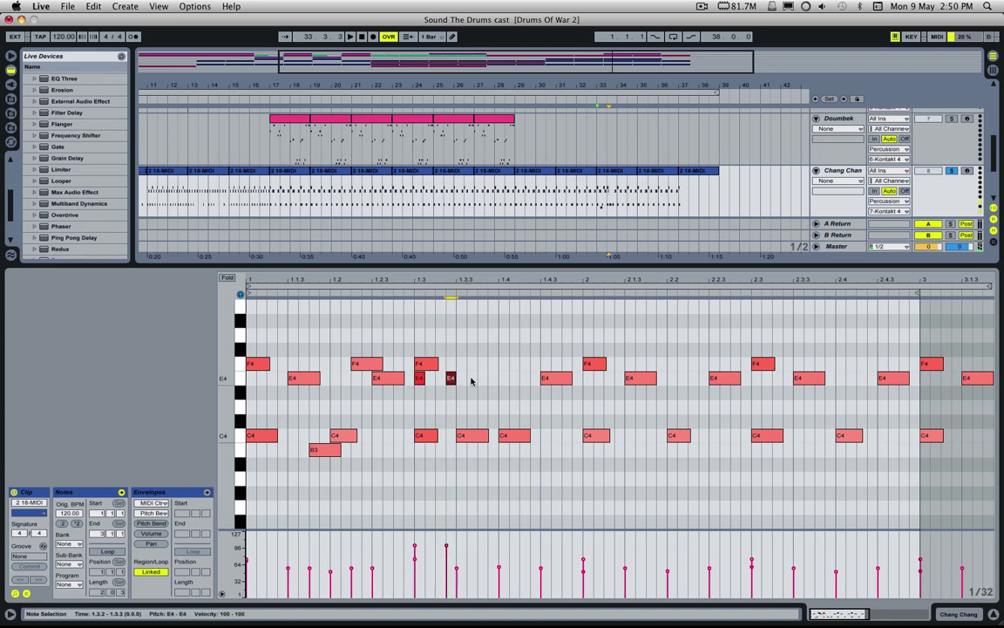
# Extend the E4 pattern with two notes at 1.3.4, a copy of the group across beat 4 and an extra note at 1.4.2
pyautogui.doubleClick(483, 380)
pyautogui.doubleClick(491, 380)
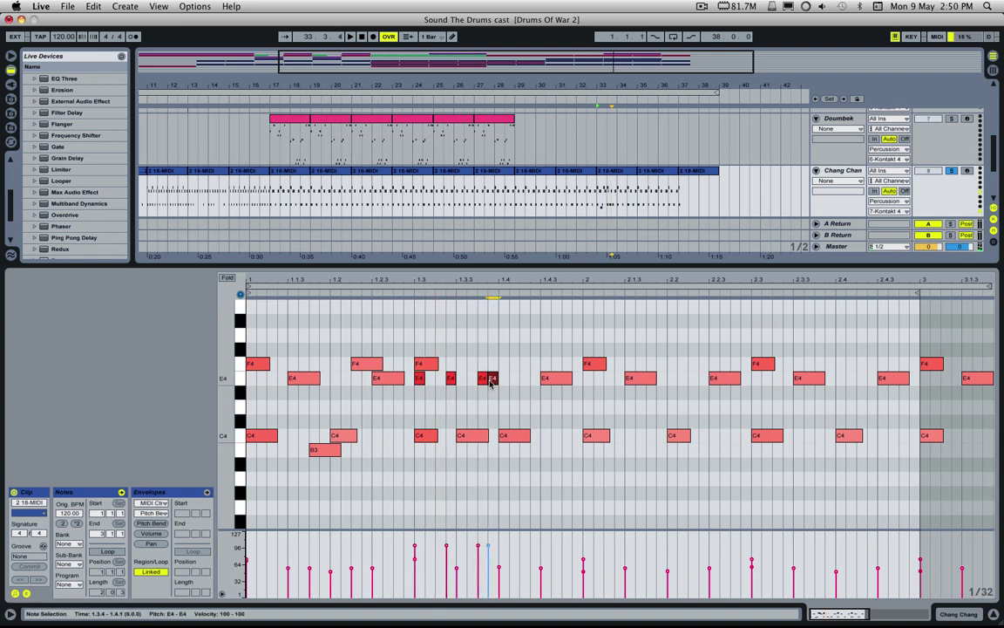
pyautogui.moveTo(502, 395); pyautogui.dragTo(419, 377)
pyautogui.press('super+d')
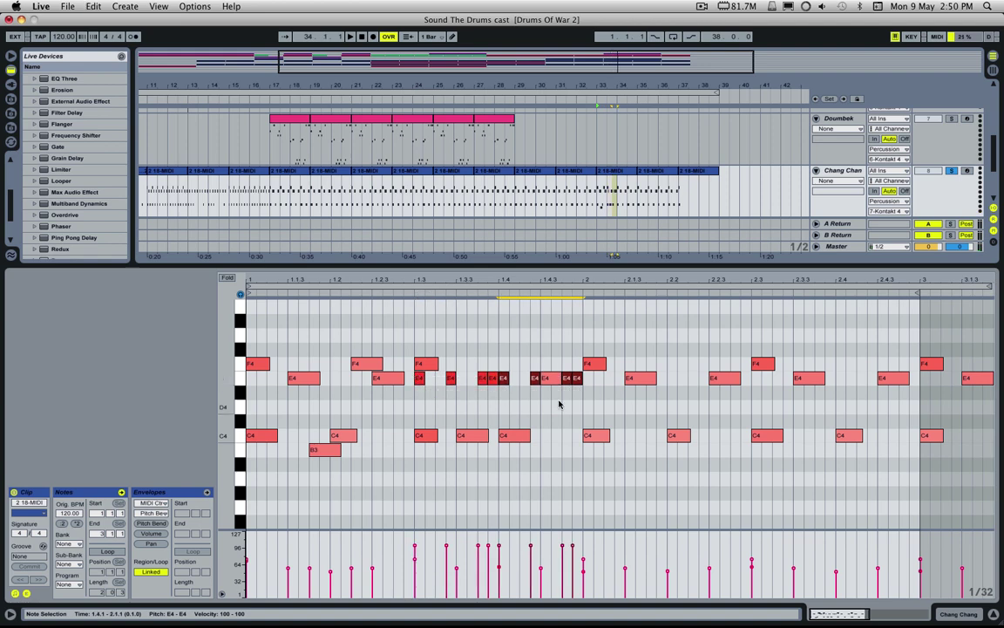
pyautogui.click(533, 408)
pyautogui.doubleClick(515, 378)
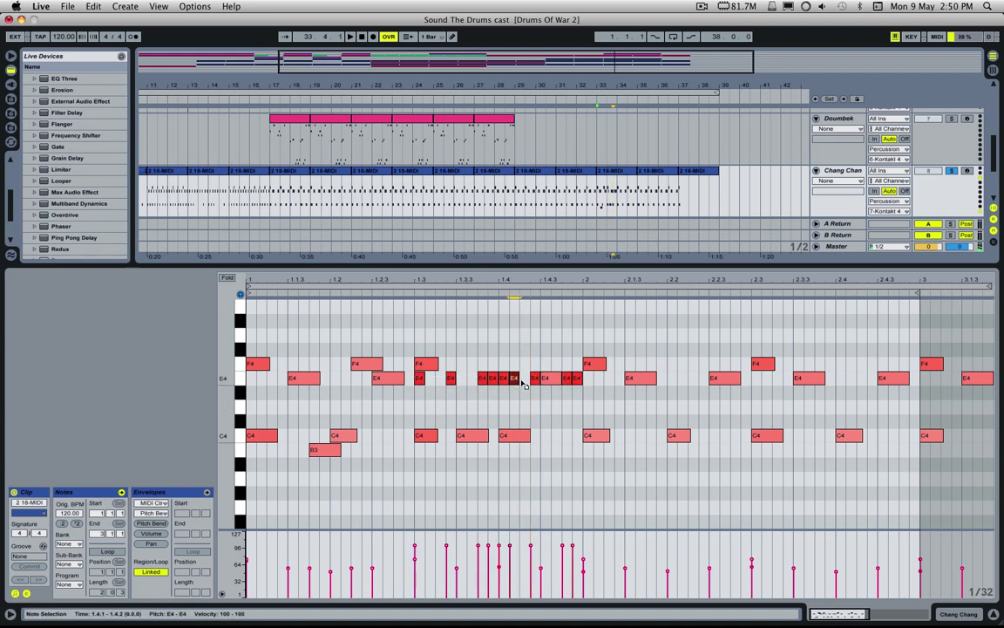
pyautogui.press('Right')
pyautogui.press('space')
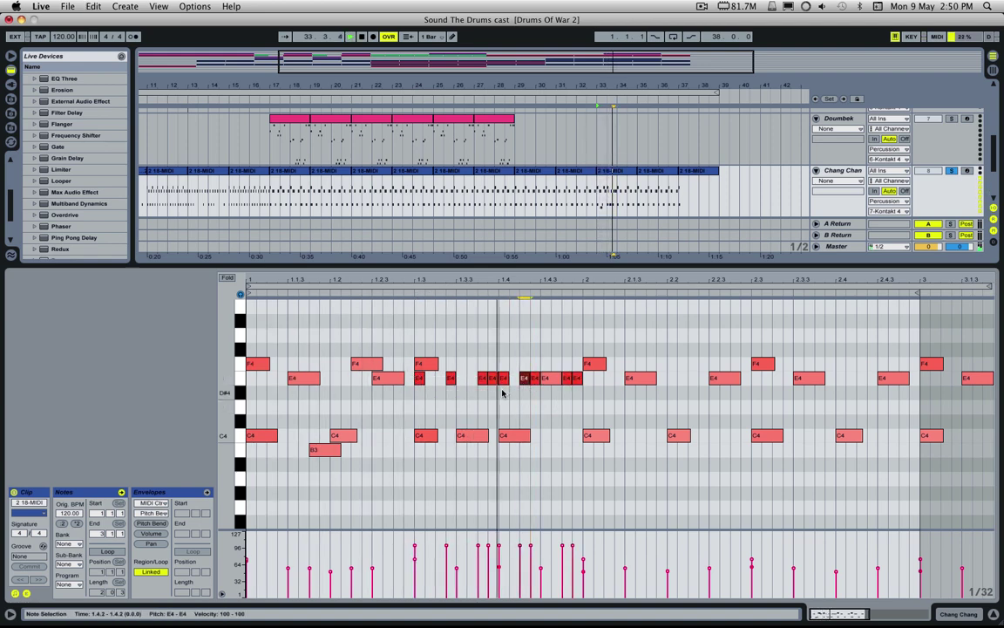
pyautogui.press('space')
# Undo the E4 additions from 1.3.4 onward, including the copied group in beat 4
pyautogui.press('super+z')
pyautogui.press('super+z')
pyautogui.press('super+z')
pyautogui.press('super+z')
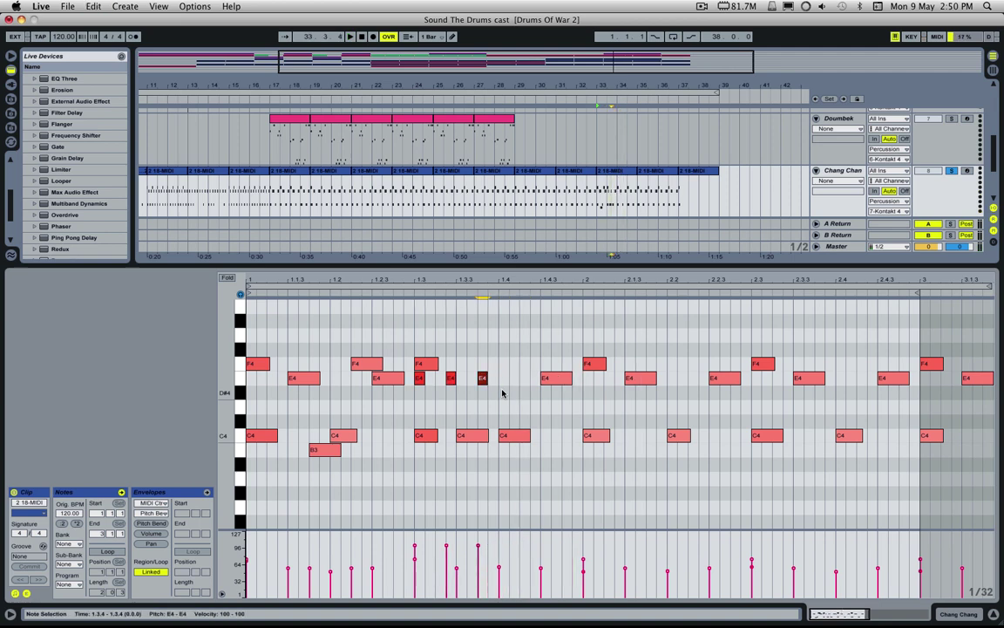
pyautogui.press('super+z')
# Set the two short E4 notes at 1.3.1 and before 1.3.3 to velocity 50 and play the clip
pyautogui.moveTo(455, 398); pyautogui.dragTo(416, 380)
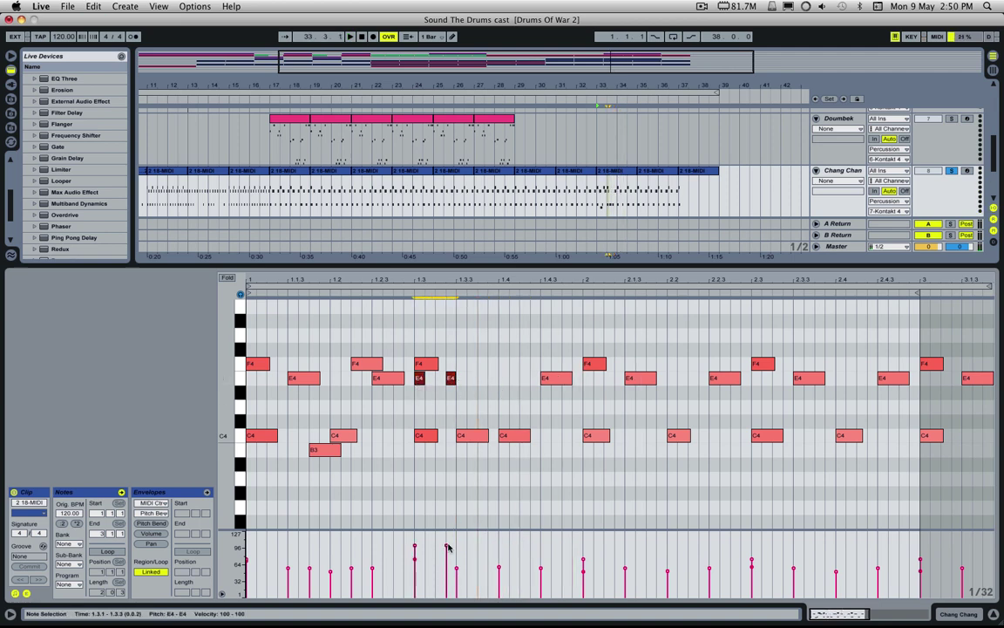
pyautogui.press('space')
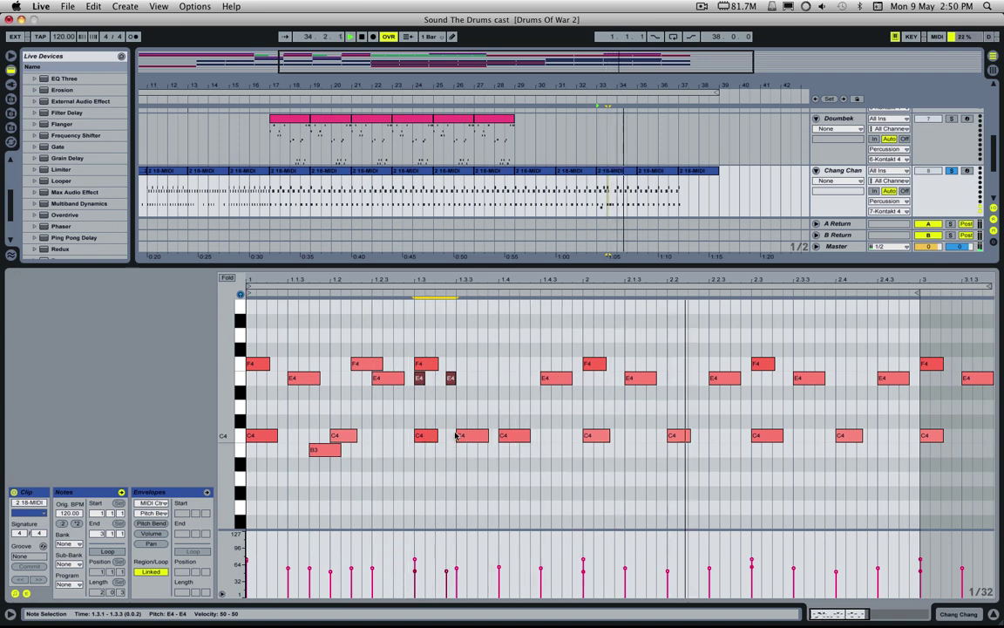
# Remove the short E4 note just before 1.3.3 and the B3 note at 1.1.4
pyautogui.moveTo(450, 406); pyautogui.dragTo(457, 382)
pyautogui.doubleClick(457, 382)
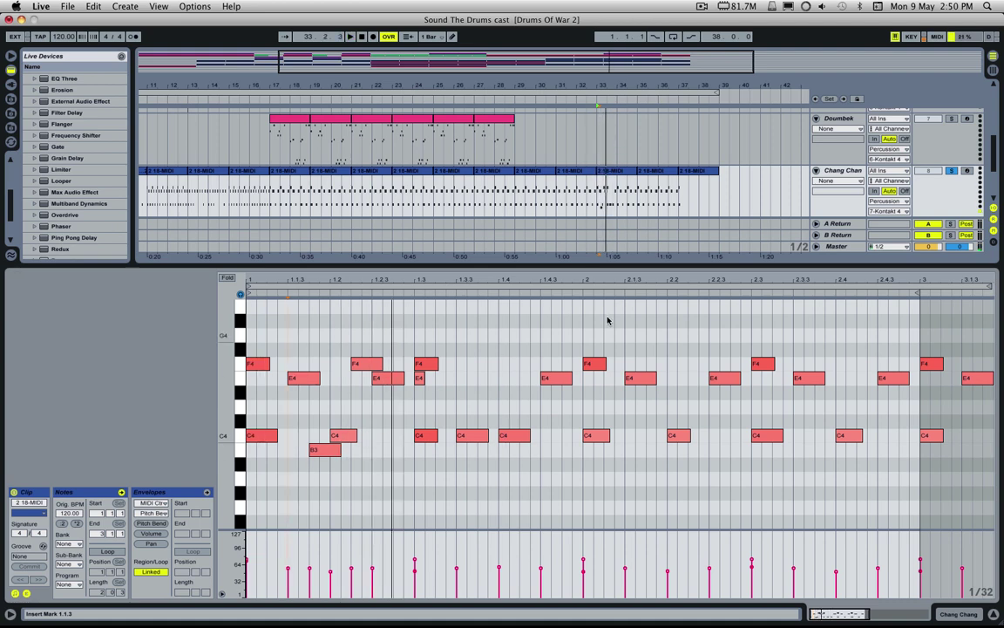
pyautogui.click(324, 452)
pyautogui.press('Delete')
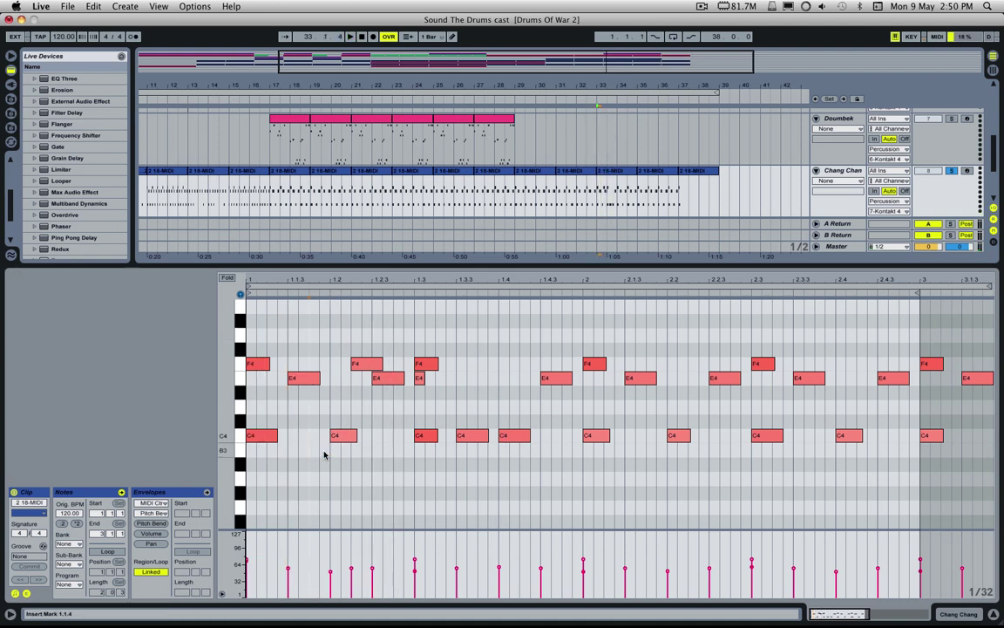
# Undo the removal of the B3 note at 1.1.4 and play the clip's second bar
pyautogui.press('super+z')
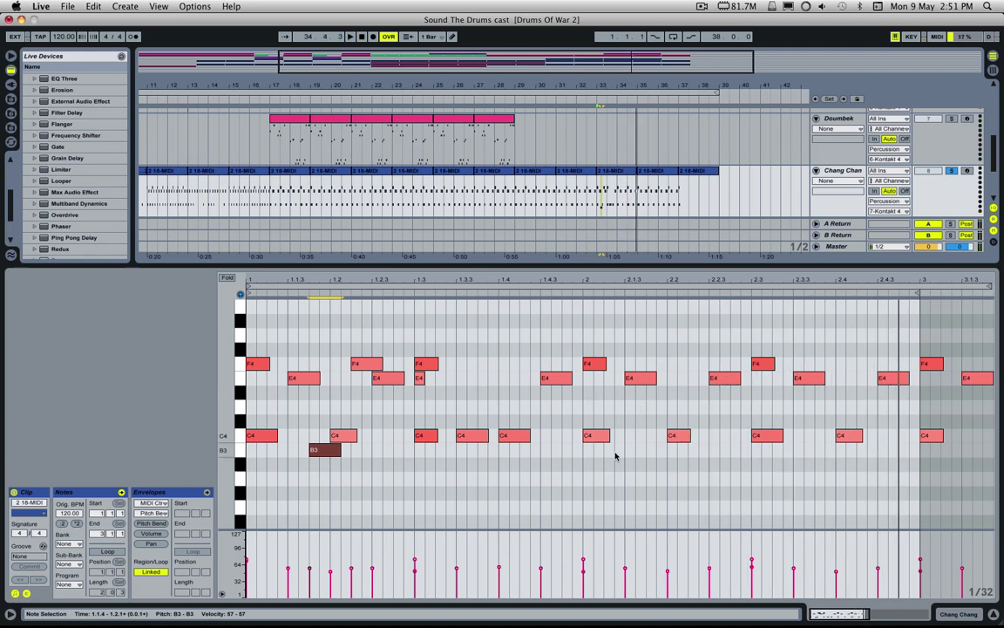
pyautogui.moveTo(581, 477); pyautogui.dragTo(600, 350)
pyautogui.click(622, 422)
pyautogui.moveTo(623, 396); pyautogui.dragTo(625, 389)
pyautogui.moveTo(593, 468); pyautogui.dragTo(599, 369)
pyautogui.moveTo(614, 432); pyautogui.dragTo(624, 373)
pyautogui.moveTo(660, 494); pyautogui.dragTo(746, 374)
pyautogui.moveTo(748, 447); pyautogui.dragTo(781, 363)
pyautogui.moveTo(799, 404); pyautogui.dragTo(800, 379)
pyautogui.moveTo(829, 460); pyautogui.dragTo(892, 374)
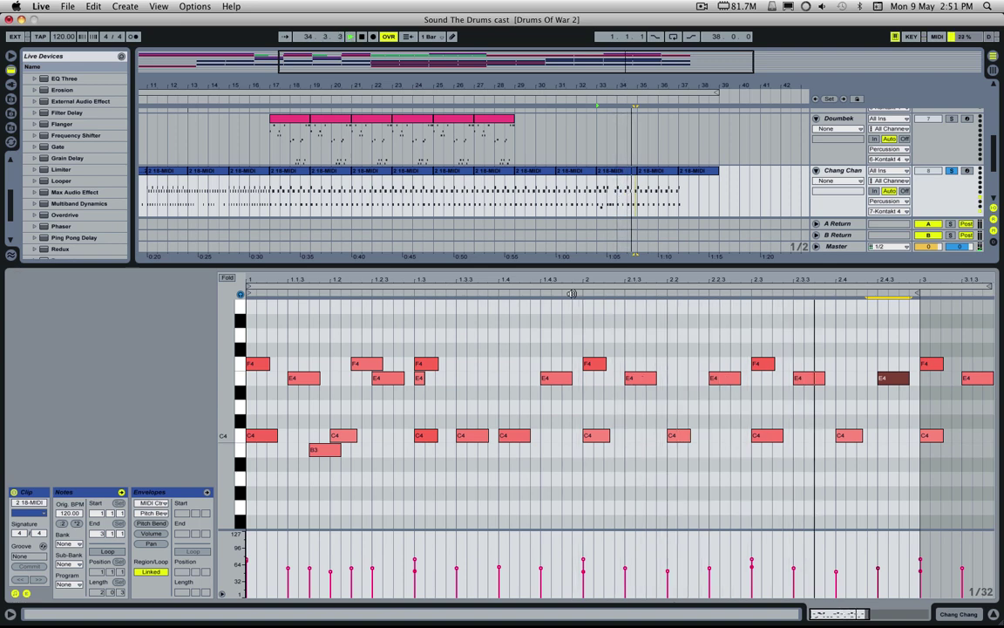
pyautogui.press('space')
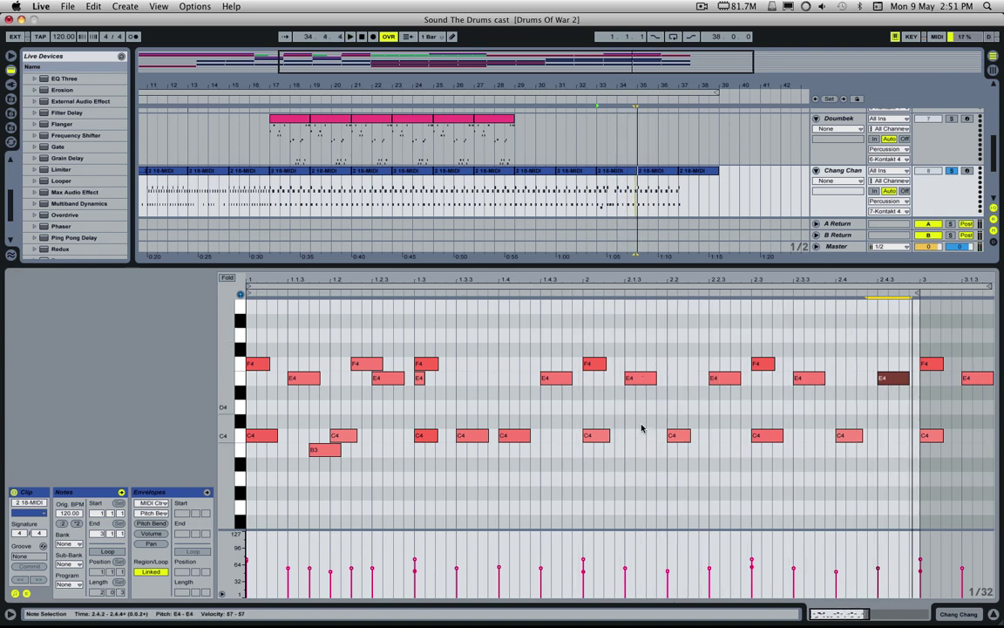
# Copy the E4 note at 2.1.3 one sixteenth along to 2.1.4, lower the copy to B3 and play the second bar
pyautogui.click(605, 433)
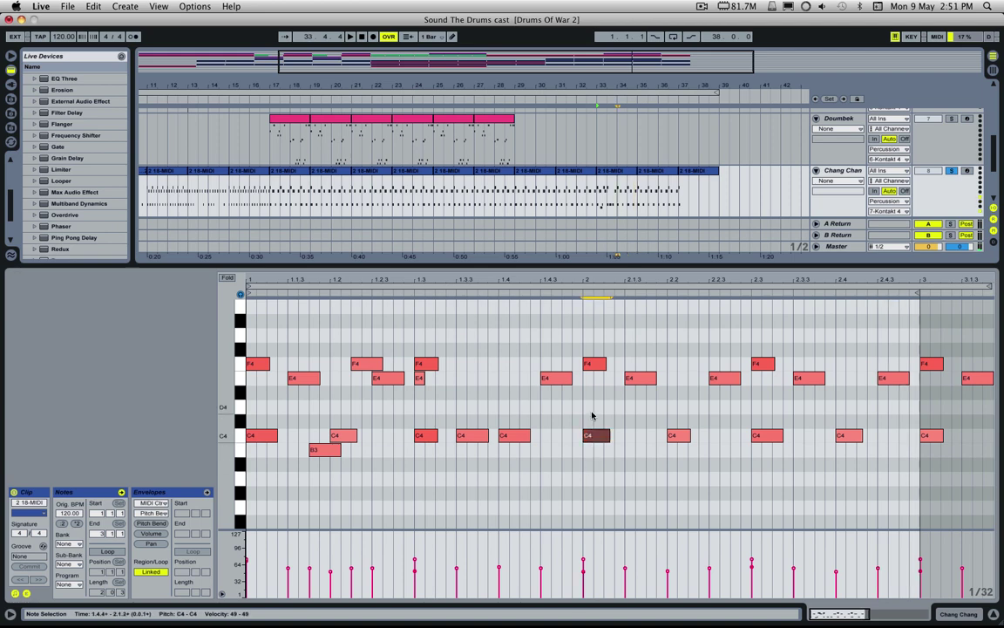
pyautogui.click(643, 476)
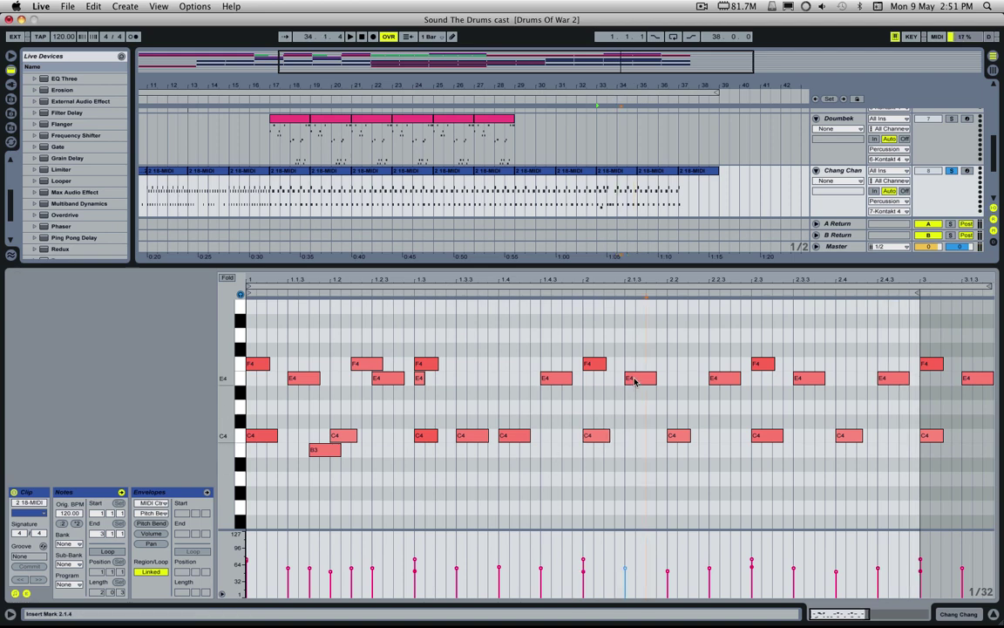
pyautogui.moveTo(635, 381); pyautogui.dragTo(656, 406)
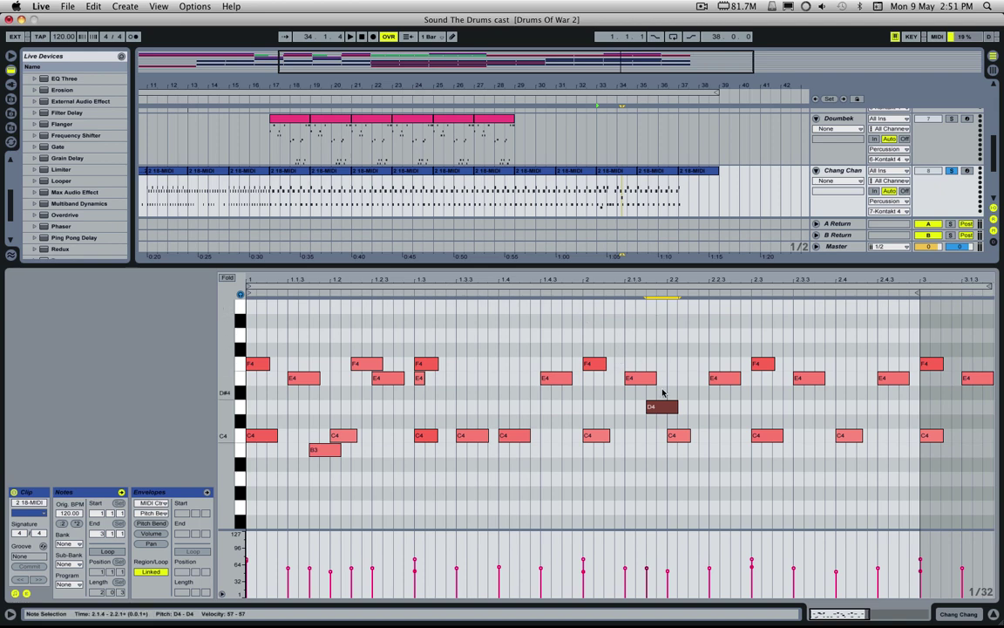
pyautogui.press('space')
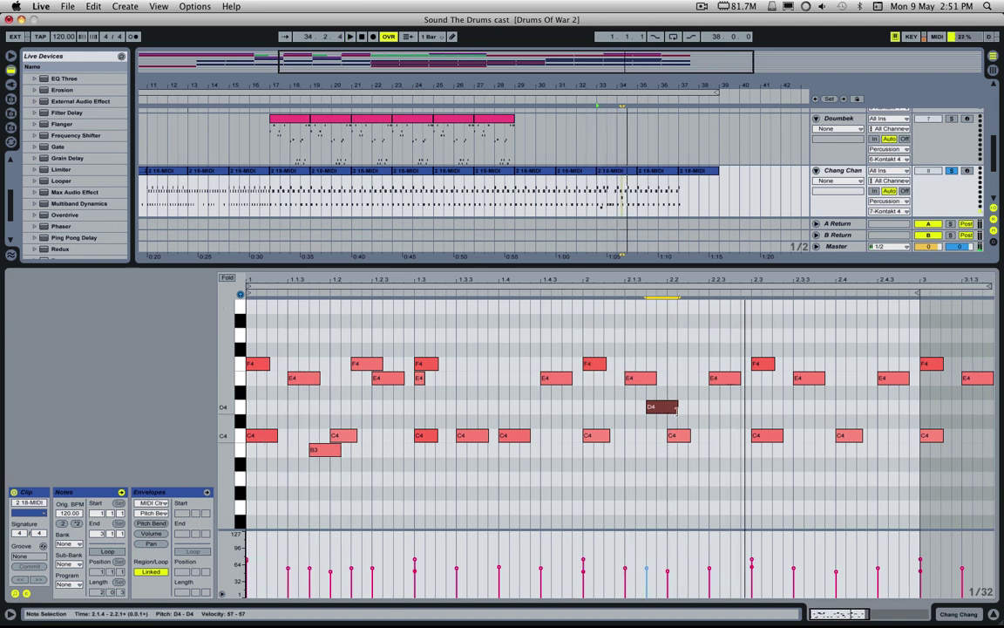
pyautogui.moveTo(664, 418); pyautogui.dragTo(667, 447)
pyautogui.click(573, 301)
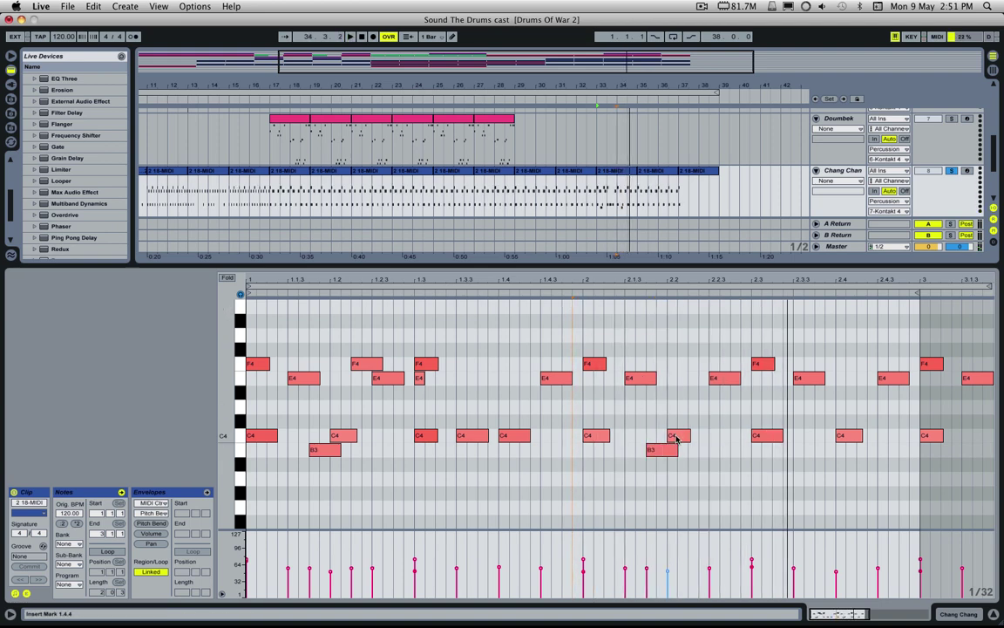
# Copy the C4 note at 2.2 to E4 at the same beat and to F4 at 2.2.2, playing the result
pyautogui.moveTo(677, 439); pyautogui.dragTo(676, 387)
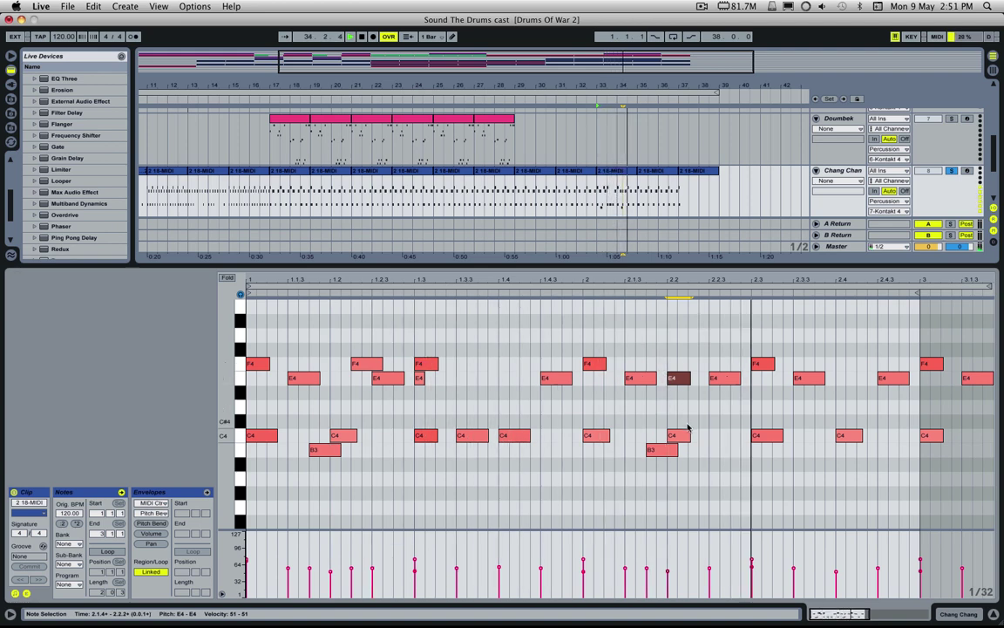
pyautogui.moveTo(680, 435); pyautogui.dragTo(699, 363)
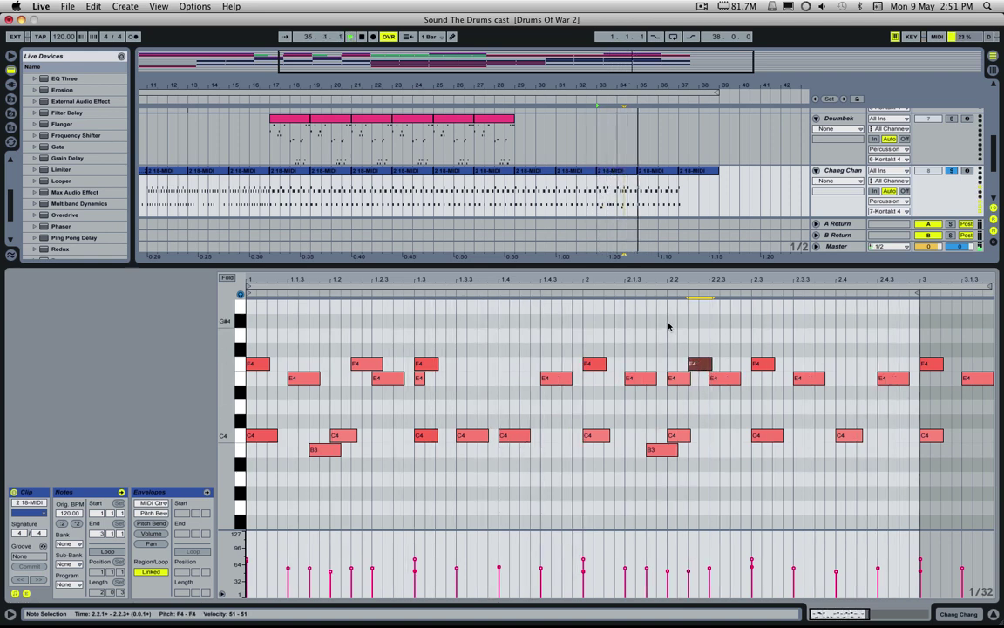
pyautogui.press('space')
# Delete the F4 note at 2.2.2 and the B3 note at 2.1.4, and play the second bar
pyautogui.press('Delete')
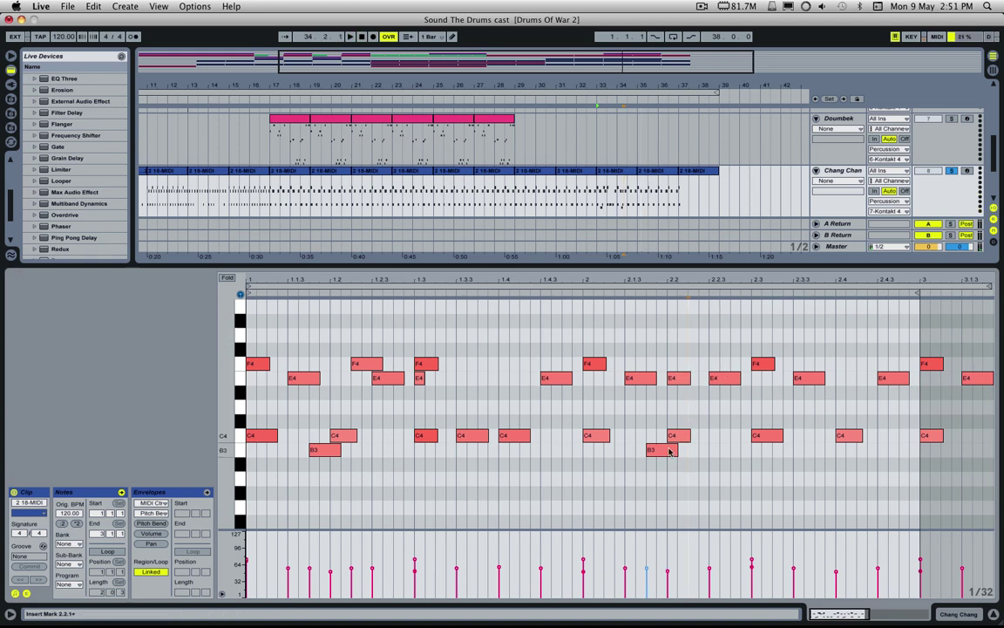
pyautogui.click(662, 450)
pyautogui.press('Delete')
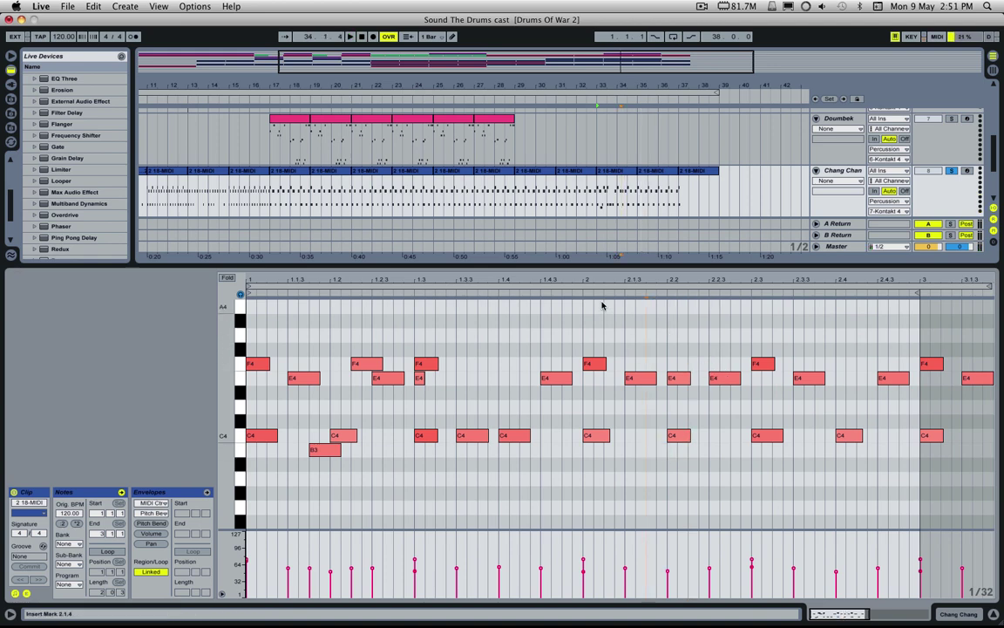
pyautogui.click(571, 290)
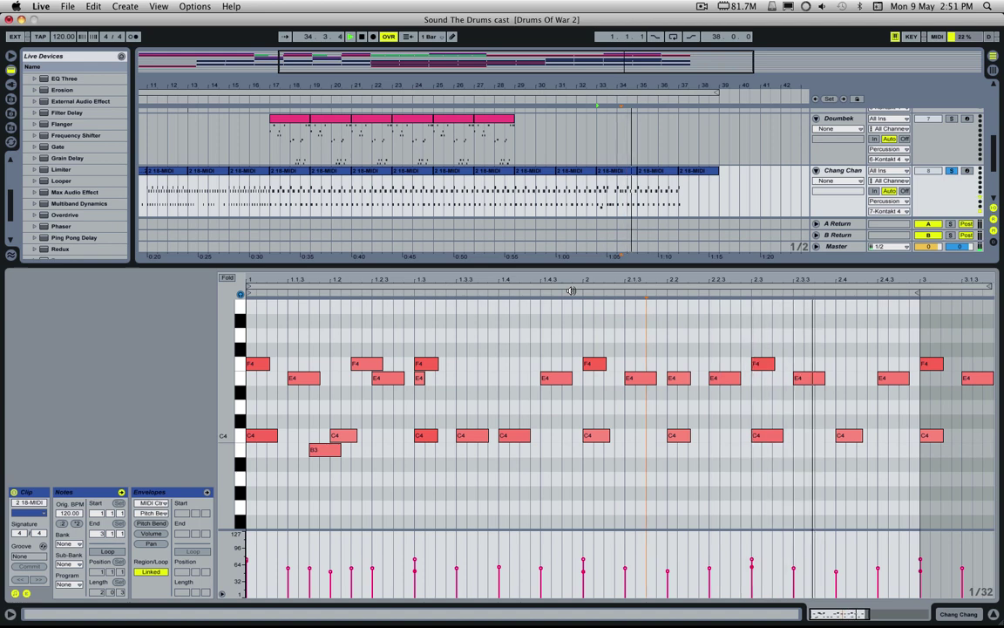
pyautogui.press('space')
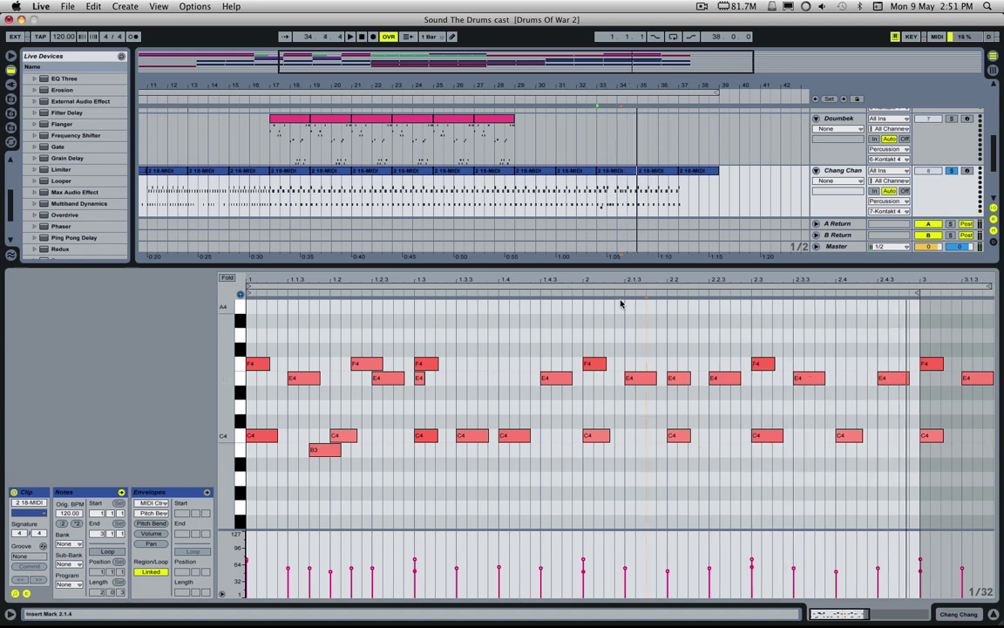
pyautogui.click(570, 297)
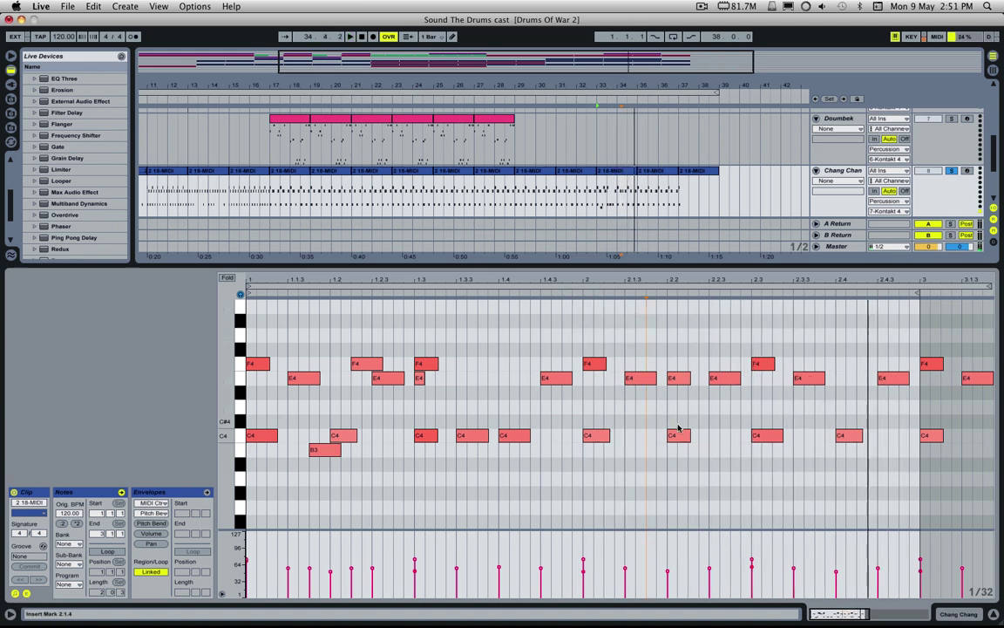
# Copy the C4 note at 2.2 to B3 at 2.1.4 and F4 at 2.2.2, and play the bar
pyautogui.moveTo(676, 435); pyautogui.dragTo(697, 370)
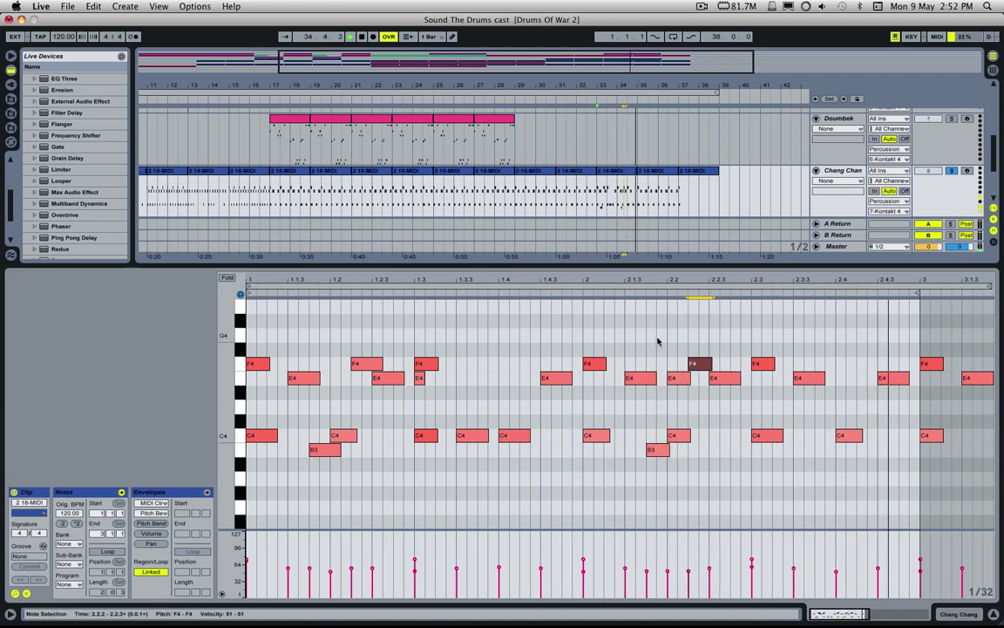
pyautogui.click(581, 296)
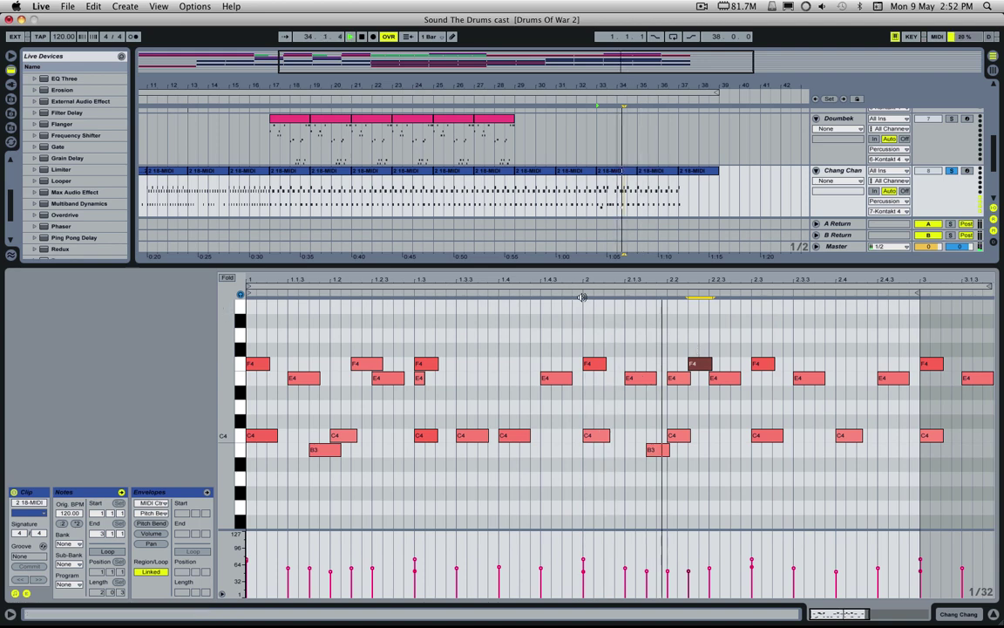
pyautogui.press('space')
# Copy the F4 note at 2.3 to B3 at 2.2.4 and to 2.3.2, lower the latter to D4 and play the bar
pyautogui.moveTo(766, 362); pyautogui.dragTo(739, 450)
pyautogui.click(566, 294)
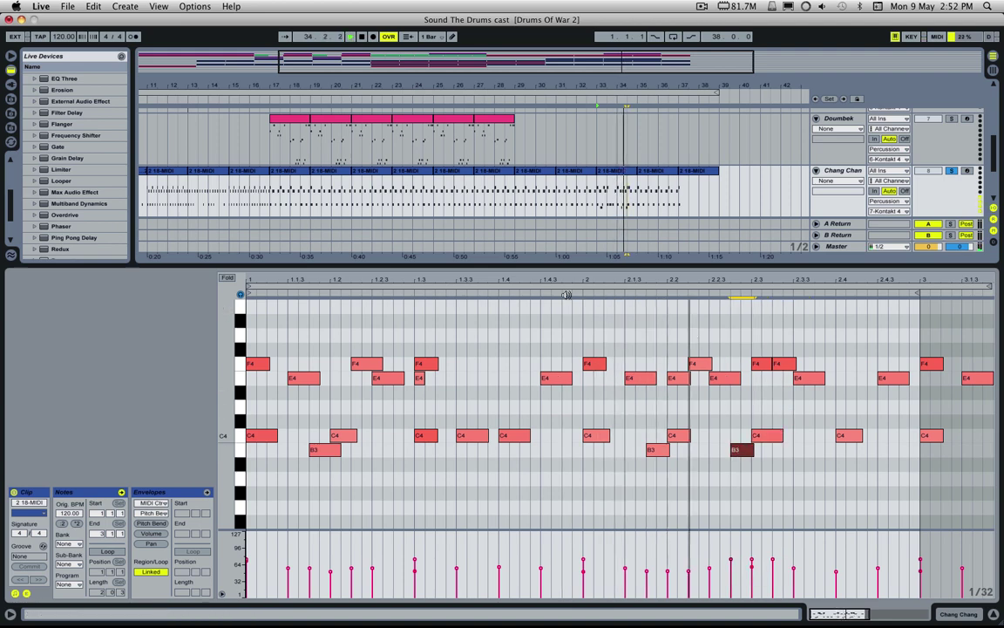
pyautogui.press('space')
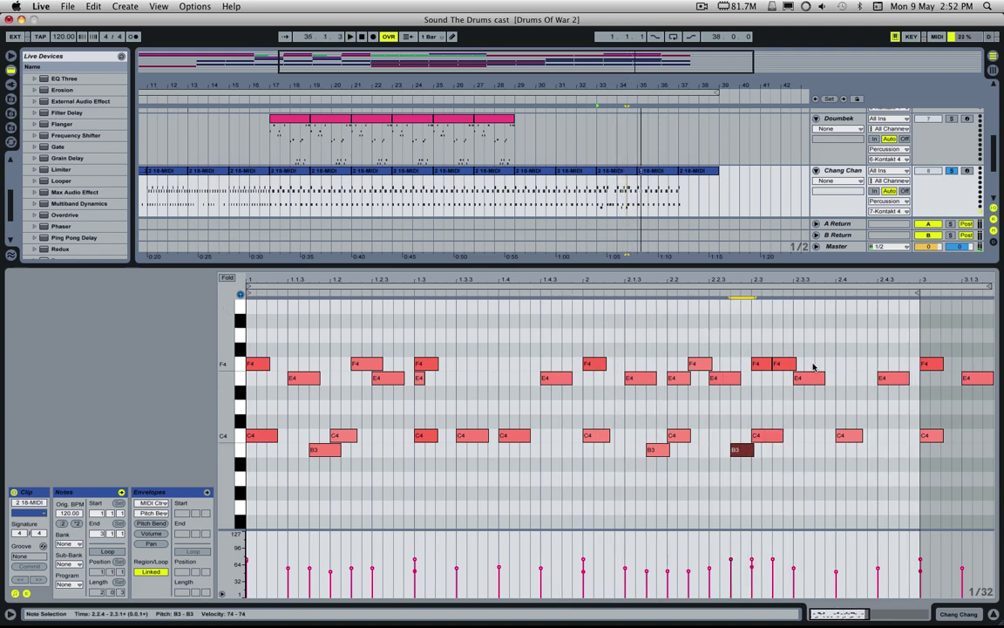
pyautogui.moveTo(787, 366); pyautogui.dragTo(787, 408)
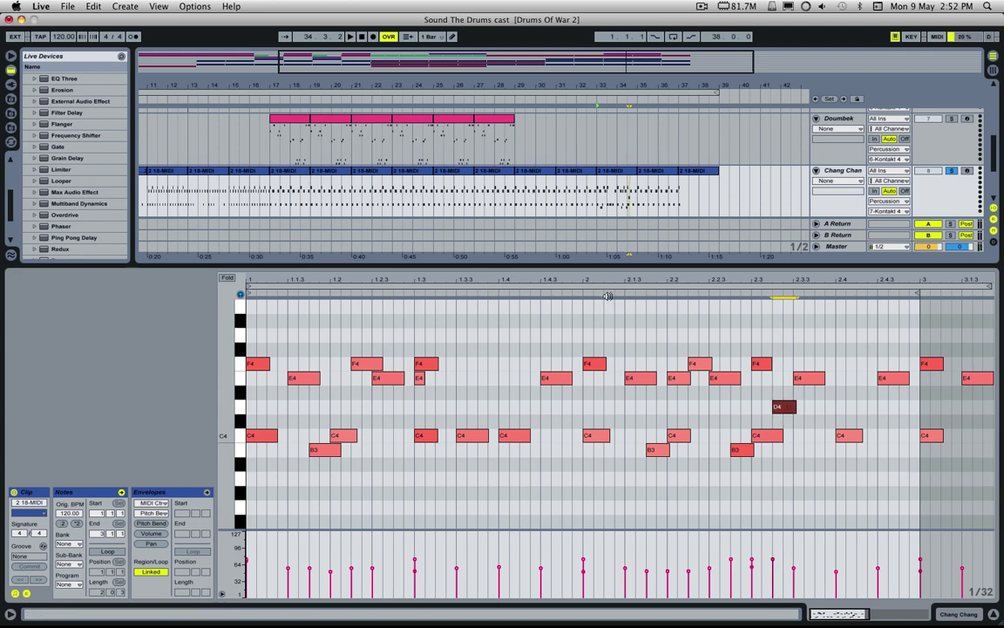
pyautogui.click(581, 295)
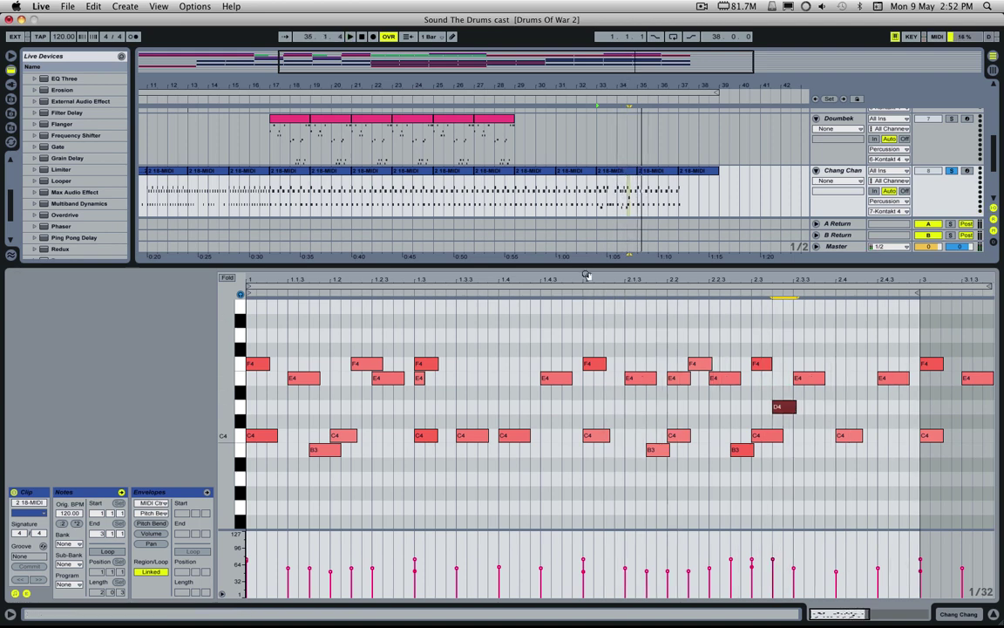
# Discard the note edits in the Chang Chang clip at bar 33 and restore its original pattern
pyautogui.click(617, 172)
pyautogui.press('Delete')
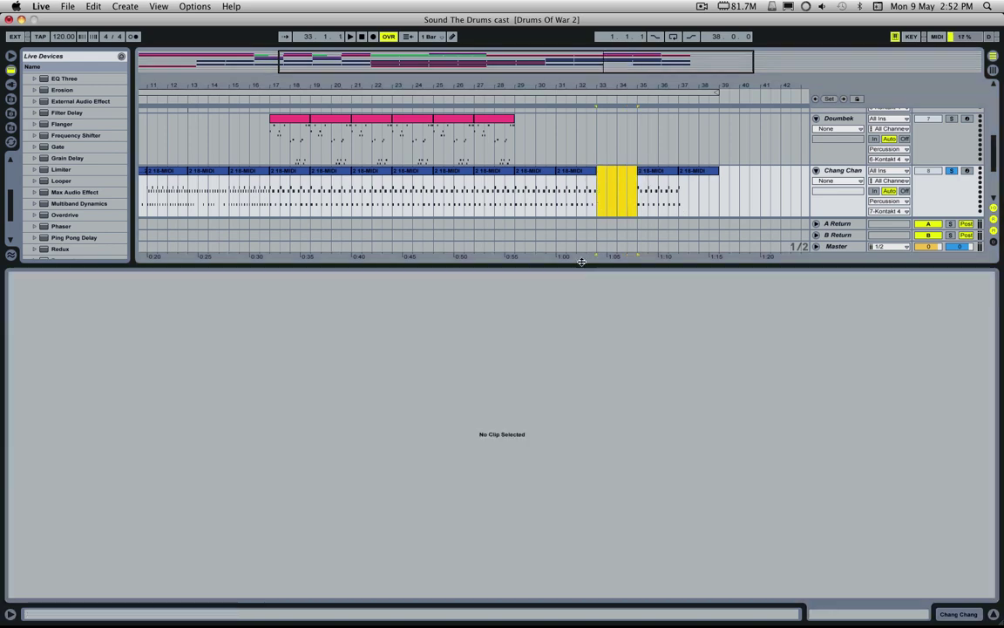
pyautogui.press('super+z')
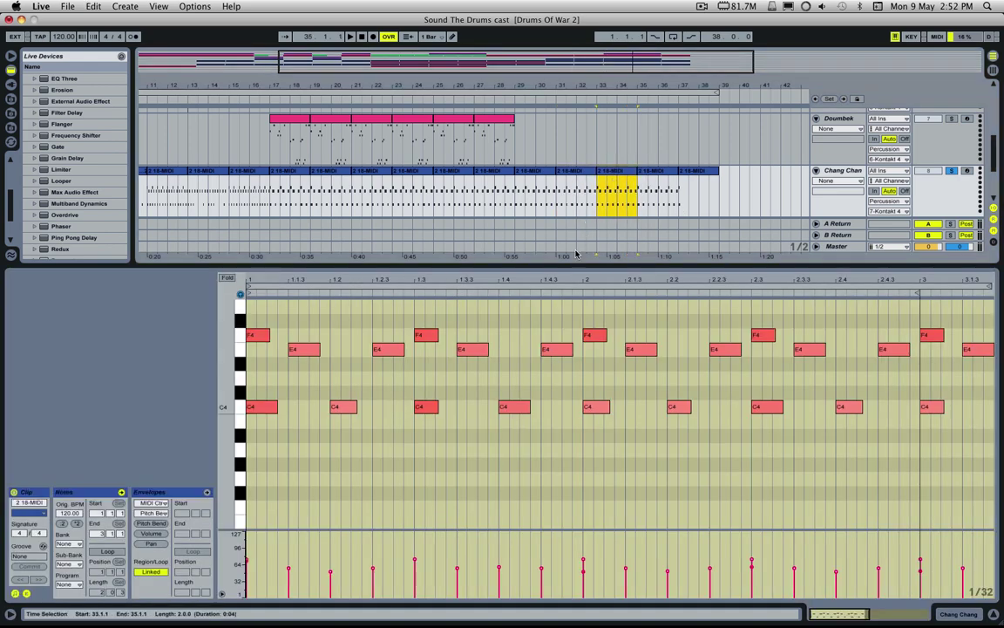
# Enlarge the arrangement to show all tracks, and view the Percussion track's Kontakt instrument rack
pyautogui.moveTo(559, 267); pyautogui.dragTo(559, 482)
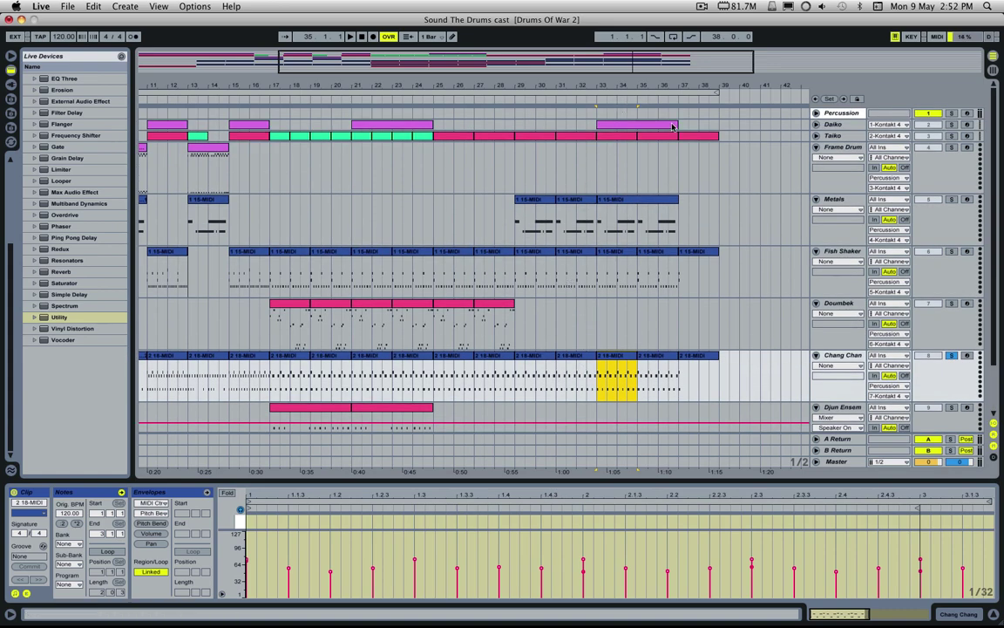
pyautogui.click(840, 114)
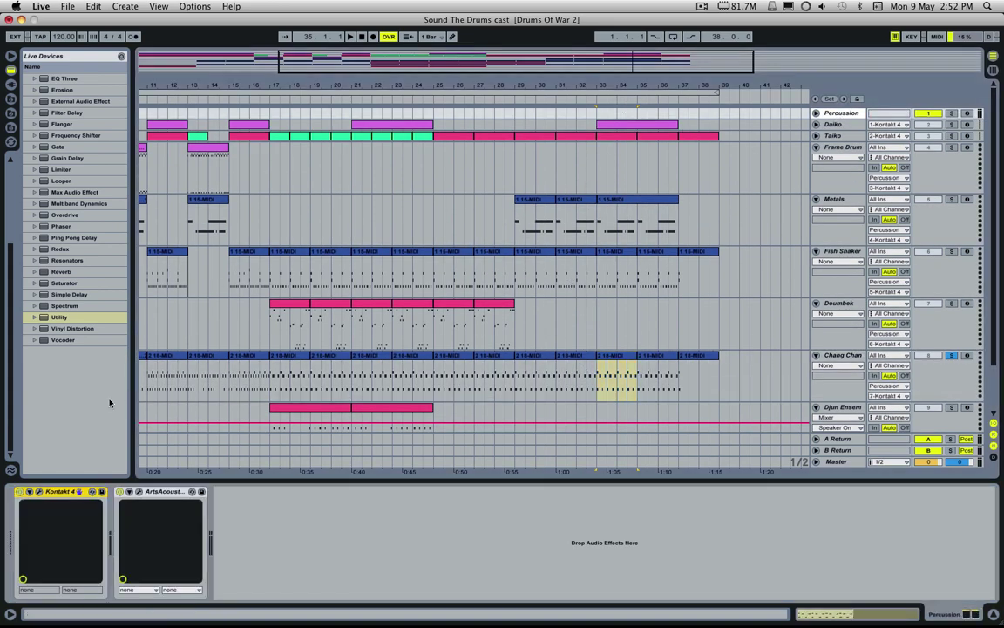
pyautogui.click(38, 493)
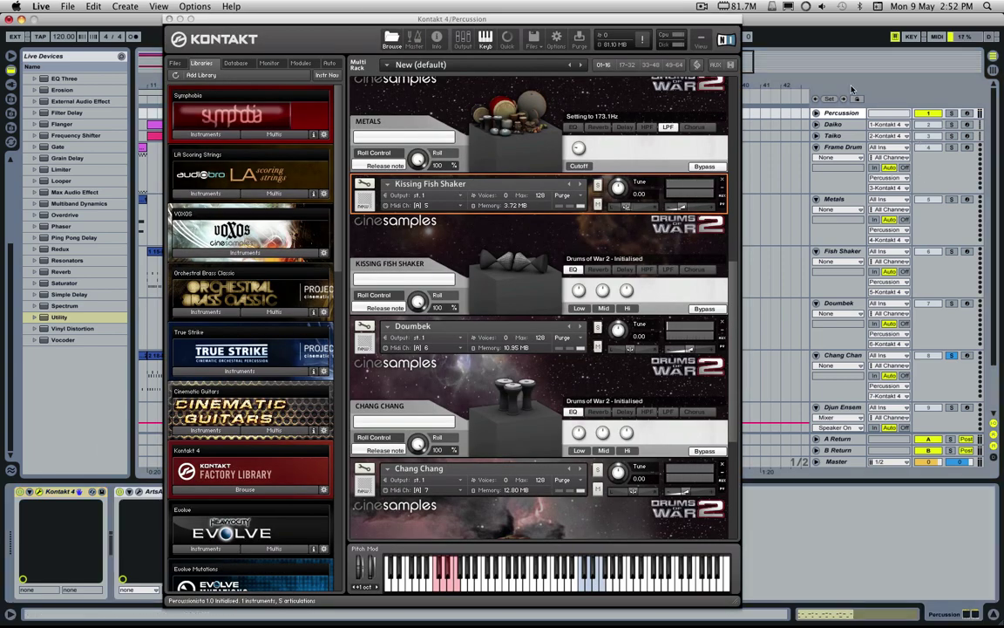
pyautogui.moveTo(531, 26); pyautogui.dragTo(531, 11)
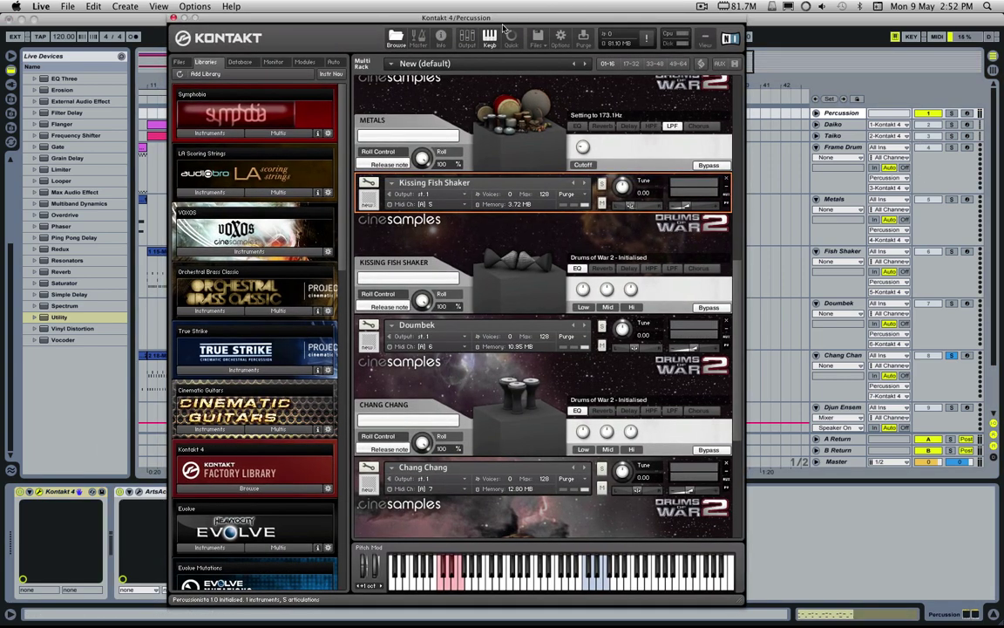
pyautogui.moveTo(451, 19); pyautogui.dragTo(439, 18)
pyautogui.click(161, 17)
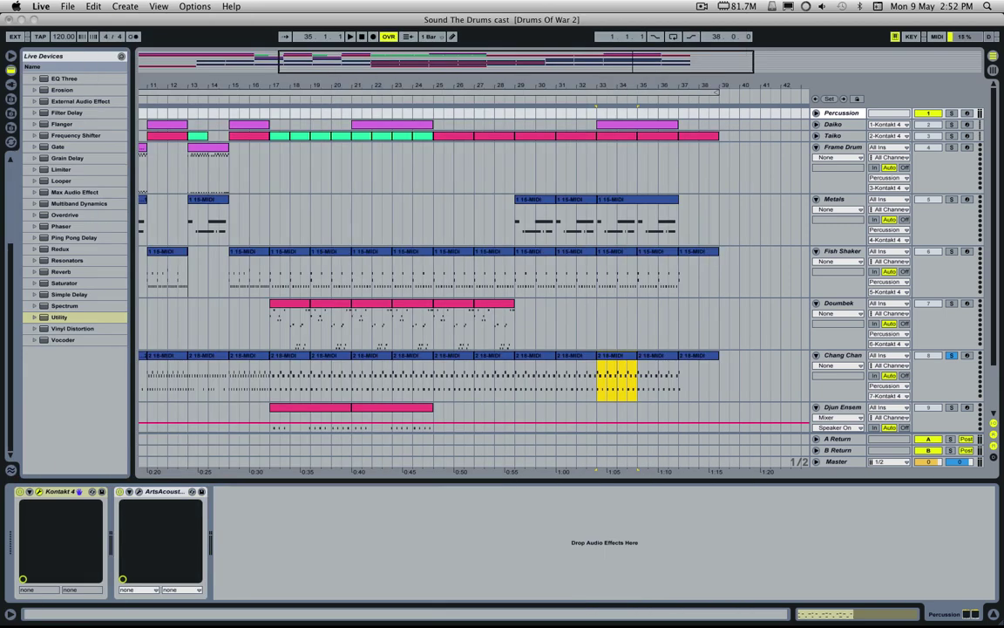
# Solo the Daiko and Taiko tracks and reopen the Percussion track's Kontakt instrument
pyautogui.moveTo(469, 65); pyautogui.dragTo(330, 66)
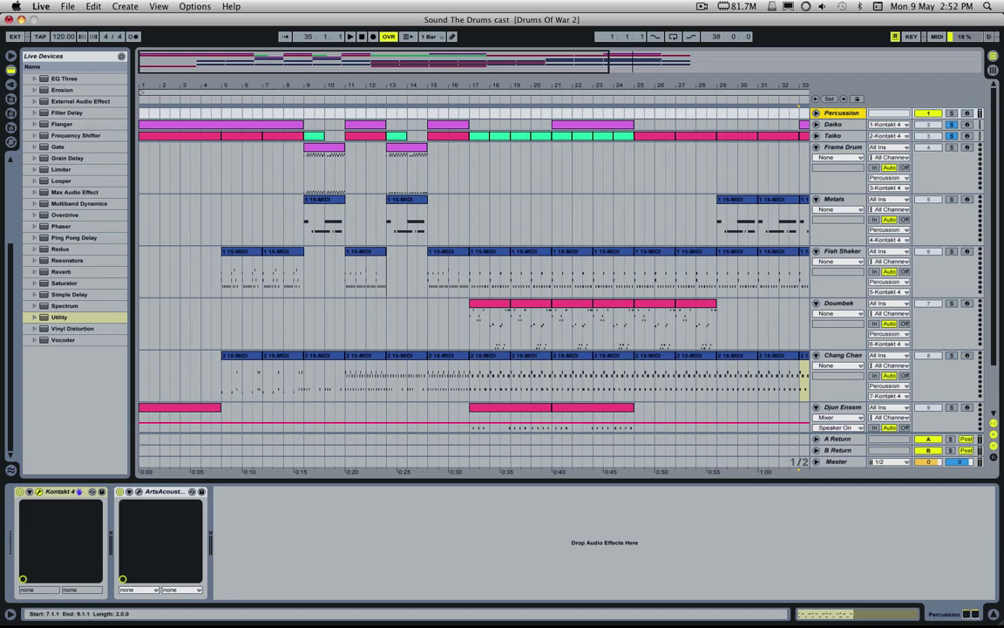
pyautogui.moveTo(0, 92); pyautogui.dragTo(556, 5)
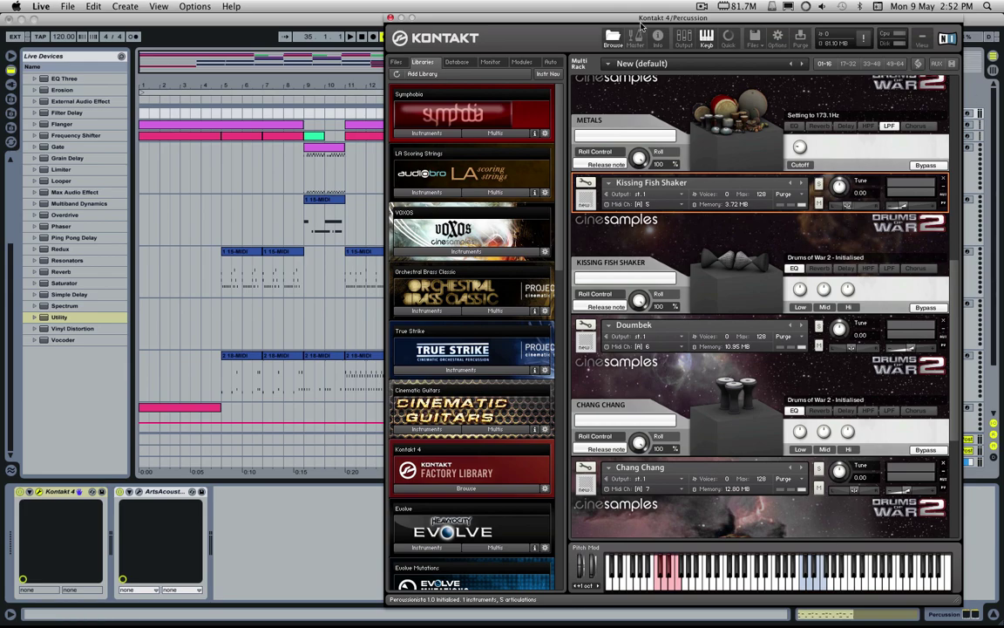
pyautogui.moveTo(641, 26); pyautogui.dragTo(590, 28)
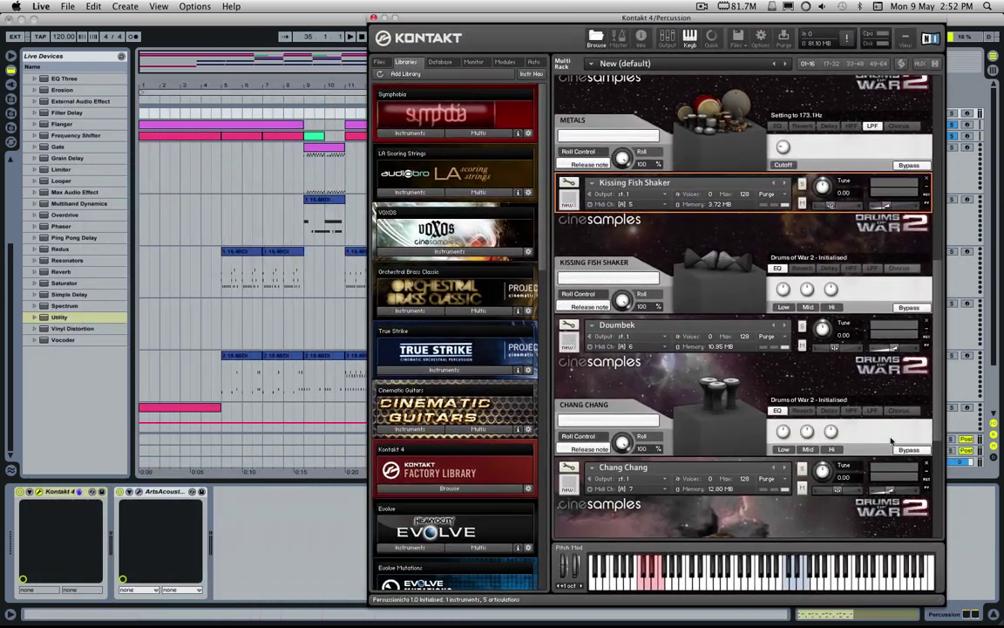
# Look through the Kissing Fish Shaker's Reverb, LPF and Chorus effect pages
pyautogui.click(796, 270)
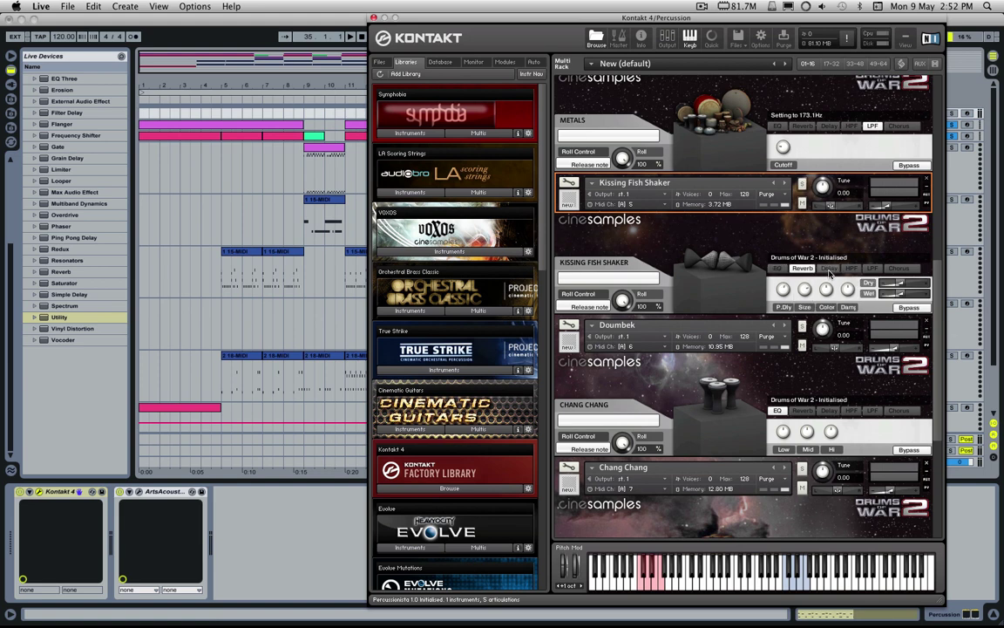
pyautogui.click(872, 268)
pyautogui.click(898, 270)
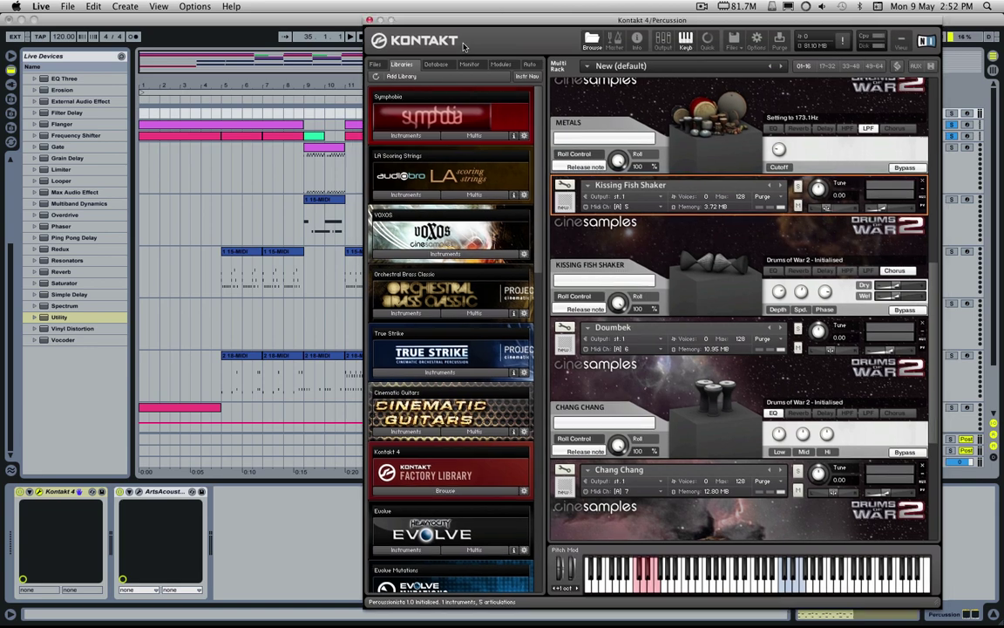
# Uncover the arrangement behind the Kontakt window and play the soloed drum tracks from the Taiko clip at bar 25
pyautogui.moveTo(503, 12); pyautogui.dragTo(303, 166)
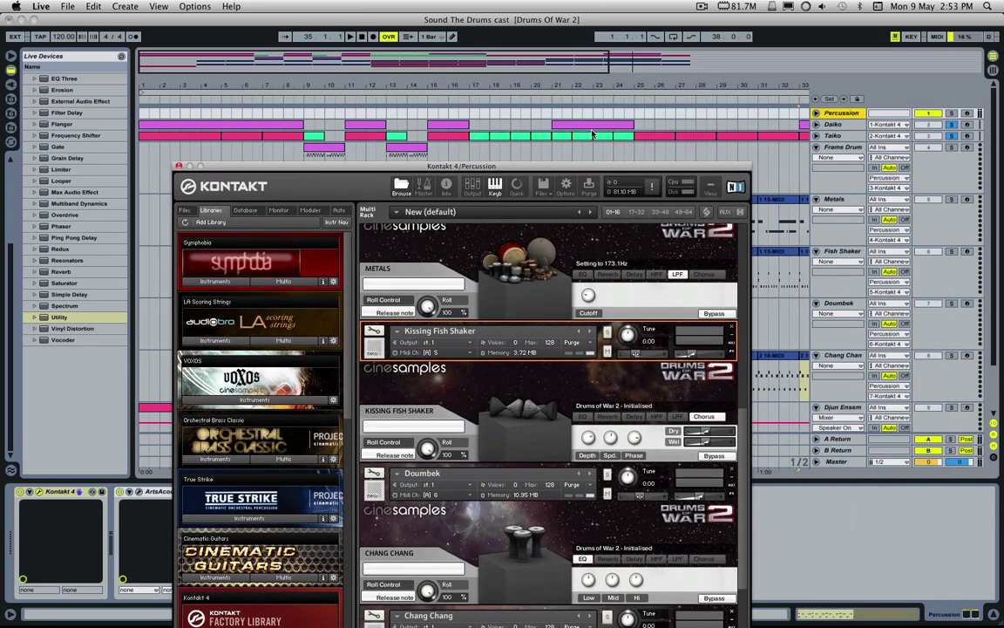
pyautogui.click(660, 140)
pyautogui.press('space')
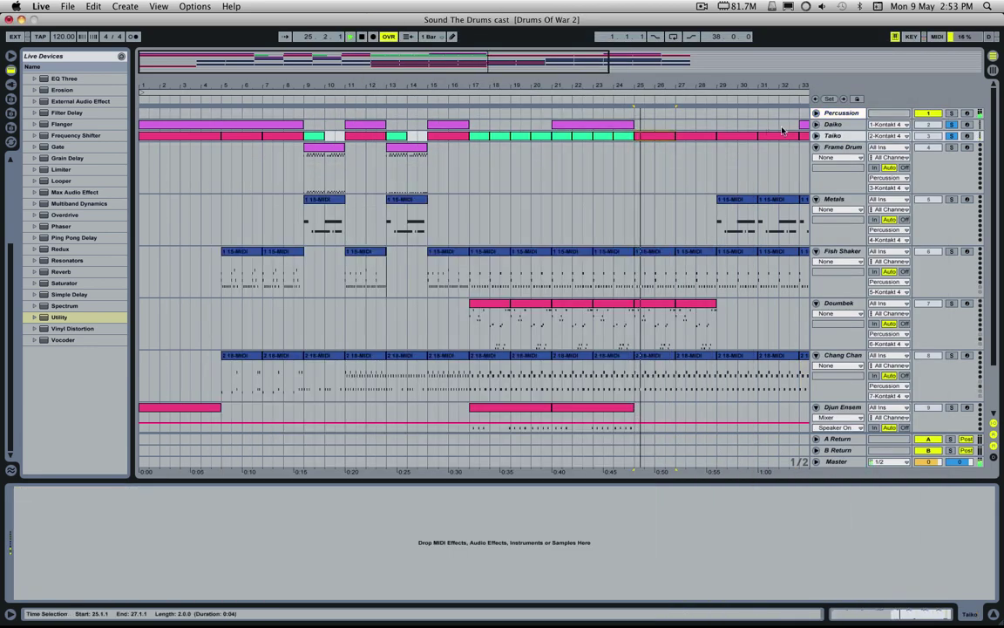
# Bring up the Percussion track's Kontakt rack at the Taiko Ensemble and move its window aside to uncover the arrangement
pyautogui.click(840, 116)
pyautogui.scroll(10, 580, 248)
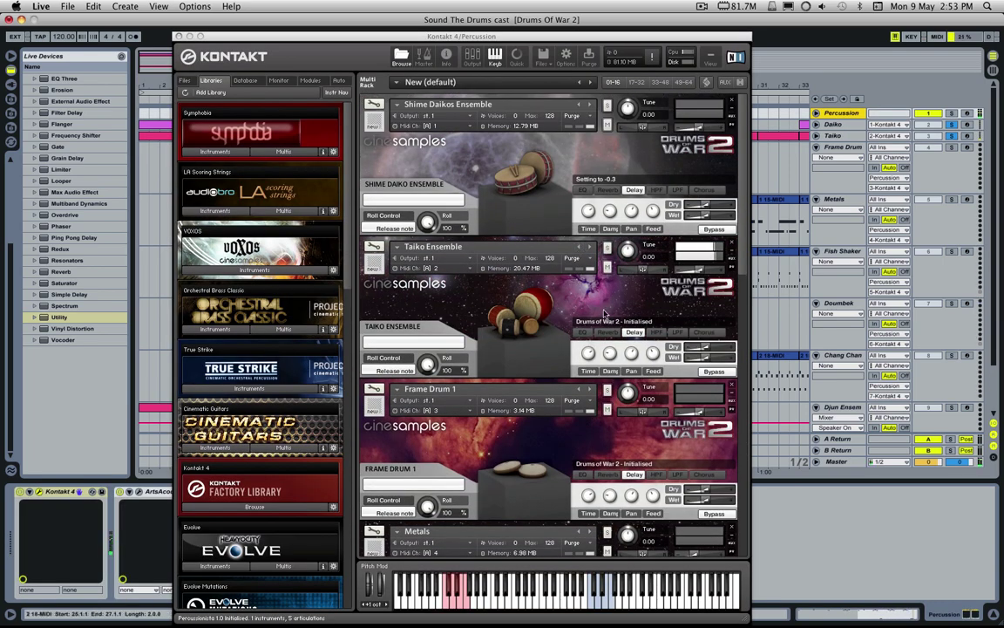
pyautogui.moveTo(468, 38); pyautogui.dragTo(299, 20)
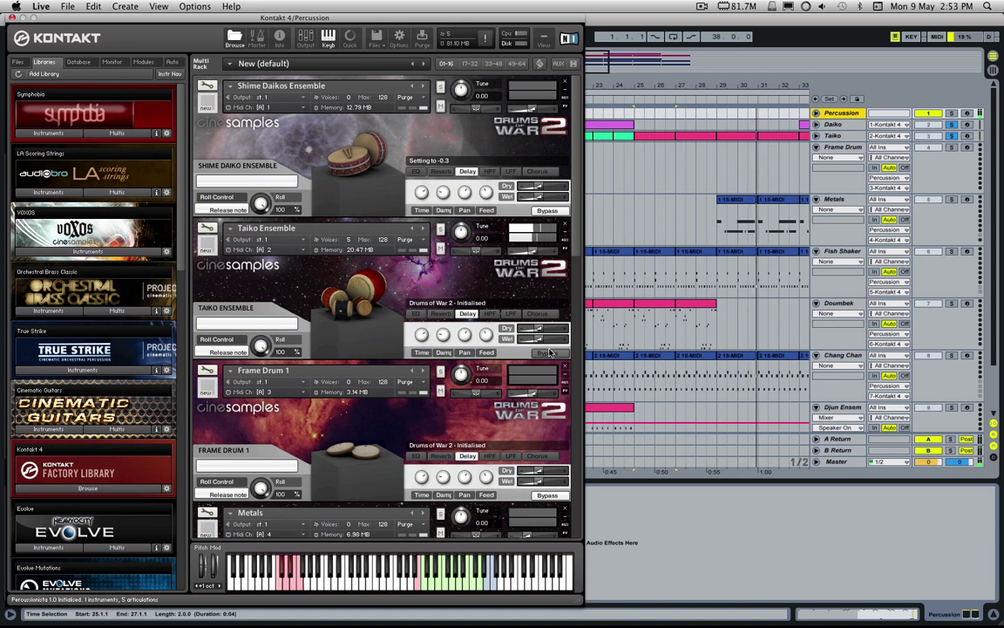
# Try the Taiko Ensemble's low-pass filter at a 57.5 Hz cutoff during playback, check its Delay page, and bypass the low-pass filter
pyautogui.click(510, 315)
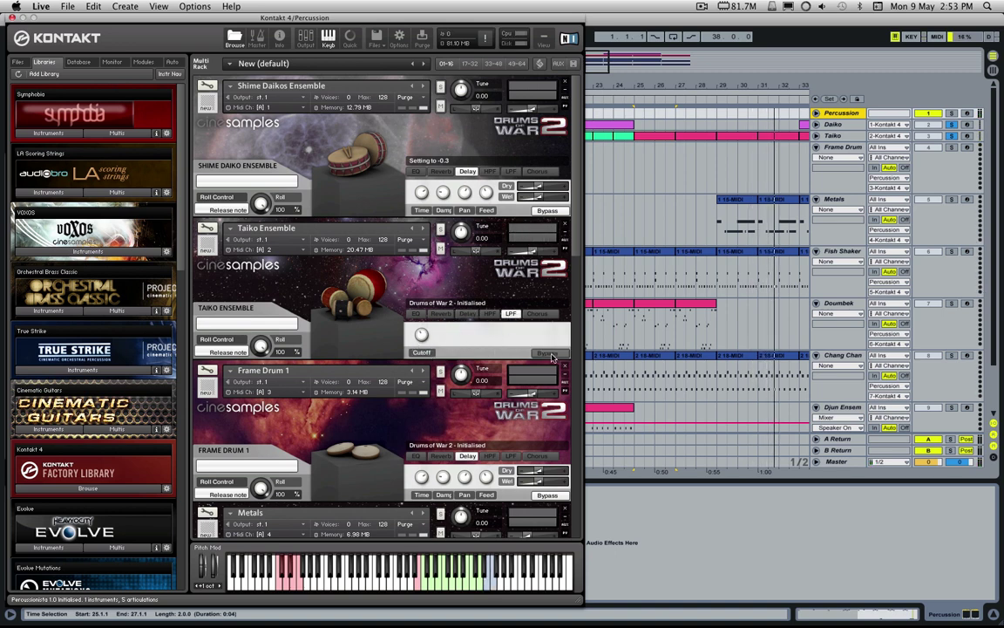
pyautogui.press('space')
pyautogui.moveTo(424, 336); pyautogui.dragTo(428, 392)
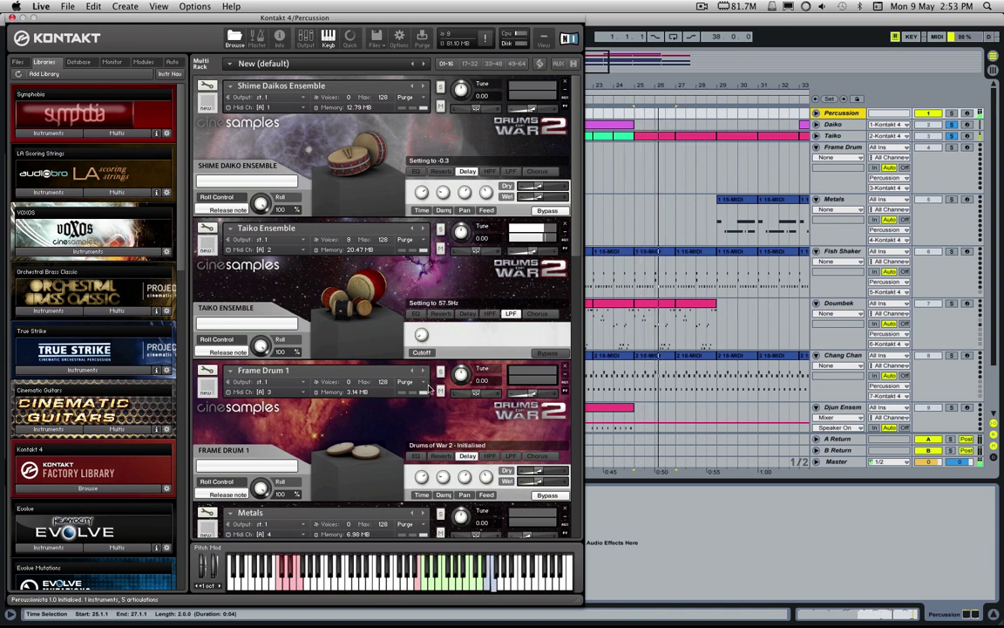
pyautogui.click(467, 314)
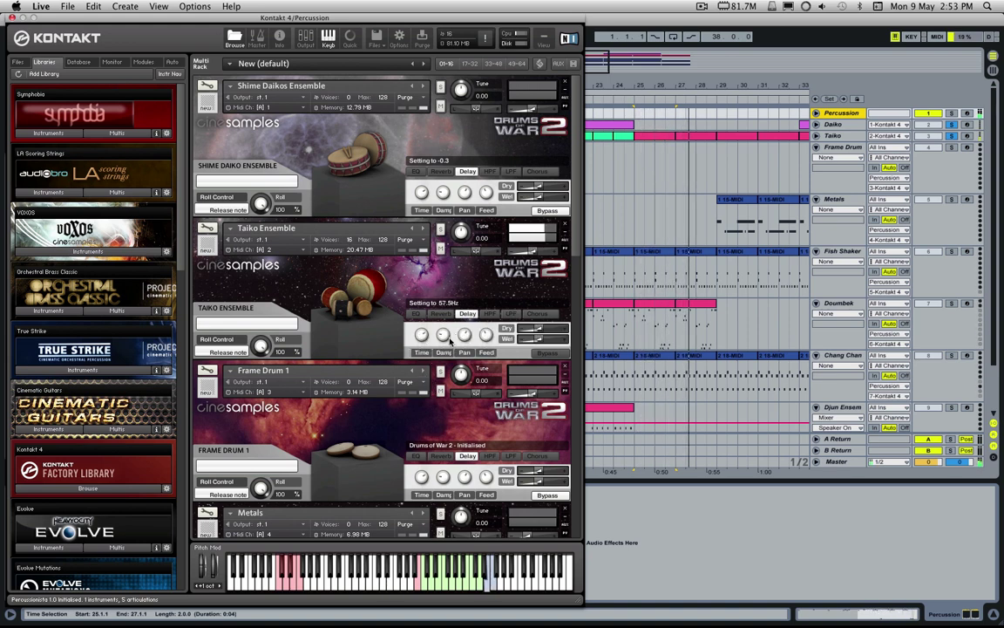
pyautogui.click(511, 314)
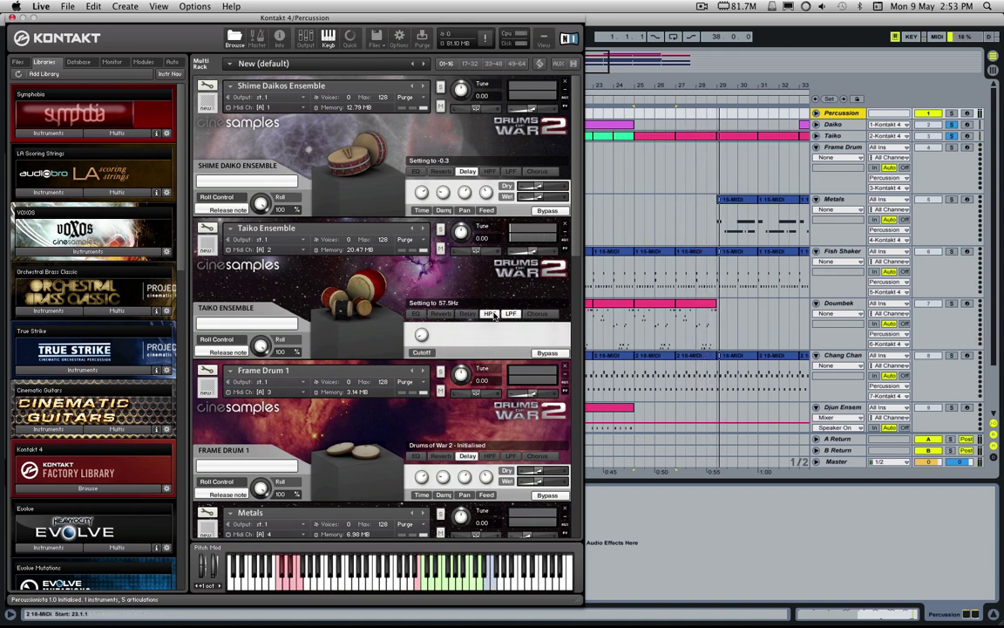
# Enable the Taiko Ensemble's high-pass filter and raise its cutoff to 5.8 kHz during playback
pyautogui.press('space')
pyautogui.click(546, 353)
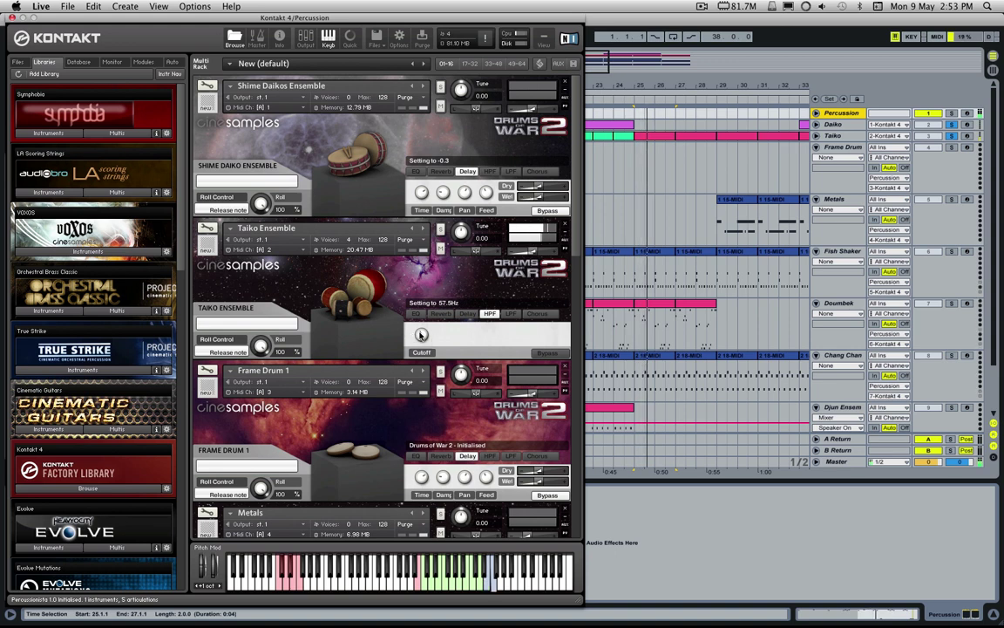
pyautogui.moveTo(421, 335); pyautogui.dragTo(430, 295)
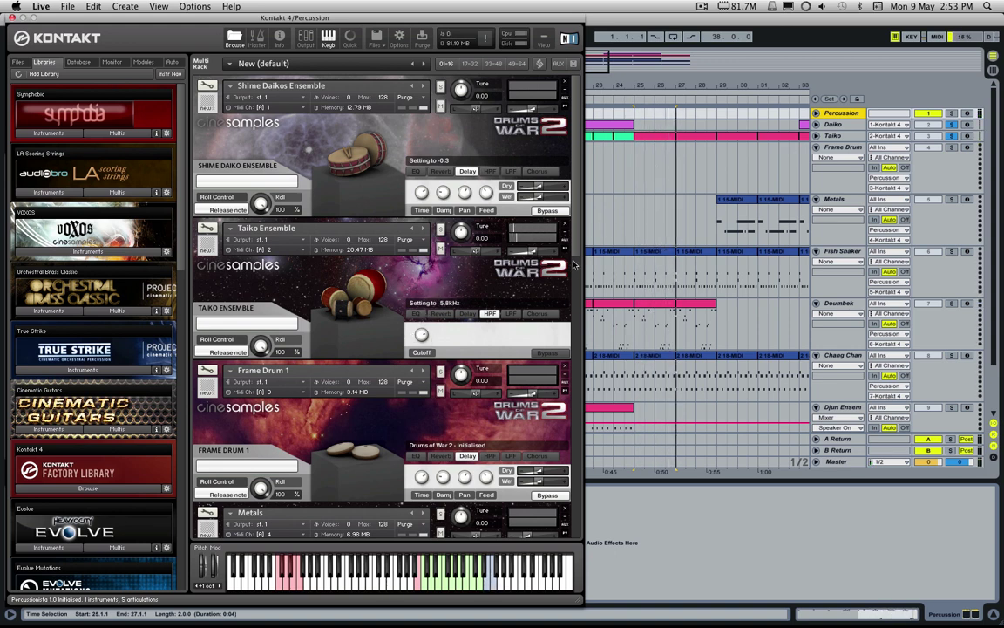
# Unsolo the Daiko and Taiko tracks and play the full arrangement from bar 11
pyautogui.click(718, 157)
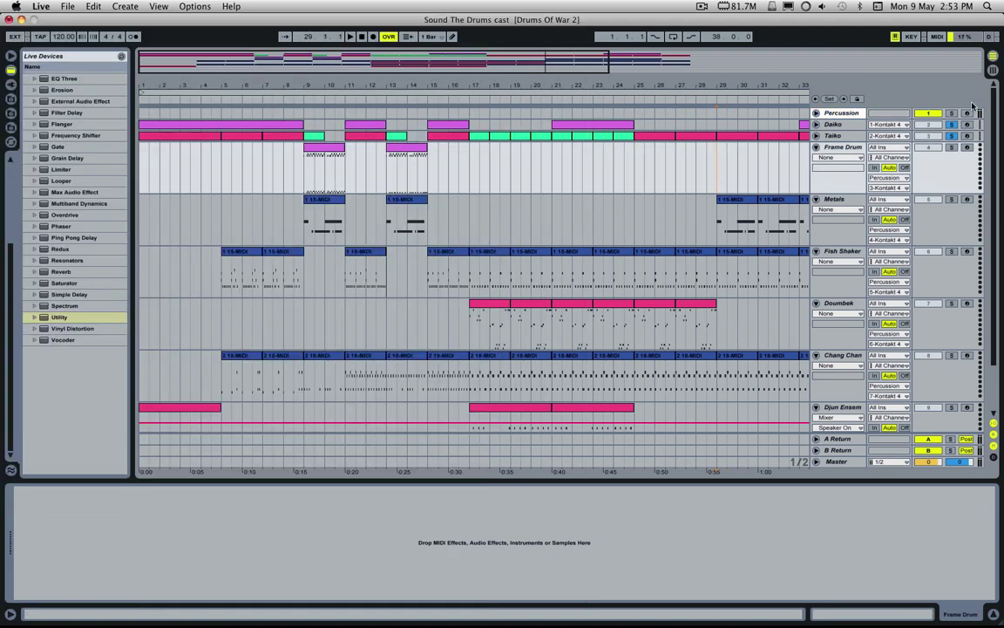
pyautogui.click(949, 136)
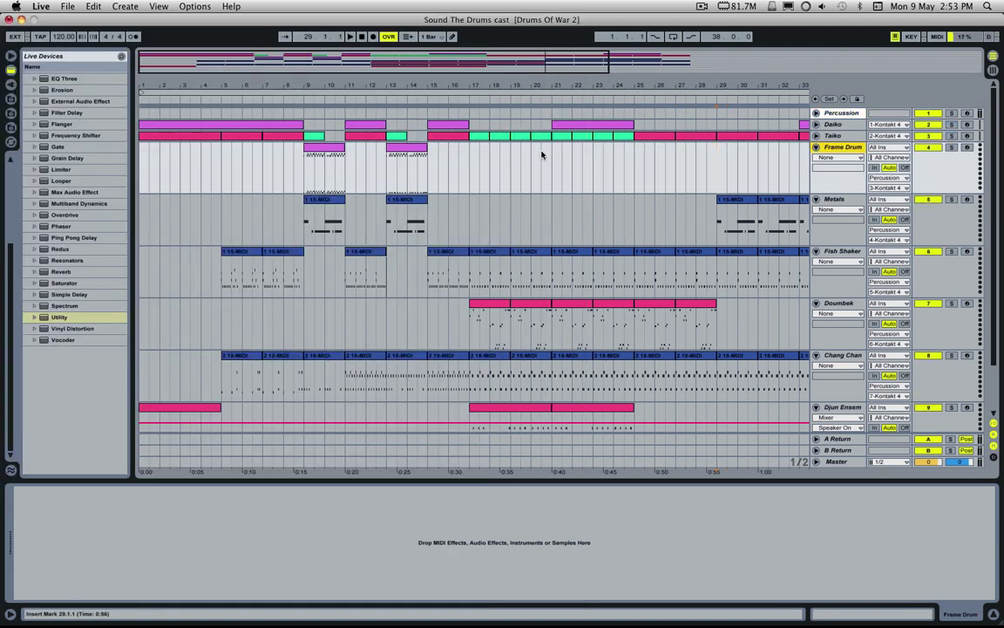
pyautogui.click(343, 182)
pyautogui.press('space')
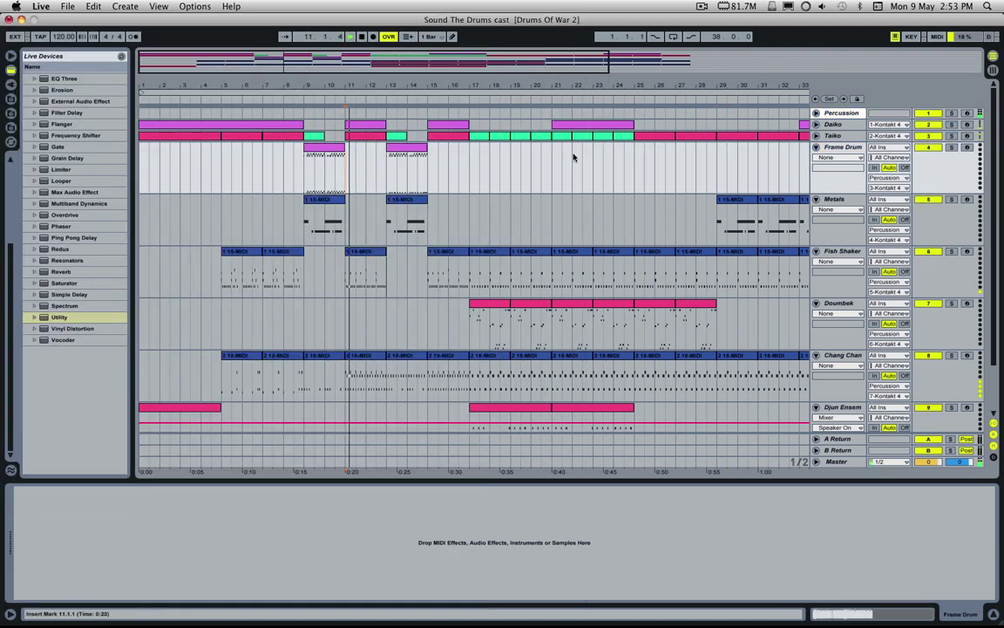
# Set the Taiko Ensemble's high-pass cutoff to 3.1 kHz and assign its knob to Kontakt host automation parameter #000
pyautogui.click(820, 114)
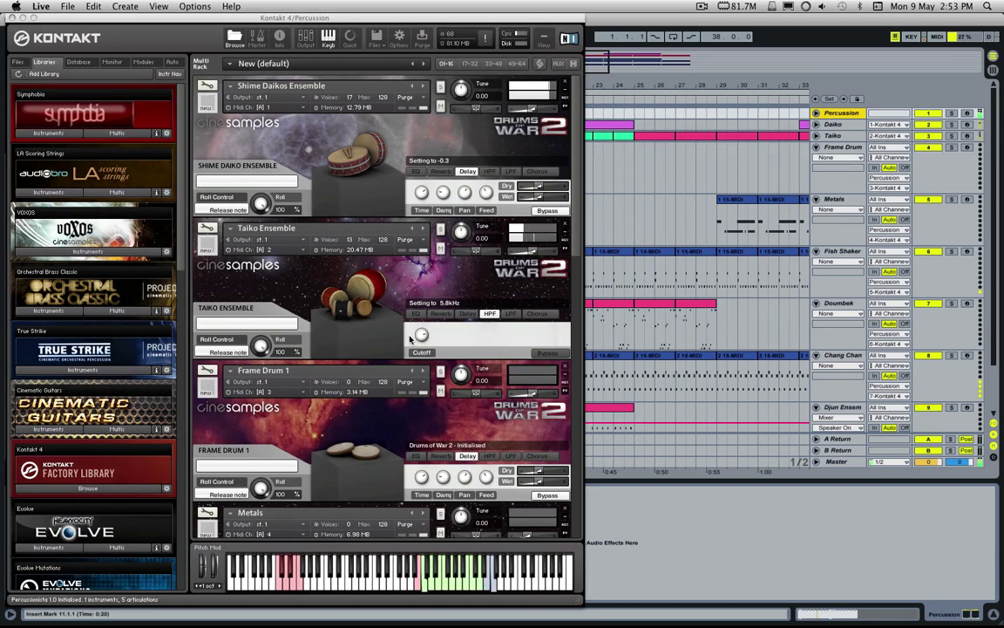
pyautogui.moveTo(422, 337); pyautogui.dragTo(421, 296)
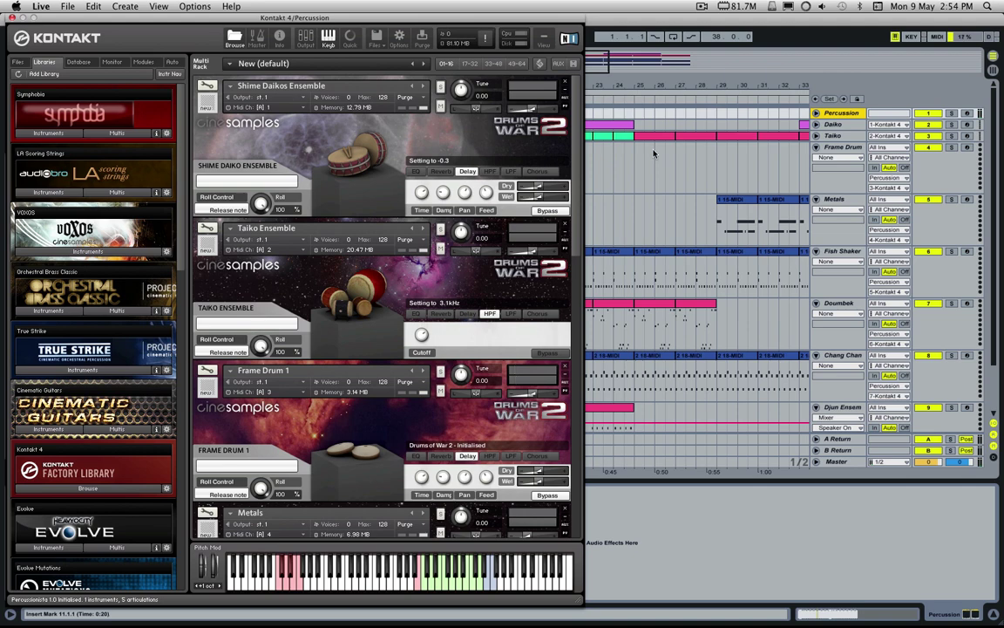
pyautogui.click(173, 62)
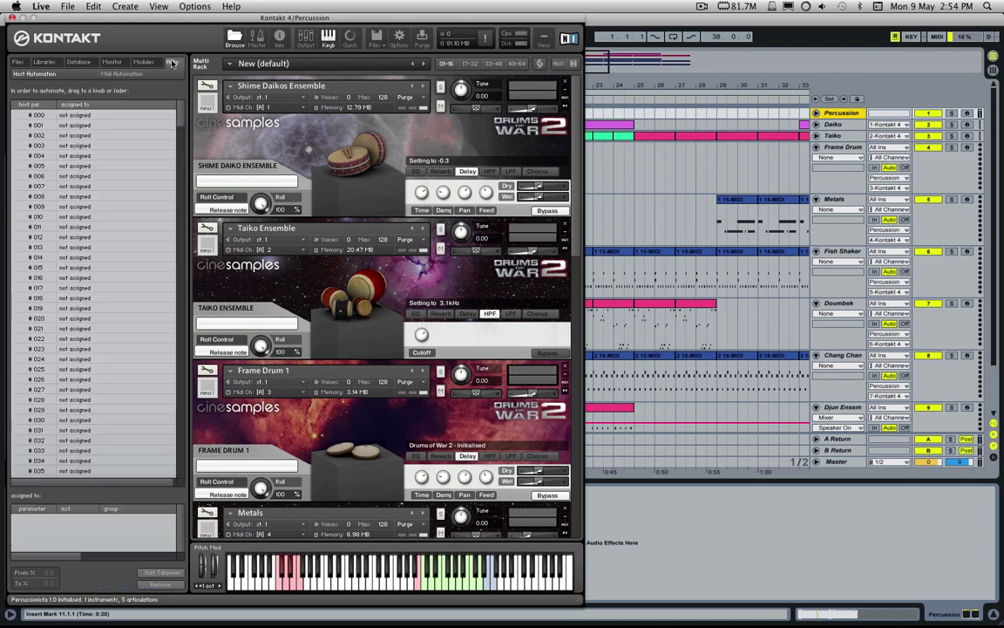
pyautogui.moveTo(38, 119); pyautogui.dragTo(315, 226)
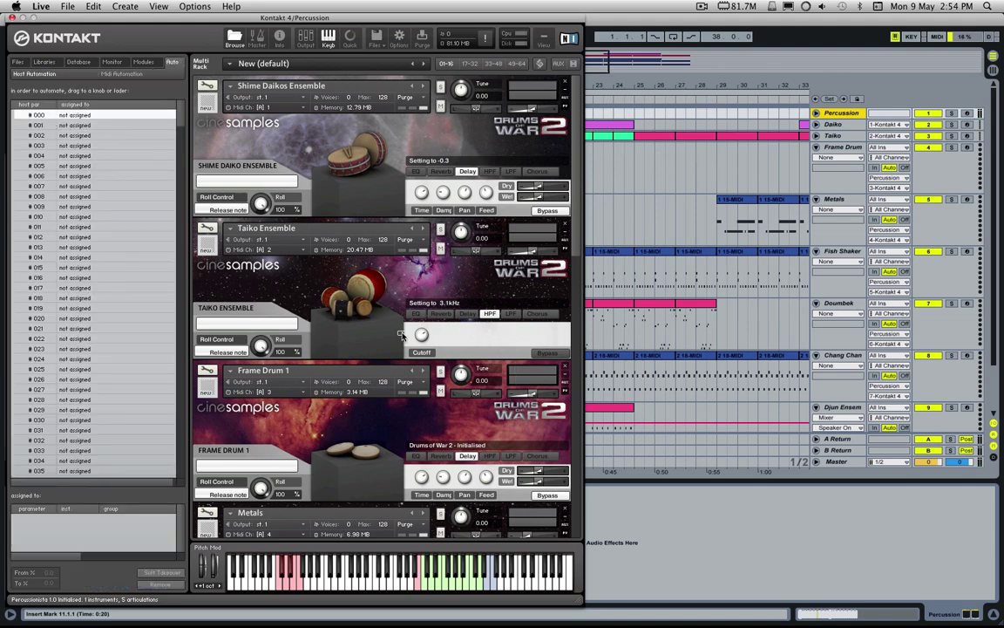
pyautogui.moveTo(422, 334); pyautogui.dragTo(422, 334)
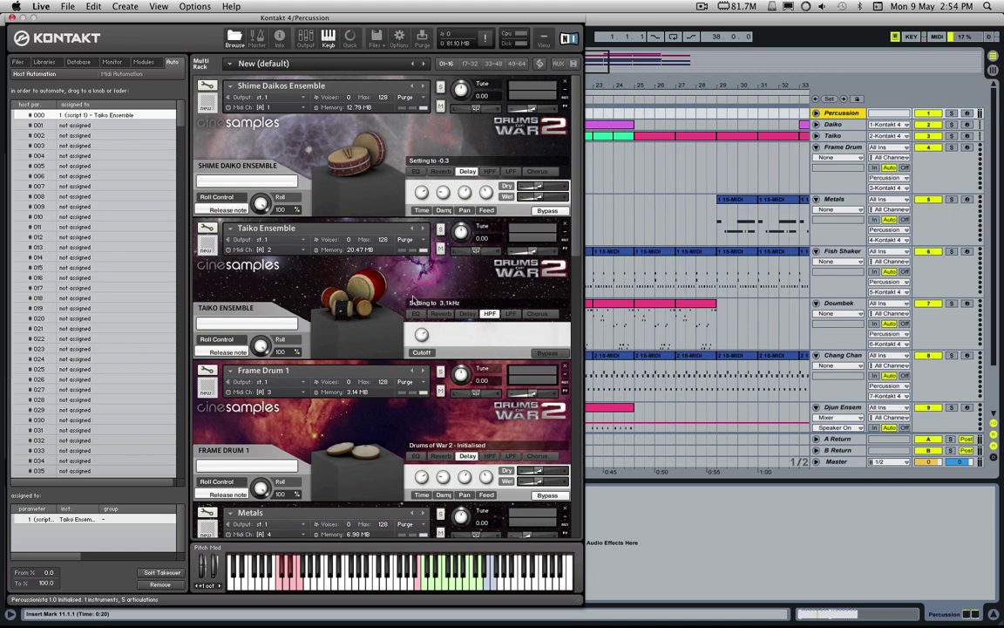
# Unfold the Percussion track and draw Taiko cutoff automation that ramps down from a high value at bar 11 to 0.00 at bar 13
pyautogui.moveTo(284, 16); pyautogui.dragTo(0, 16)
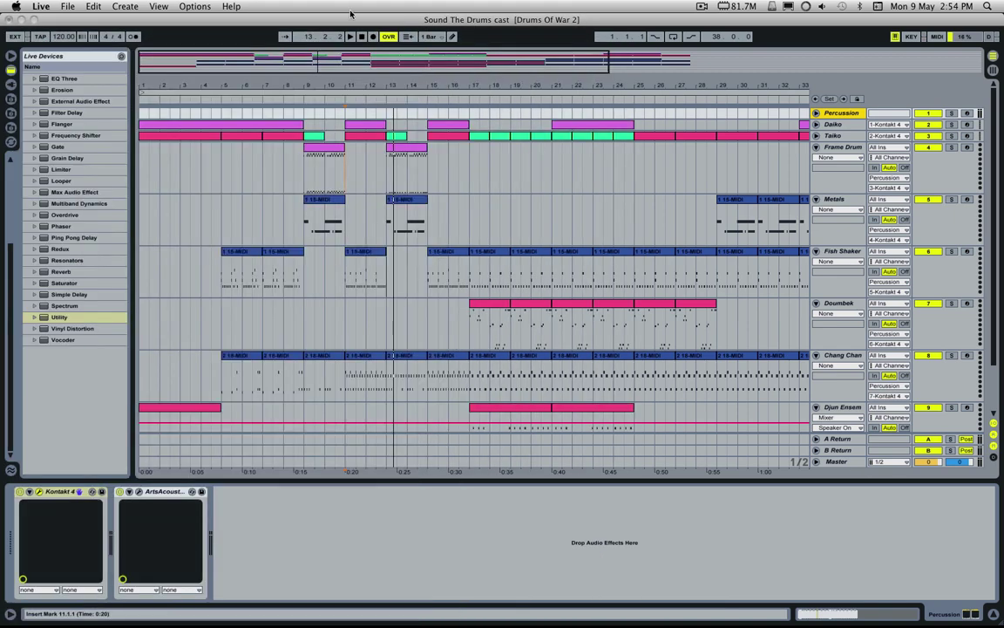
pyautogui.click(815, 113)
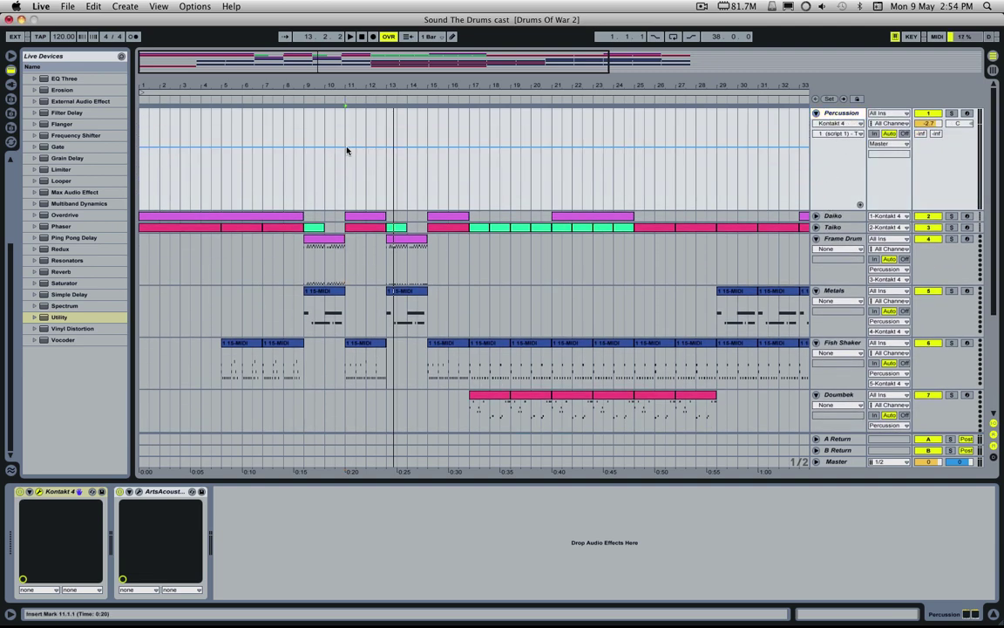
pyautogui.moveTo(347, 147); pyautogui.dragTo(347, 128)
pyautogui.moveTo(698, 106); pyautogui.dragTo(880, 17)
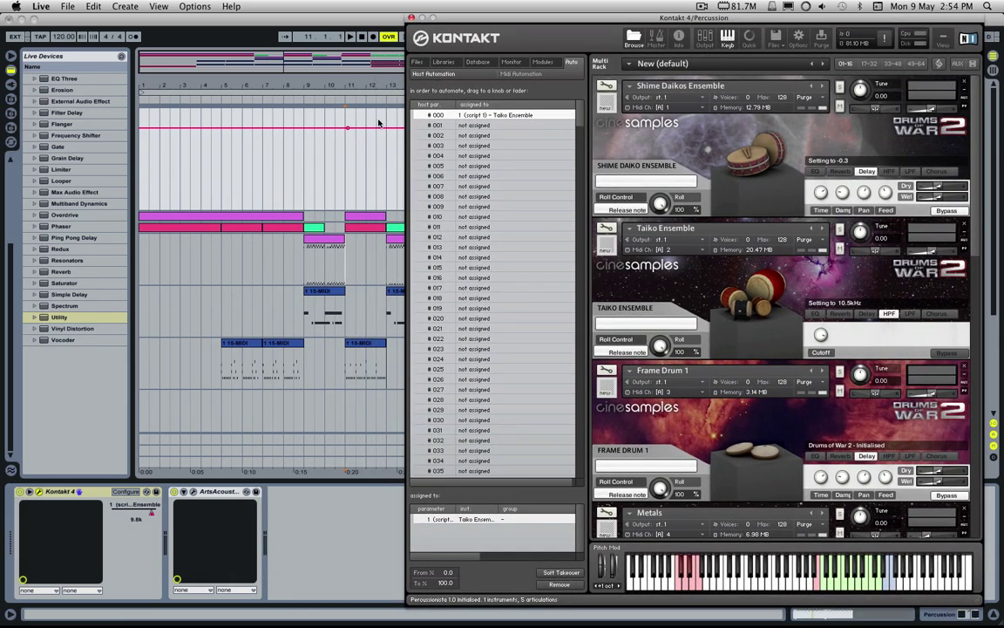
pyautogui.moveTo(347, 128); pyautogui.dragTo(381, 209)
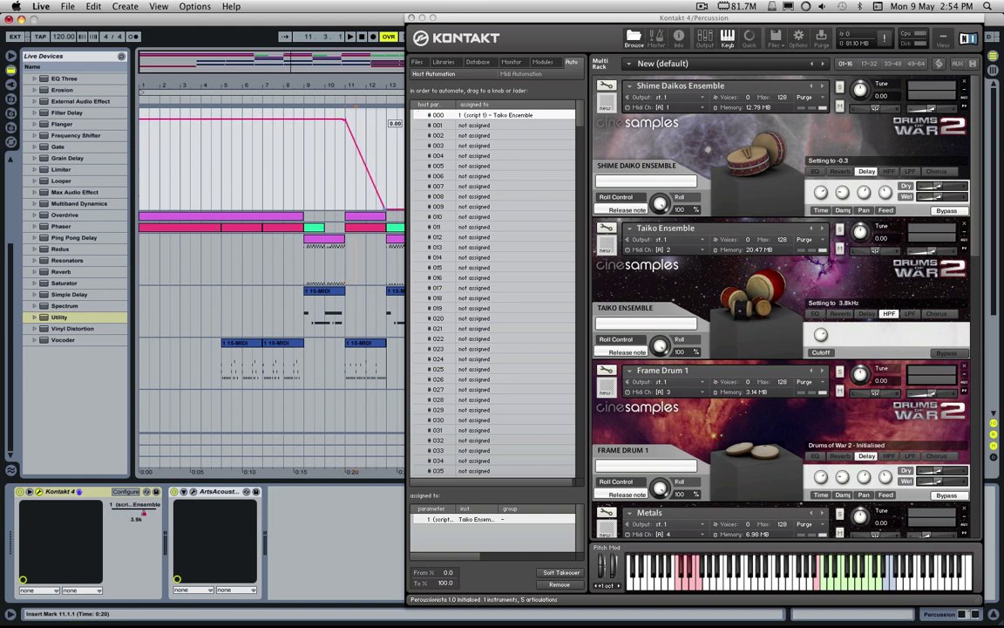
# Shorten the cutoff automation ramp to end around the middle of bar 12, lower its starting level at bar 11, and play it back
pyautogui.moveTo(510, 18); pyautogui.dragTo(533, 6)
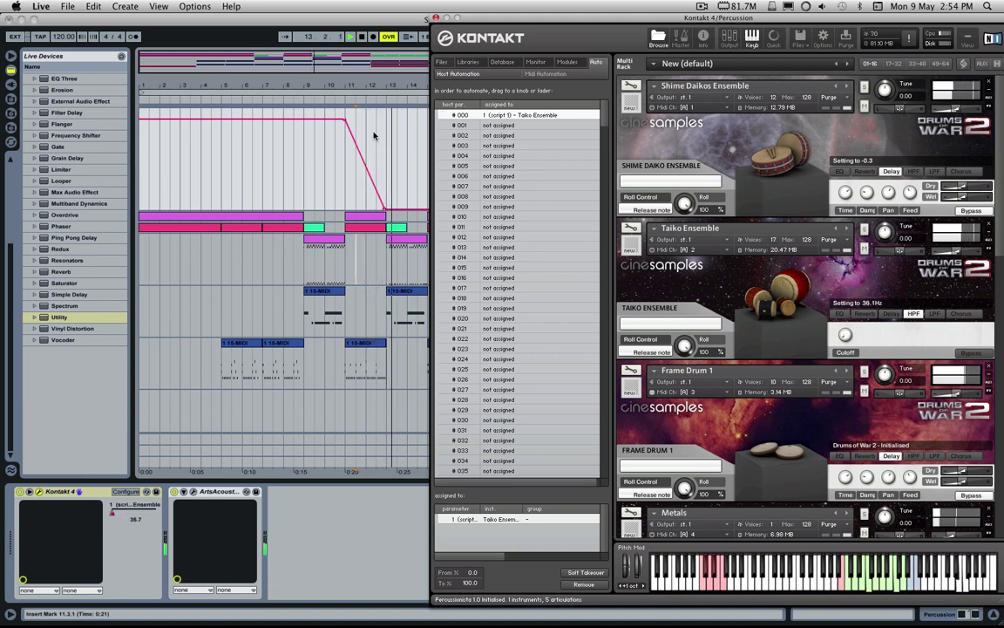
pyautogui.press('space')
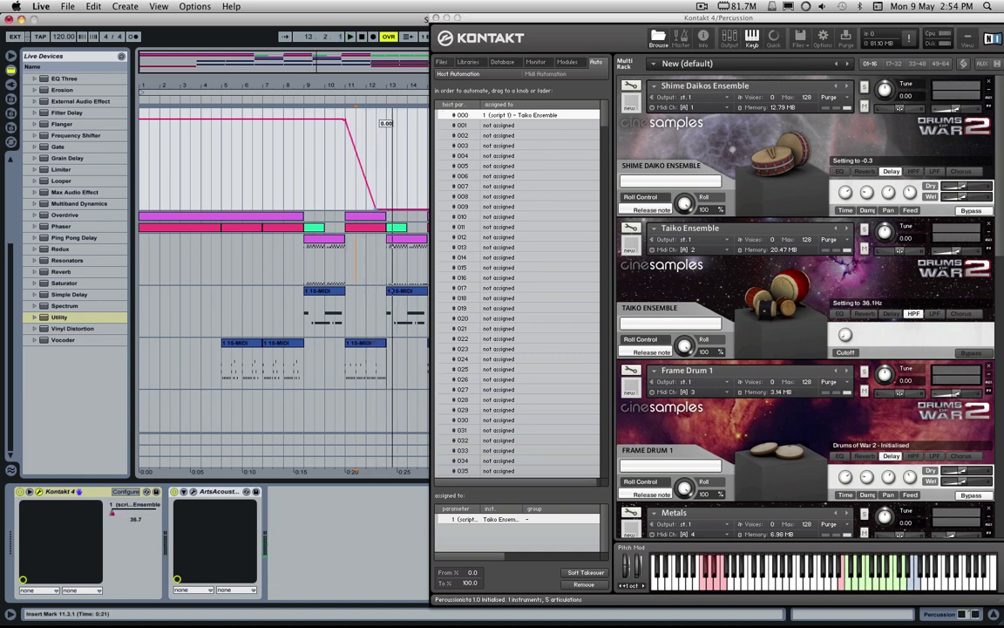
pyautogui.click(354, 187)
pyautogui.moveTo(344, 124); pyautogui.dragTo(344, 146)
pyautogui.press('space')
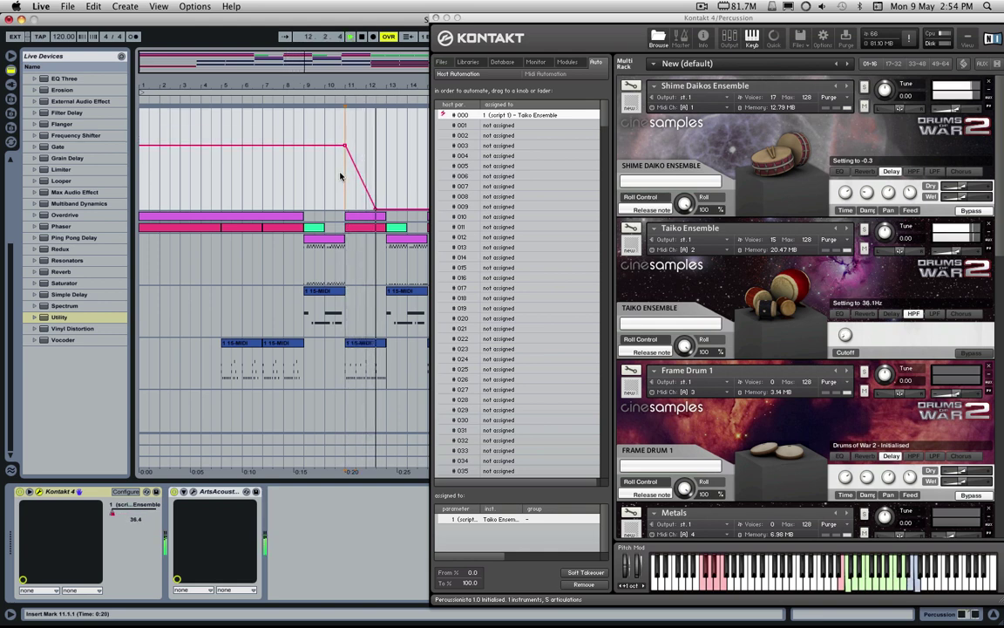
pyautogui.press('space')
# Solo the Taiko track, play it from bar 11, and view the Taiko Ensemble's Delay and Chorus pages
pyautogui.moveTo(567, 18); pyautogui.dragTo(0, 17)
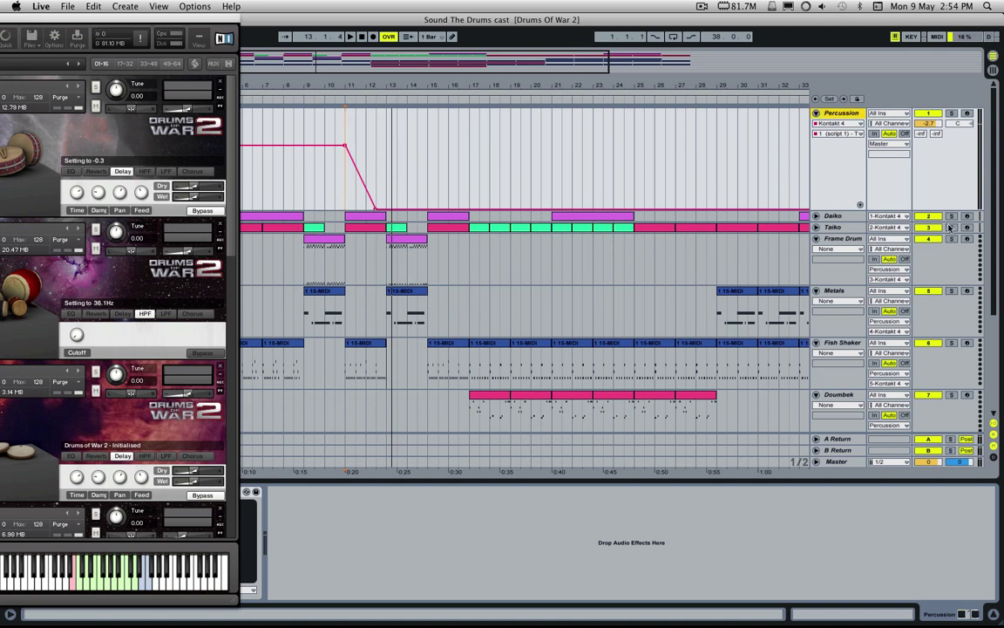
pyautogui.press('space')
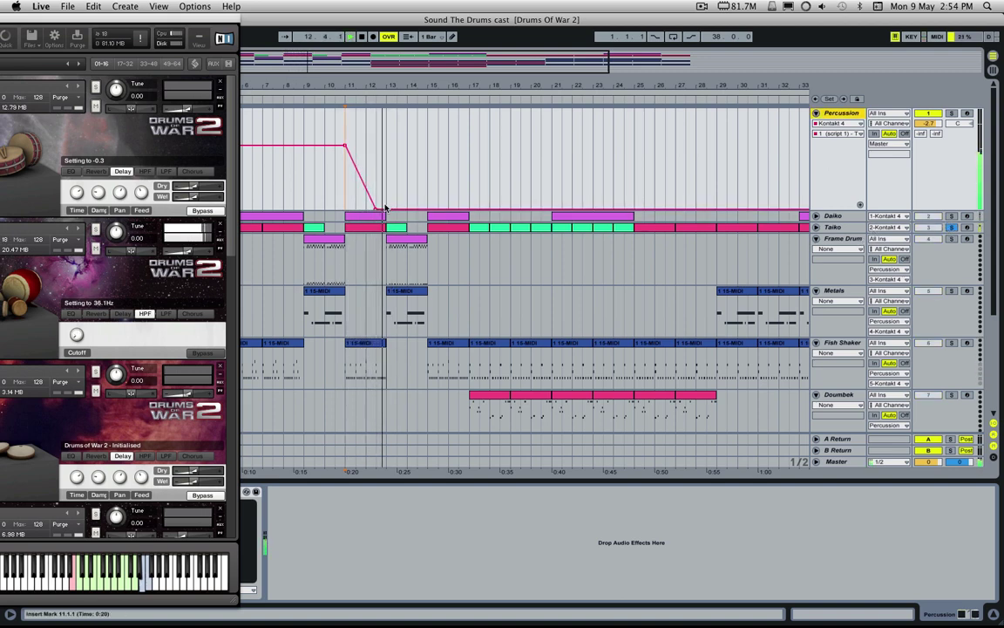
pyautogui.click(122, 313)
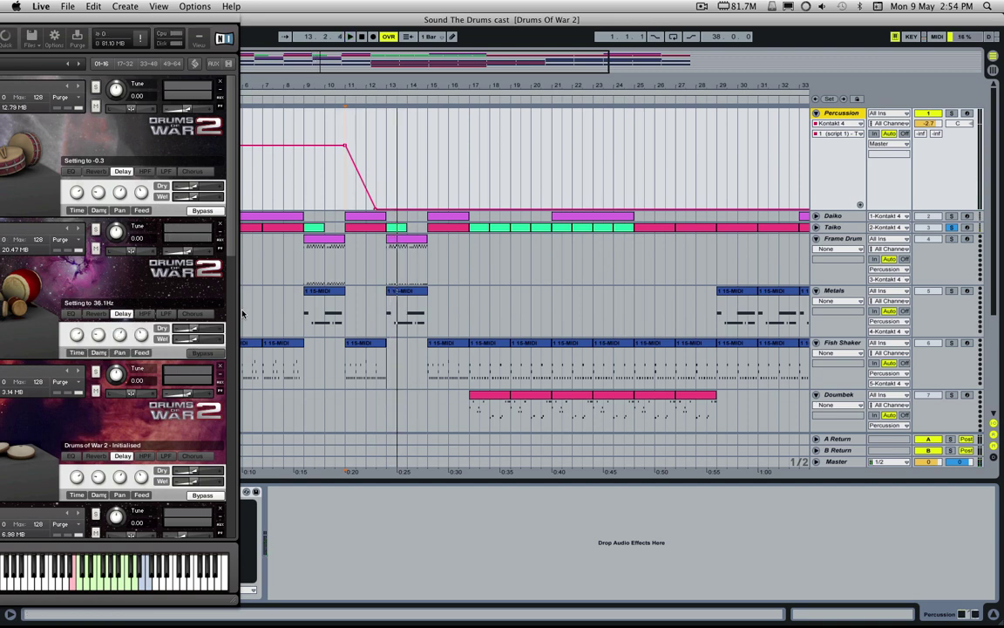
pyautogui.press('space')
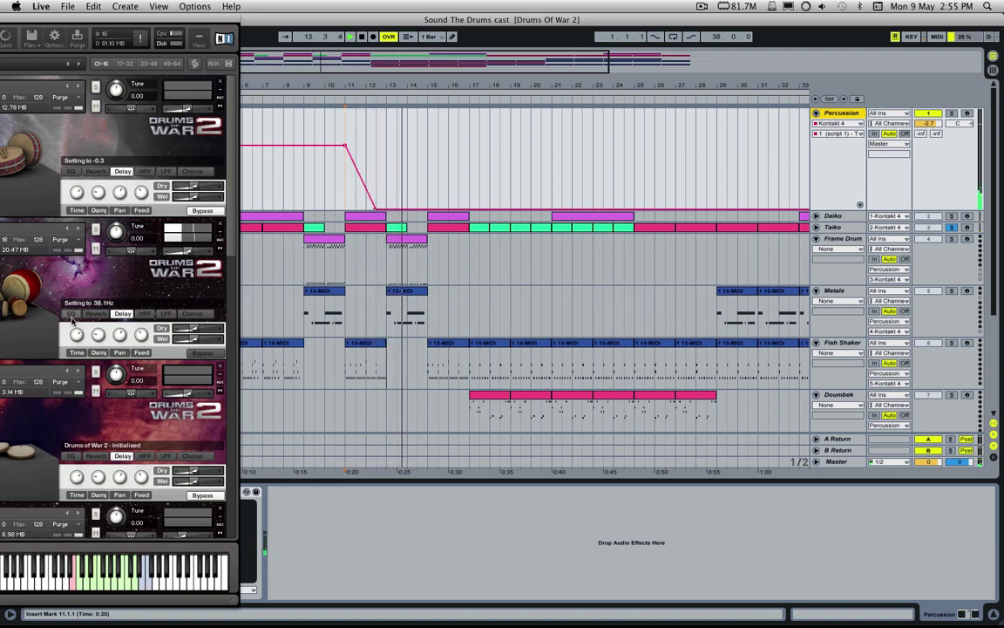
pyautogui.click(192, 313)
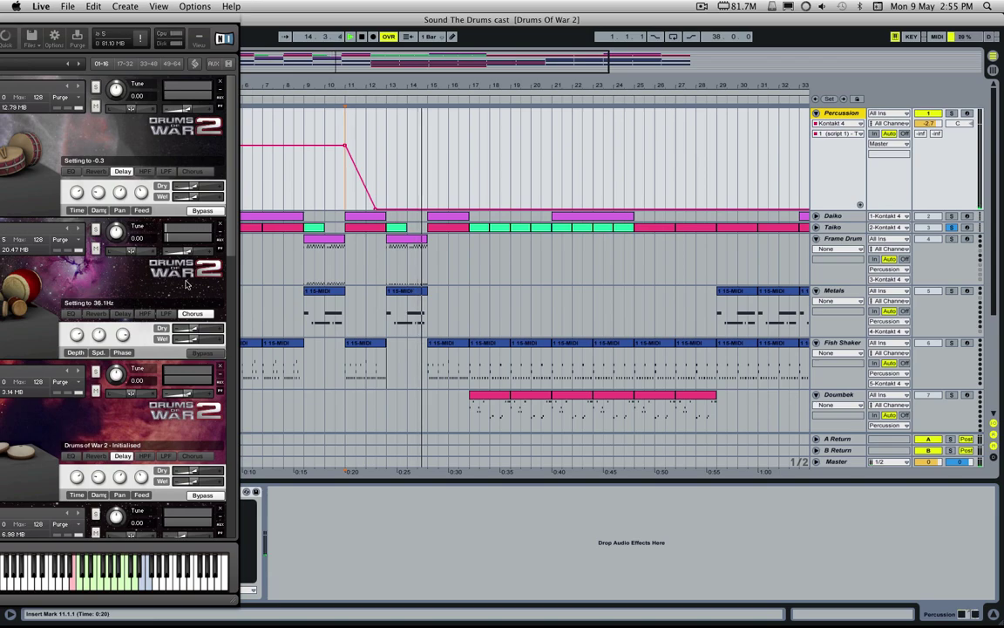
# Tune the Taiko Ensemble to -12.00 and adjust its EQ Mid knob to 0.00 dB
pyautogui.moveTo(102, 19); pyautogui.dragTo(494, 4)
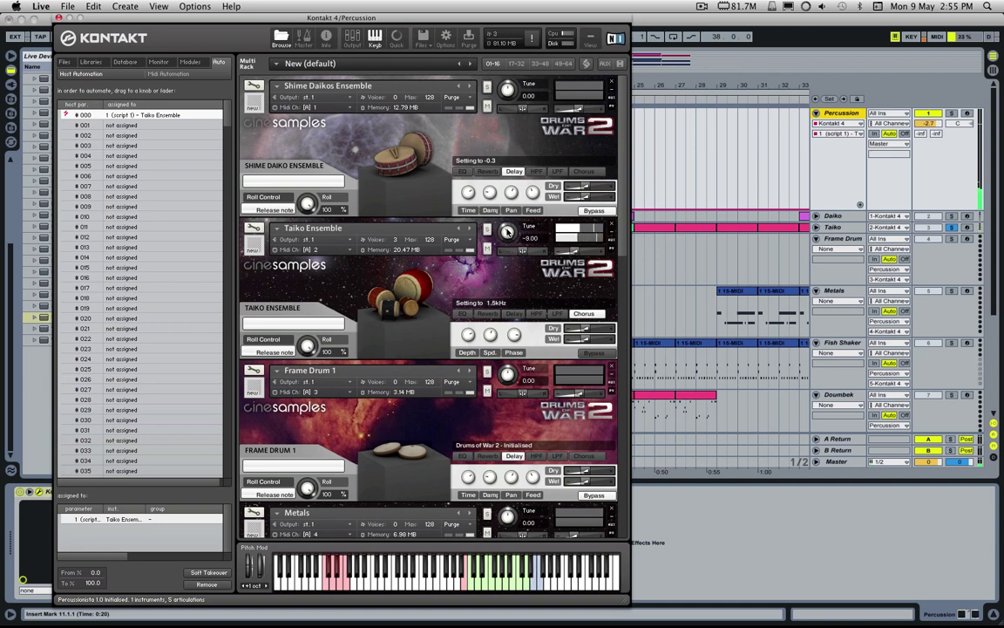
pyautogui.moveTo(507, 232); pyautogui.dragTo(508, 238)
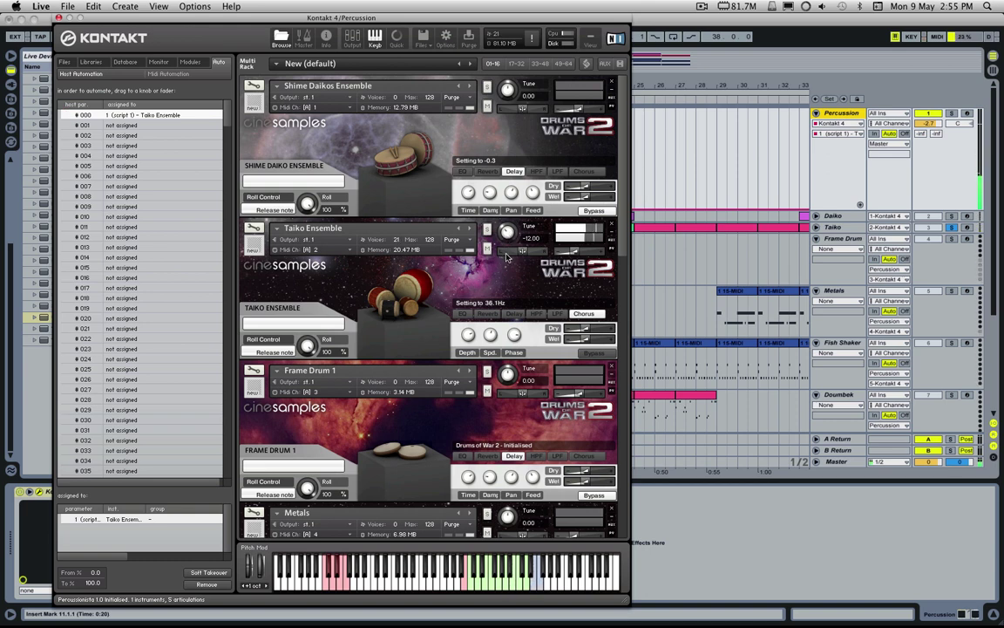
pyautogui.click(488, 314)
pyautogui.click(461, 314)
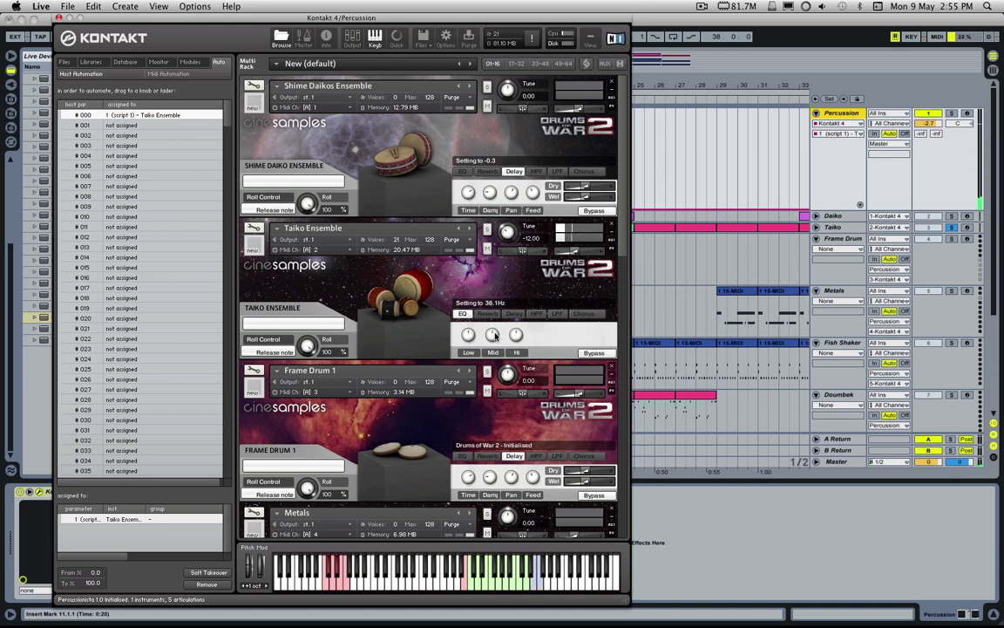
pyautogui.moveTo(492, 335); pyautogui.dragTo(493, 346)
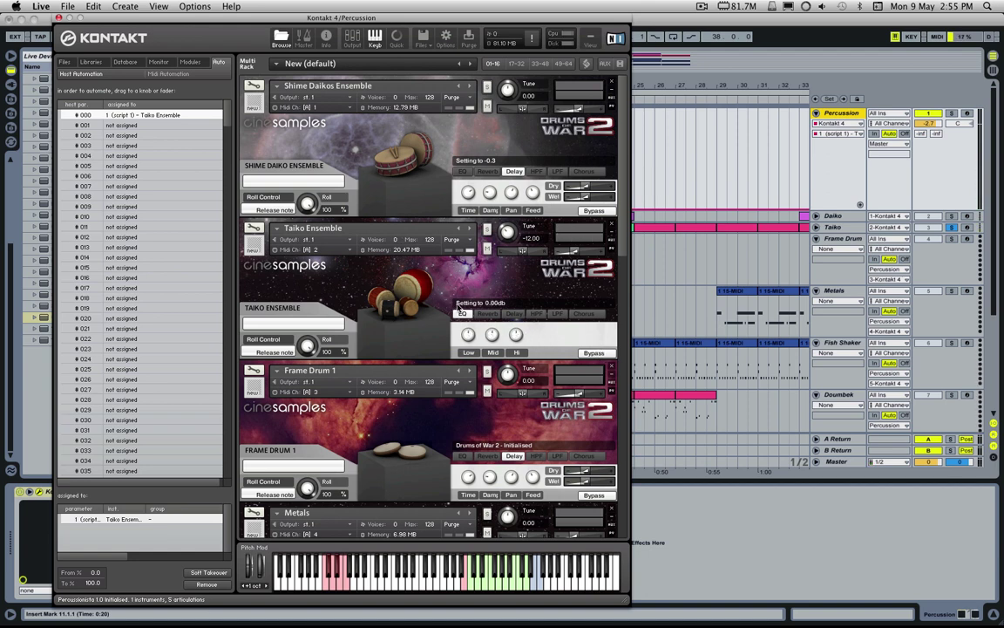
# Look through the Taiko Ensemble's Delay, HPF and Chorus effect pages
pyautogui.click(513, 314)
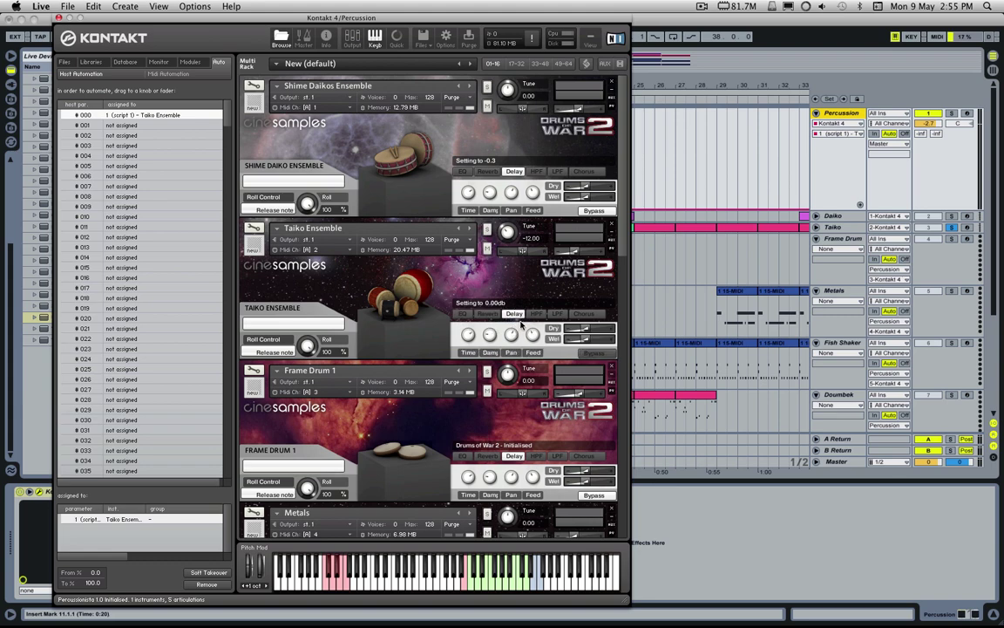
pyautogui.click(537, 313)
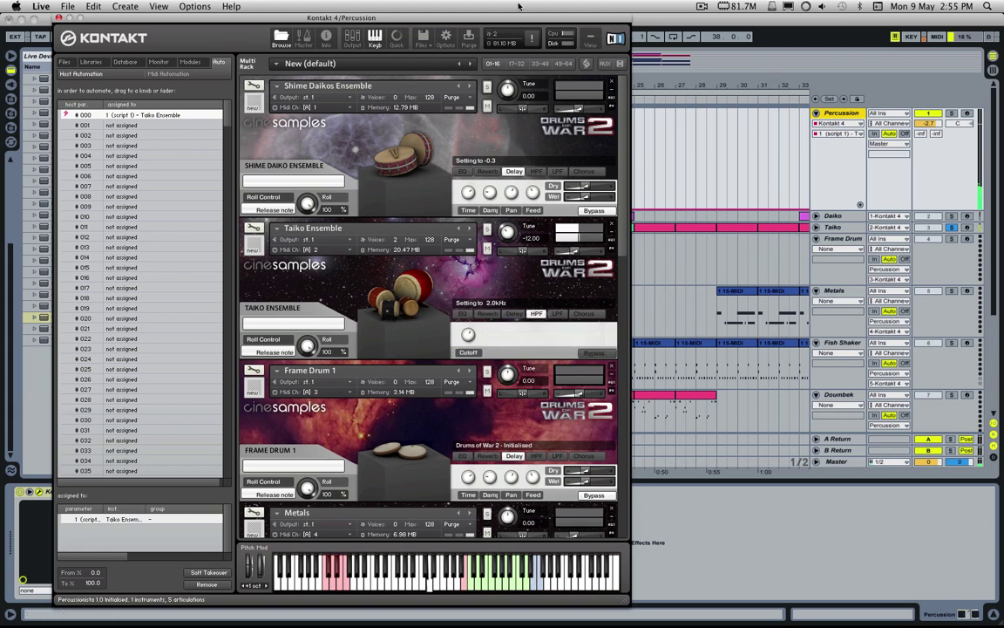
pyautogui.moveTo(493, 14); pyautogui.dragTo(493, 14)
pyautogui.click(582, 313)
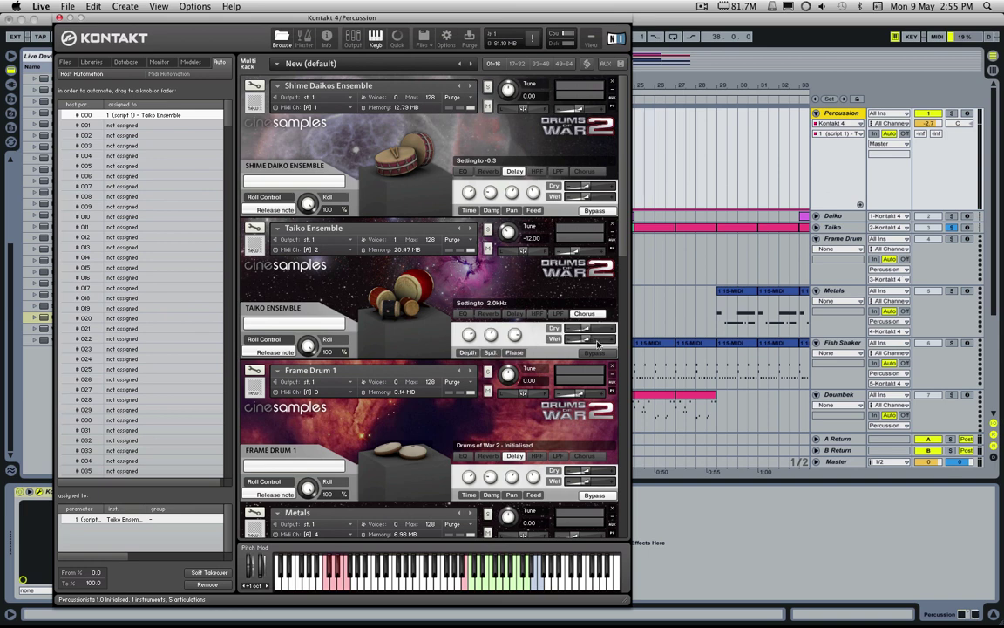
# View the Taiko Ensemble's HPF and Delay pages, then close Kontakt and stop playback
pyautogui.click(536, 314)
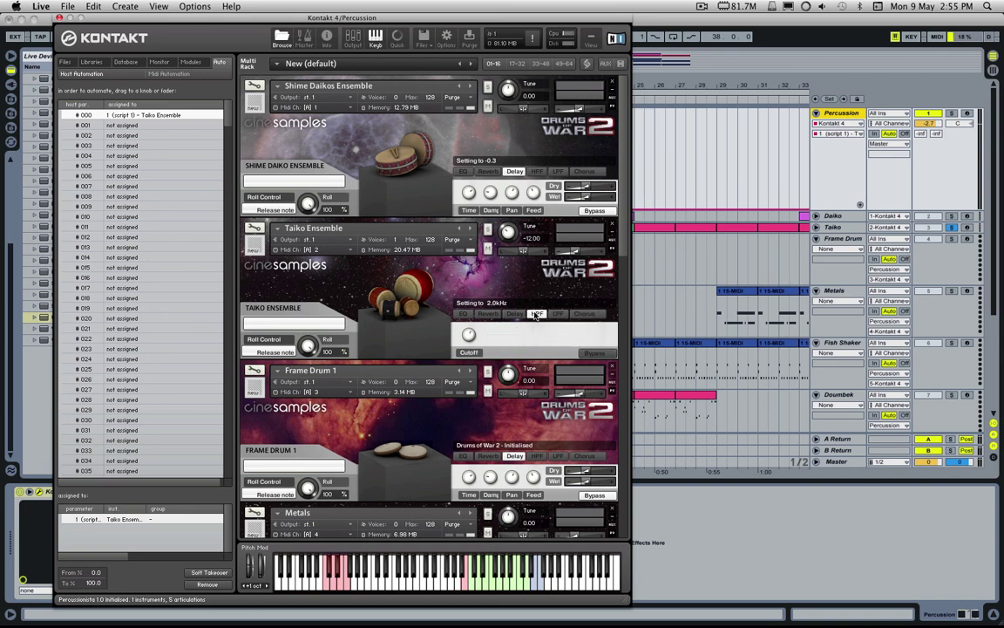
pyautogui.click(515, 314)
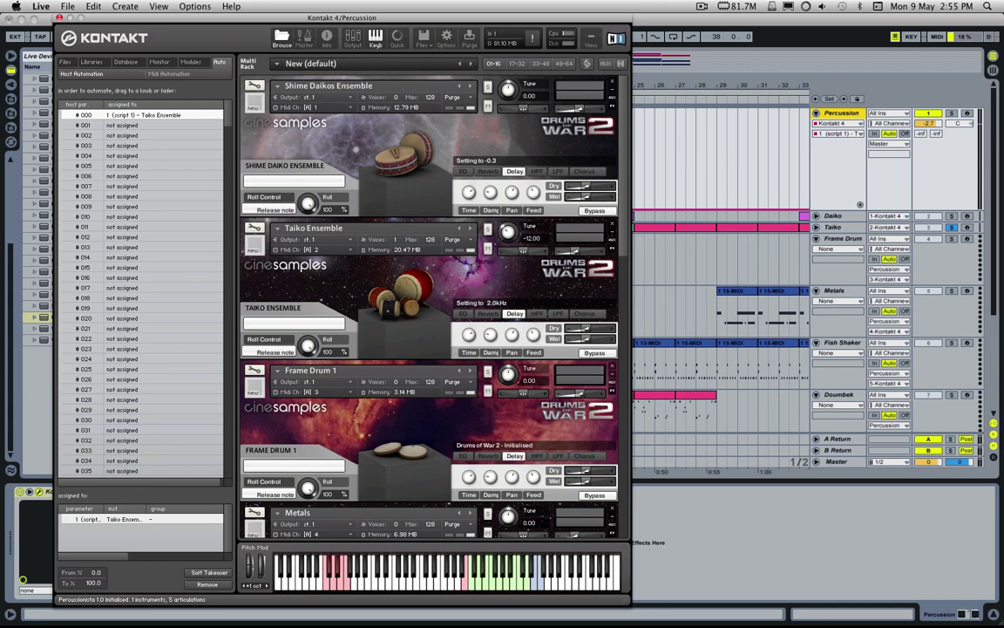
pyautogui.click(59, 18)
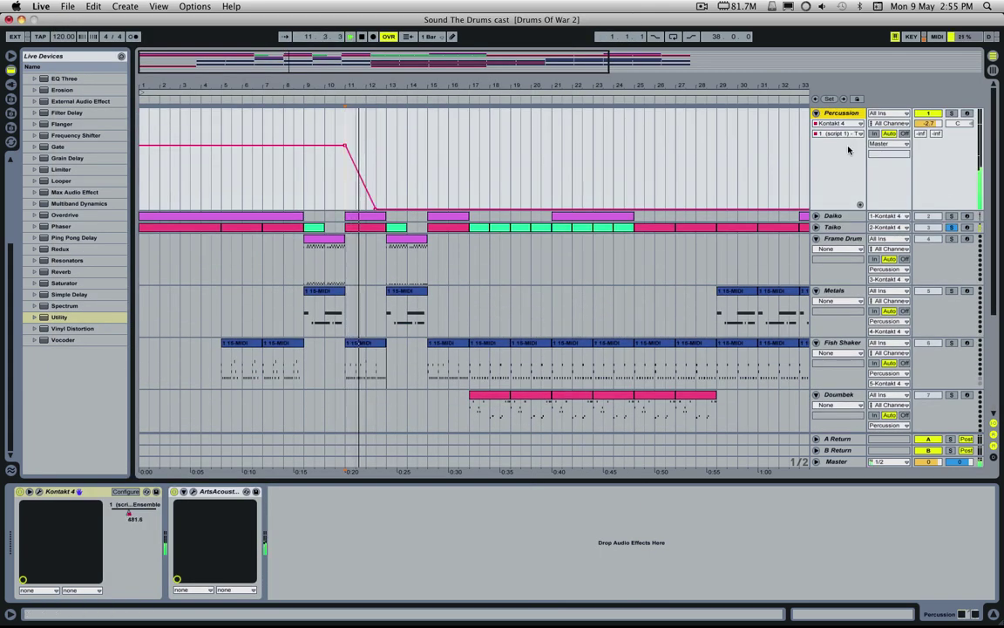
pyautogui.press('space')
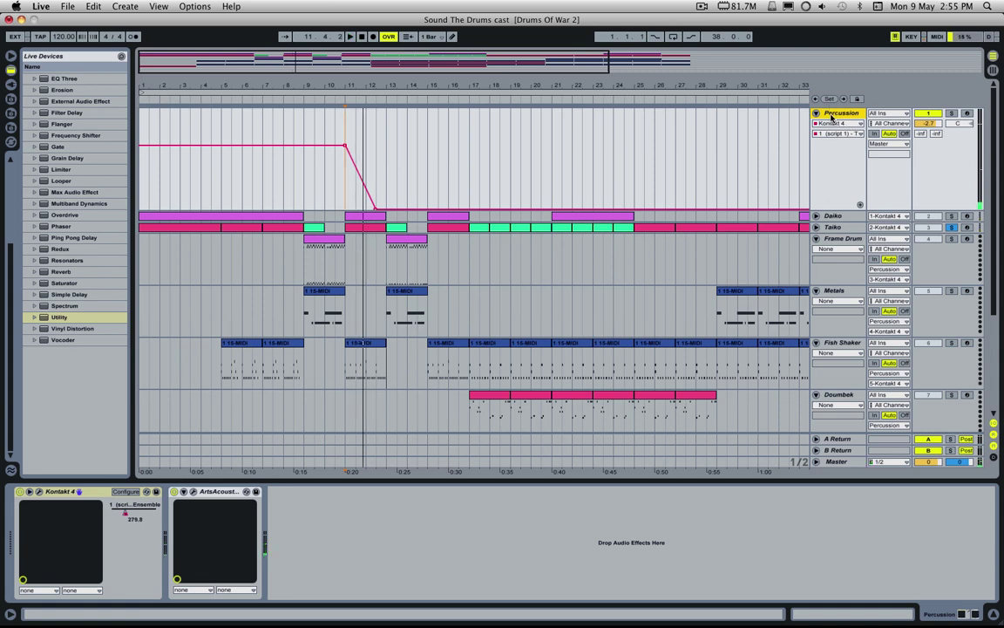
# Reset the Taiko Ensemble's Tune to 0.00, unsolo the Taiko track and close the Kontakt window
pyautogui.click(38, 492)
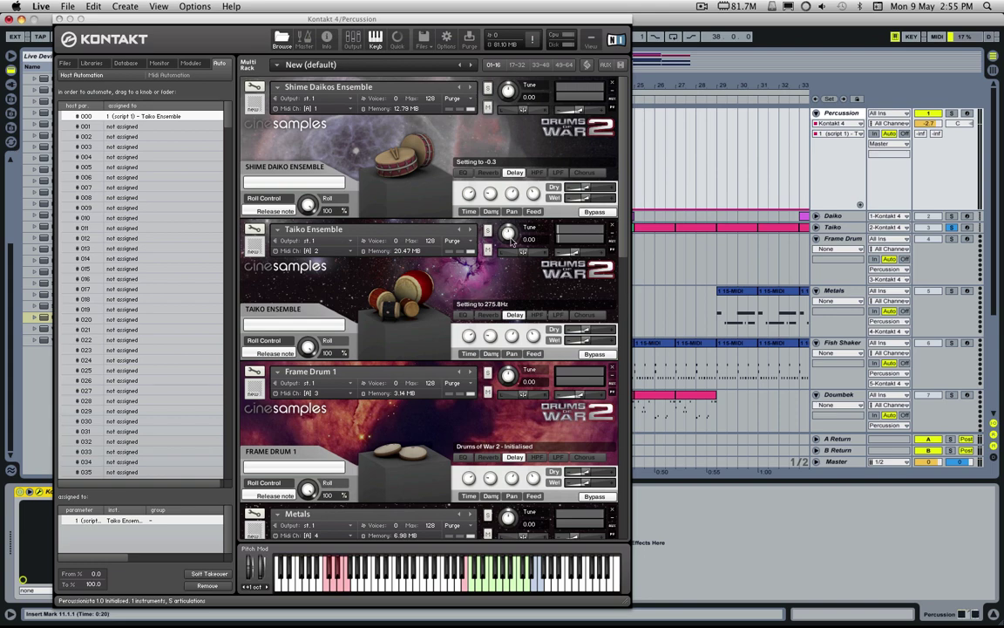
pyautogui.click(951, 228)
pyautogui.scroll(-5, 726, 162)
pyautogui.click(59, 18)
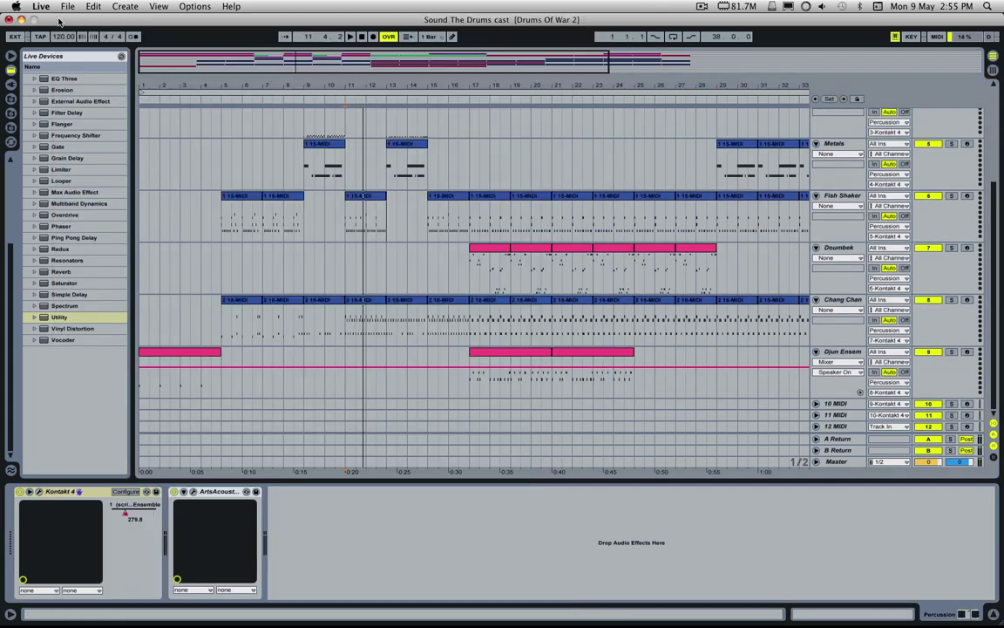
# Solo the Chang Chang track, play it from bar 9 to 11, and bring up the Chang Chang instrument in Kontakt
pyautogui.click(307, 302)
pyautogui.press('space')
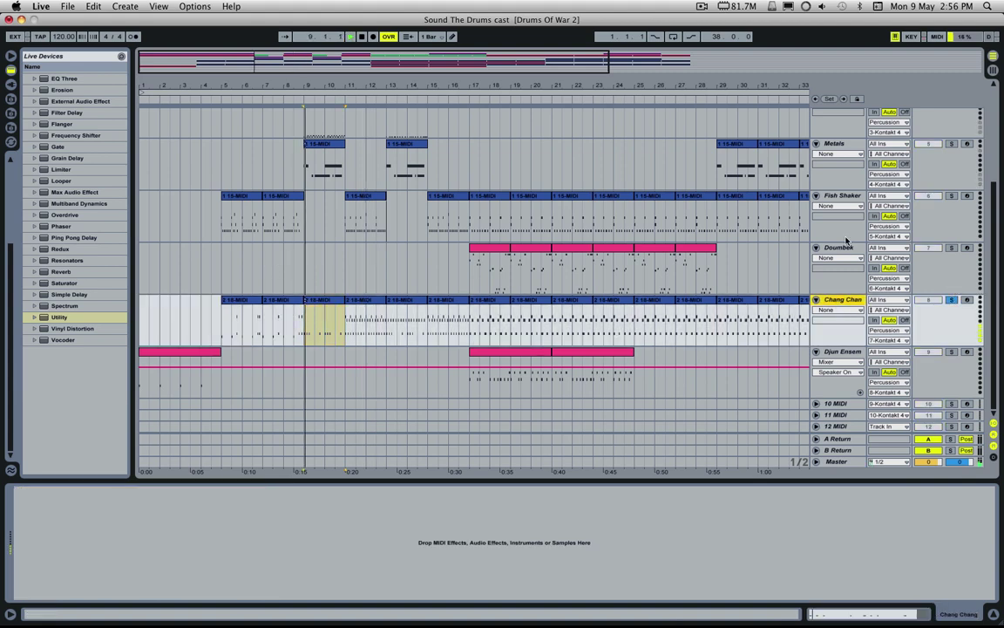
pyautogui.scroll(5, 840, 307)
pyautogui.click(841, 114)
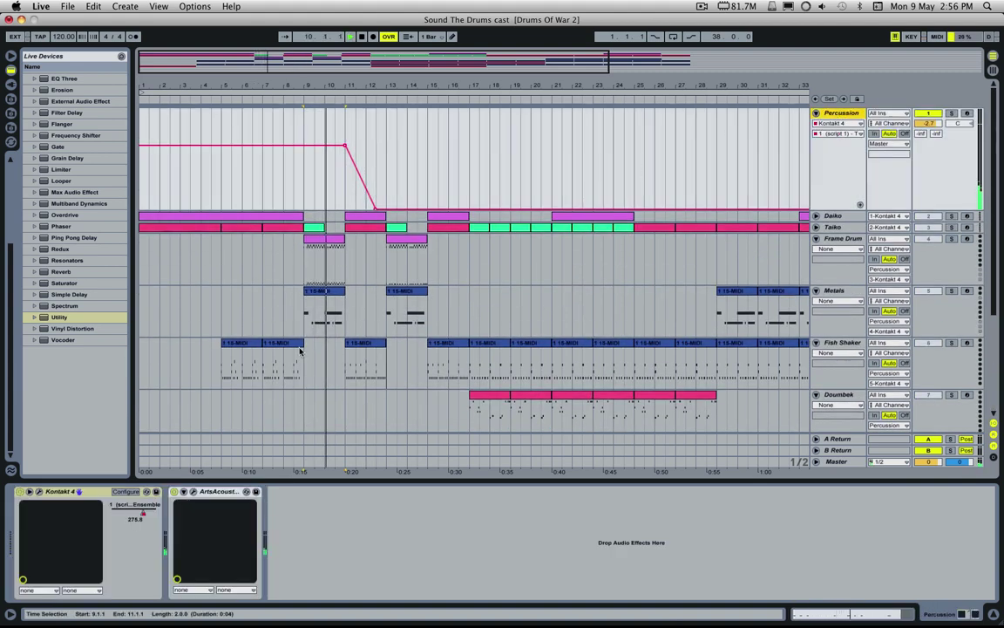
pyautogui.click(39, 491)
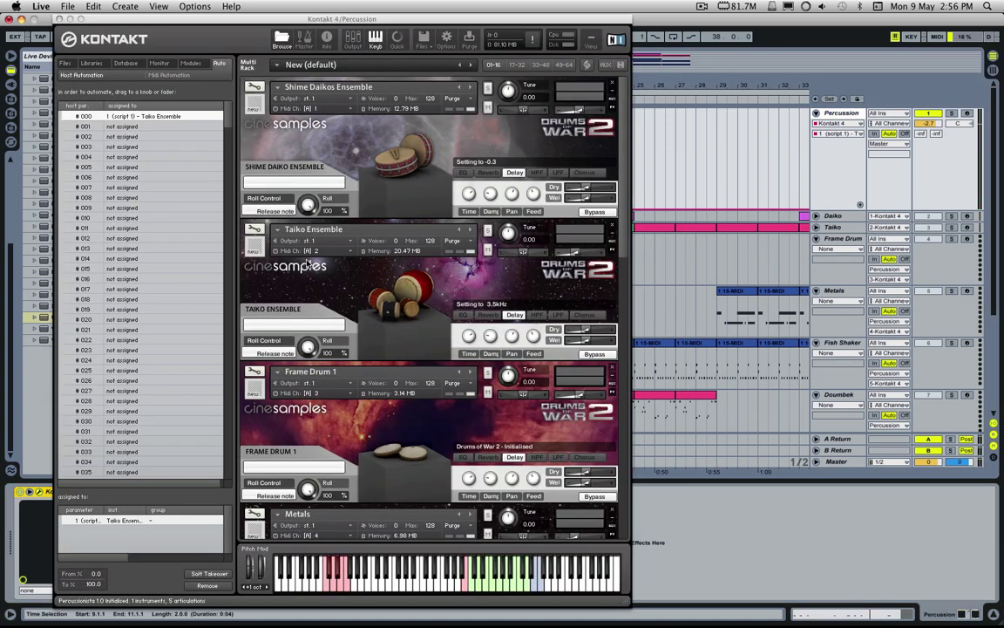
pyautogui.scroll(-5, 237, 101)
pyautogui.click(86, 64)
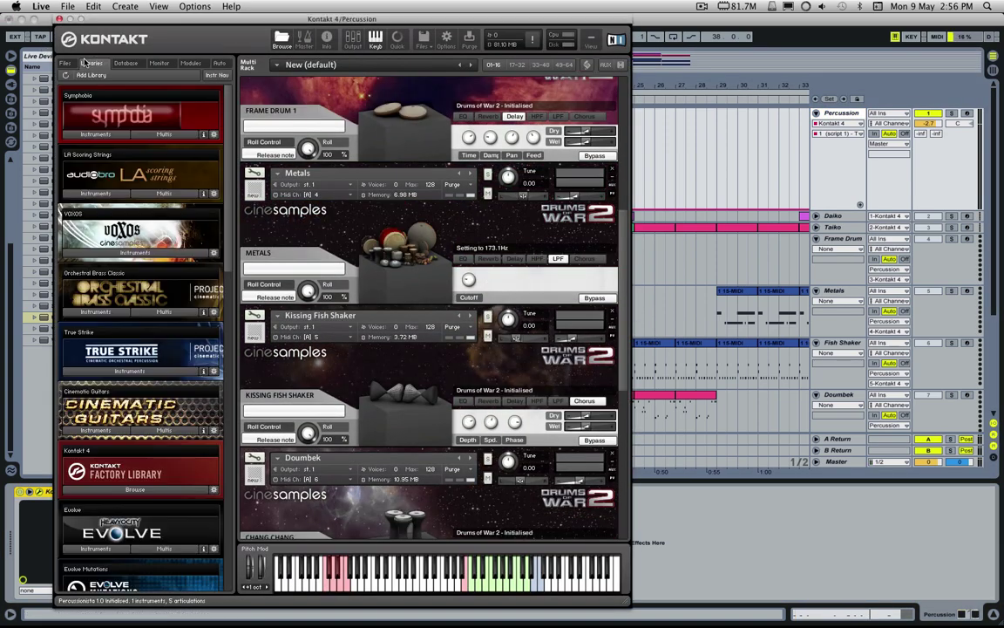
pyautogui.scroll(-5, 386, 333)
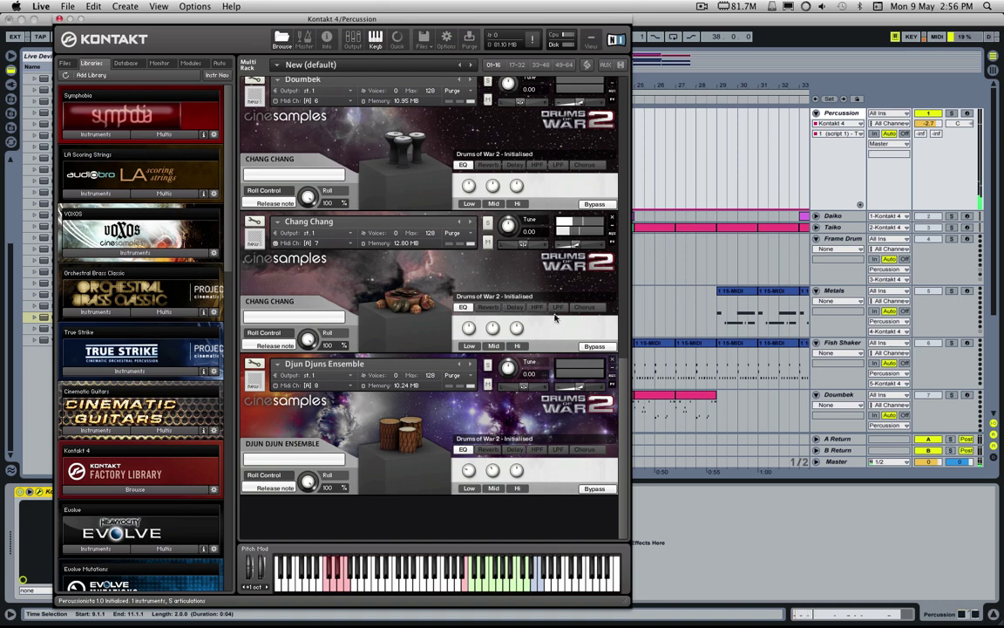
# Activate the Chang Chang's Delay with a Time of 3.0 16ths, adjust its feedback, and set the Dry level to -oo
pyautogui.click(523, 306)
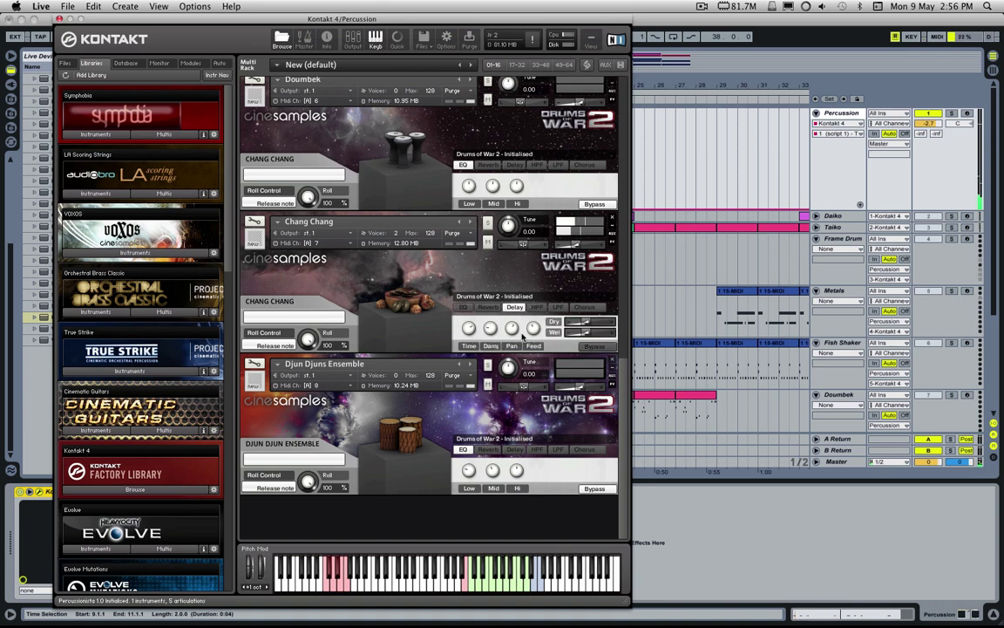
pyautogui.moveTo(469, 328); pyautogui.dragTo(468, 329)
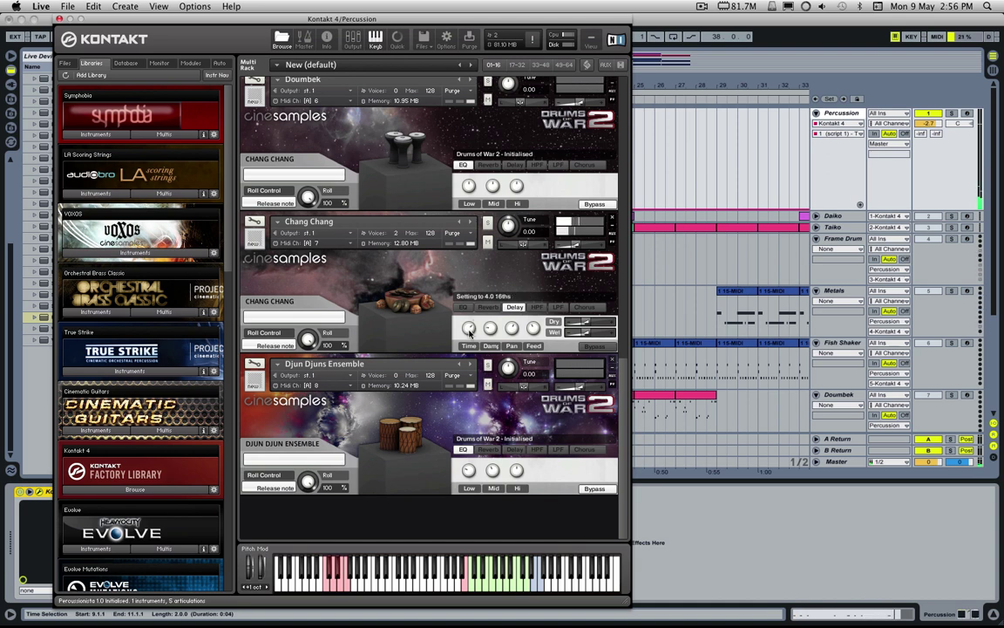
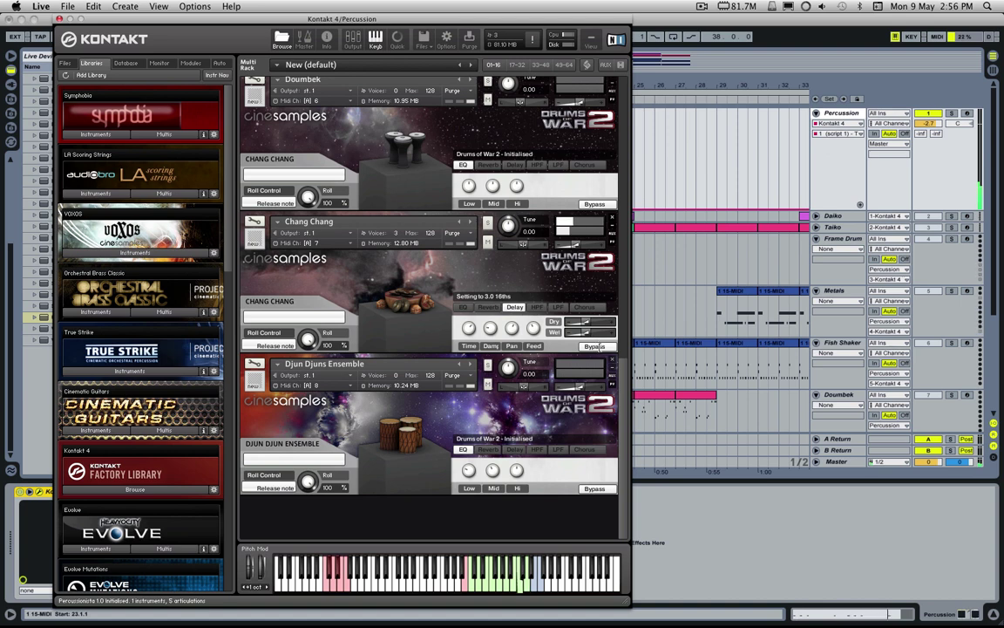
pyautogui.click(598, 346)
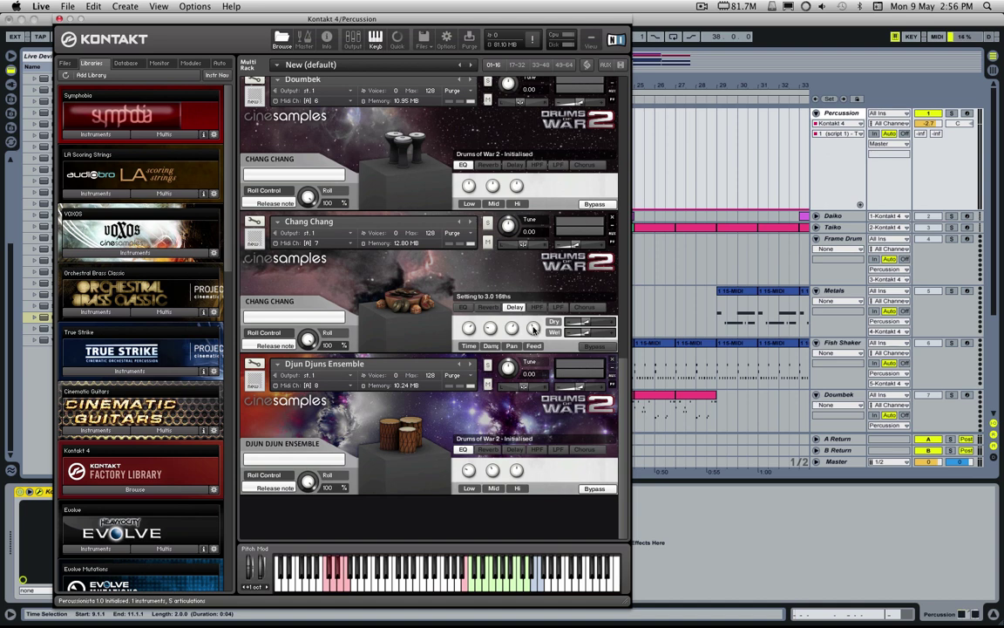
pyautogui.moveTo(534, 329); pyautogui.dragTo(538, 296)
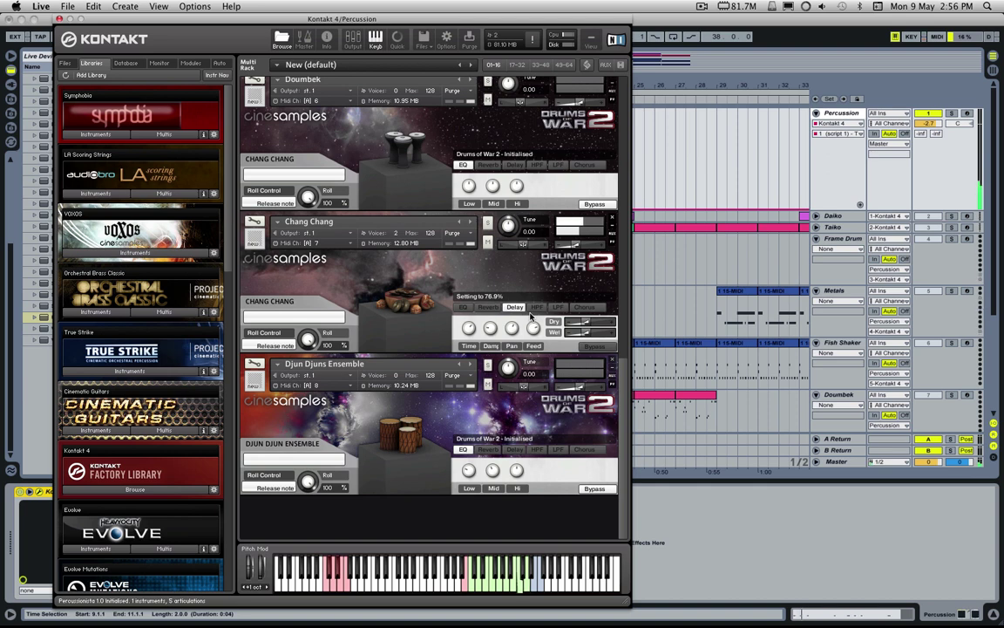
pyautogui.moveTo(531, 315)
pyautogui.mouseDown()
pyautogui.moveTo(534, 324)
pyautogui.moveTo(567, 323)
pyautogui.moveTo(546, 322)
pyautogui.mouseUp()
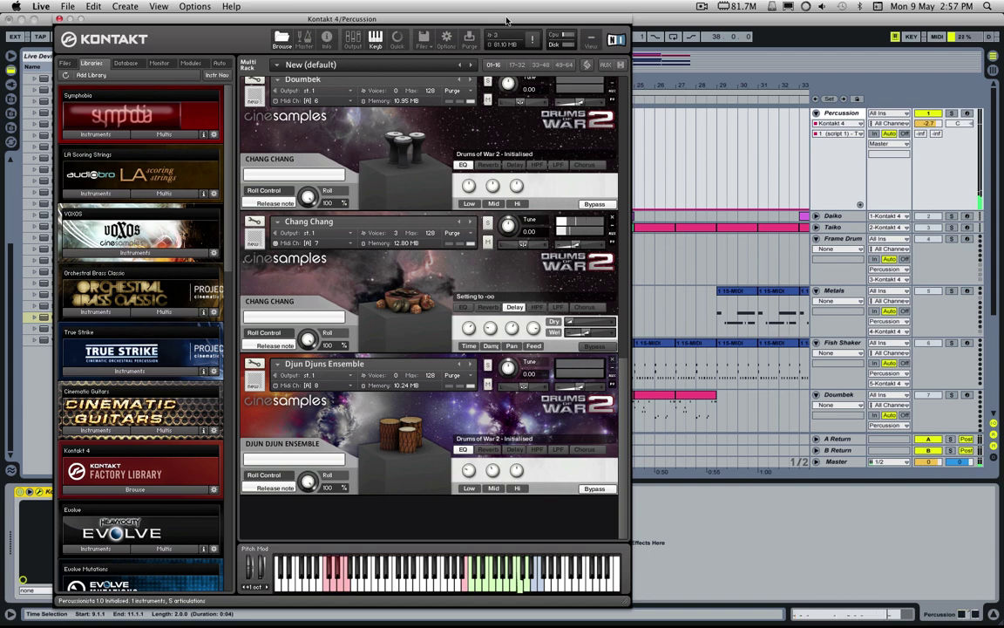
# Unsolo the Chang Chang track and play bars 9 to 11 with all tracks, moving the Kontakt window aside and back
pyautogui.moveTo(500, 24); pyautogui.dragTo(44, 23)
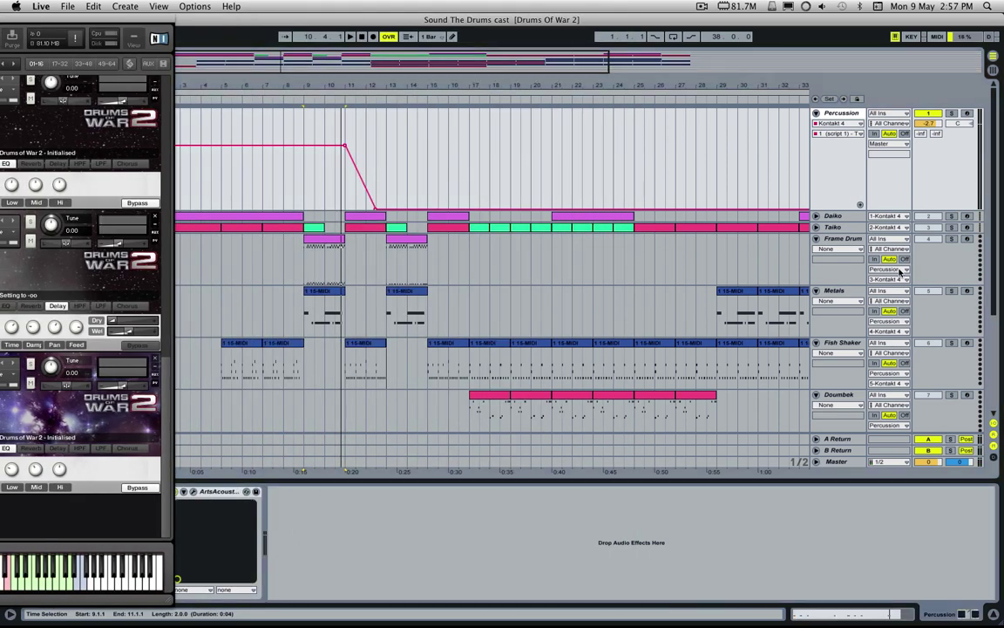
pyautogui.scroll(-4, 659, 270)
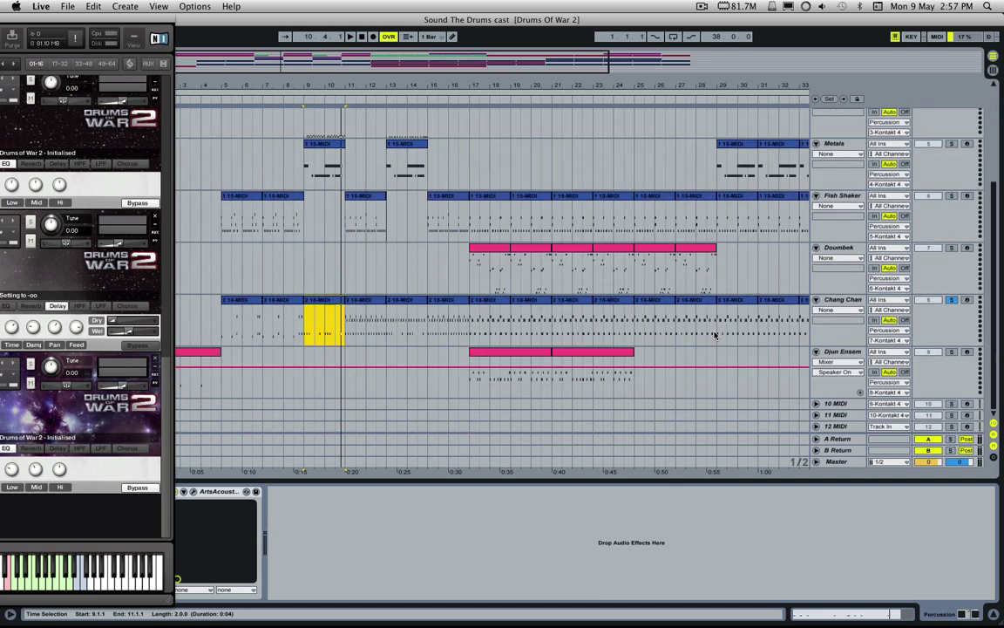
pyautogui.press('space')
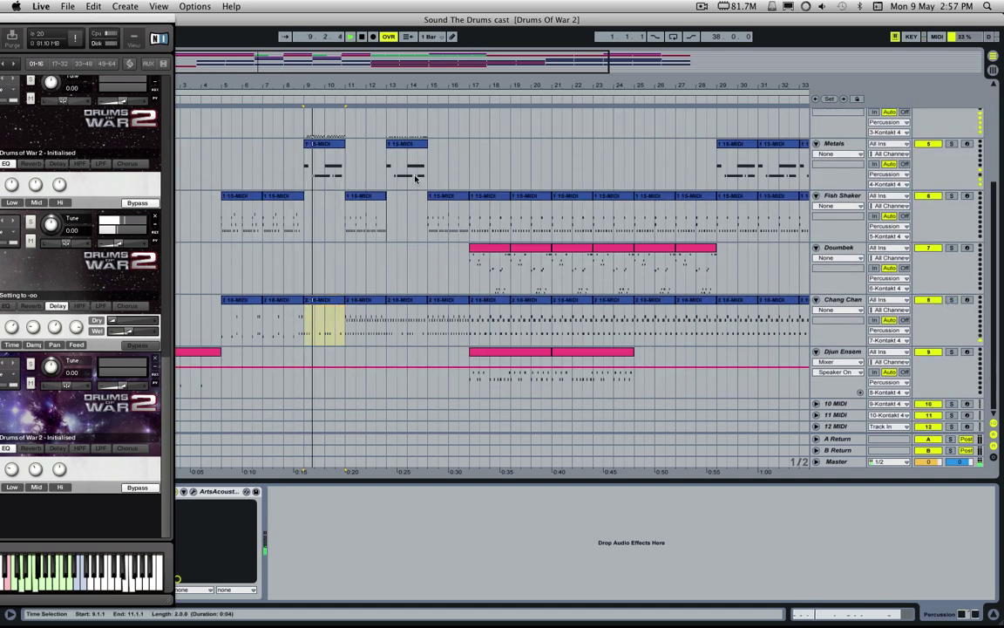
pyautogui.moveTo(0, 18); pyautogui.dragTo(497, 3)
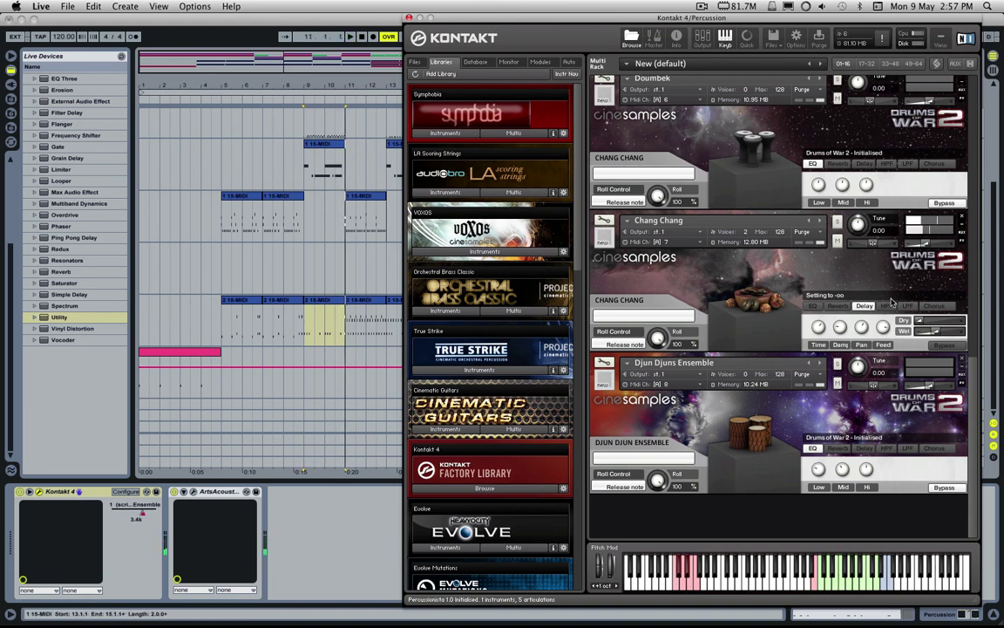
# Compare playback with the Chang Chang's Delay bypassed and active, and raise the instrument's output volume
pyautogui.click(949, 347)
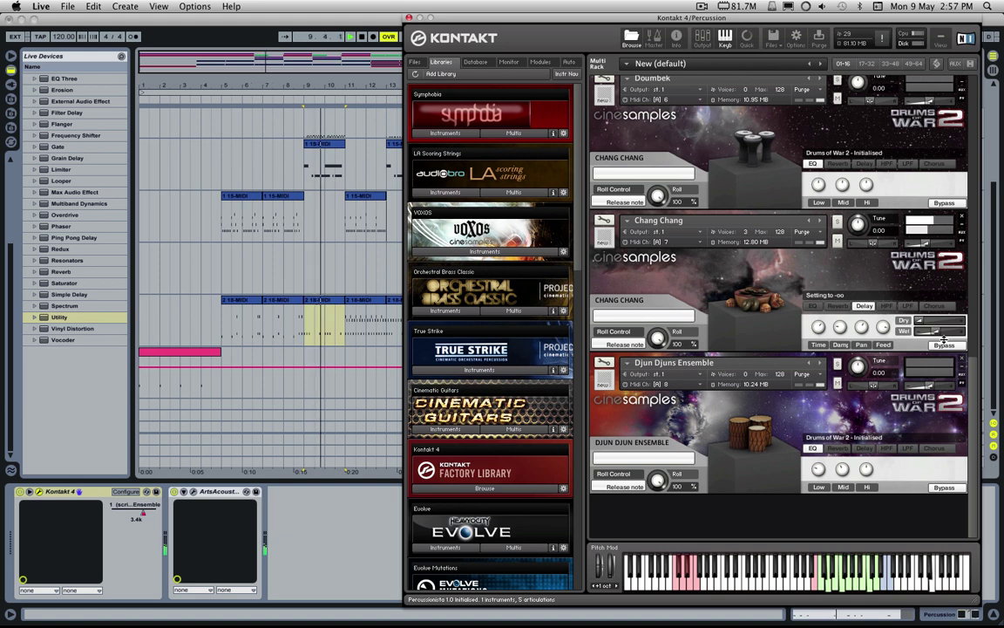
pyautogui.press('space')
pyautogui.moveTo(925, 244); pyautogui.dragTo(933, 245)
pyautogui.press('space')
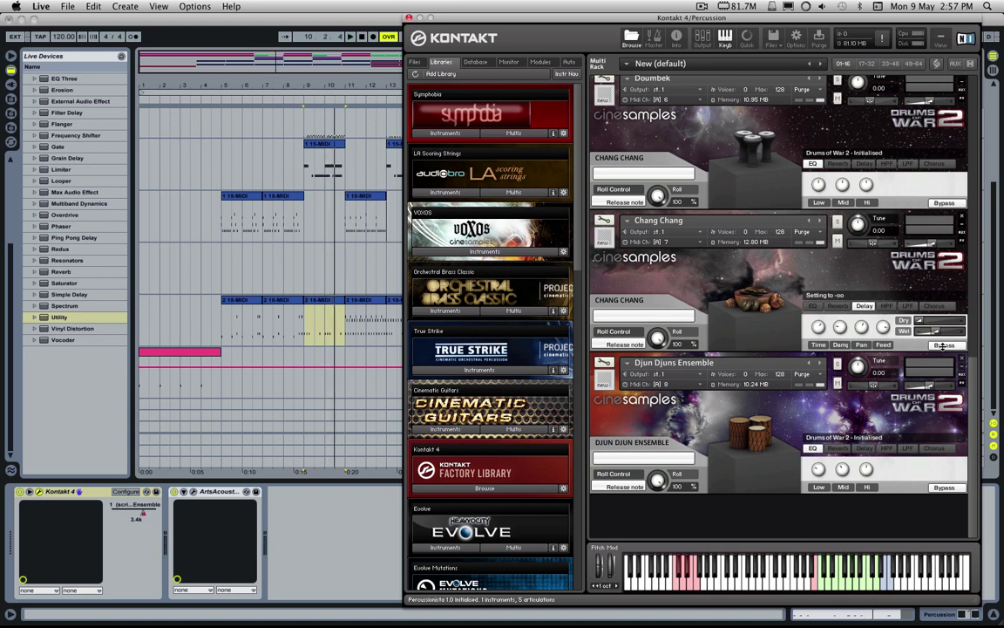
pyautogui.click(944, 346)
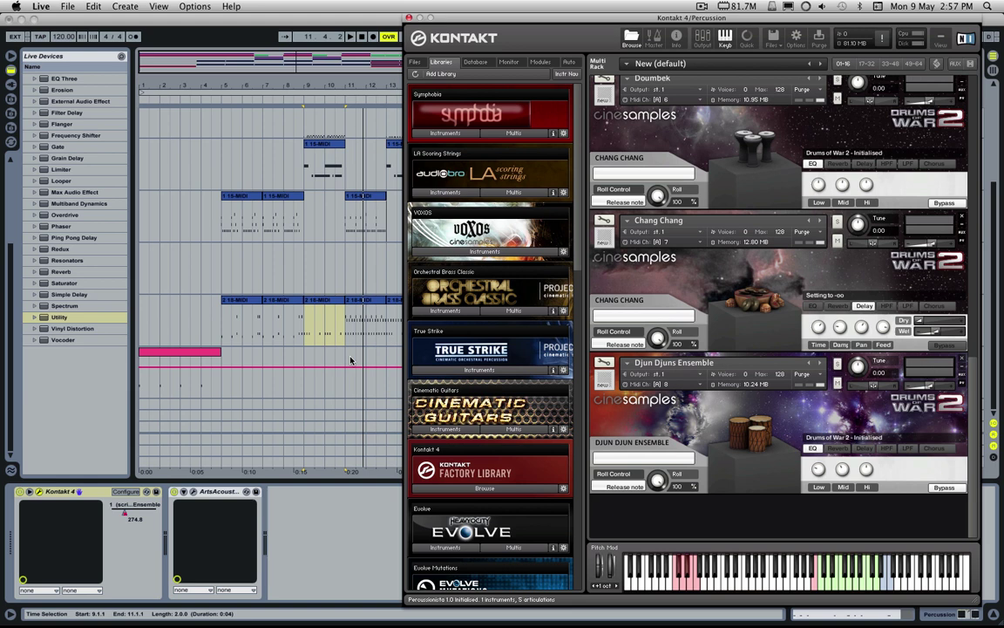
# Activate the Chang Chang's LPF and sweep its Cutoff up to 5.6 kHz during playback
pyautogui.click(884, 307)
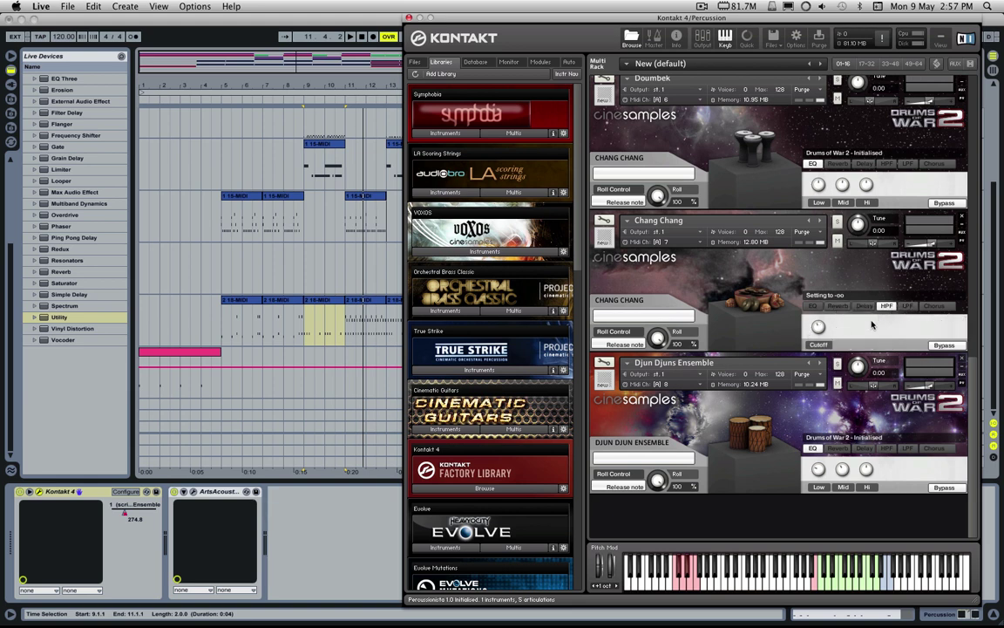
pyautogui.click(908, 306)
pyautogui.click(935, 343)
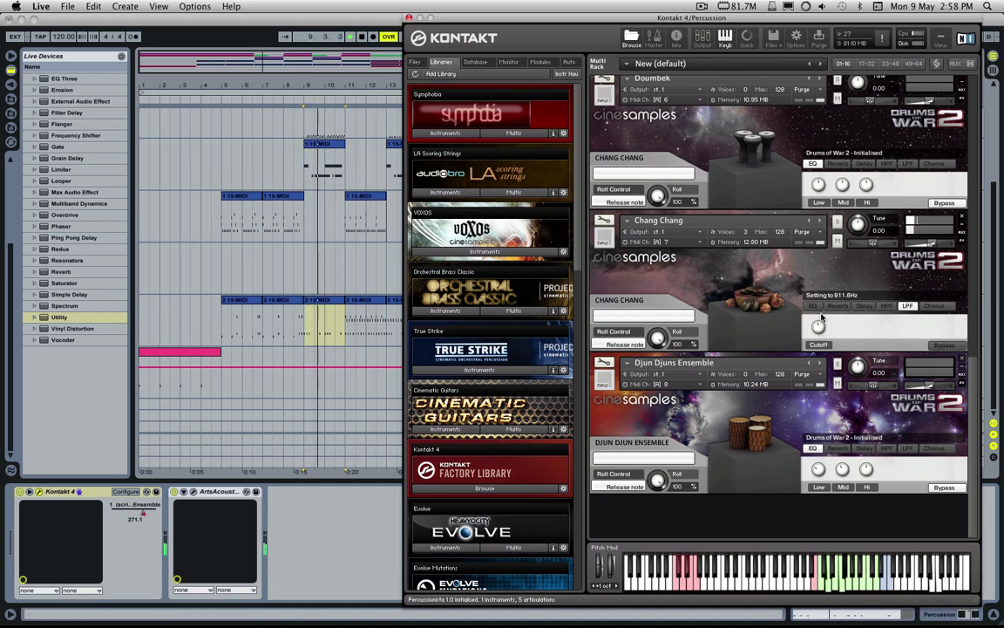
pyautogui.moveTo(821, 323); pyautogui.dragTo(830, 276)
pyautogui.press('space')
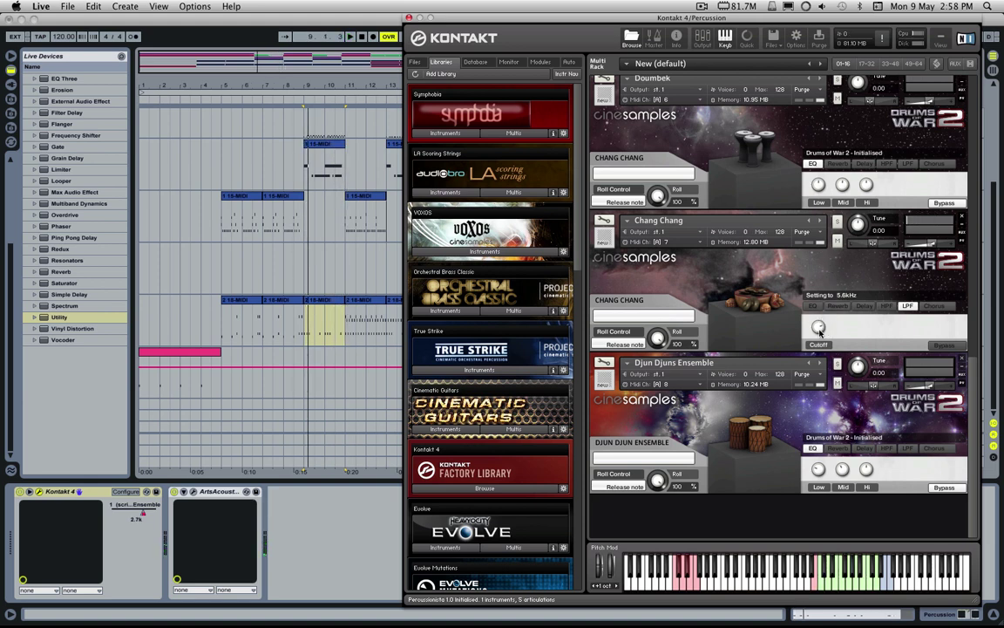
# Lower the Chang Chang's LPF Cutoff to 183.2 Hz, play it back, and raise the Cutoff to 21.8 kHz
pyautogui.moveTo(818, 330); pyautogui.dragTo(815, 401)
pyautogui.press('space')
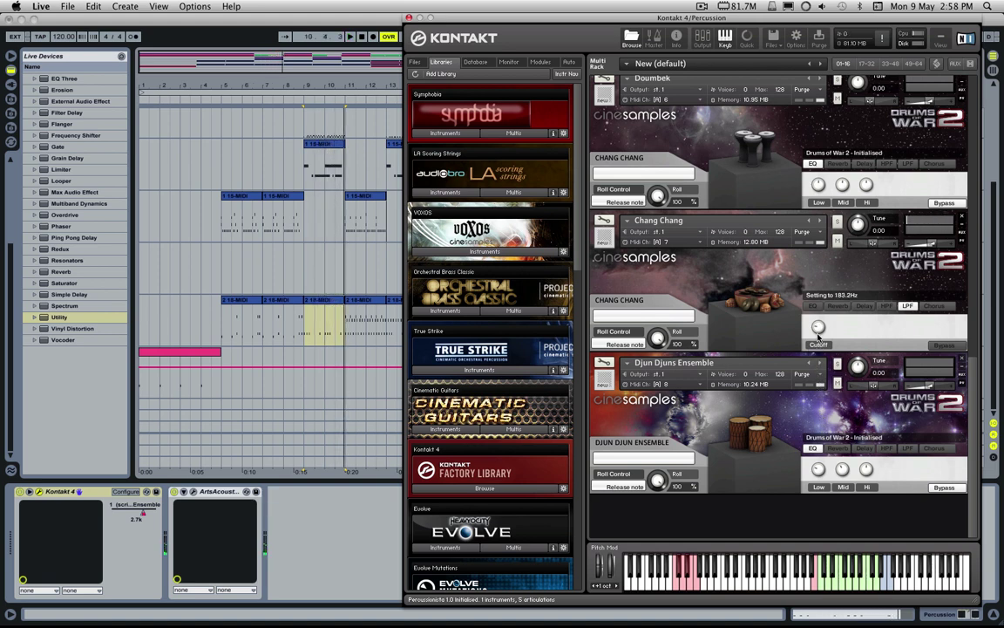
pyautogui.moveTo(818, 333); pyautogui.dragTo(830, 200)
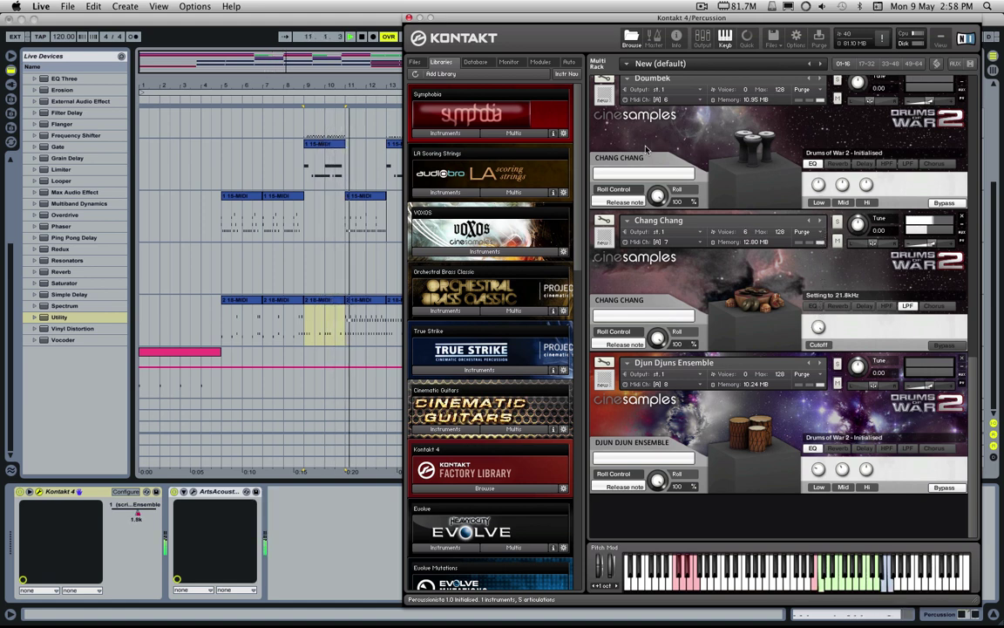
# Raise the Chang Chang's Delay Dry level to 6.0, bypass the Delay, and close the Kontakt window
pyautogui.click(864, 306)
pyautogui.moveTo(920, 320)
pyautogui.mouseDown()
pyautogui.moveTo(938, 320)
pyautogui.moveTo(937, 332)
pyautogui.mouseUp()
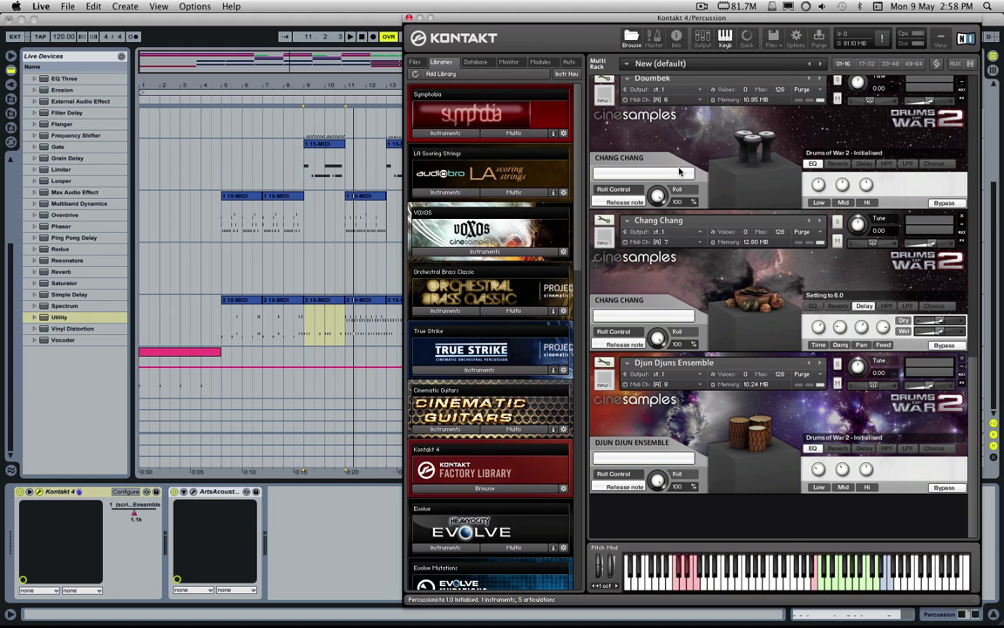
pyautogui.scroll(-10, 653, 311)
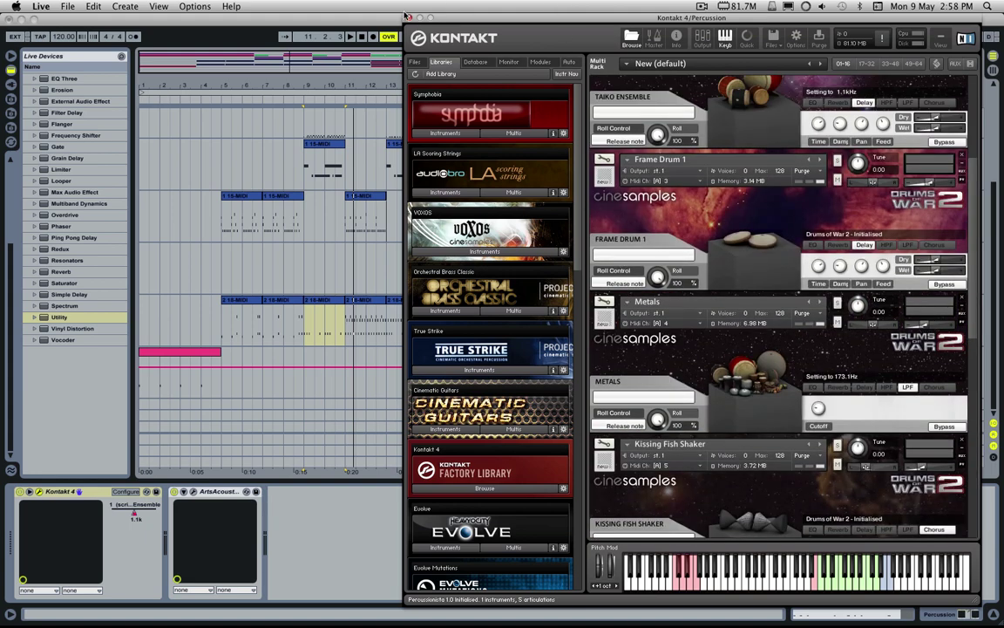
pyautogui.click(408, 17)
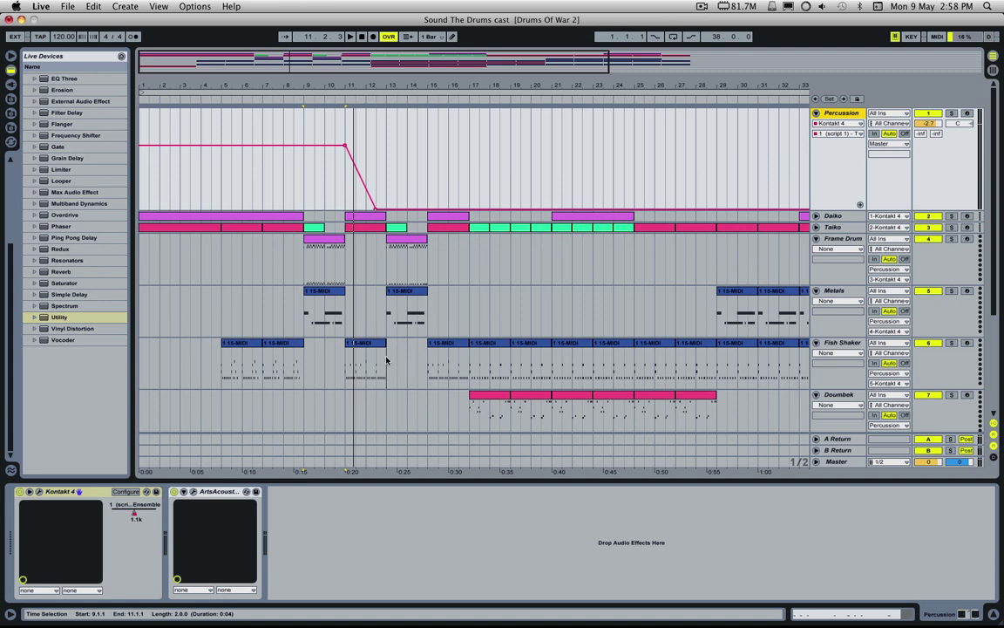
pyautogui.scroll(-4, 393, 340)
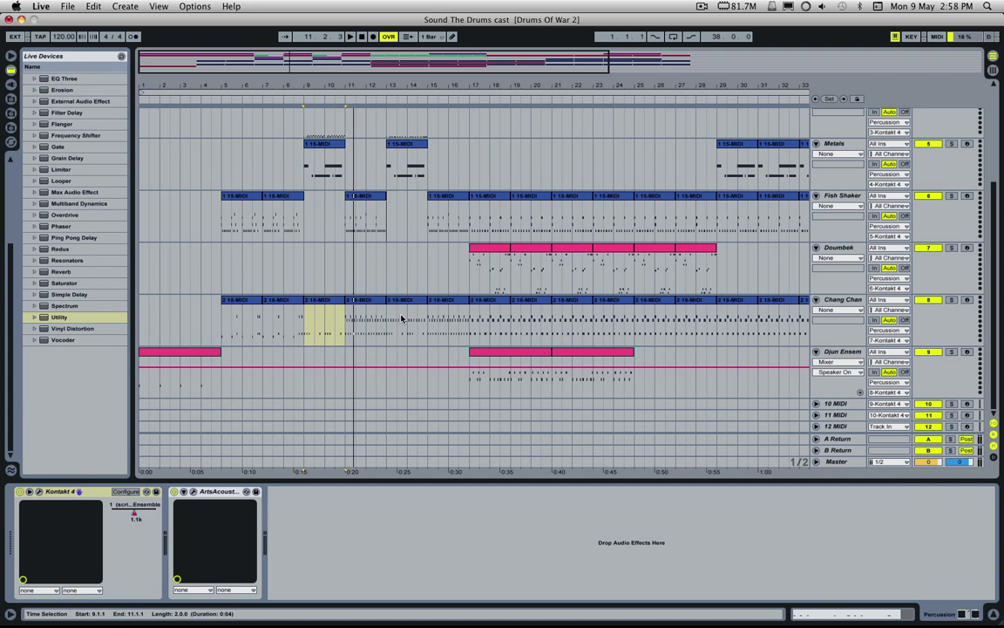
pyautogui.scroll(4, 410, 320)
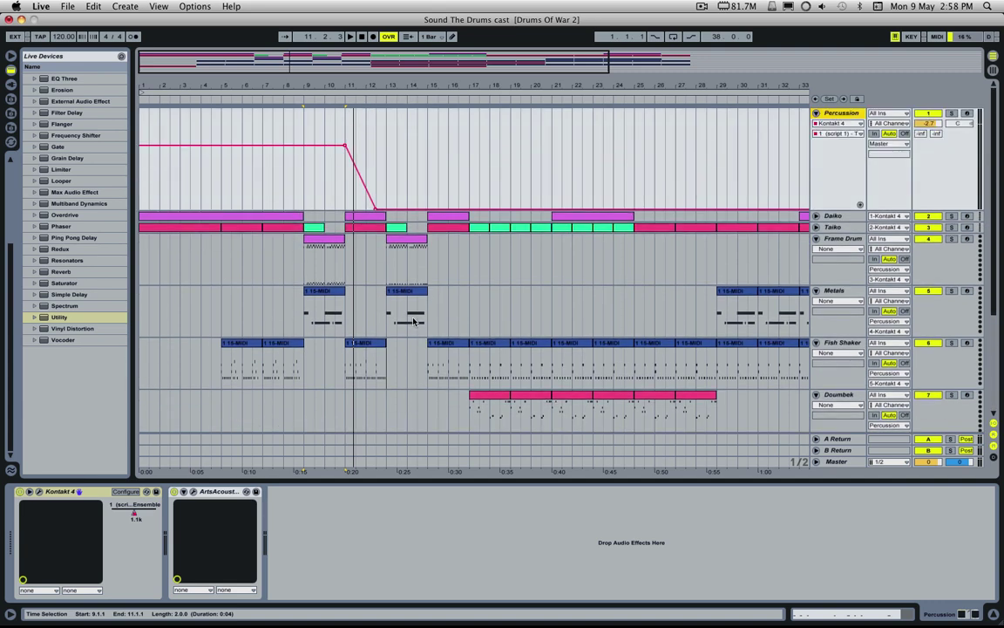
pyautogui.scroll(-4, 418, 327)
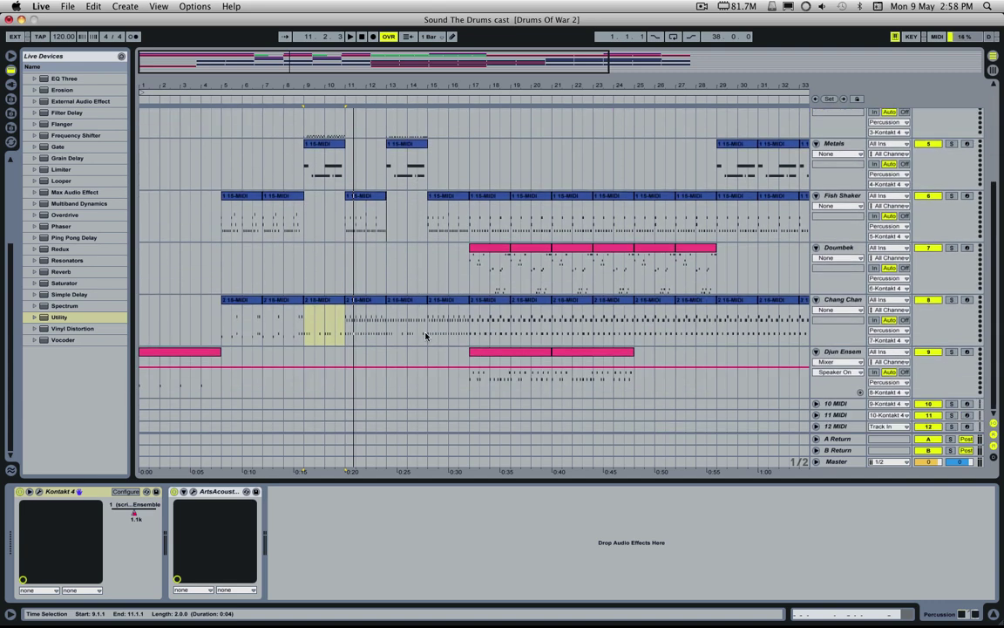
# Switch to Finder and bring up the start of the library's Instruments folder
pyautogui.scroll(4, 453, 288)
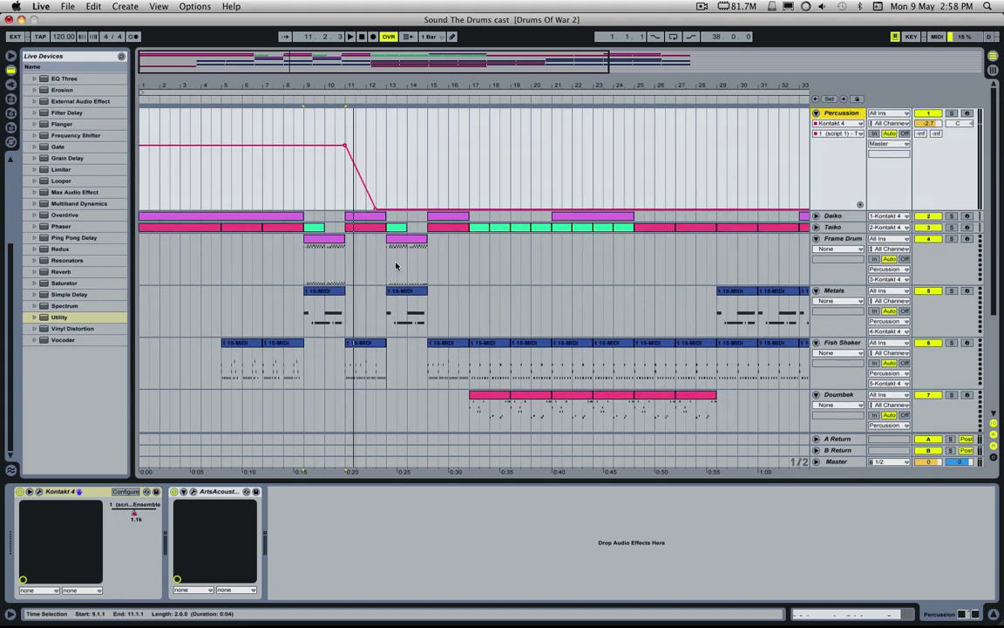
pyautogui.press('super+Tab')
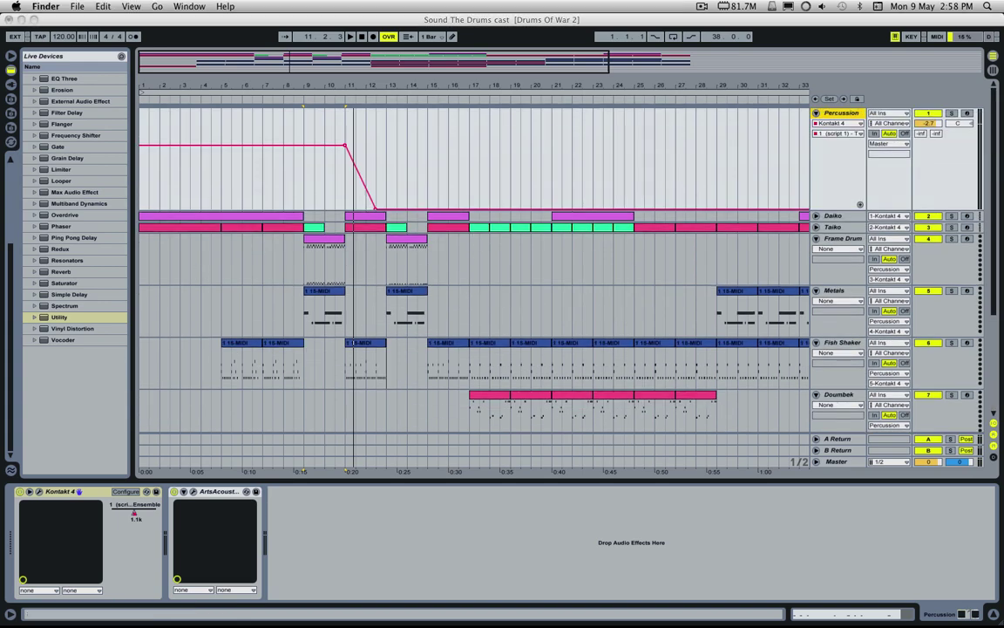
pyautogui.moveTo(0, 183); pyautogui.dragTo(572, 140)
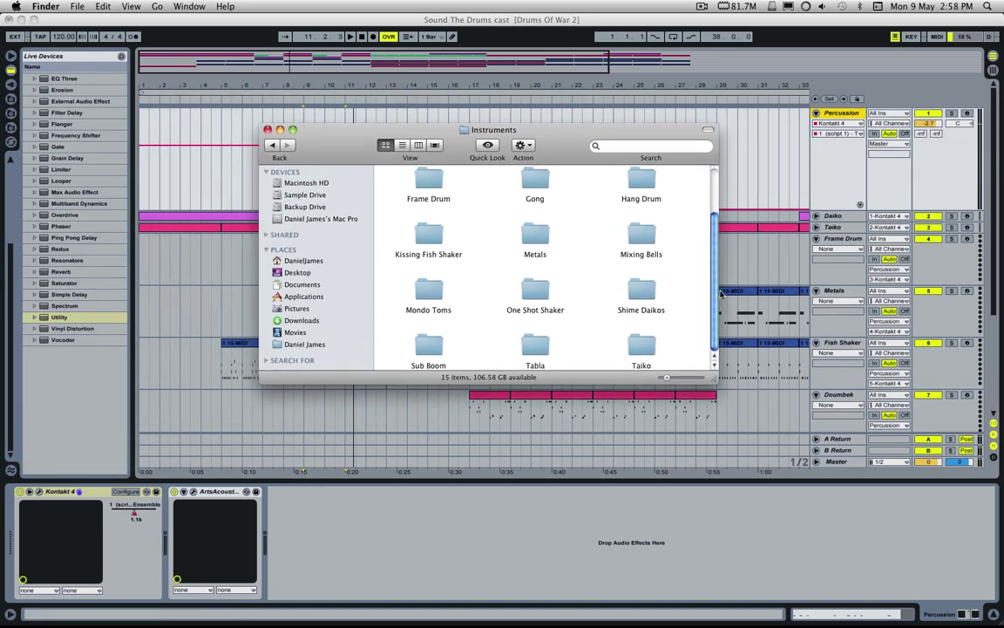
pyautogui.scroll(3, 669, 270)
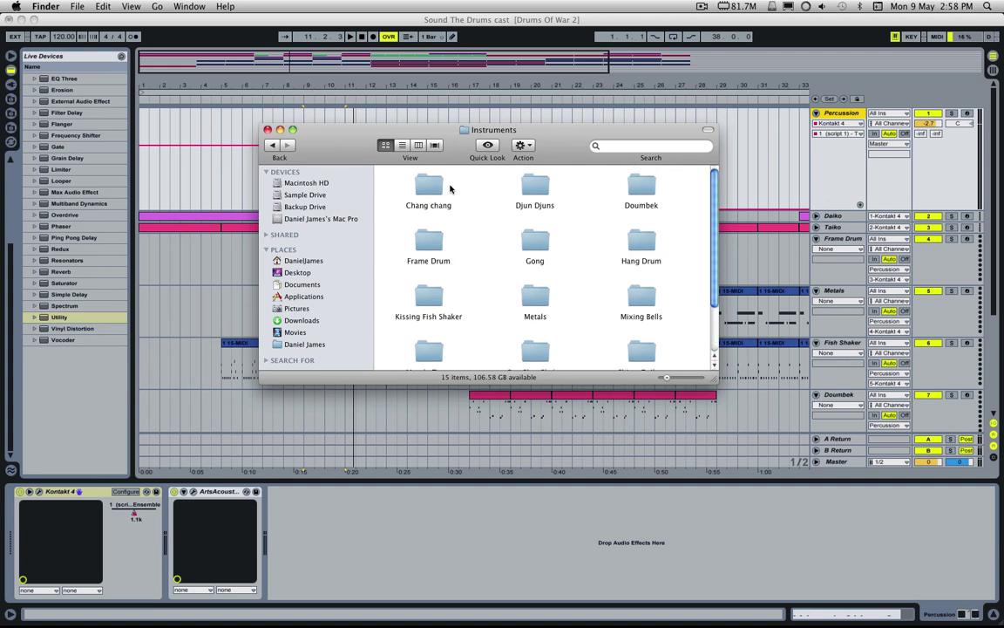
# Step through the instrument folders from Chang chang to Sub Boom, close the folder window, and return to Live
pyautogui.click(426, 185)
pyautogui.press('Right')
pyautogui.press('Right')
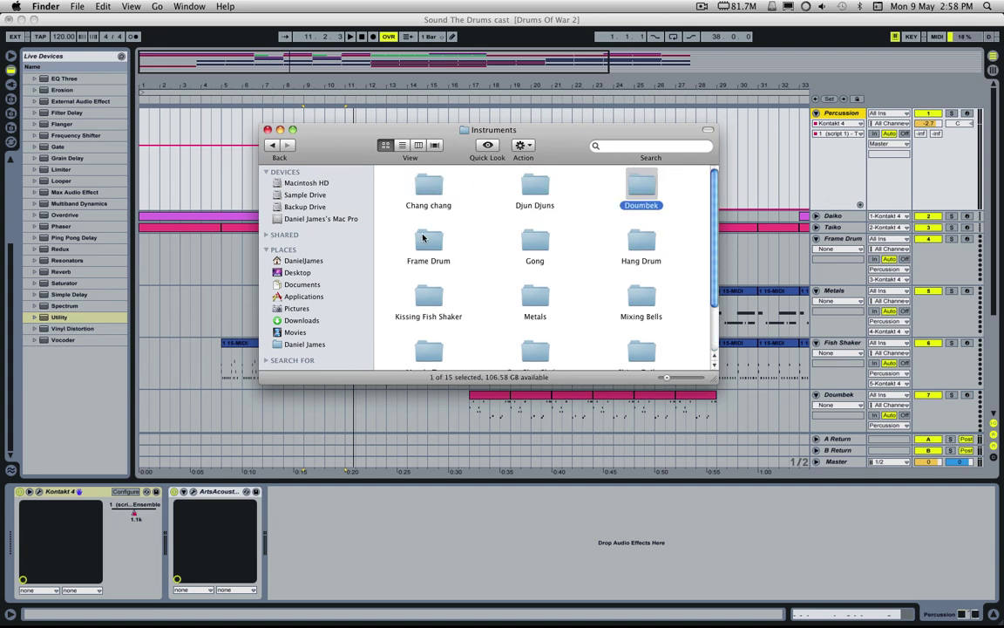
pyautogui.press('Right')
pyautogui.press('Right')
pyautogui.press('Right')
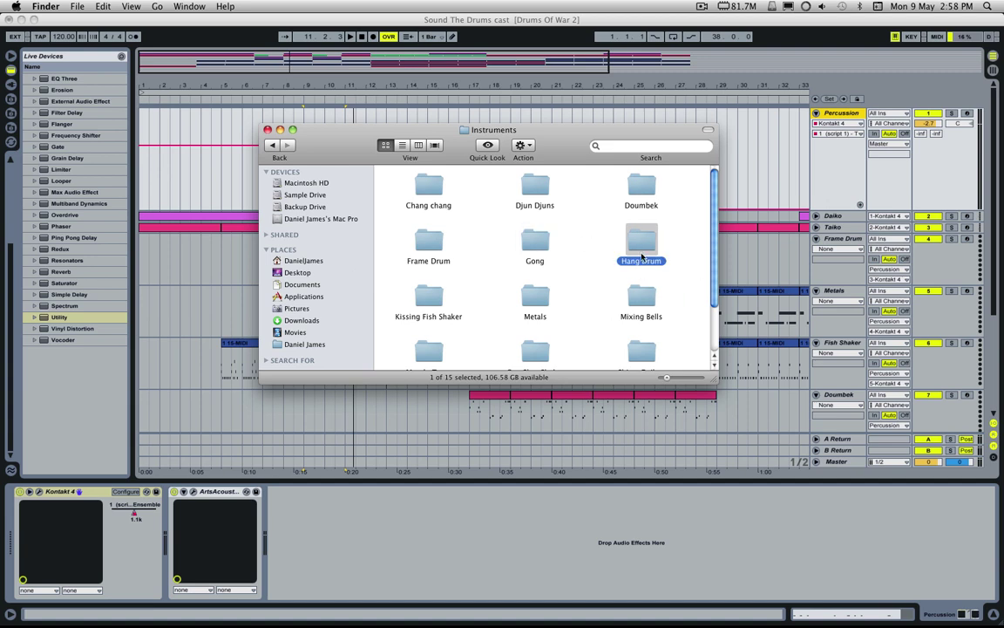
pyautogui.press('Down')
pyautogui.press('Left')
pyautogui.press('Left')
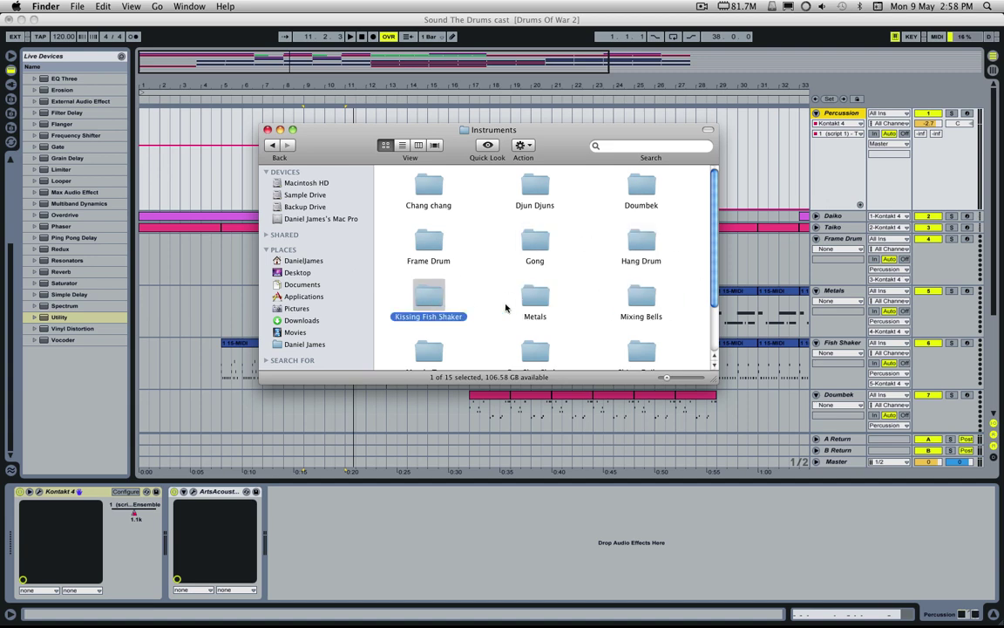
pyautogui.press('Down')
pyautogui.press('Right')
pyautogui.press('Right')
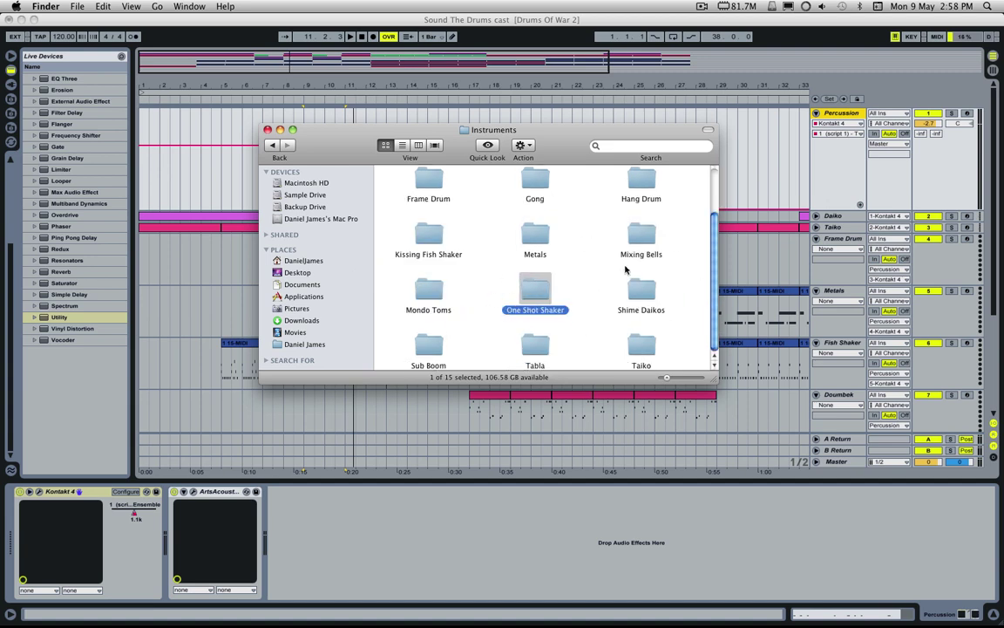
pyautogui.press('Down')
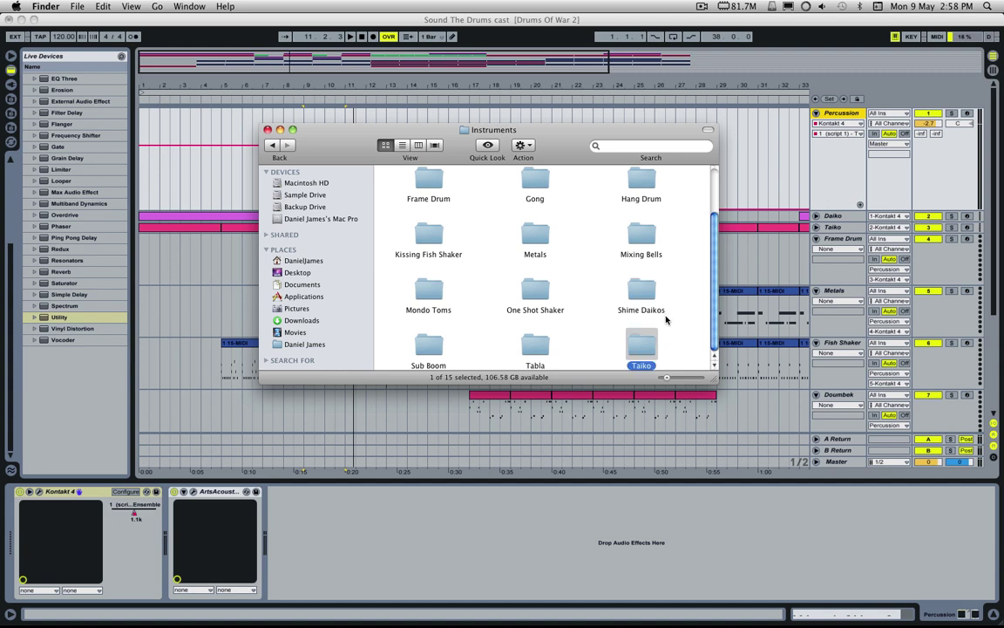
pyautogui.press('Left')
pyautogui.press('Left')
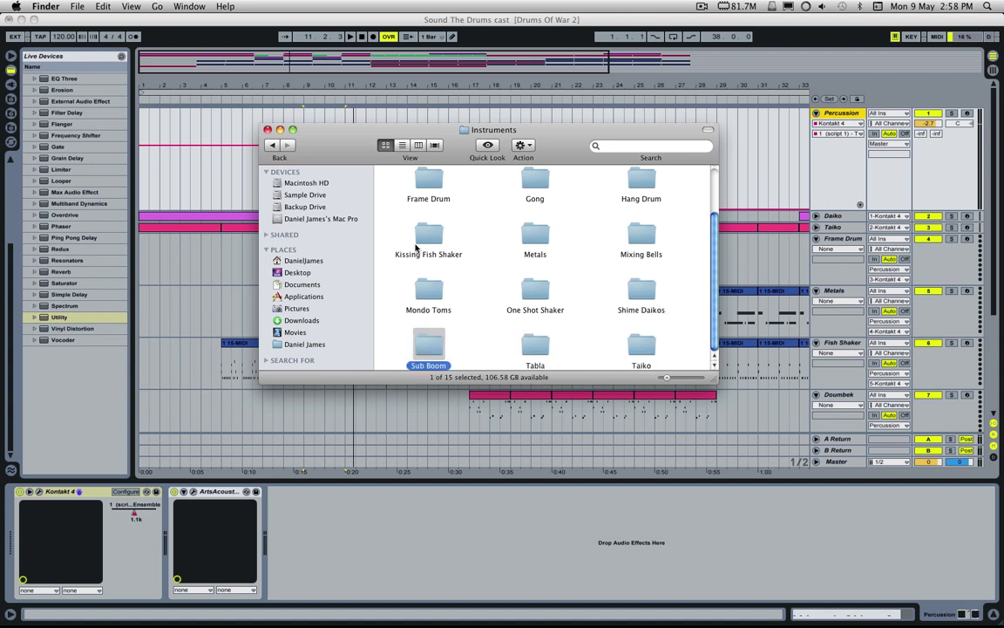
pyautogui.click(267, 129)
pyautogui.click(437, 305)
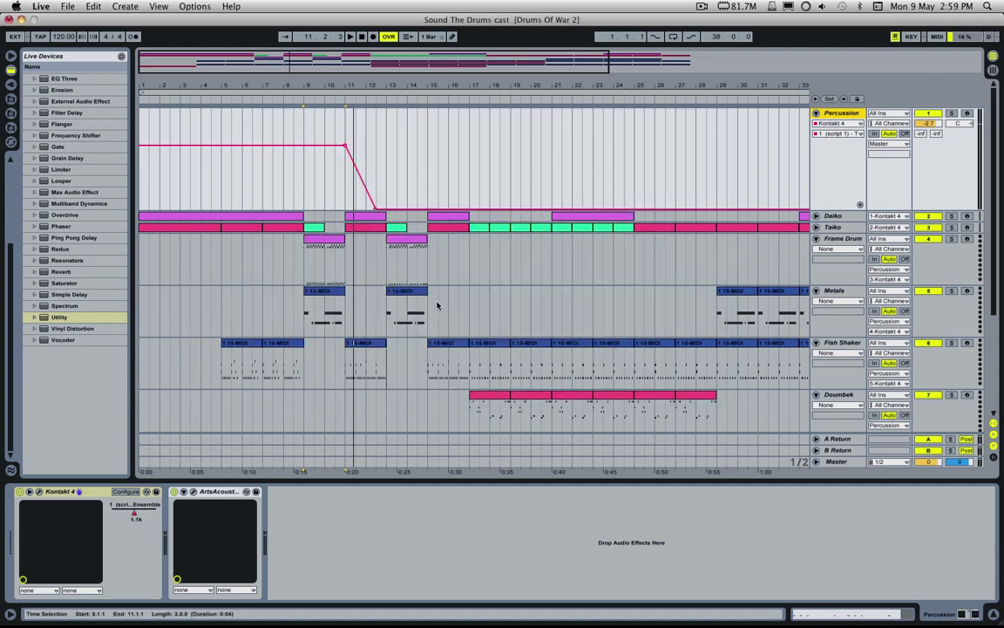
# Look over the instruments loaded in the Percussion track's Kontakt, from Shime Daikos Ensemble down to Chang Chang, and close its window
pyautogui.scroll(-3, 437, 306)
pyautogui.scroll(3, 437, 305)
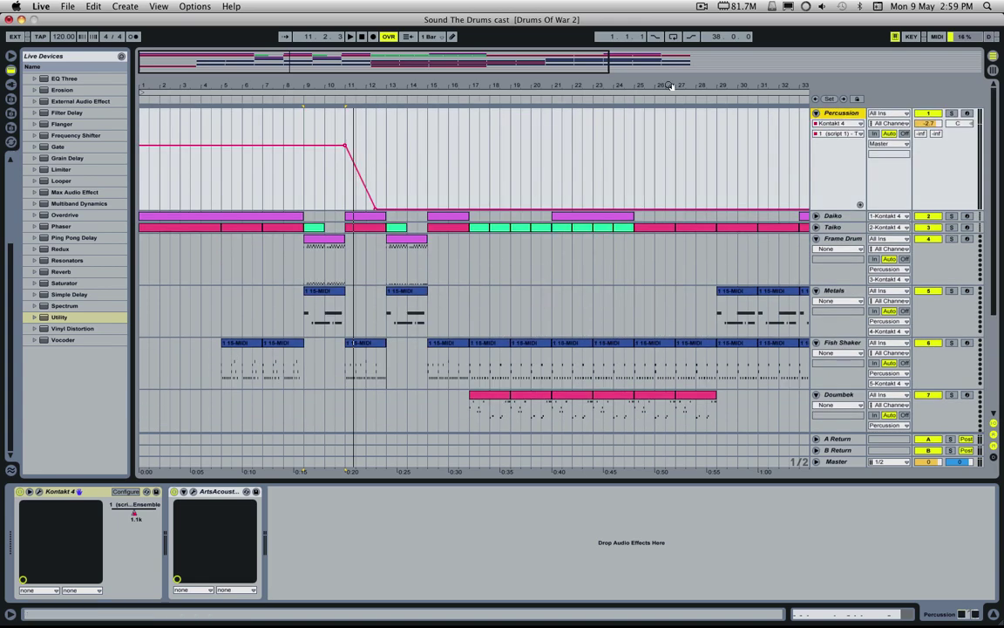
pyautogui.click(841, 118)
pyautogui.click(39, 493)
pyautogui.scroll(-6, 862, 331)
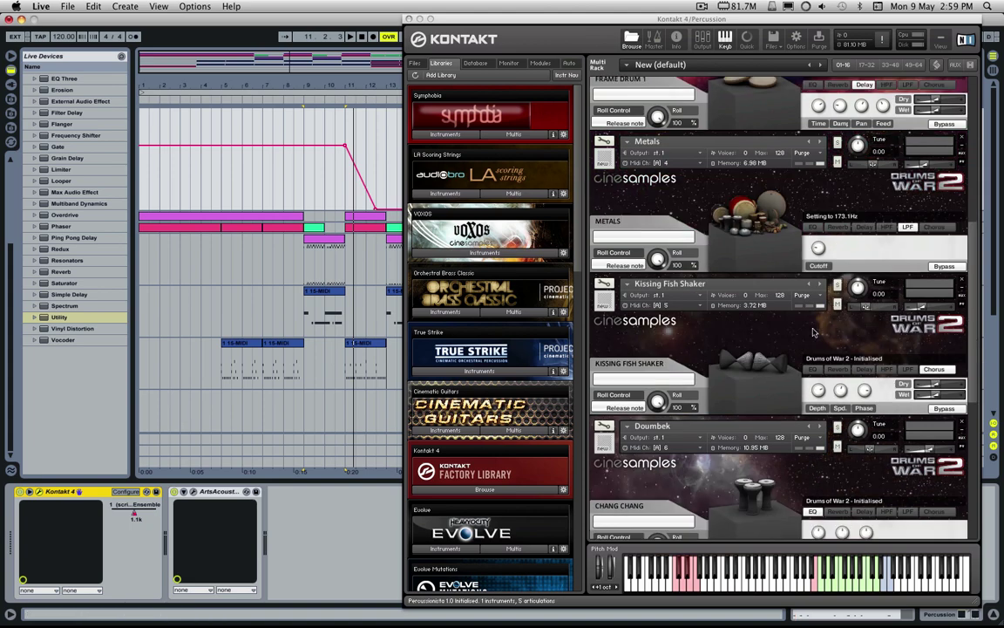
pyautogui.scroll(6, 872, 375)
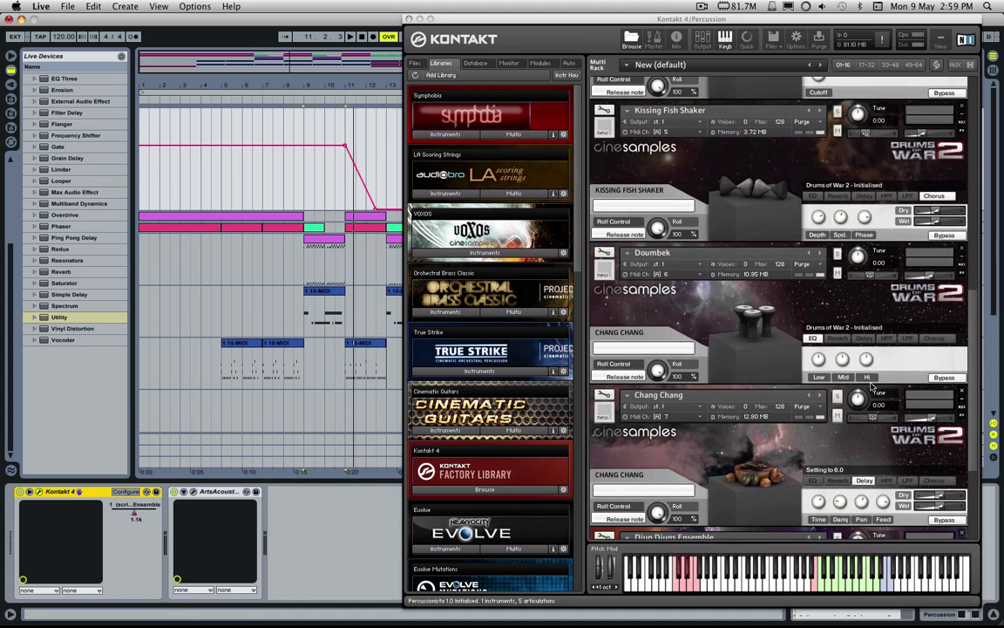
pyautogui.scroll(1, 870, 387)
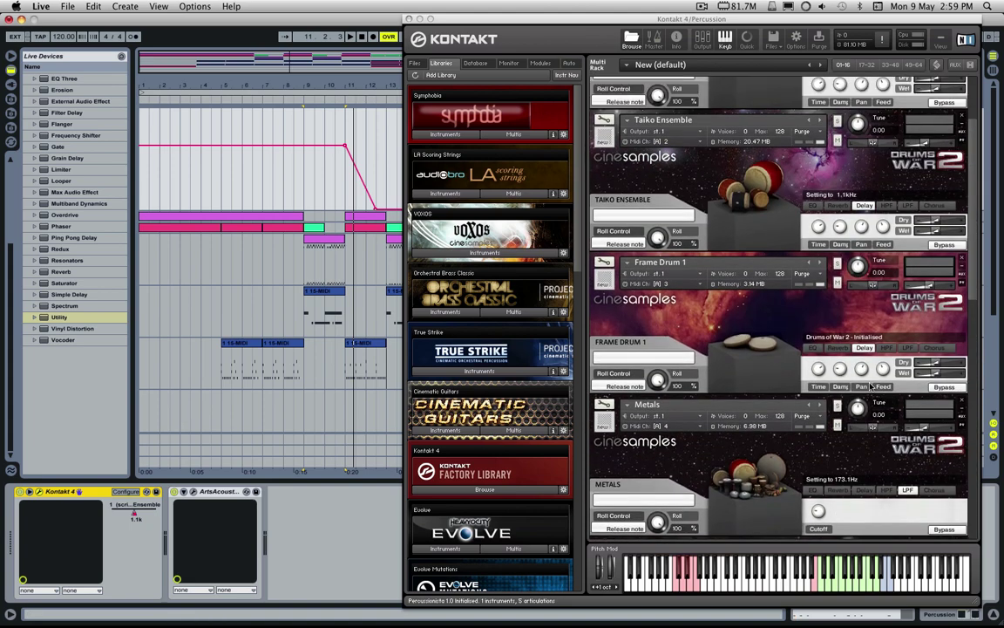
pyautogui.scroll(5, 870, 387)
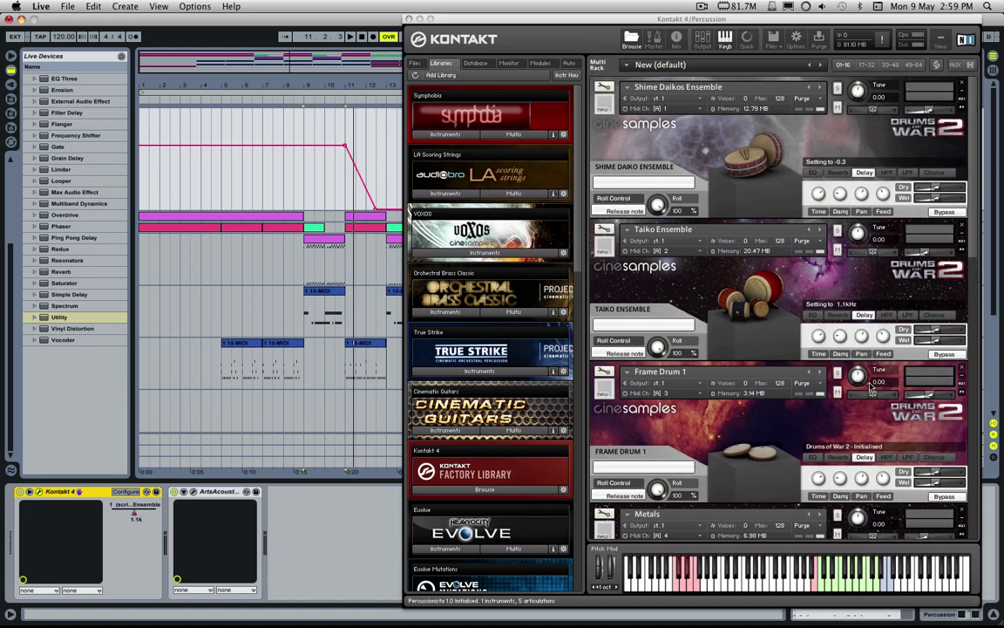
pyautogui.click(410, 19)
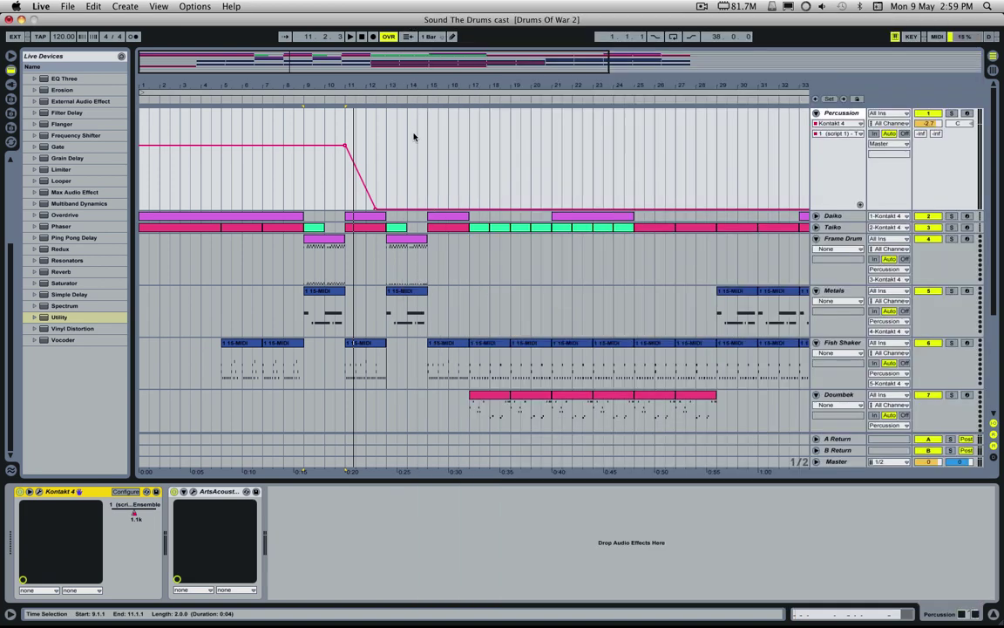
# Play the arrangement from the Taiko clip at bar 11 through the Percussion track's automation drop
pyautogui.click(851, 114)
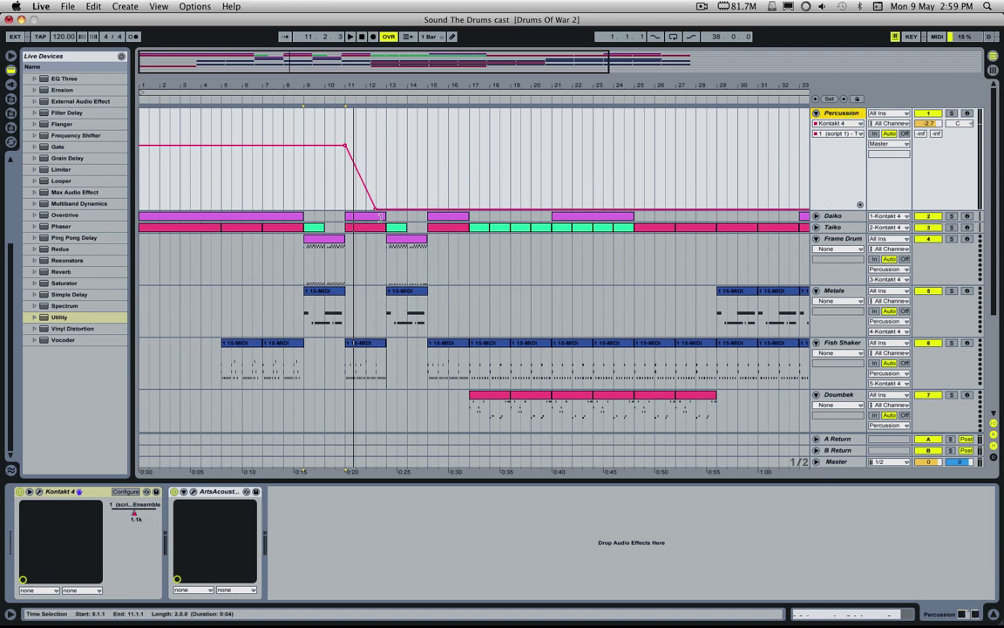
pyautogui.click(378, 226)
pyautogui.press('space')
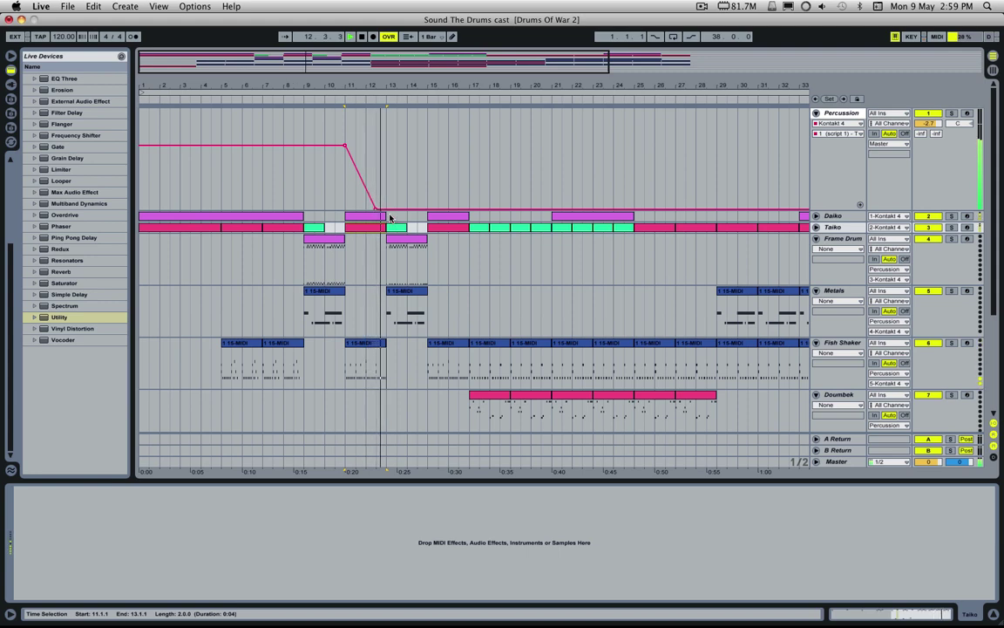
# Inspect the Taiko Ensemble's HPF in the Percussion track's Kontakt, return it to the Delay page, and close the window
pyautogui.click(832, 113)
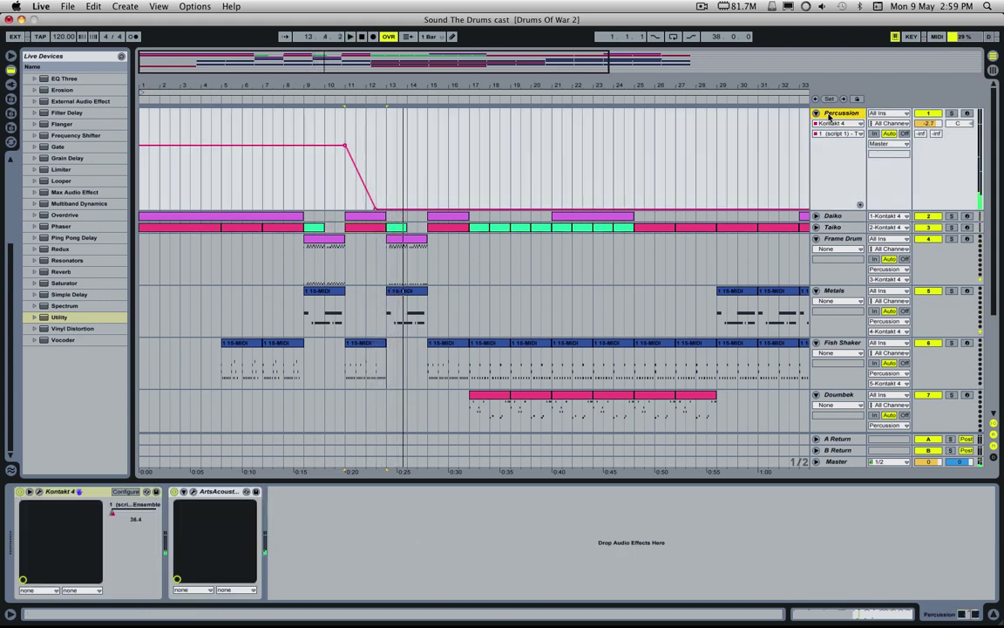
pyautogui.click(40, 492)
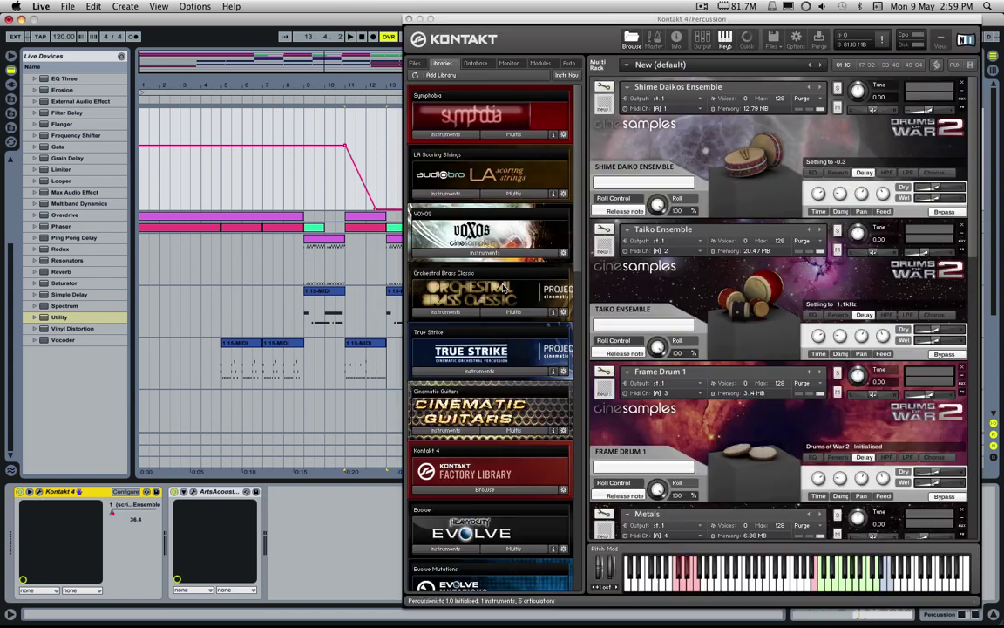
pyautogui.click(886, 315)
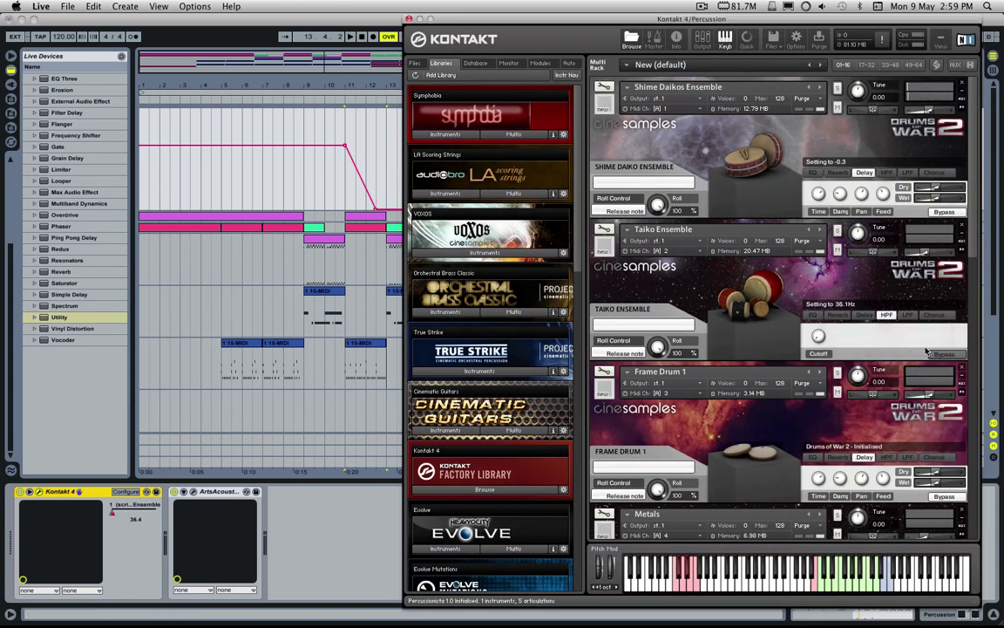
pyautogui.click(861, 315)
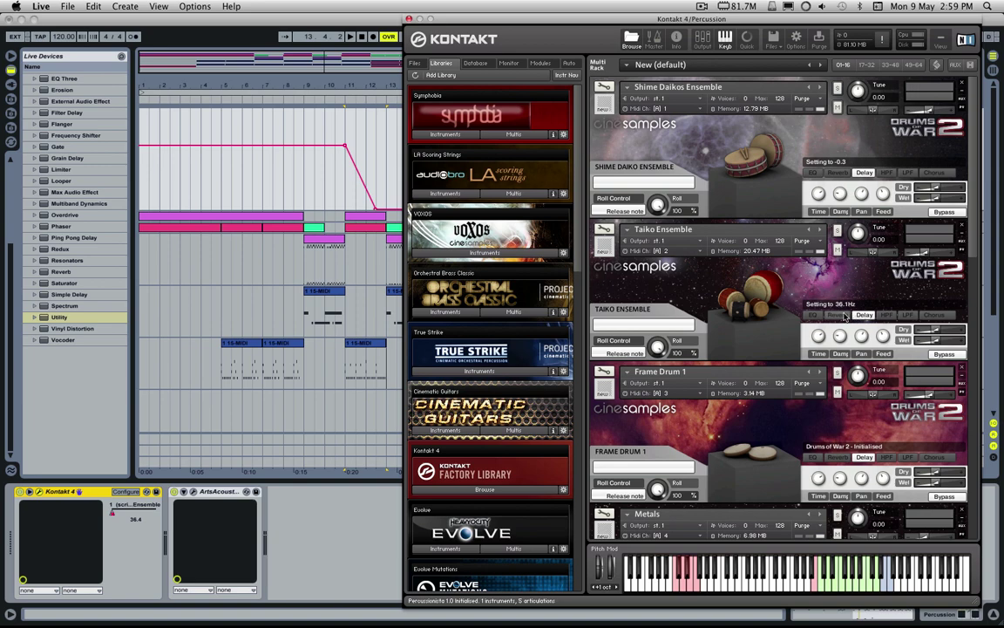
pyautogui.click(408, 18)
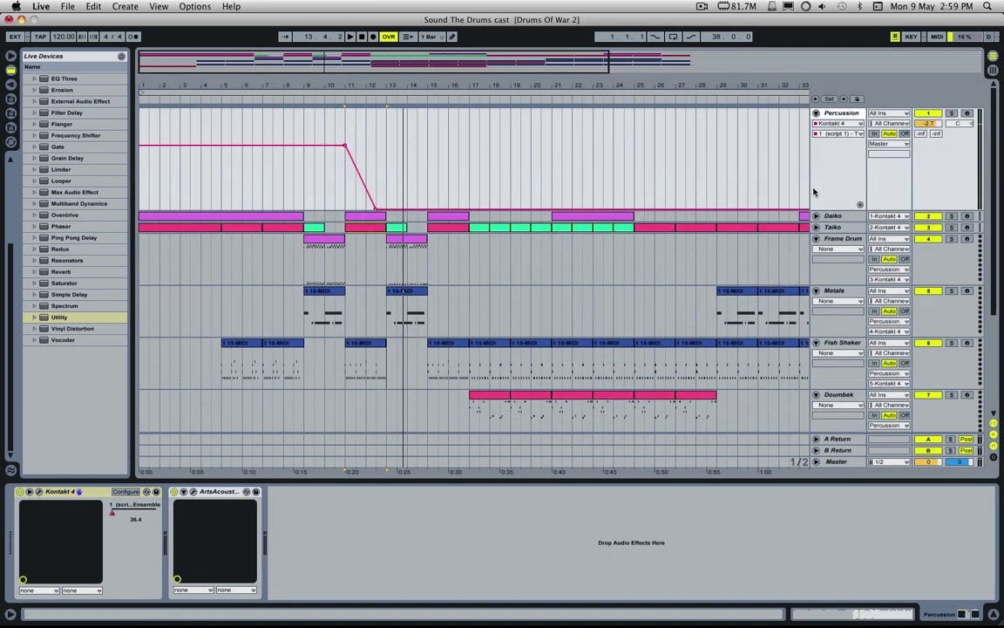
# Play the arrangement briefly from the Taiko clip at bar 1, and show the Percussion track's devices
pyautogui.click(182, 227)
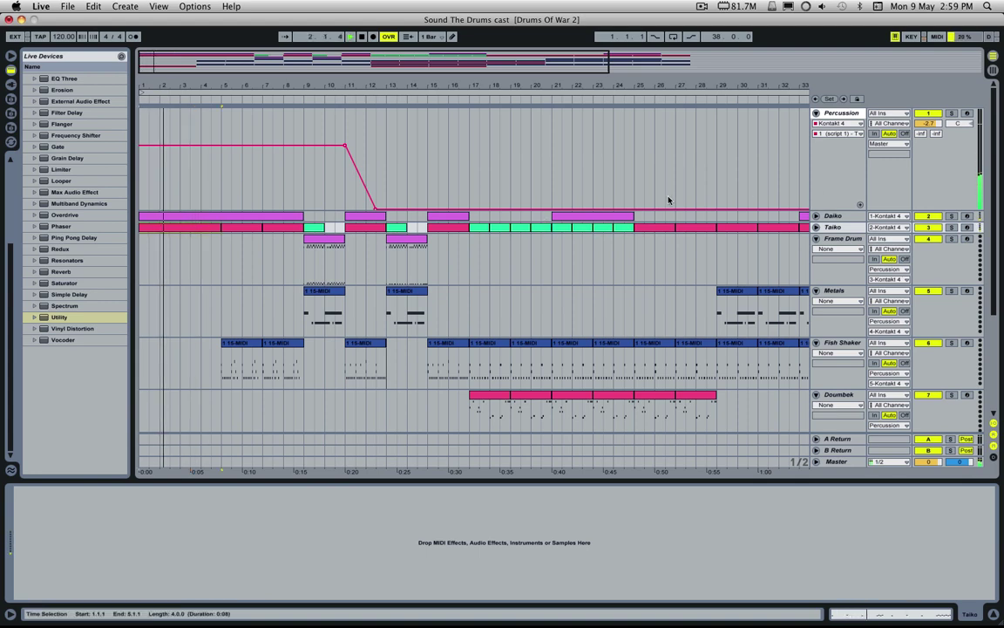
pyautogui.press('space')
pyautogui.click(842, 113)
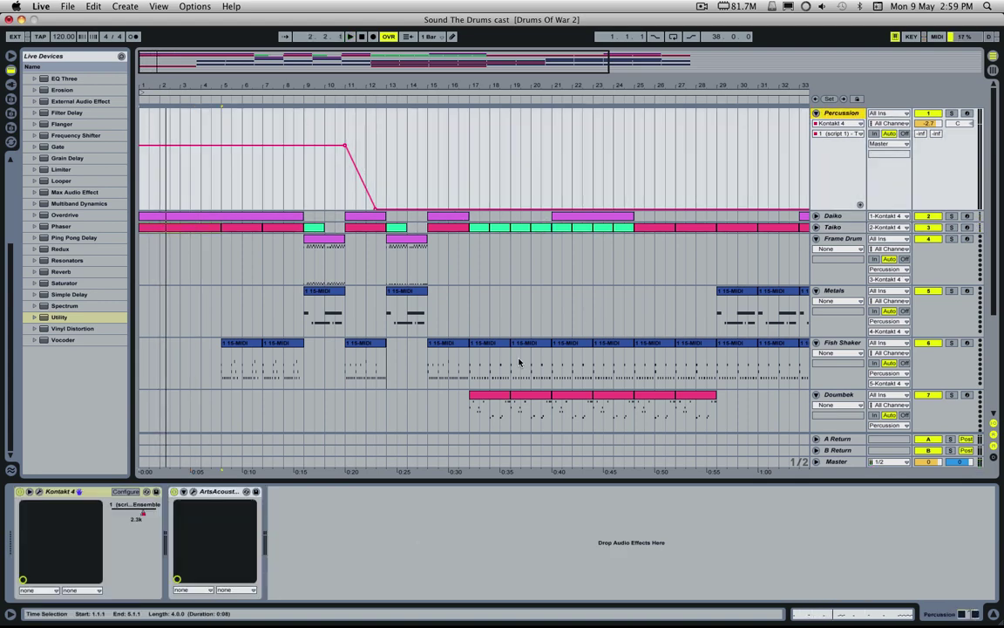
# Open the Percussion track's ArtsAcoustic Reverb and Kontakt windows together
pyautogui.click(193, 492)
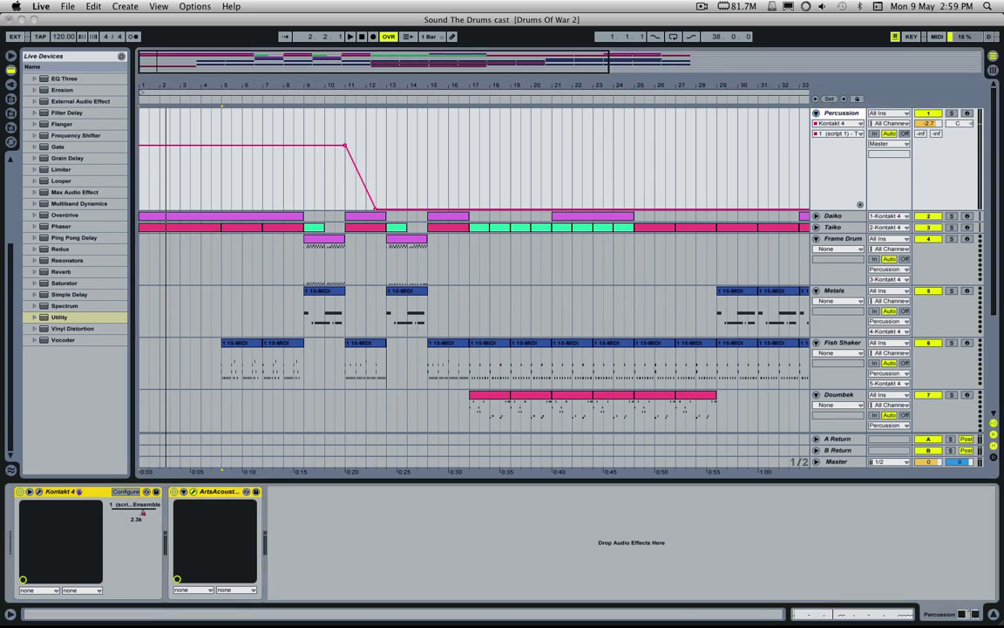
pyautogui.click(841, 115)
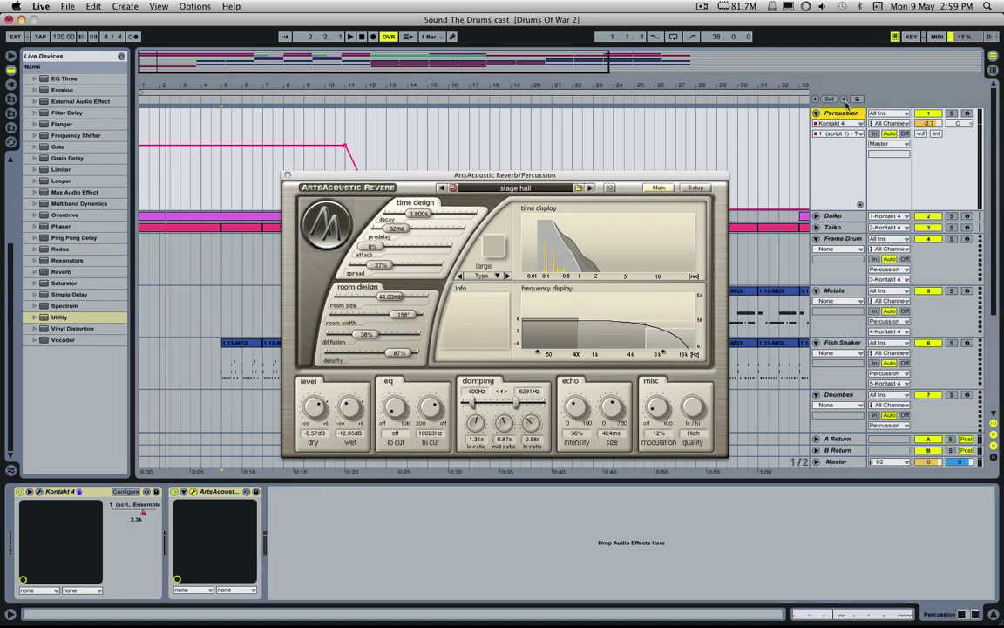
pyautogui.click(40, 491)
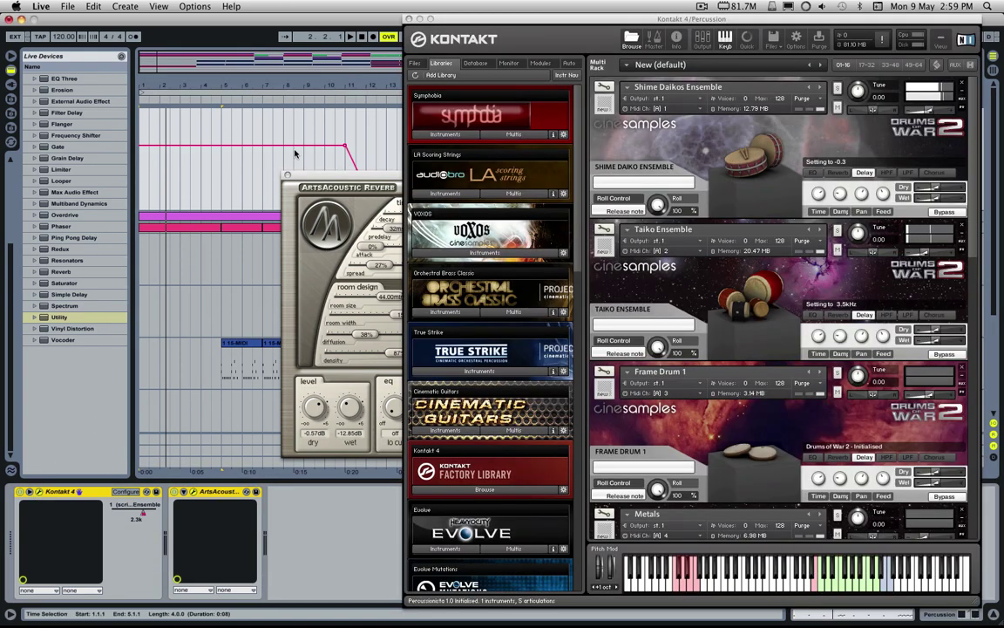
# Move the reverb window clear of the Kontakt instruments, and play from bar 1 with the ArtsAcoustic Reverb bypassed
pyautogui.moveTo(314, 175); pyautogui.dragTo(208, 220)
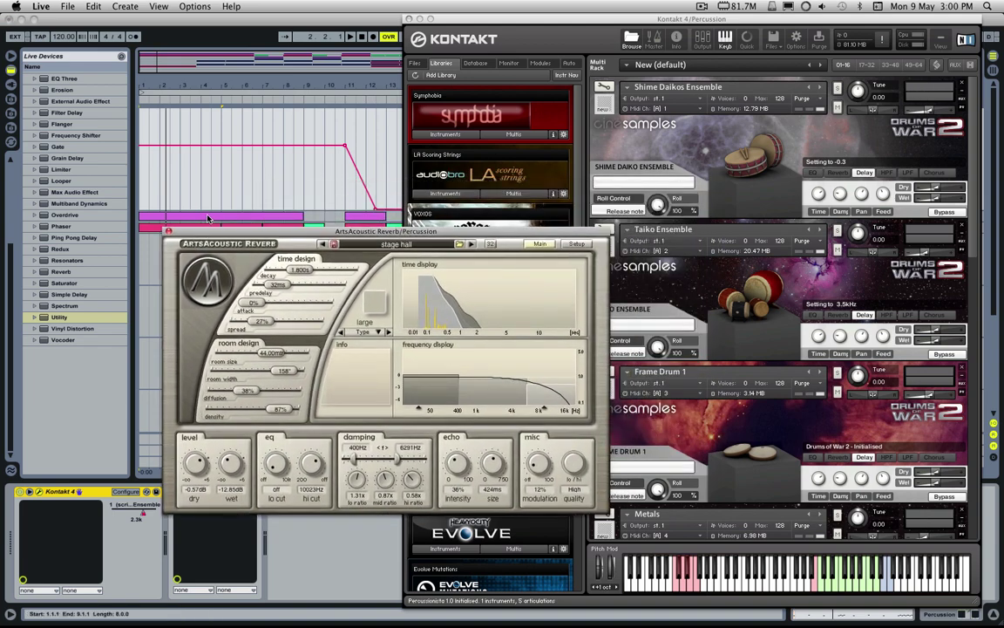
pyautogui.moveTo(215, 232); pyautogui.dragTo(194, 183)
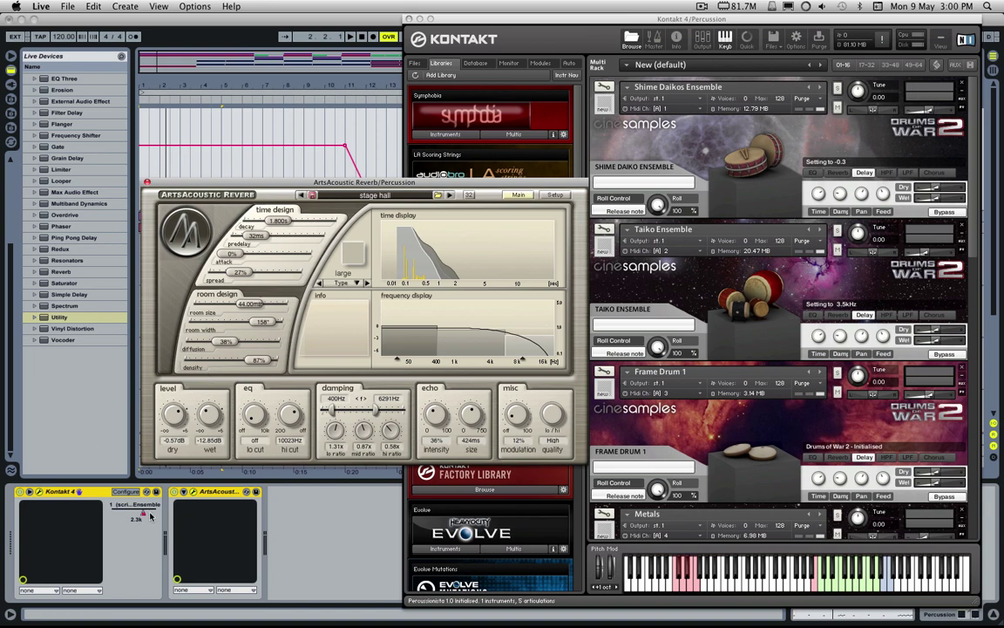
pyautogui.press('space')
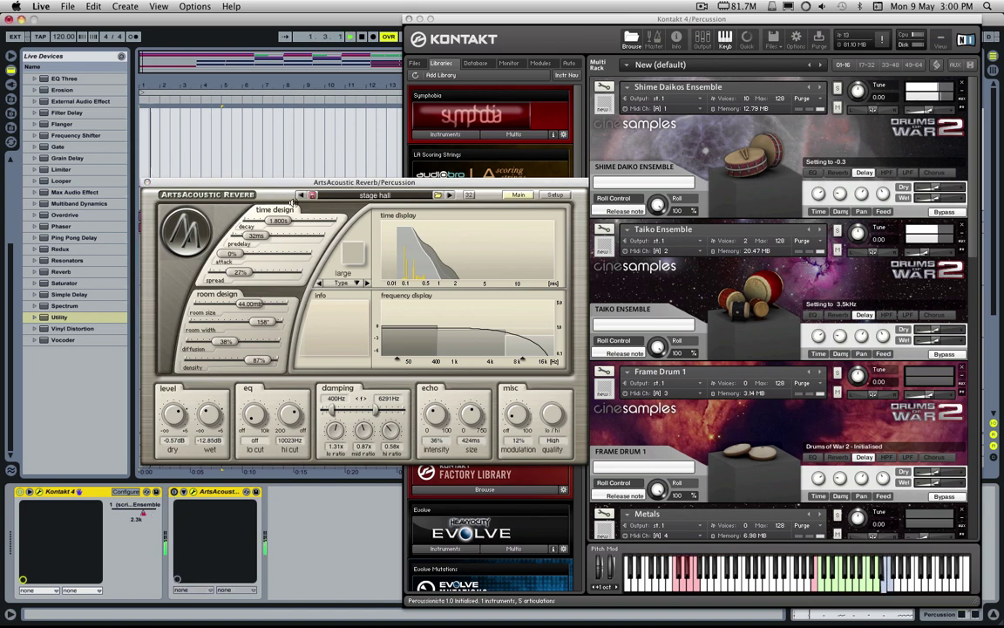
pyautogui.moveTo(270, 184); pyautogui.dragTo(229, 359)
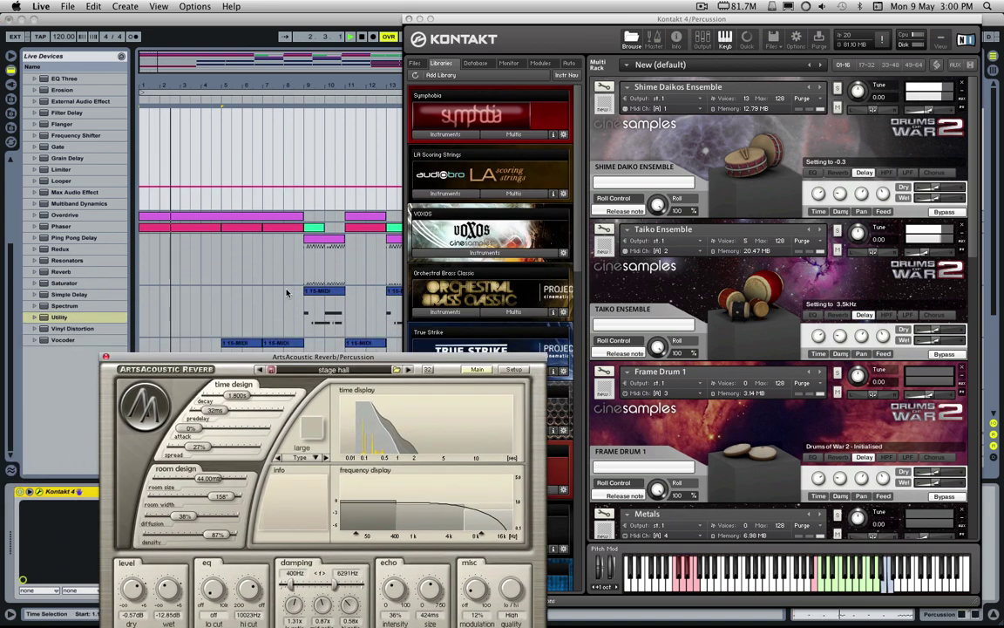
# Play from bar 9 and set the Chang Chang instrument's volume to -9.9 in the Percussion track's Kontakt
pyautogui.click(307, 266)
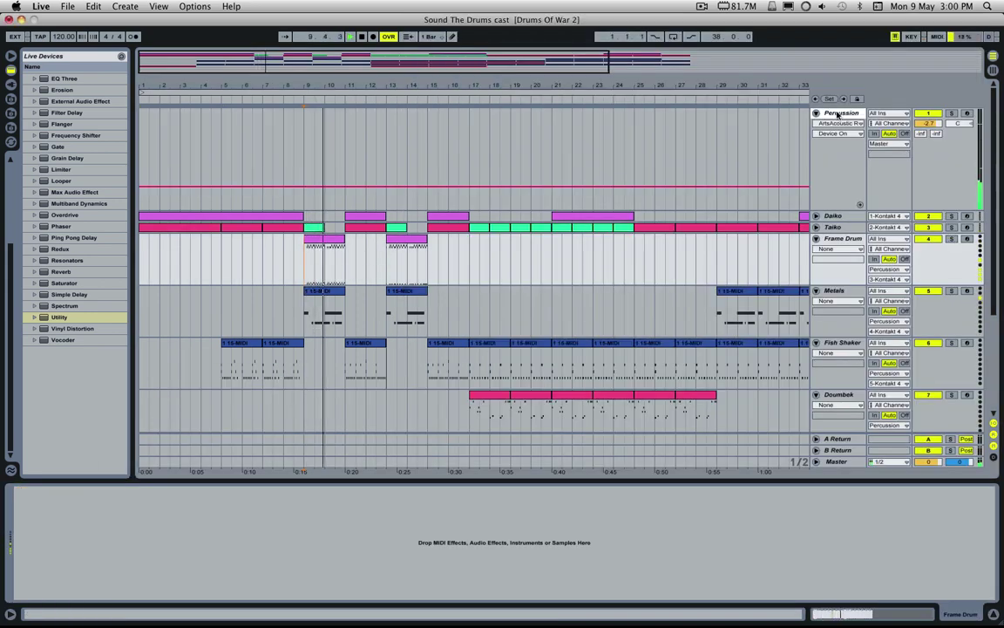
pyautogui.click(838, 113)
pyautogui.scroll(-8, 839, 113)
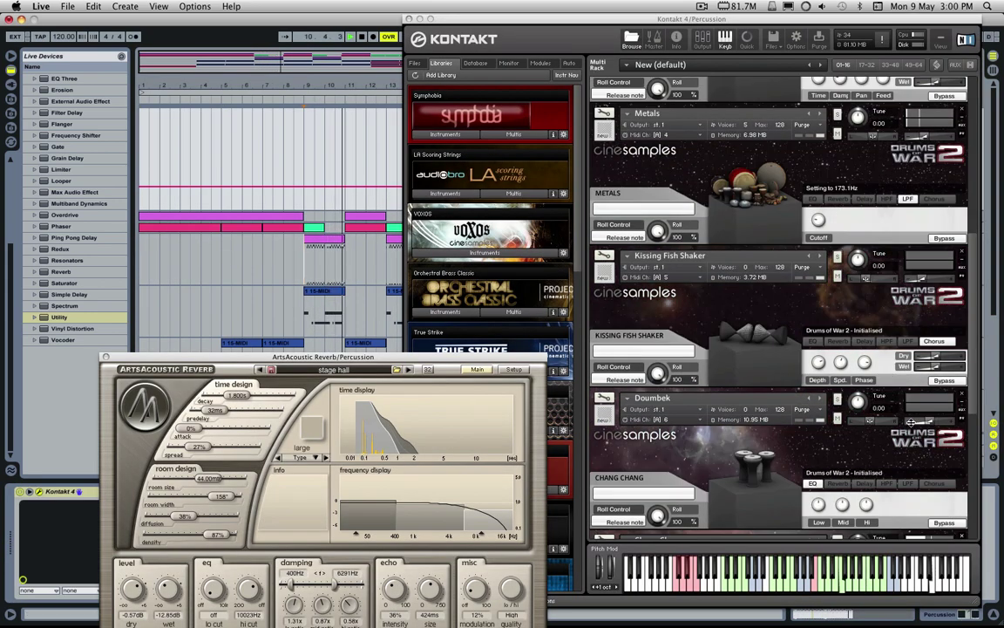
pyautogui.click(913, 422)
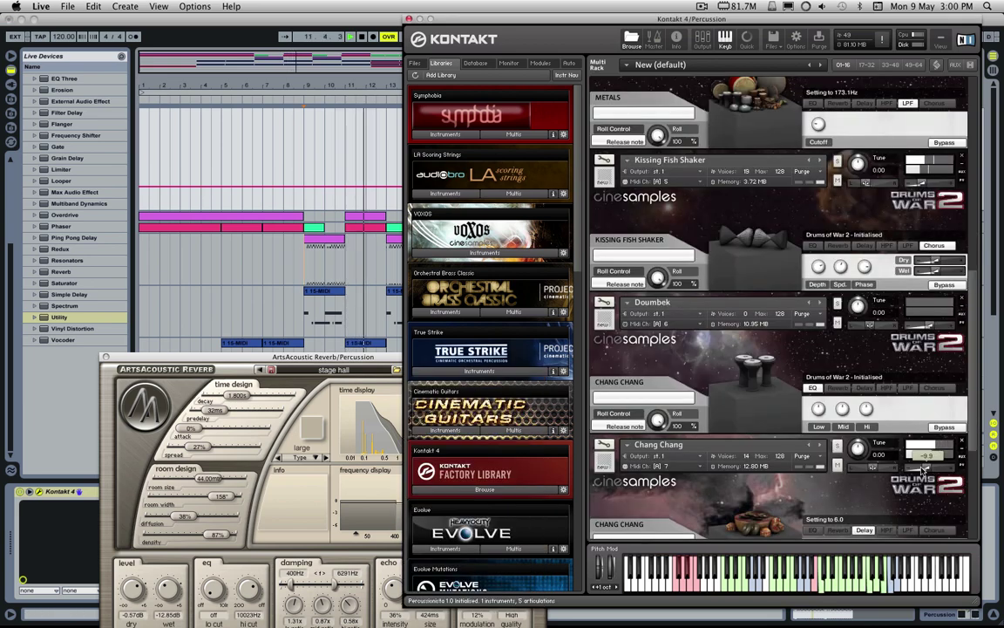
pyautogui.scroll(-3, 915, 436)
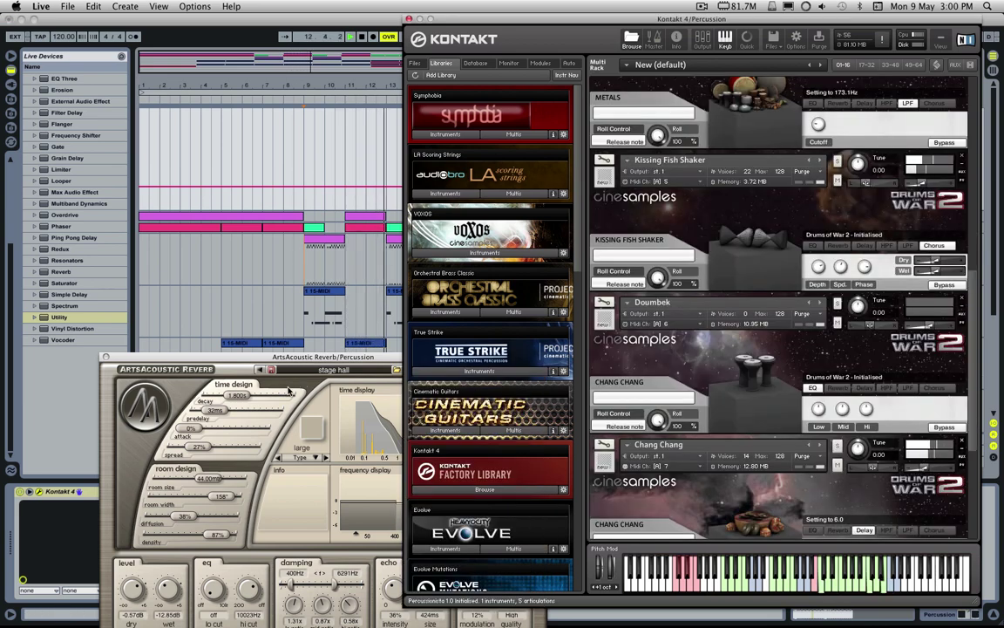
# Move the reverb window, place the insert marker at 11.3.1, and review the arrangement's tracks during playback
pyautogui.moveTo(260, 357); pyautogui.dragTo(527, 306)
pyautogui.moveTo(412, 307); pyautogui.dragTo(419, 269)
pyautogui.click(358, 277)
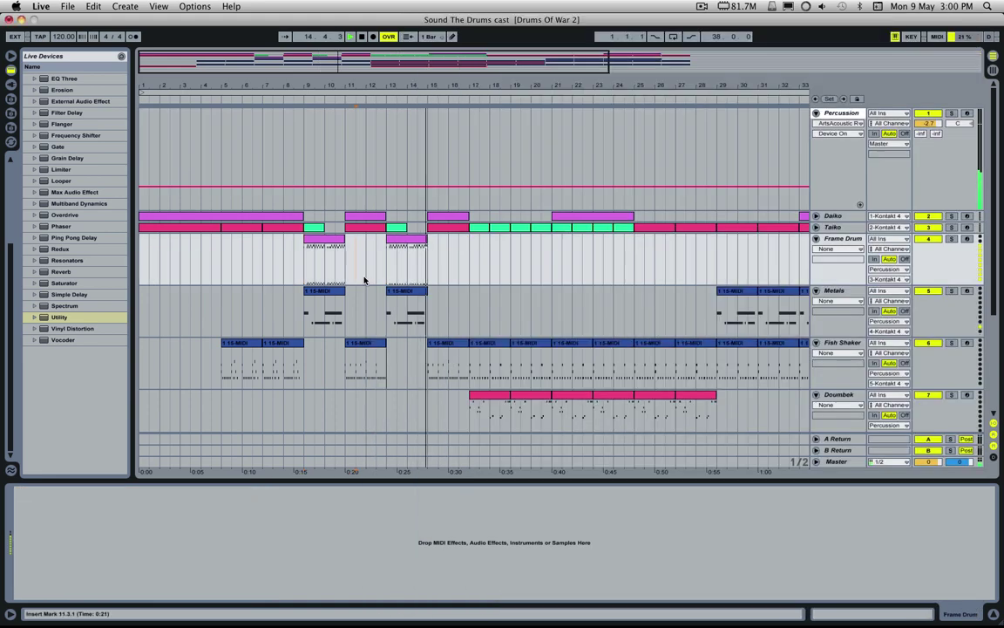
pyautogui.scroll(-3, 510, 285)
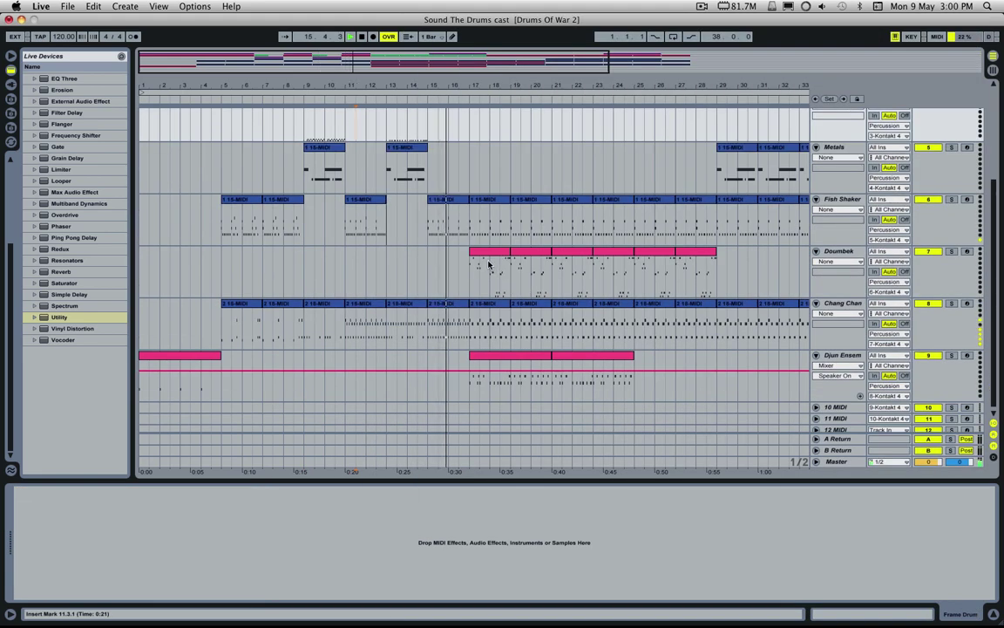
pyautogui.scroll(1, 491, 266)
pyautogui.scroll(3, 491, 266)
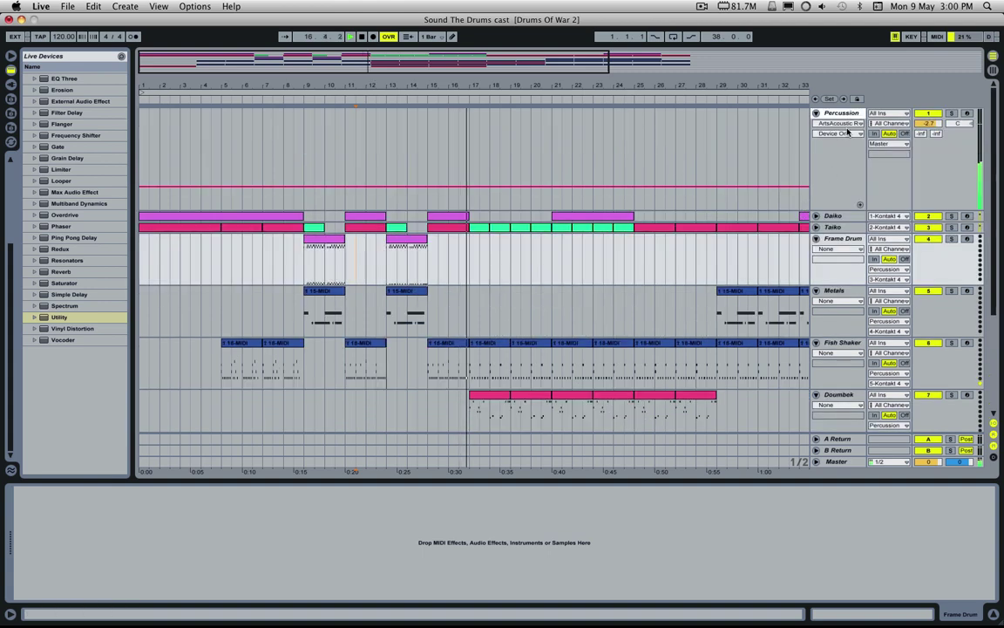
pyautogui.scroll(-3, 785, 229)
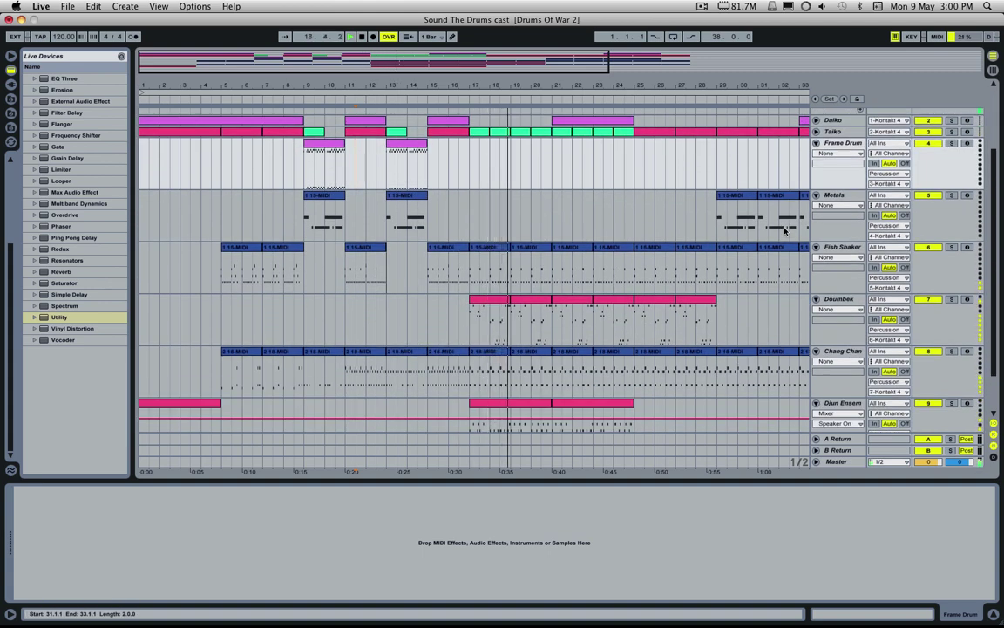
pyautogui.scroll(3, 786, 209)
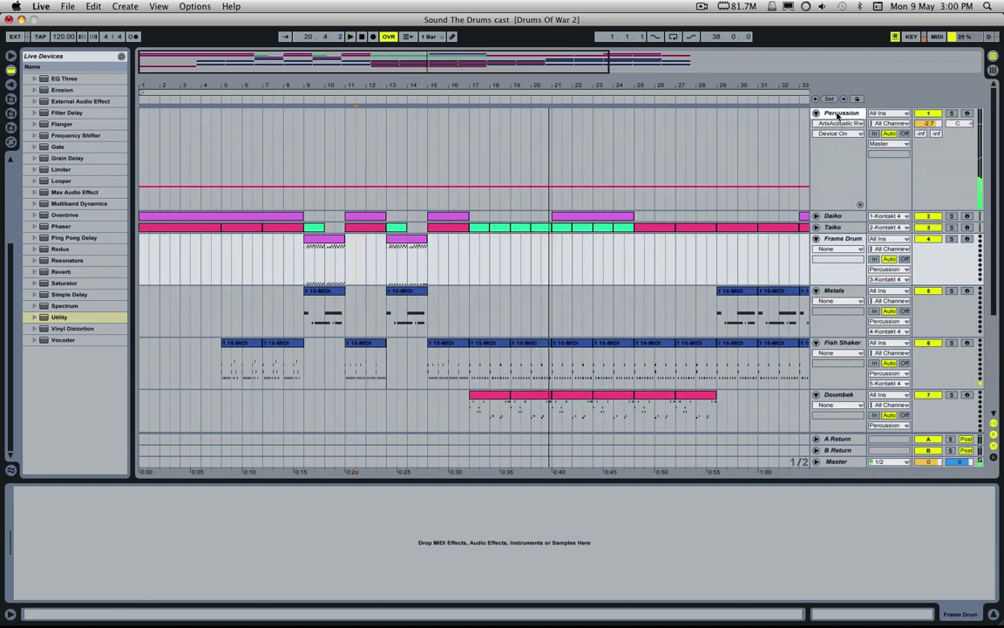
# Reactivate the Percussion track's ArtsAcoustic Reverb, play from 11.3.1, and reposition the reverb window
pyautogui.click(839, 115)
pyautogui.moveTo(462, 267); pyautogui.dragTo(380, 245)
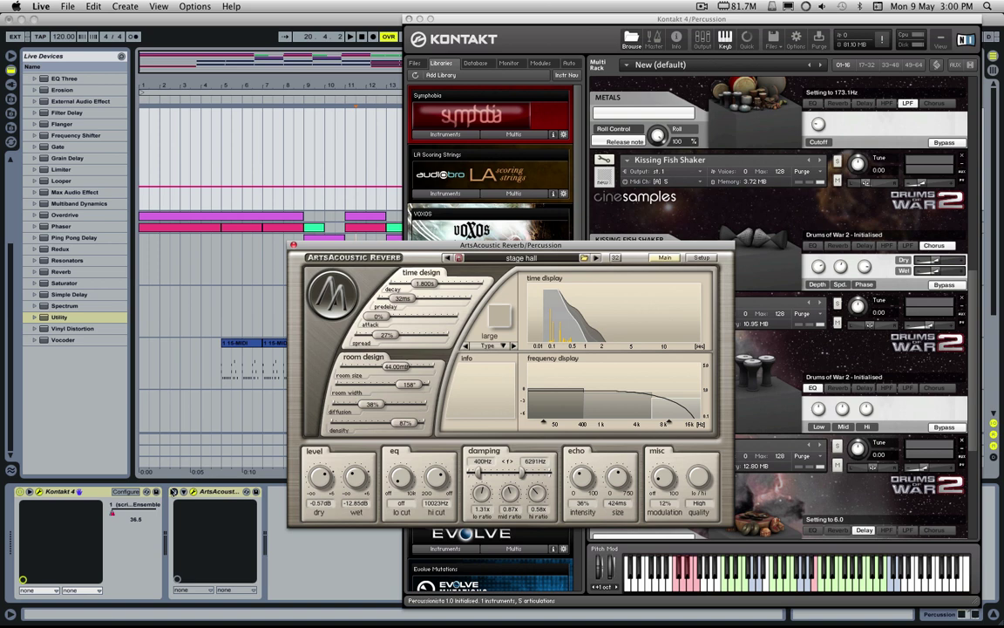
pyautogui.click(174, 492)
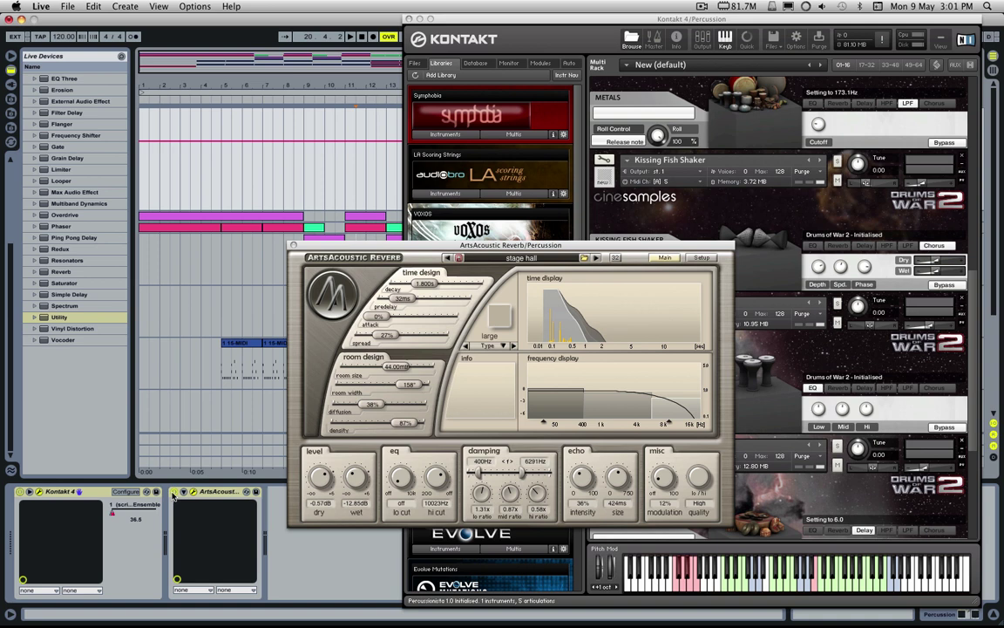
pyautogui.press('space')
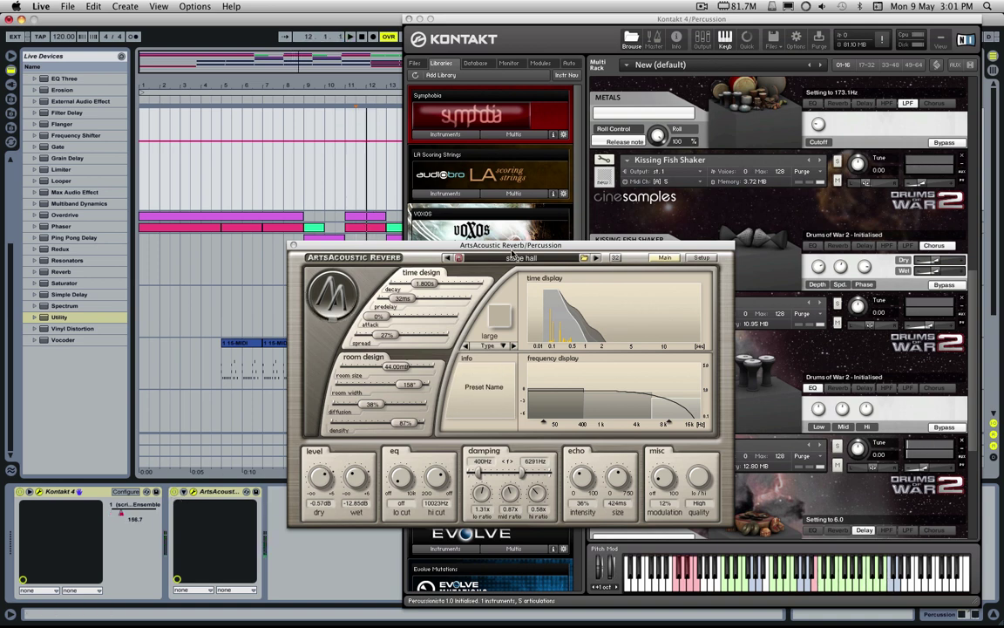
pyautogui.moveTo(511, 248); pyautogui.dragTo(495, 214)
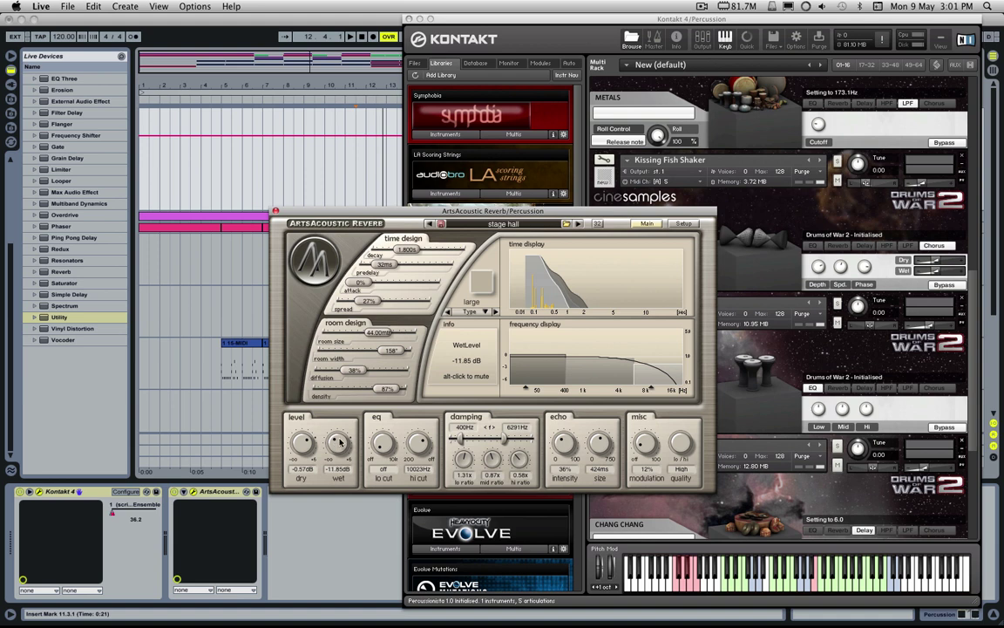
# Compare playback with the reverb's wet level lowered to about -63.6 dB and raised again
pyautogui.moveTo(340, 440); pyautogui.dragTo(341, 521)
pyautogui.press('space')
pyautogui.press('space')
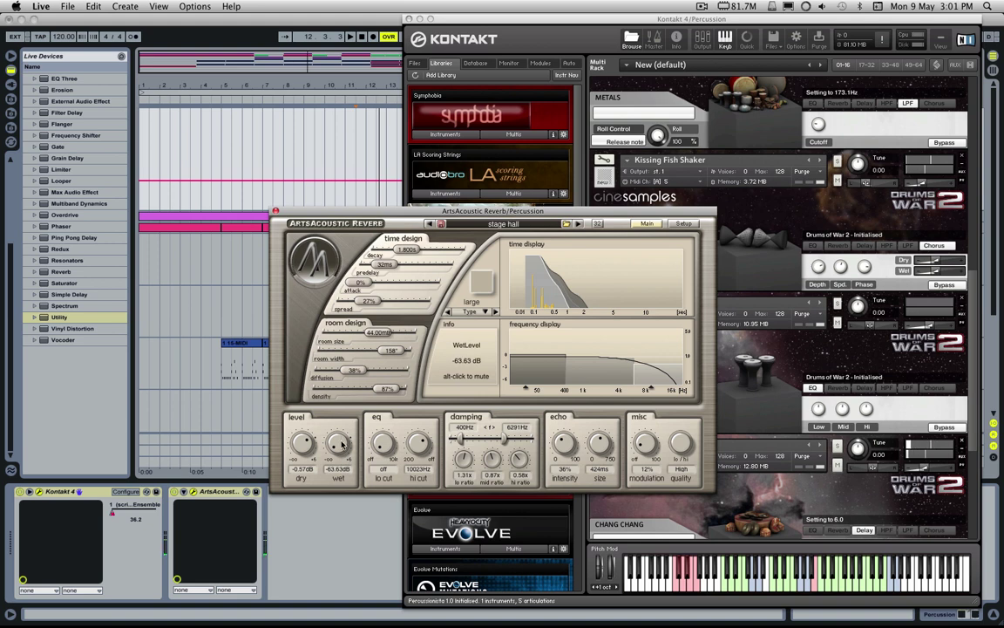
pyautogui.moveTo(342, 444); pyautogui.dragTo(337, 407)
pyautogui.press('space')
# Try the reverb with a 0.77 dB dry level, -2.36 dB wet level, 2.136 s decay and 0 ms predelay
pyautogui.moveTo(305, 444); pyautogui.dragTo(341, 450)
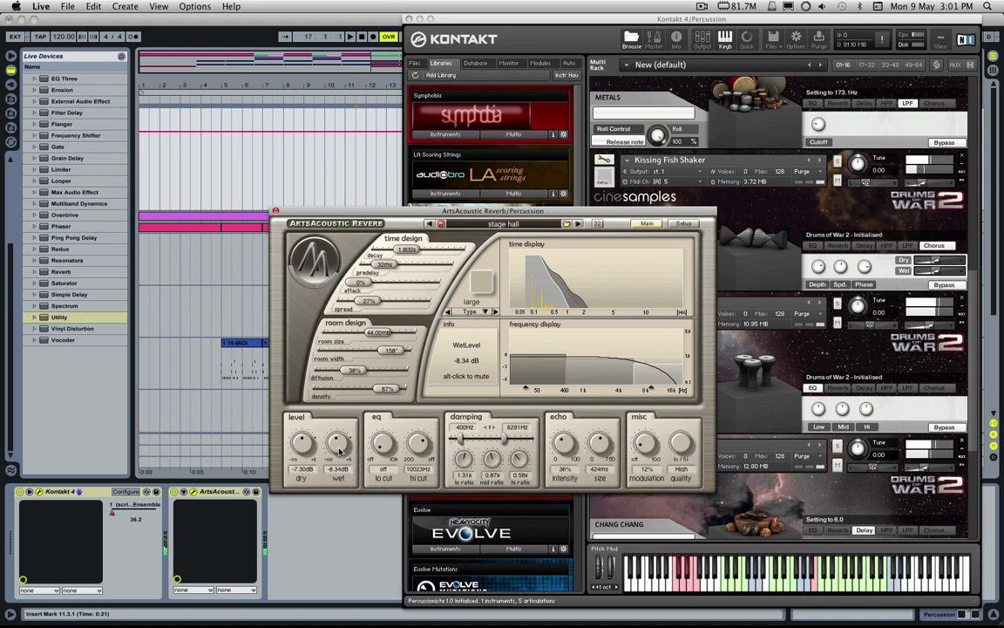
pyautogui.moveTo(338, 449); pyautogui.dragTo(314, 572)
pyautogui.moveTo(343, 455); pyautogui.dragTo(342, 463)
pyautogui.press('space')
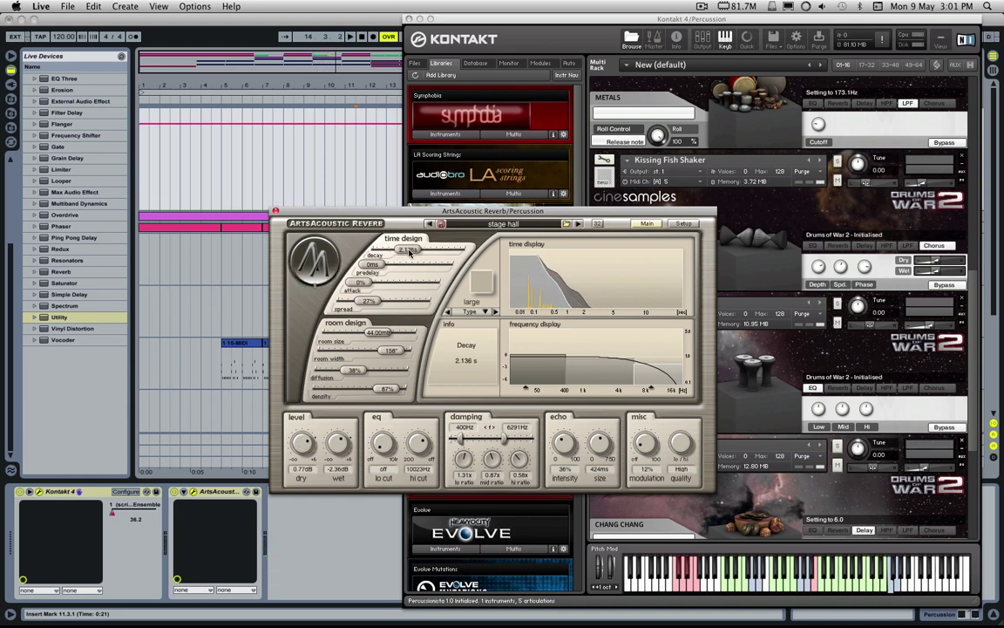
# Set the reverb's decay to 1.998 s, predelay to 39 ms, dry level to -0.83 dB and wet level to -9.36 dB during playback
pyautogui.moveTo(383, 269); pyautogui.dragTo(384, 270)
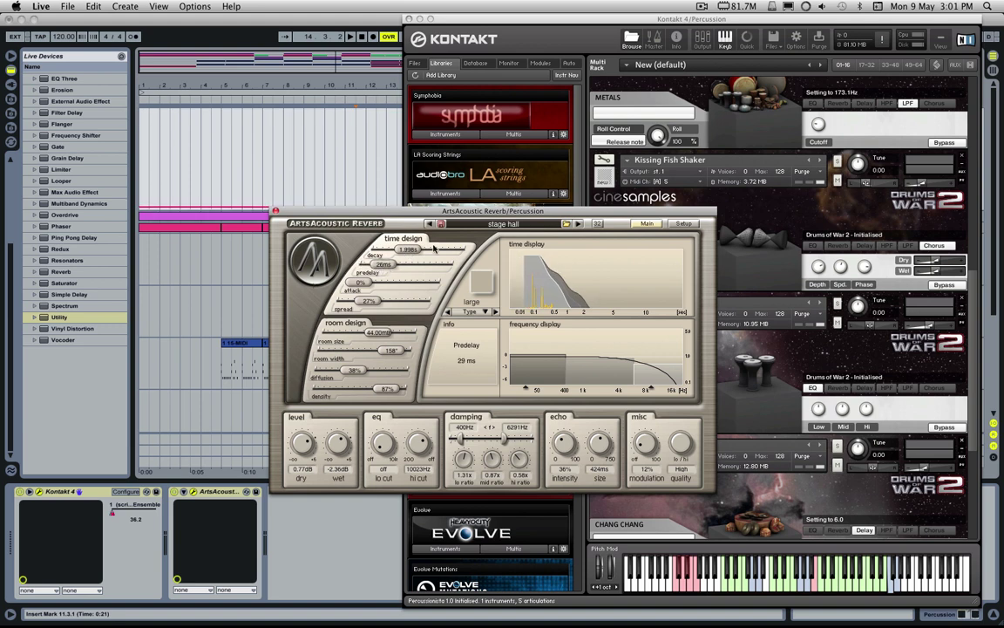
pyautogui.press('space')
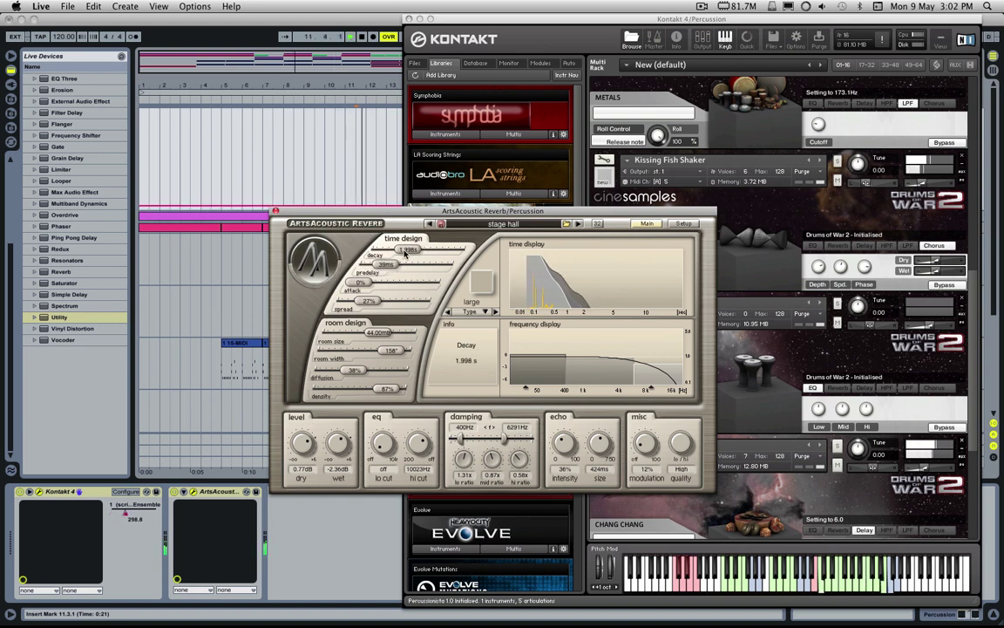
pyautogui.moveTo(343, 445); pyautogui.dragTo(302, 449)
pyautogui.press('space')
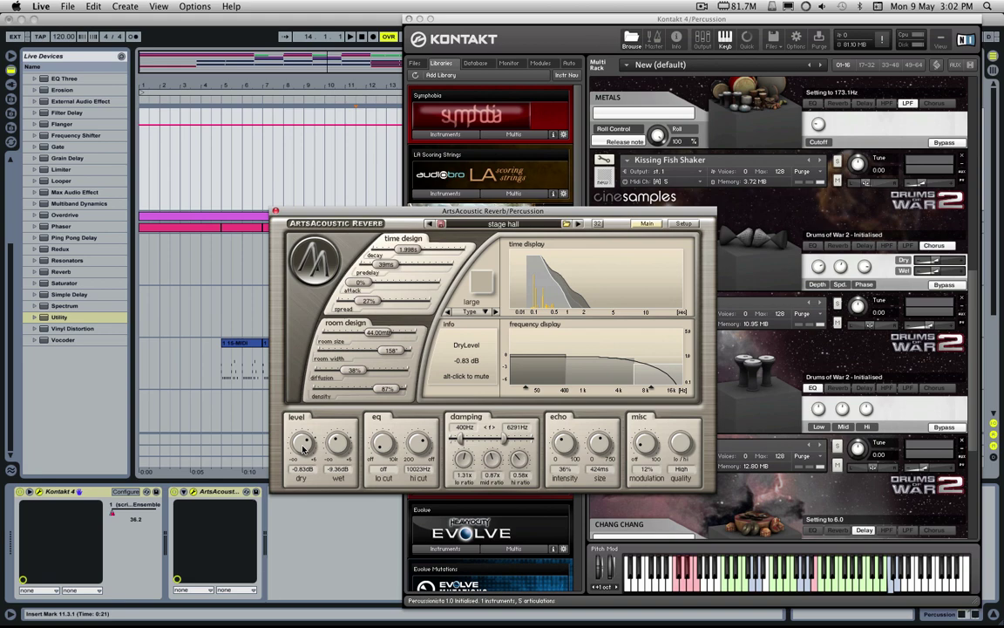
# Close the ArtsAcoustic Reverb window and unmute the Shime Daikos Ensemble in Kontakt
pyautogui.click(276, 211)
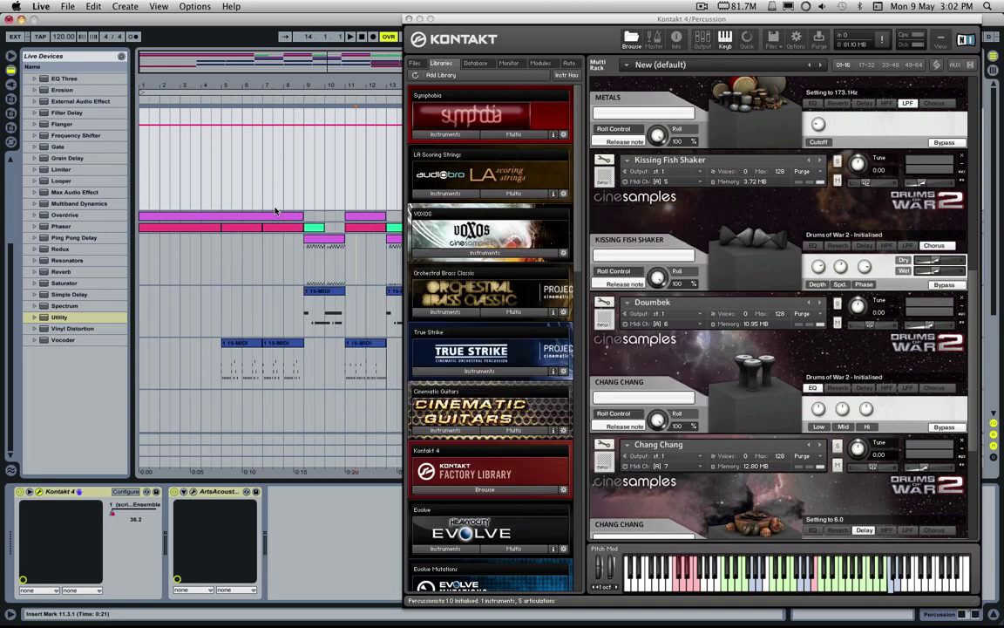
pyautogui.scroll(10, 704, 121)
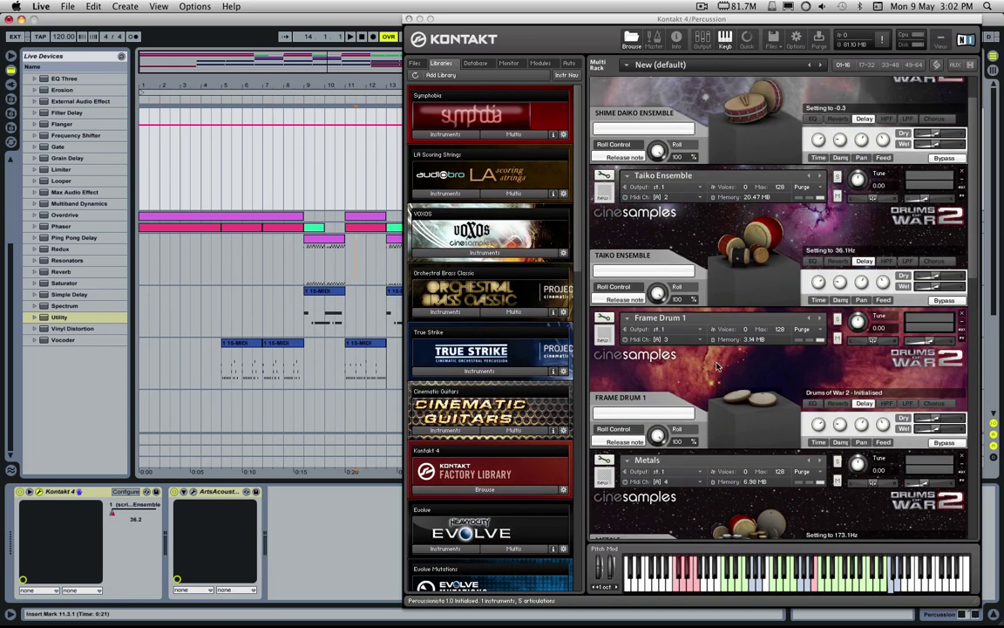
pyautogui.scroll(2, 715, 165)
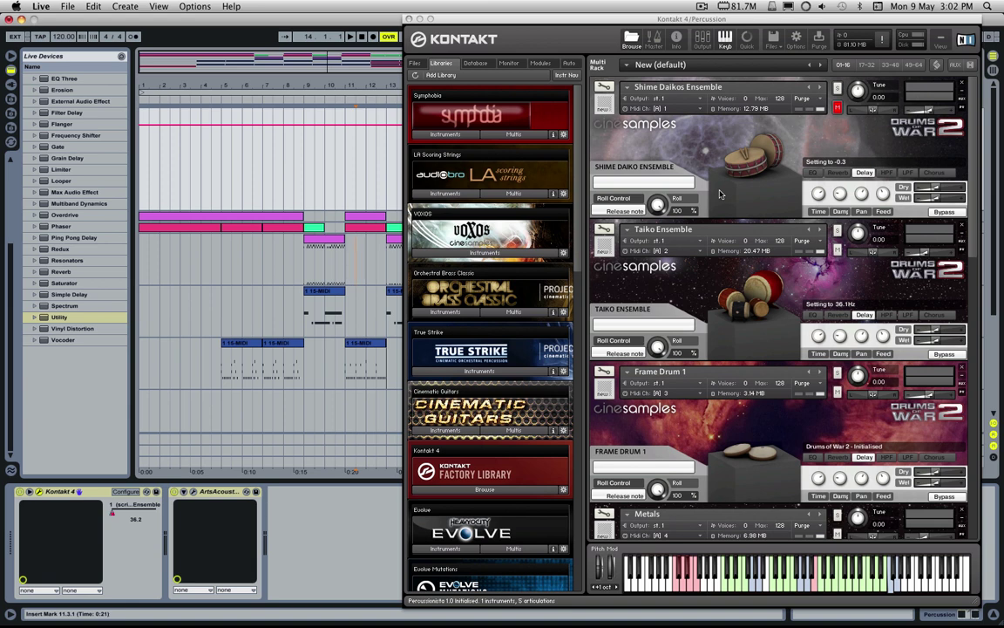
pyautogui.click(836, 108)
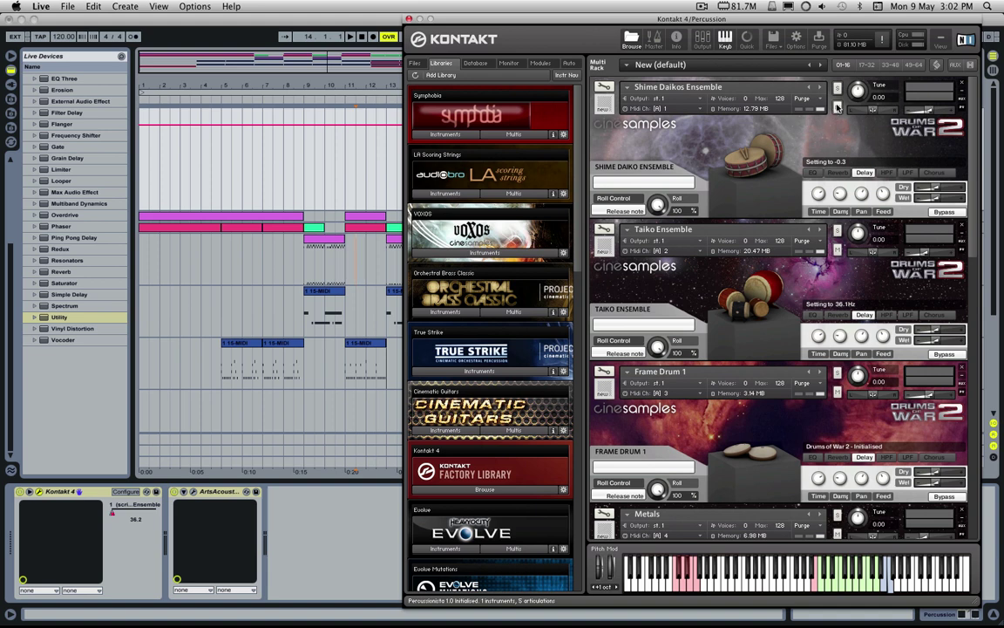
# Move the Kontakt window off the start of the arrangement and place the insert marker at 1.1.1
pyautogui.moveTo(645, 13); pyautogui.dragTo(453, 8)
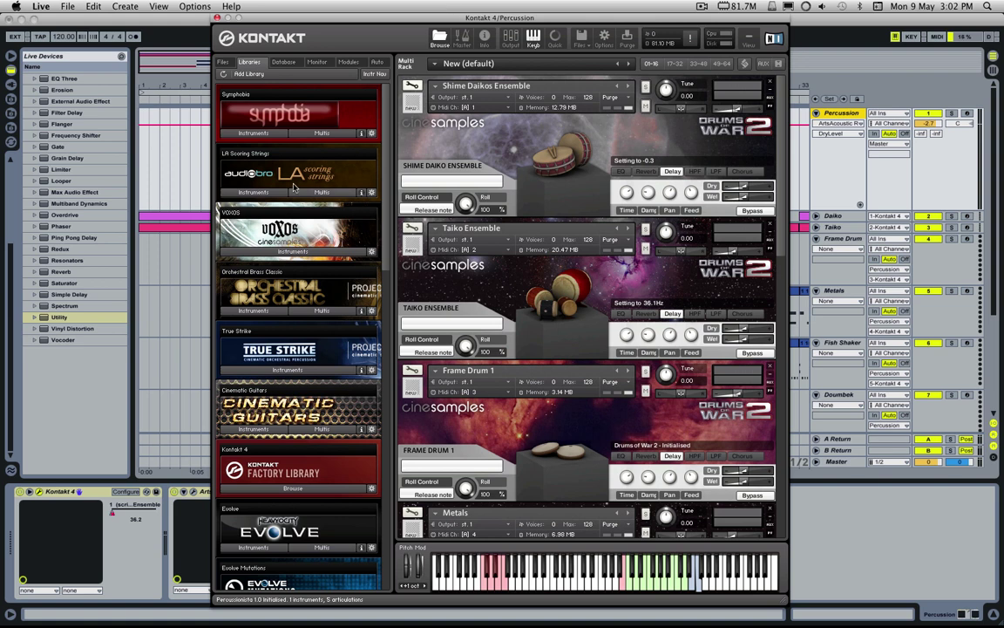
pyautogui.click(159, 174)
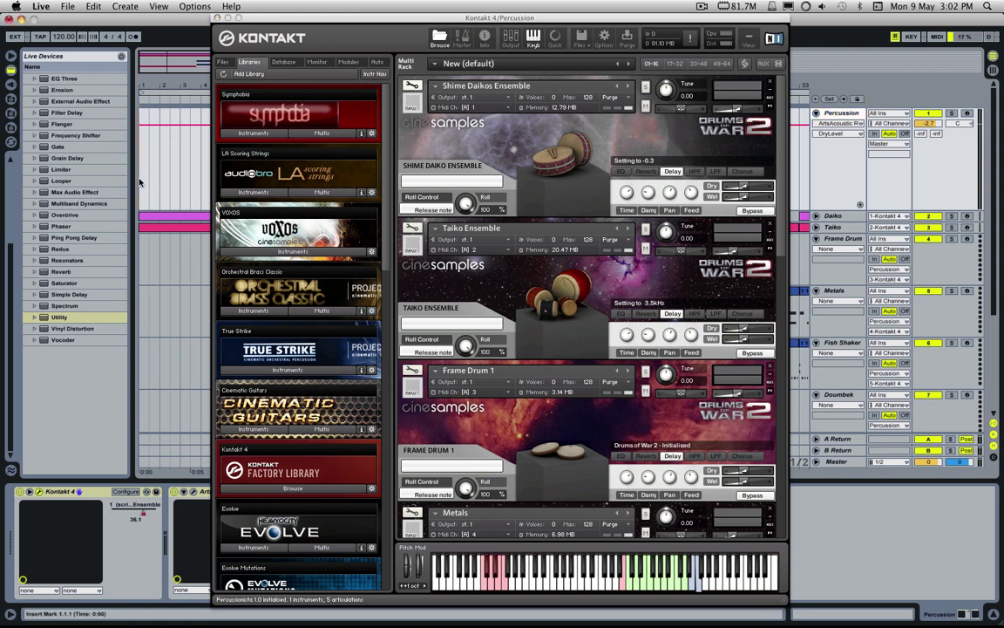